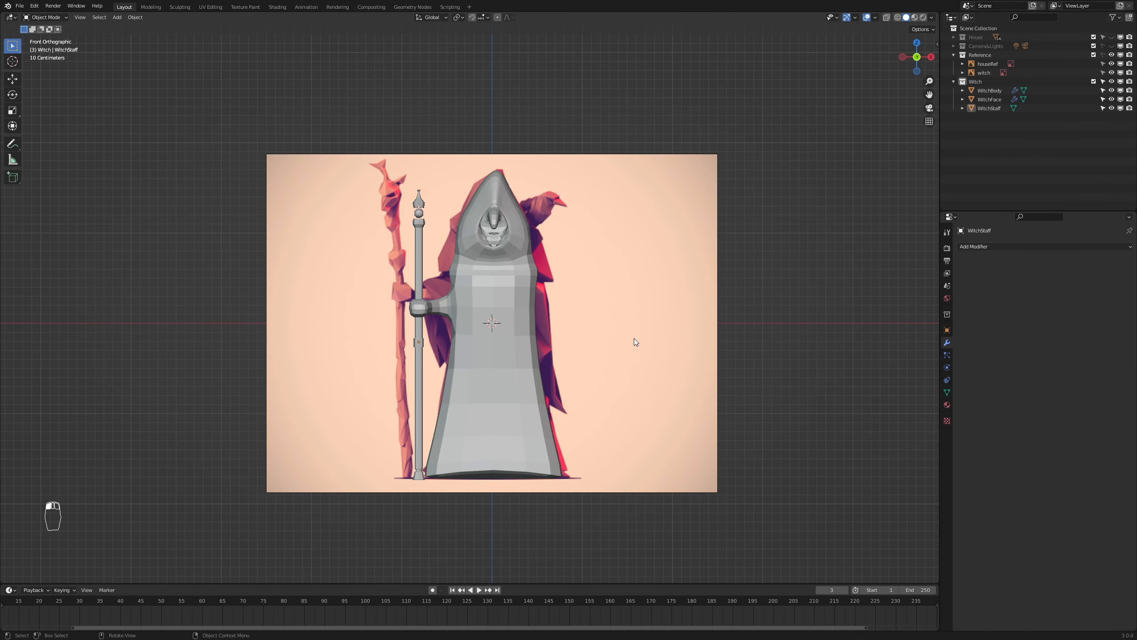
- Scale the WitchBody neck edge loop just below the hood along the X axis
middle_drag(634, 337, 683, 325)
scroll(641, 329, up, 3)
scroll(641, 328, up, 5)
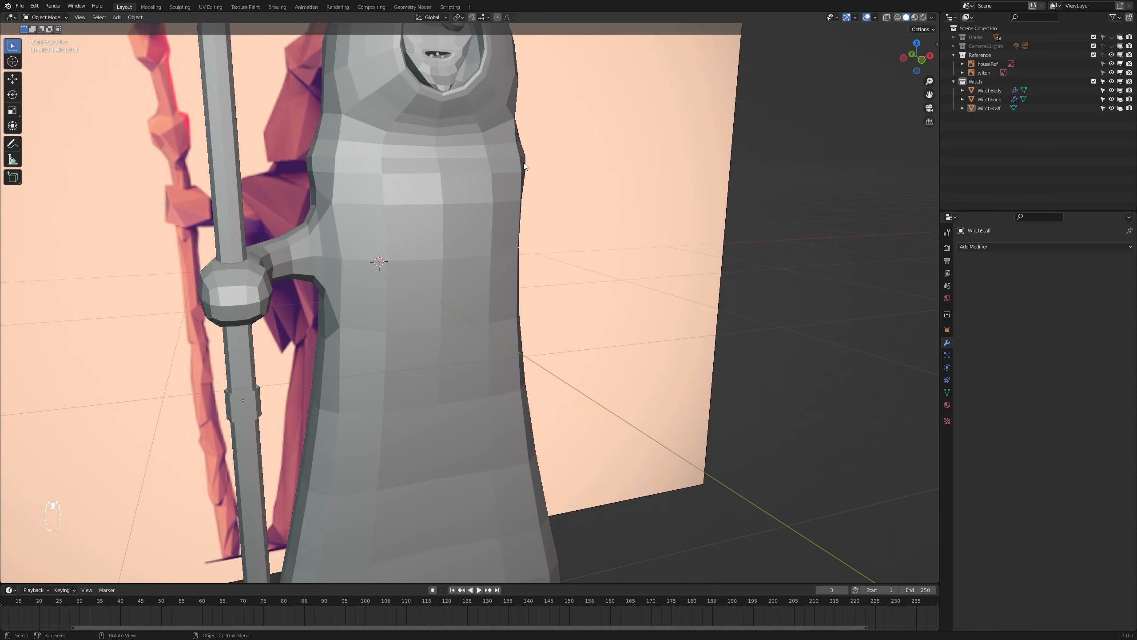
click(409, 143)
key(Tab)
scroll(341, 131, down, 5)
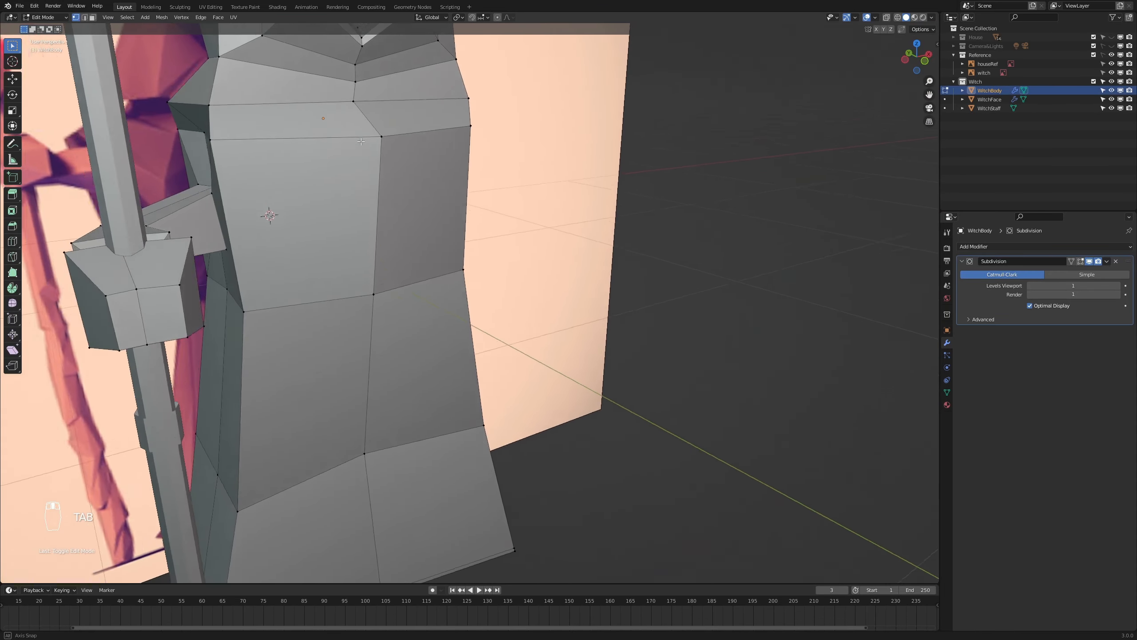
middle_drag(582, 291, 725, 388)
scroll(650, 316, up, 2)
scroll(649, 316, up, 3)
scroll(649, 315, down, 4)
scroll(654, 317, up, 4)
scroll(725, 388, down, 4)
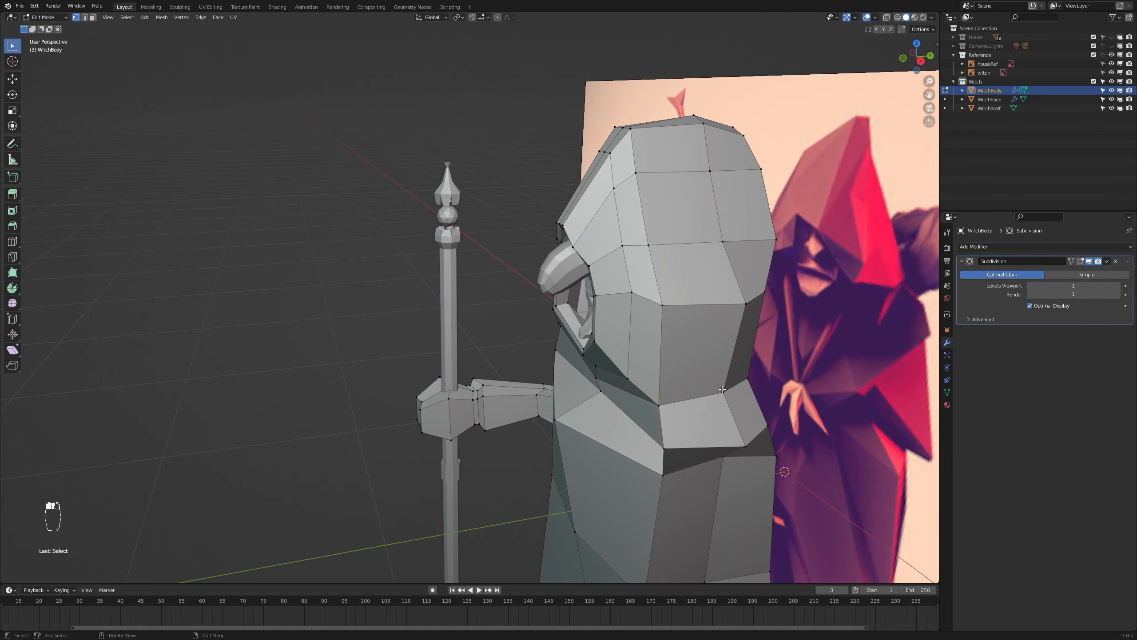
scroll(725, 389, up, 4)
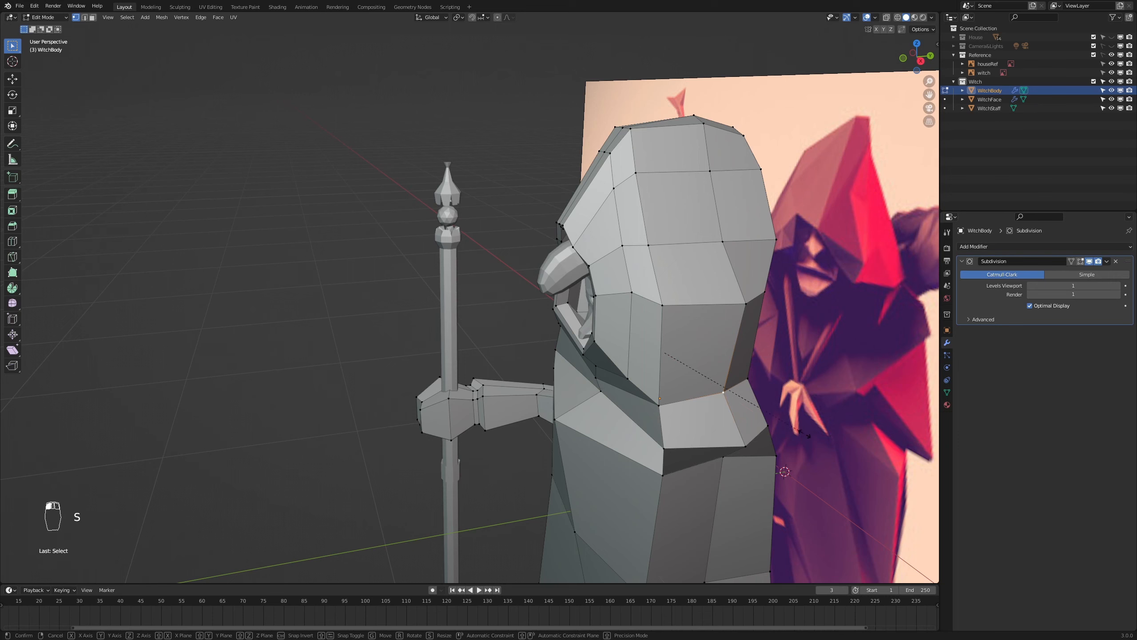
key(s)
key(x)
click(762, 406)
key(Tab)
scroll(762, 406, down, 6)
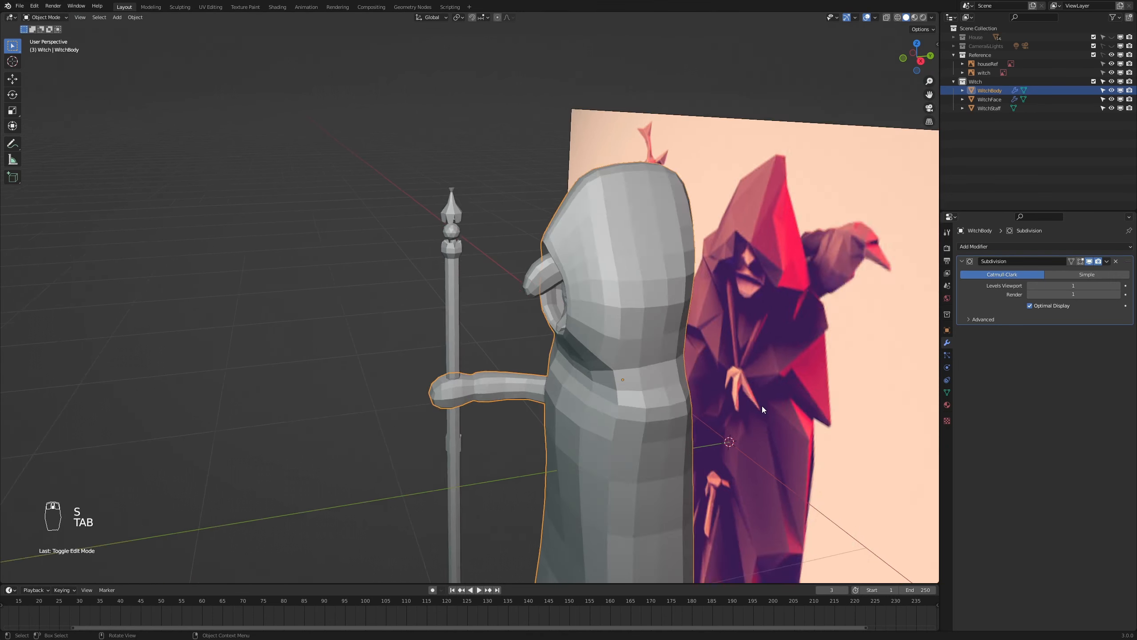
- Narrow the edge loop where the WitchBody hood meets the shoulders along X, working from the front
middle_drag(762, 406, 775, 367)
key(Tab)
scroll(761, 360, up, 8)
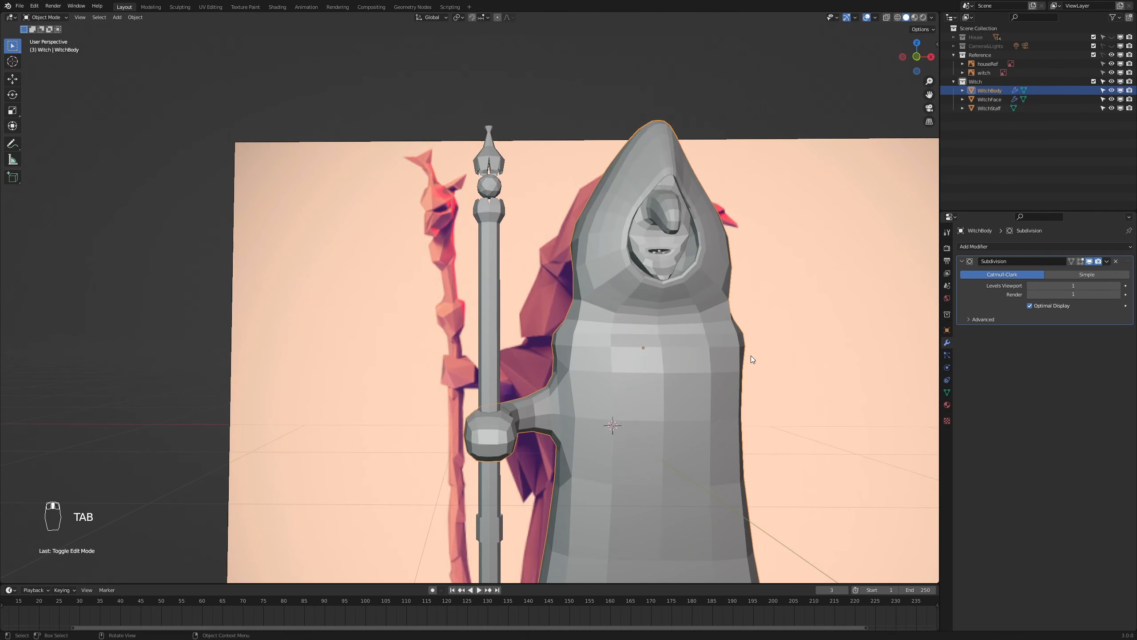
click(630, 309)
scroll(687, 325, down, 2)
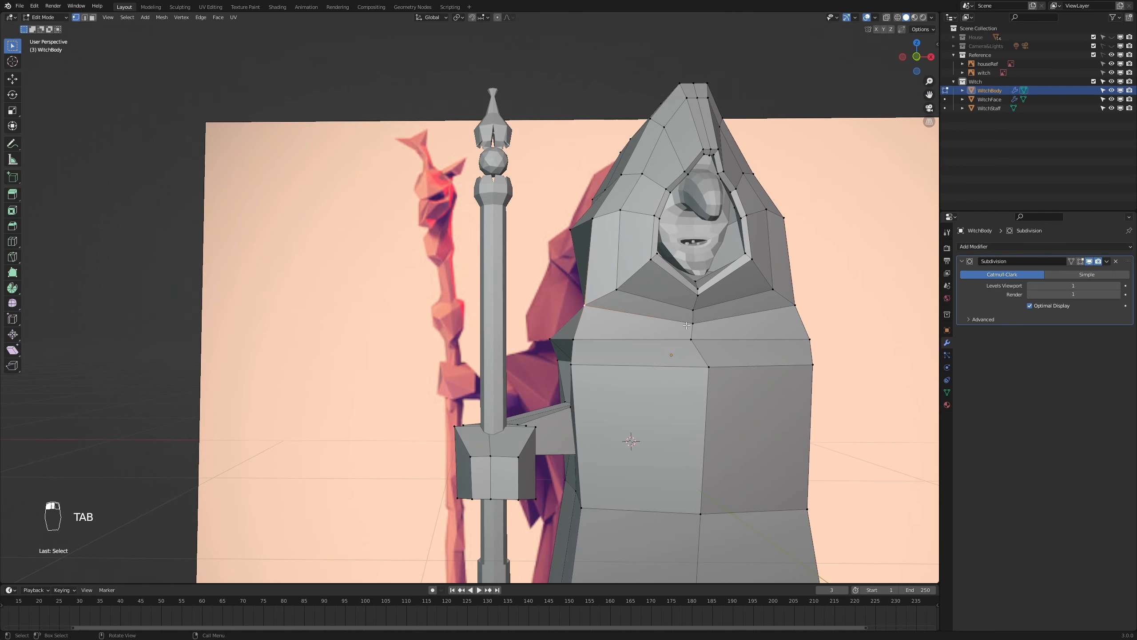
key(s)
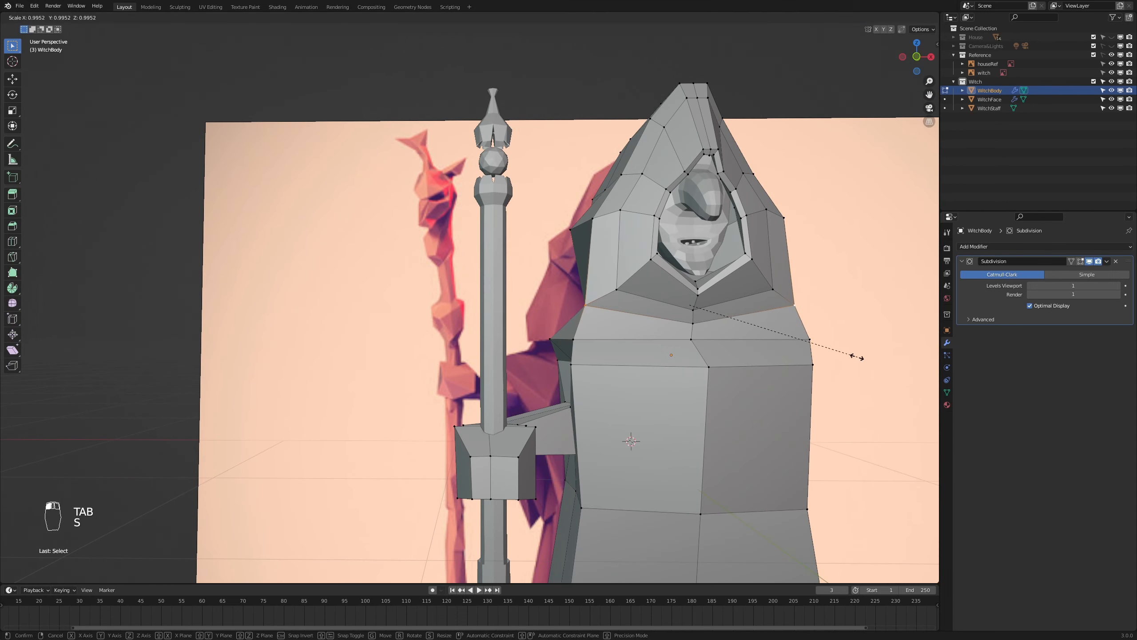
key(x)
click(818, 351)
key(Tab)
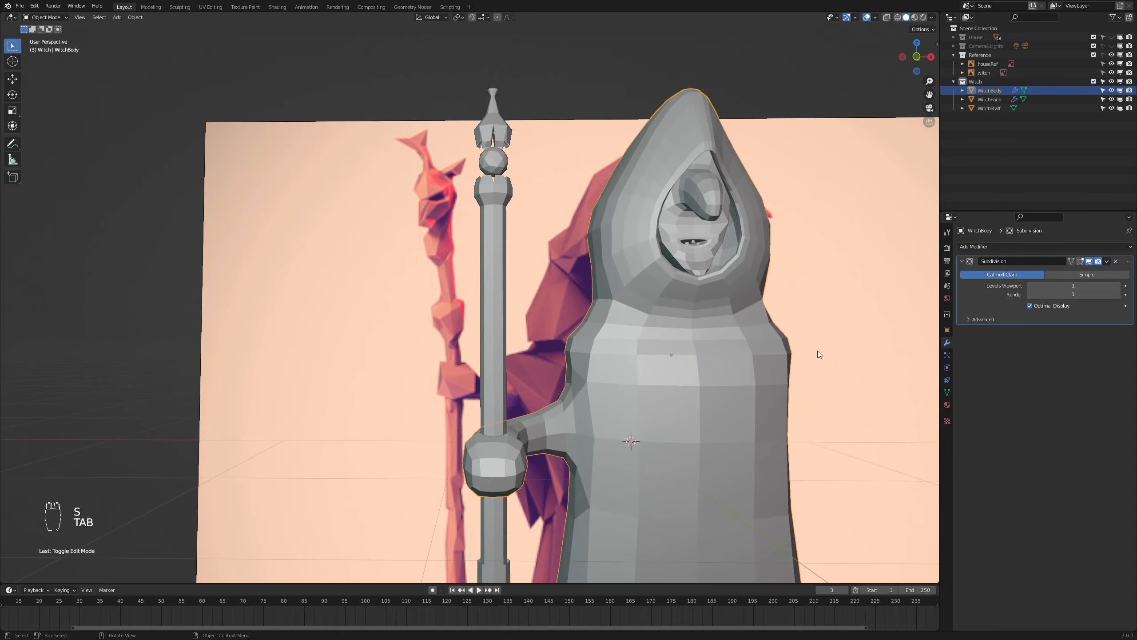
- Save the file in front view and hide the collapsed Witch collection
scroll(817, 351, down, 4)
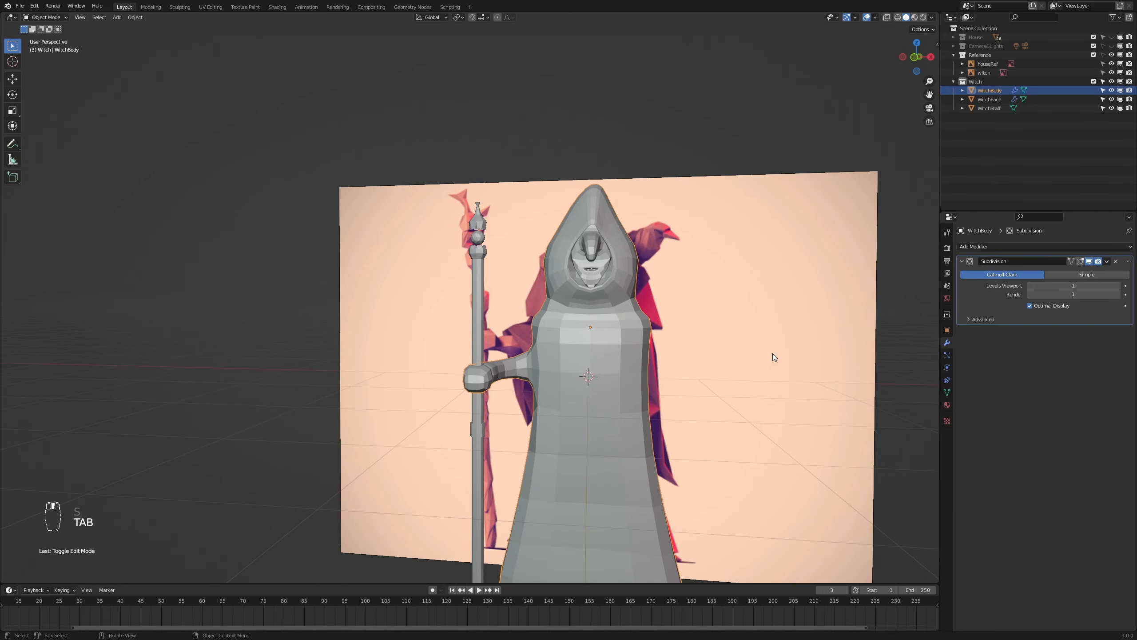
key(KP_1)
scroll(731, 333, down, 3)
key(ctrl+s)
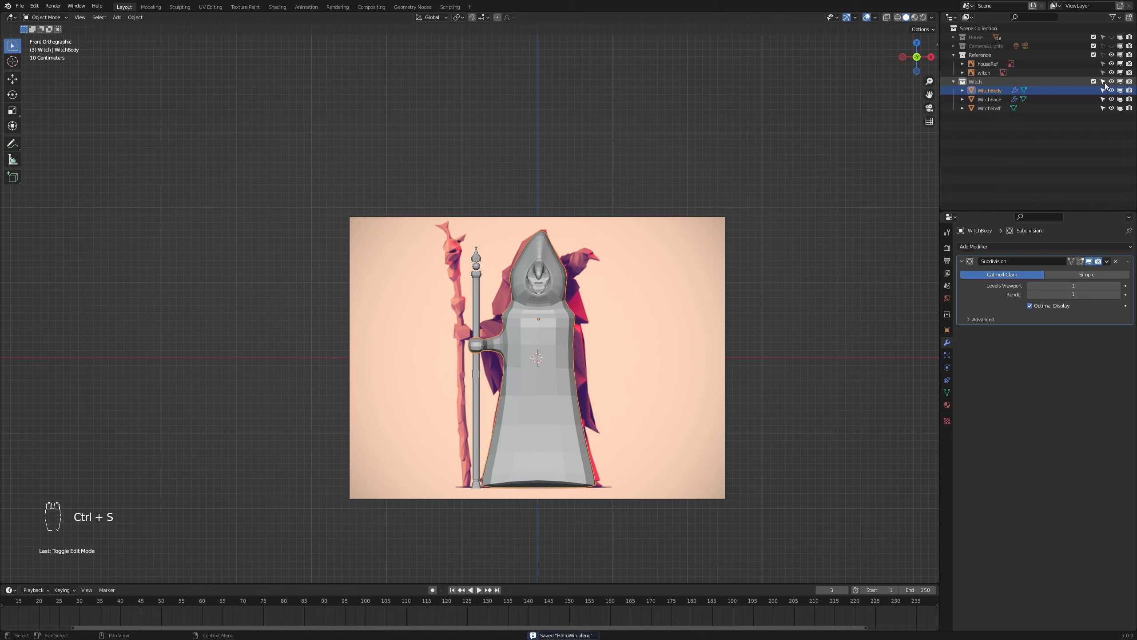
click(954, 82)
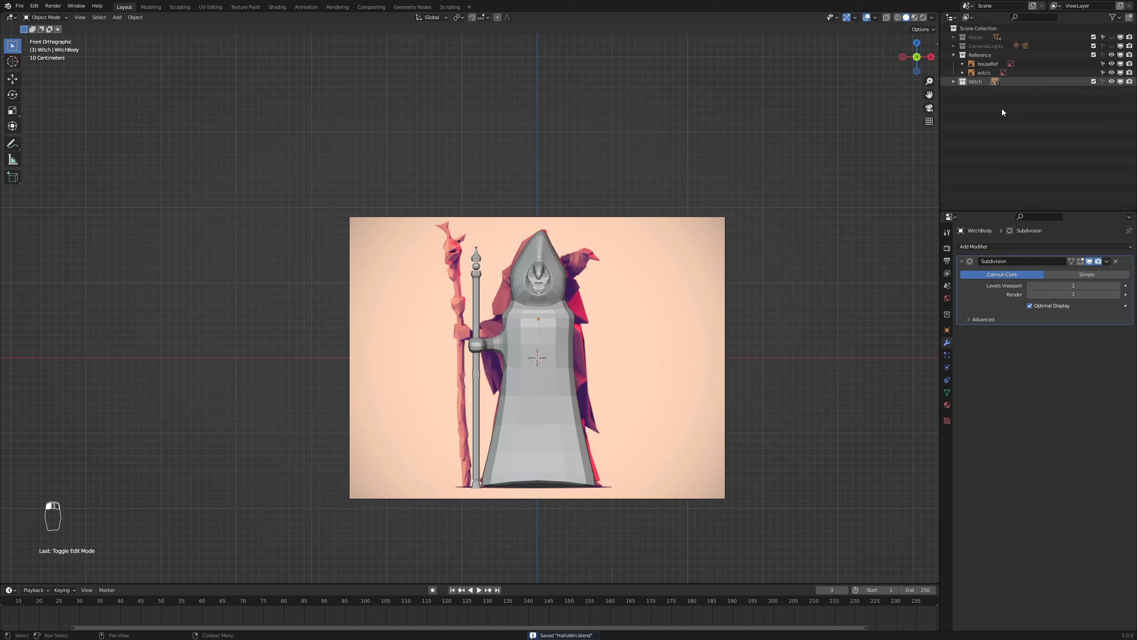
click(1112, 82)
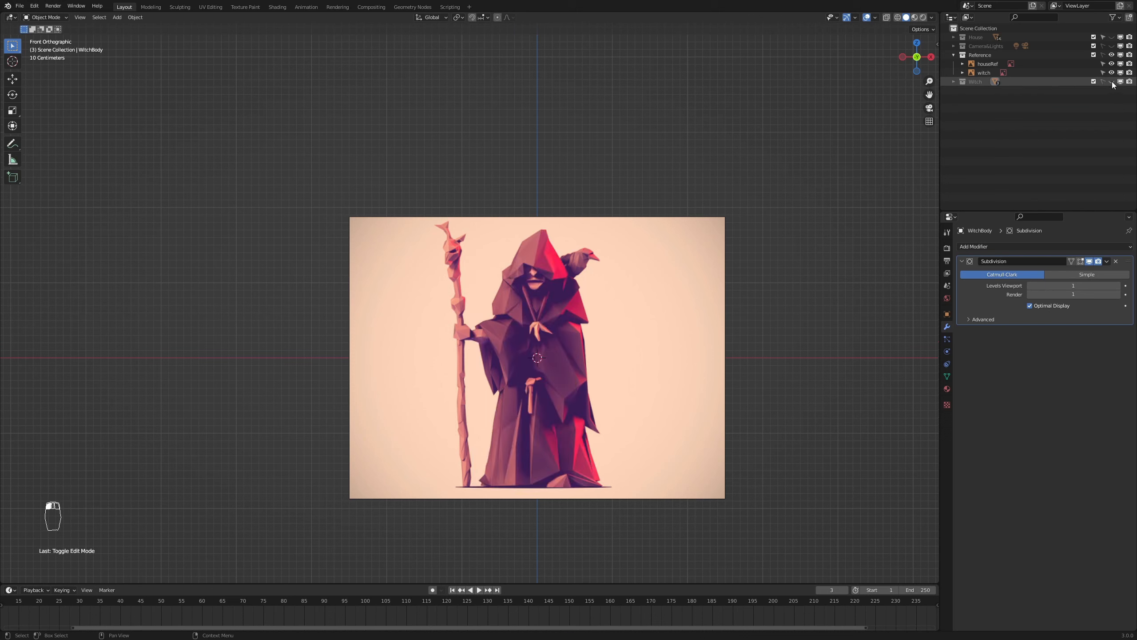
- Move the witch reference image about 12 m along X, beside the house reference
scroll(811, 174, down, 5)
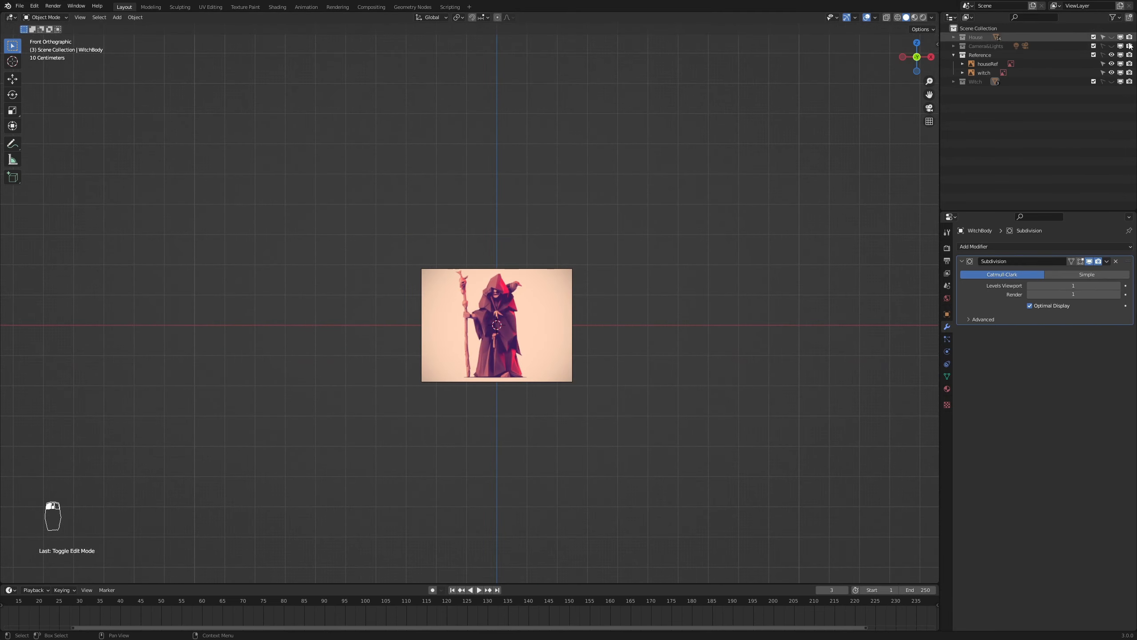
click(510, 308)
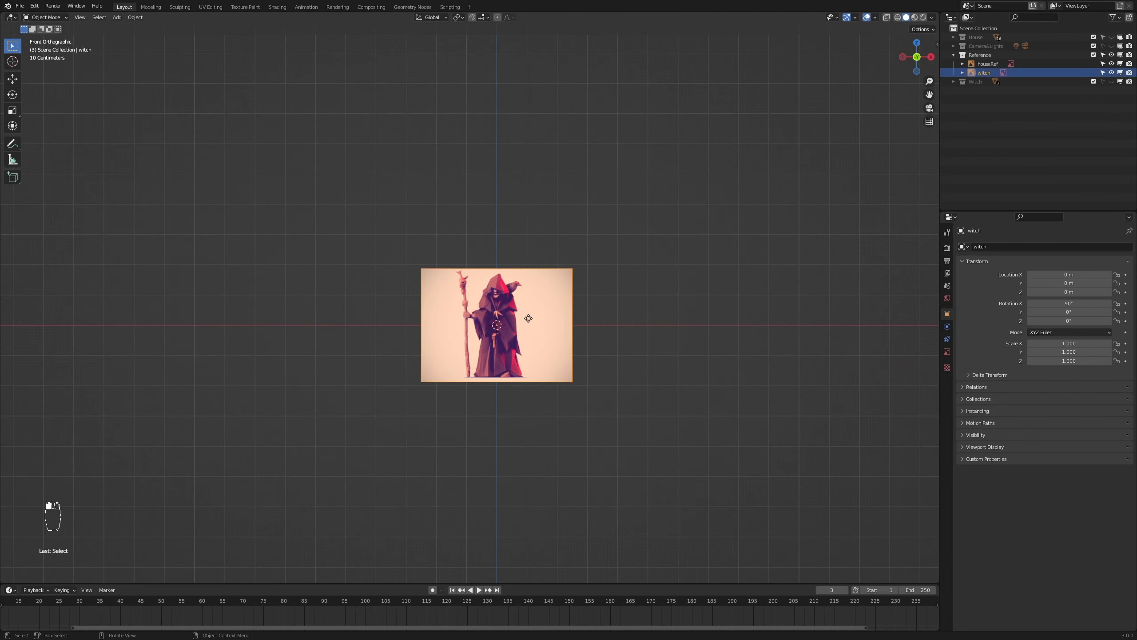
scroll(514, 309, down, 5)
key(g)
key(x)
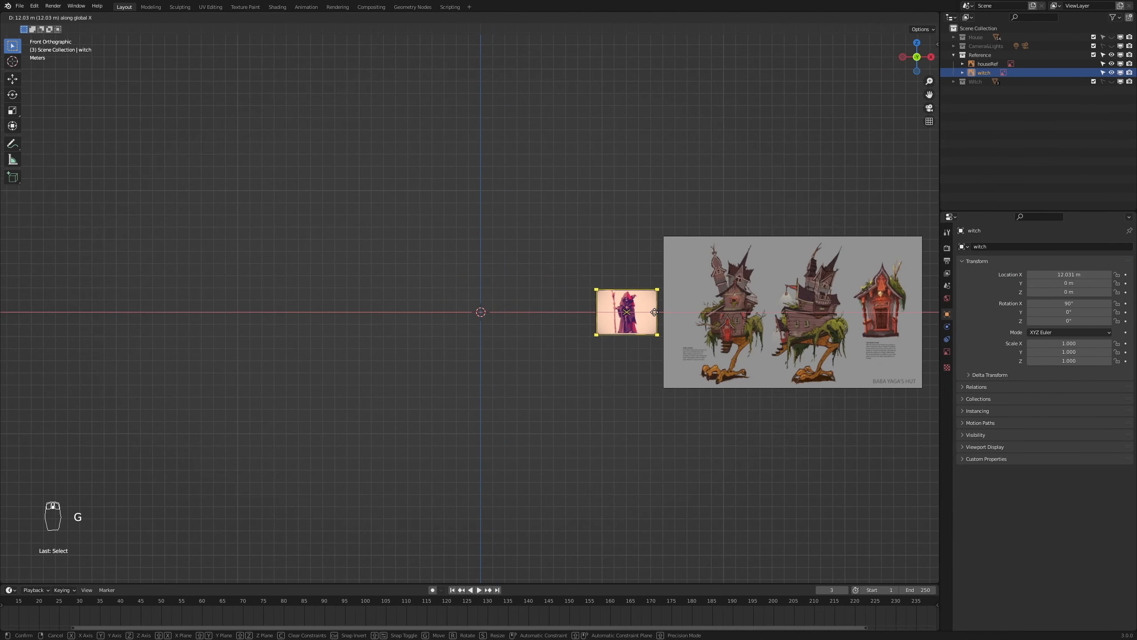
click(683, 315)
- Move the witch and house reference images together about 5.7 m further along X
drag(580, 221, 823, 395)
key(g)
key(x)
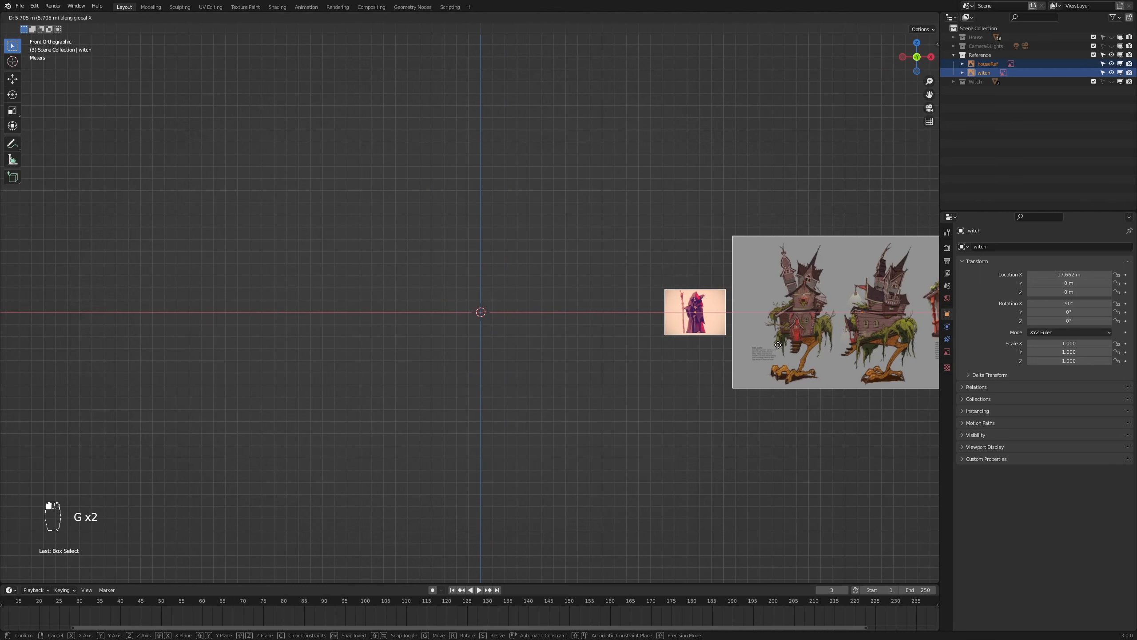
click(887, 386)
scroll(437, 338, up, 3)
scroll(441, 336, up, 1)
- Load forestTrees.jpg as a reference image in the Reference collection
click(980, 54)
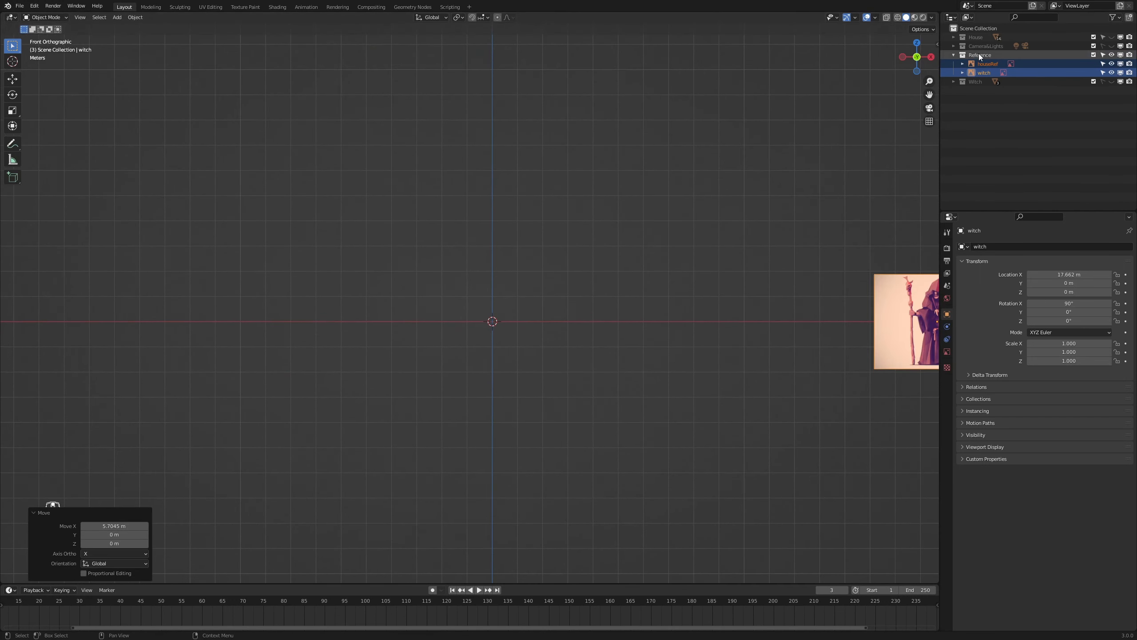
key(shift+a)
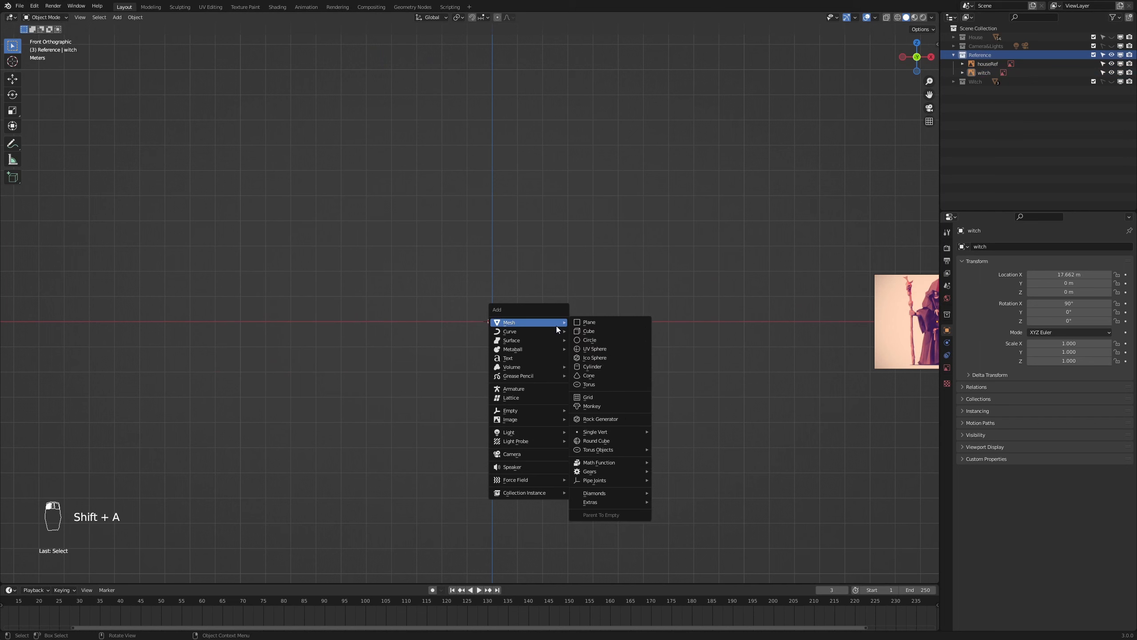
mouse_move(550, 423)
click(614, 419)
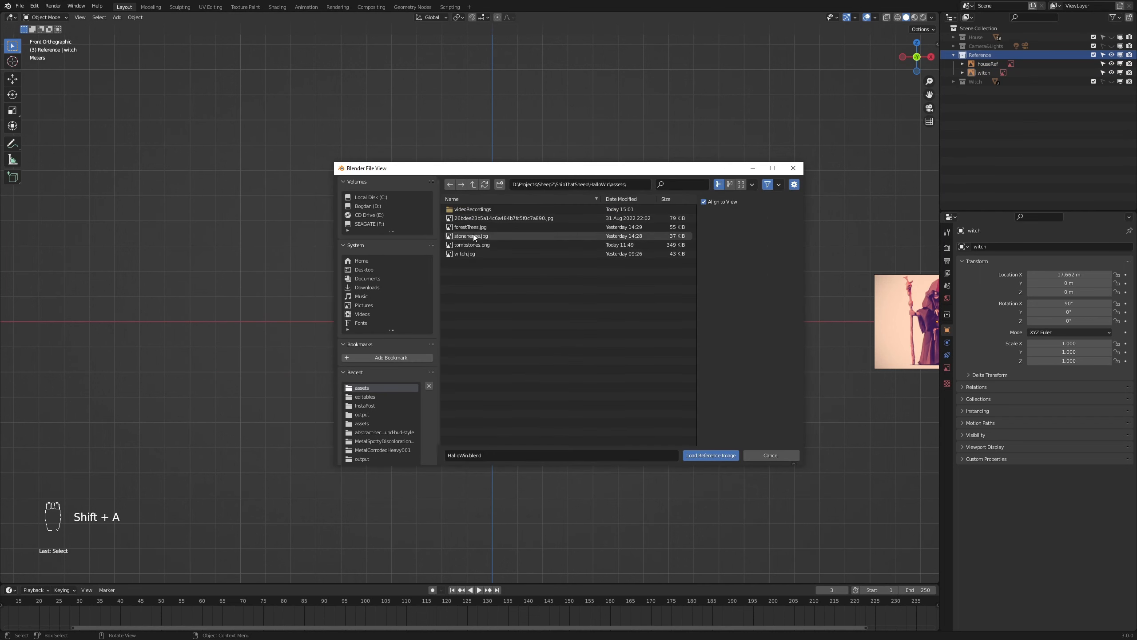
click(469, 226)
click(709, 455)
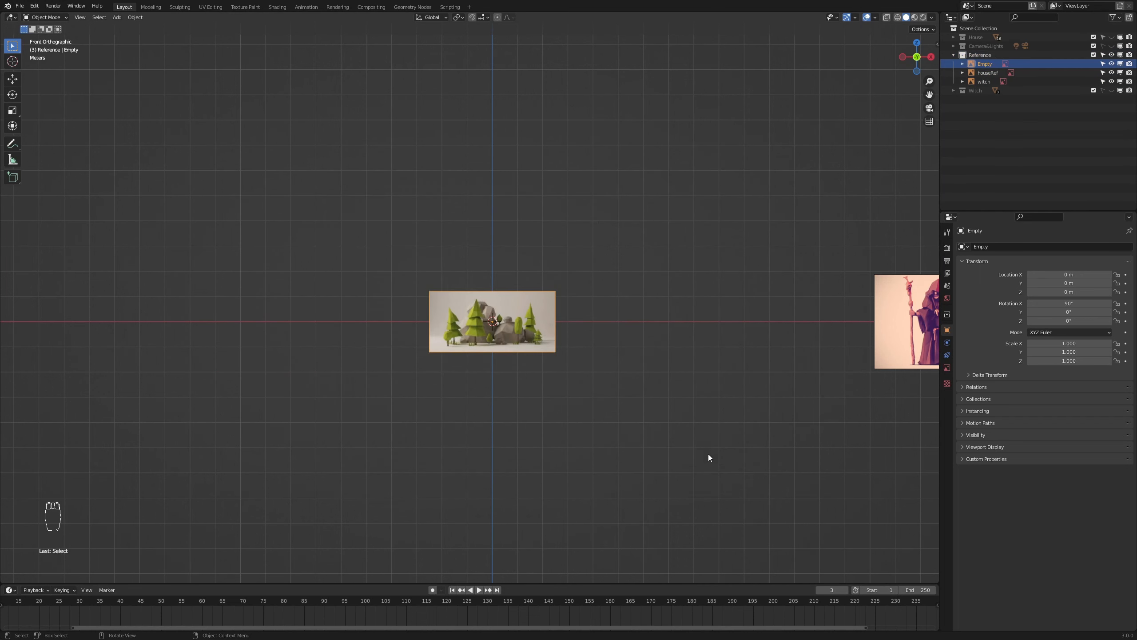
- Scale the forest reference image to about 2.6 and rename it trees&stones
key(s)
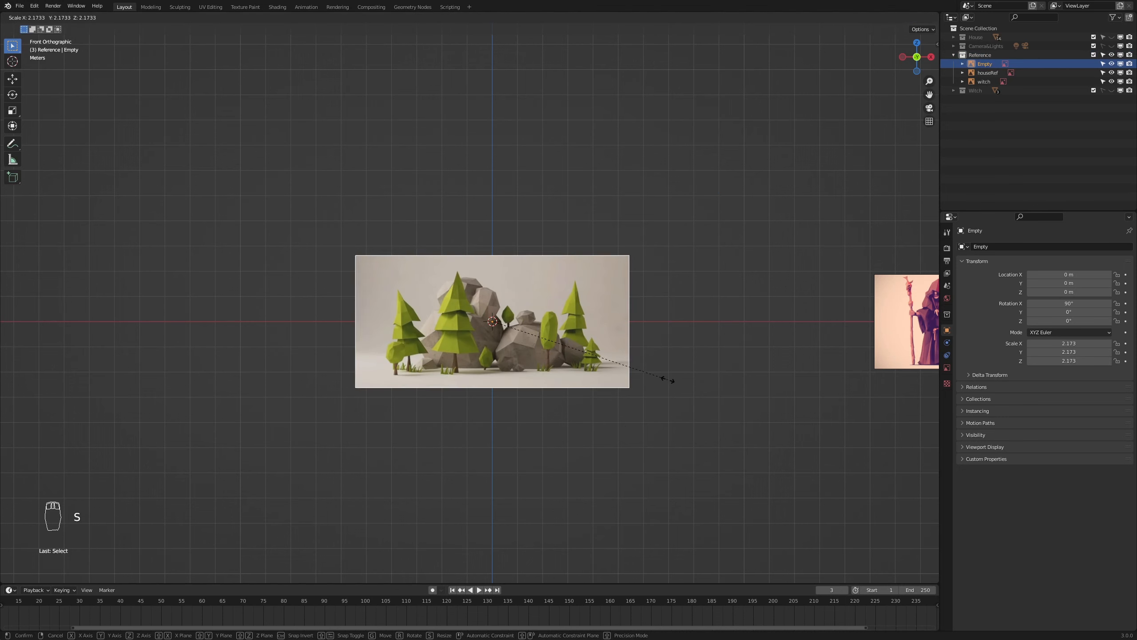
click(636, 379)
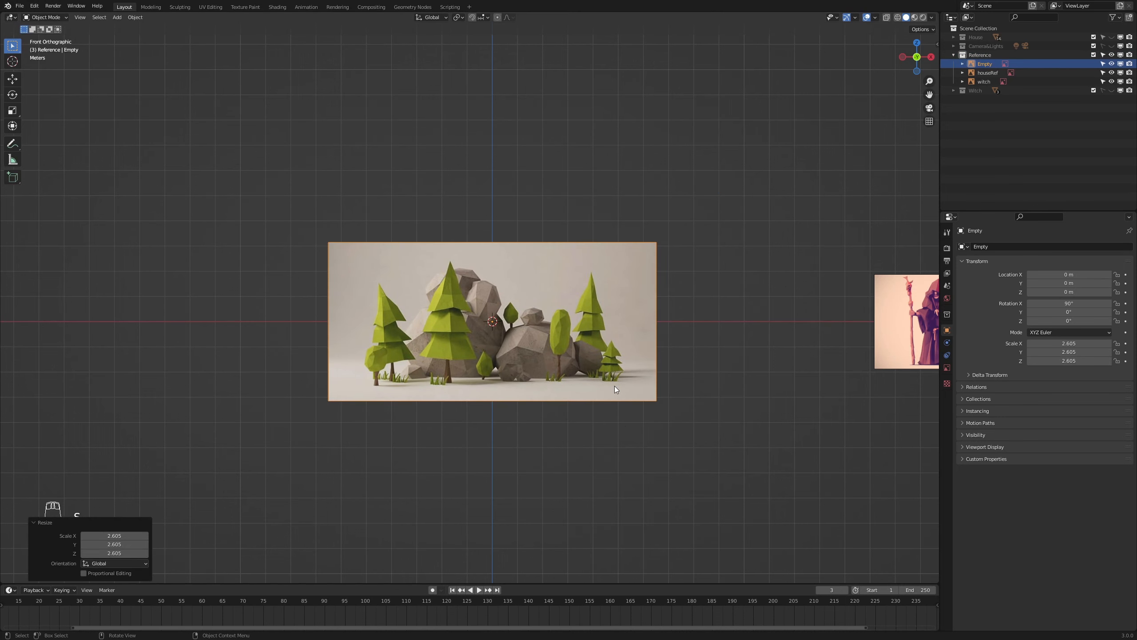
scroll(593, 379, up, 2)
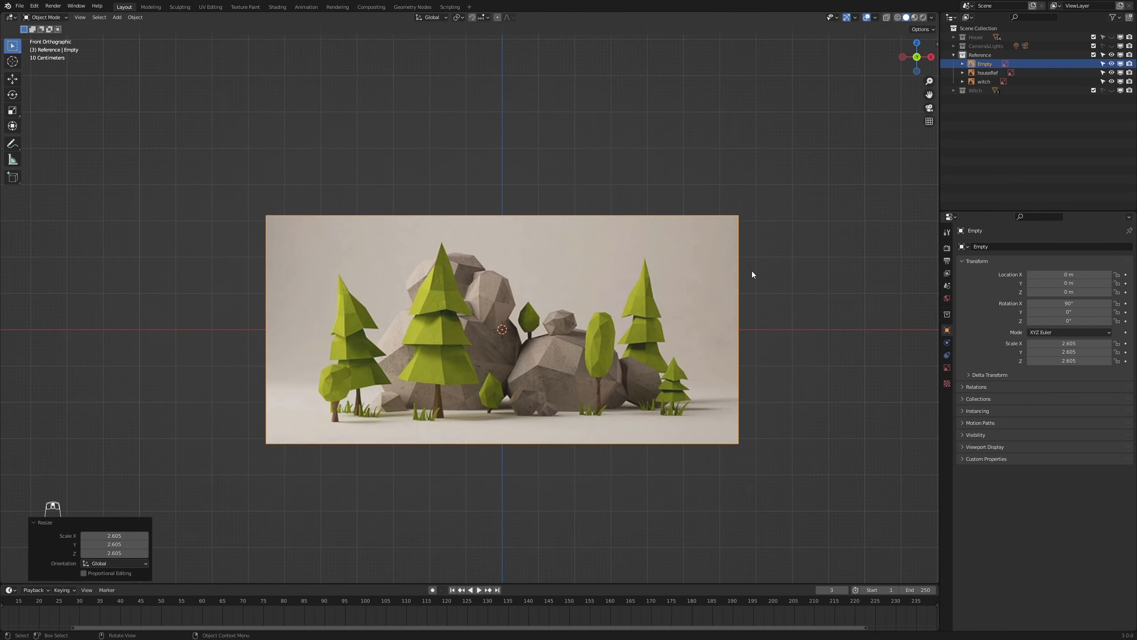
double_click(984, 63)
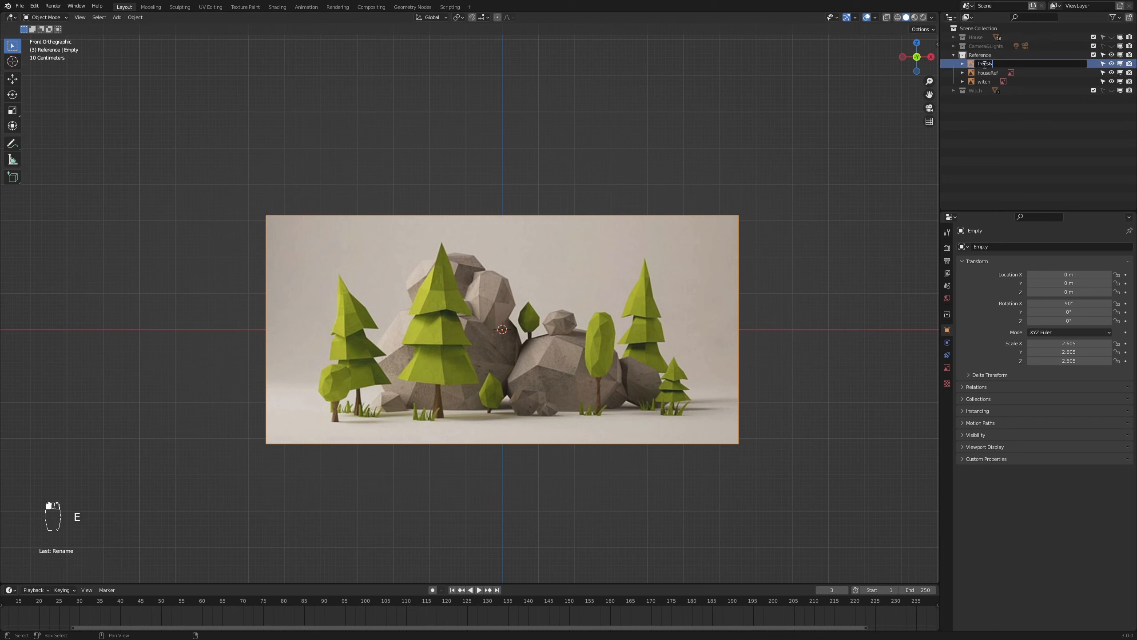
text(trees&stones)
key(Return)
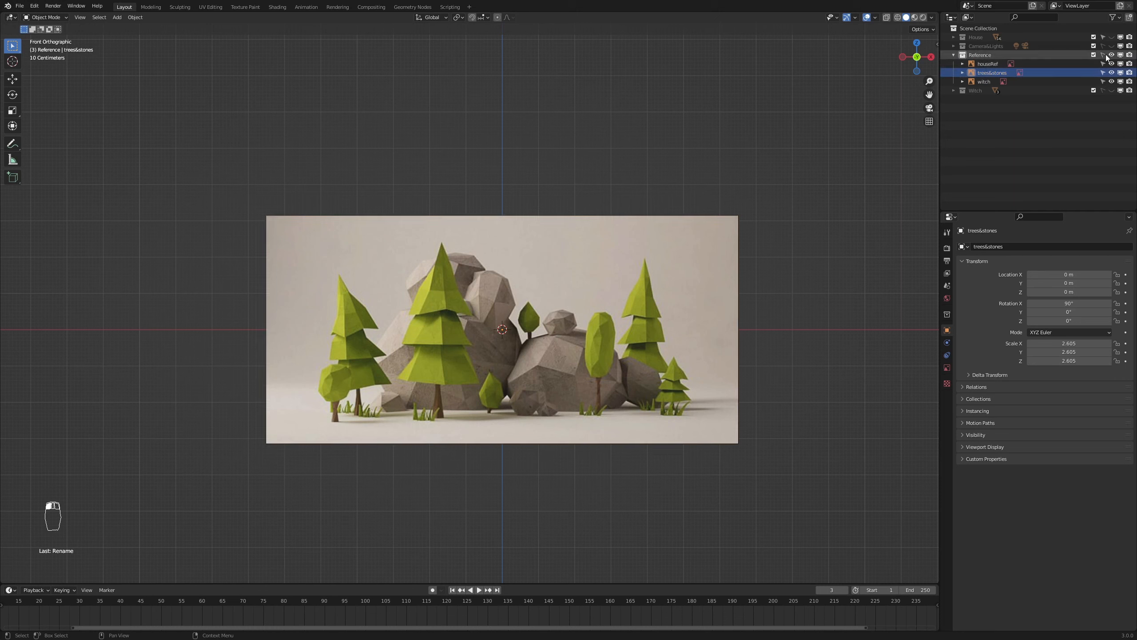
- Create a new collection named Environment and collapse the Reference collection
click(1130, 18)
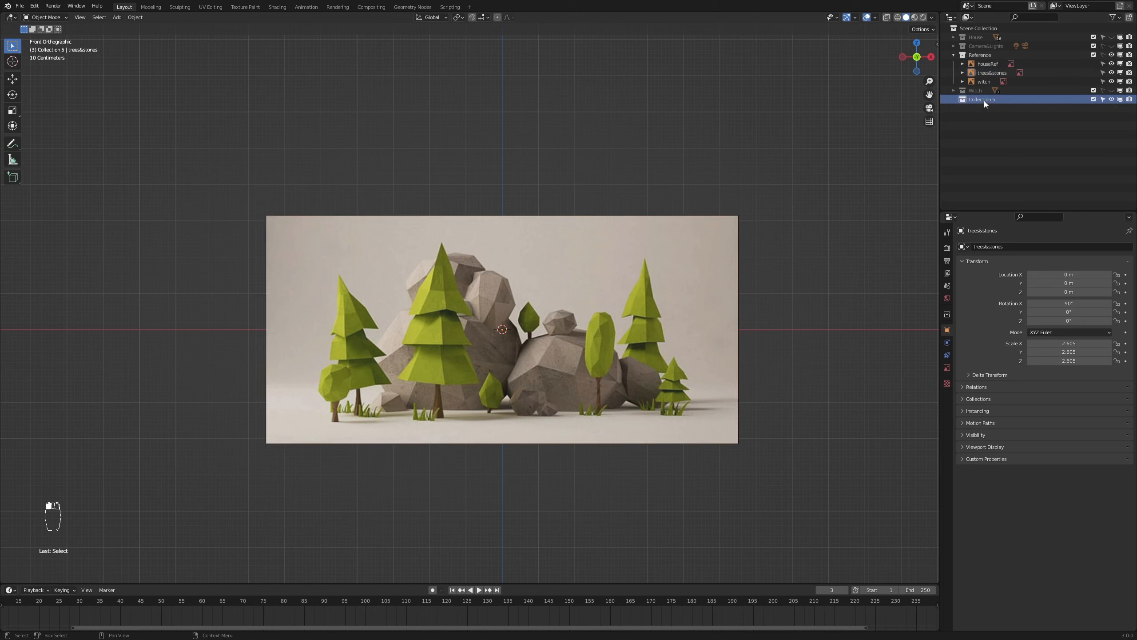
double_click(984, 99)
text(Environment)
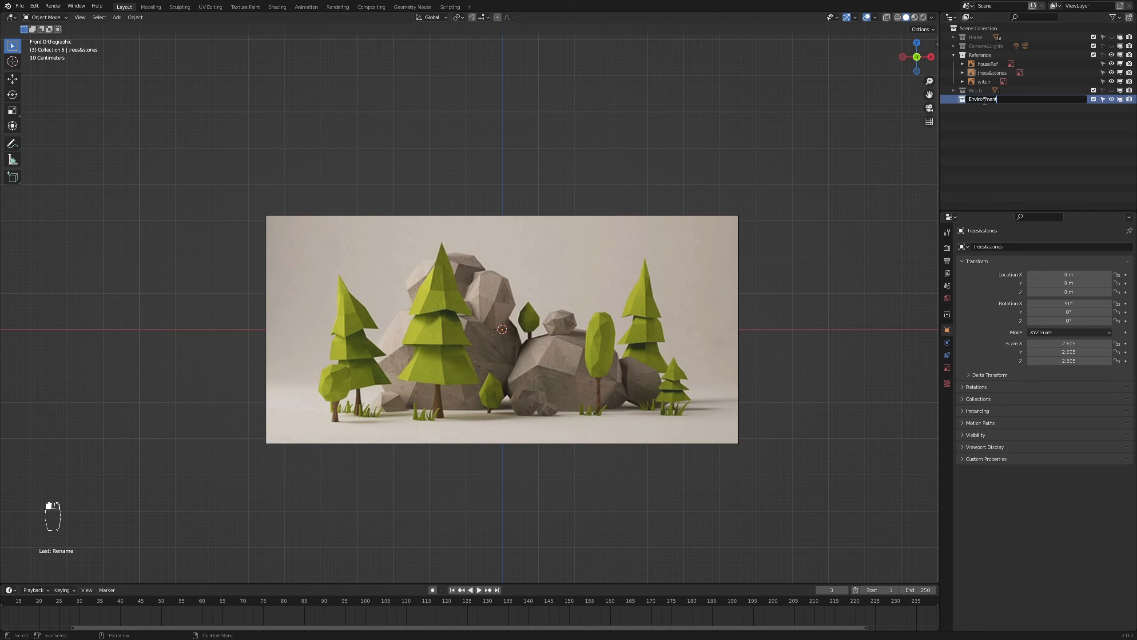
key(Return)
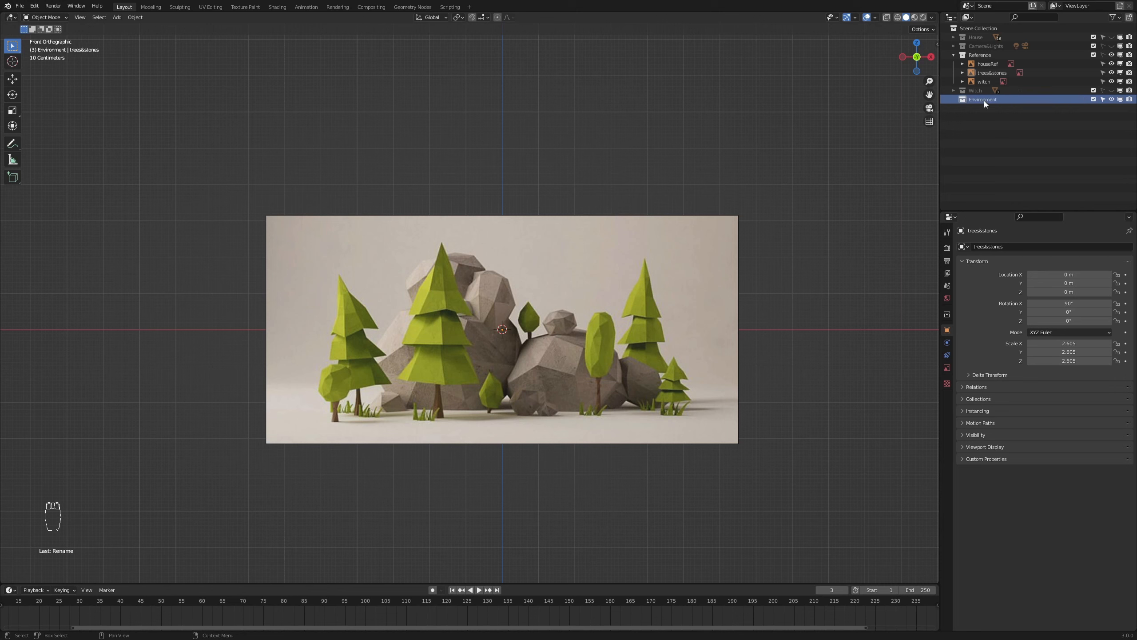
click(954, 55)
- Add a cone mesh with 7 vertices to the Environment collection
click(984, 71)
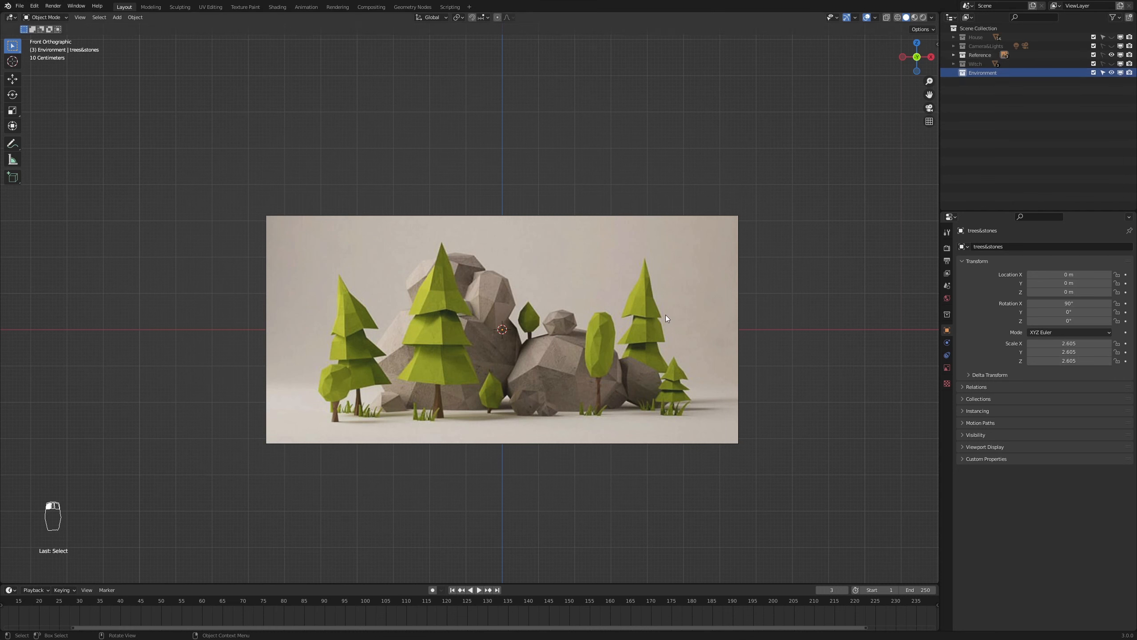
key(shift+a)
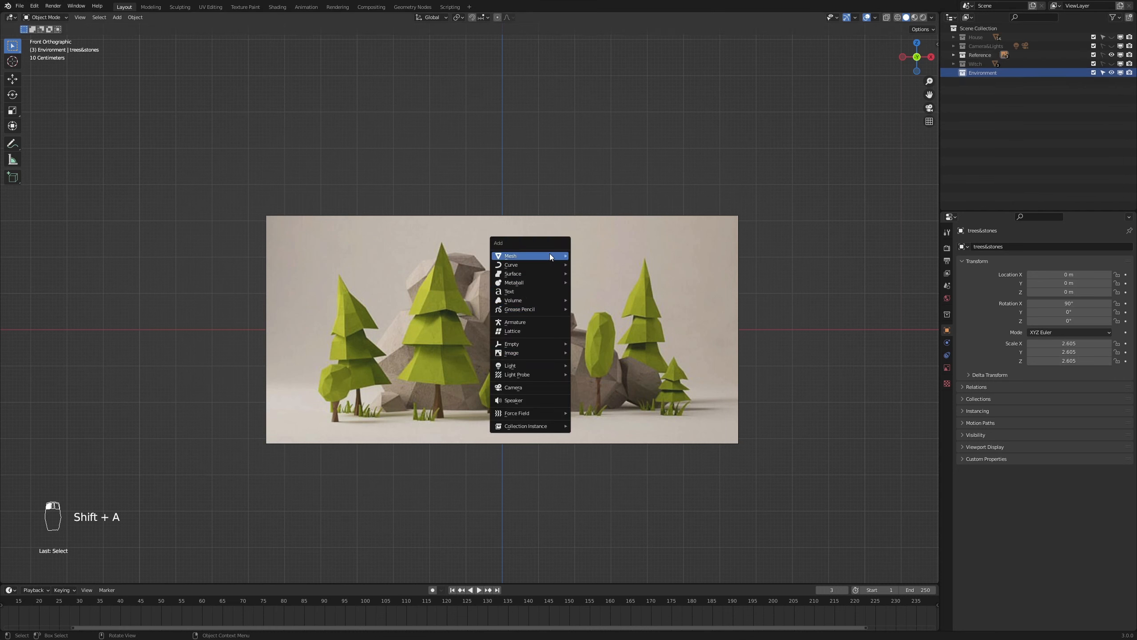
mouse_move(549, 254)
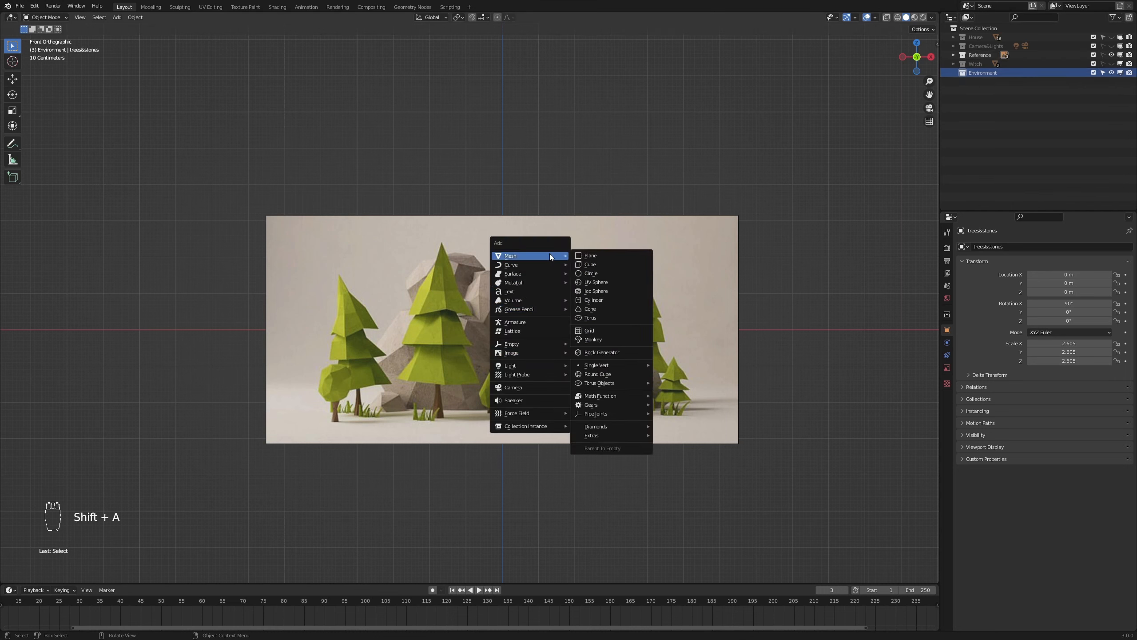
click(595, 307)
scroll(469, 374, up, 4)
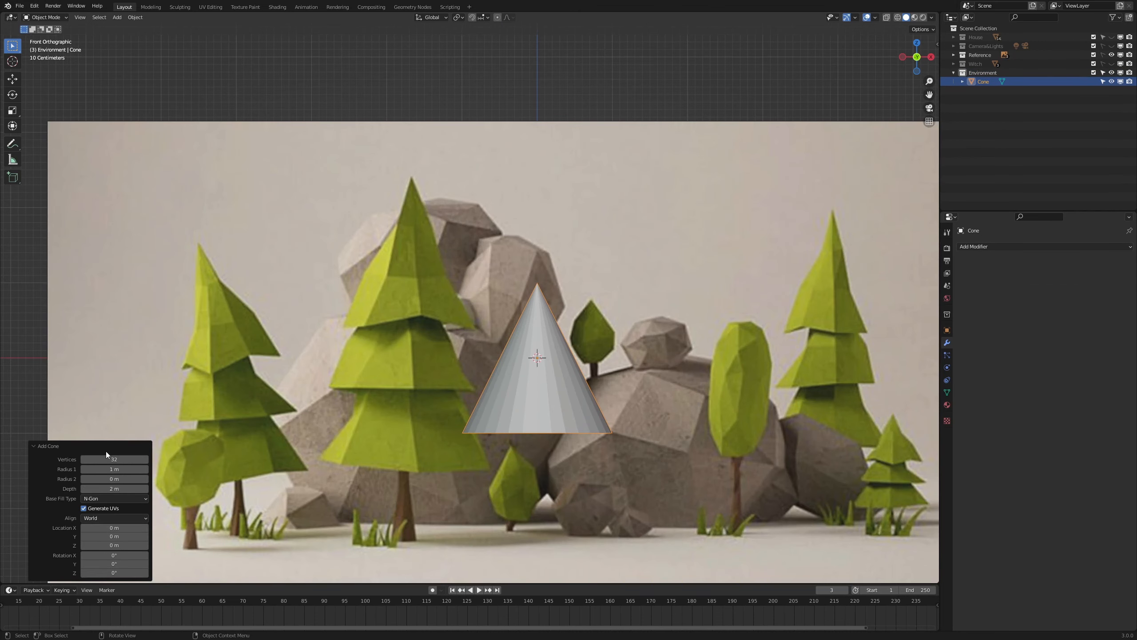
drag(117, 460, 102, 458)
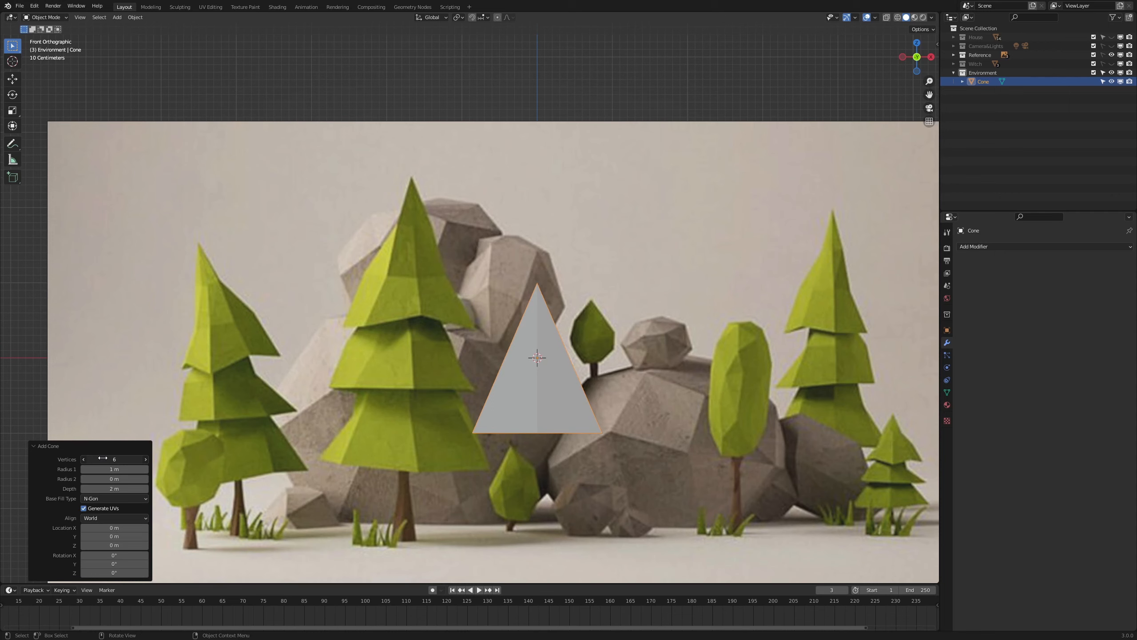
click(146, 461)
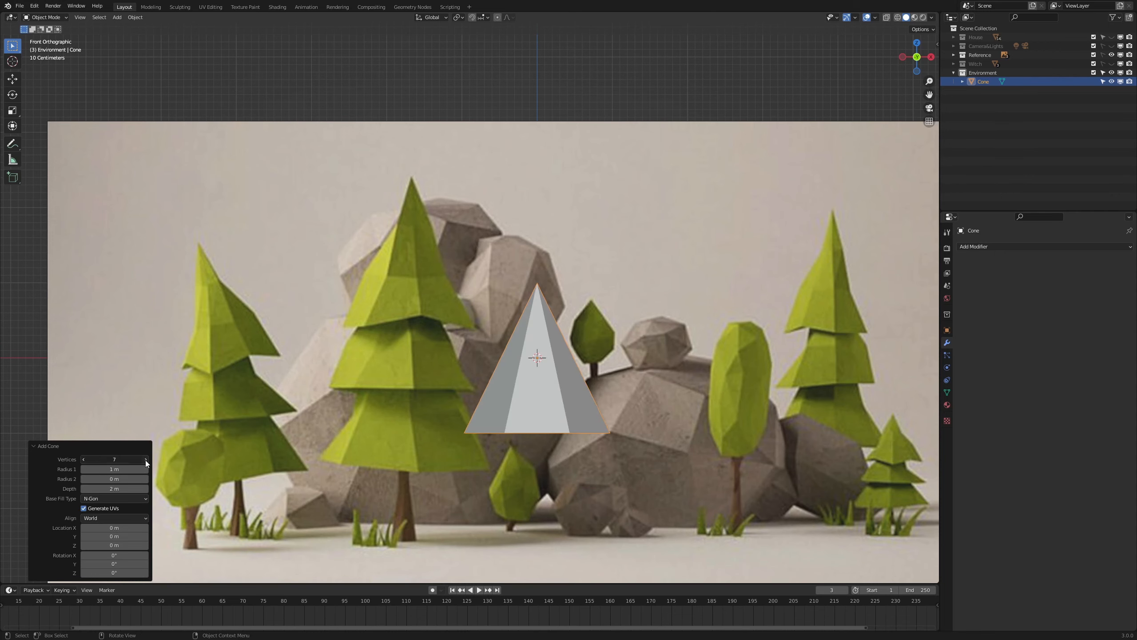
- Set the new cone's vertex count to 8
click(145, 462)
middle_drag(573, 488, 600, 450)
middle_drag(642, 420, 573, 427)
key(KP_1)
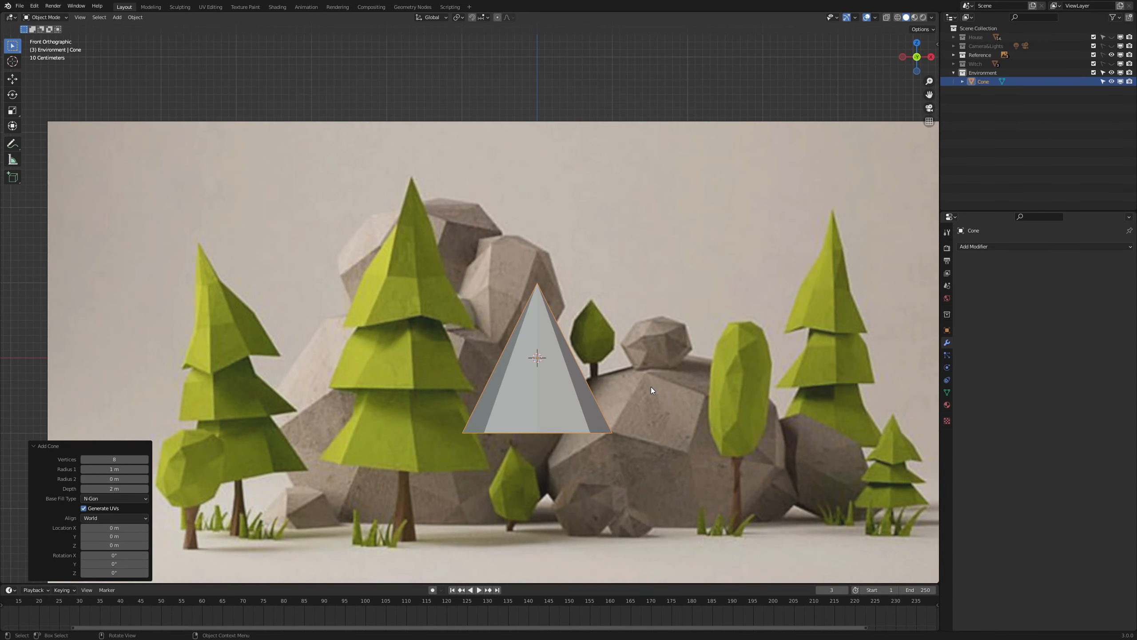
- Move the cone about -1.67 m in X and 1.44 m in Z onto the tall pine's top tier and compare it in wireframe
scroll(650, 387, down, 1)
key(g)
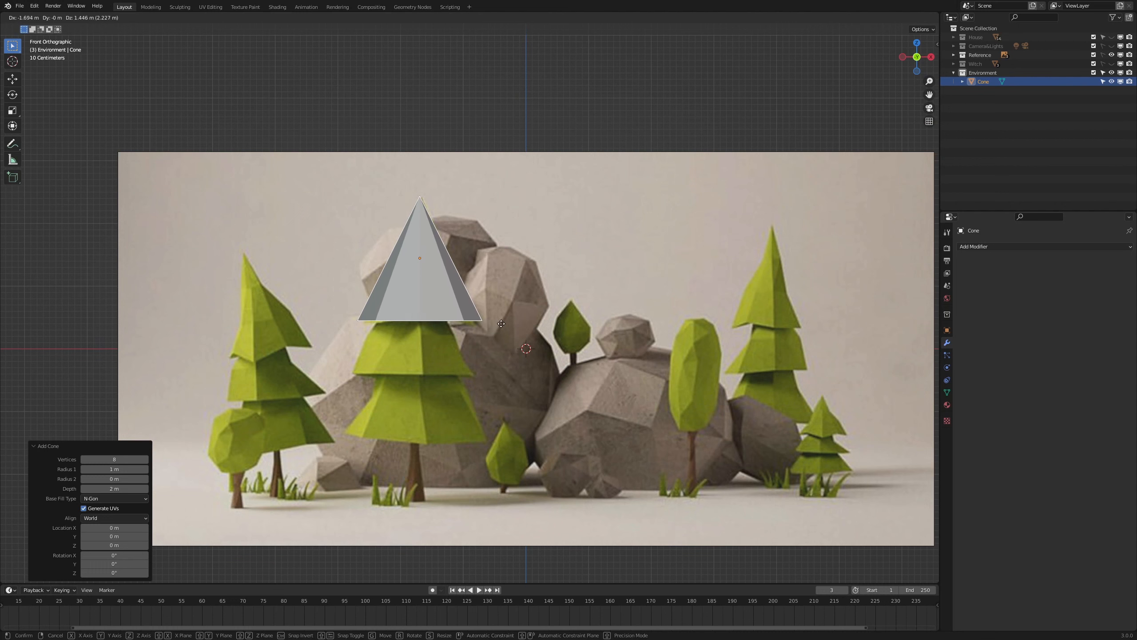
click(502, 324)
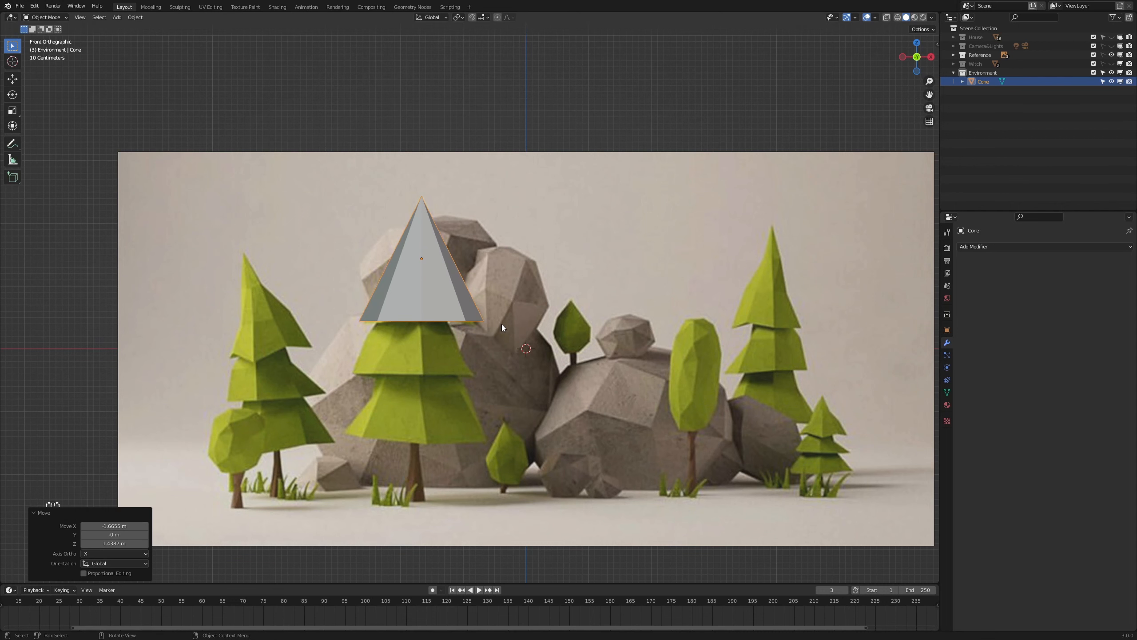
key(z)
click(440, 323)
scroll(444, 334, up, 1)
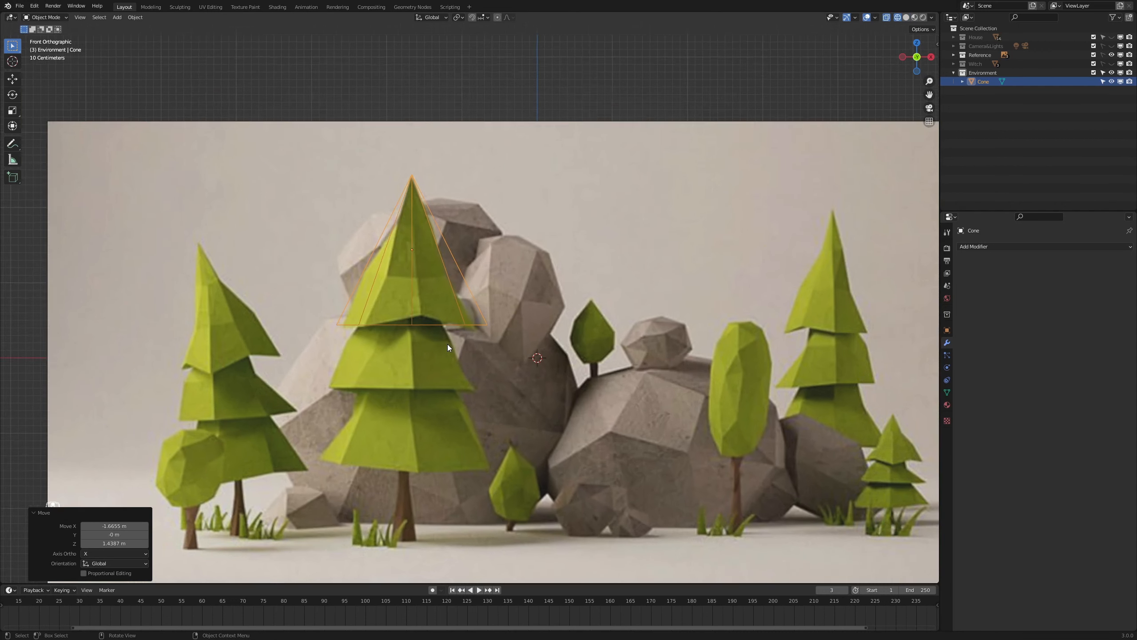
scroll(448, 344, up, 3)
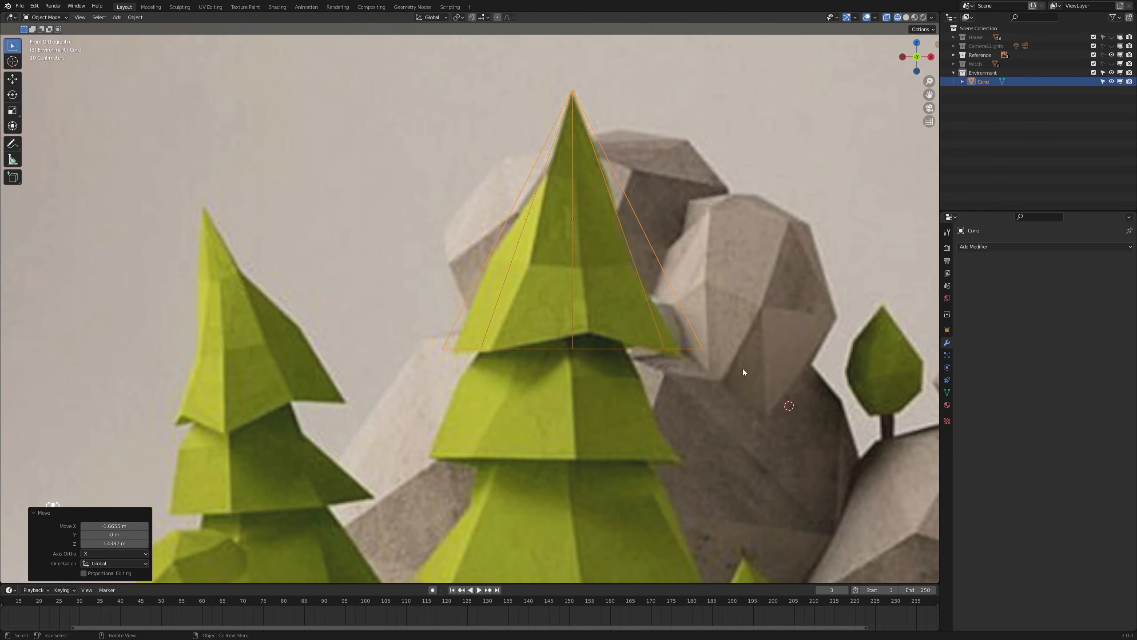
scroll(699, 342, down, 2)
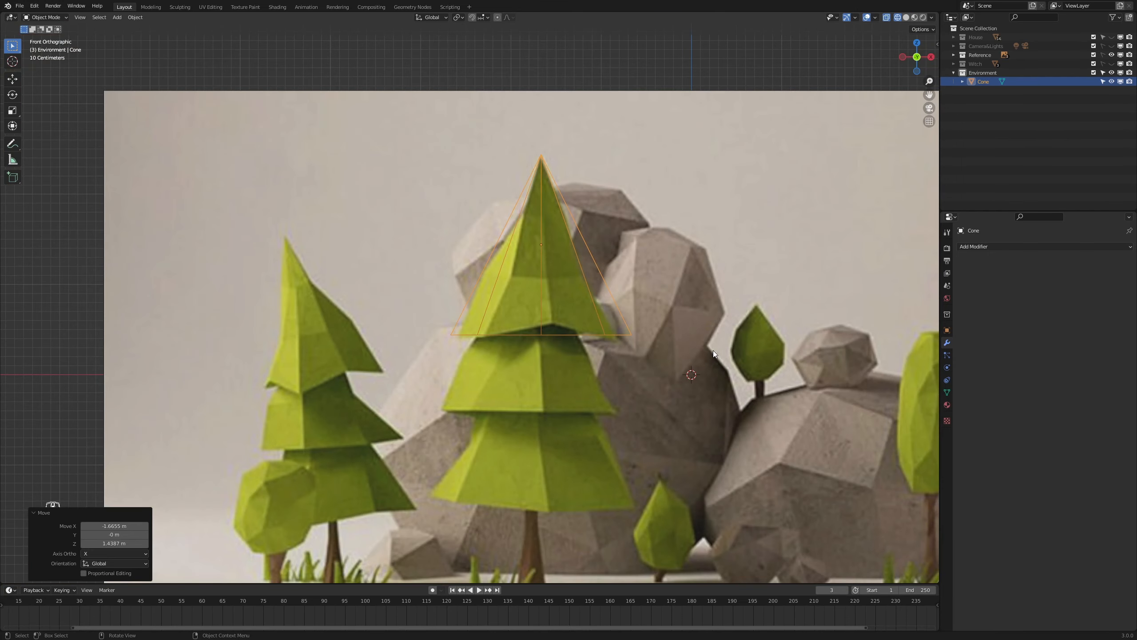
mouse_move(624, 343)
middle_down()
mouse_move(648, 358)
mouse_move(602, 343)
middle_up()
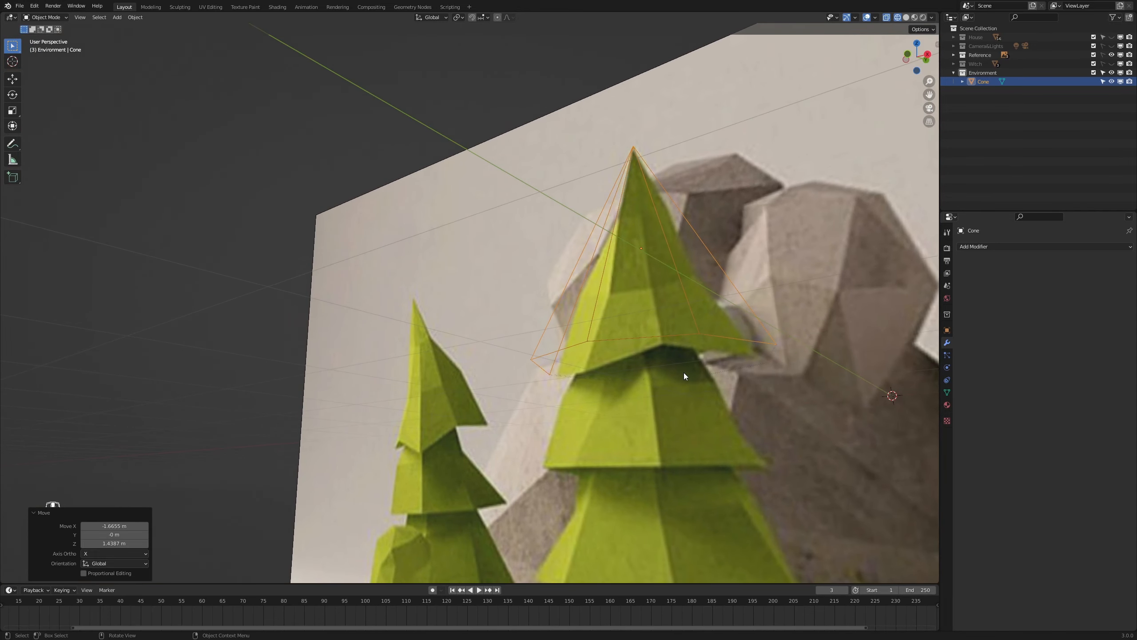
- In solid shading, inset the cone's base face about 0.68 m and raise the inset face about 0.36 m along Z
key(z)
click(743, 373)
scroll(737, 372, up, 1)
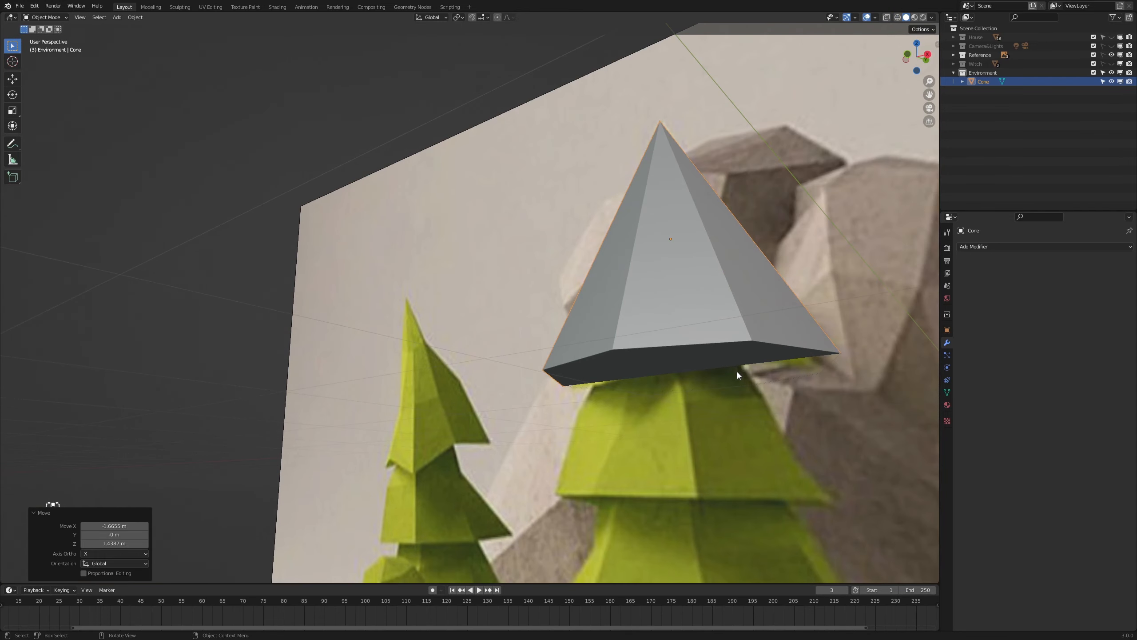
key(Tab)
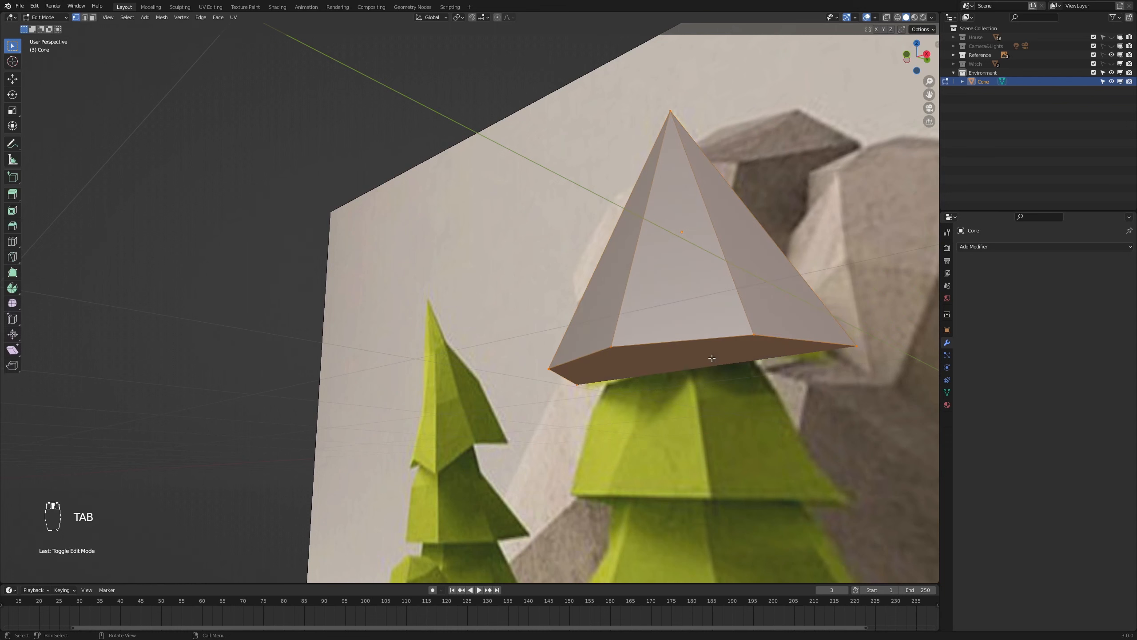
key(3)
click(709, 361)
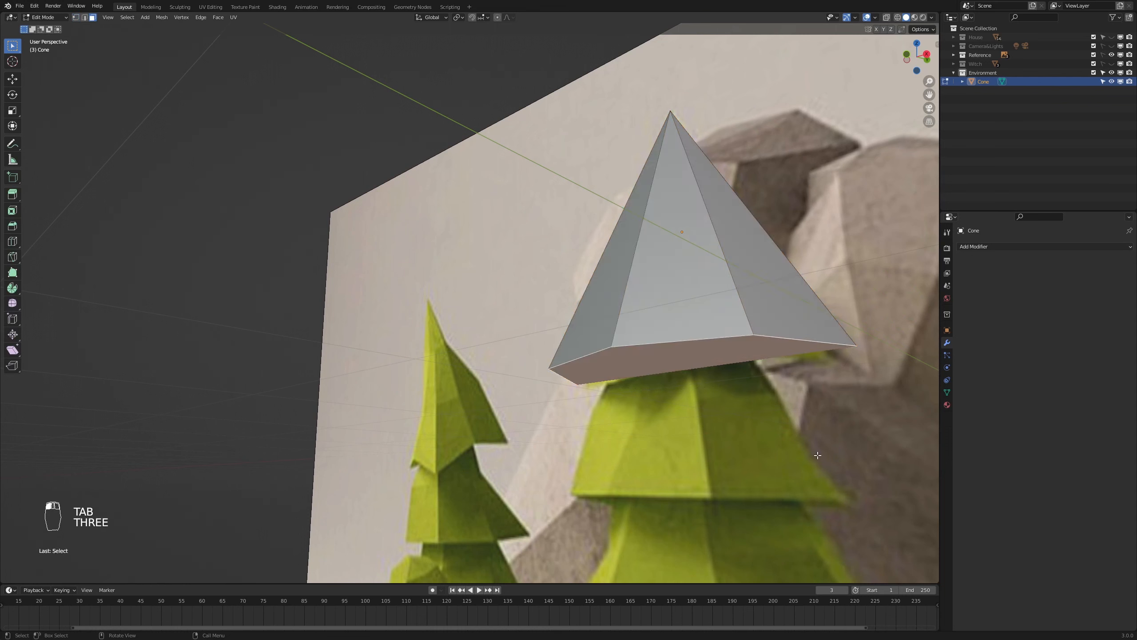
key(i)
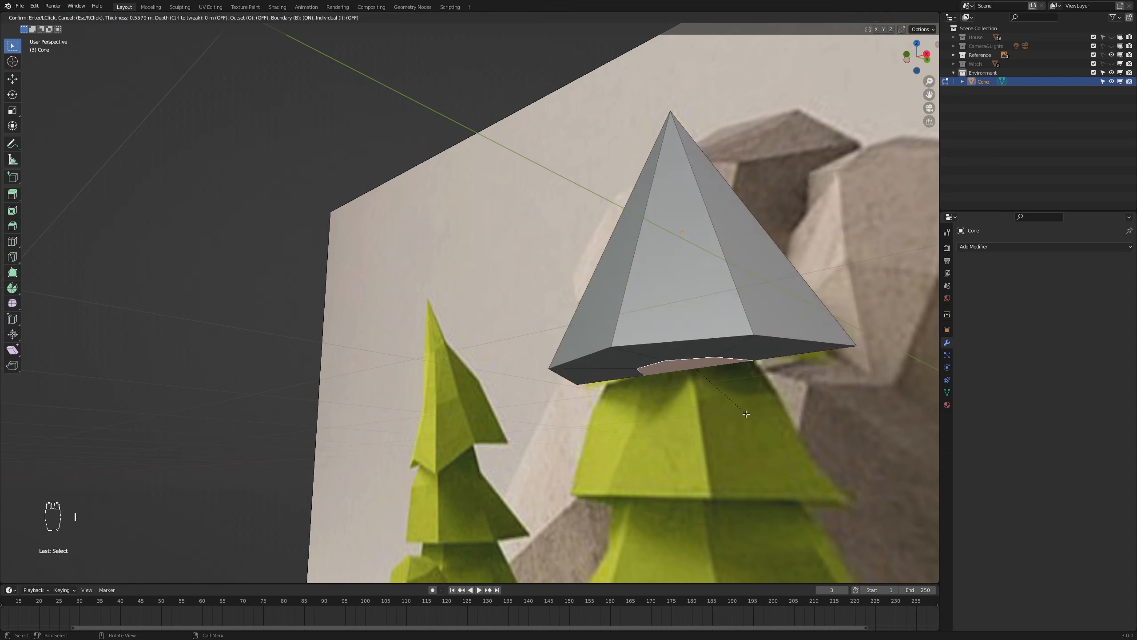
click(731, 404)
key(g)
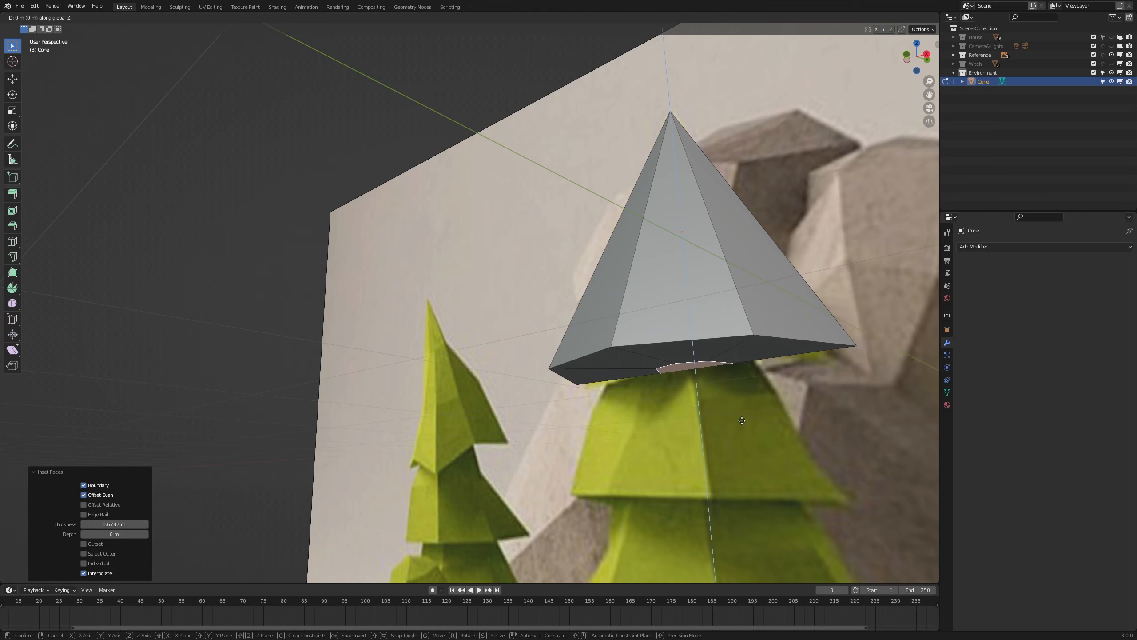
key(z)
click(770, 424)
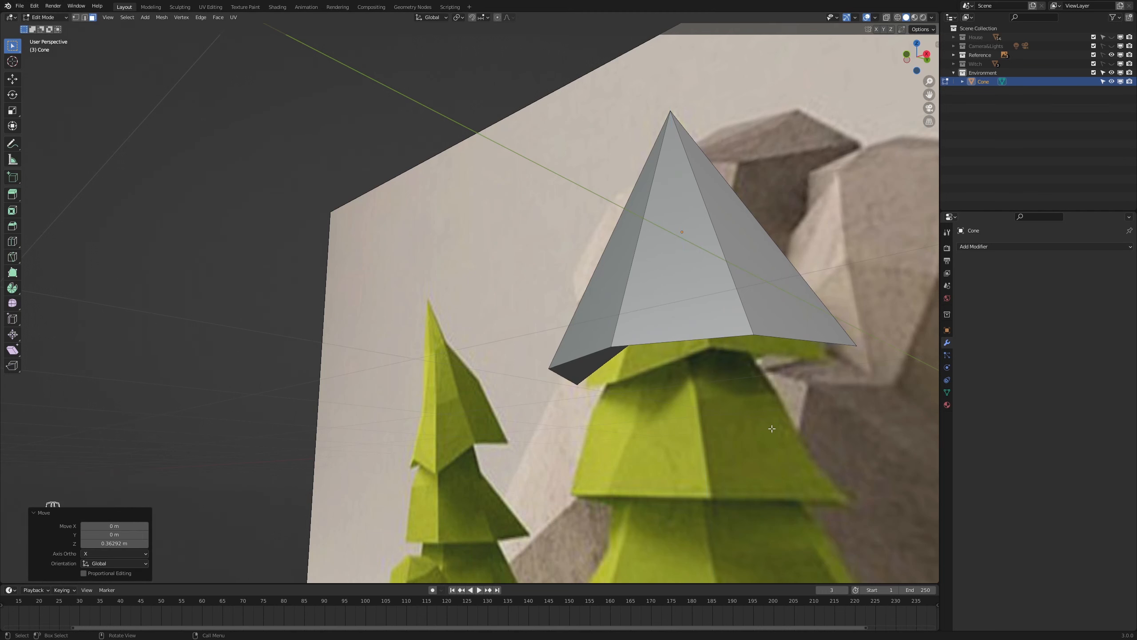
- In front wireframe view, extrude the raised inner face about 1.21 m down to the bottom of the reference pine's second tier
key(KP_1)
scroll(748, 417, down, 2)
key(z)
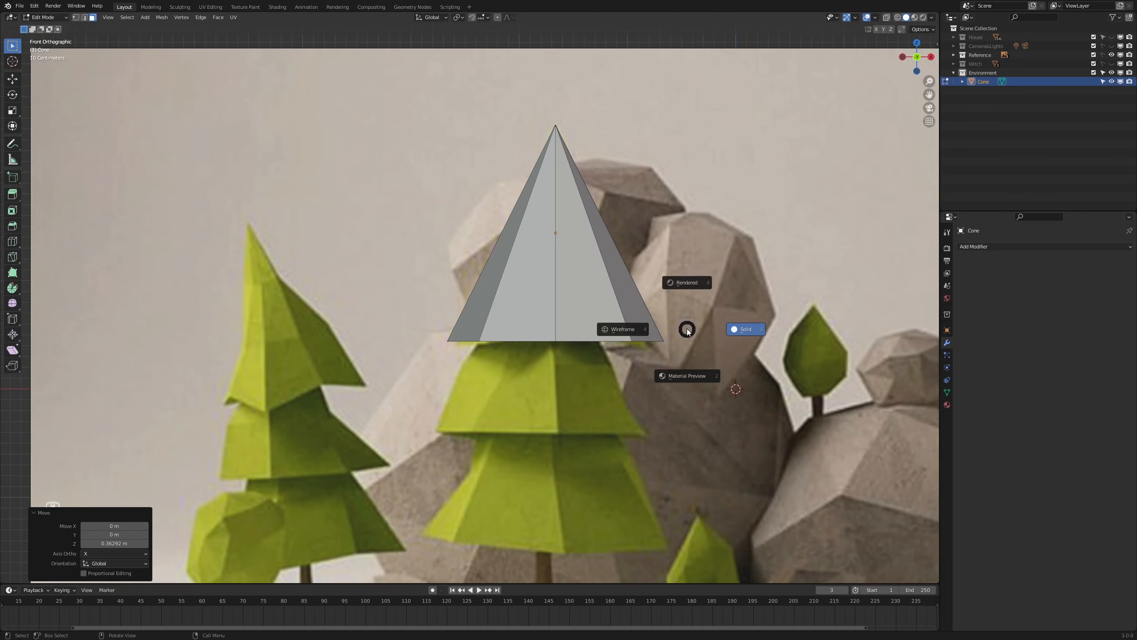
click(617, 332)
scroll(673, 340, down, 2)
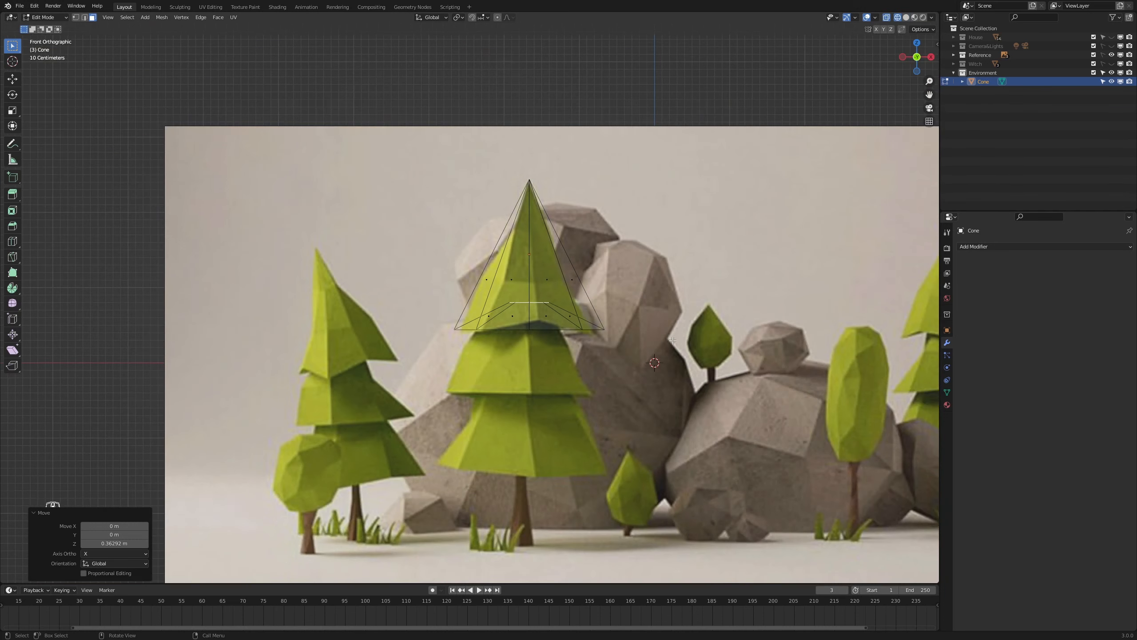
scroll(550, 343, up, 1)
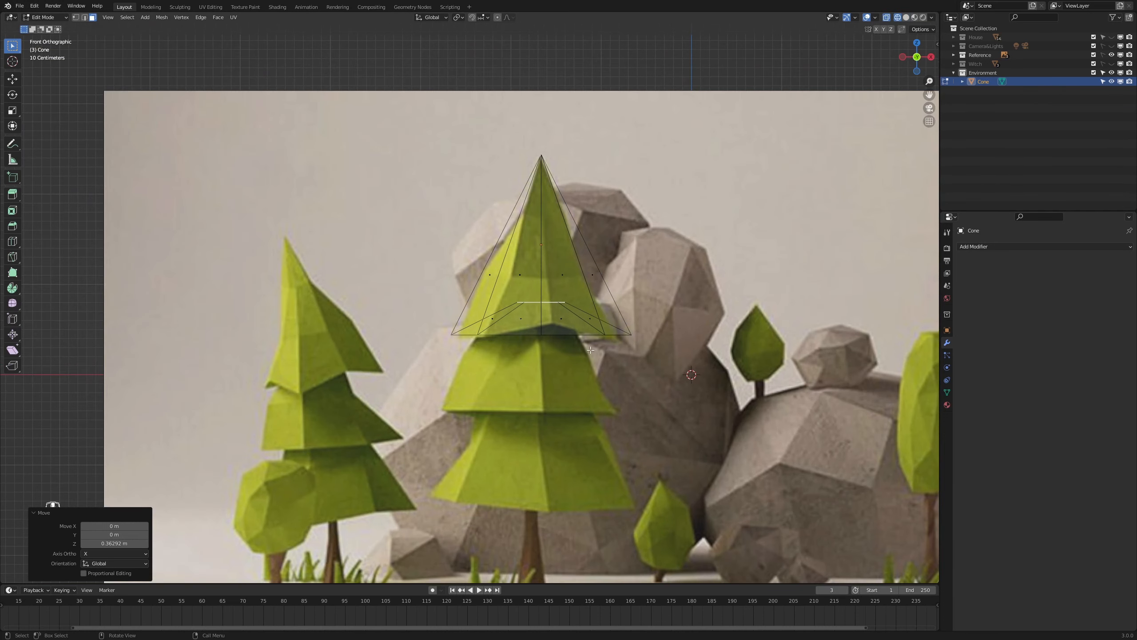
key(e)
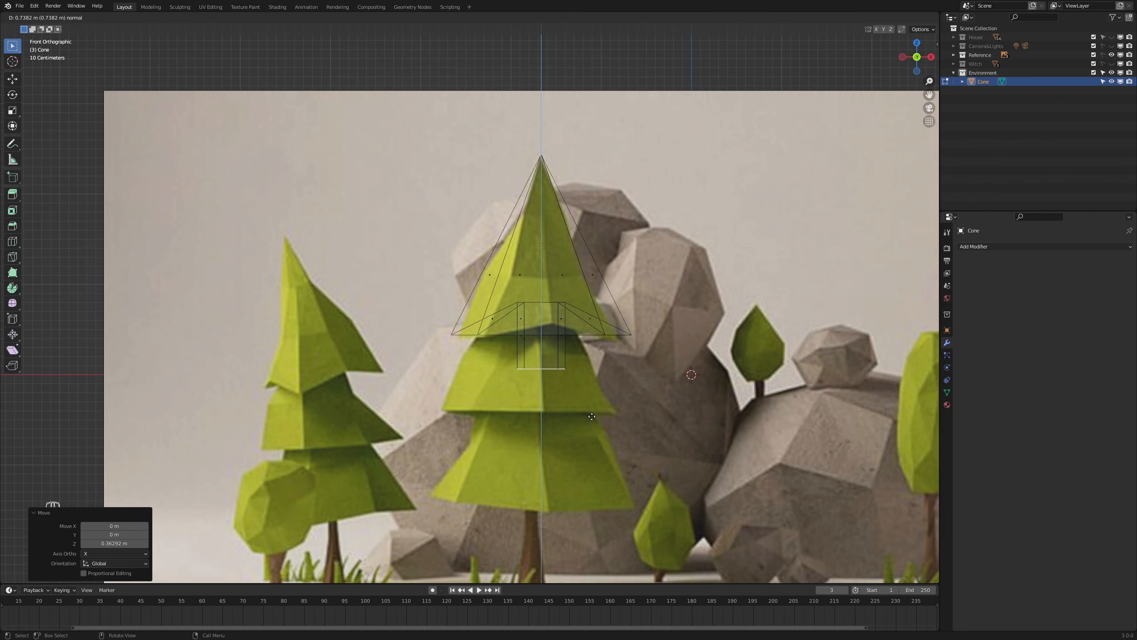
click(596, 459)
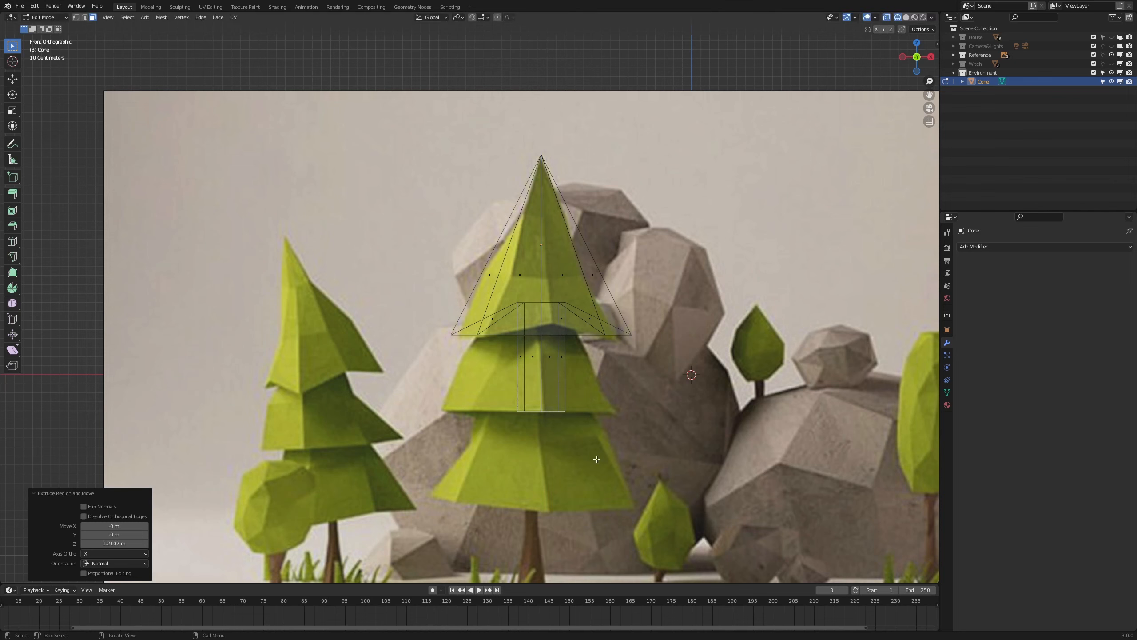
- Scale the extruded face by about 4.14 to flare the second tier to the reference width
key(s)
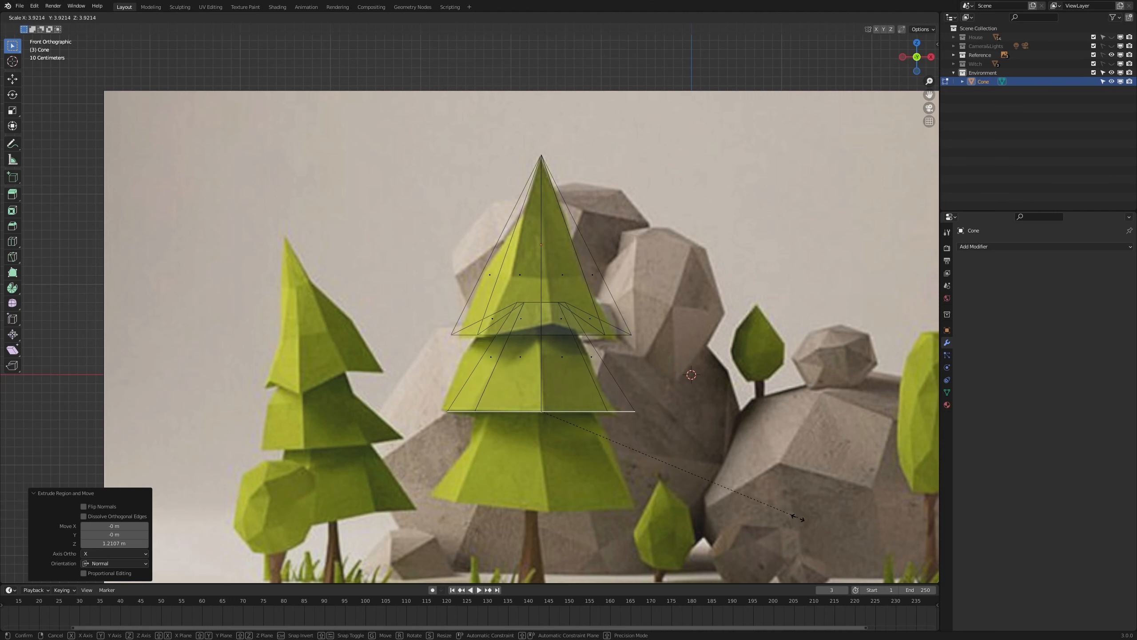
click(810, 524)
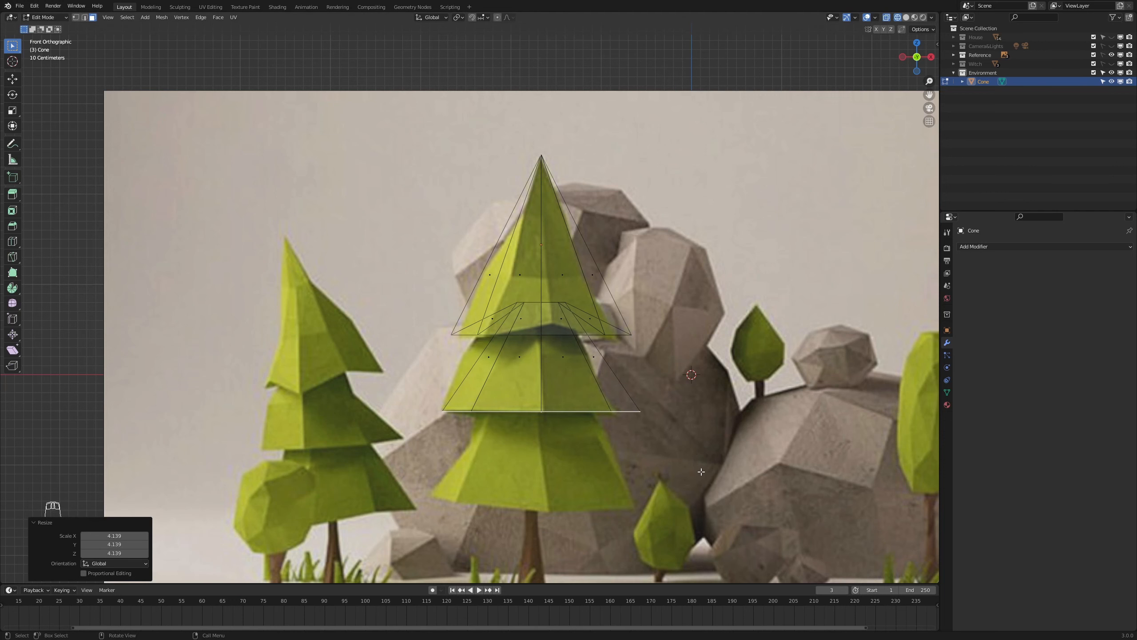
scroll(701, 472, up, 1)
scroll(703, 476, up, 1)
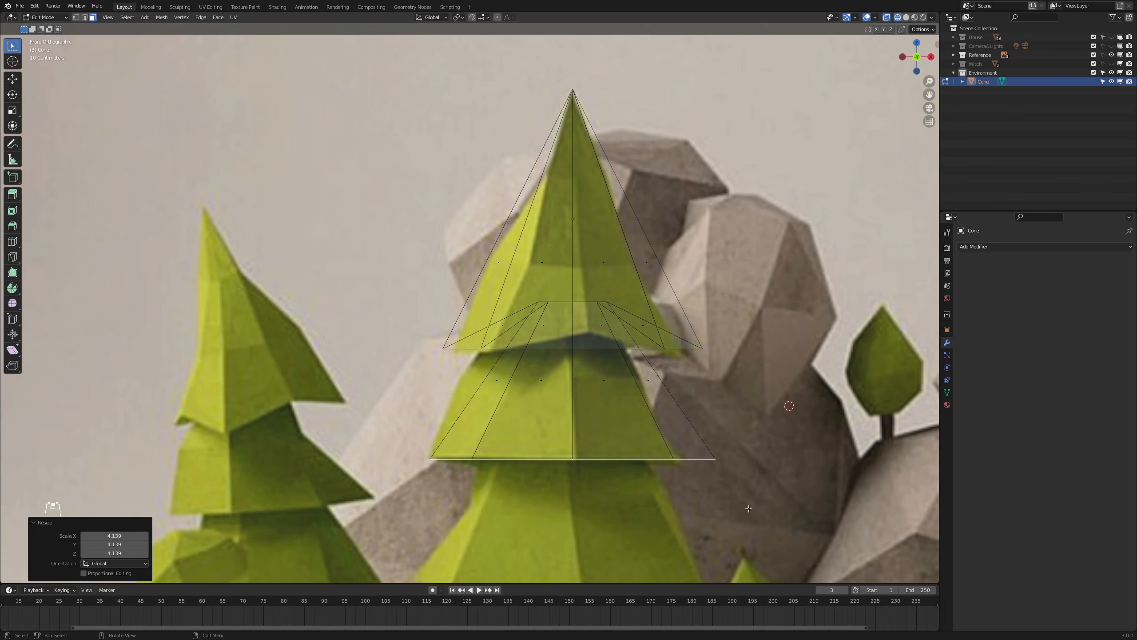
scroll(749, 509, down, 2)
- Inset the second tier's bottom face and raise the inset face about 0.43 m along Z
middle_drag(727, 482, 683, 458)
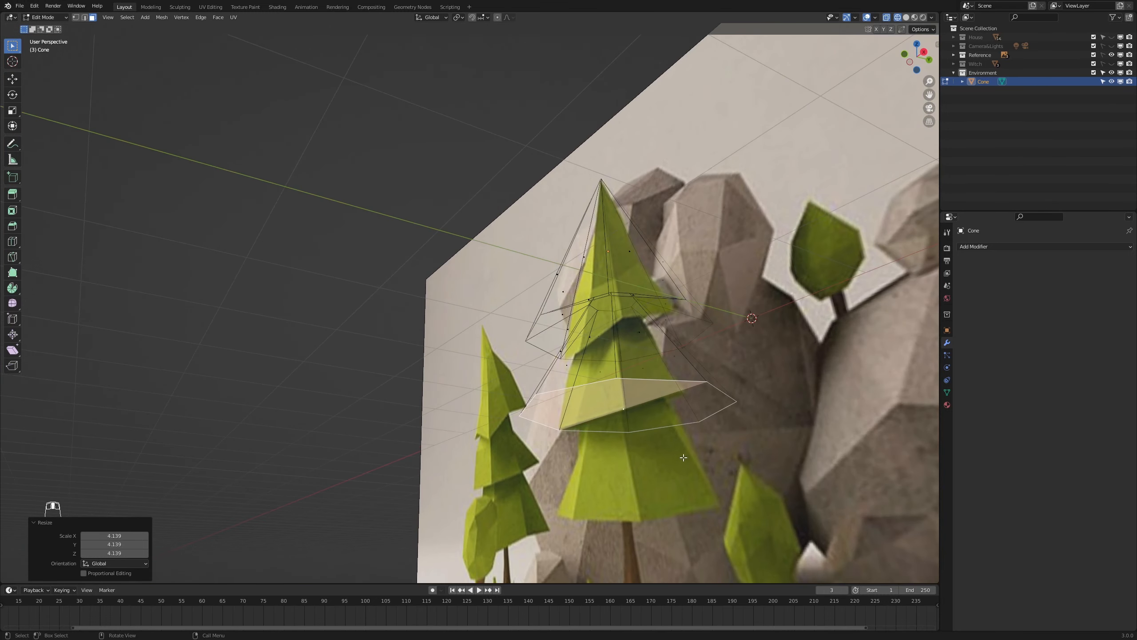
key(i)
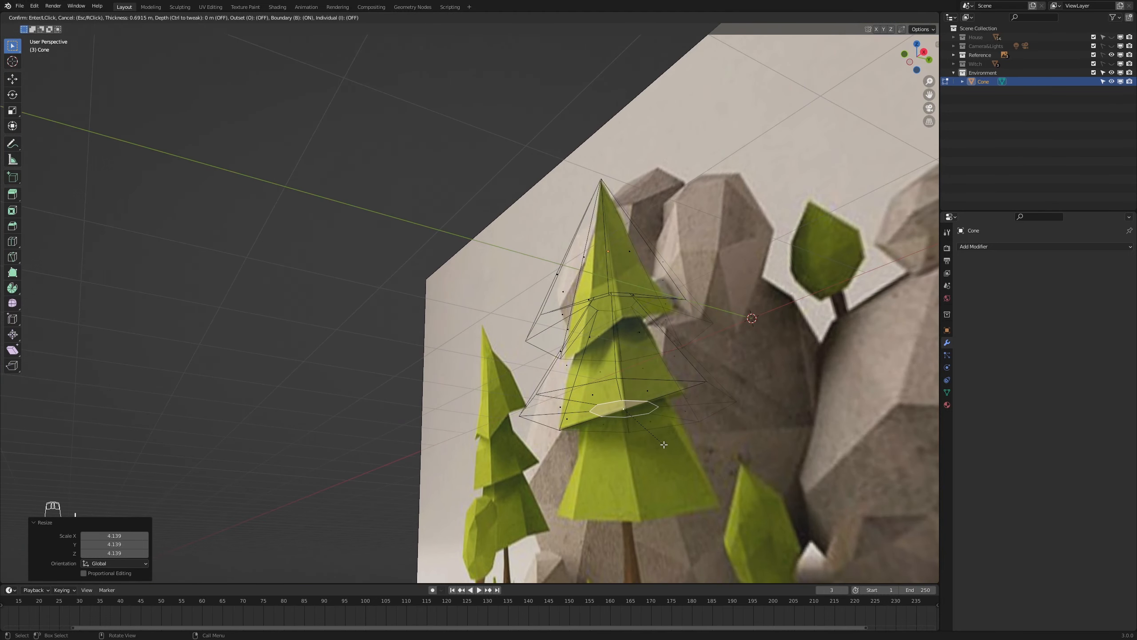
click(683, 469)
key(g)
key(z)
click(659, 436)
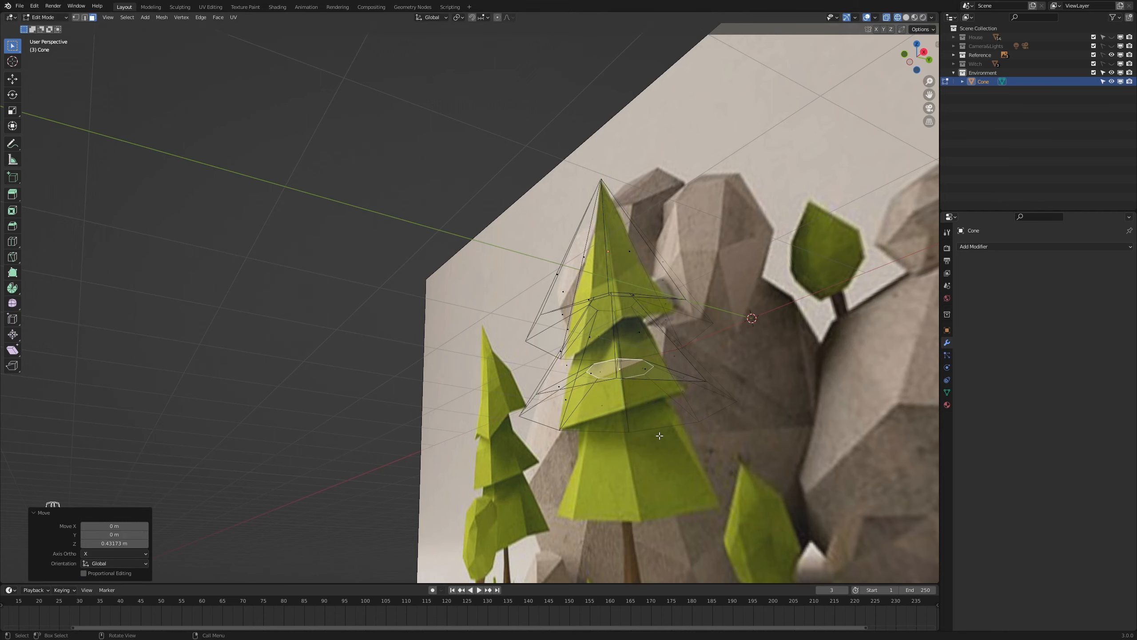
- Scale the second tier's raised inner face to about 0.62 in front view
key(KP_1)
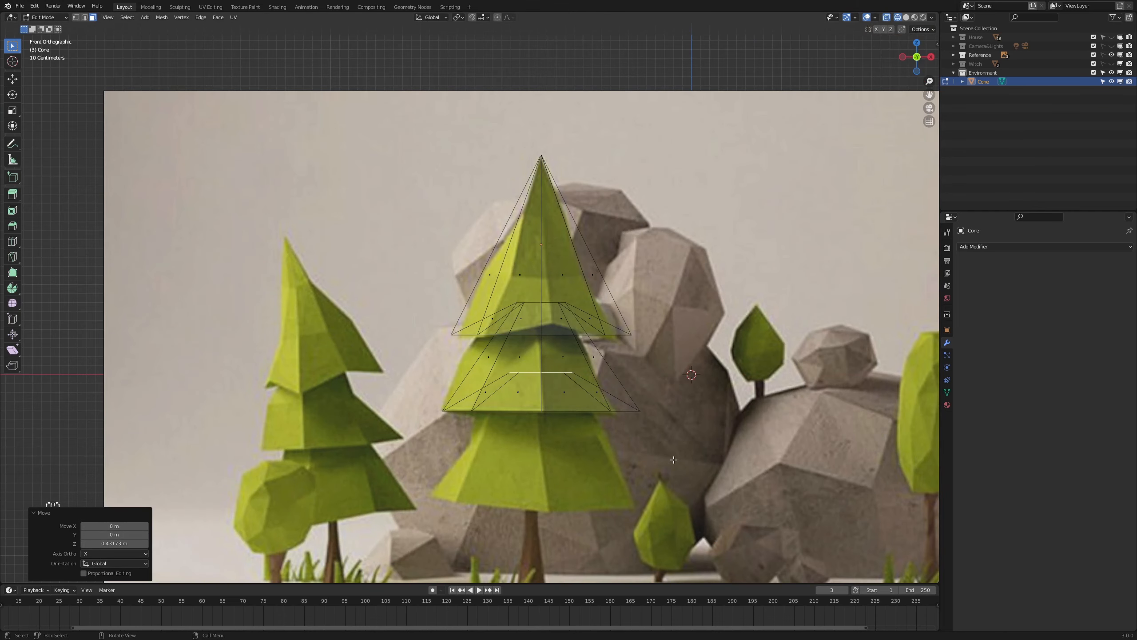
key(s)
click(607, 422)
key(KP_1)
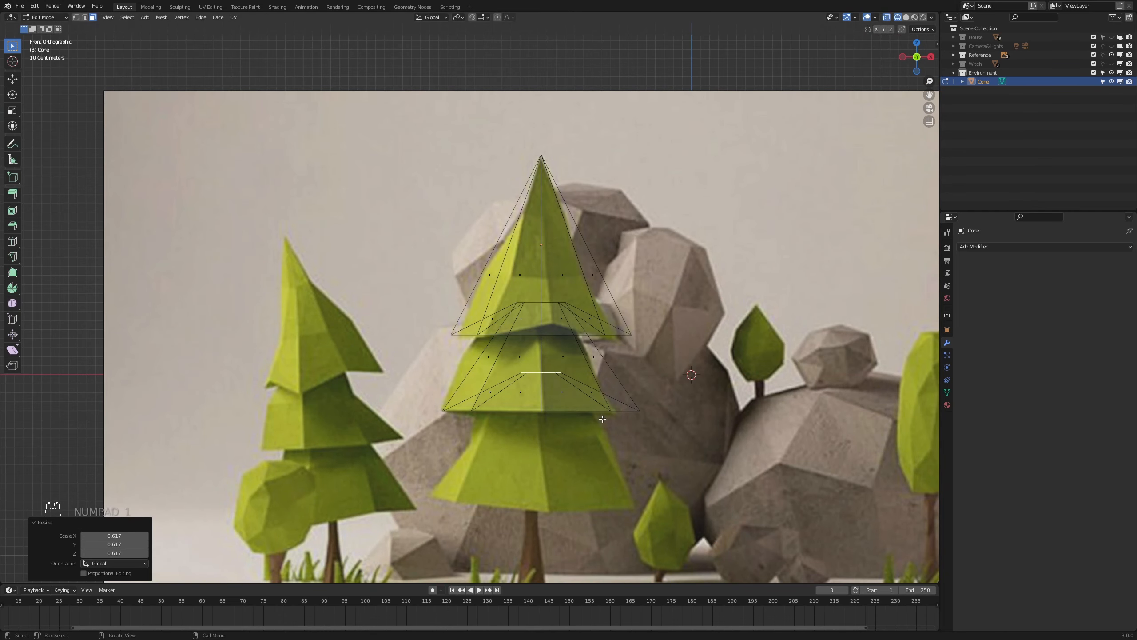
- Extrude the inner face about 1.52 m down to the third tier's bottom and scale it by about 6.29
key(e)
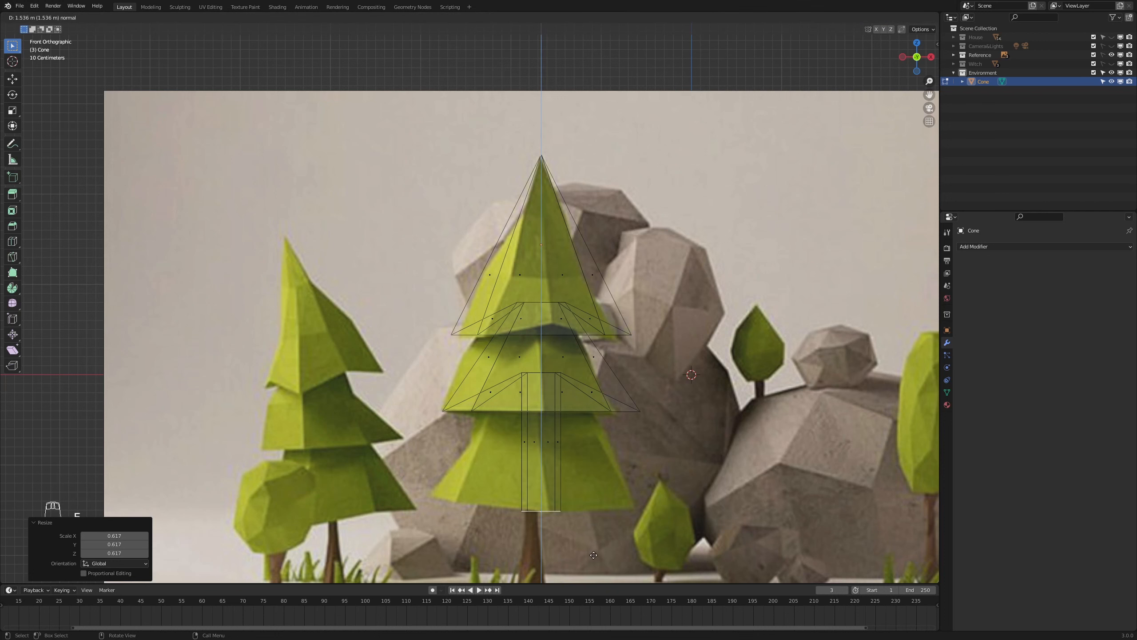
click(592, 550)
key(s)
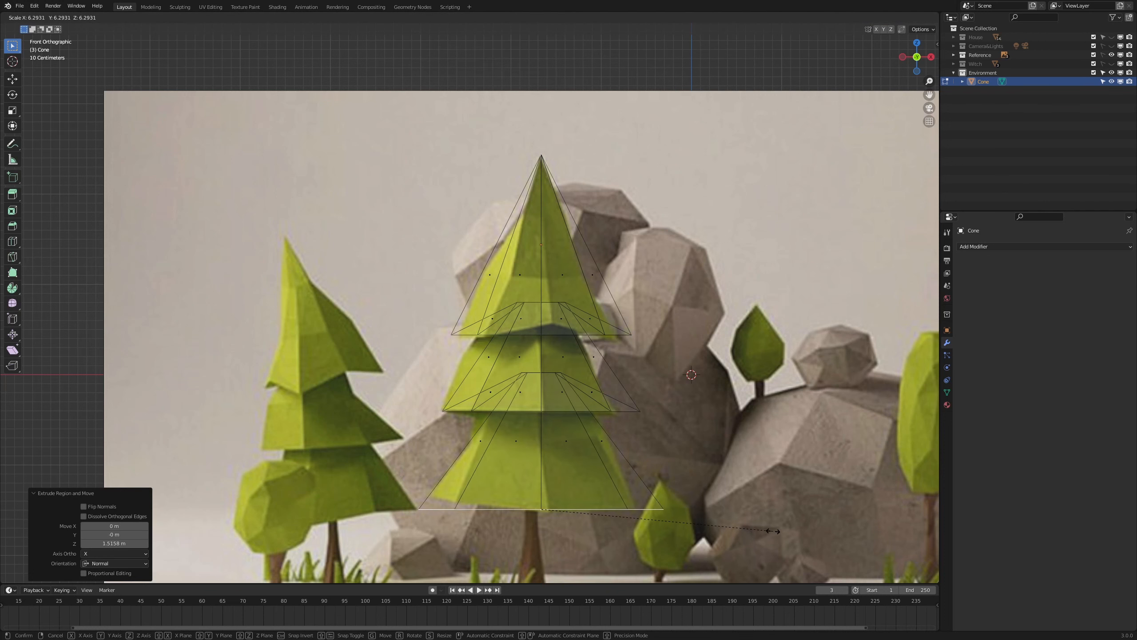
click(774, 531)
- Inset the third tier's bottom face about 1.05 m
scroll(731, 527, down, 4)
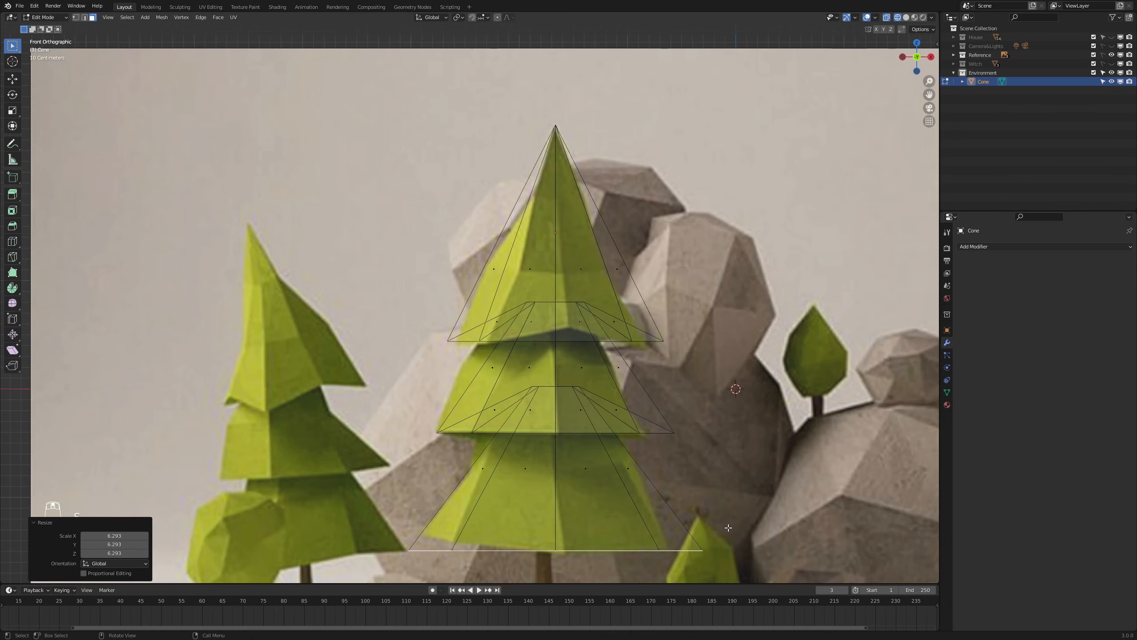
middle_drag(728, 529, 718, 530)
key(i)
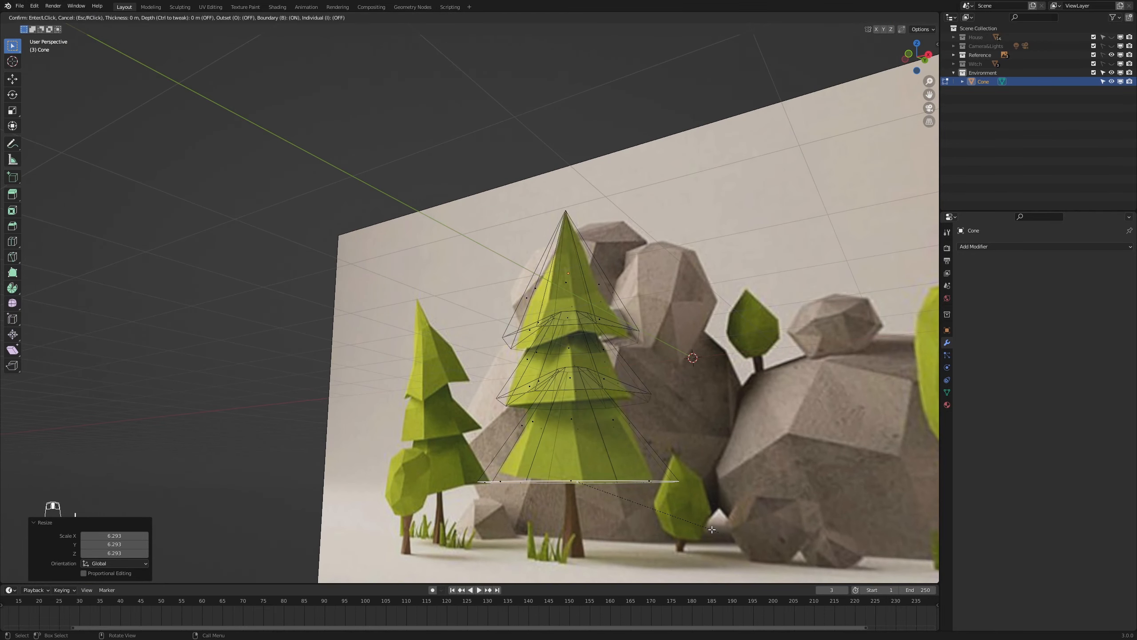
click(645, 505)
key(KP_1)
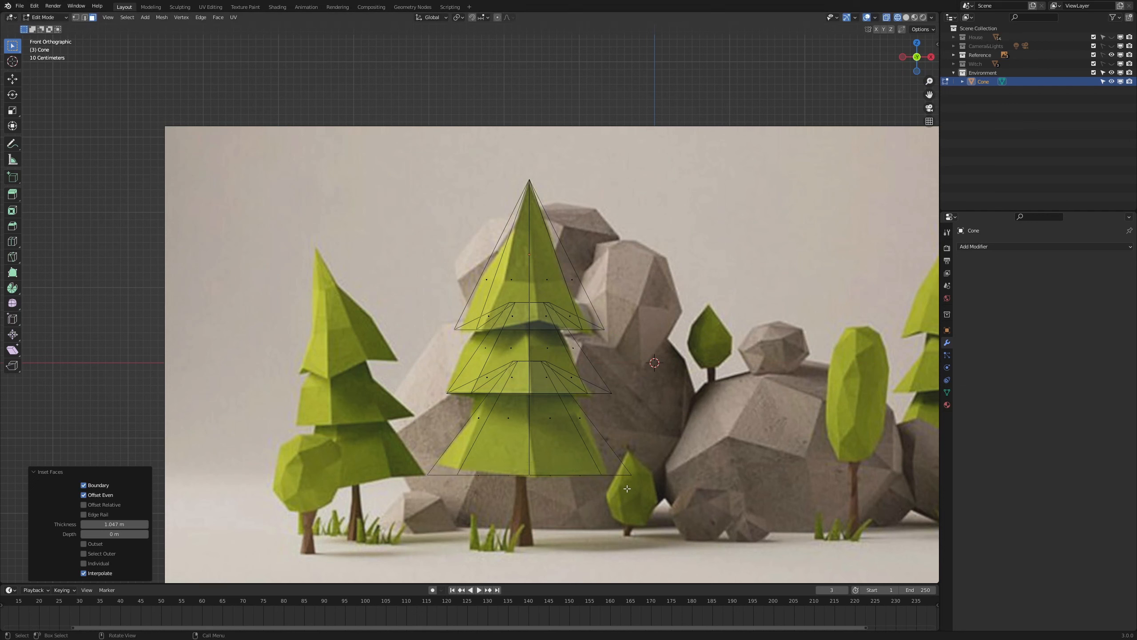
- Raise the third tier's inset face about 0.44 m along Z and scale it to about 0.61
key(g)
key(z)
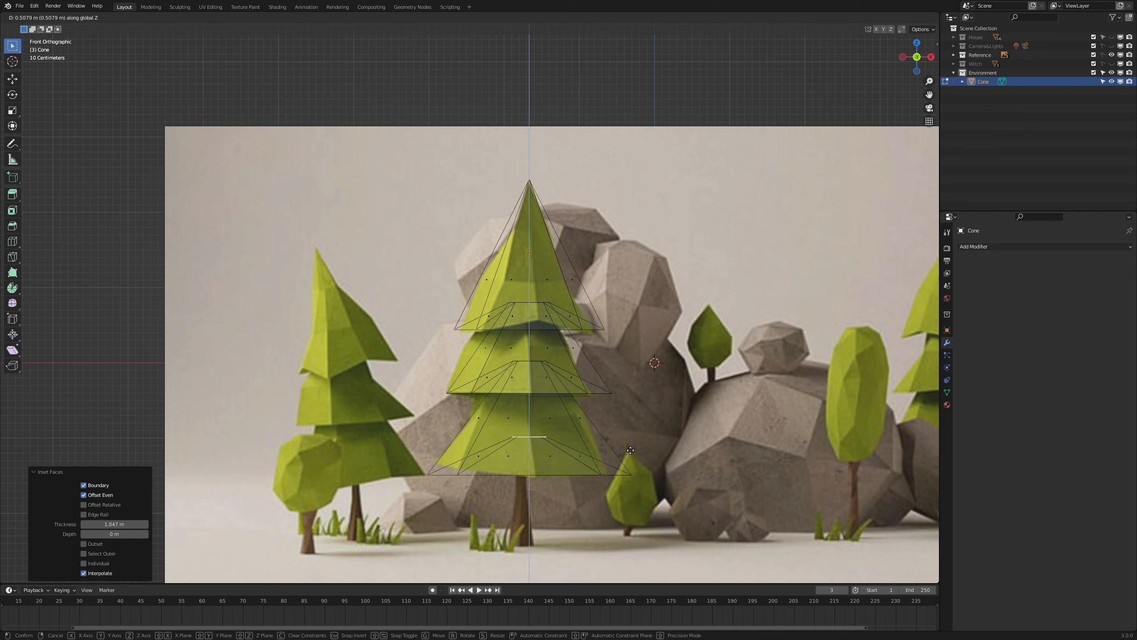
click(631, 455)
key(s)
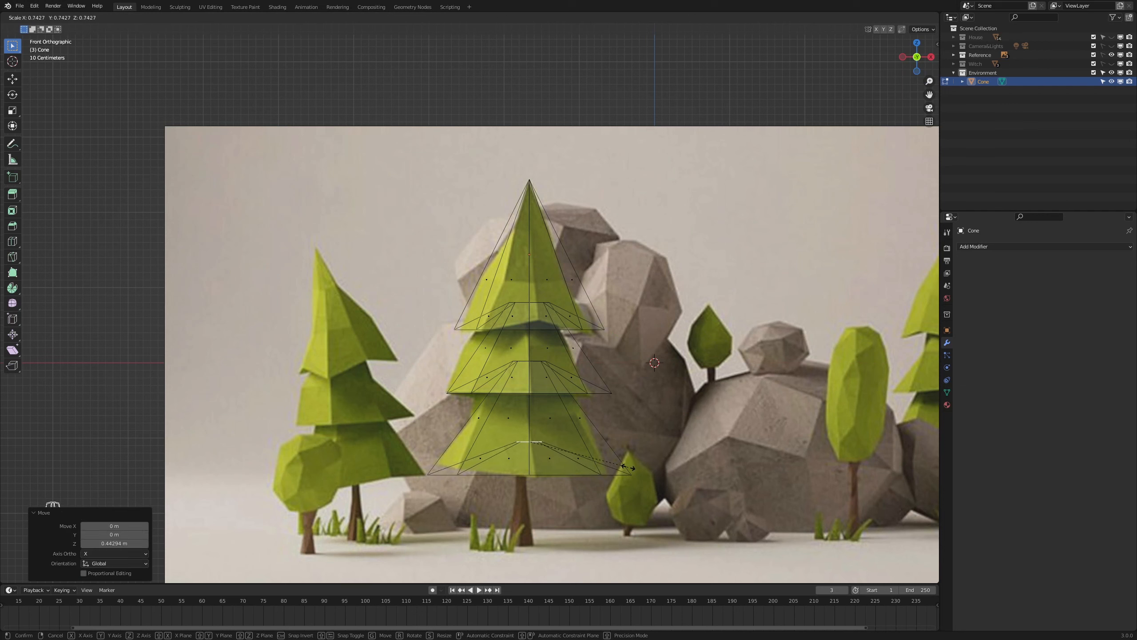
click(611, 461)
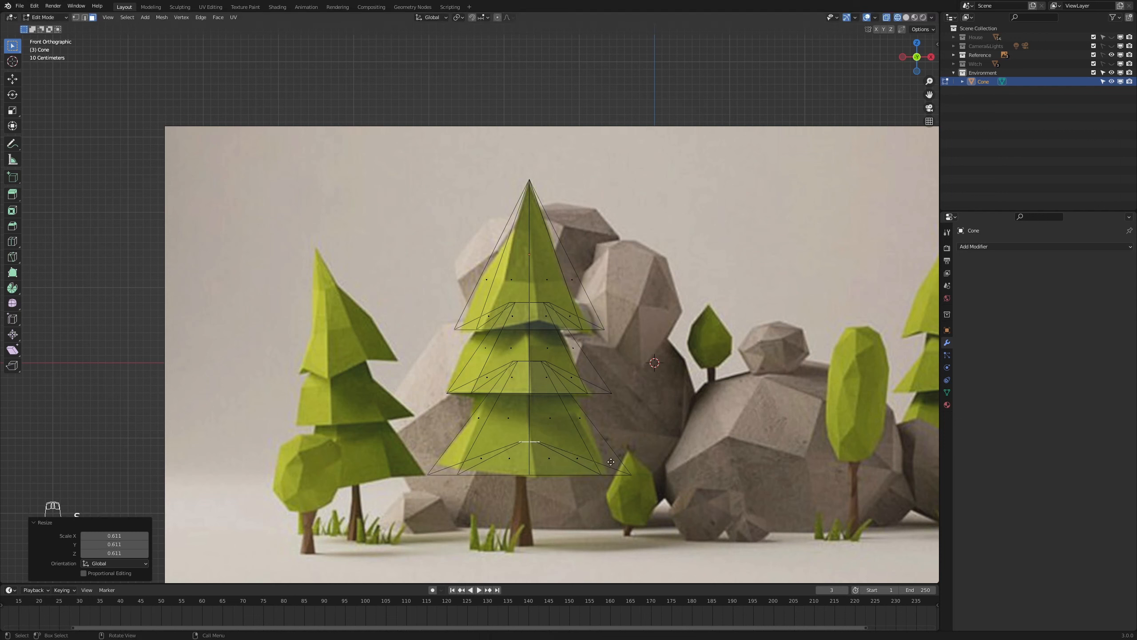
- Extrude the third tier's inner face about 0.77 m down as the upper trunk and scale its end to about 0.42
key(e)
click(631, 536)
key(s)
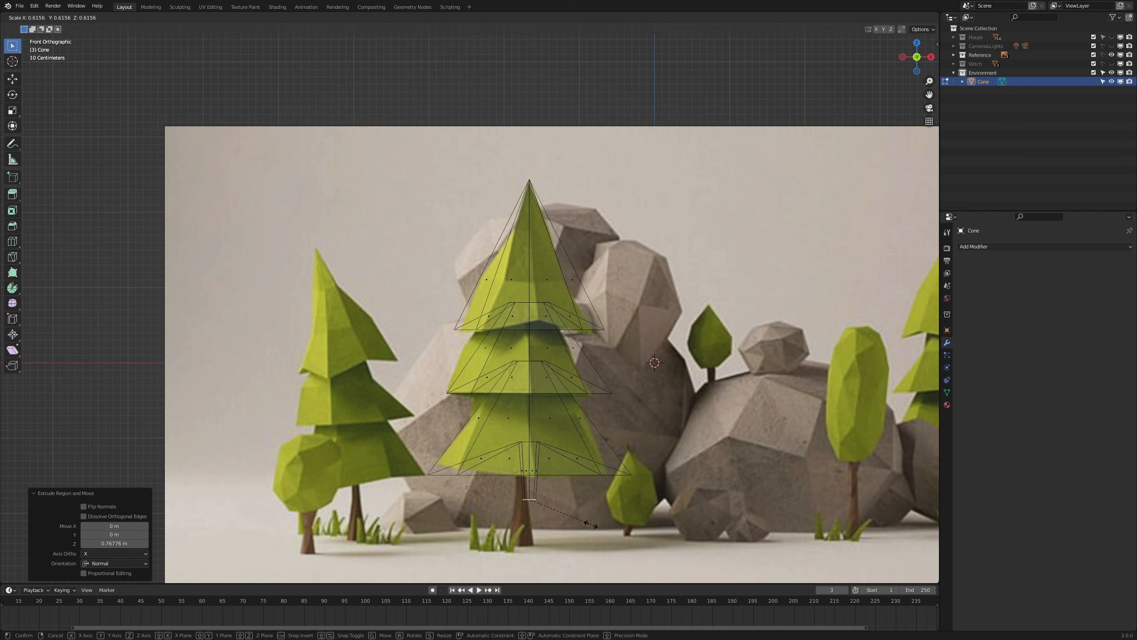
click(572, 516)
- Extrude the trunk's end face another 0.62 m or so down to the ground and enlarge it into a flared base
key(e)
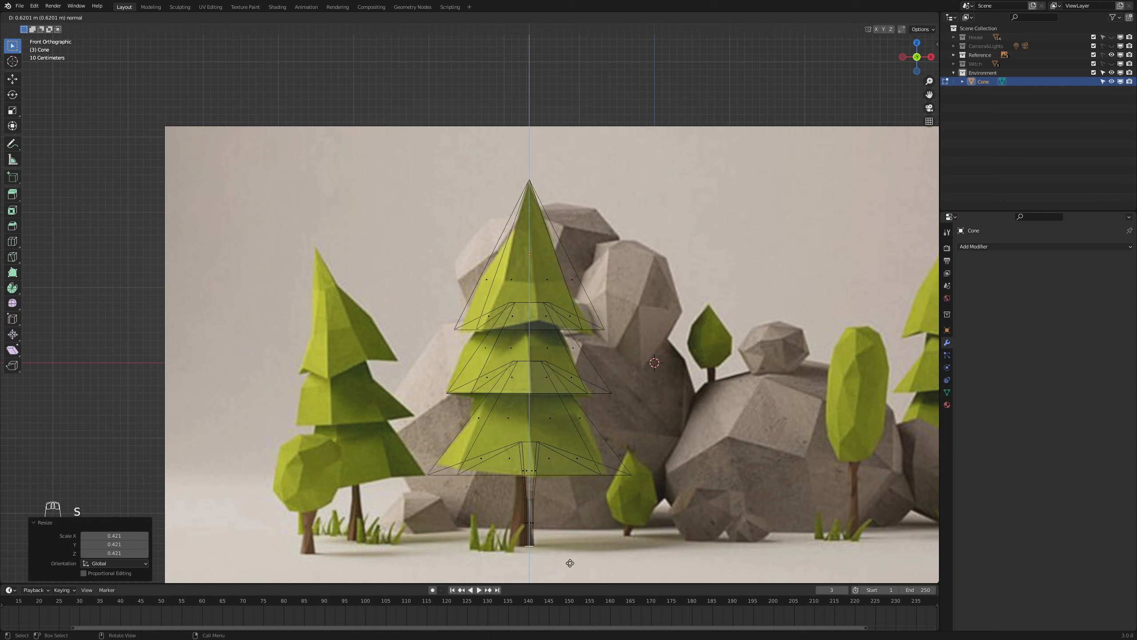
click(570, 564)
key(s)
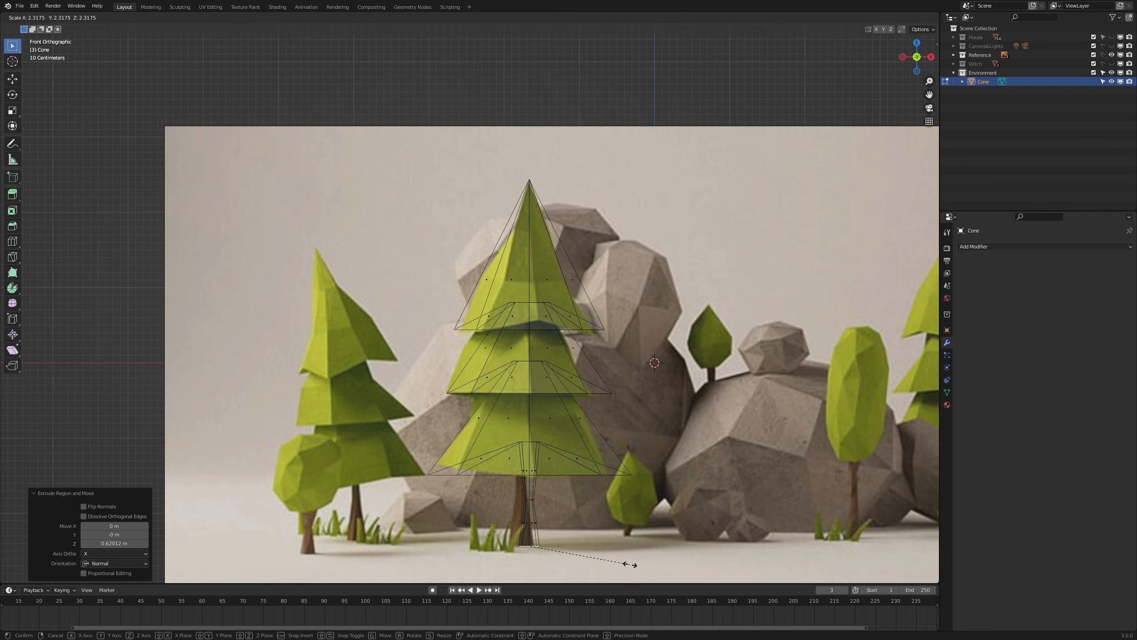
click(583, 549)
scroll(583, 549, up, 2)
scroll(571, 561, down, 2)
- Rotate the edge loop in the middle of the trunk about -17.7° in the front view
key(2)
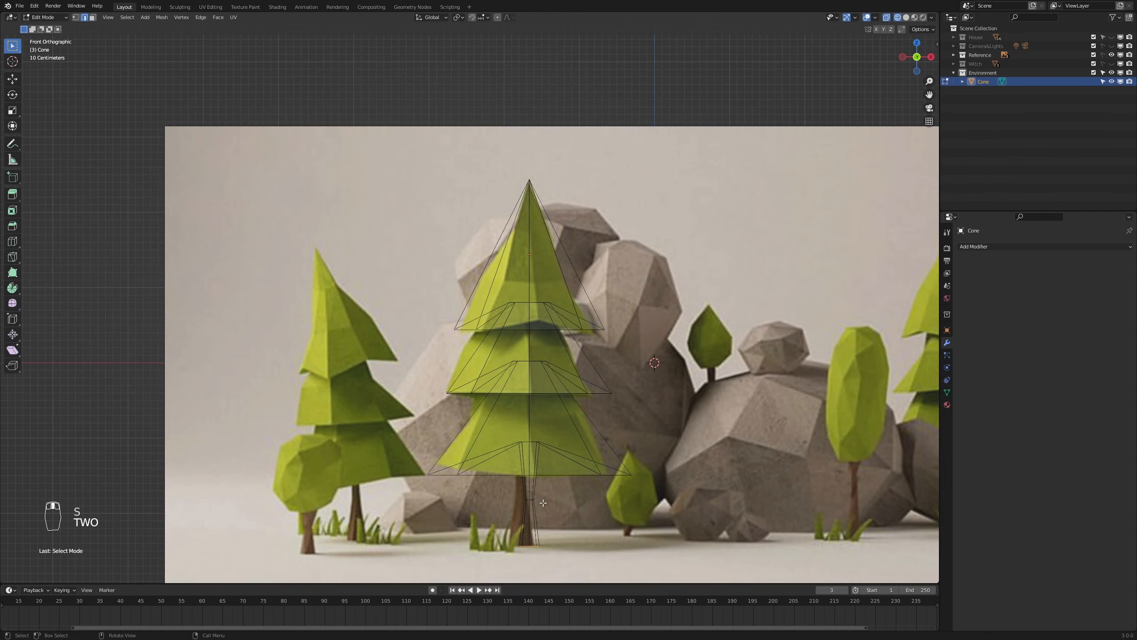
alt+click(533, 498)
key(r)
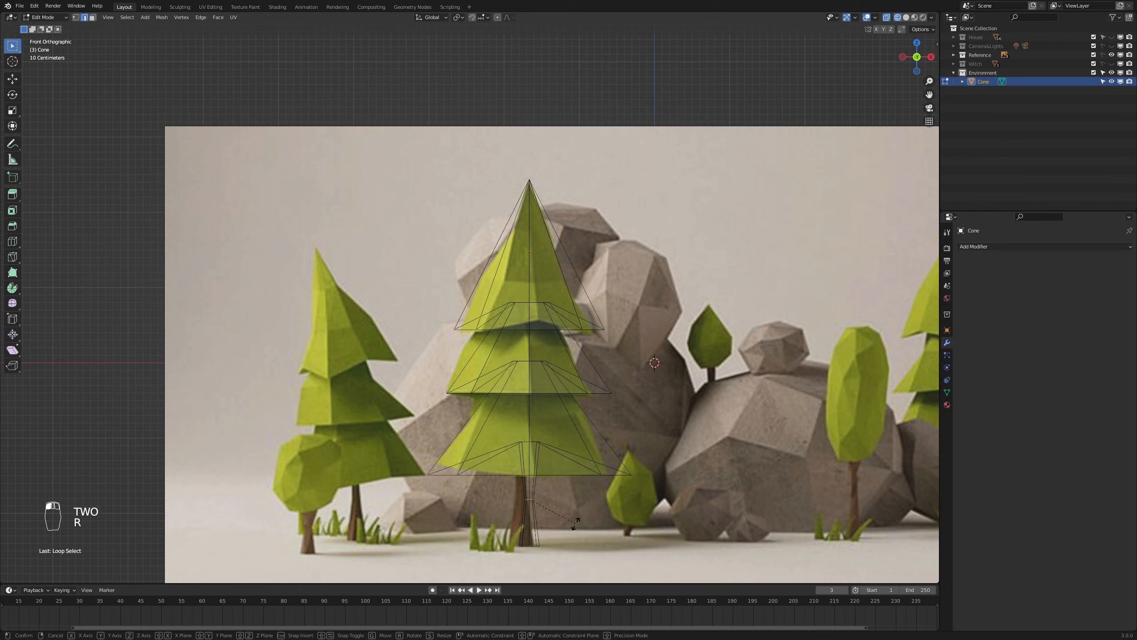
click(571, 506)
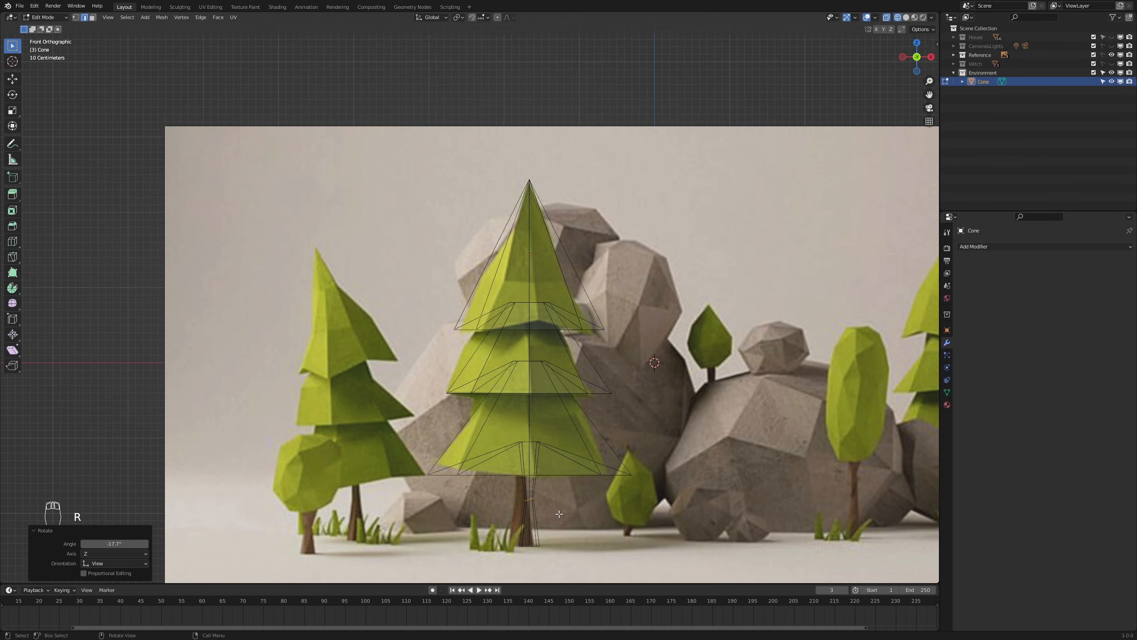
scroll(561, 513, down, 2)
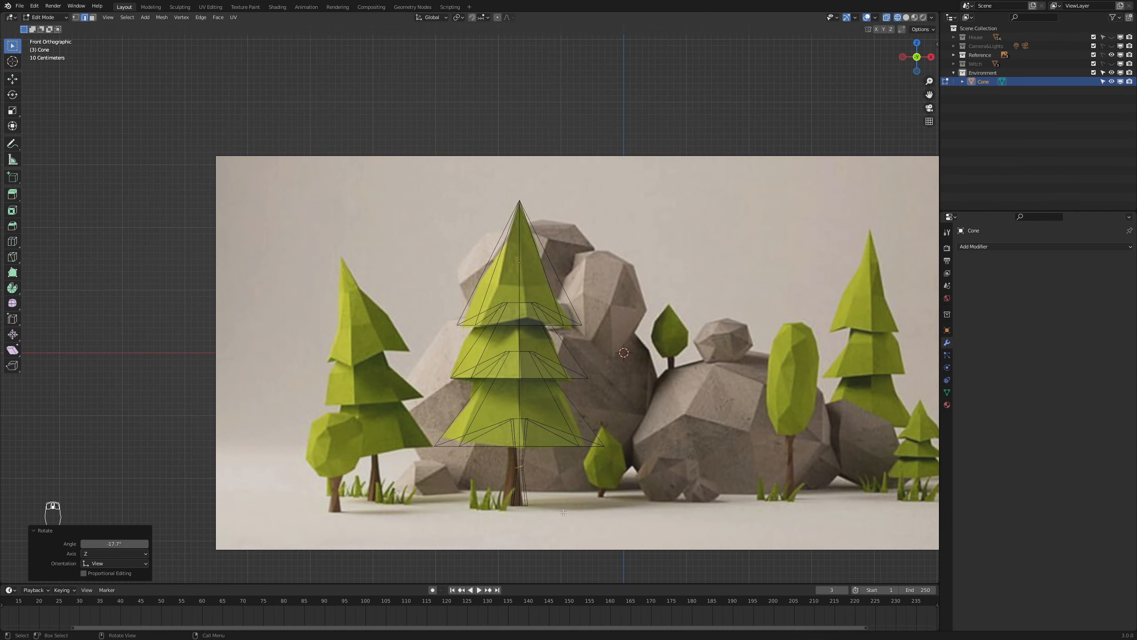
scroll(580, 476, up, 2)
- Leave mesh editing and display the tree in solid shading to check its shape from several angles
key(Tab)
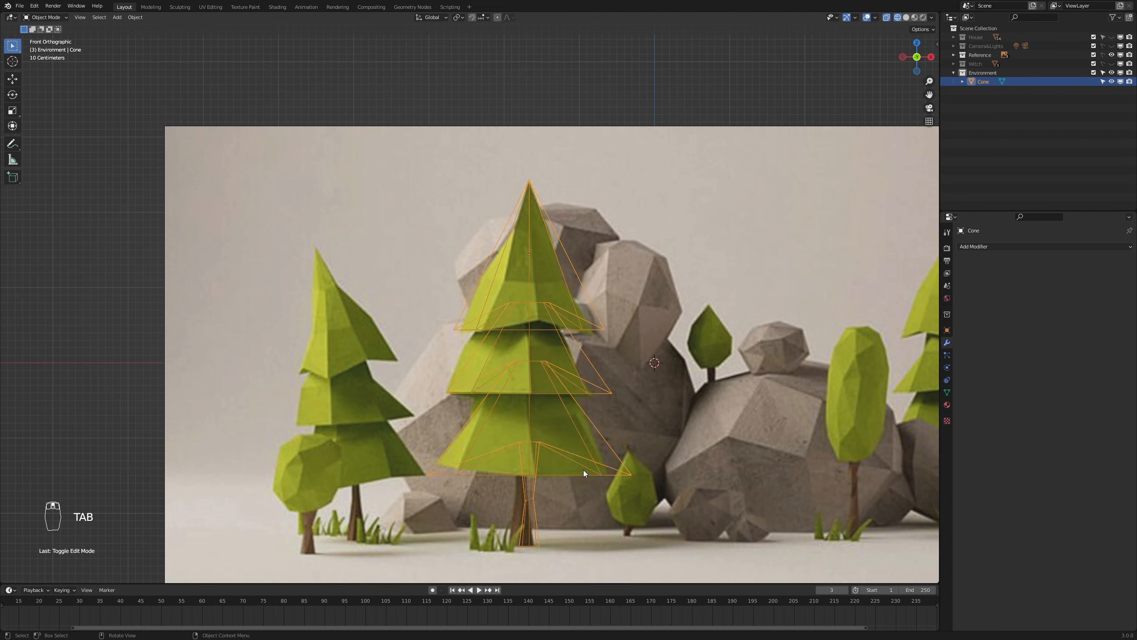
scroll(582, 469, up, 3)
scroll(584, 471, down, 5)
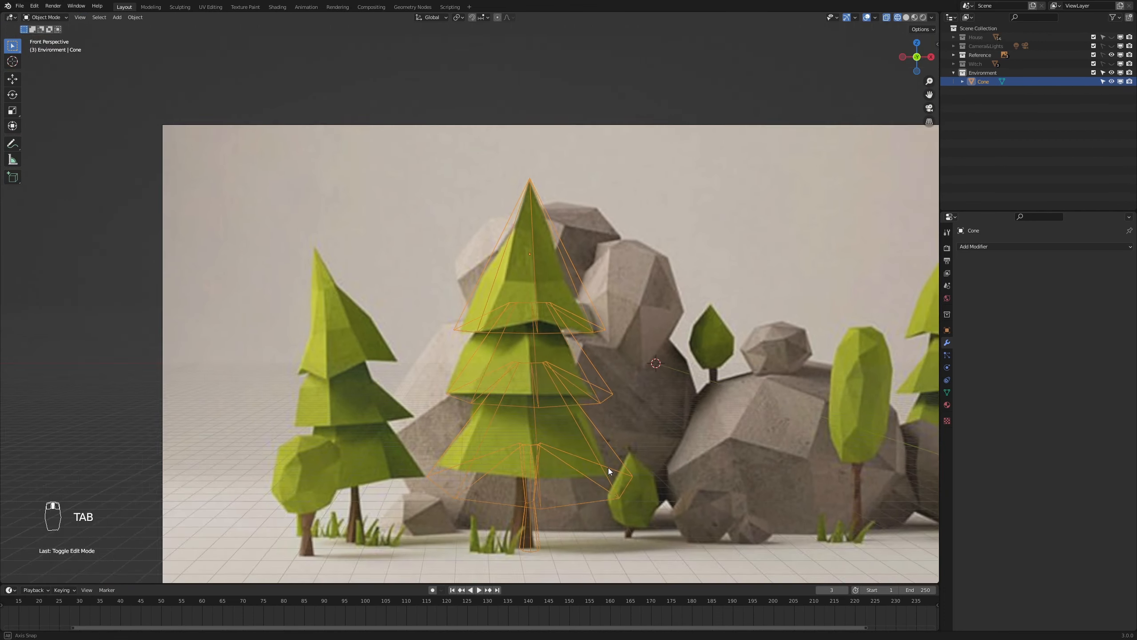
middle_drag(608, 468, 567, 477)
key(z)
click(643, 477)
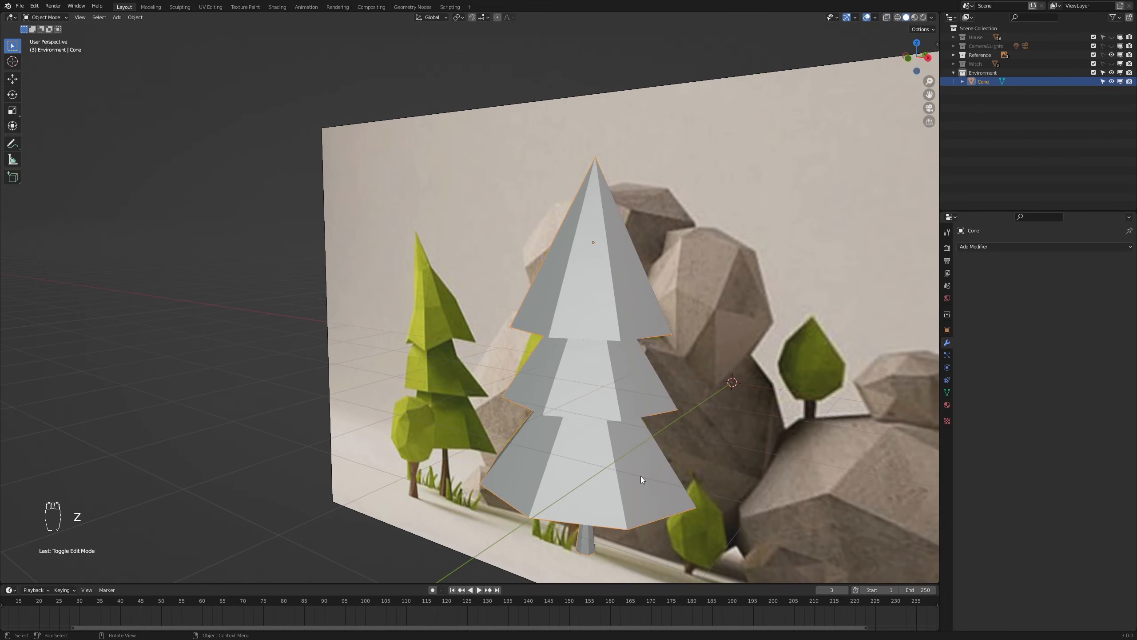
mouse_move(641, 477)
middle_down()
mouse_move(573, 464)
mouse_move(633, 452)
mouse_move(615, 495)
middle_up()
scroll(629, 458, down, 4)
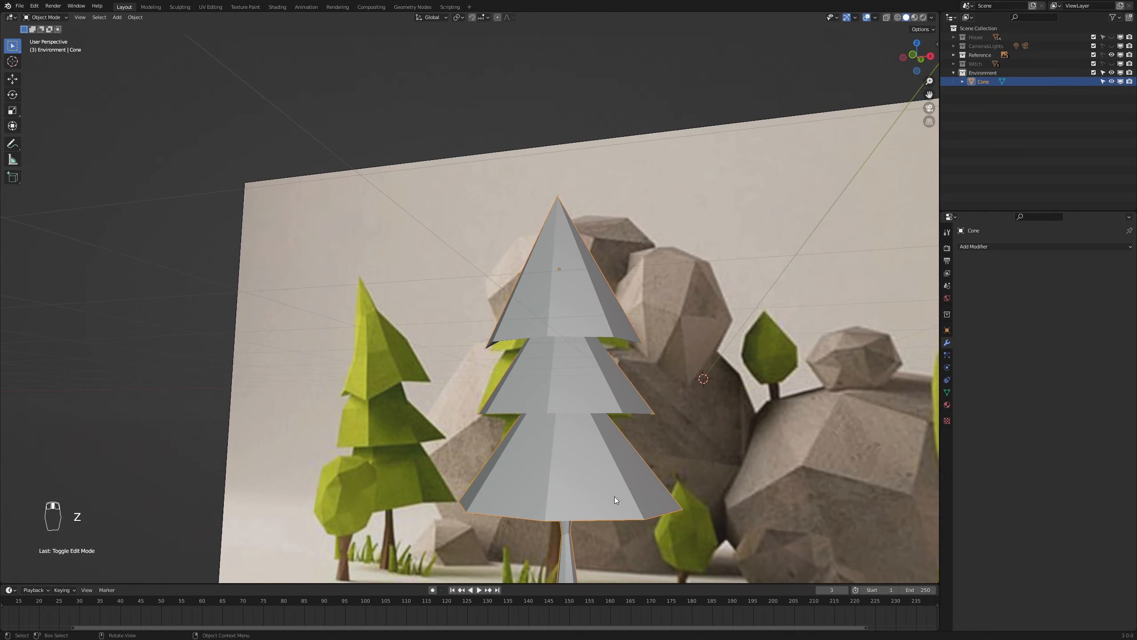
- Select the bottom edge loops of all three tiers and scale them together to about 0.79
key(2)
key(ctrl+z)
key(Tab)
key(2)
alt+click(609, 519)
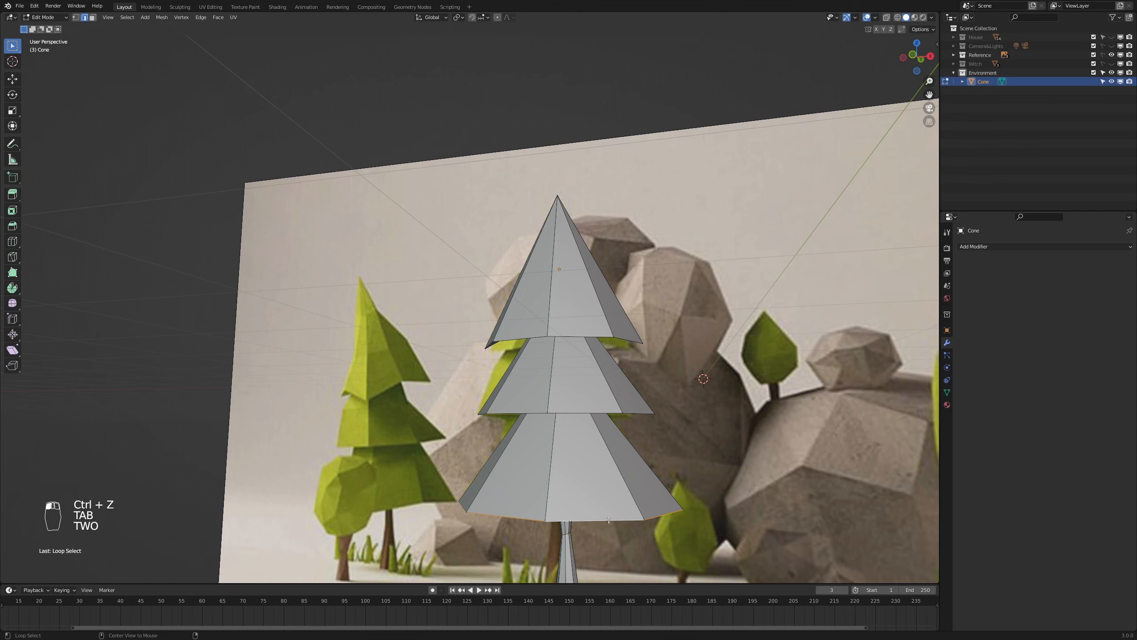
alt+shift+click(594, 413)
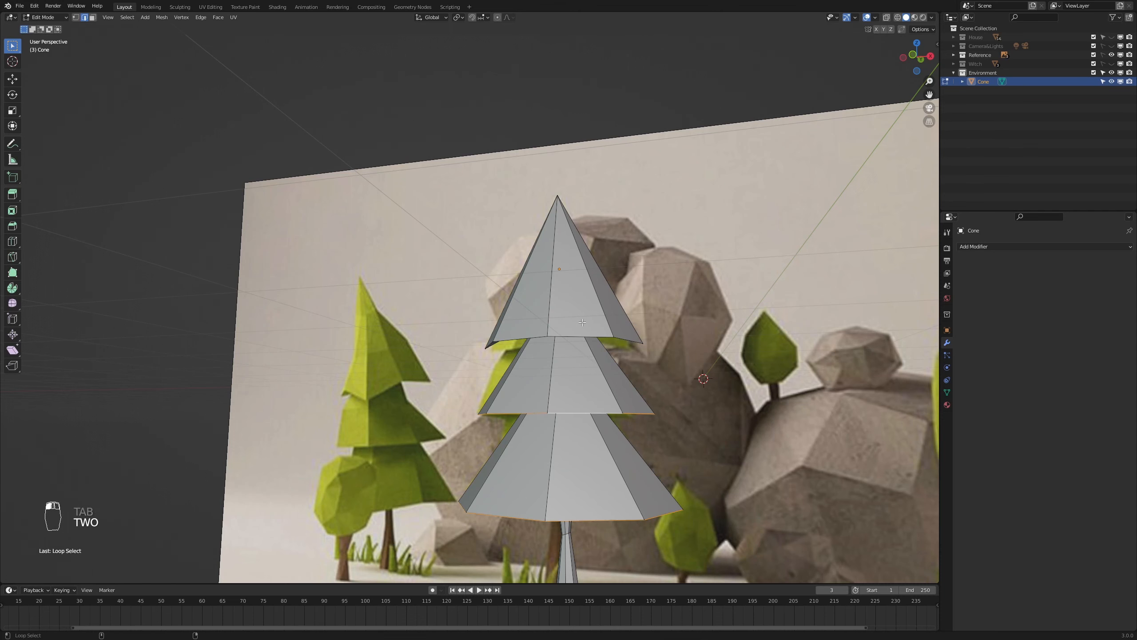
alt+shift+click(585, 337)
middle_drag(635, 394, 665, 432)
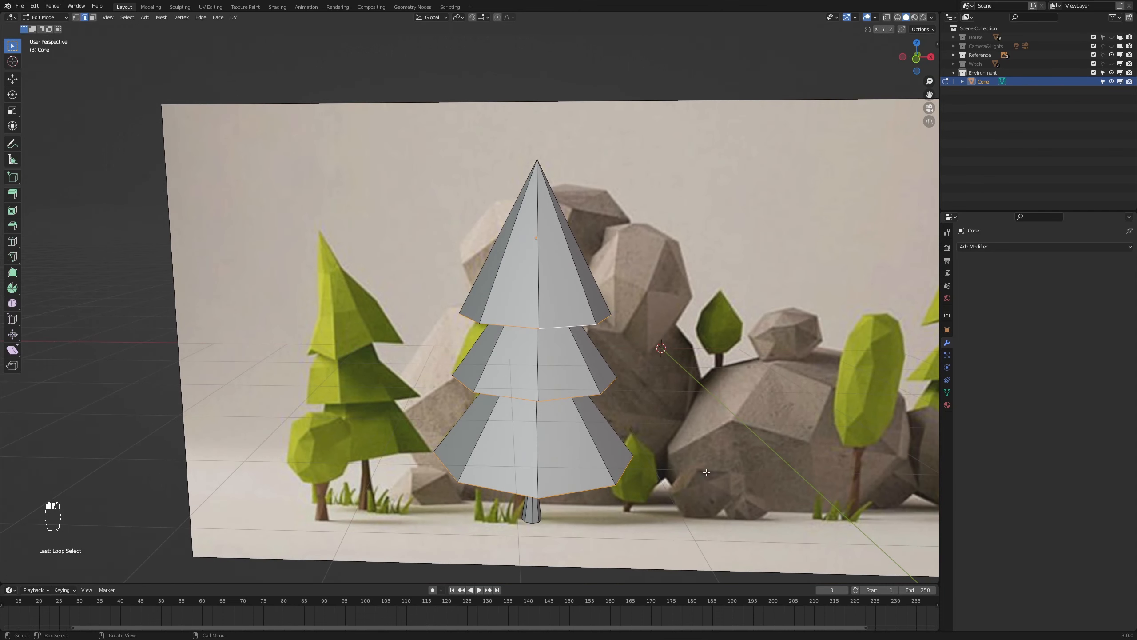
key(s)
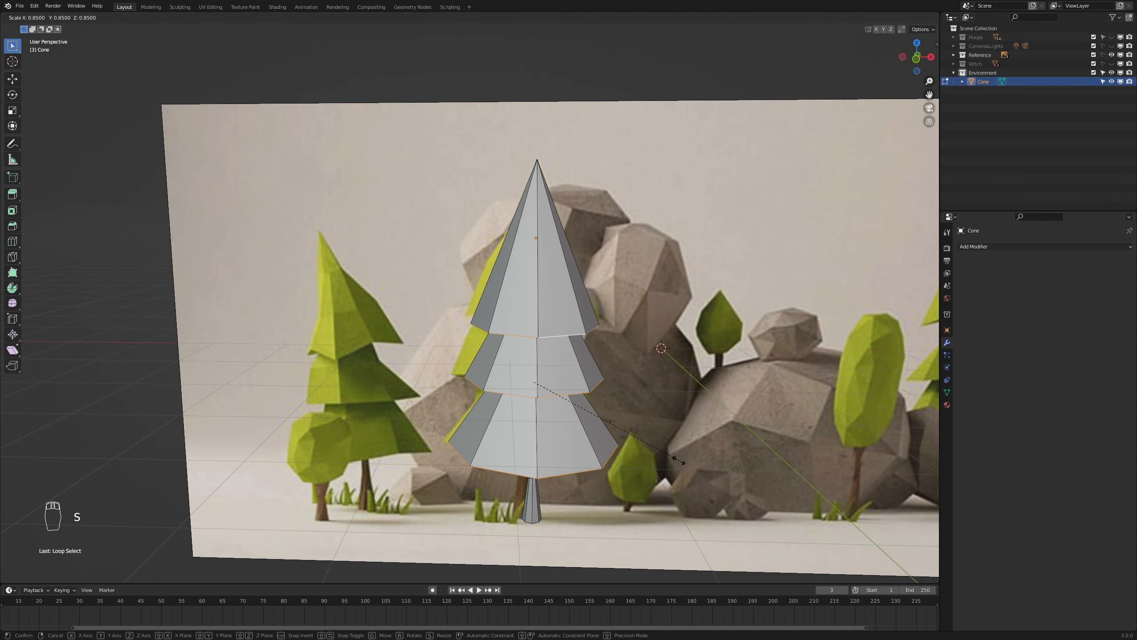
key(s)
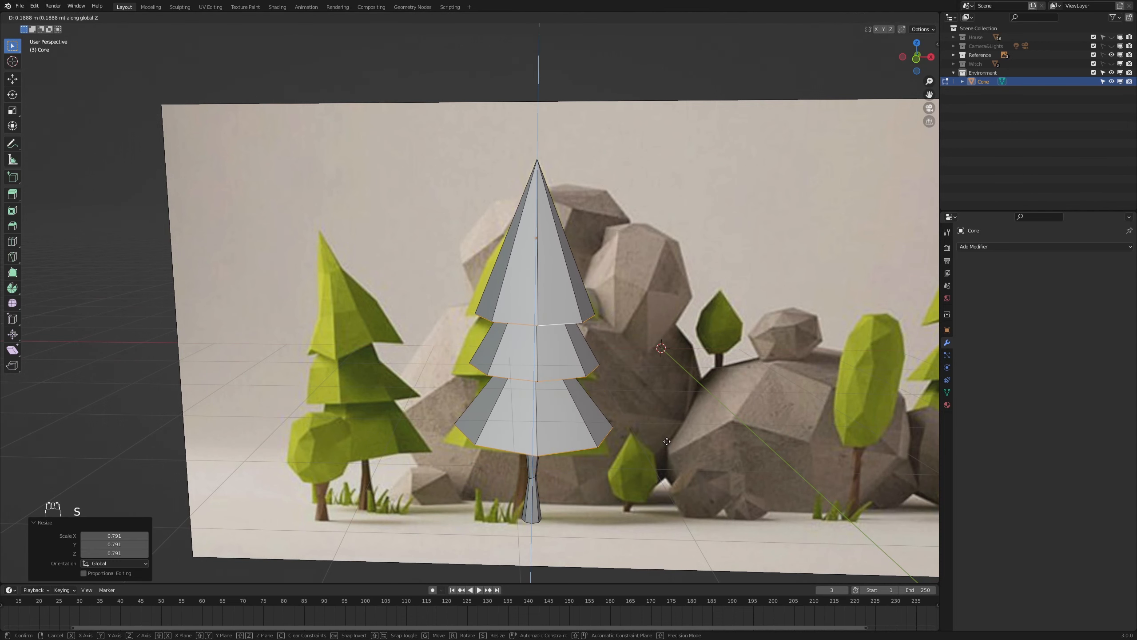
right_click(667, 441)
middle_drag(683, 464, 655, 445)
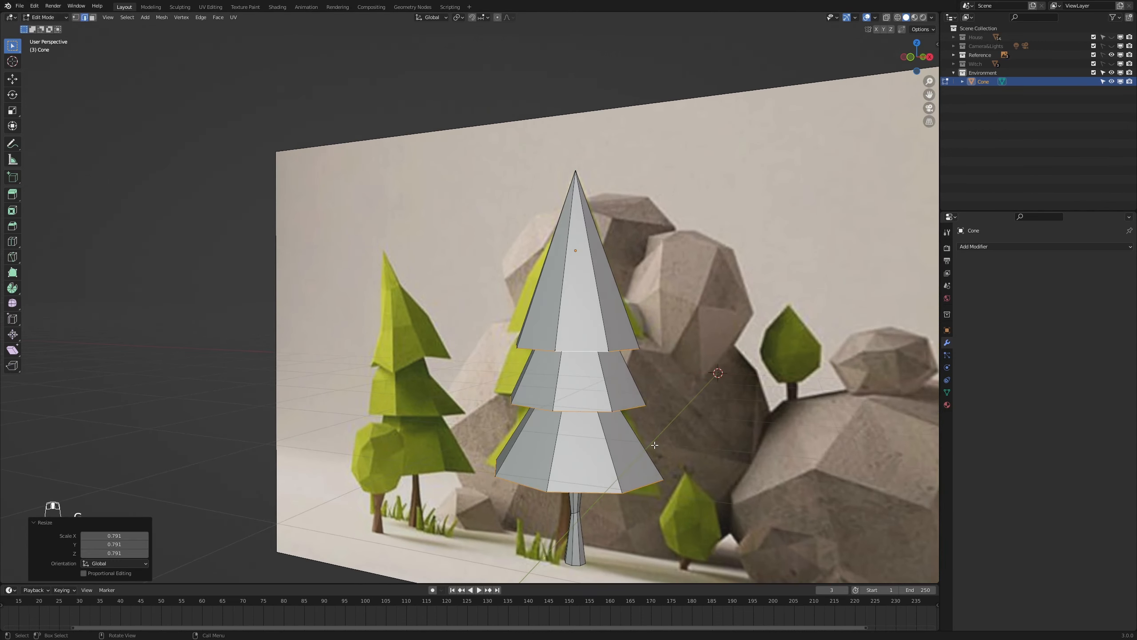
- Raise the top tier's bottom edge loop about 0.29 m along Z
alt+click(582, 348)
key(g)
key(z)
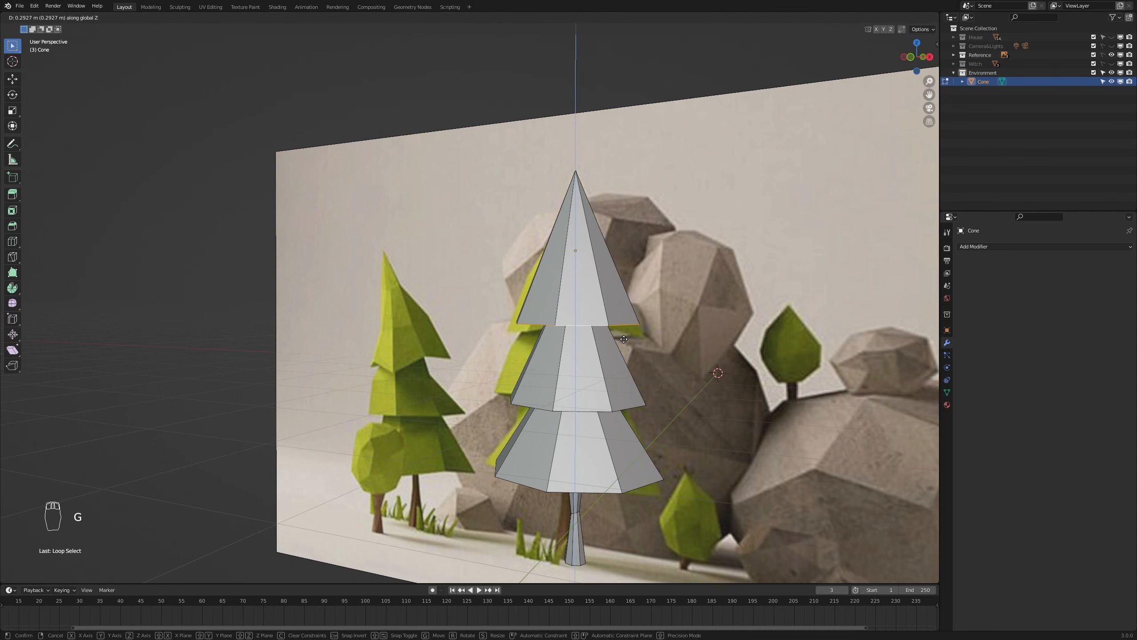
click(624, 339)
- Scale the second tier's bottom edge loop to about 1.09 along X, and adjust its scale along Y
scroll(623, 448, up, 1)
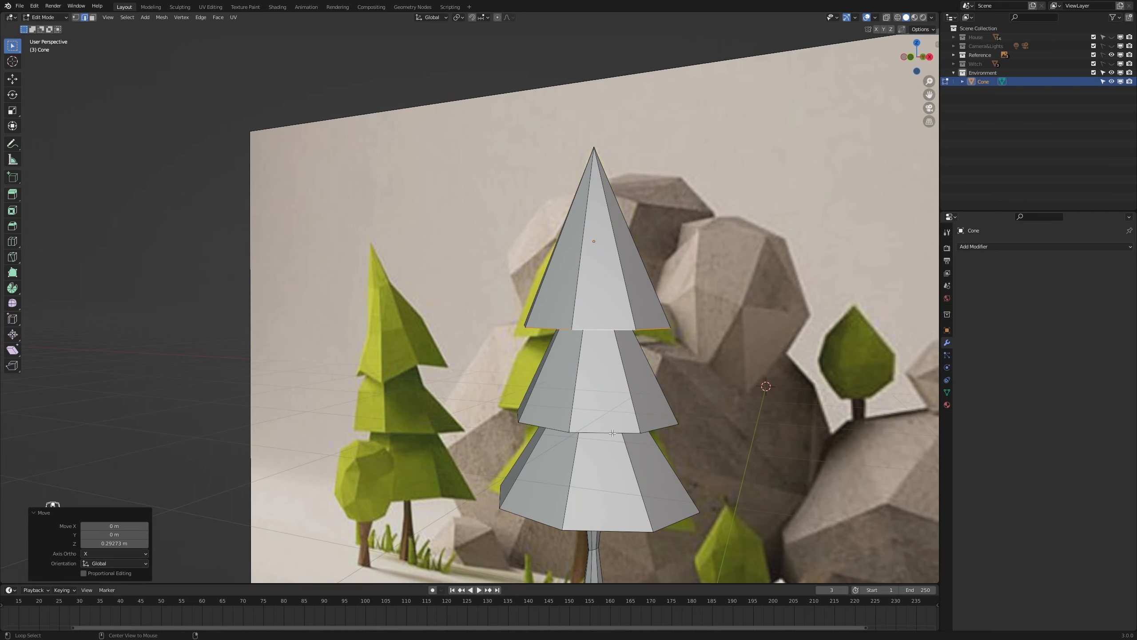
alt+click(623, 447)
middle_drag(623, 447, 672, 457)
scroll(685, 459, up, 3)
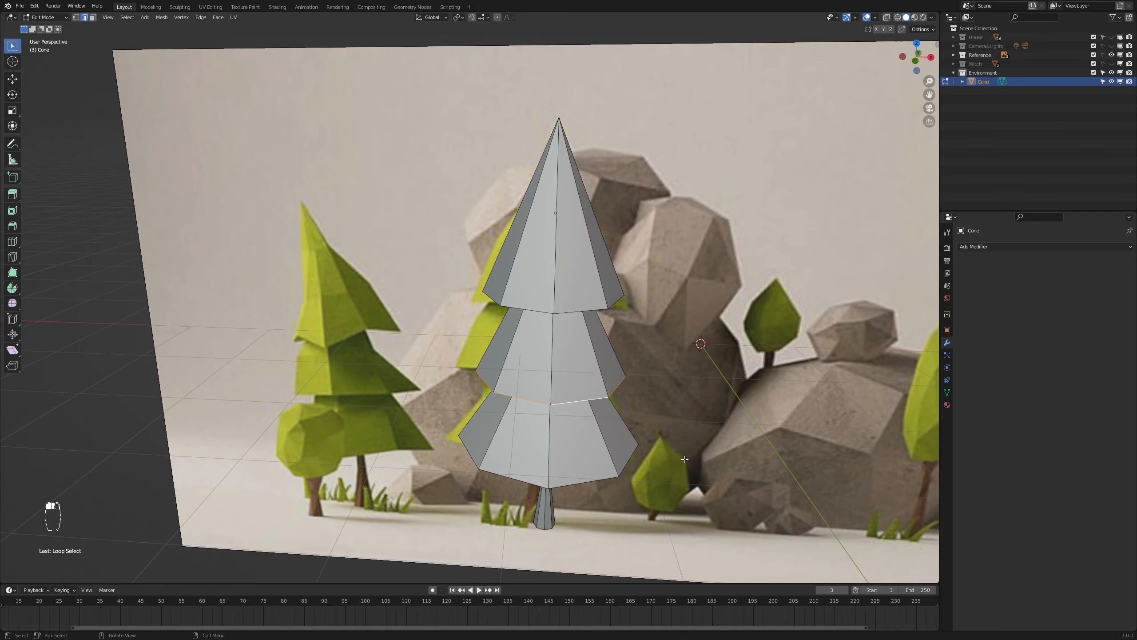
key(s)
key(x)
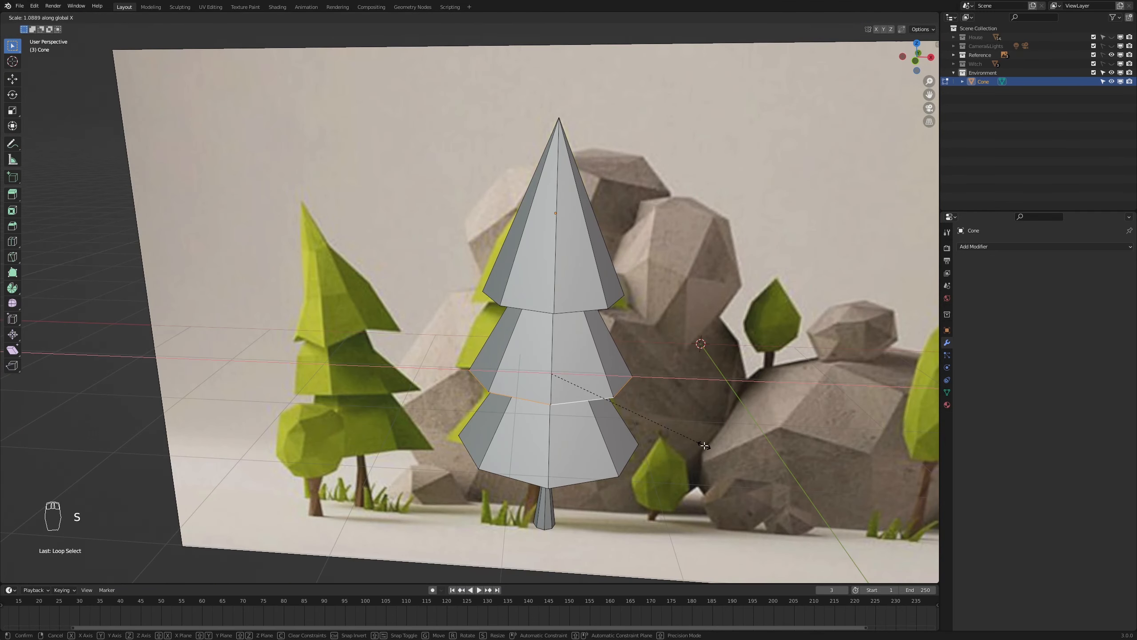
click(704, 445)
mouse_move(704, 445)
middle_down()
mouse_move(706, 457)
mouse_move(698, 451)
mouse_move(724, 456)
middle_up()
key(s)
key(y)
click(695, 450)
- Scale the third tier's bottom edge loop to about 0.81 along Y and 0.77 along X
alt+click(612, 483)
middle_drag(738, 504, 717, 497)
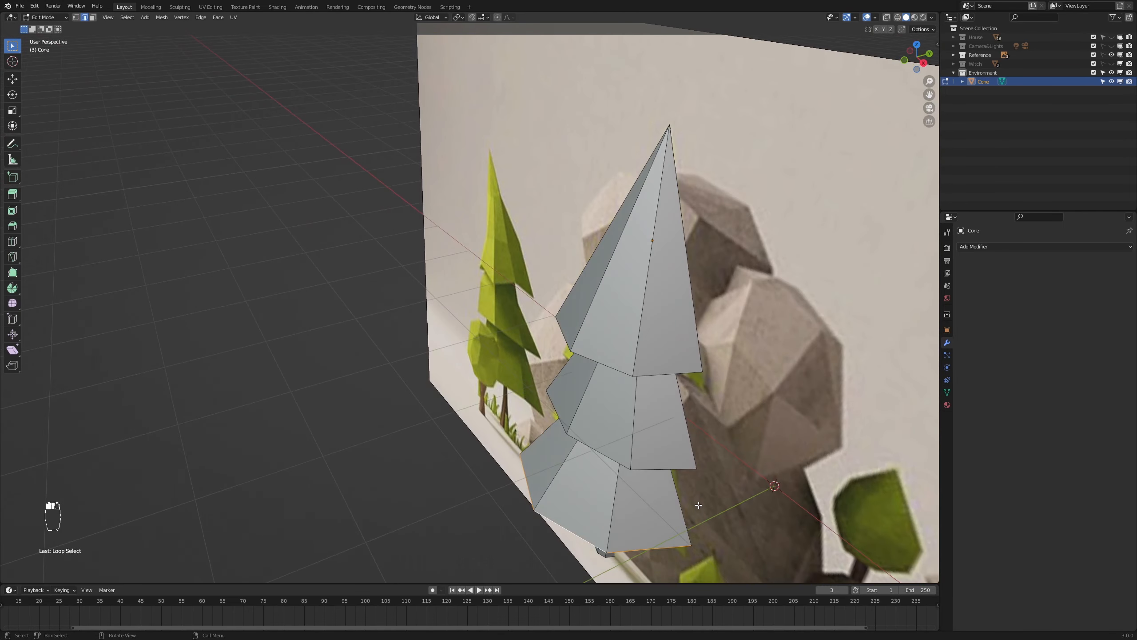
key(s)
key(y)
click(685, 494)
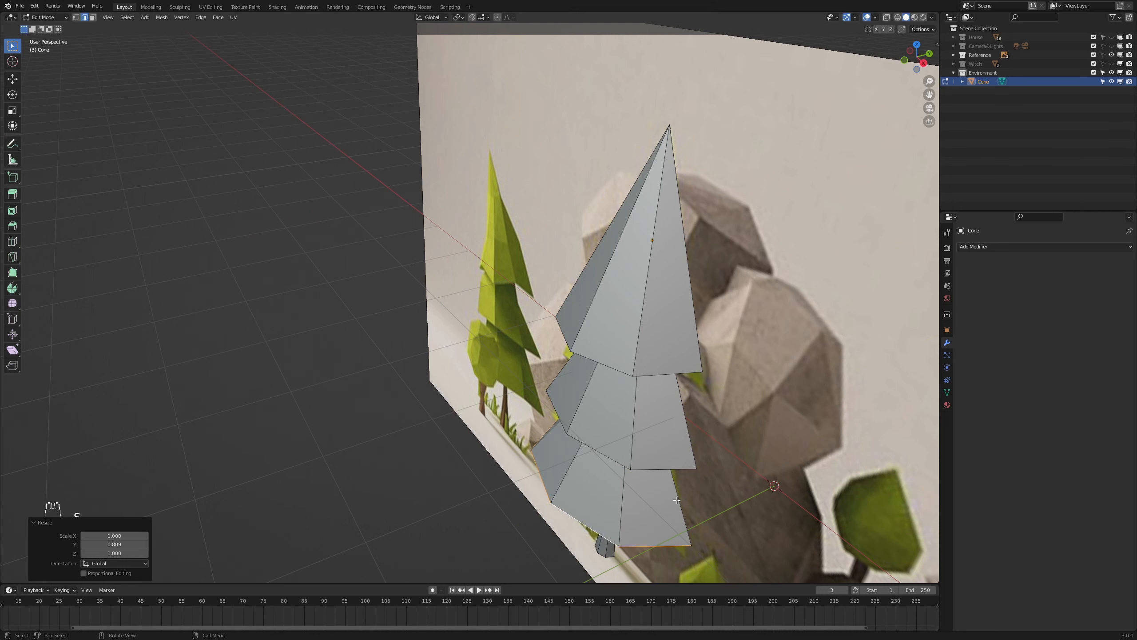
key(s)
key(x)
click(655, 514)
- Scale the third tier's bottom edge loop uniformly to about 1.11 and lower it about 0.21 m along Z
middle_drag(654, 514, 691, 473)
key(s)
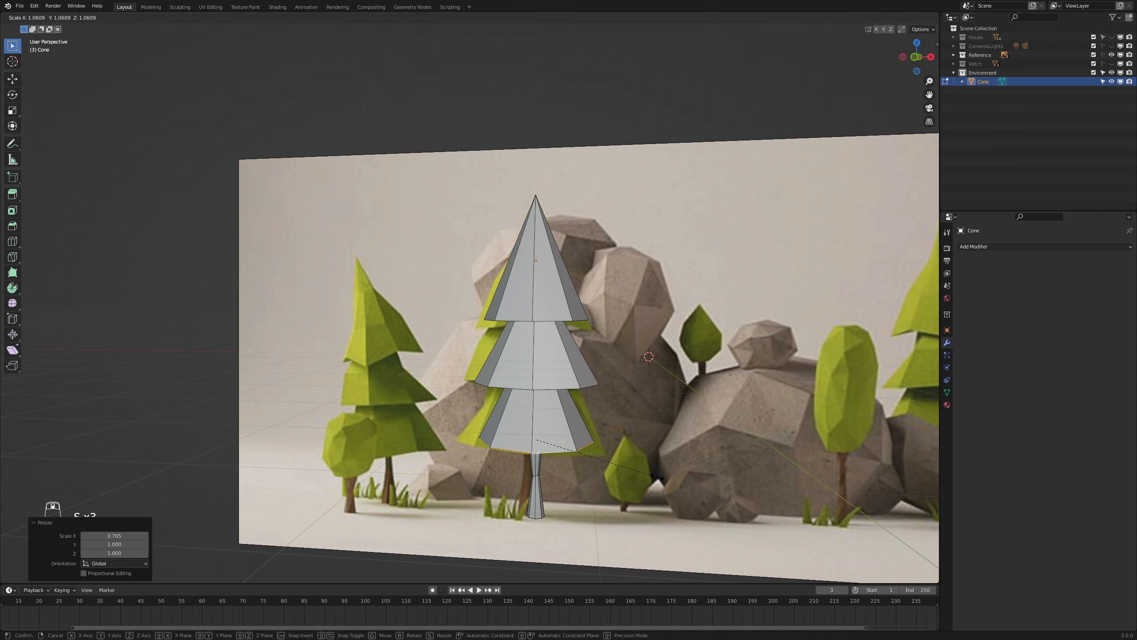
click(657, 480)
key(g)
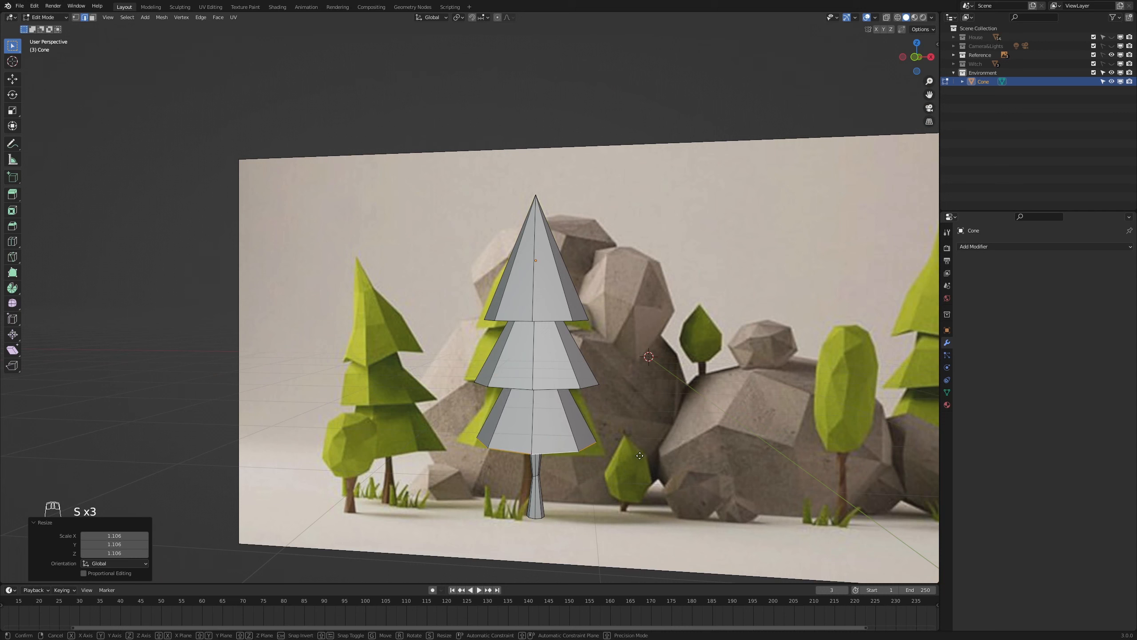
key(z)
click(648, 464)
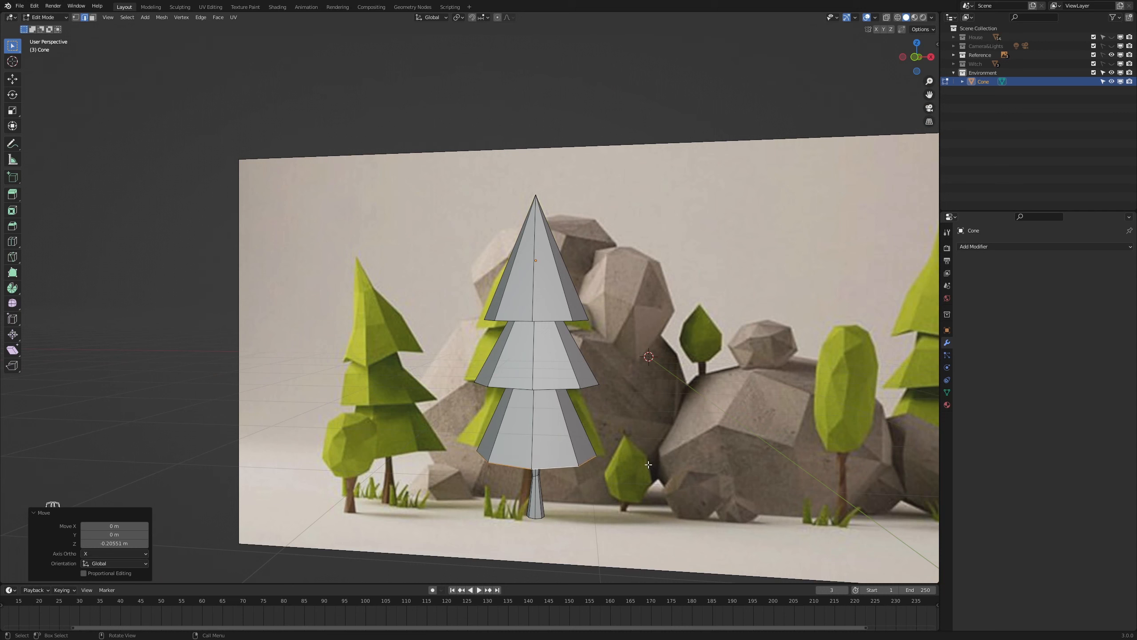
- Lower the second tier's bottom edge loop about 0.19 m along Z
alt+click(564, 389)
key(g)
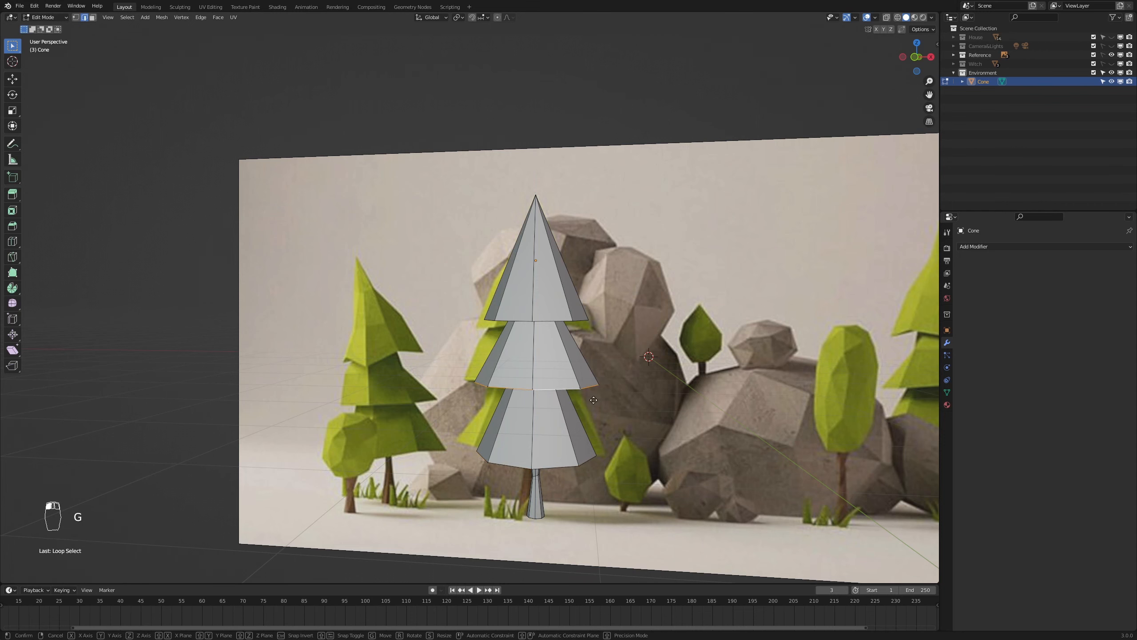
key(z)
click(595, 412)
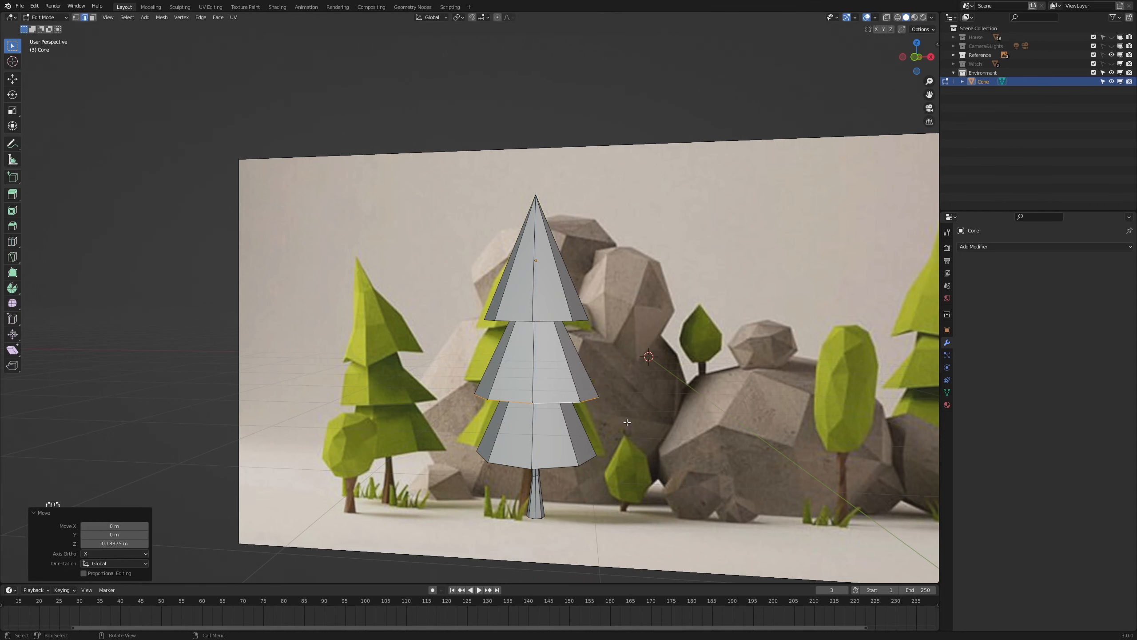
- Rotate the second tier's bottom edge loop about -12.5° around Z
middle_drag(594, 413, 641, 455)
scroll(641, 455, up, 2)
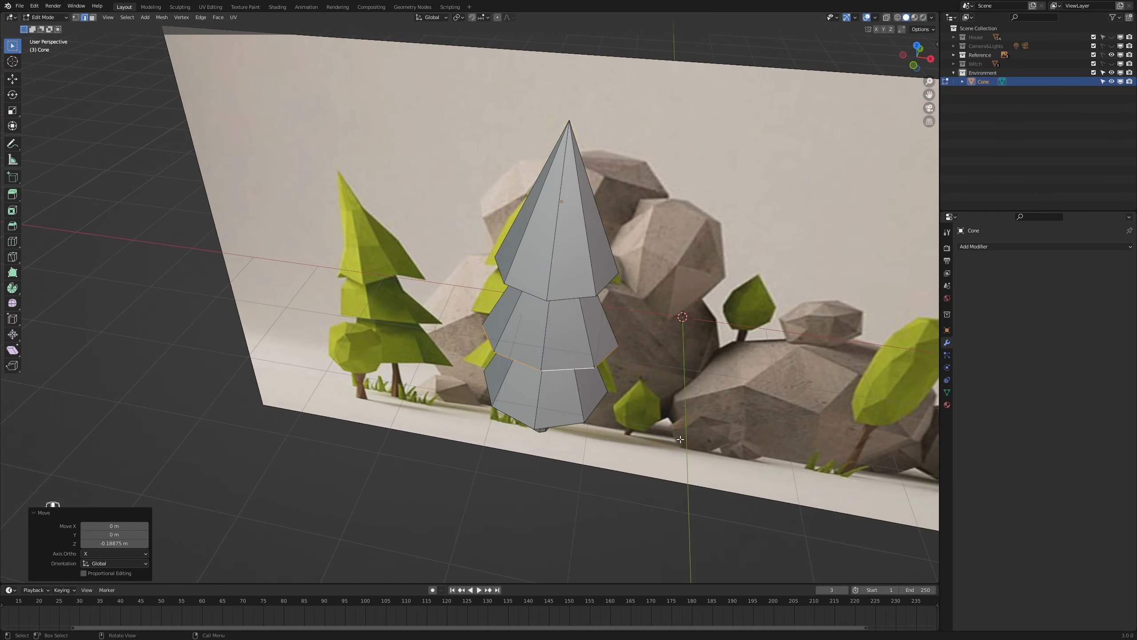
key(r)
key(z)
click(628, 433)
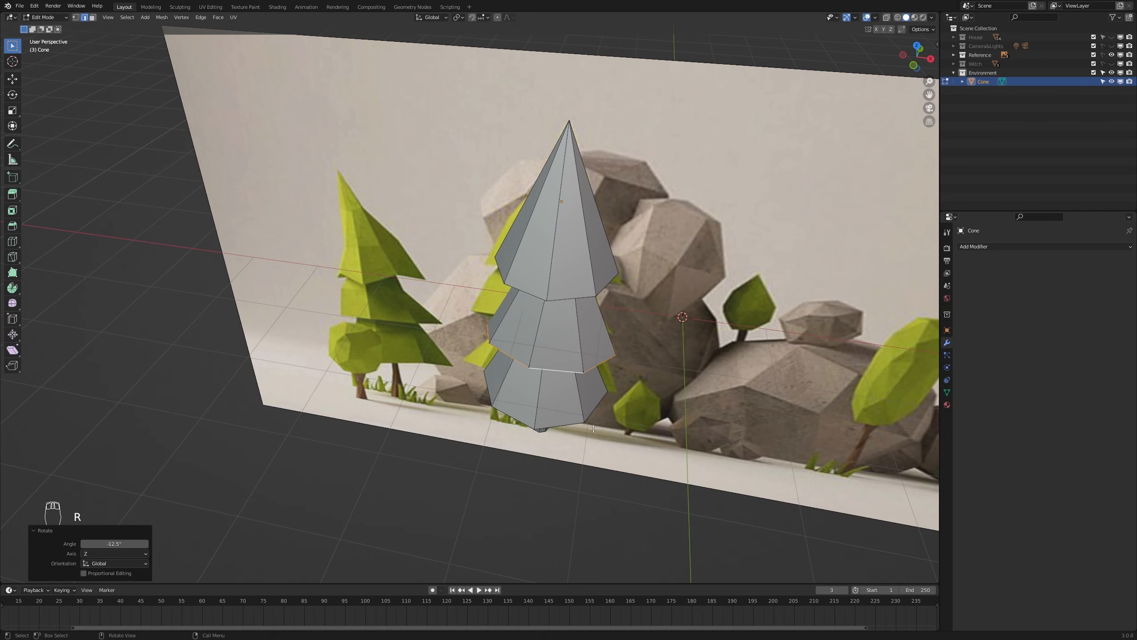
- Rotate the third tier's bottom edge loop about 12.6° around Z and check the tree in front view
alt+click(574, 425)
key(r)
key(z)
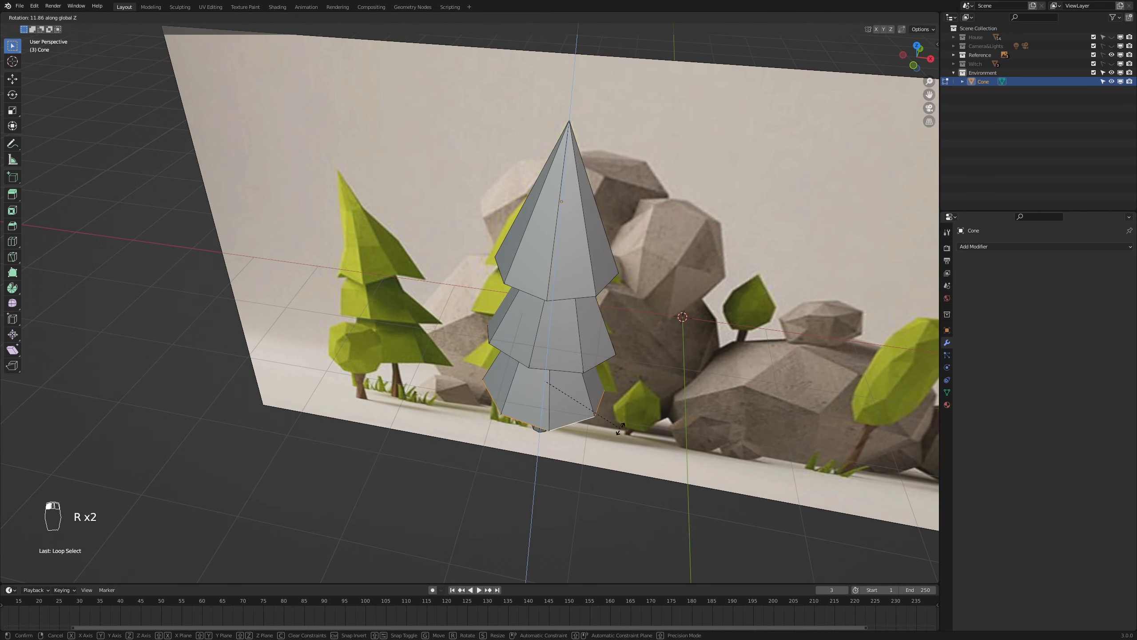
click(623, 428)
middle_drag(624, 429, 637, 422)
scroll(634, 424, down, 2)
key(KP_1)
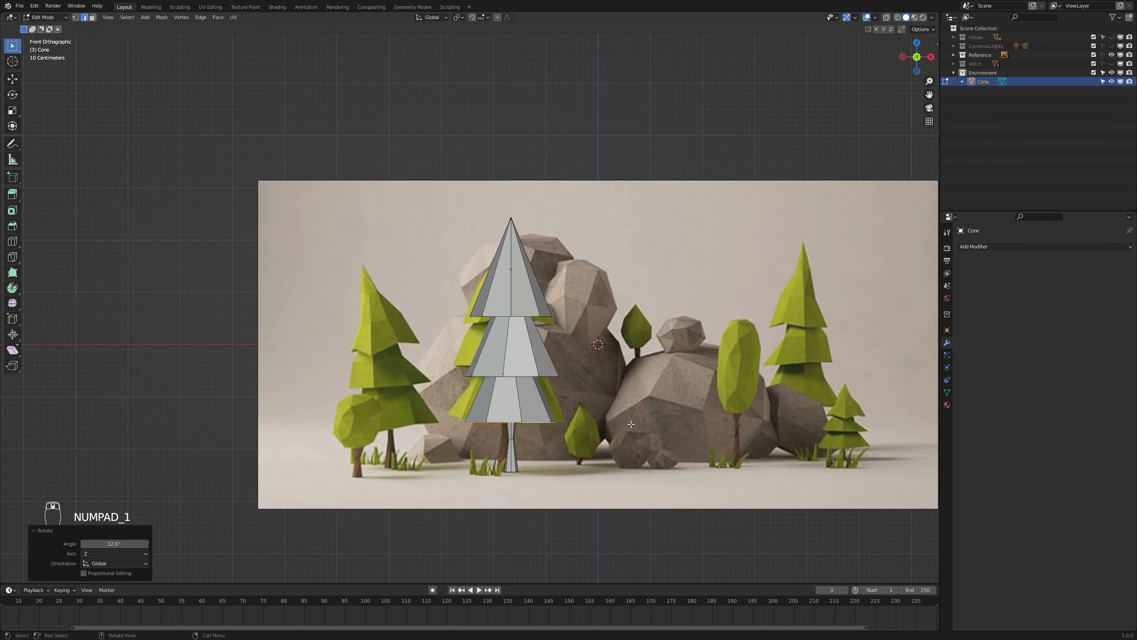
scroll(631, 424, down, 2)
- Leave mesh editing and rename the tree object as pine
key(Tab)
scroll(677, 486, up, 2)
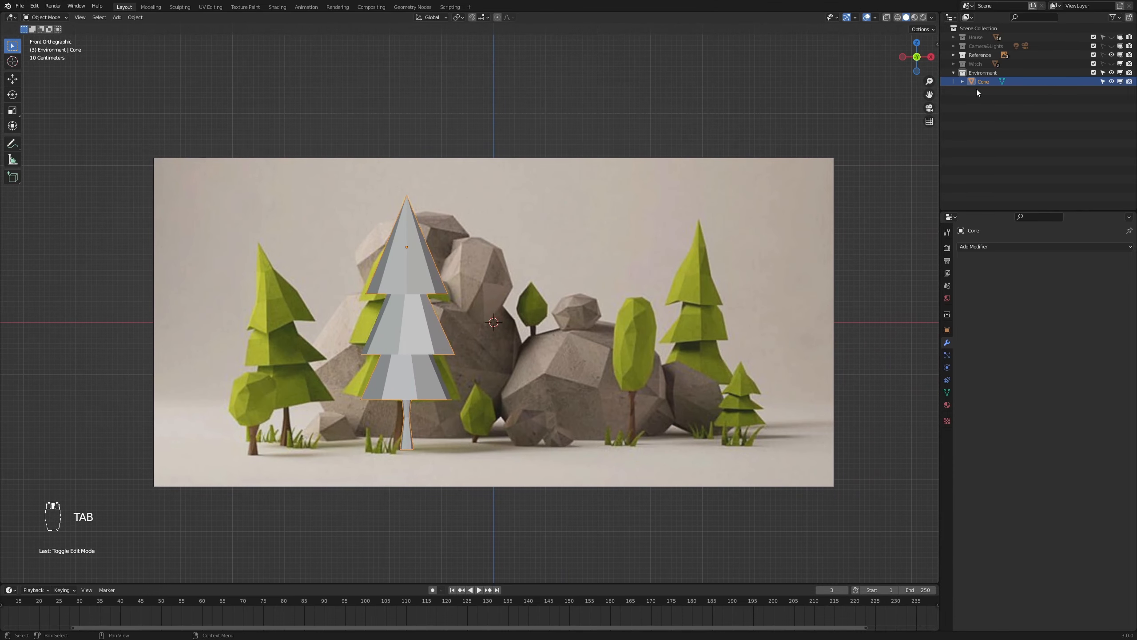
double_click(982, 81)
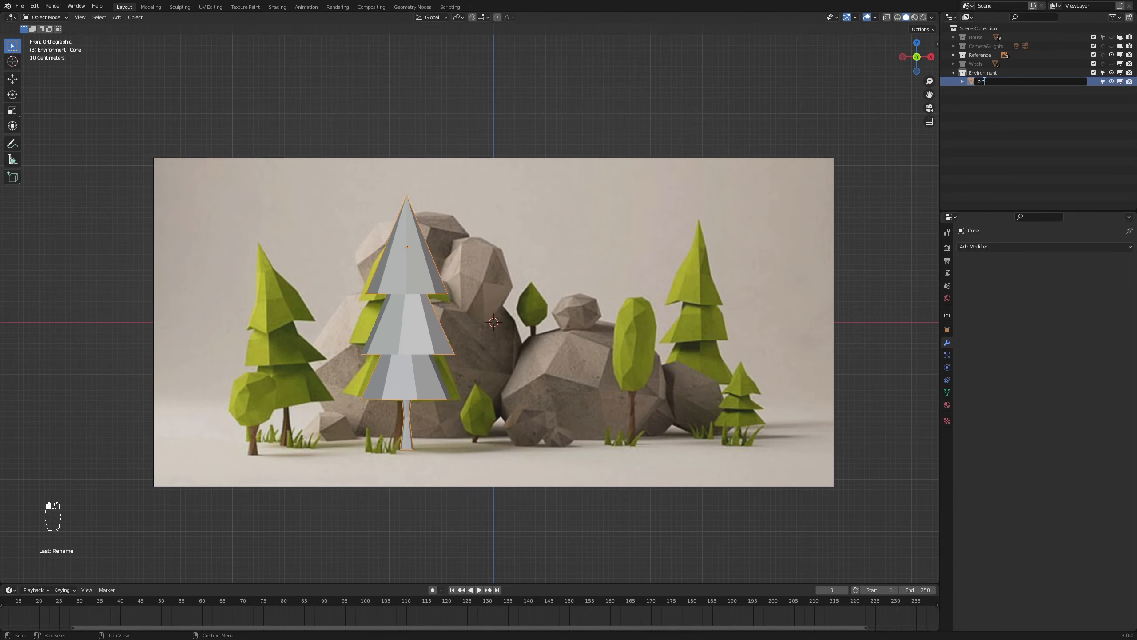
text(pine)
key(Return)
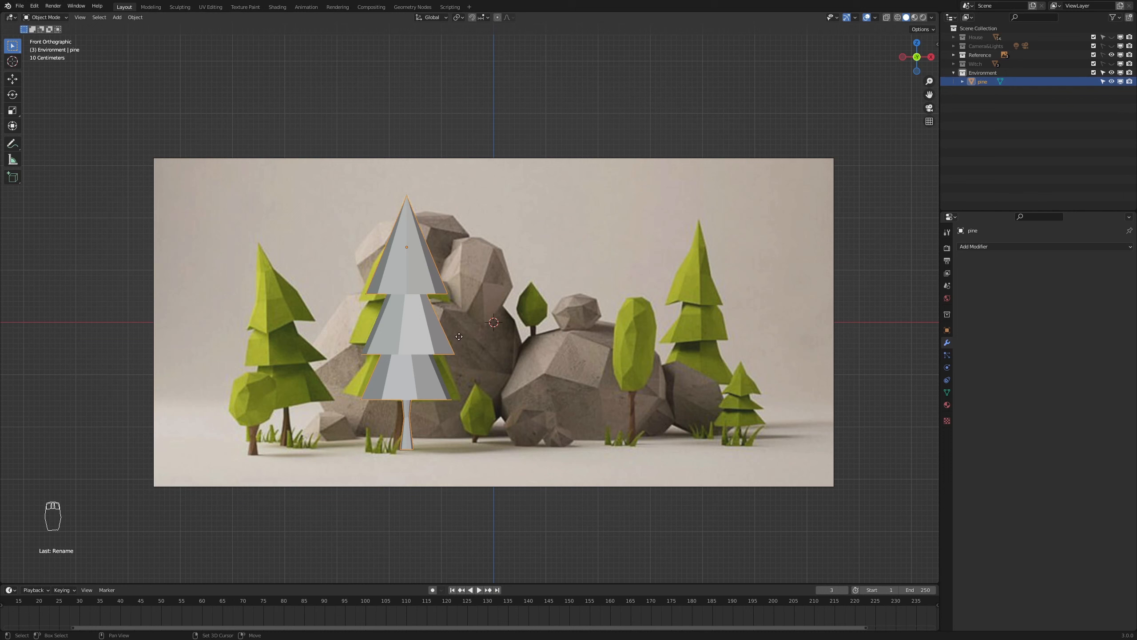
- Duplicate the pine and place the copy about 2.4 m along X from the original
key(shift+d)
key(x)
click(585, 353)
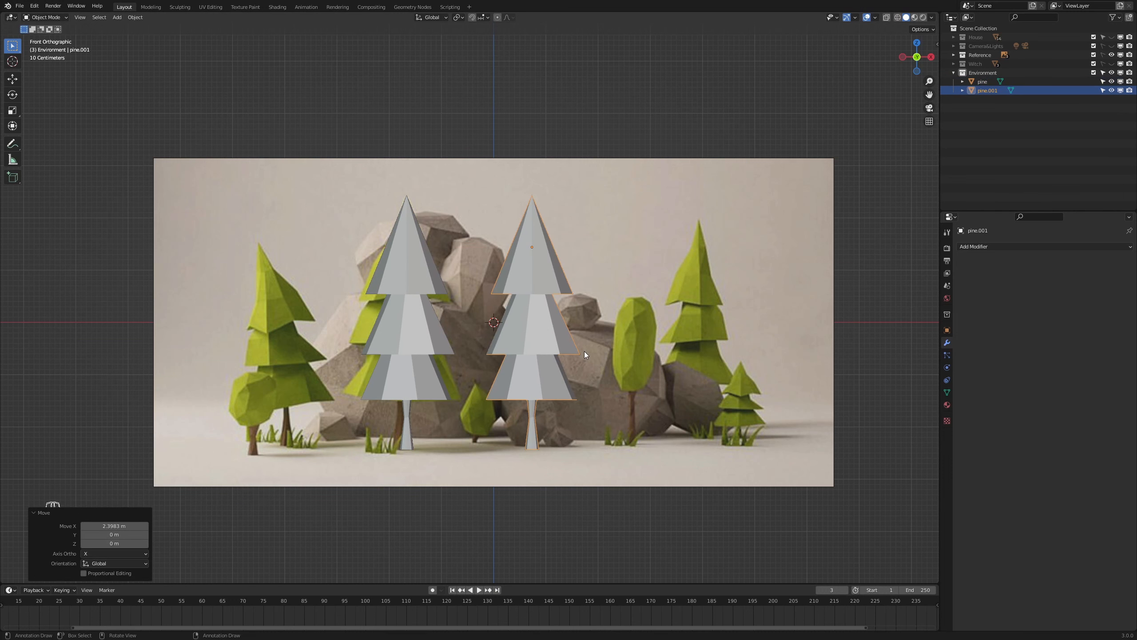
- Scale the pine copy to about 0.905 along Z and lower it about 0.38 m along Z
key(s)
key(z)
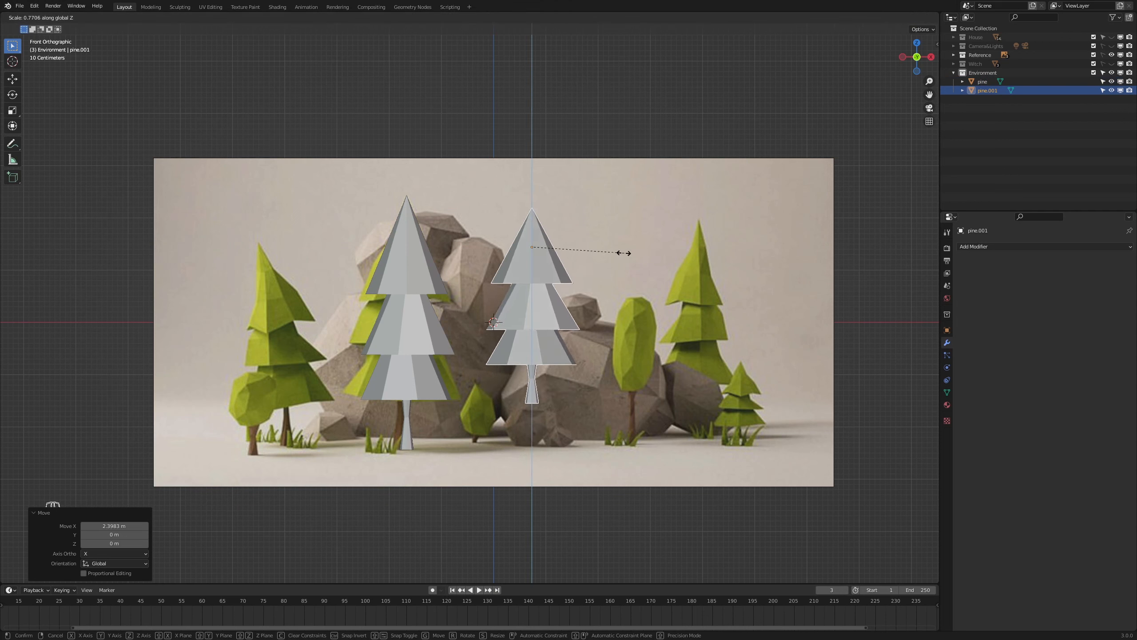
key(c)
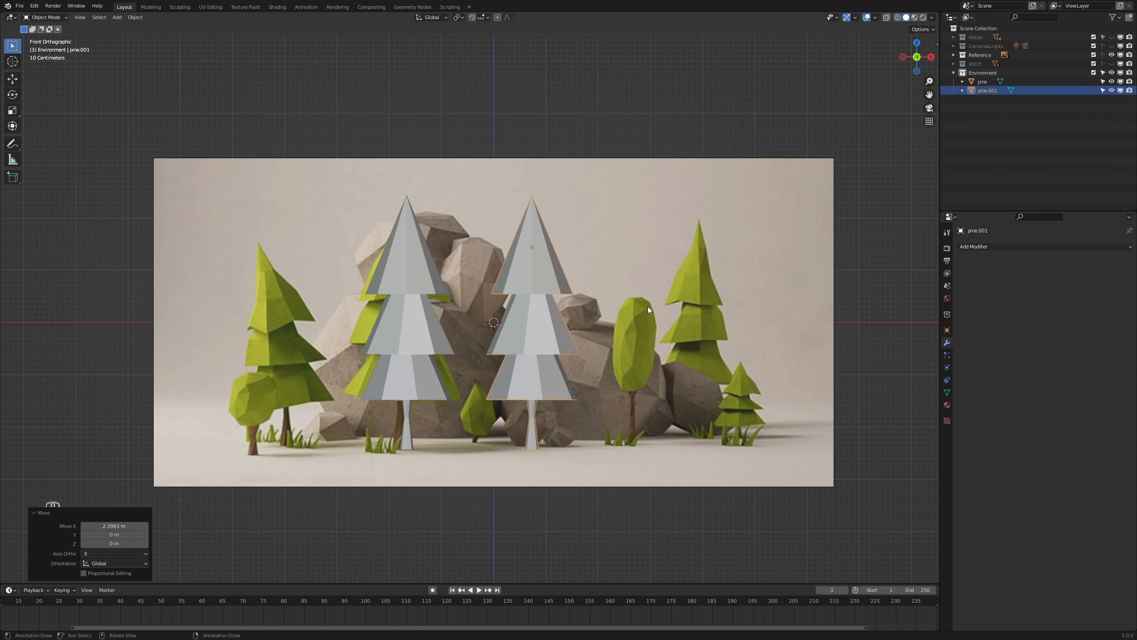
key(z)
click(636, 303)
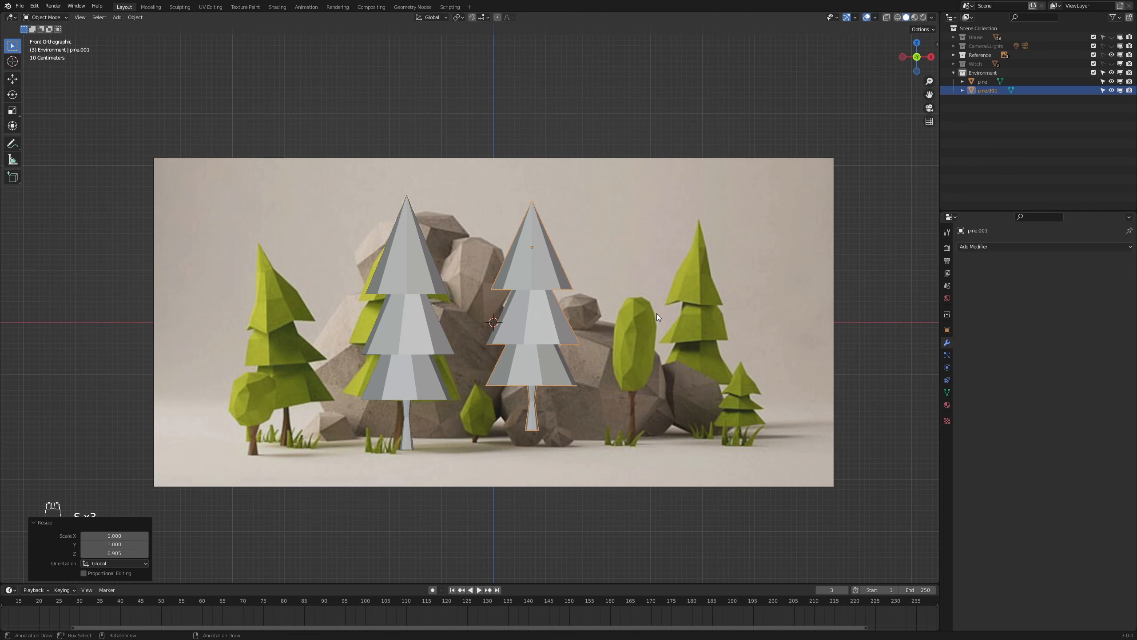
key(g)
key(z)
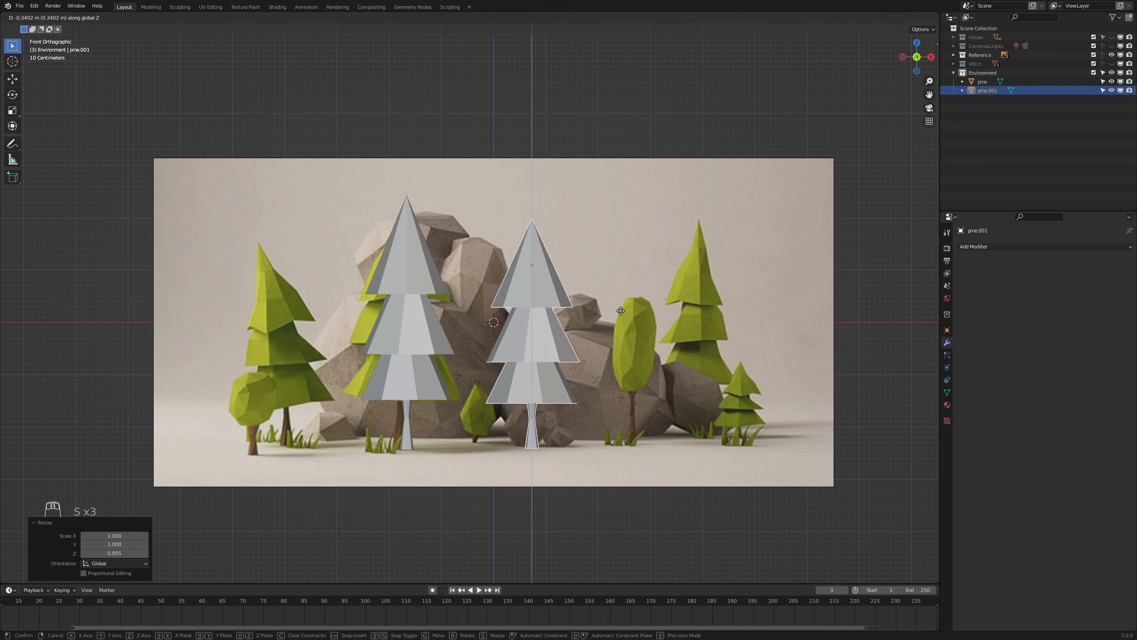
click(618, 316)
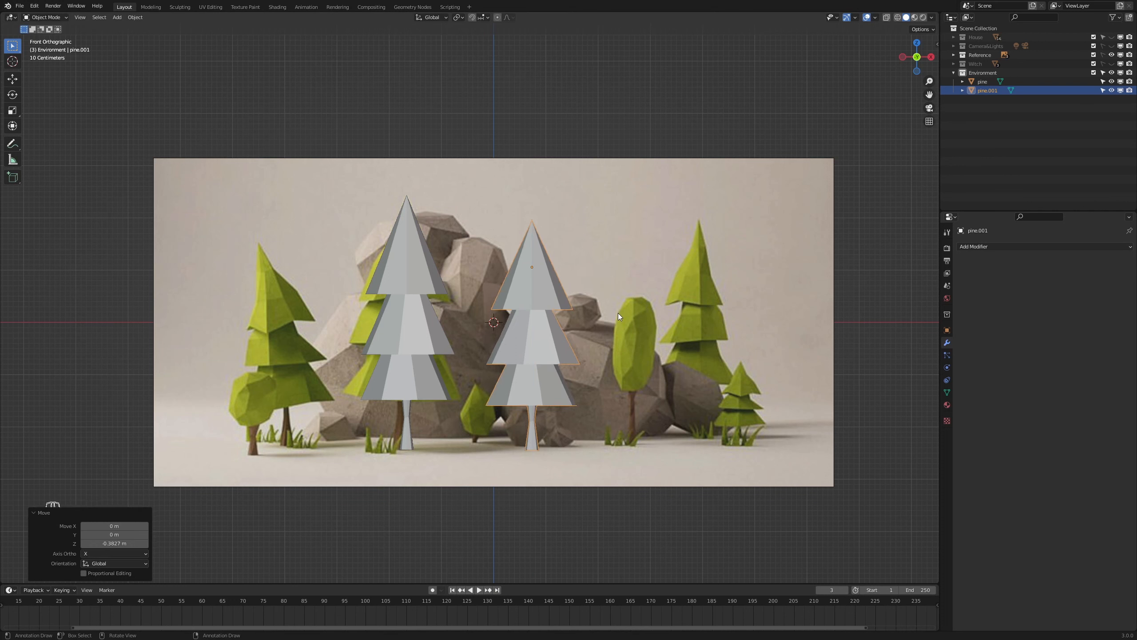
- Start editing the copy's mesh and rotate the second tier's bottom edge loop about 5.7° around Z
scroll(633, 345, up, 2)
key(Tab)
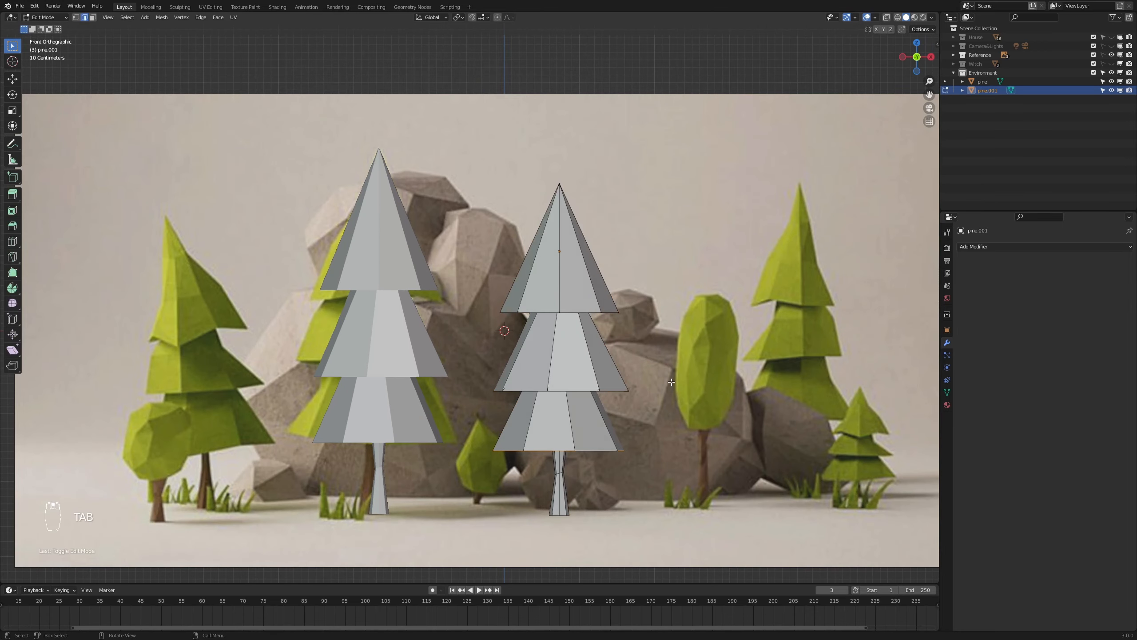
alt+click(588, 390)
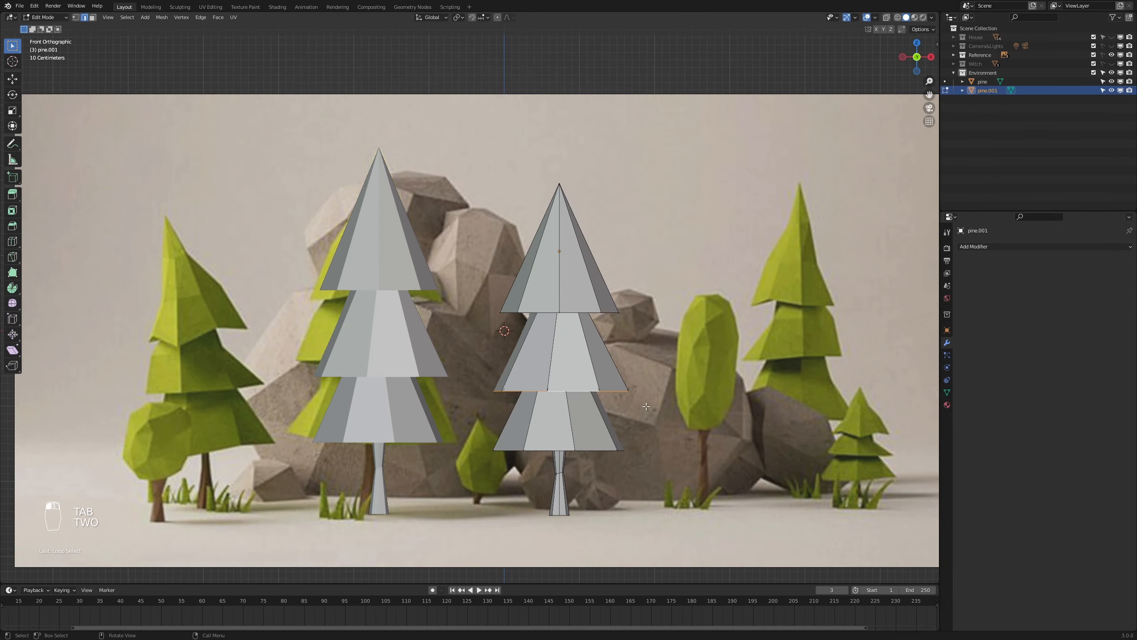
key(r)
key(z)
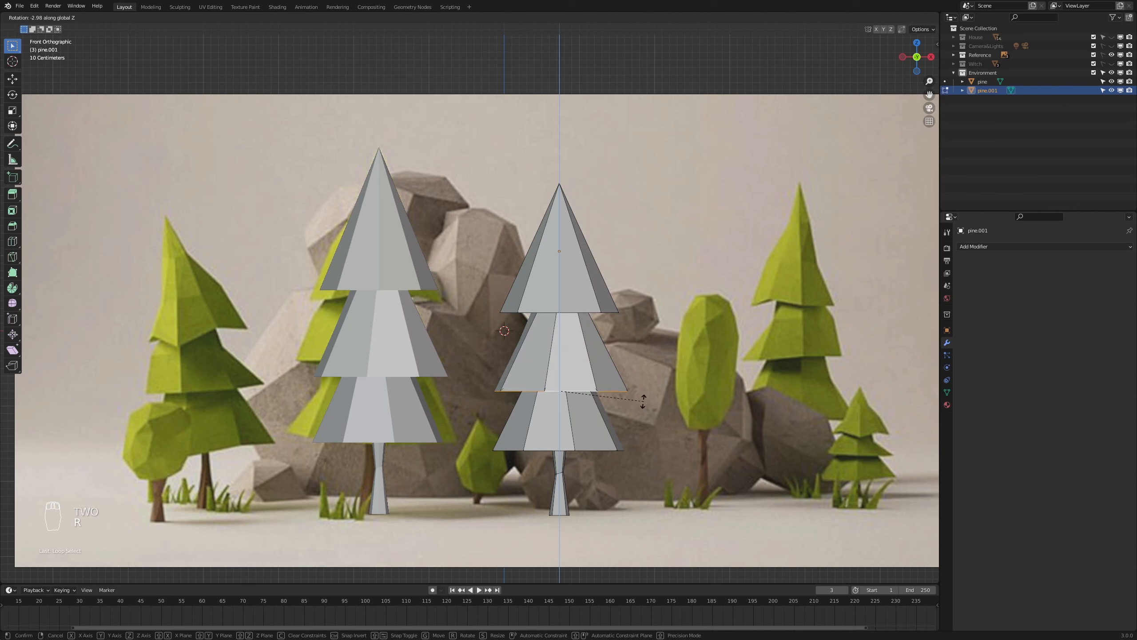
click(607, 396)
key(r)
key(z)
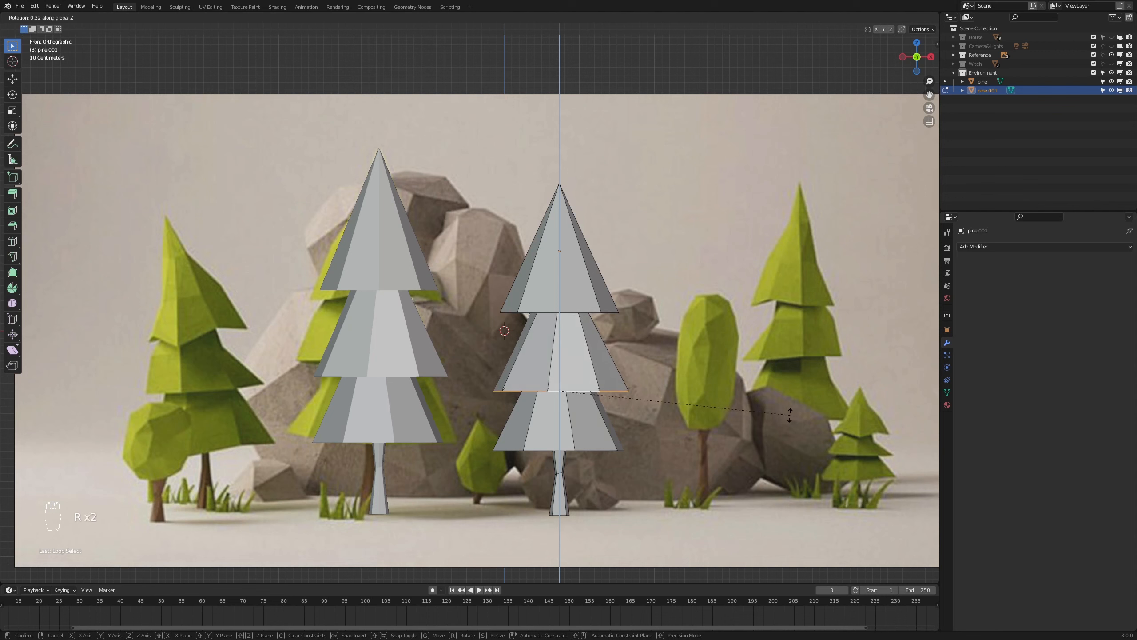
click(687, 417)
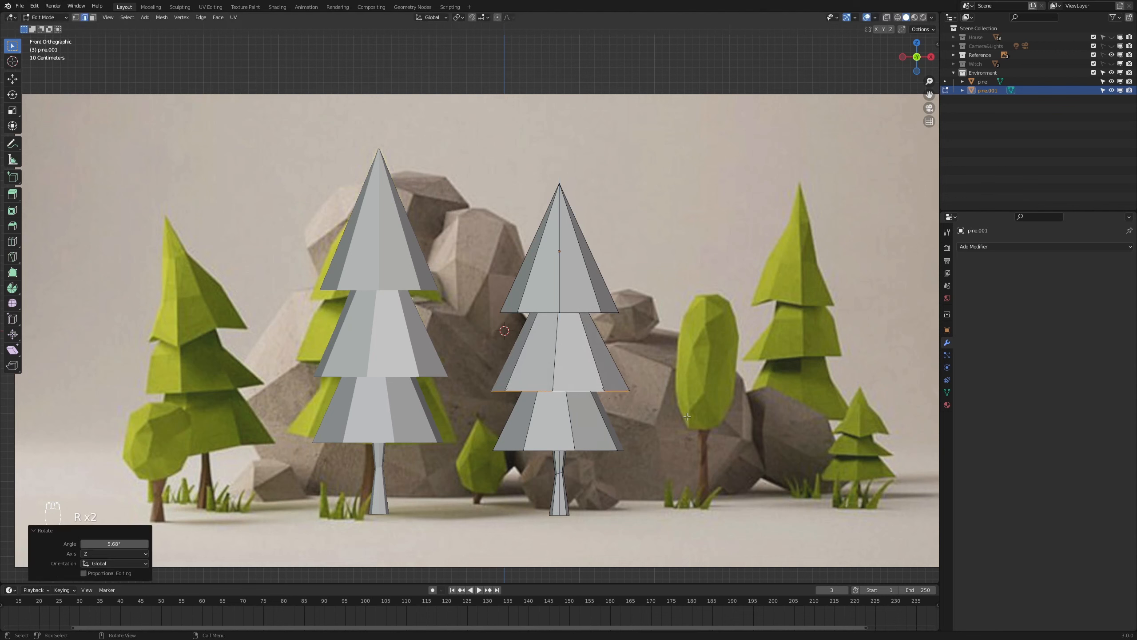
- Rotate the copy's top tier bottom edge loop about -10.9° around Z
alt+click(585, 312)
key(r)
key(z)
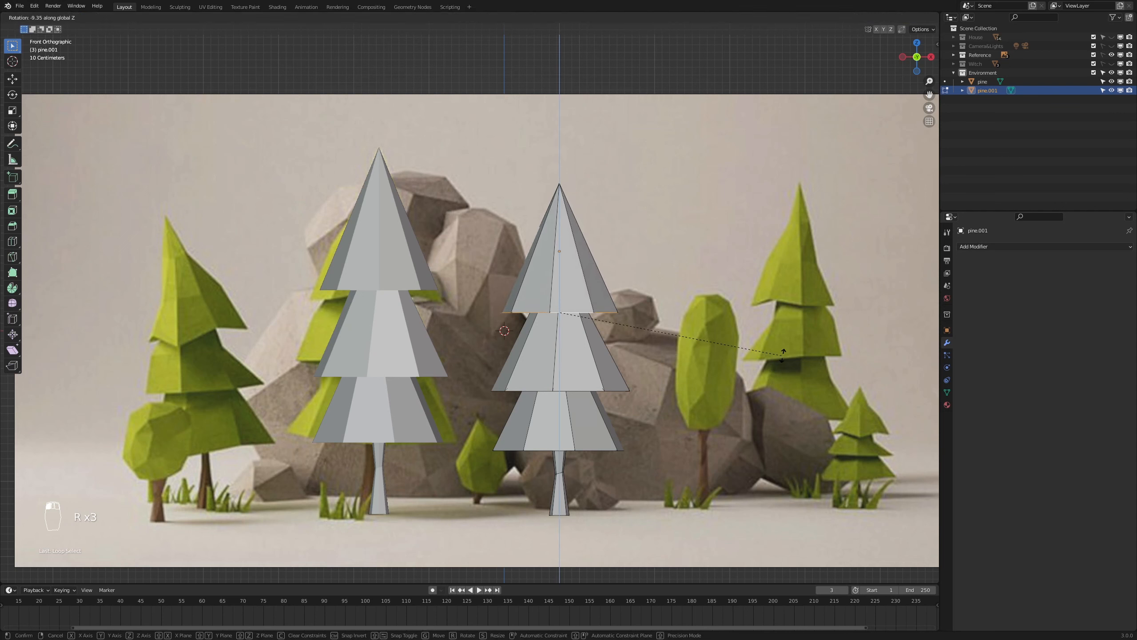
click(814, 355)
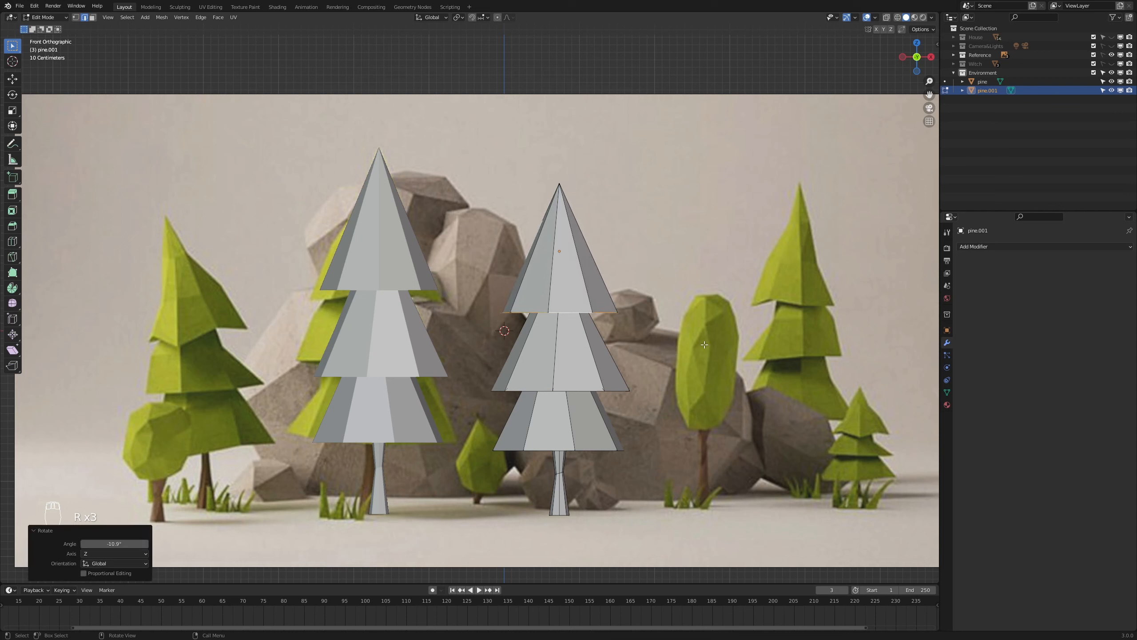
- Raise the copy's top tier bottom edge loop about 0.08 m along Z and scale it to about 0.805
key(g)
key(z)
click(656, 342)
key(s)
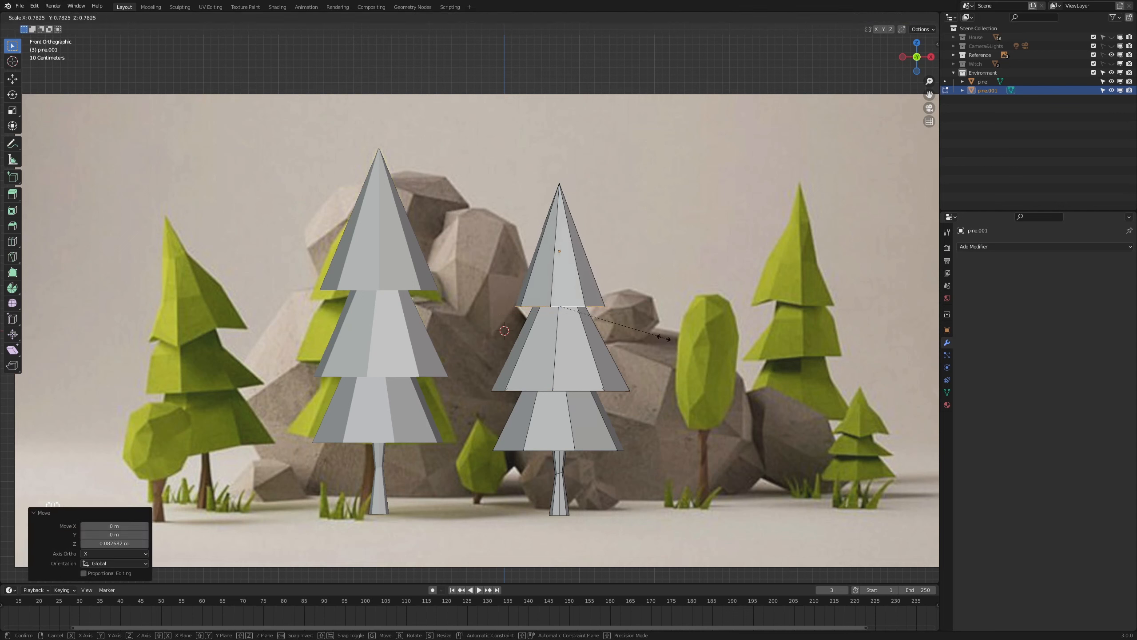
click(667, 339)
- Raise the narrowed bottom edge loop of the top tier about 0.08 m more along Z
key(g)
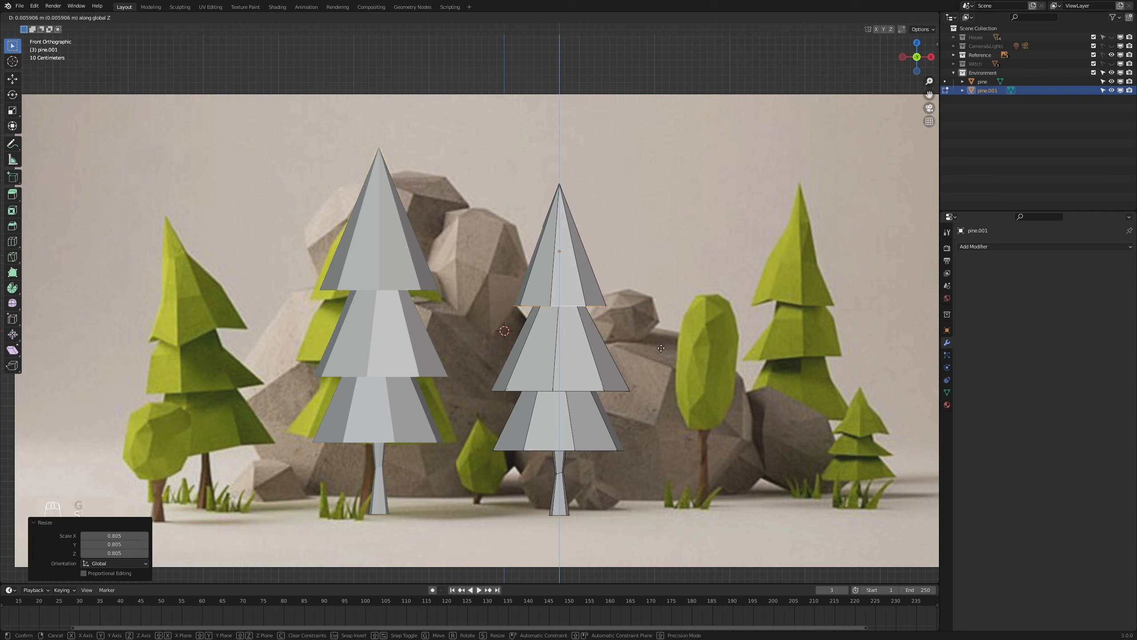
key(z)
click(613, 379)
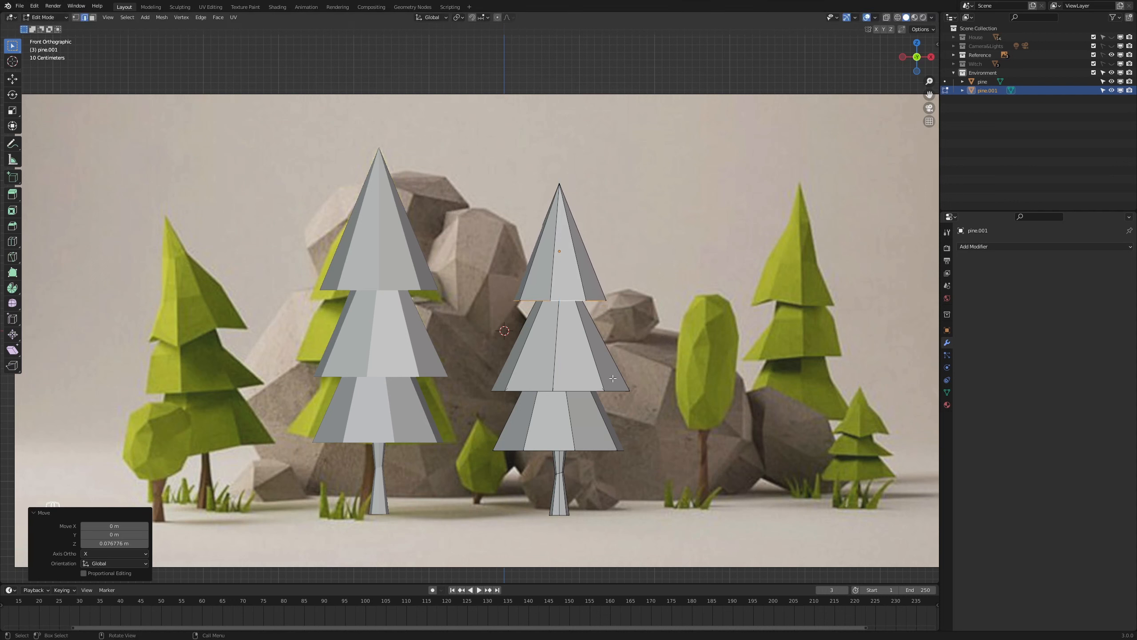
- Raise the second tier's bottom edge loop about 0.02 m along Z and scale it to about 0.76 along X
alt+click(593, 390)
key(g)
key(z)
click(615, 396)
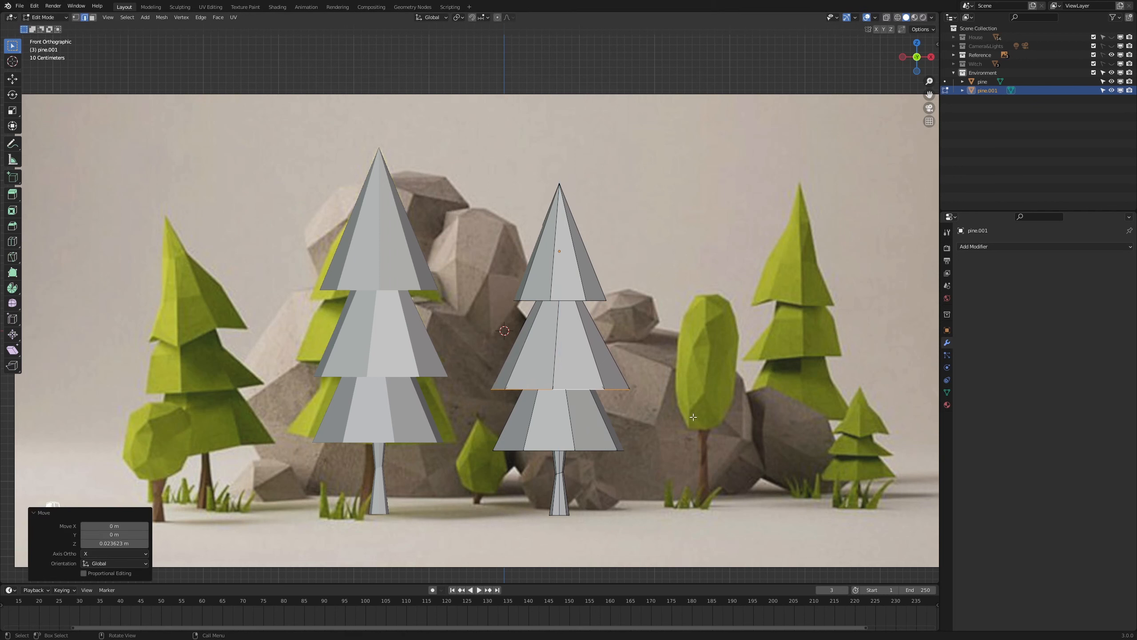
key(s)
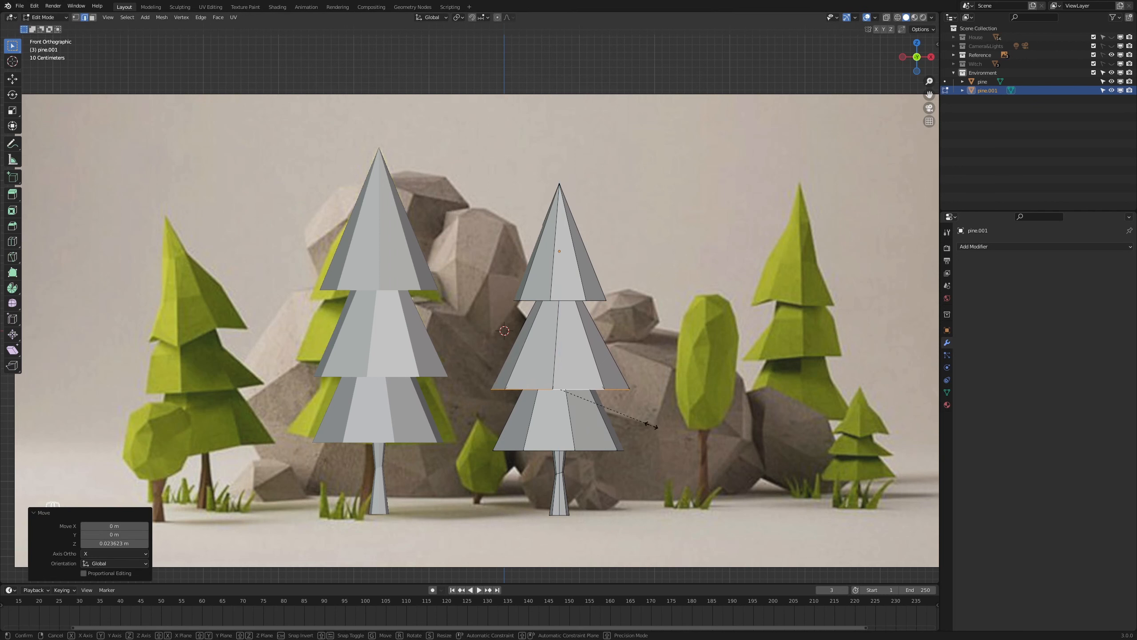
key(x)
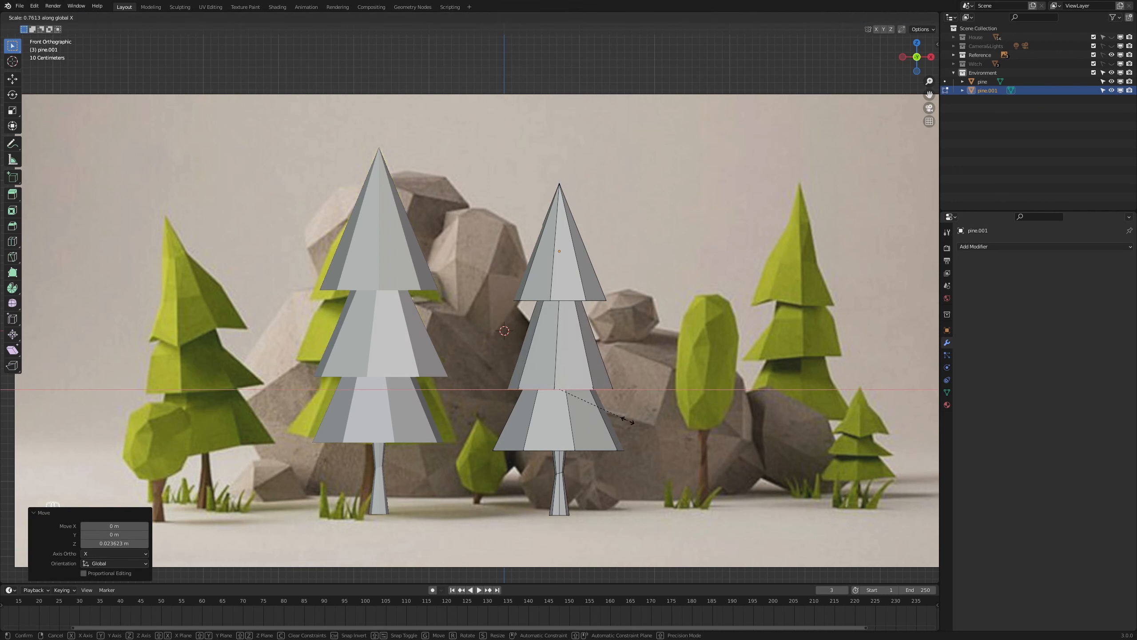
click(632, 423)
alt+click(562, 450)
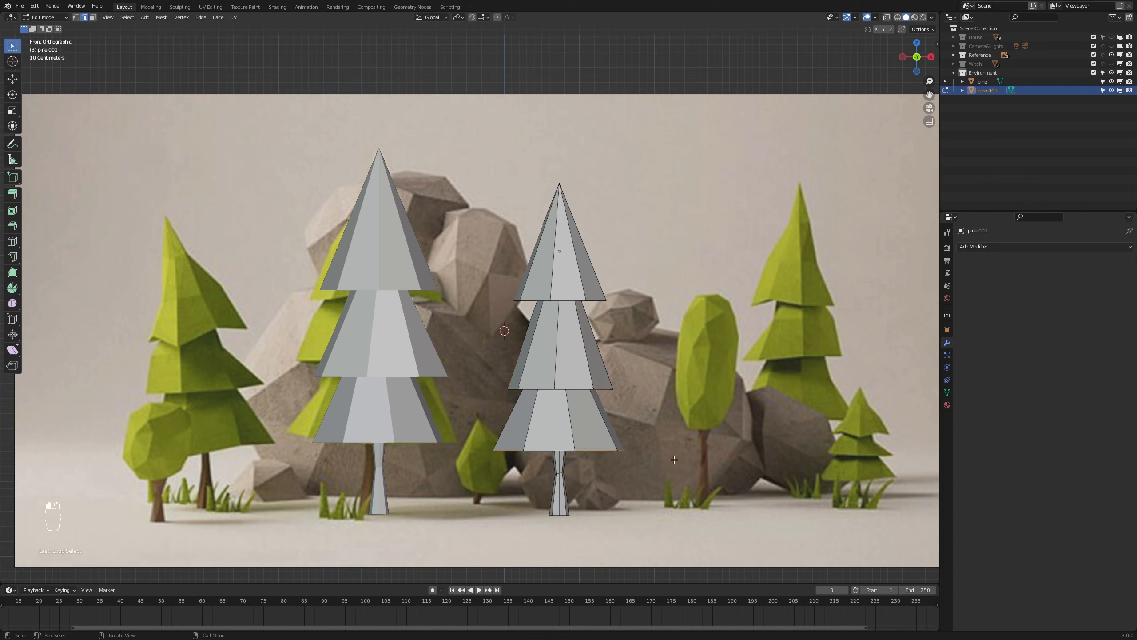
key(r)
key(z)
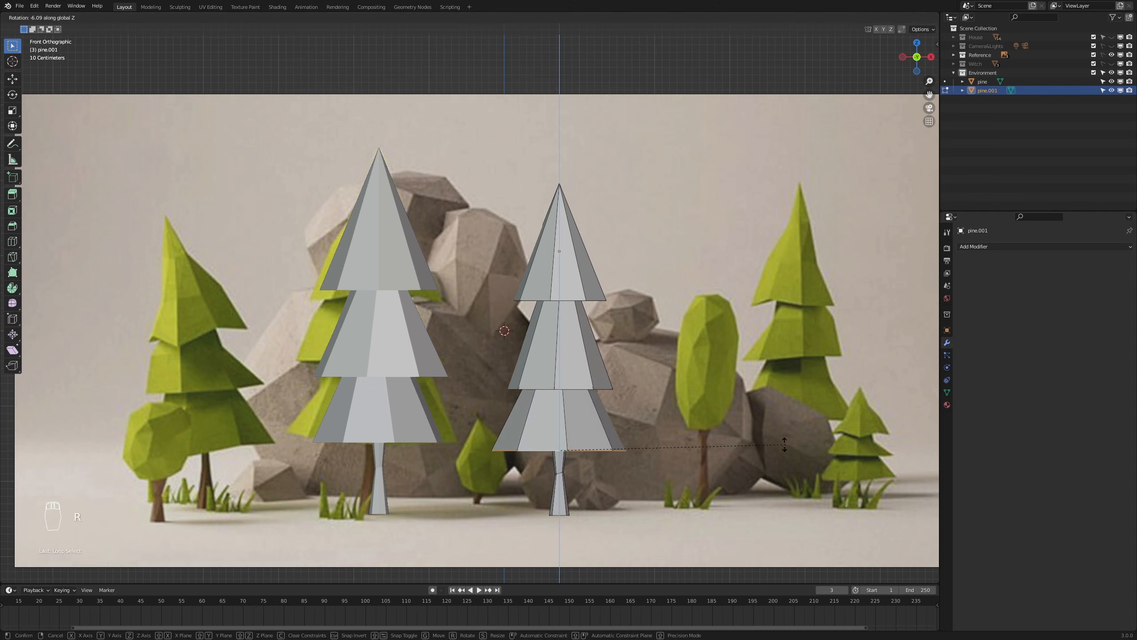
right_click(649, 456)
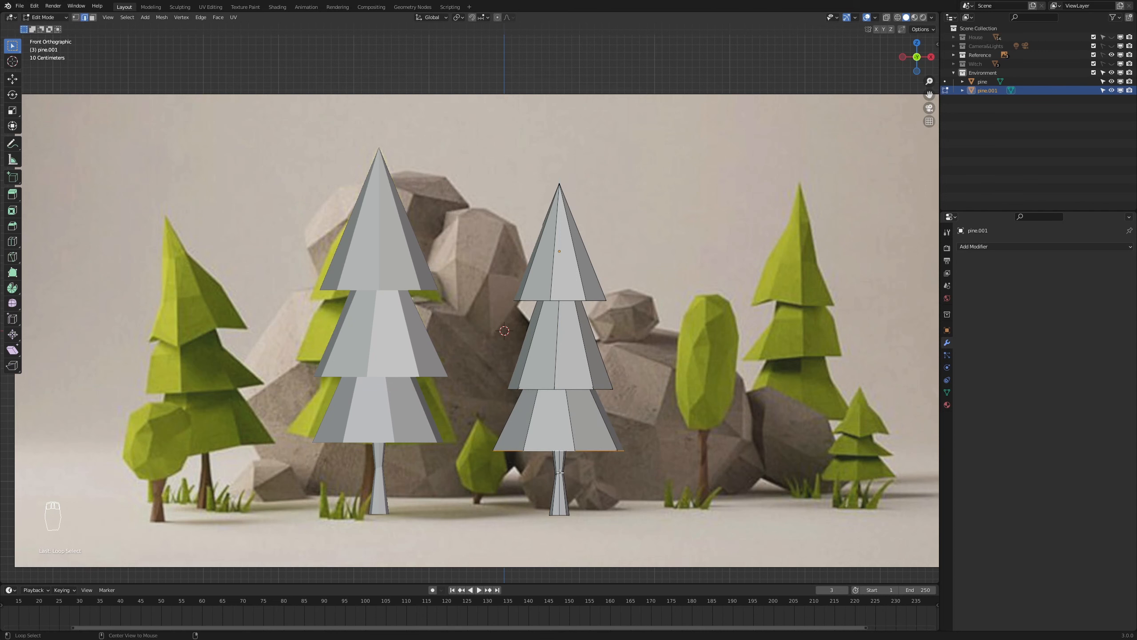
- Rotate the edge loop around the middle of the copy's trunk about 28.4° in front view
click(618, 483)
key(r)
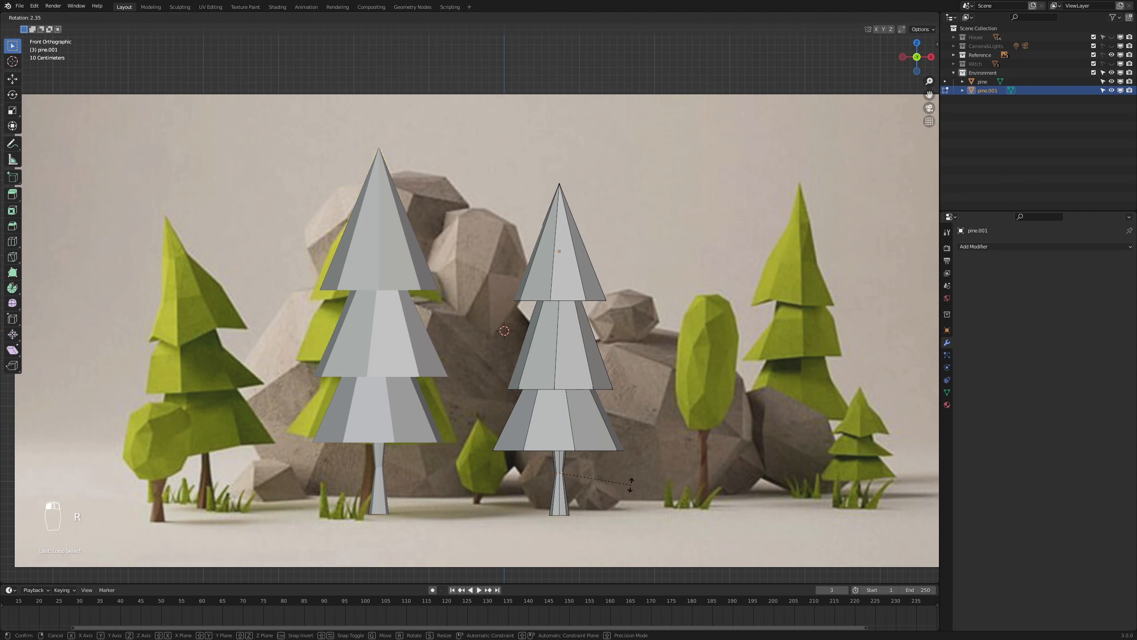
click(603, 505)
scroll(649, 472, up, 1)
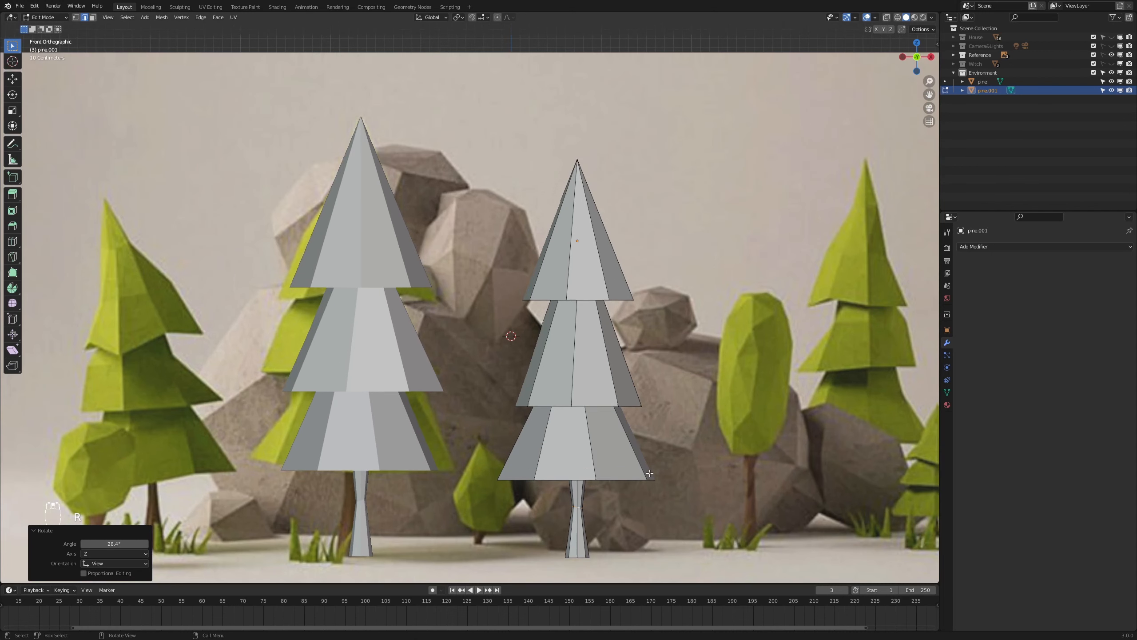
scroll(664, 483, down, 2)
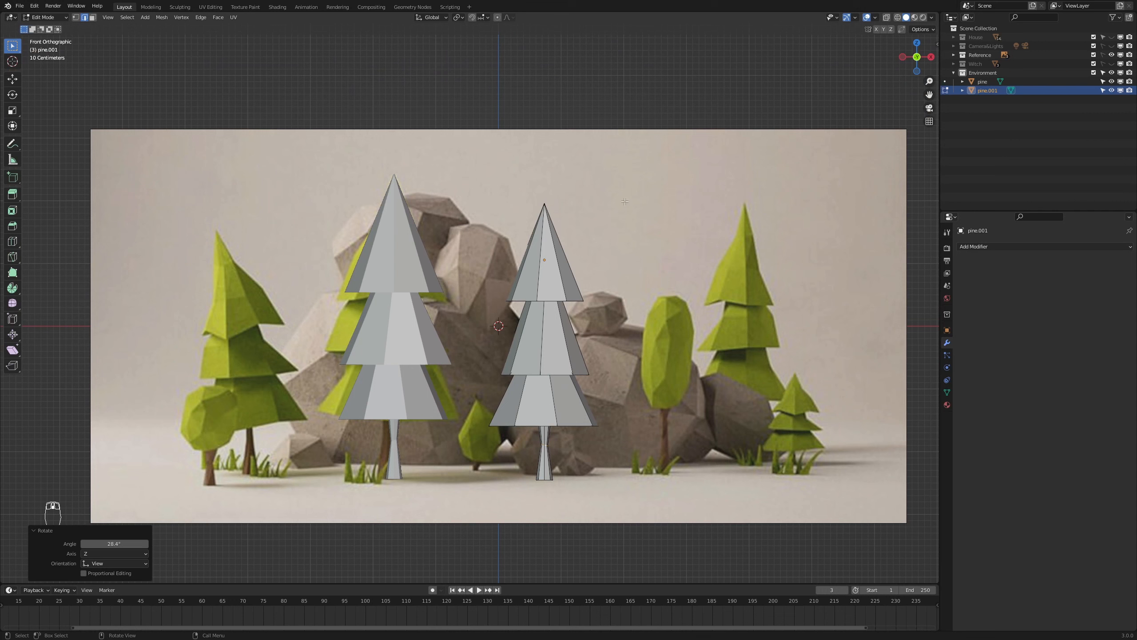
- In wireframe view, select all vertices of the copy above the trunk's base and lower them about 0.26 m along Z
key(z)
key(z)
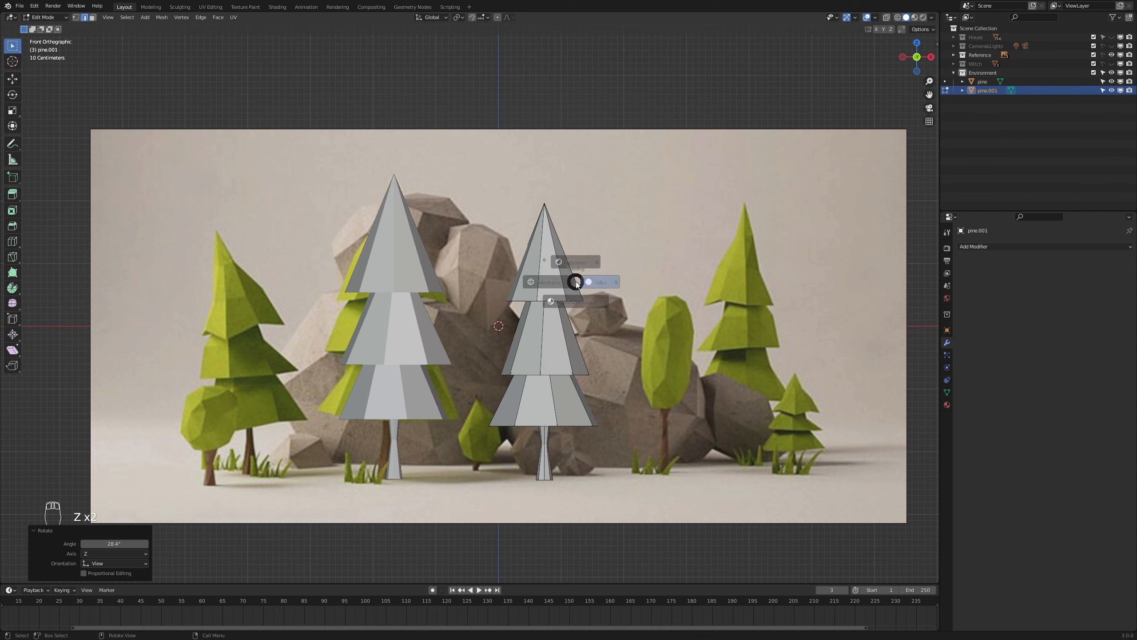
click(522, 281)
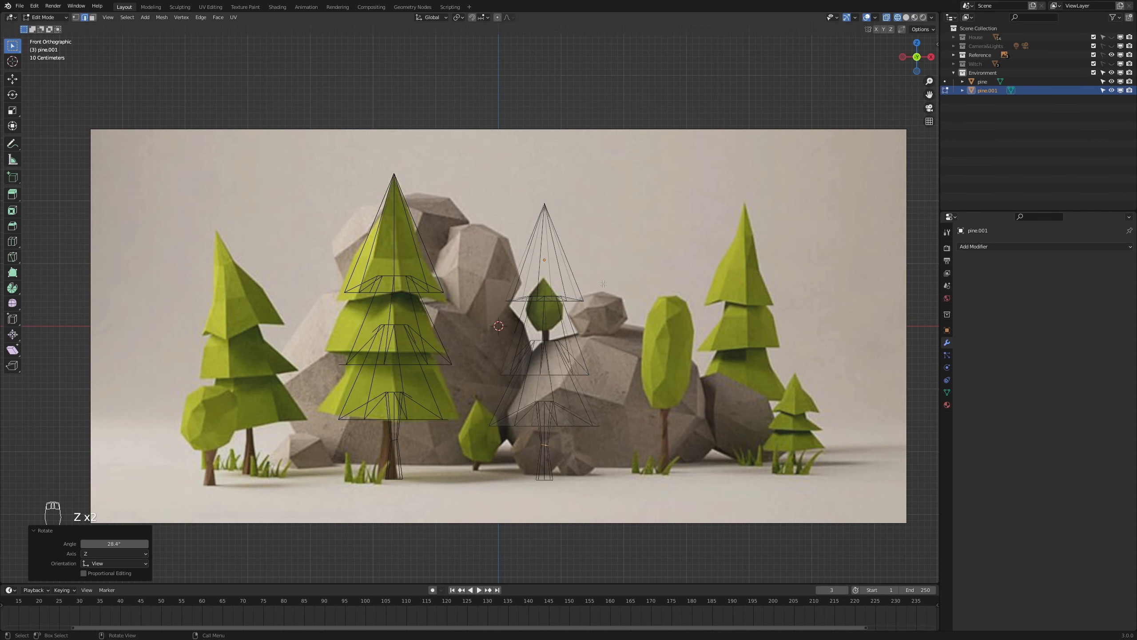
scroll(585, 313, up, 1)
key(1)
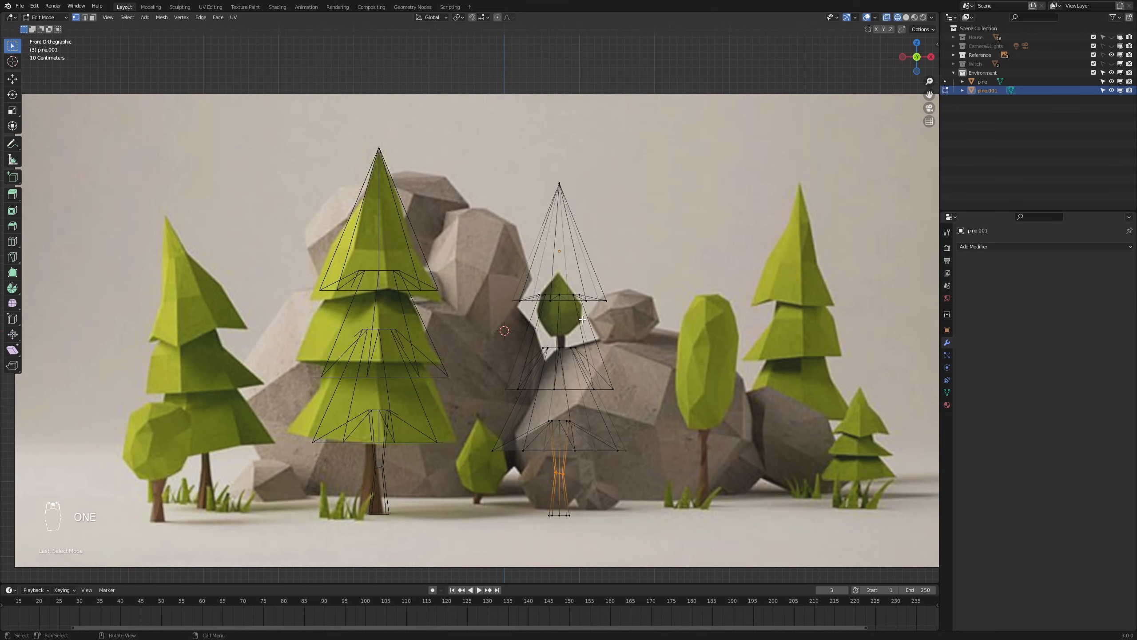
scroll(618, 251, down, 1)
drag(648, 178, 471, 459)
key(g)
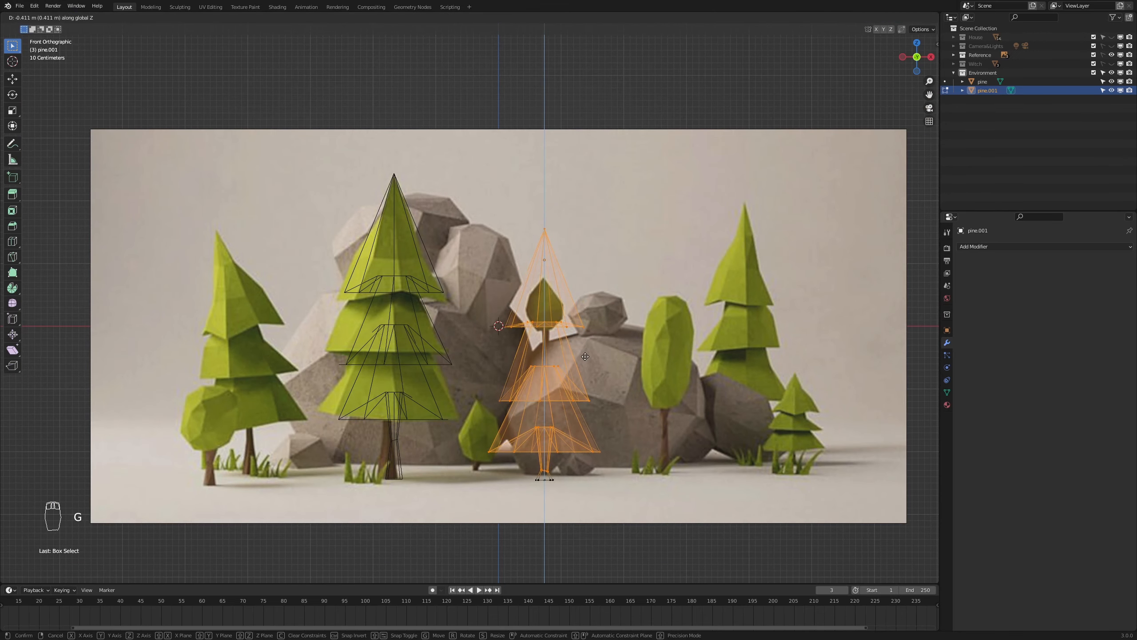
click(618, 320)
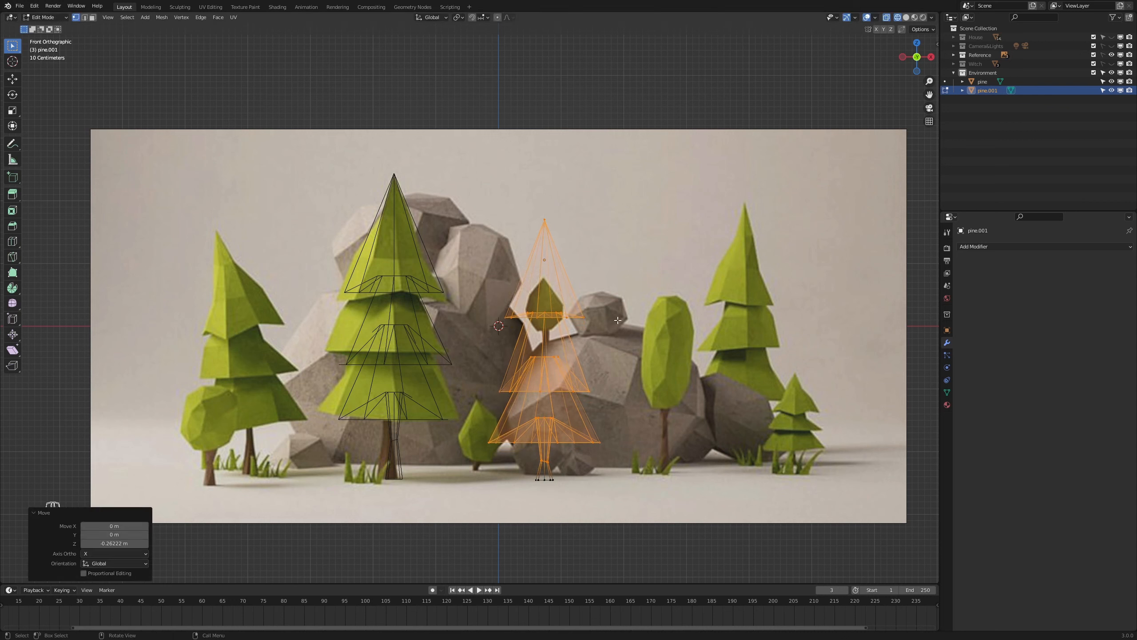
- Reselect only the copy's three foliage tiers, leaving out the trunk's lower loops, and lower them slightly along Z
ctrl+drag(632, 200, 480, 465)
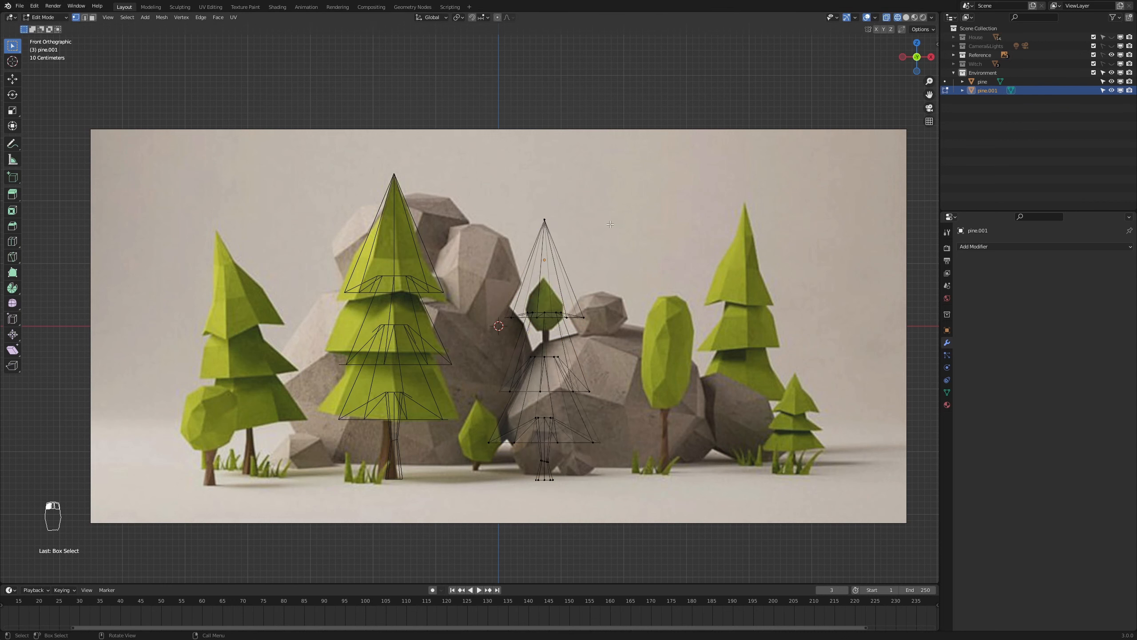
drag(654, 174, 467, 452)
key(g)
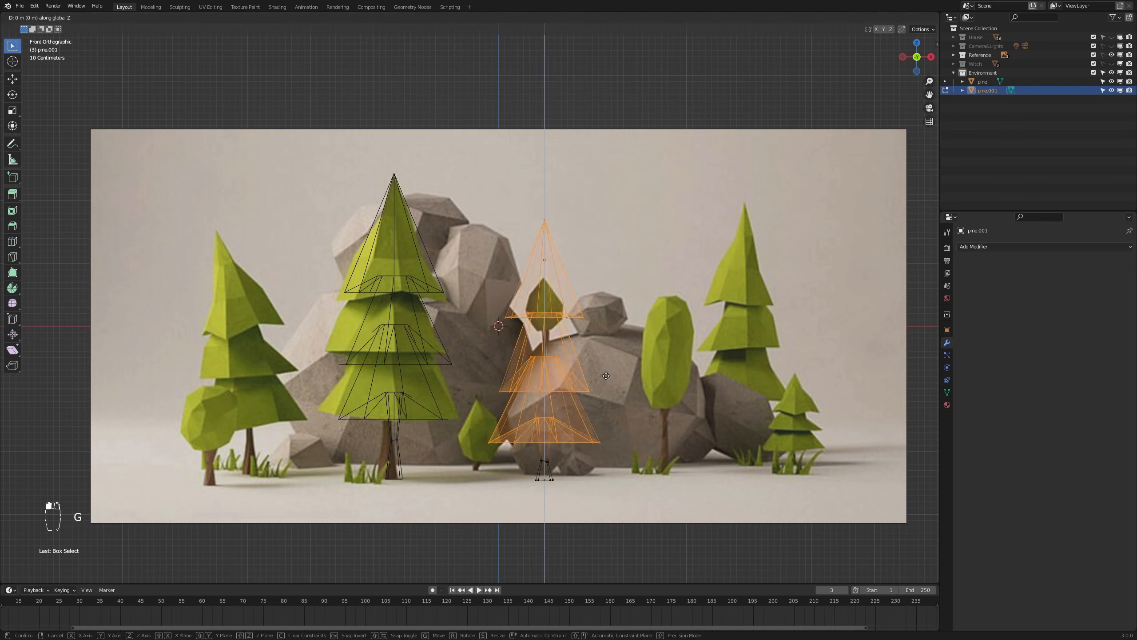
key(z)
click(605, 380)
- Lower the tip of the copy's top tier along Z to shorten the tier, and leave mesh editing
drag(605, 217, 500, 271)
key(g)
key(z)
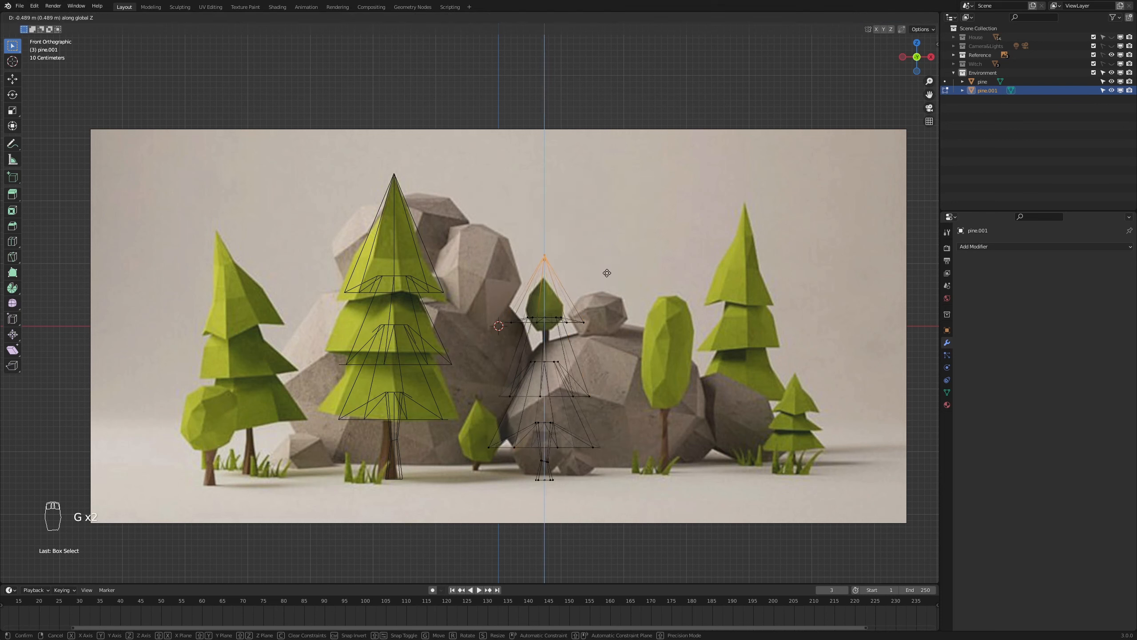
click(606, 268)
key(Tab)
- Switch the viewport from wireframe to solid shading
scroll(614, 289, down, 3)
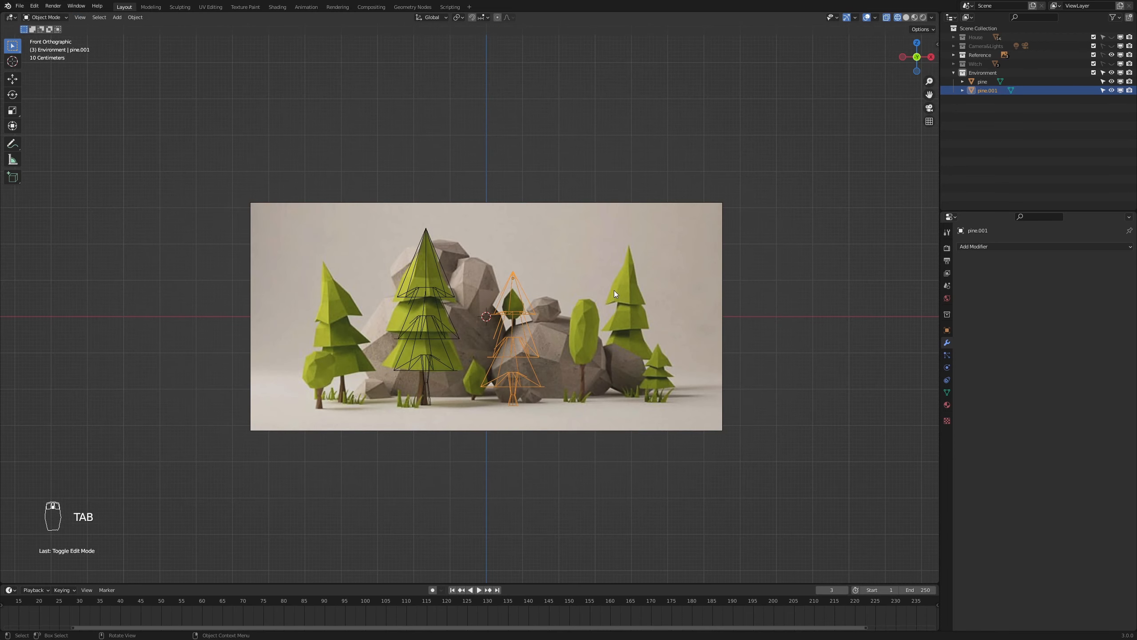
scroll(622, 318, up, 1)
scroll(627, 338, up, 1)
key(z)
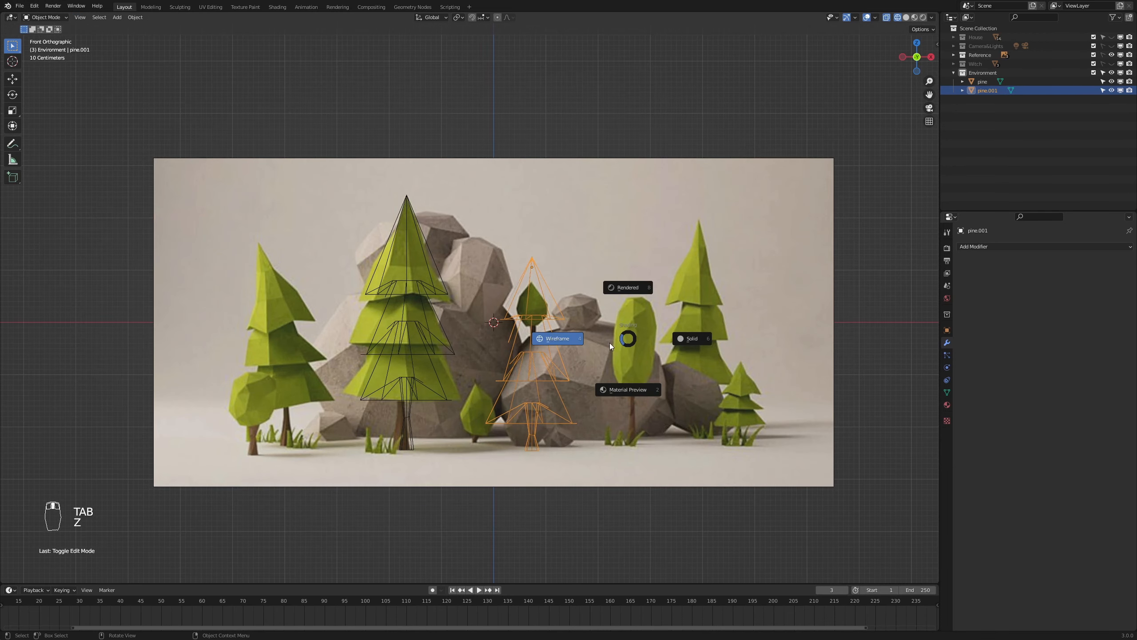
click(687, 329)
scroll(648, 436, up, 1)
scroll(688, 409, down, 1)
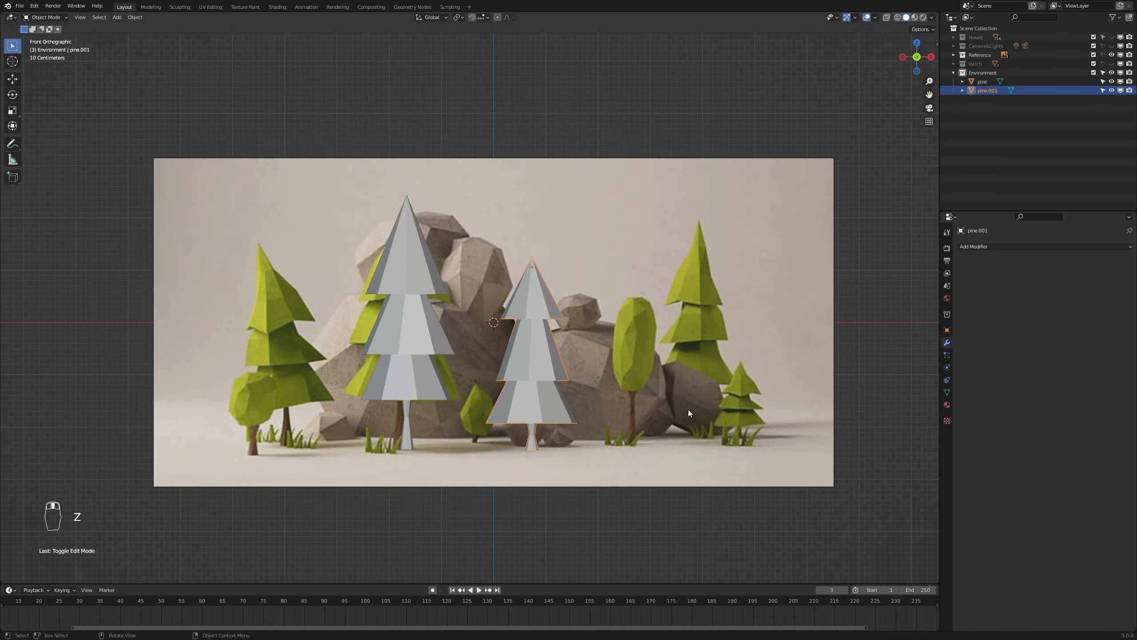
- Select both pines, move them about 1.26 m along negative Y in front of the reference image, and return to front view
middle_drag(687, 409, 592, 432)
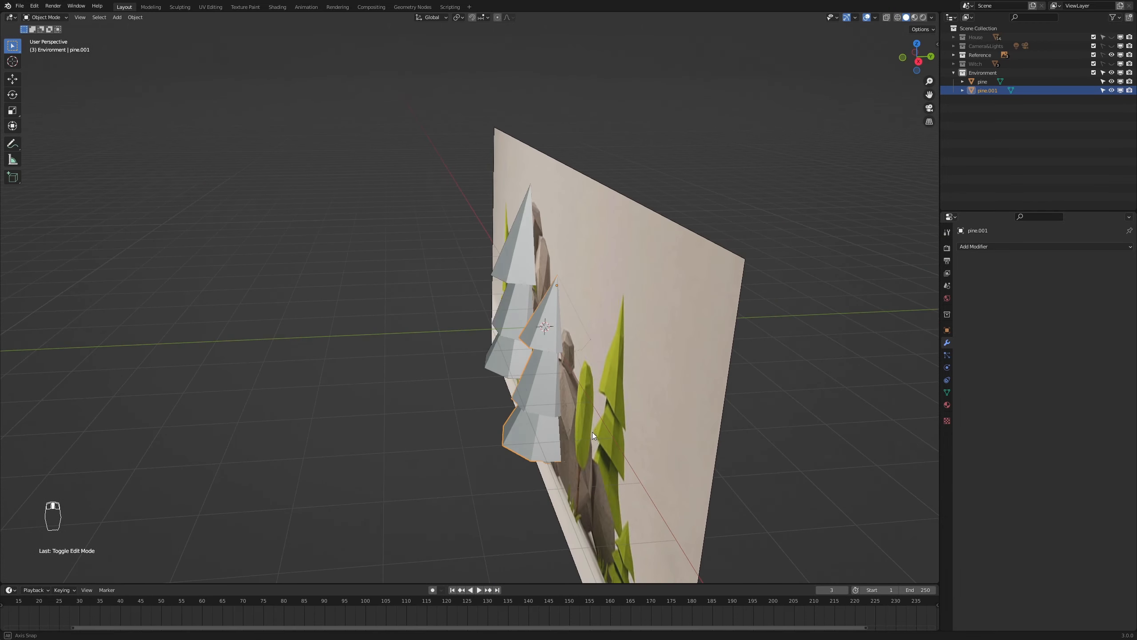
shift+click(507, 344)
key(g)
key(y)
click(567, 402)
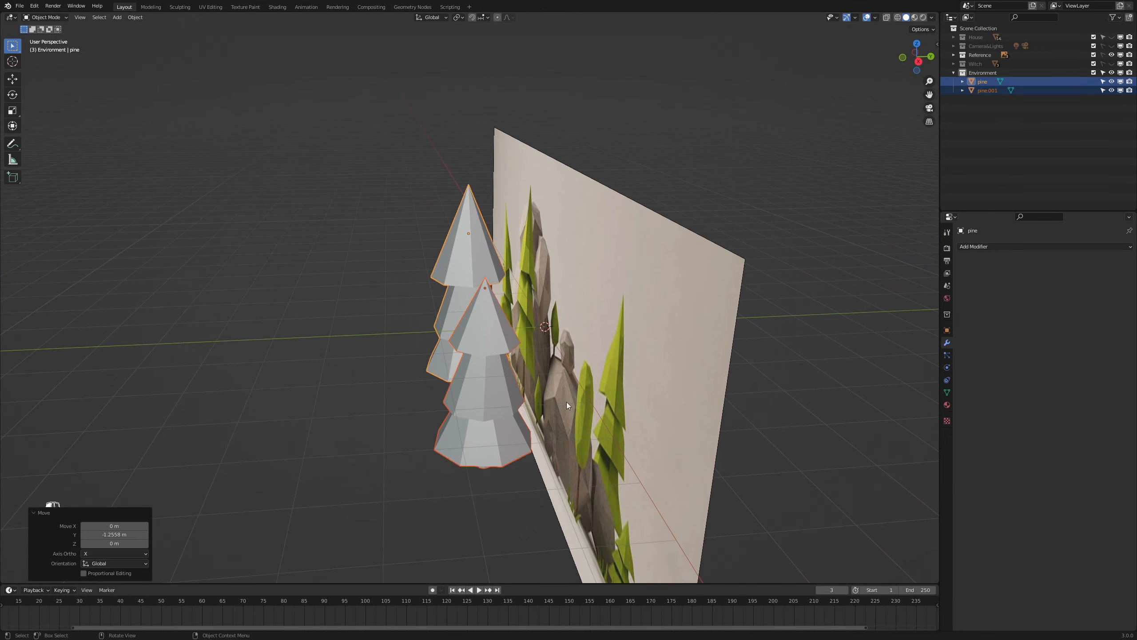
middle_drag(567, 402, 638, 398)
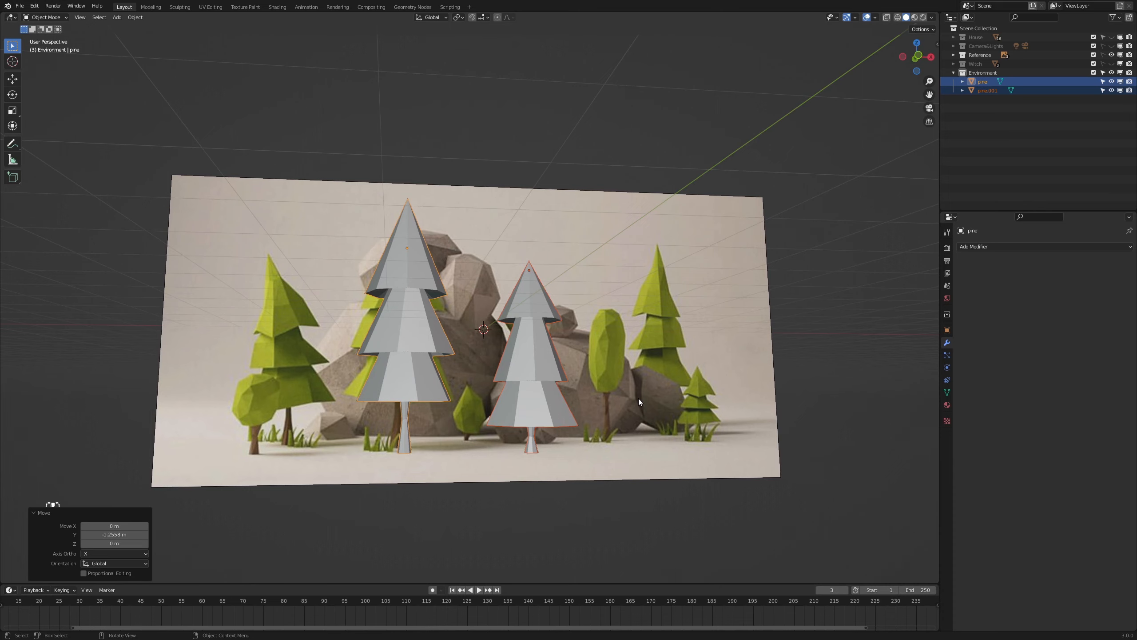
key(KP_1)
scroll(653, 405, down, 1)
scroll(638, 393, up, 1)
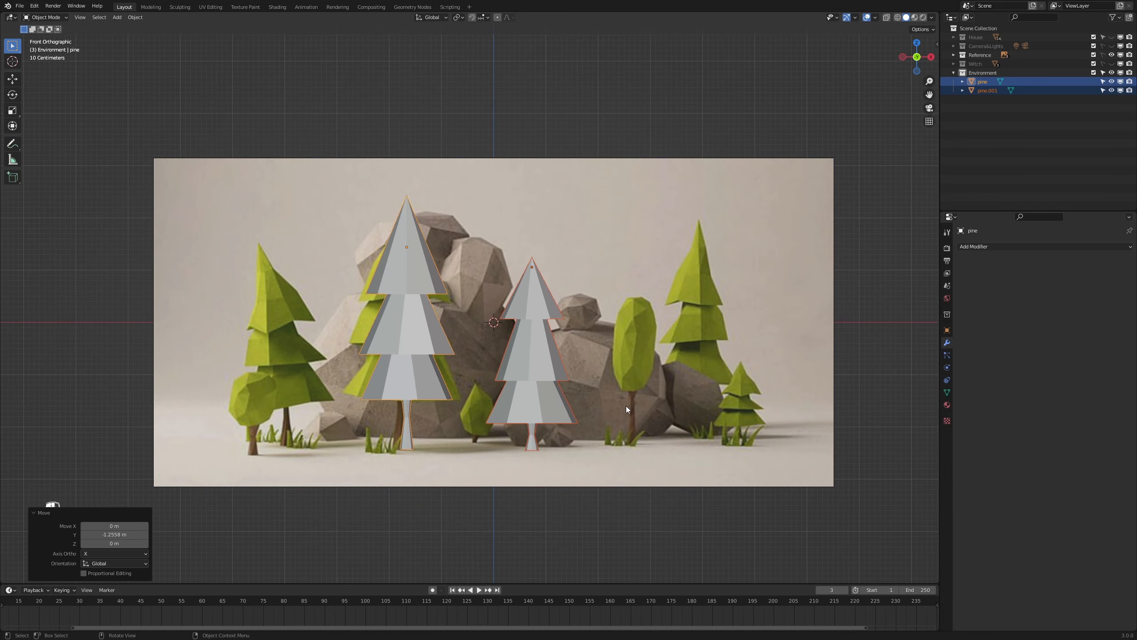
- Raise the bottom edge loop of the shorter pine's middle tier about 0.15 m along Z
click(546, 345)
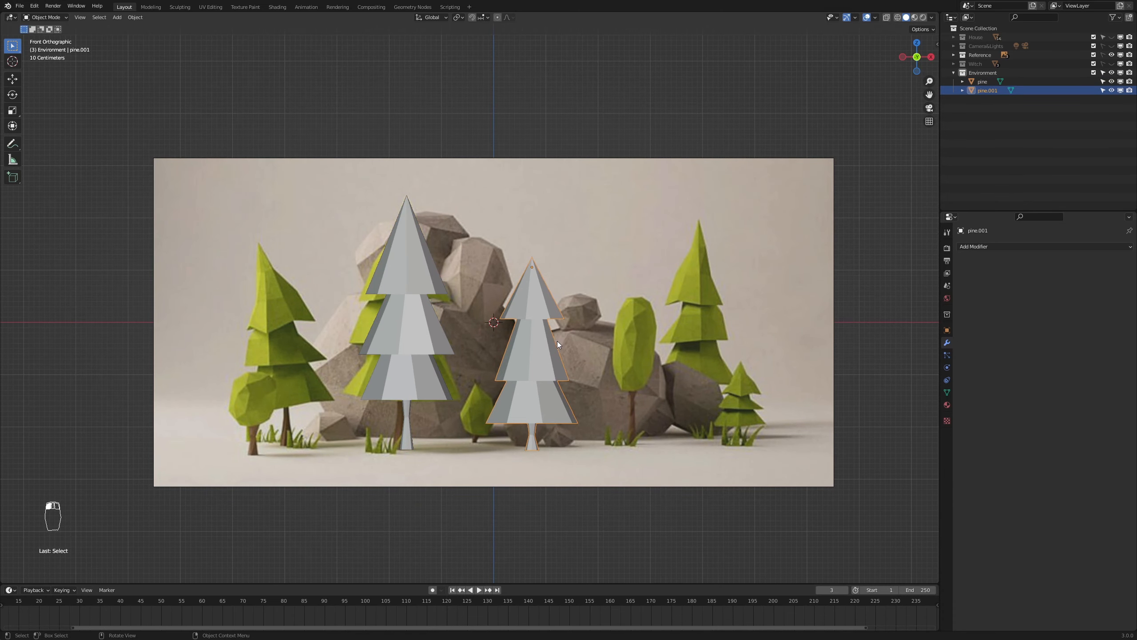
key(Tab)
key(2)
alt+click(567, 381)
key(g)
key(z)
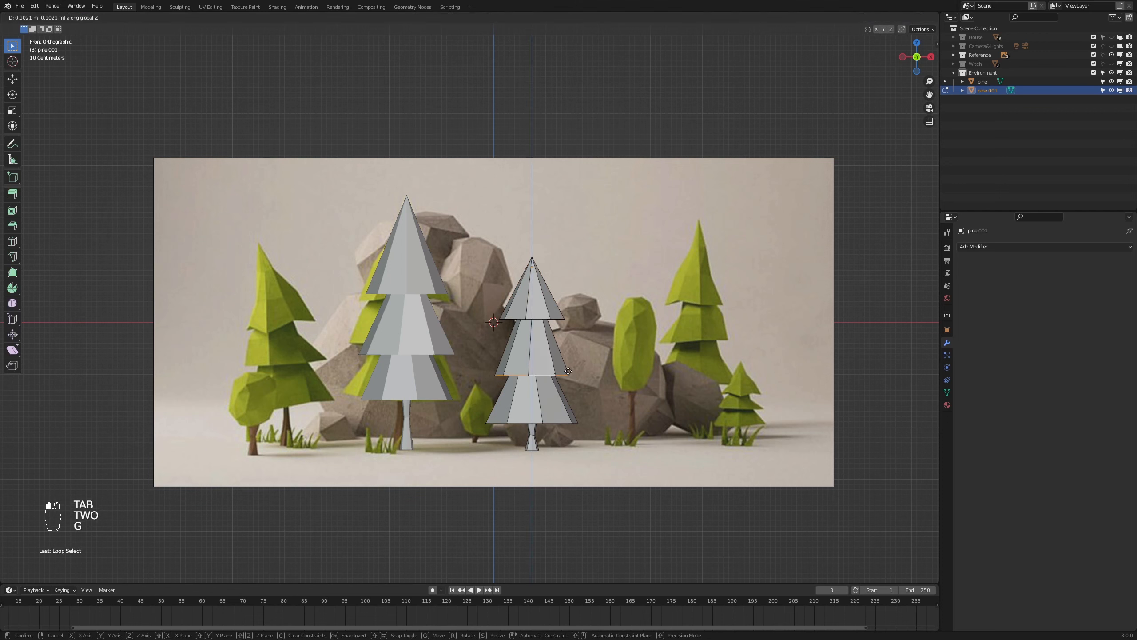
click(565, 372)
key(r)
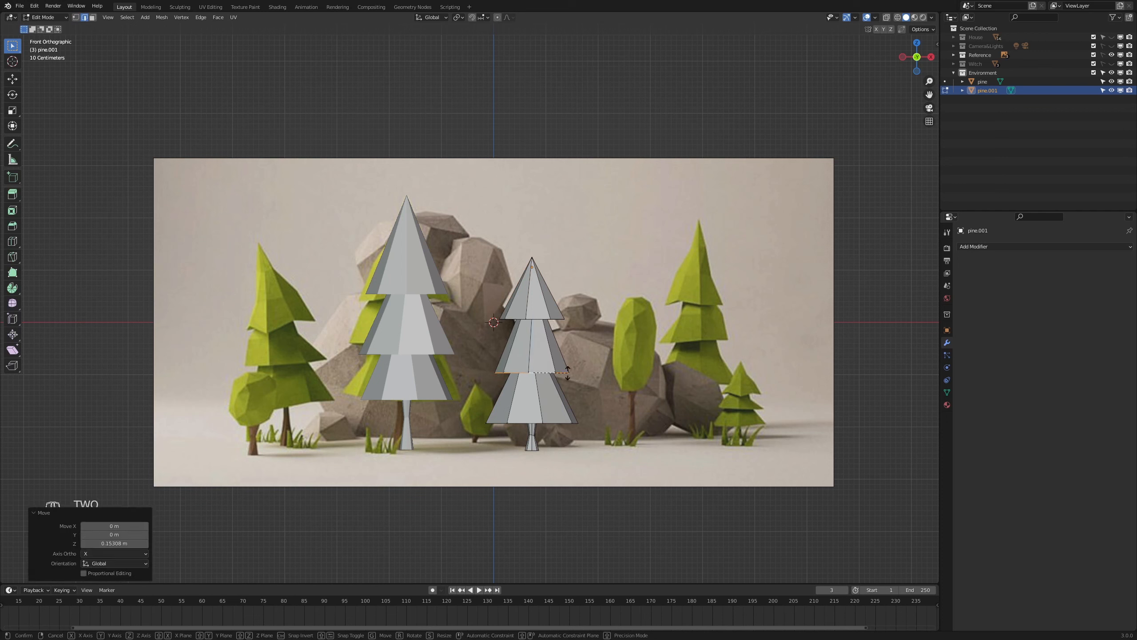
key(z)
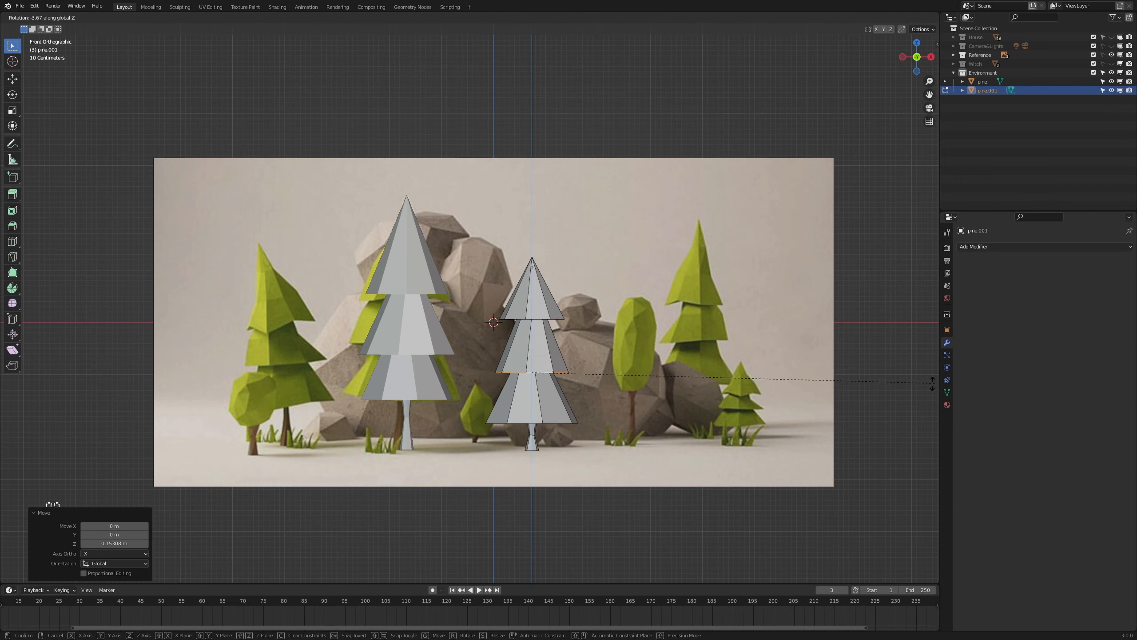
key(Escape)
scroll(677, 393, up, 2)
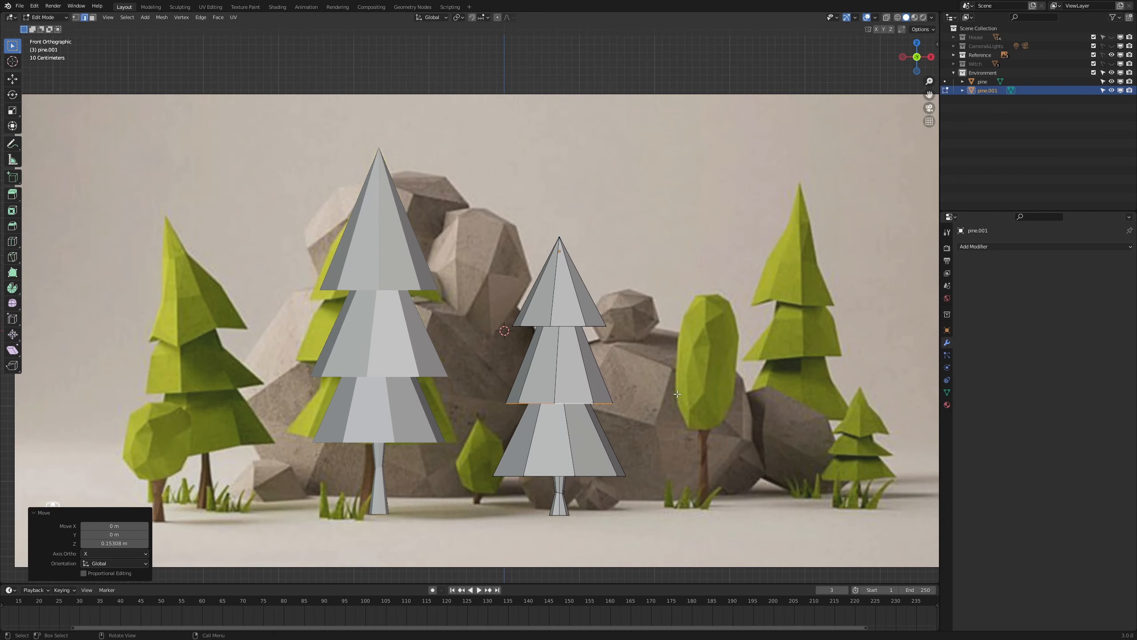
scroll(640, 271, down, 2)
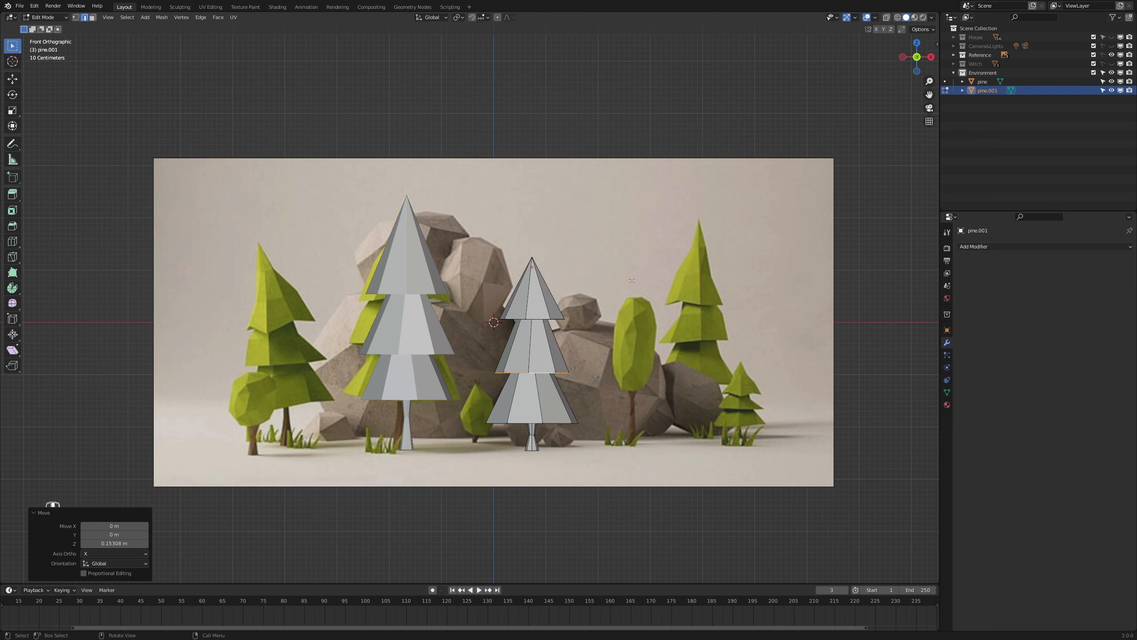
- With smooth proportional editing at size 2.853, move the tip vertex of the shorter pine about 0.08 m along X
key(1)
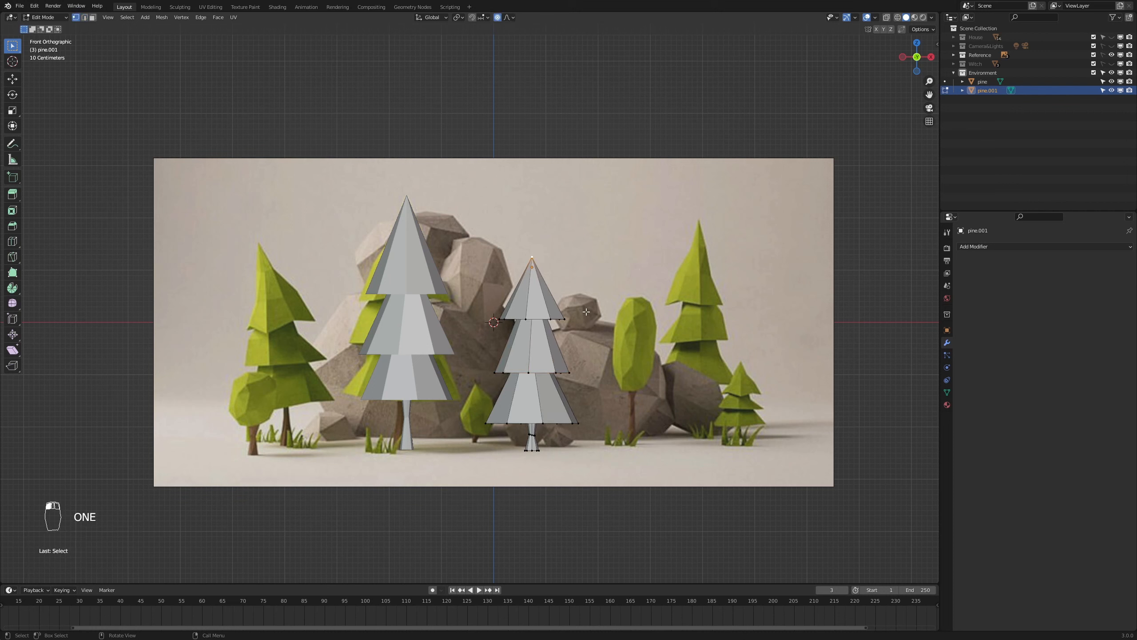
key(r)
scroll(588, 305, down, 3)
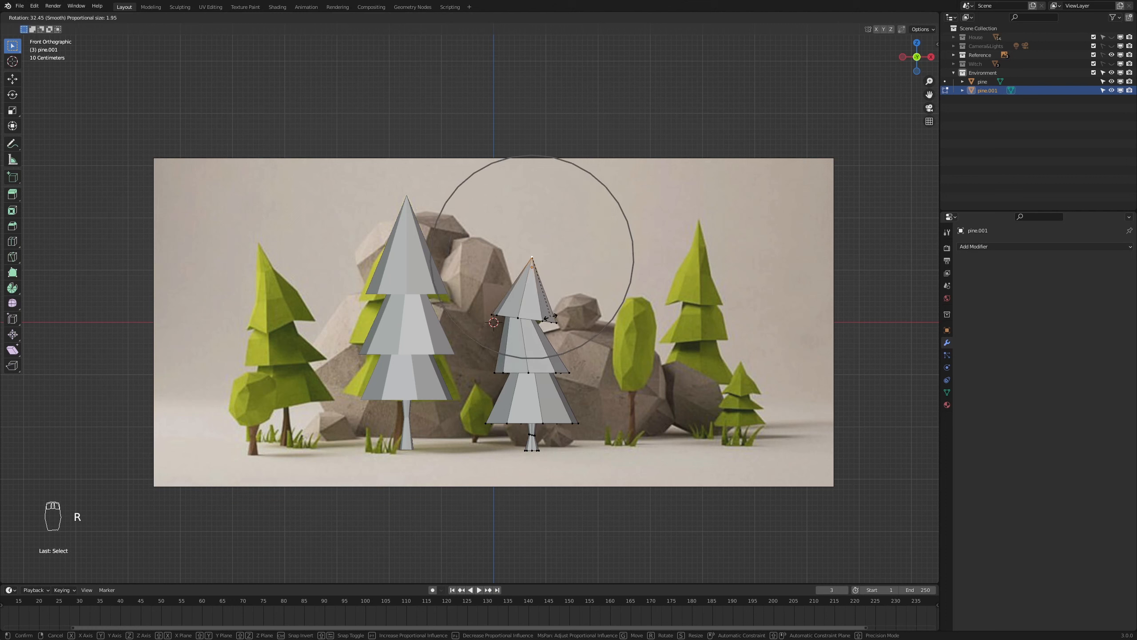
scroll(551, 318, up, 2)
scroll(551, 318, down, 6)
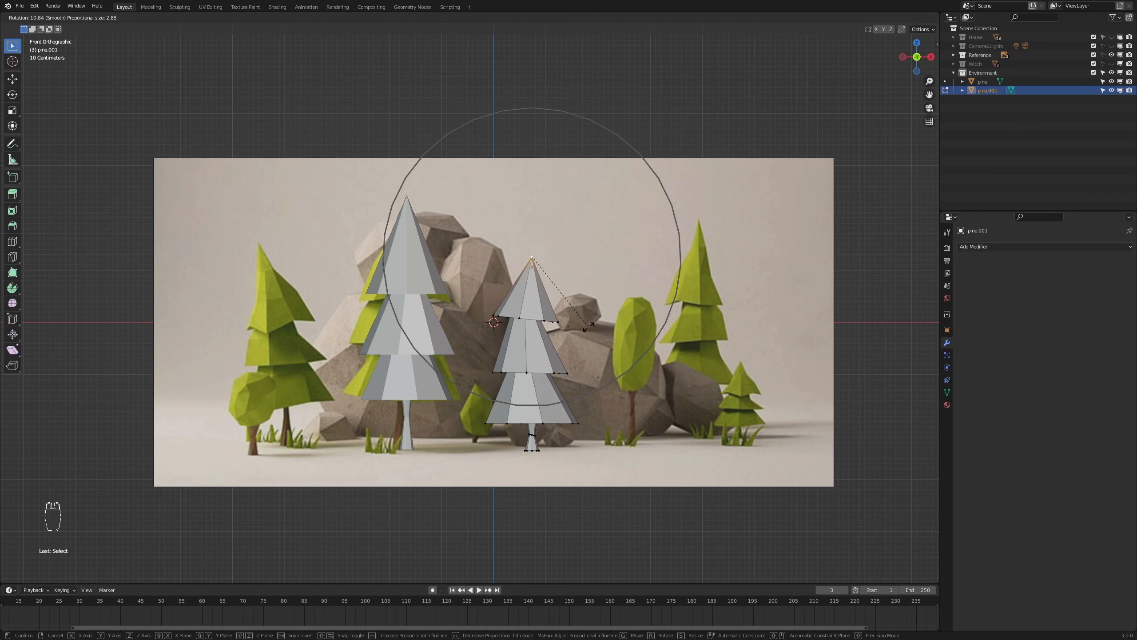
key(g)
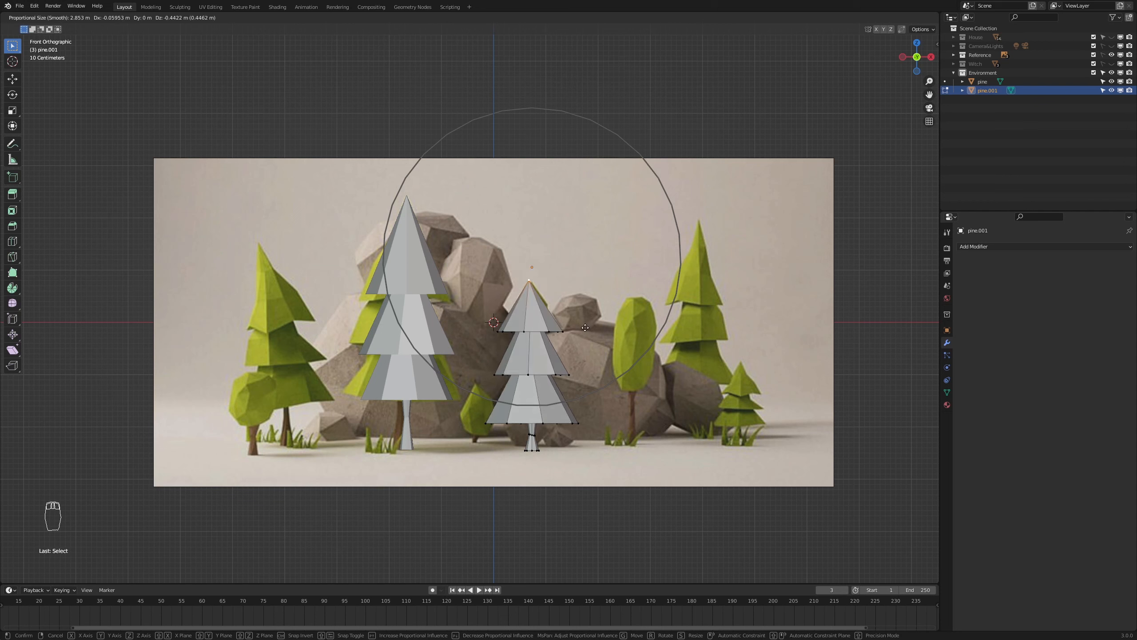
right_click(604, 305)
key(g)
key(x)
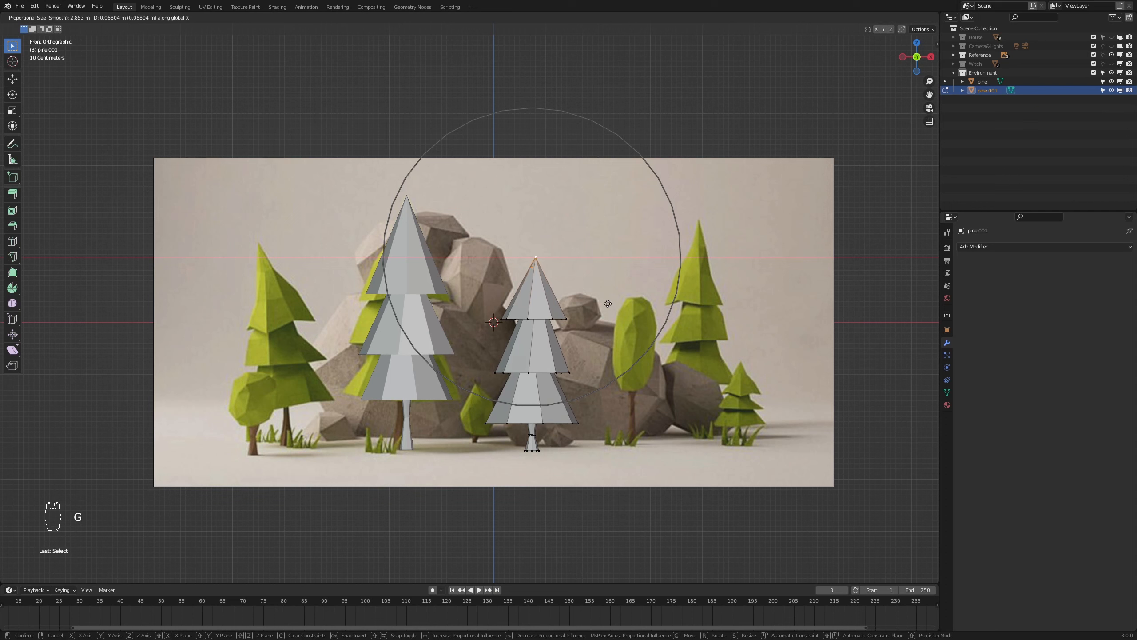
click(607, 303)
- Rotate the shorter pine's tip 18.5° in front view with proportional editing to tilt the upper tiers, and leave mesh editing
key(r)
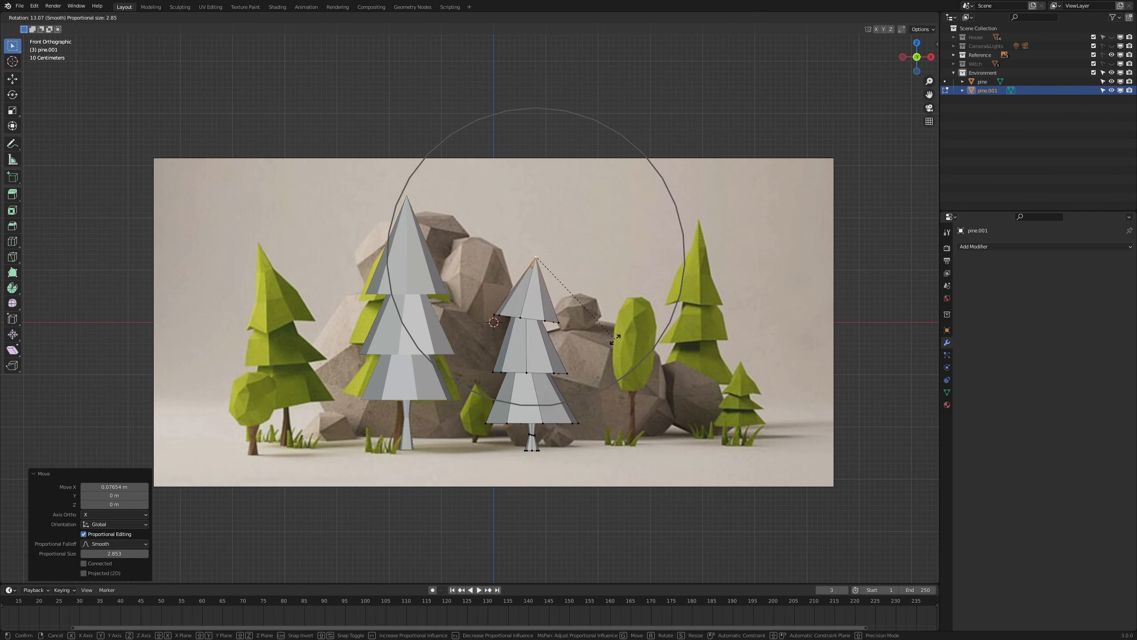
click(608, 348)
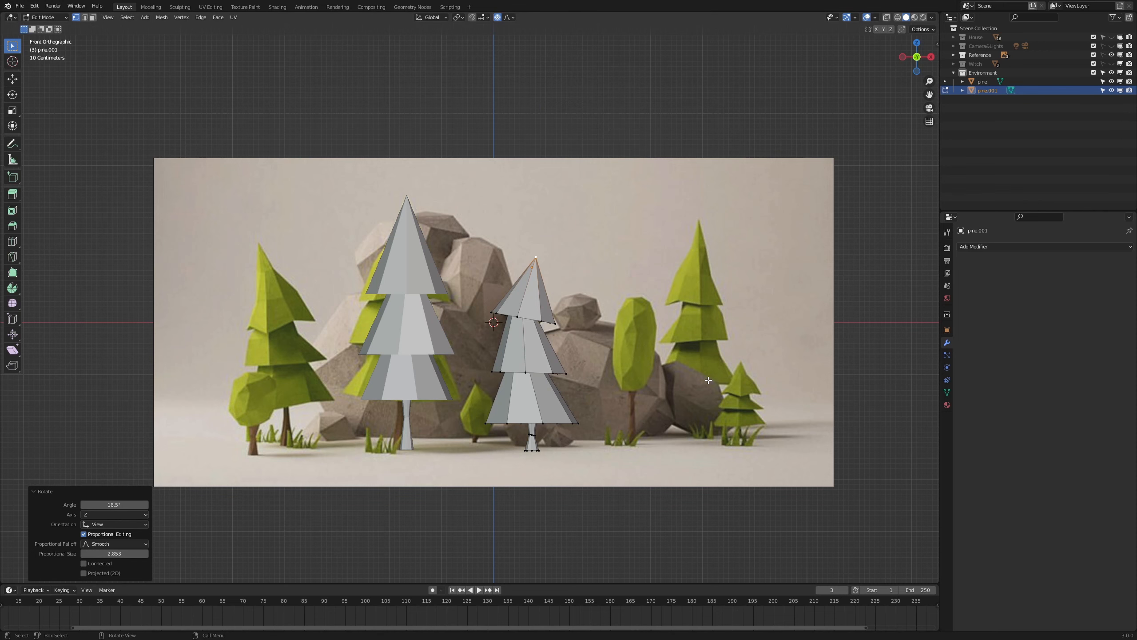
scroll(708, 380, down, 3)
scroll(678, 396, up, 3)
key(Tab)
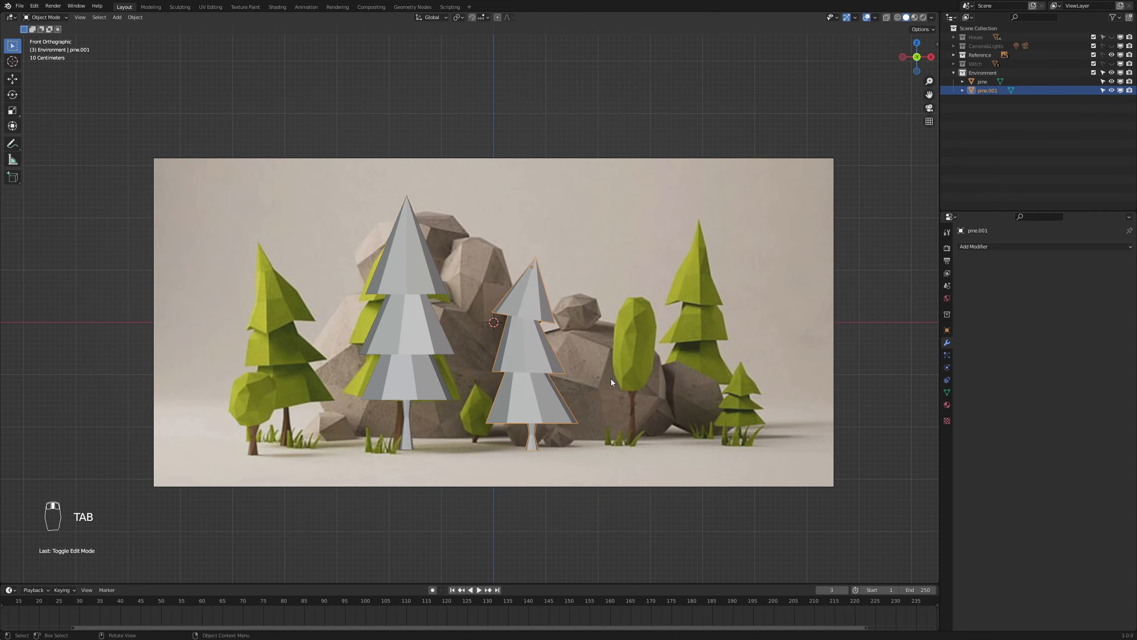
scroll(611, 379, down, 4)
scroll(611, 379, up, 1)
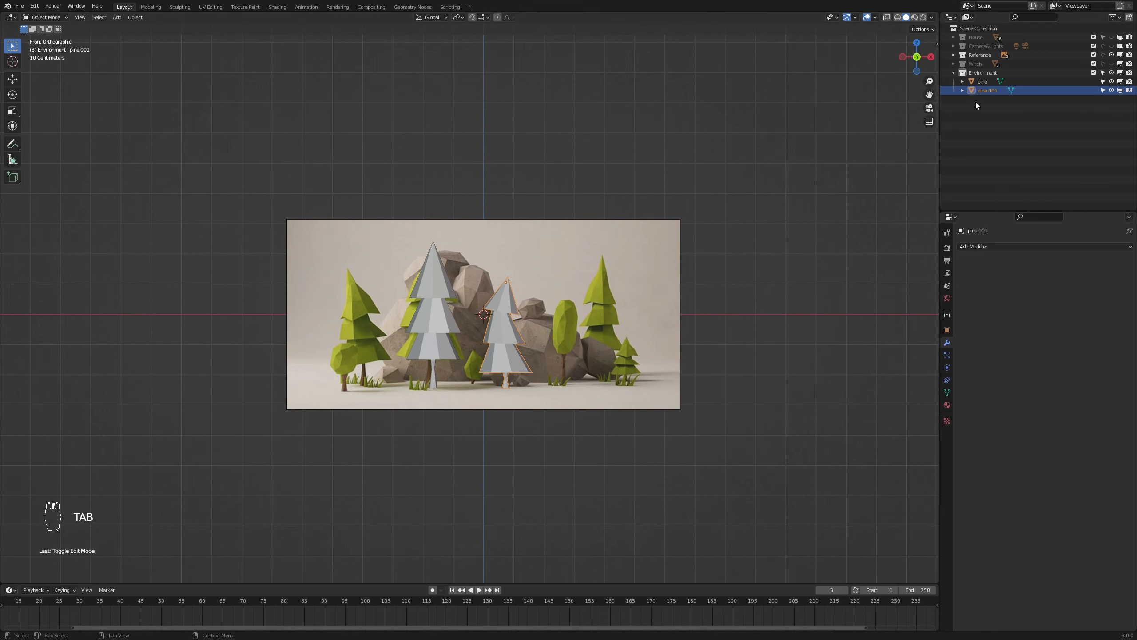
scroll(555, 420, up, 1)
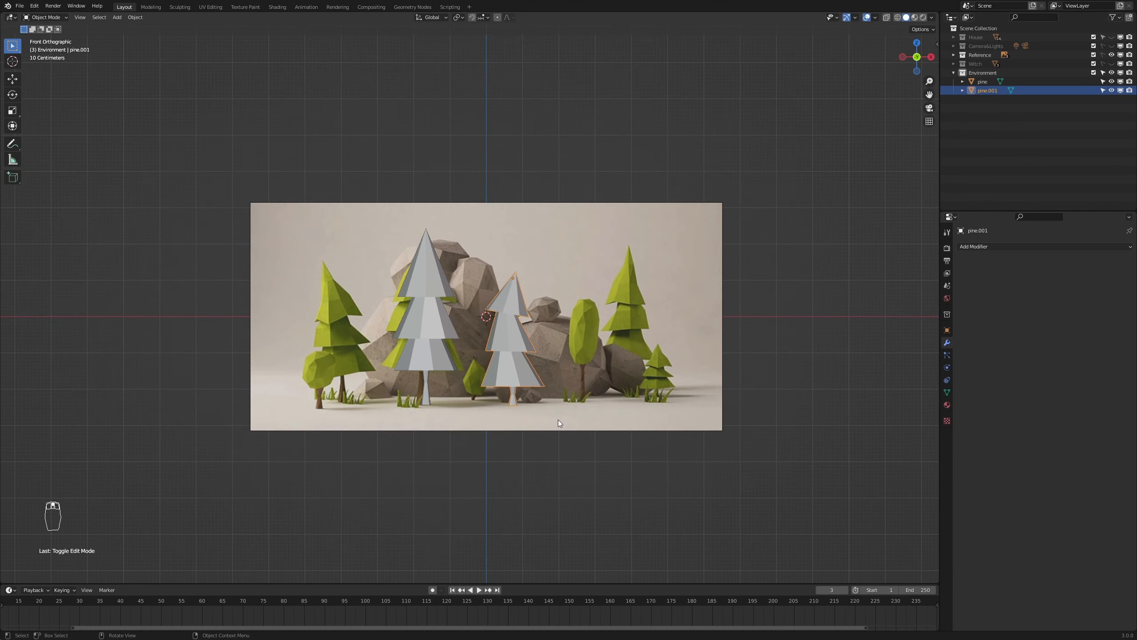
scroll(558, 423, up, 2)
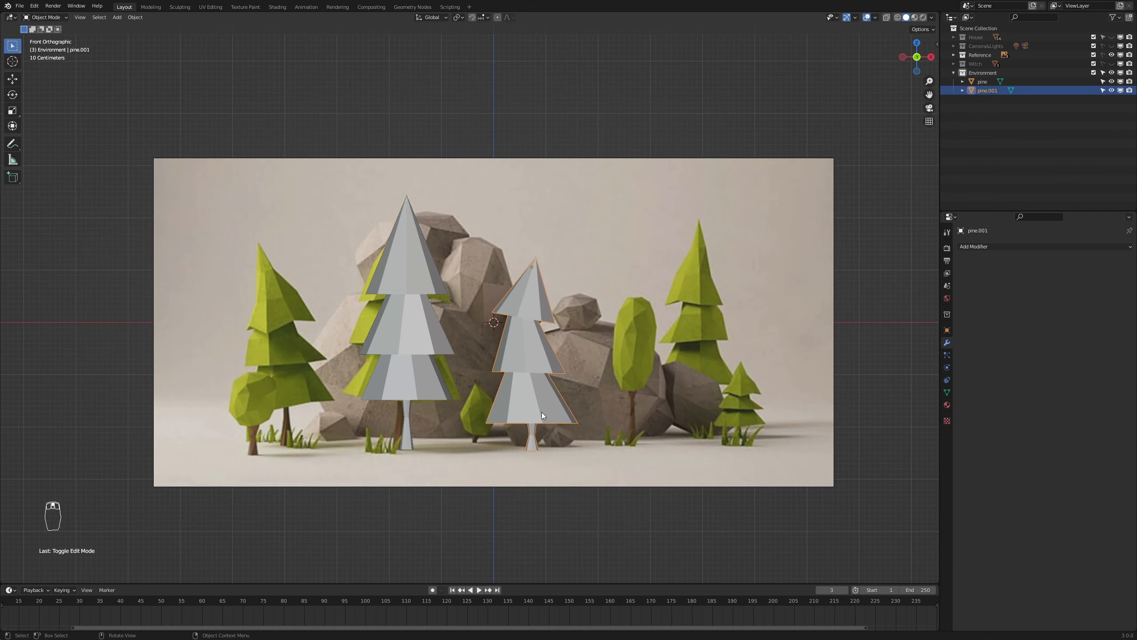
- Duplicate the first, taller pine and place the copy about 4.3 m away along X
click(396, 358)
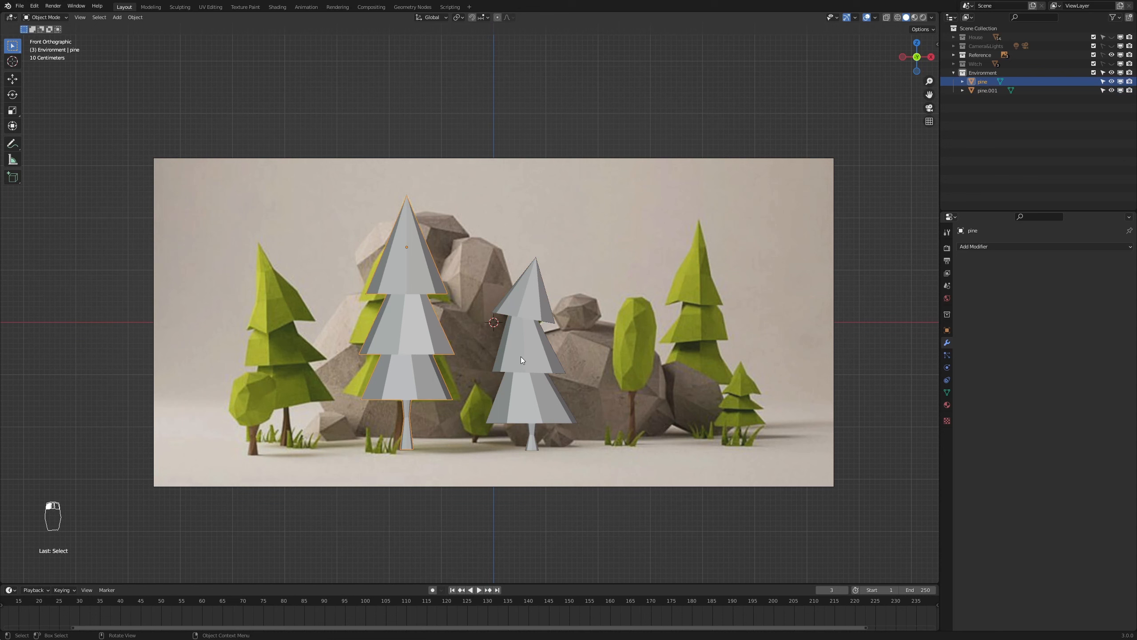
key(shift+d)
key(x)
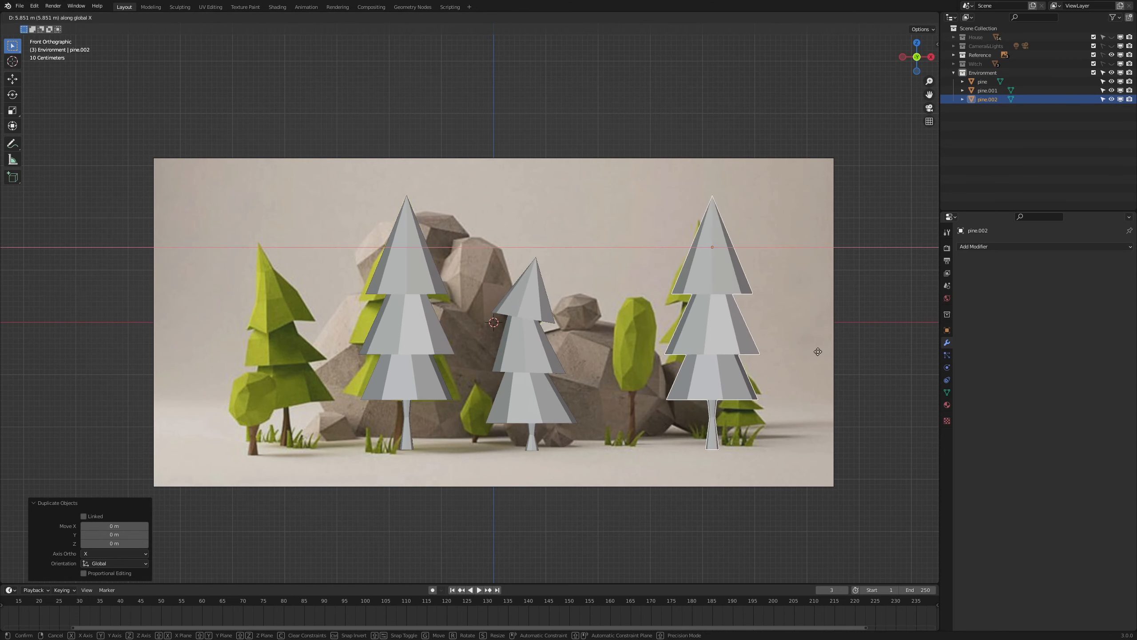
click(739, 358)
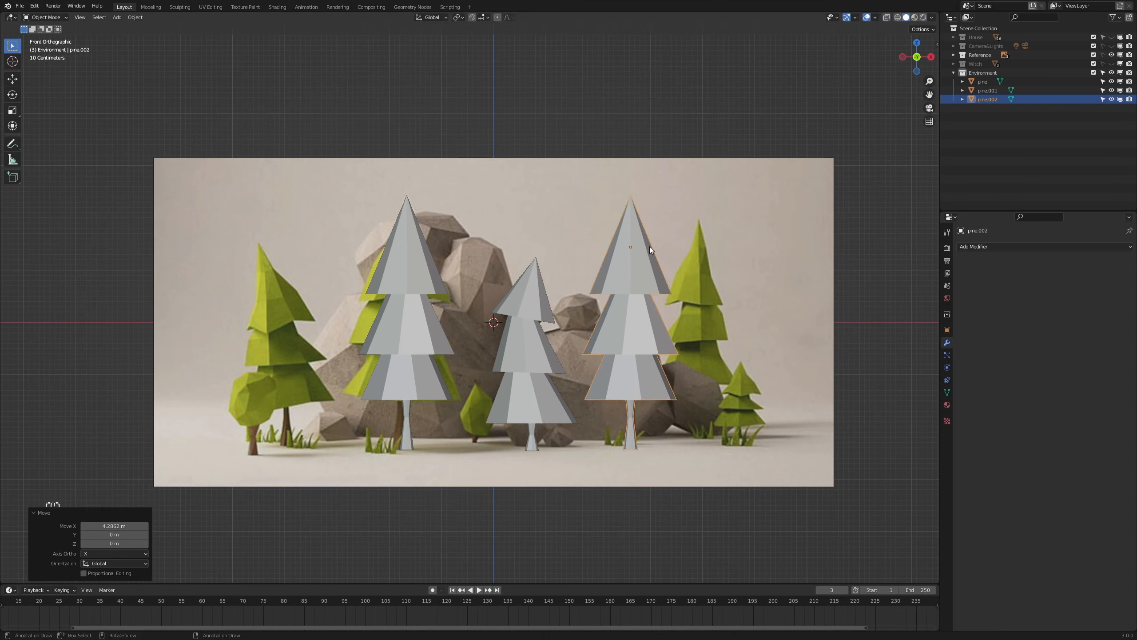
- Raise the new pine's whole mesh along Z until its origin sits at the trunk base, and lower the object about 3.85 m
key(Tab)
key(a)
key(a)
key(g)
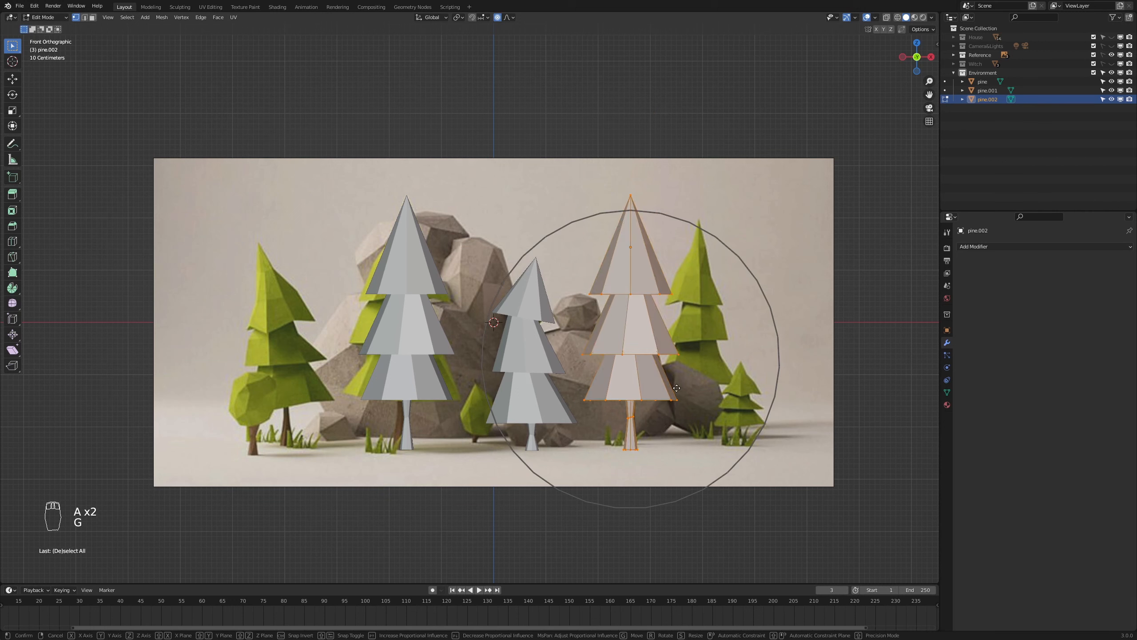
key(z)
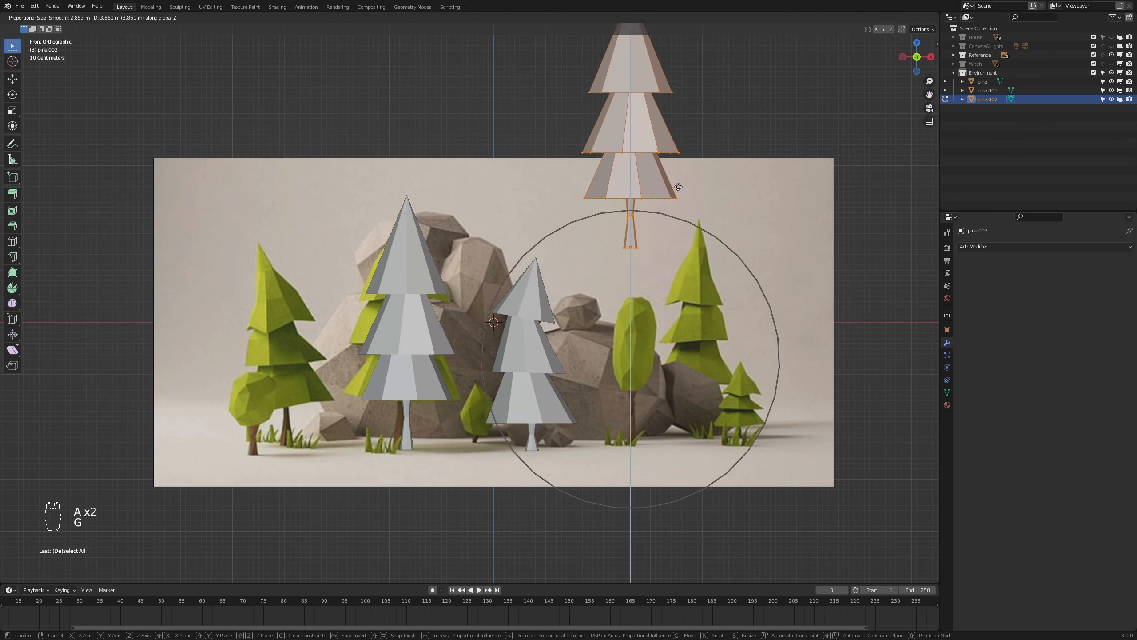
click(679, 187)
key(Tab)
key(g)
key(z)
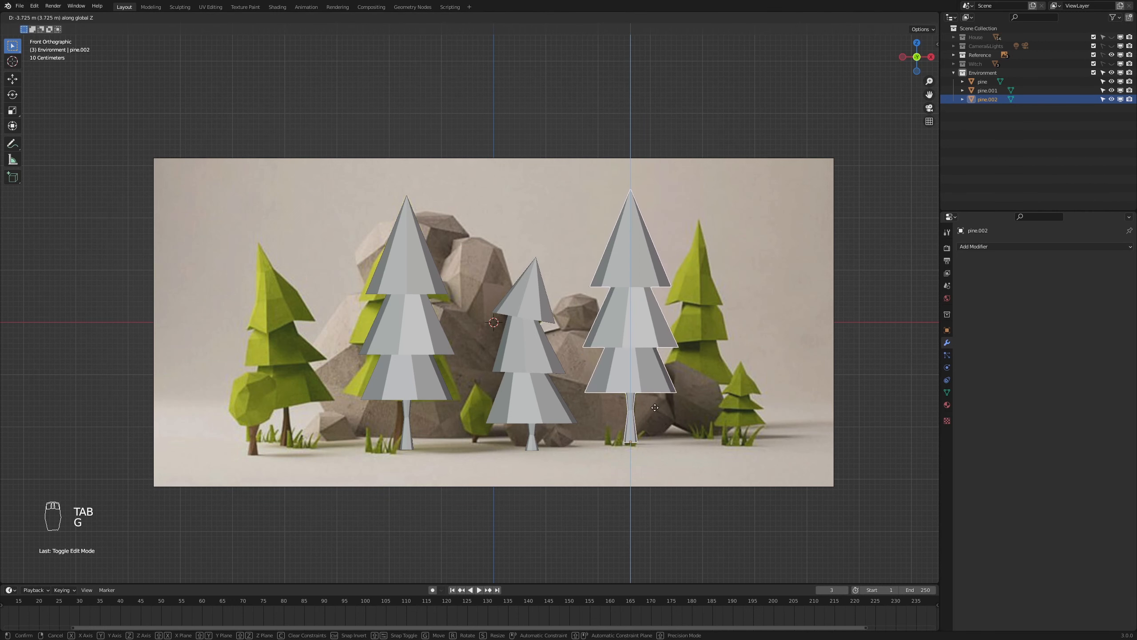
click(664, 417)
- Scale the new pine copy to about 0.69 along Z, 0.835 along X, and 0.661 uniformly
key(s)
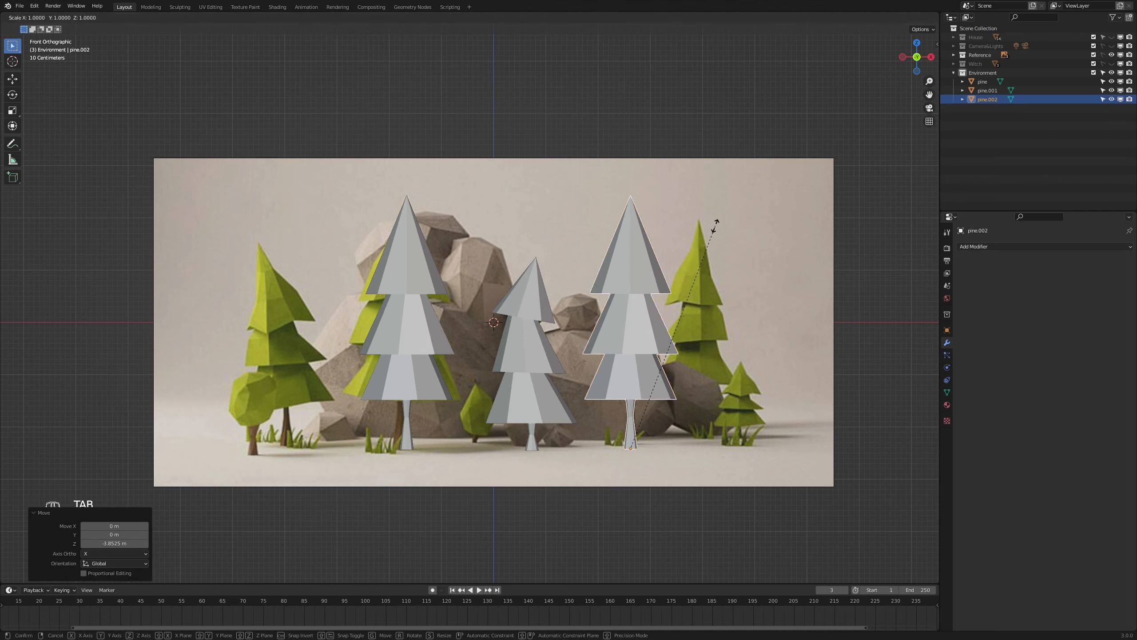
key(z)
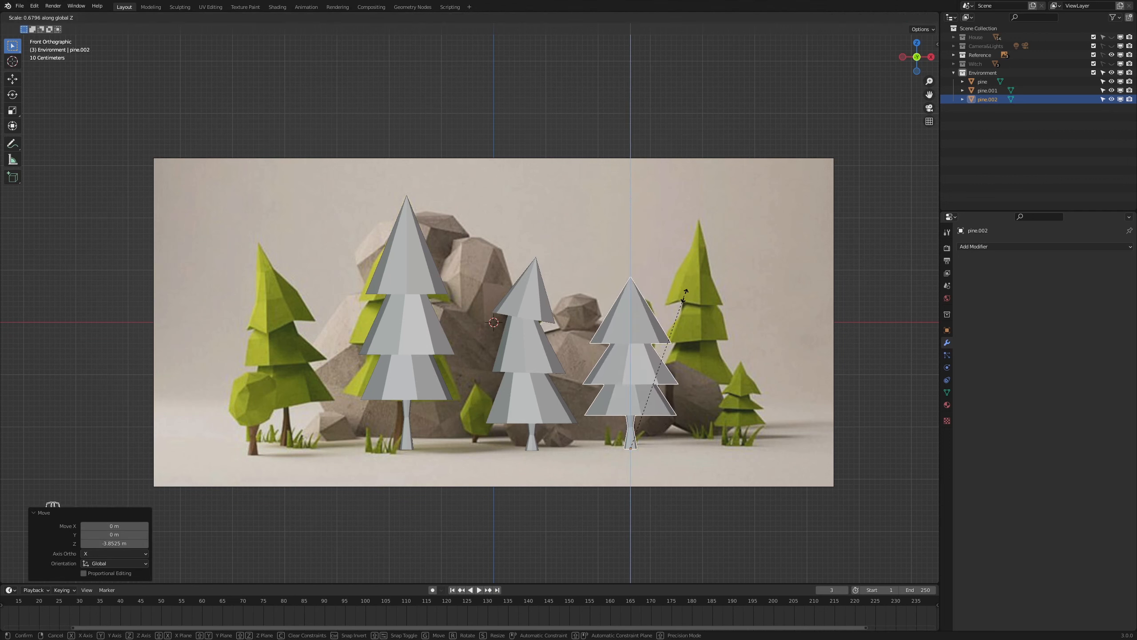
click(693, 295)
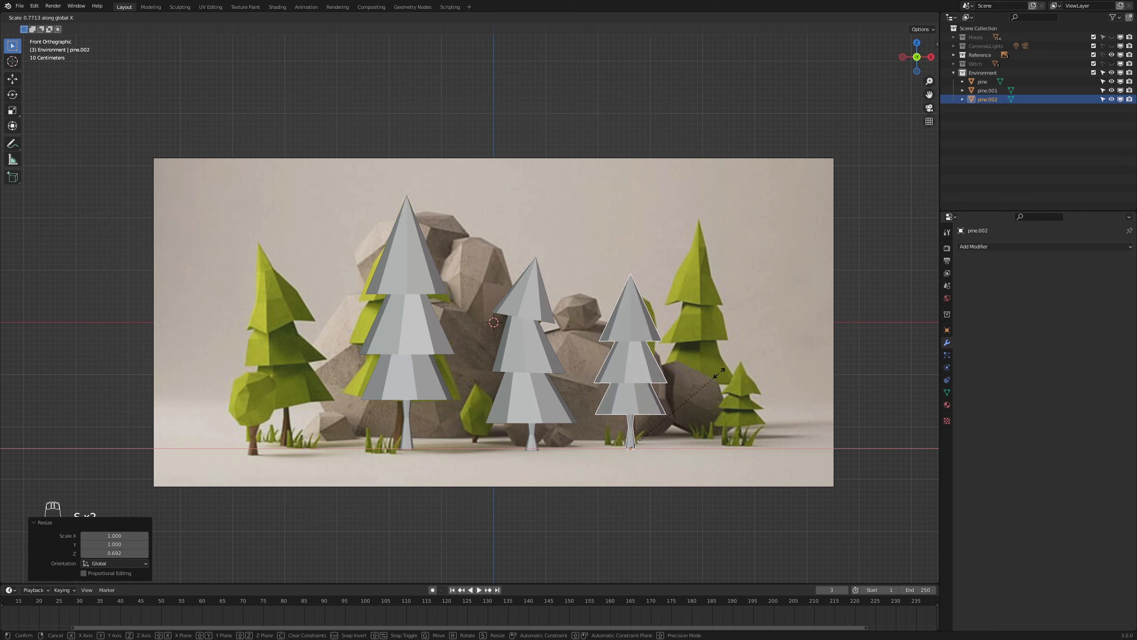
key(s)
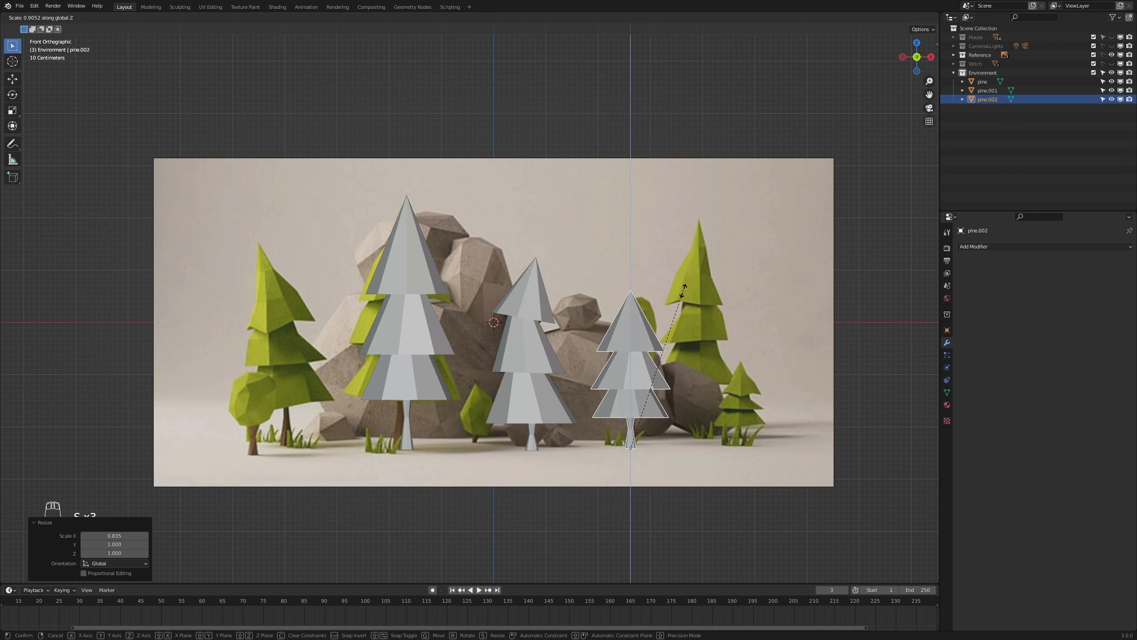
right_click(678, 316)
key(s)
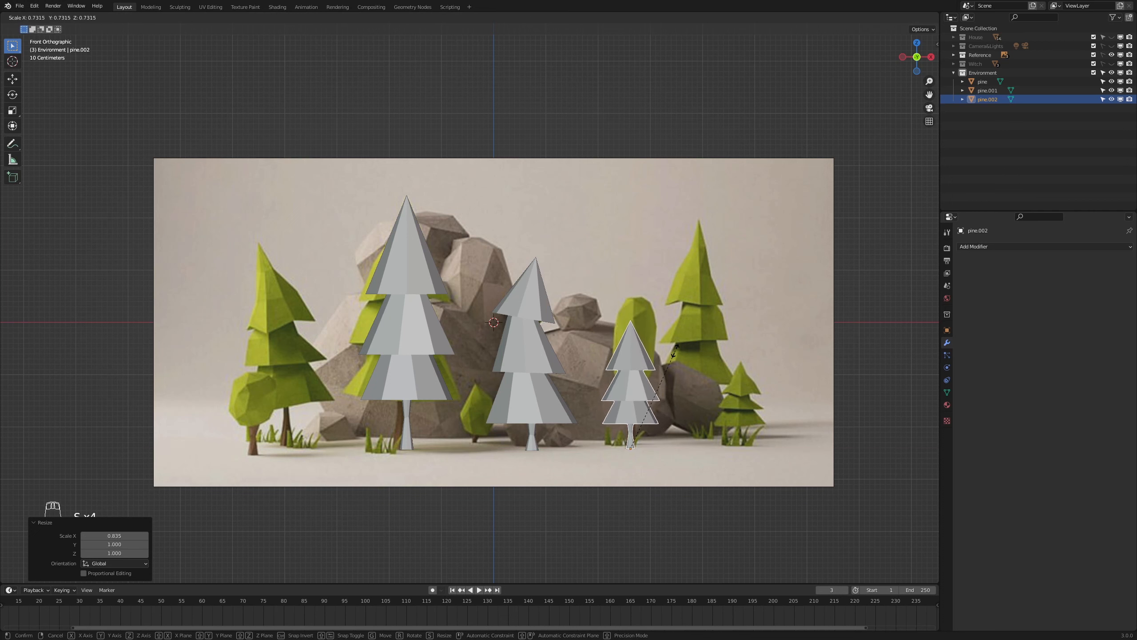
click(674, 362)
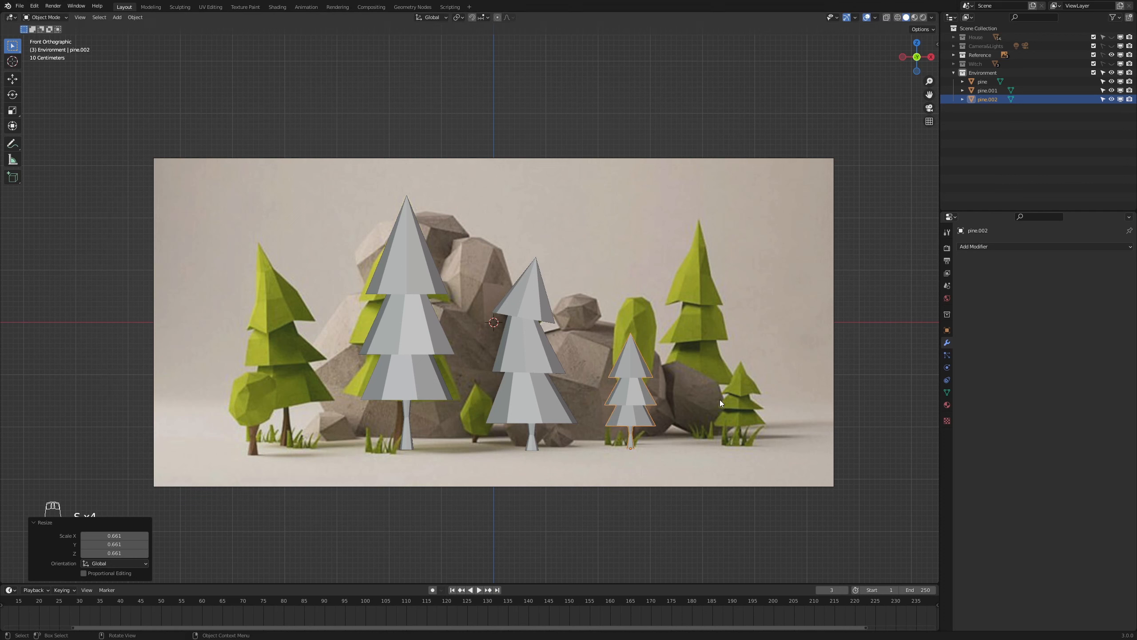
- Rotate the small pine 90° around the Z axis and scale it uniformly by 0.929
text(rz90)
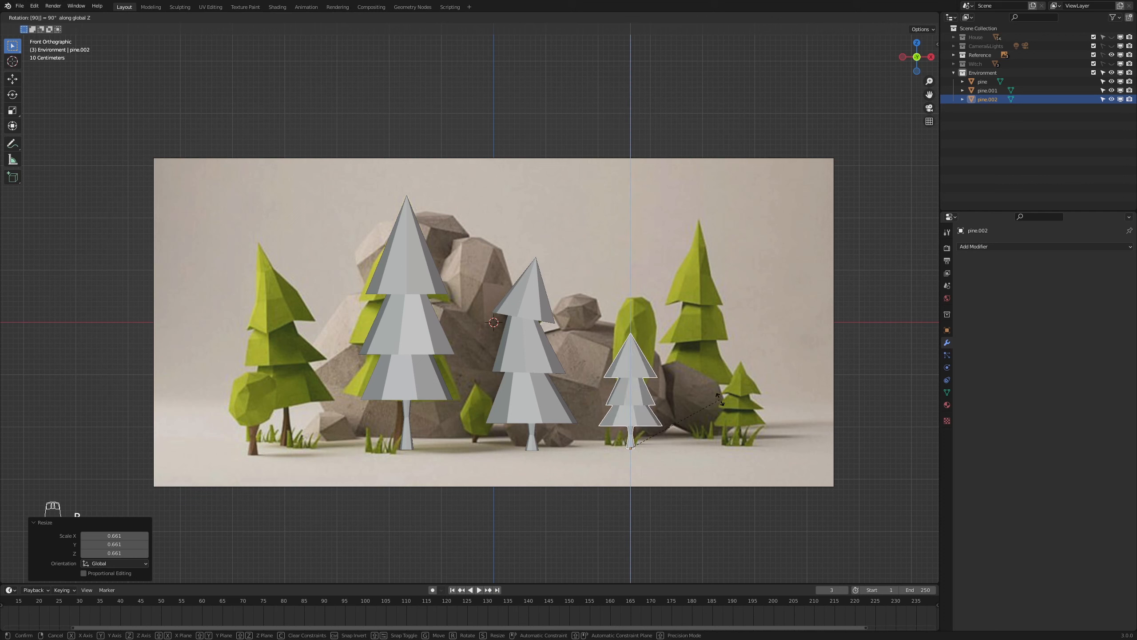
click(720, 400)
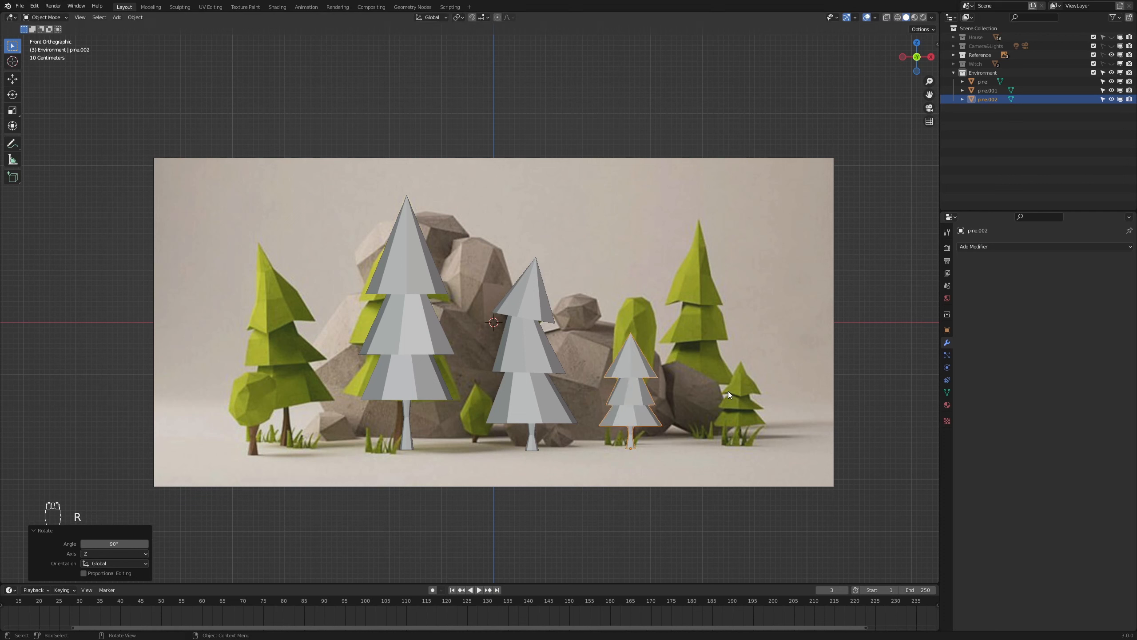
key(s)
click(722, 398)
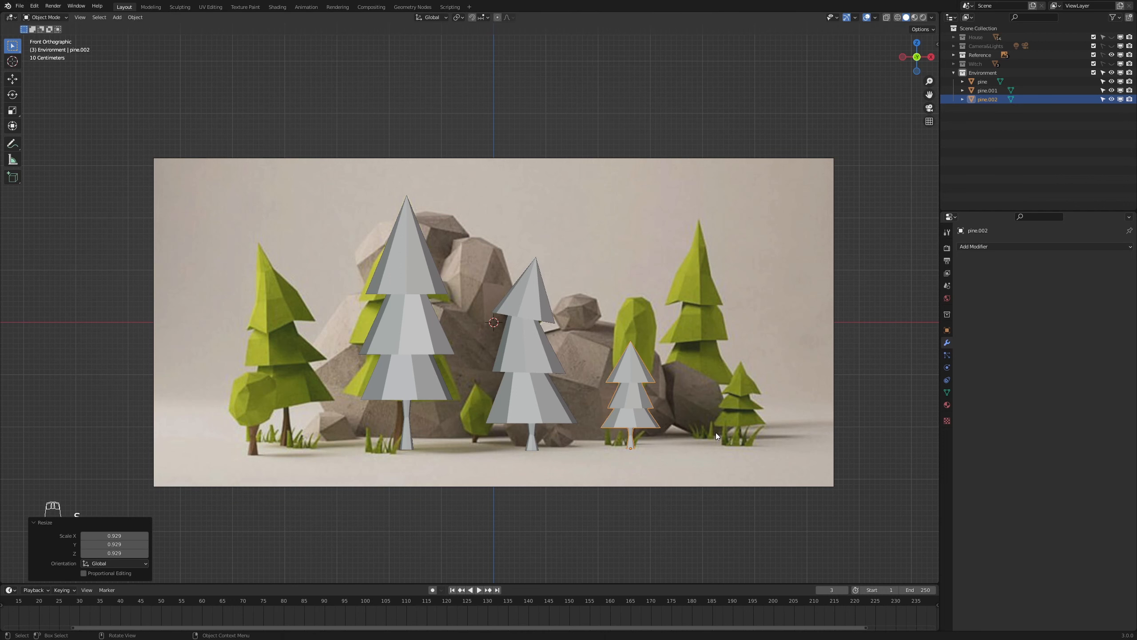
- Select all three pines and apply their scale
scroll(716, 435, down, 1)
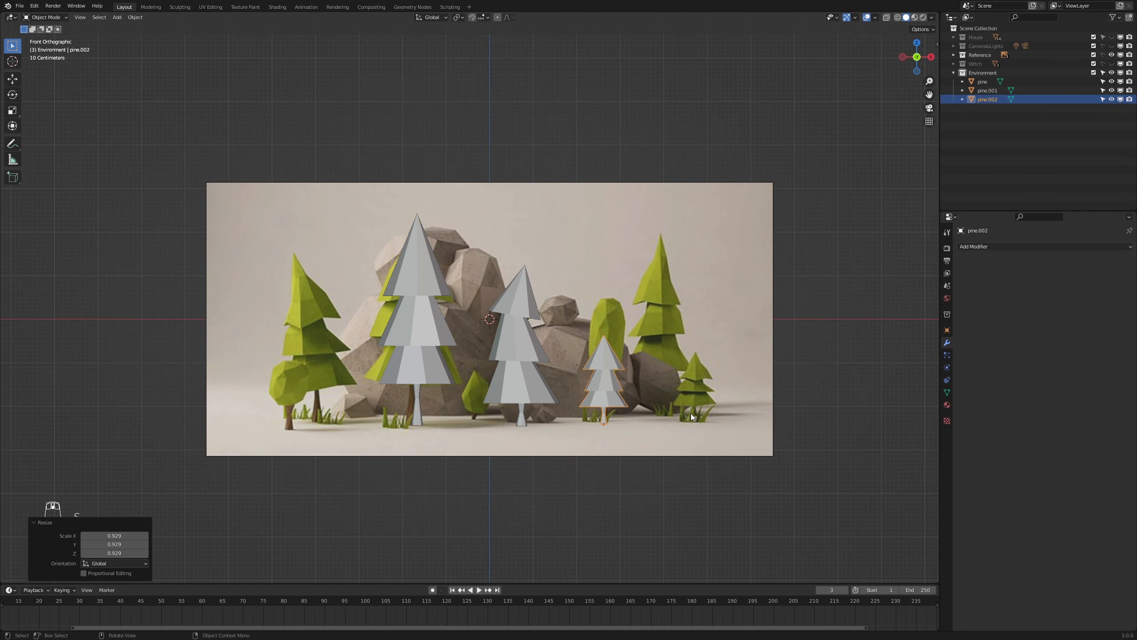
drag(670, 381, 311, 428)
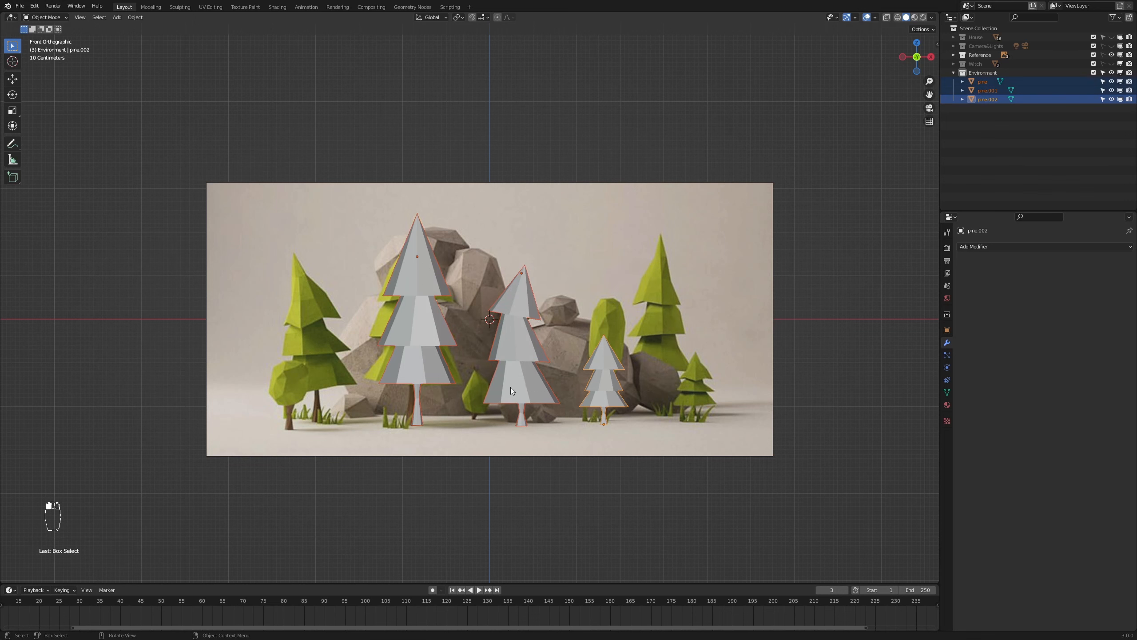
key(ctrl+a)
click(476, 401)
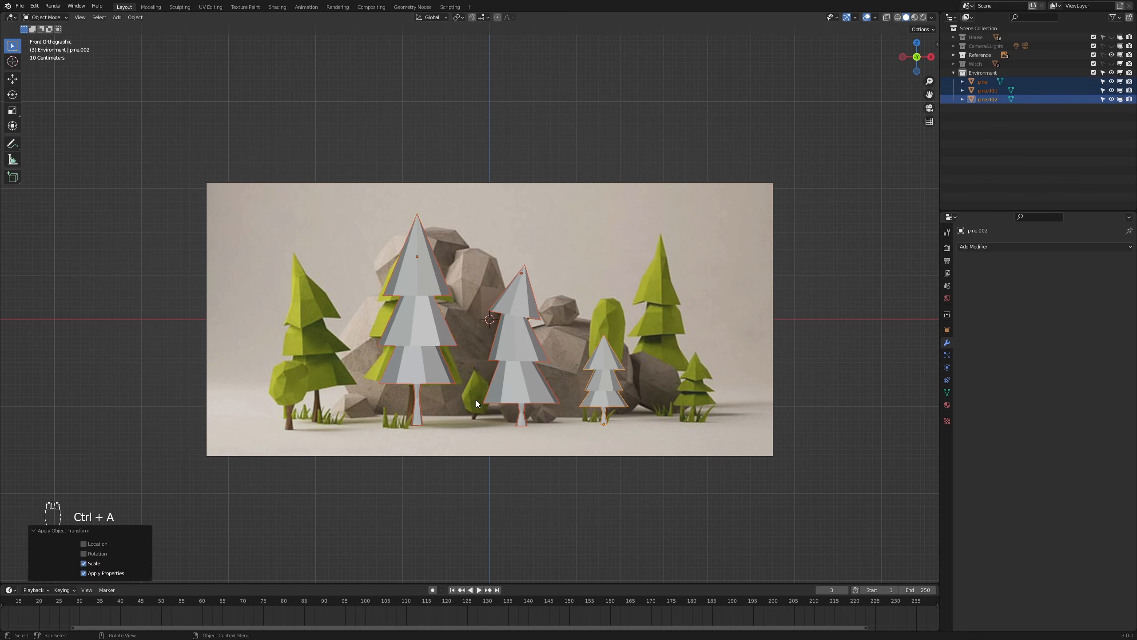
key(ctrl+a)
click(453, 388)
- Move all three pines together about 9.7 m along negative X, beside the reference image
click(624, 422)
drag(660, 288, 366, 426)
scroll(591, 414, down, 2)
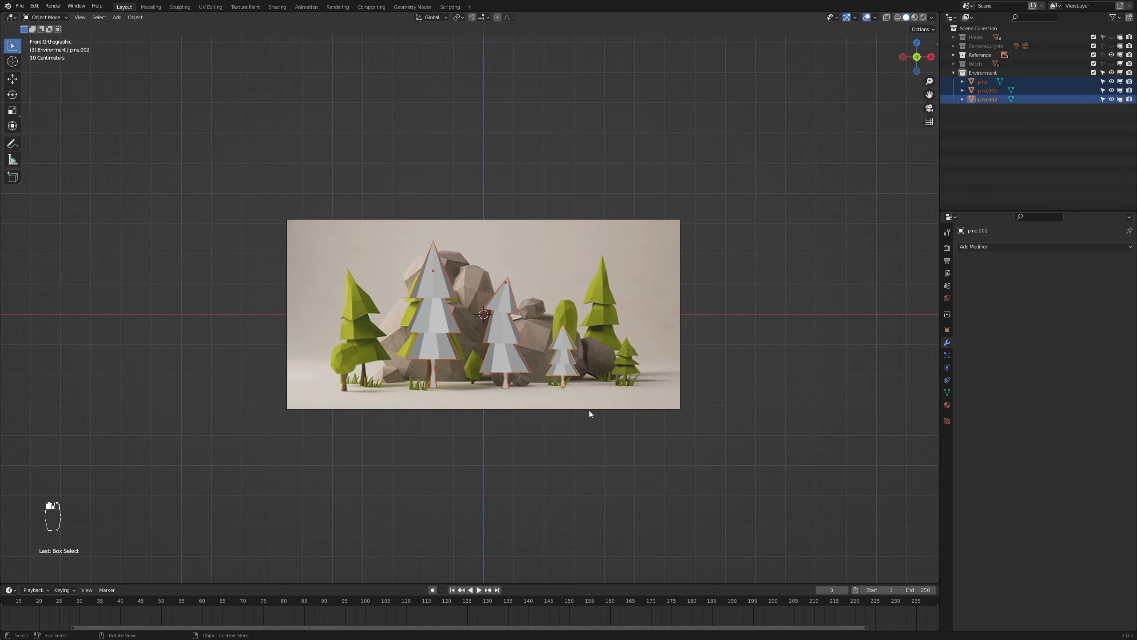
key(g)
key(x)
click(302, 397)
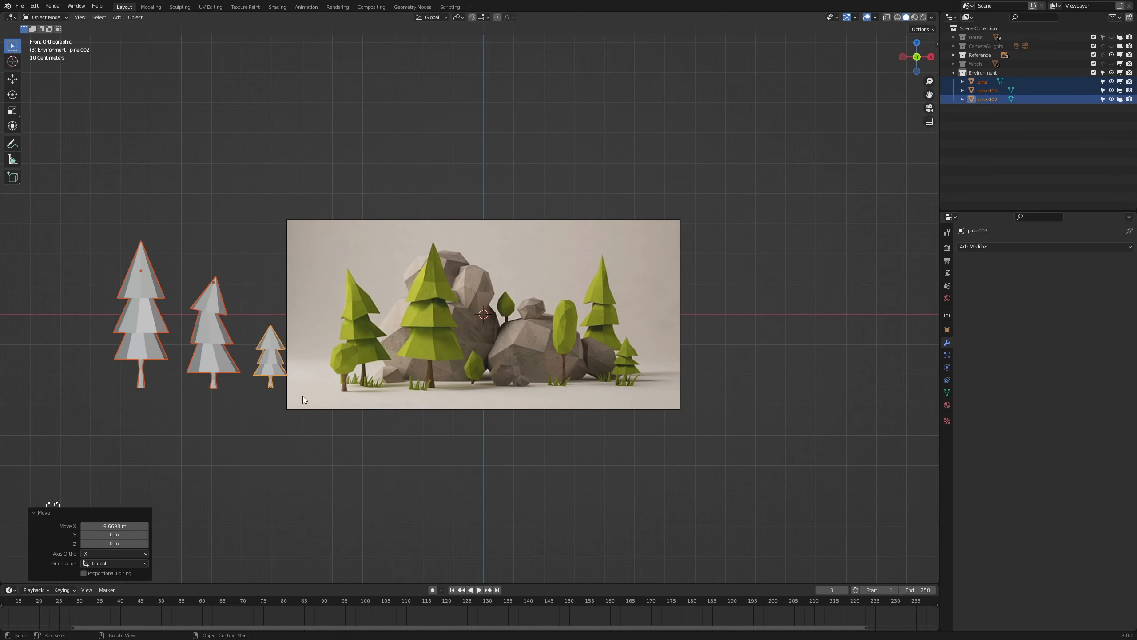
- Add an ico sphere with 2 subdivisions and a 1 m radius at the world origin
scroll(466, 435, up, 3)
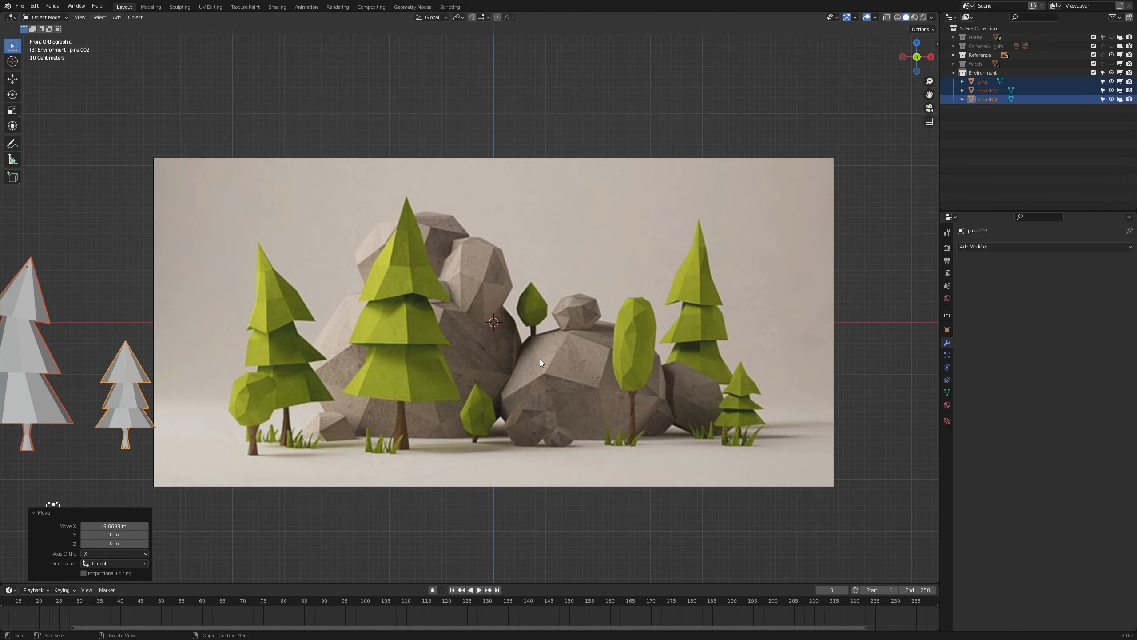
key(shift+a)
mouse_move(553, 389)
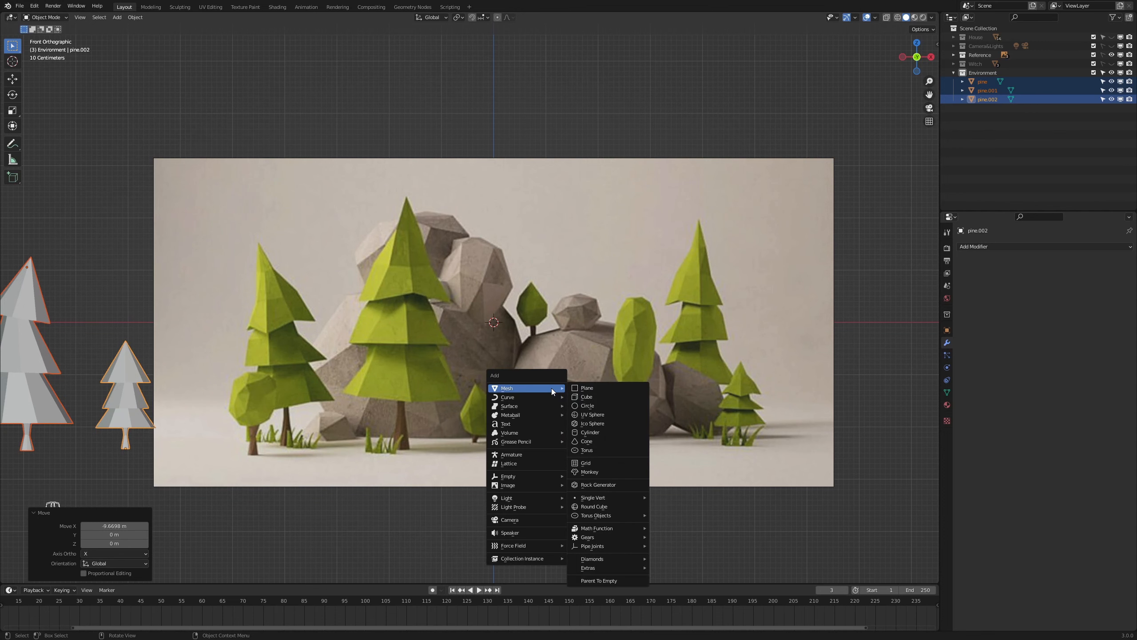
click(613, 423)
- Scale the ico sphere to 0.44 and move it -0.326 m in X and about -1.72 m in Z over the small bush
scroll(586, 423, up, 1)
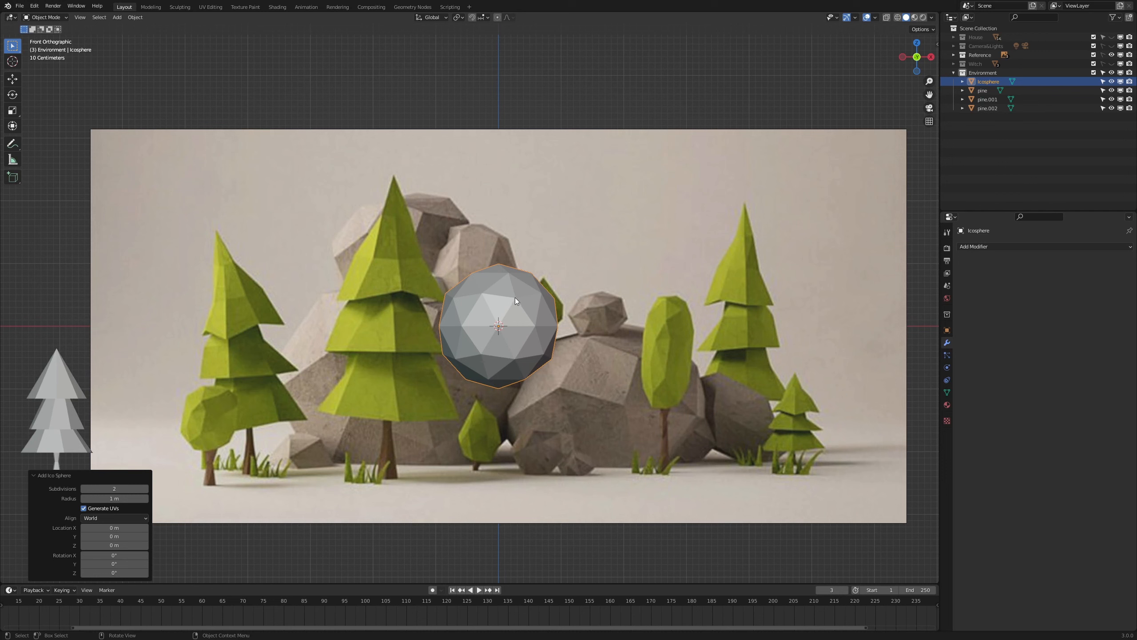
key(s)
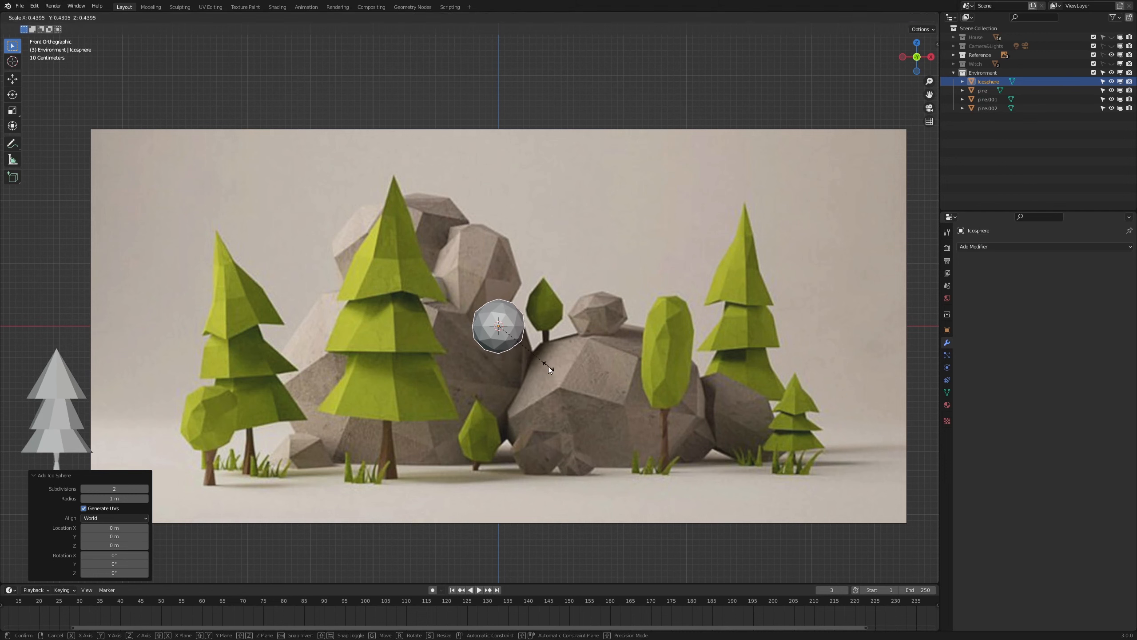
click(550, 369)
key(g)
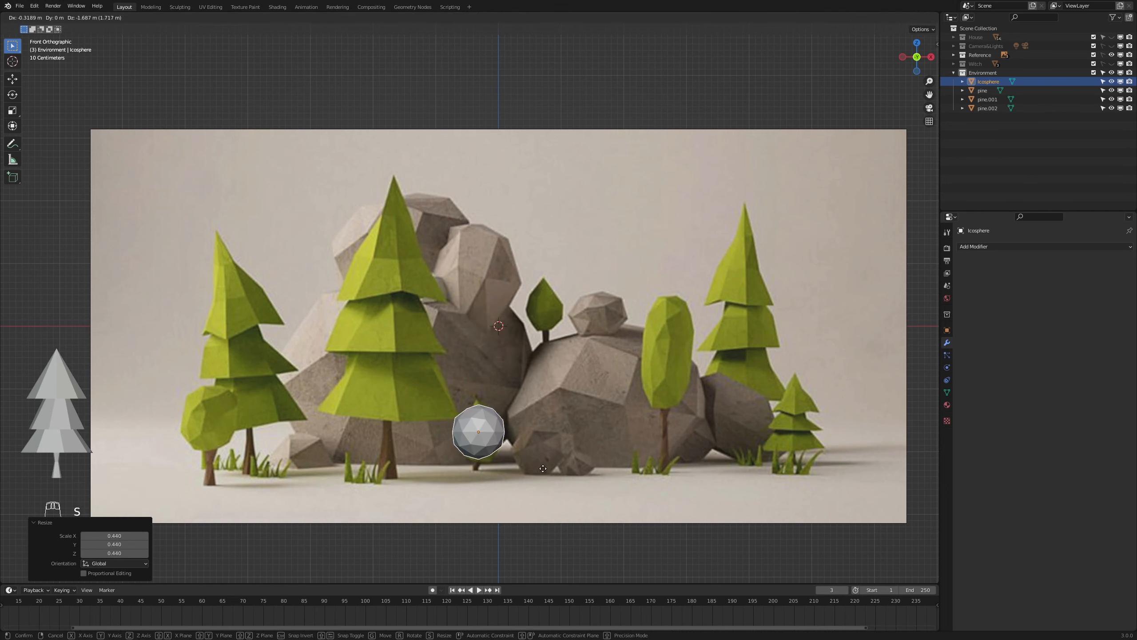
click(545, 474)
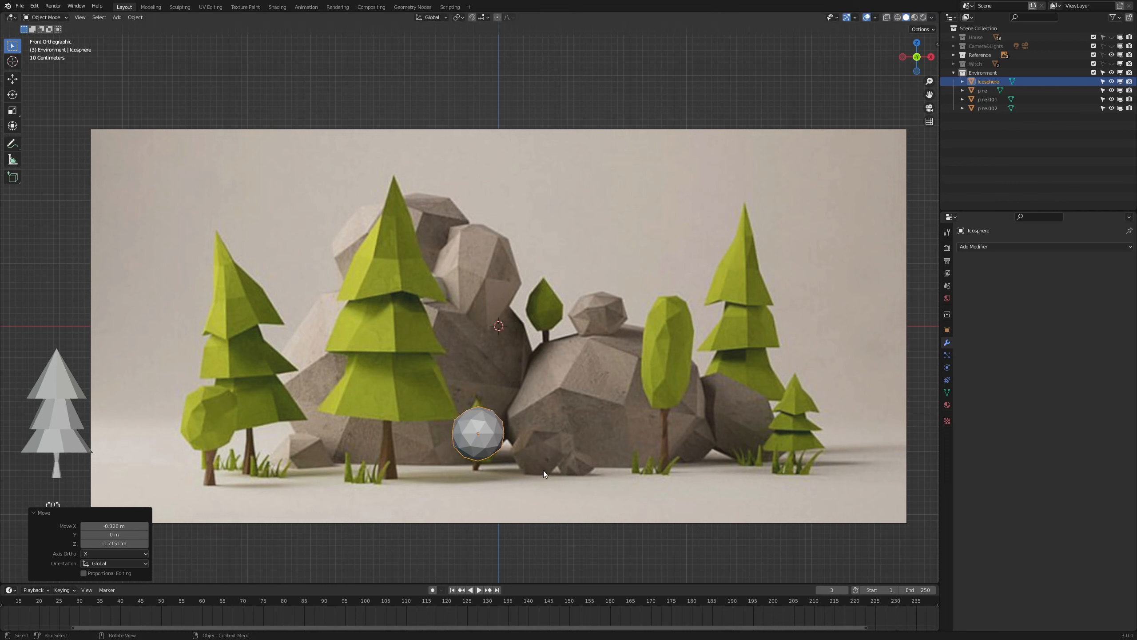
- Raise the ico sphere's top vertex about 0.347 m along Z using smooth proportional editing at size 0.621
key(Tab)
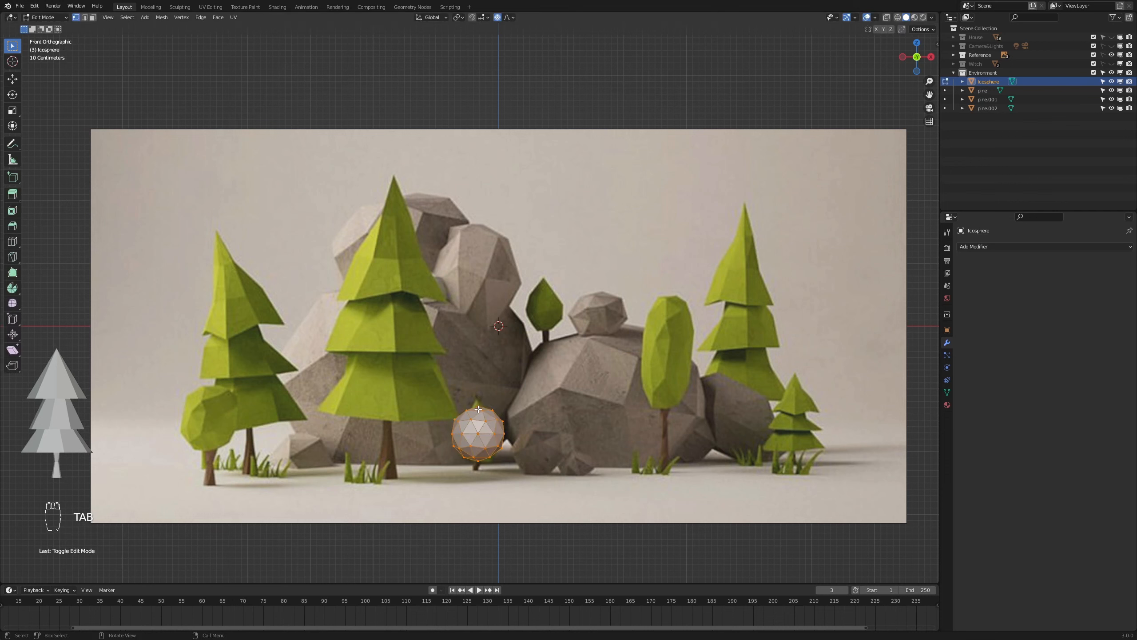
click(478, 406)
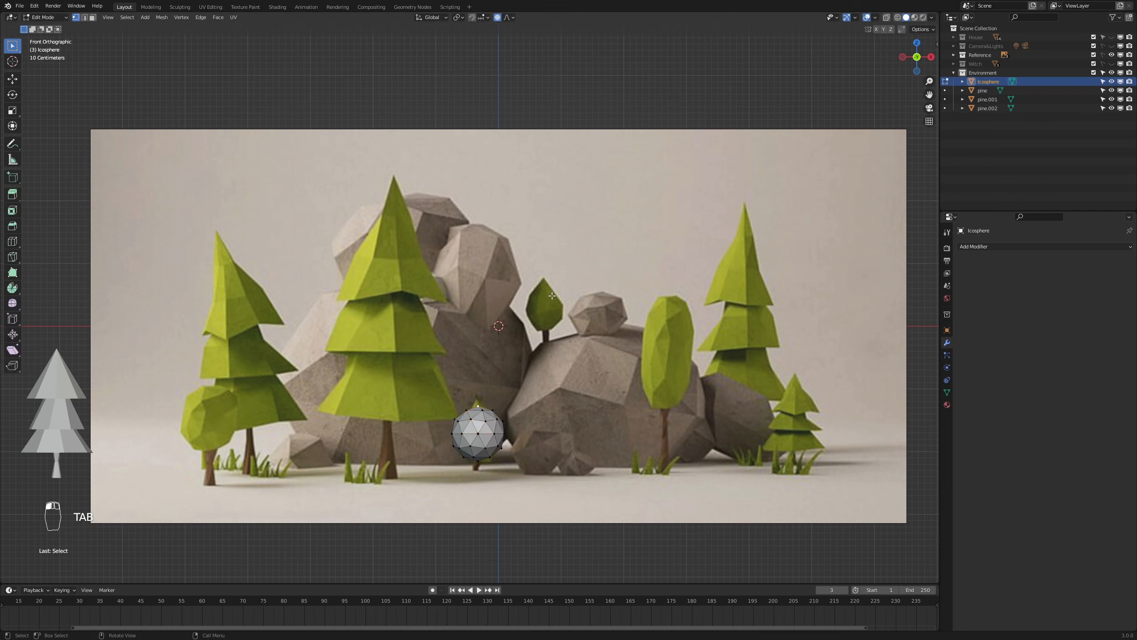
key(g)
scroll(542, 365, up, 5)
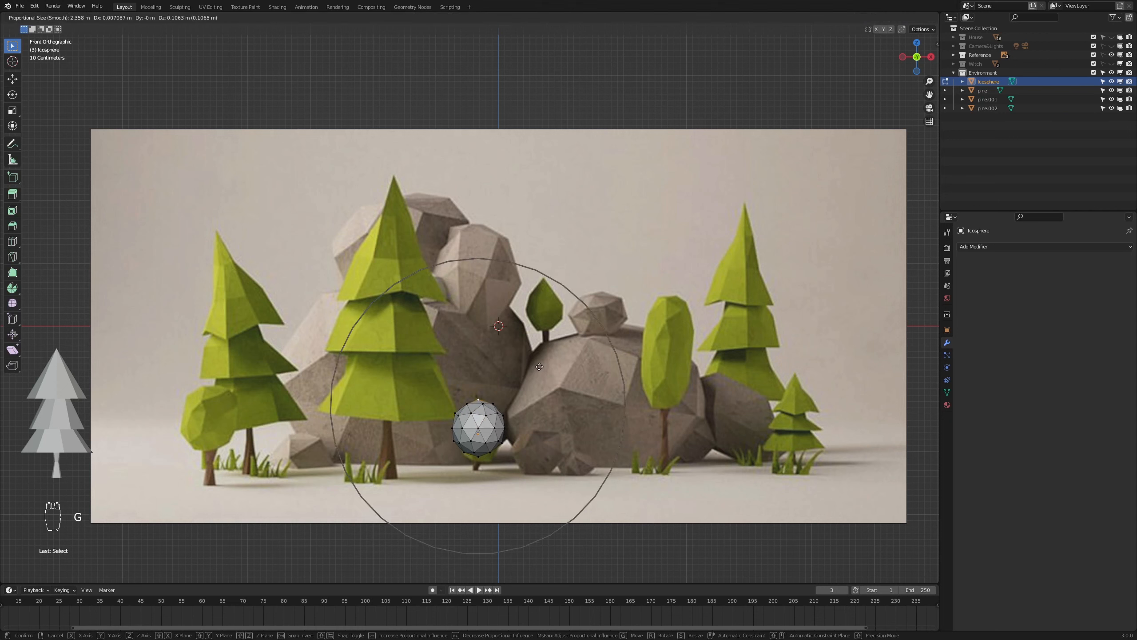
scroll(539, 366, up, 10)
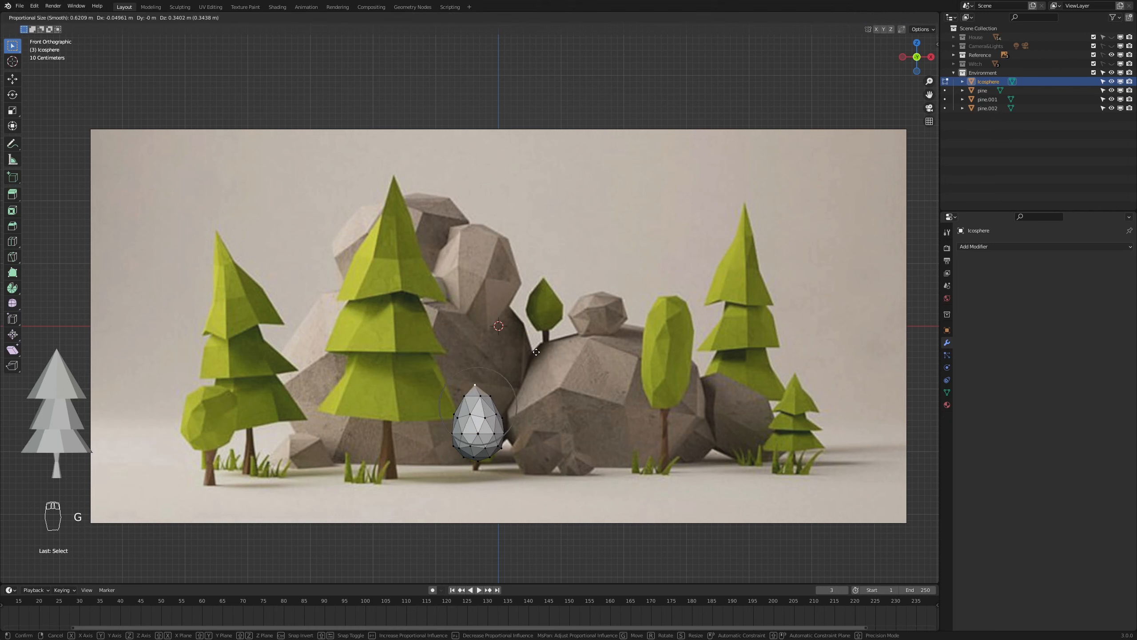
key(z)
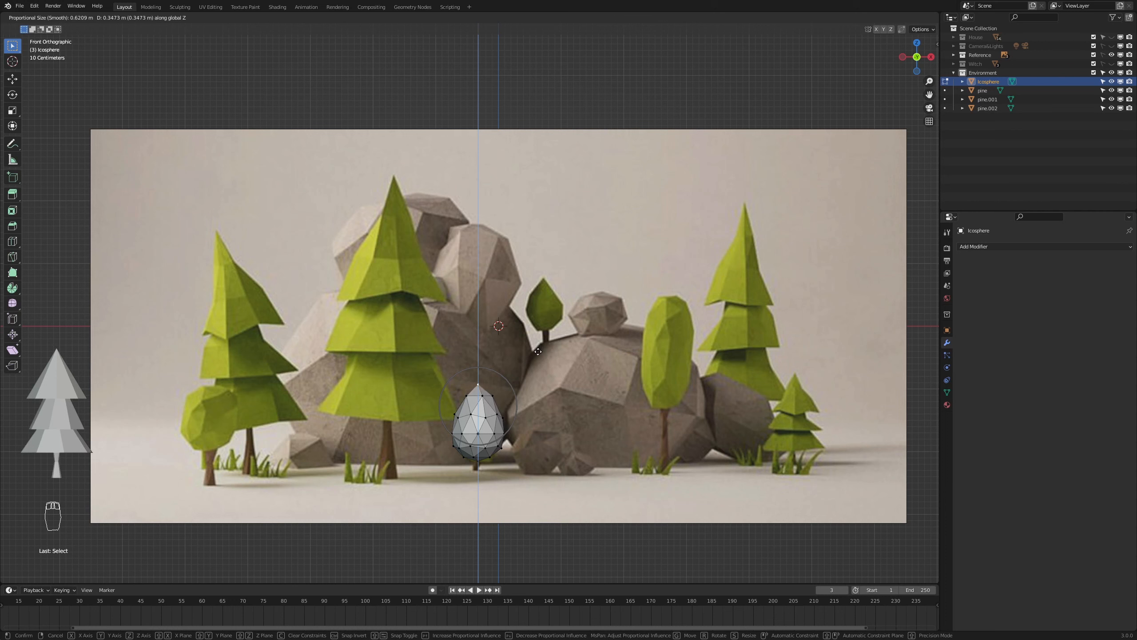
click(538, 352)
- Rotate the bush crown's tip 14.4° in front view with smooth proportional editing at size 1
key(r)
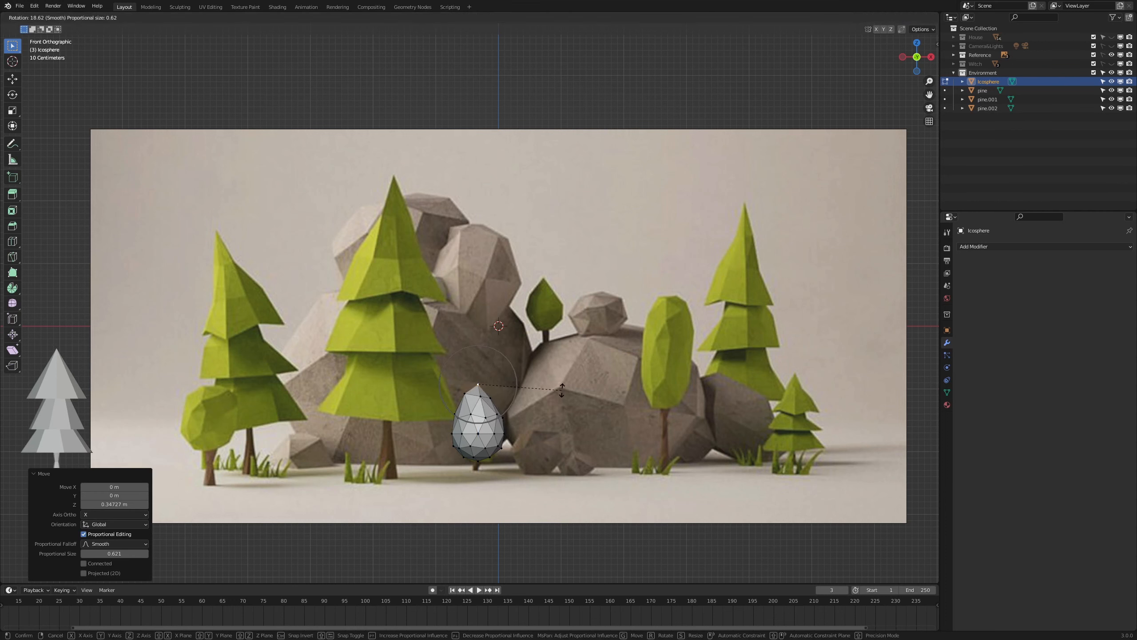
scroll(561, 389, down, 5)
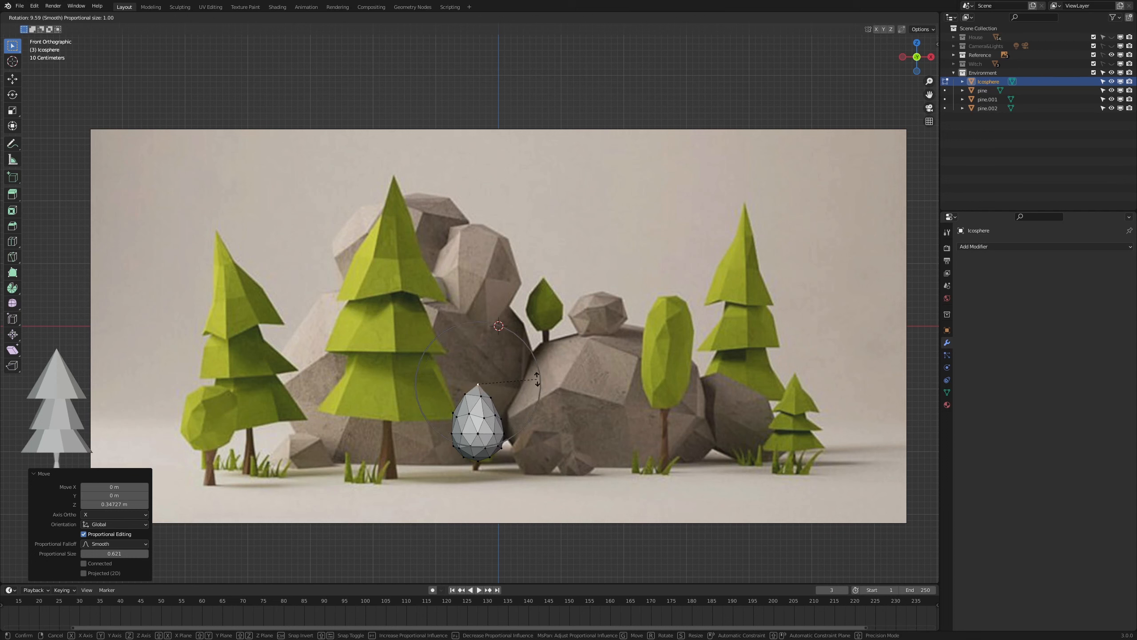
click(539, 383)
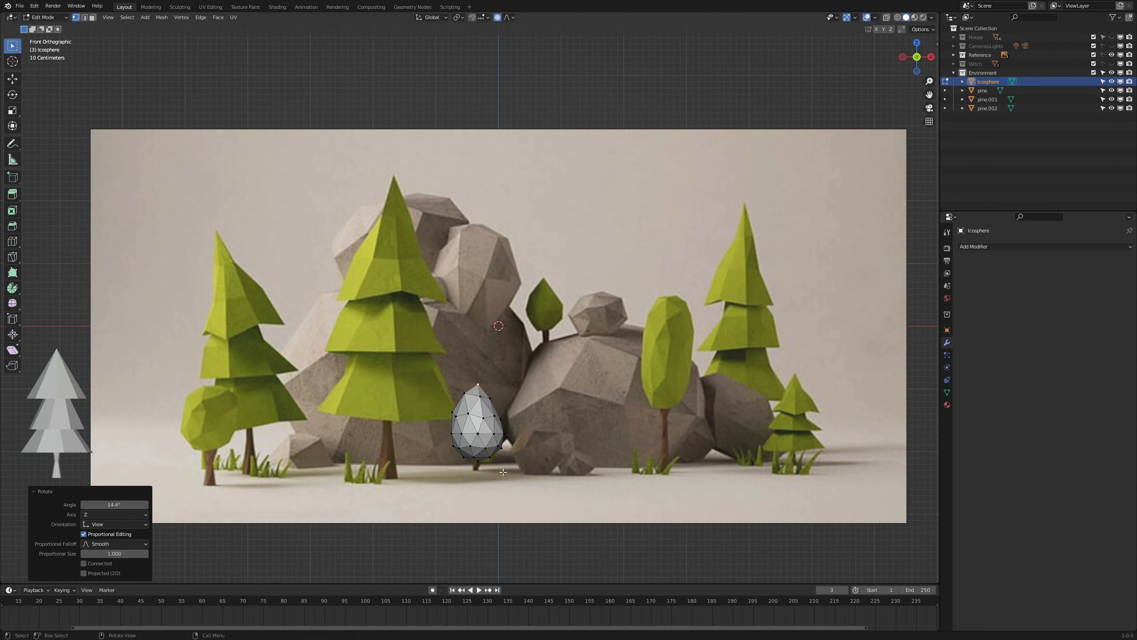
- Raise the crown's bottom vertex about 0.03 m along Z with smooth proportional editing at size 0.683
click(478, 461)
key(g)
key(z)
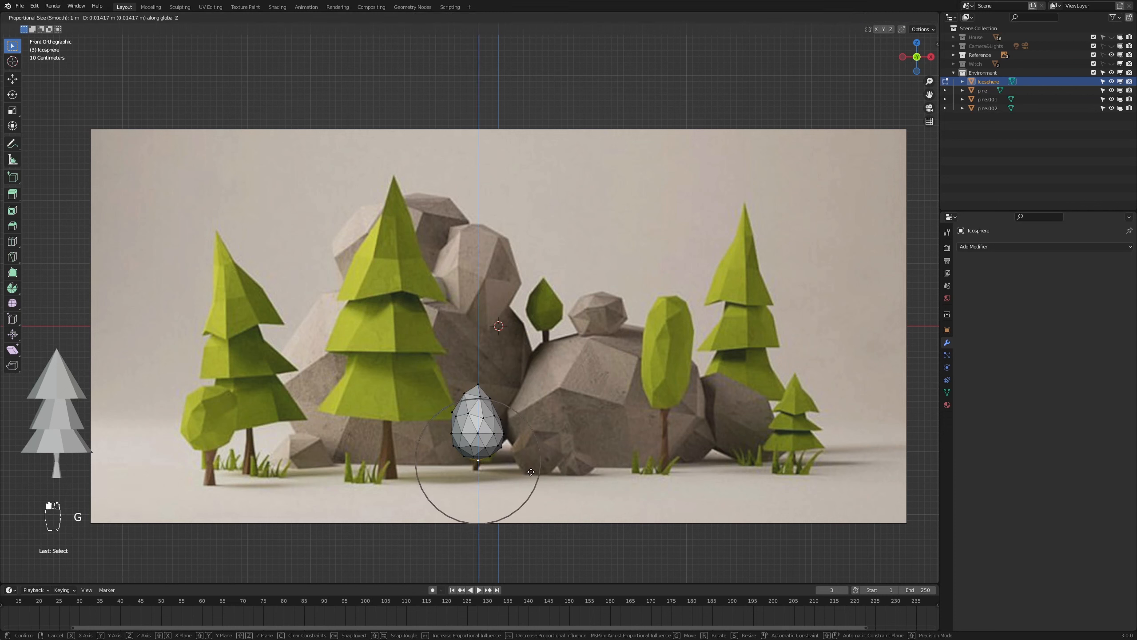
scroll(530, 469, up, 4)
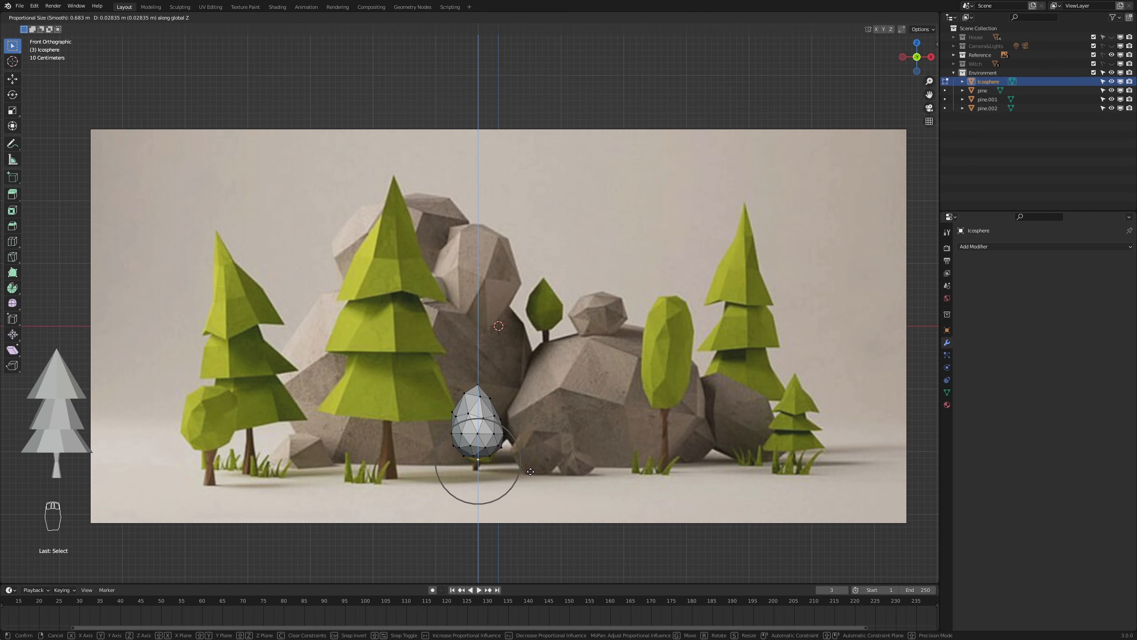
click(531, 471)
- Leave mesh editing and move the bush crown about 0.98 m along negative Y, in front of the reference image
key(3)
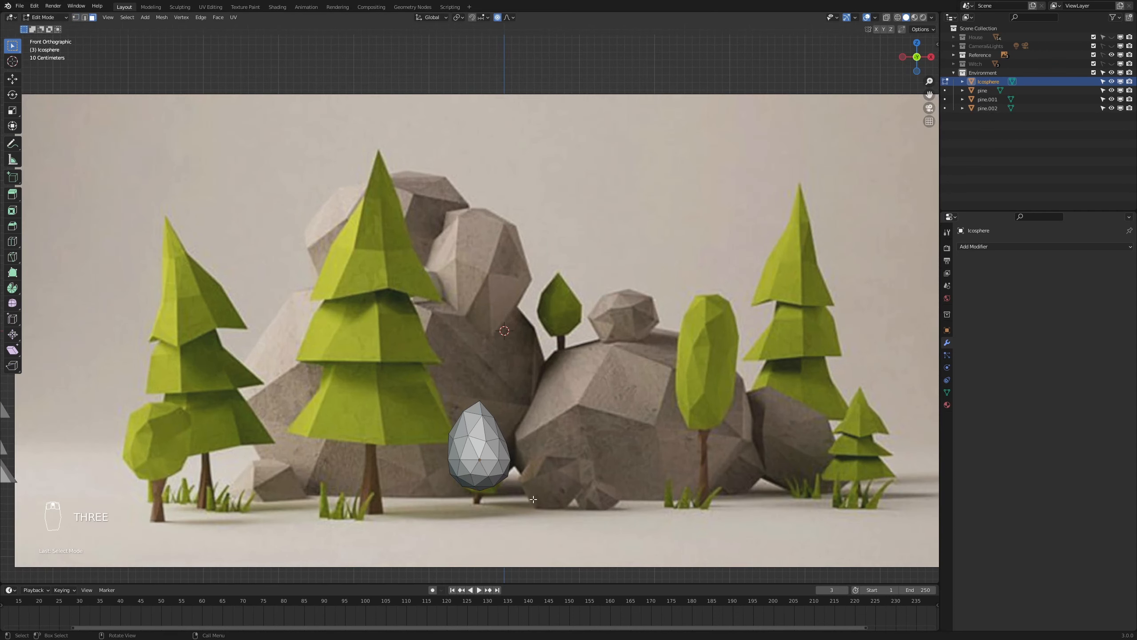
middle_drag(534, 499, 515, 371)
scroll(515, 371, down, 4)
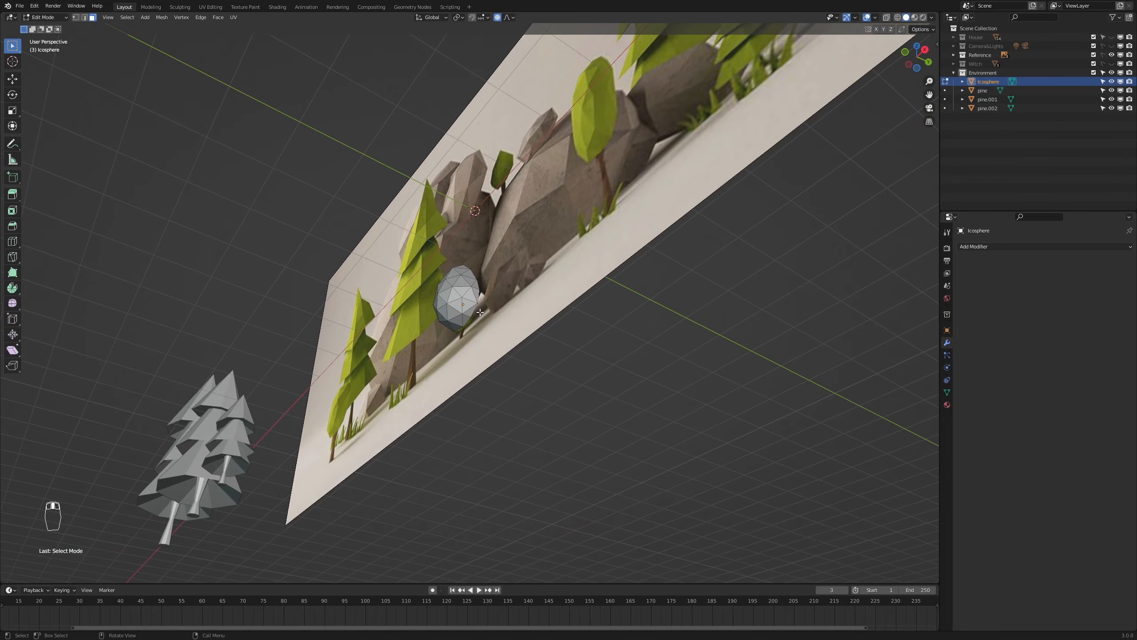
key(Tab)
key(g)
key(y)
click(456, 333)
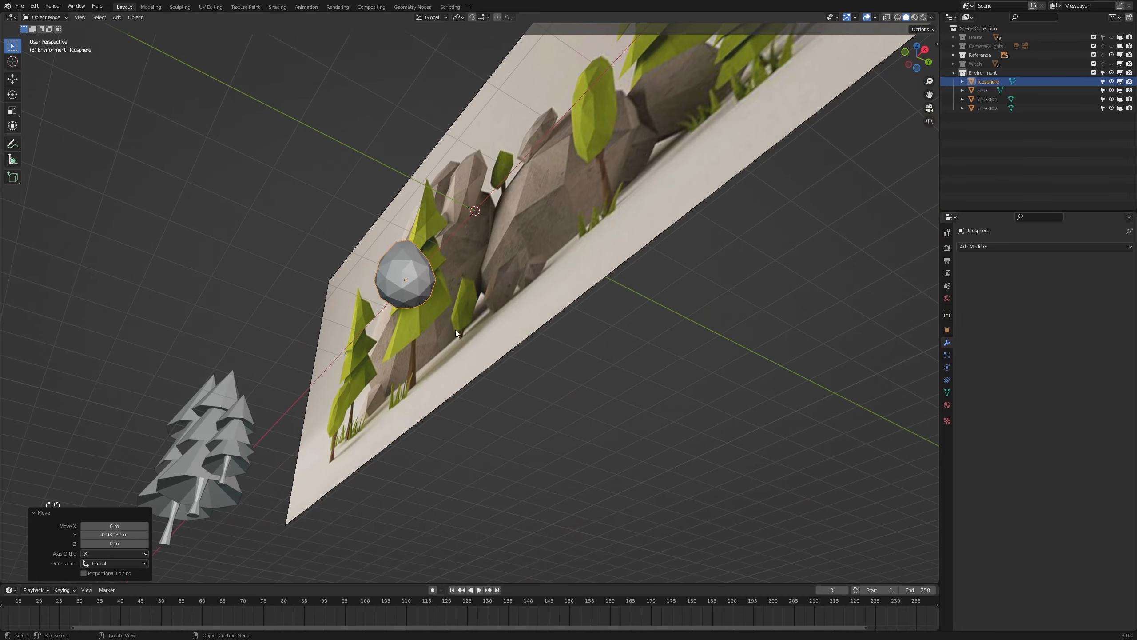
- Edit the bush crown's mesh and inset its bottom faces by about 0.198 m
middle_drag(455, 333, 472, 355)
scroll(422, 322, up, 3)
key(Tab)
middle_drag(418, 321, 374, 343)
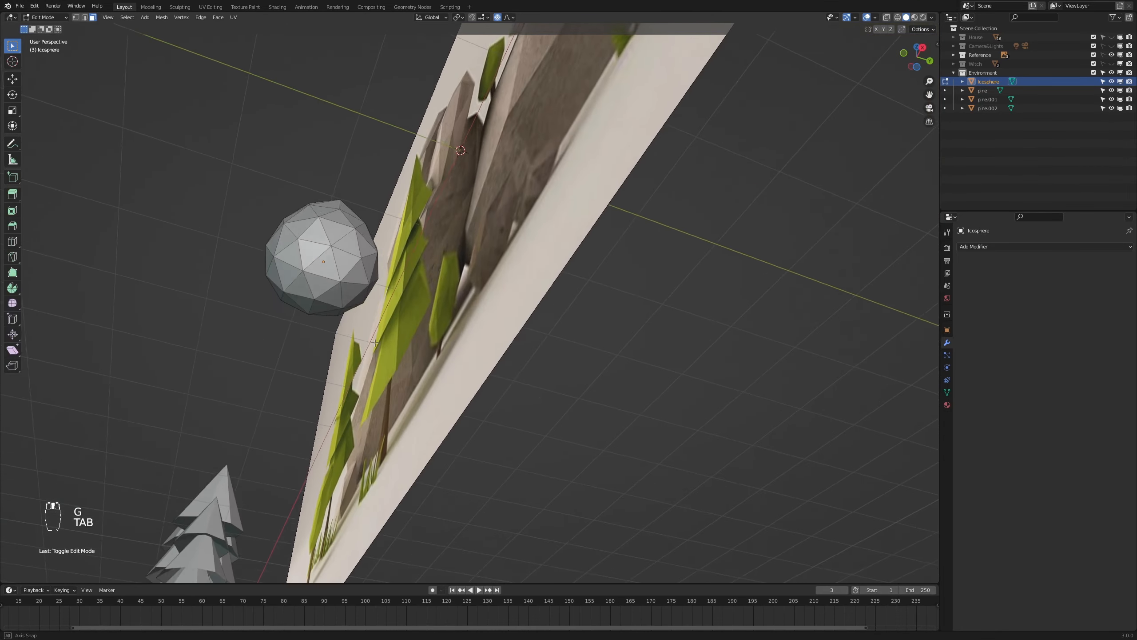
key(3)
drag(259, 290, 389, 323)
middle_drag(389, 323, 549, 445)
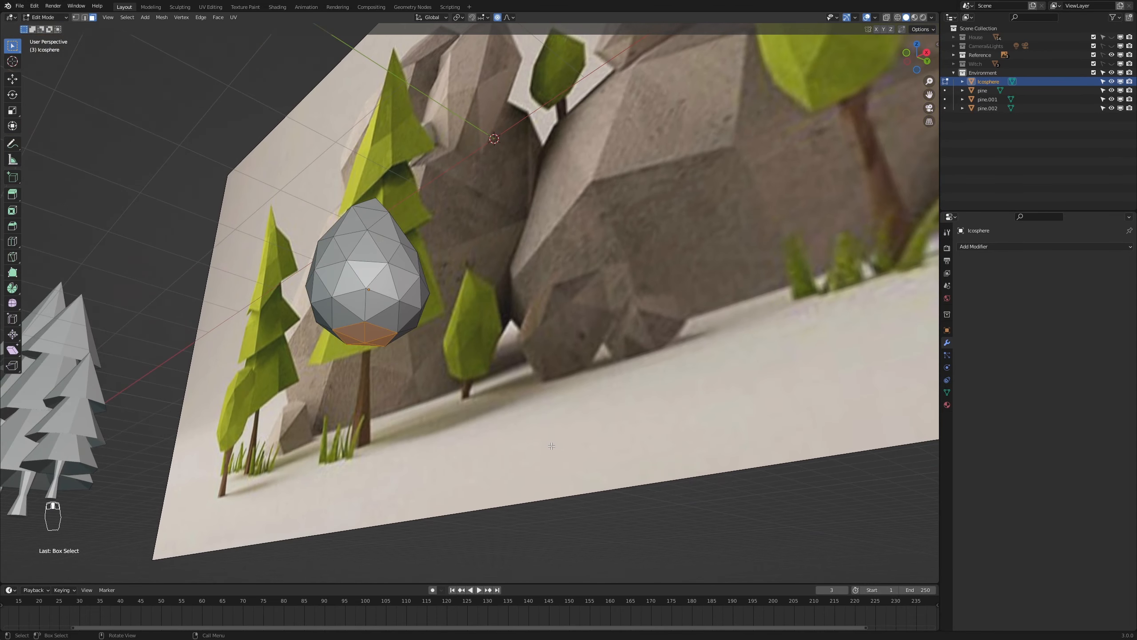
key(i)
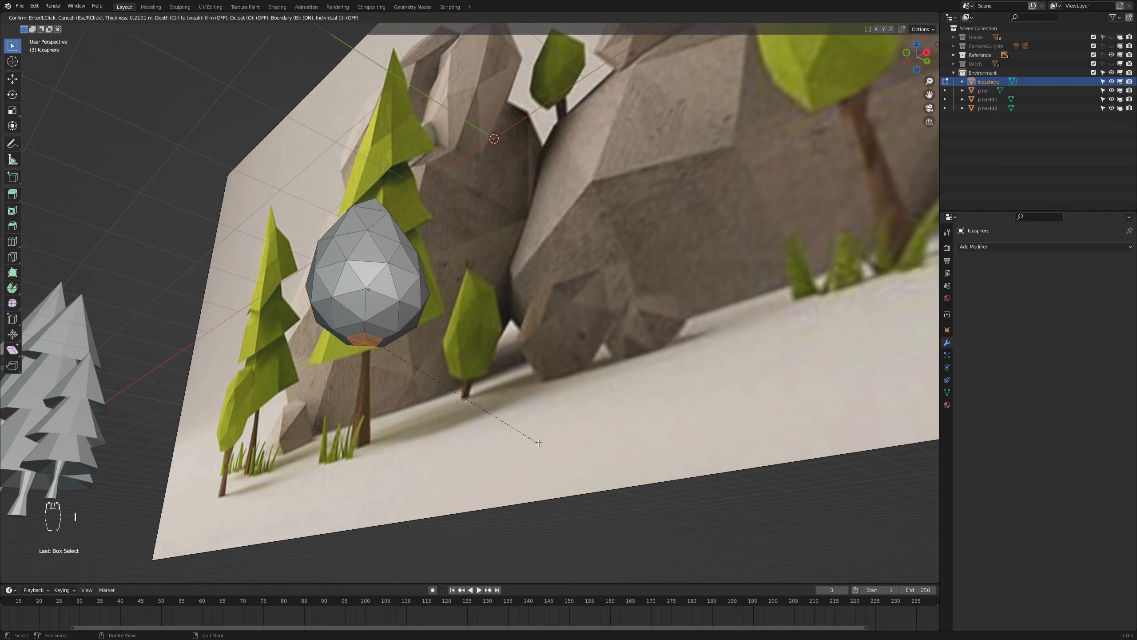
click(538, 443)
- Lower the inset bottom faces about 0.045 m along Z in front view
key(KP_1)
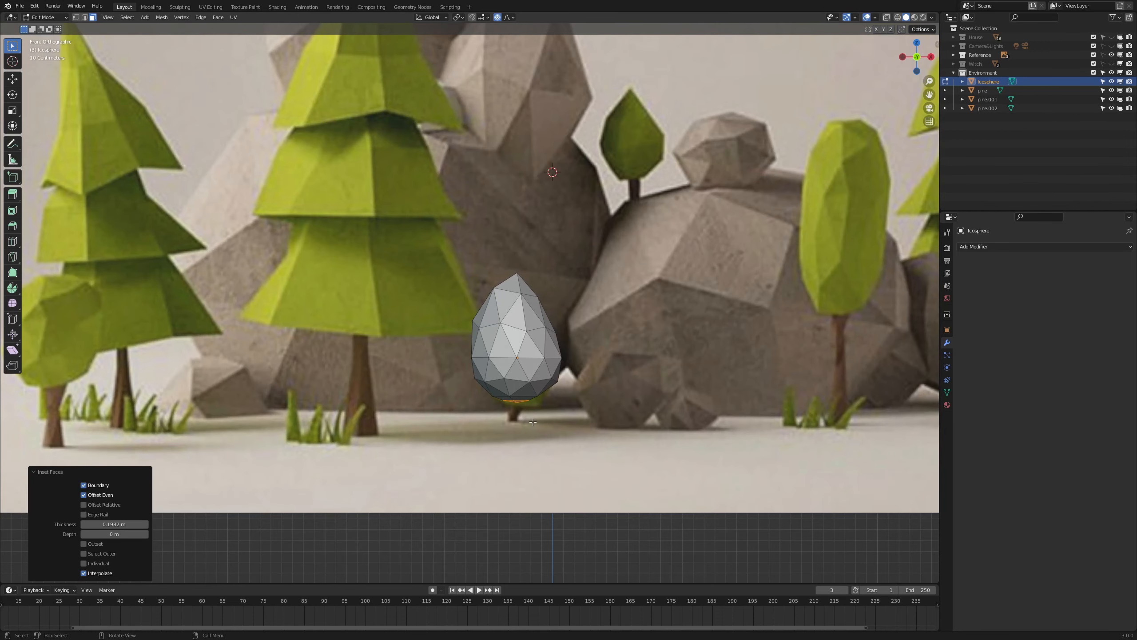
key(g)
key(z)
key(Escape)
key(g)
key(z)
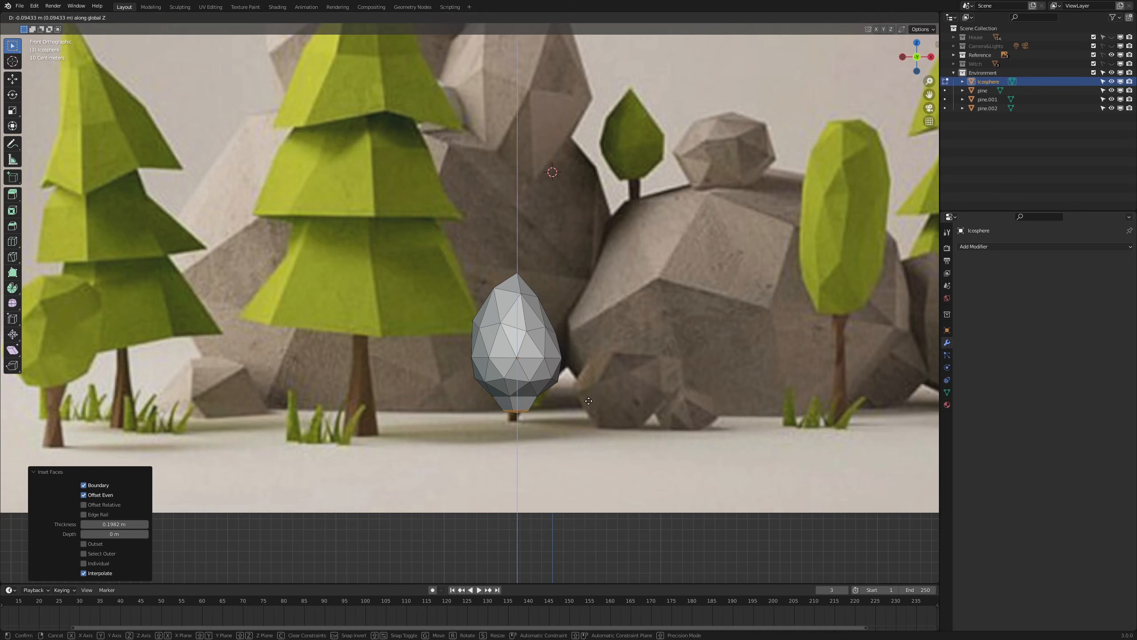
click(590, 396)
- Scale the inset bottom faces to 0.744 and raise them about 0.025 m along Z
key(s)
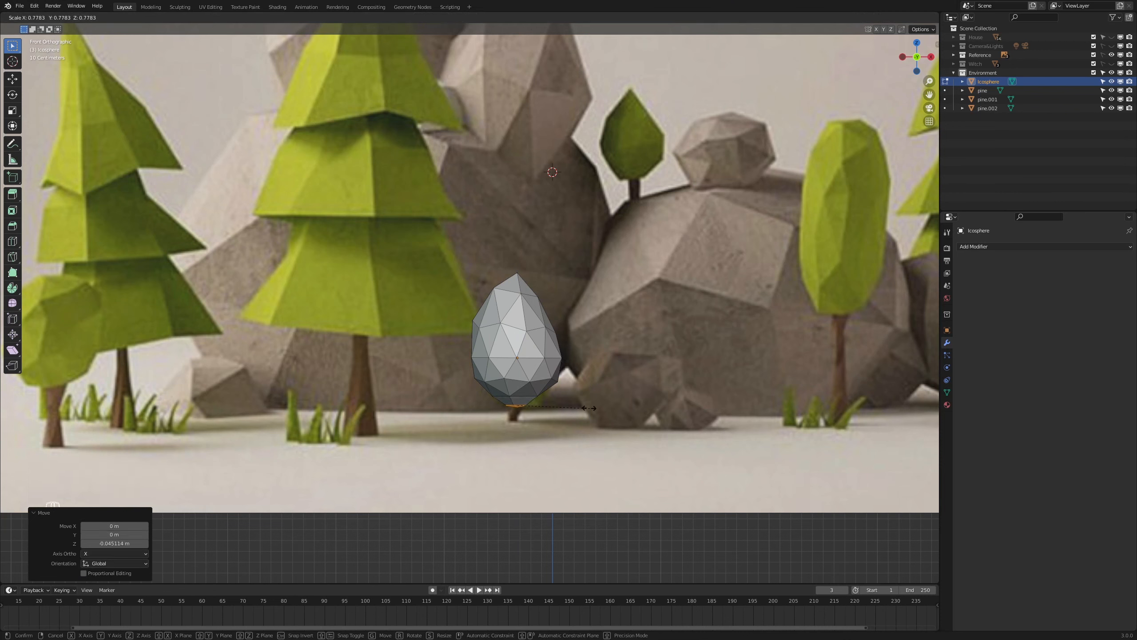
click(586, 407)
key(g)
key(z)
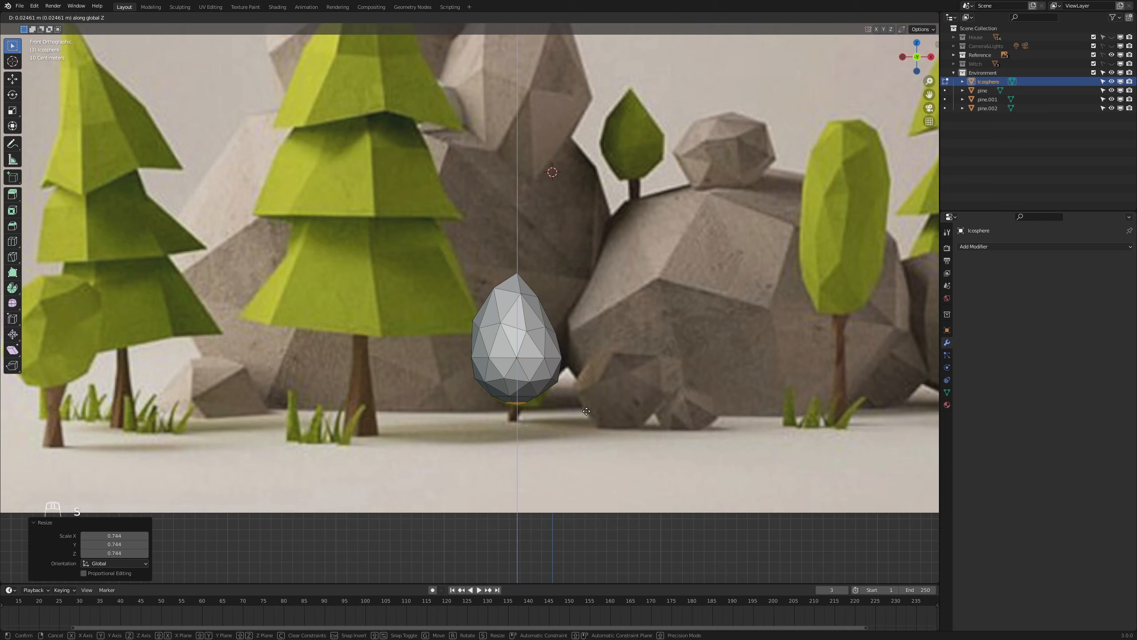
click(586, 411)
- Extrude the crown's inset bottom faces downward about 0.11 m as a trunk and scale the end to 0.604
key(e)
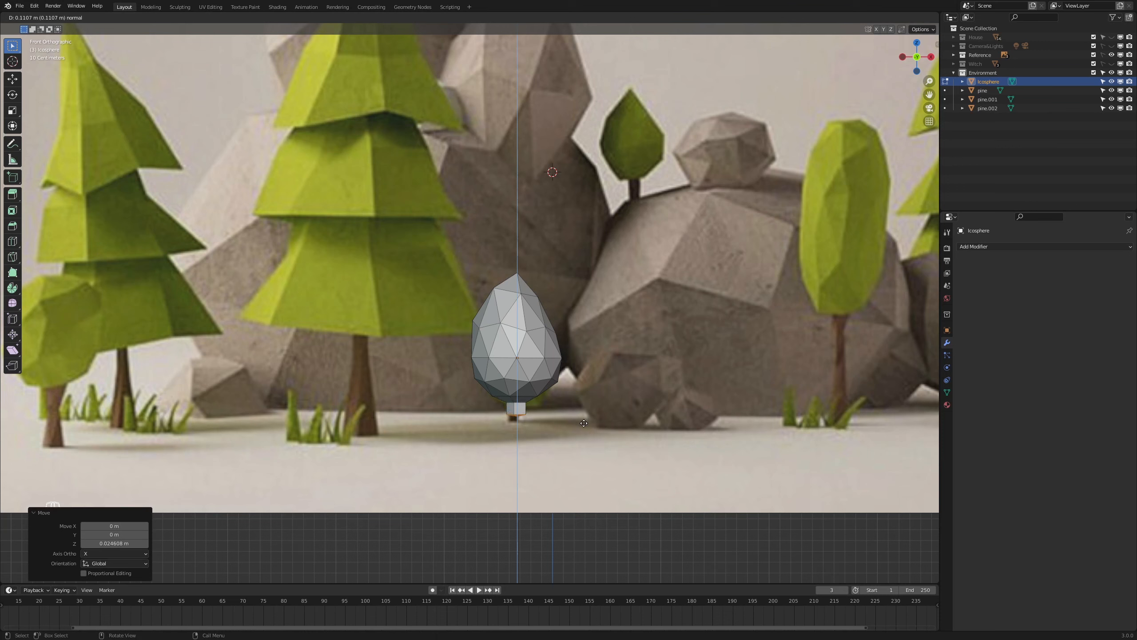
click(586, 423)
key(s)
click(571, 428)
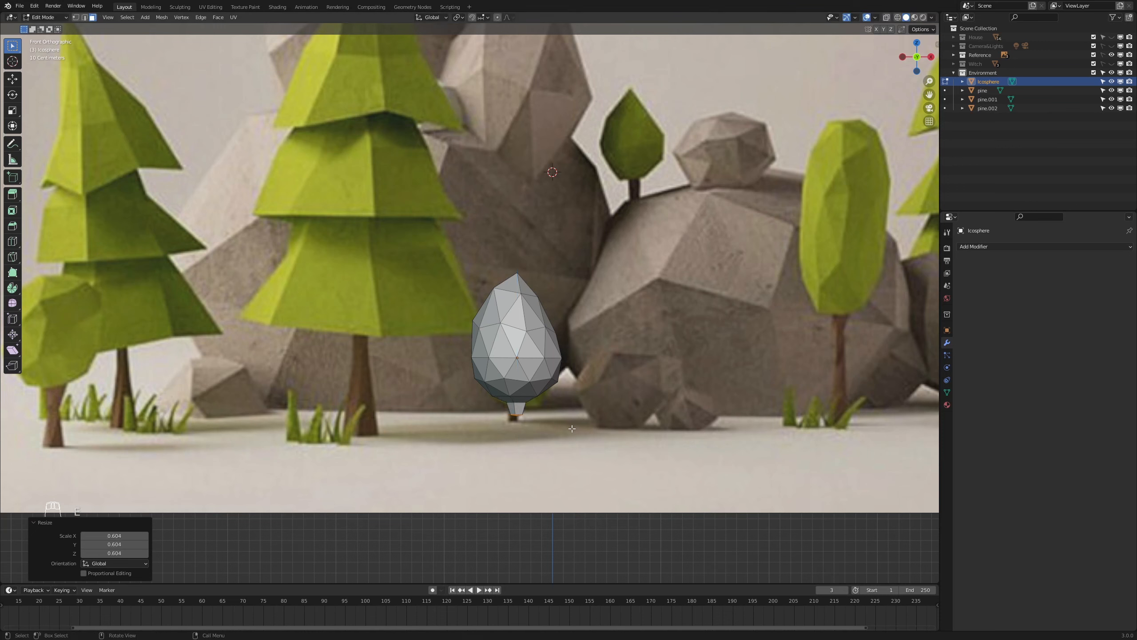
- Raise the trunk's end about 0.037 m along Z and extrude a second trunk segment about 0.12 m downward
key(g)
key(z)
click(570, 435)
key(e)
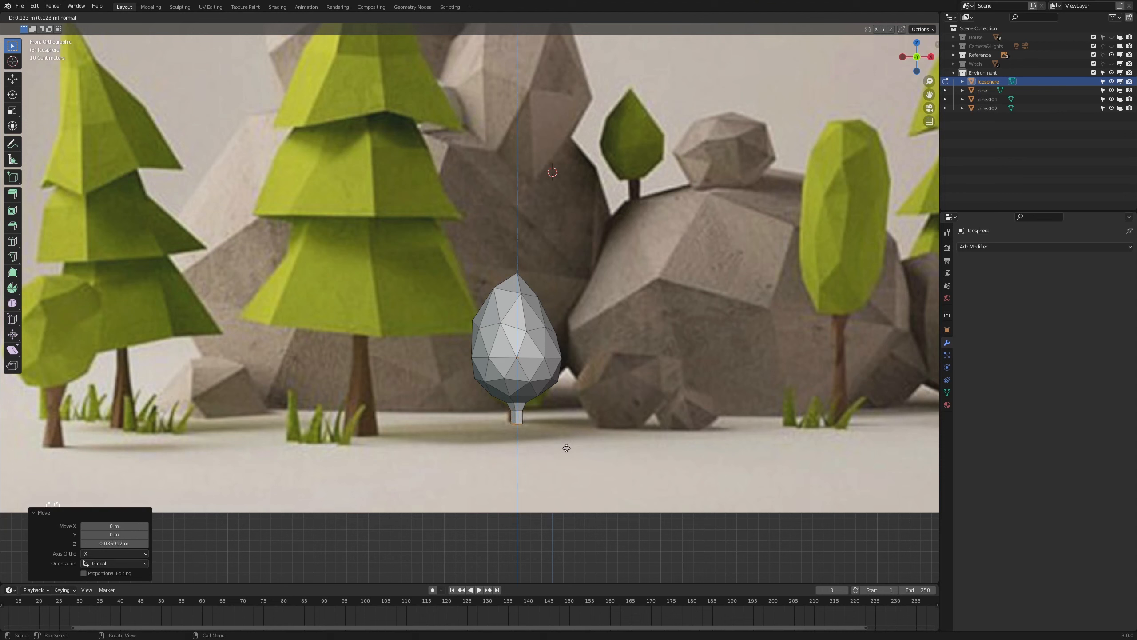
click(566, 448)
- Rotate the edge loop between the two trunk segments about 14° and lower it about 0.016 m along Z
key(2)
alt+click(528, 411)
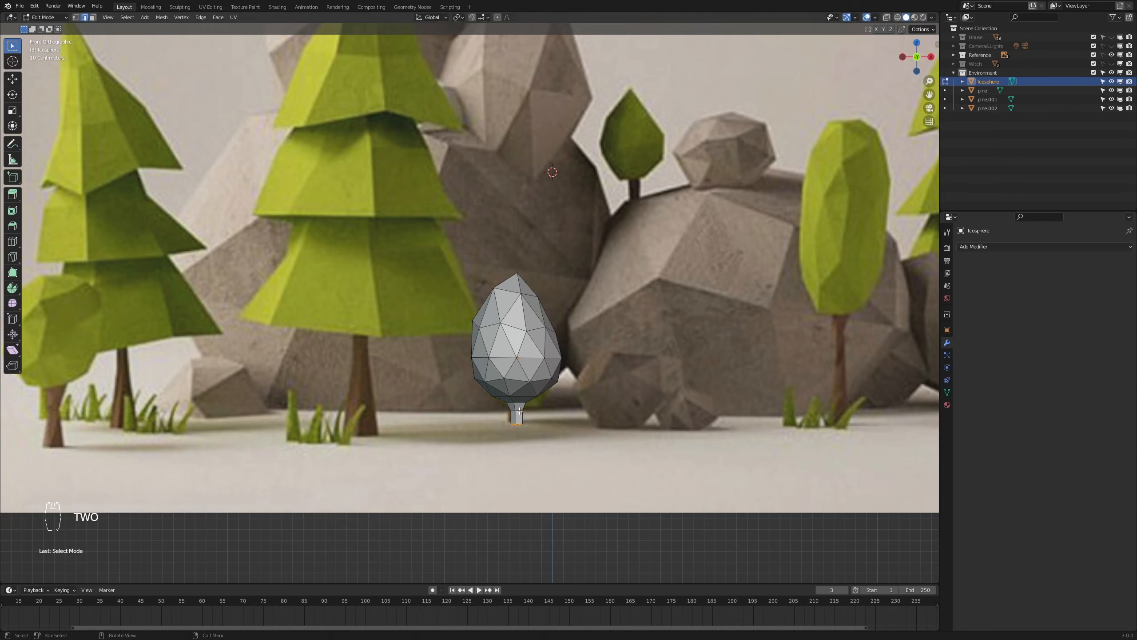
key(r)
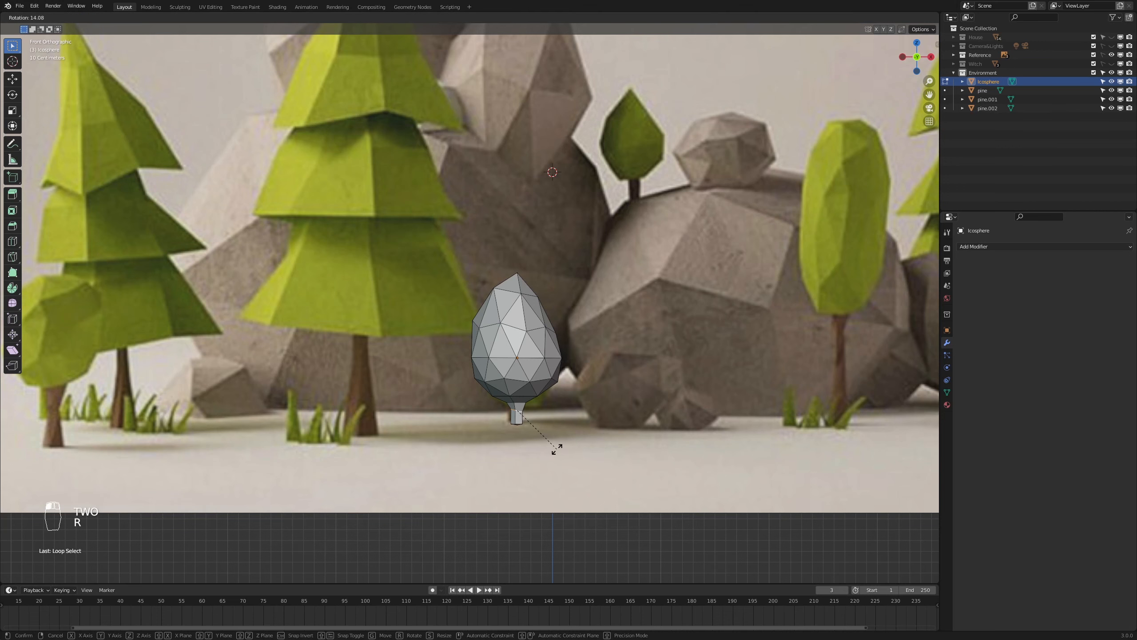
click(557, 449)
key(g)
key(z)
click(561, 445)
scroll(561, 445, down, 4)
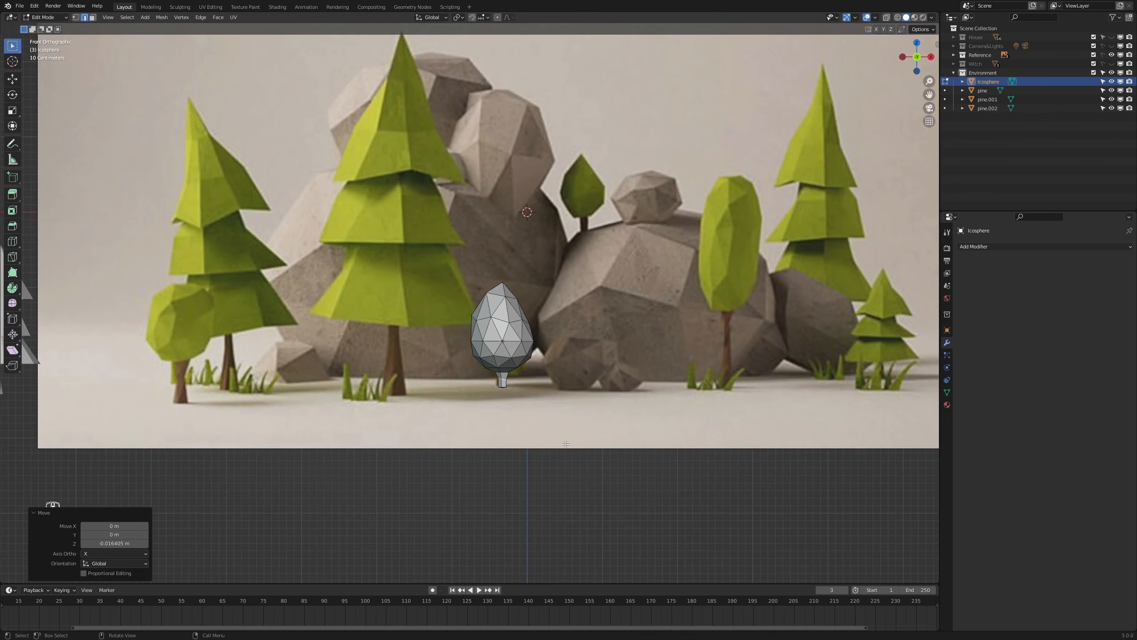
scroll(569, 399, up, 3)
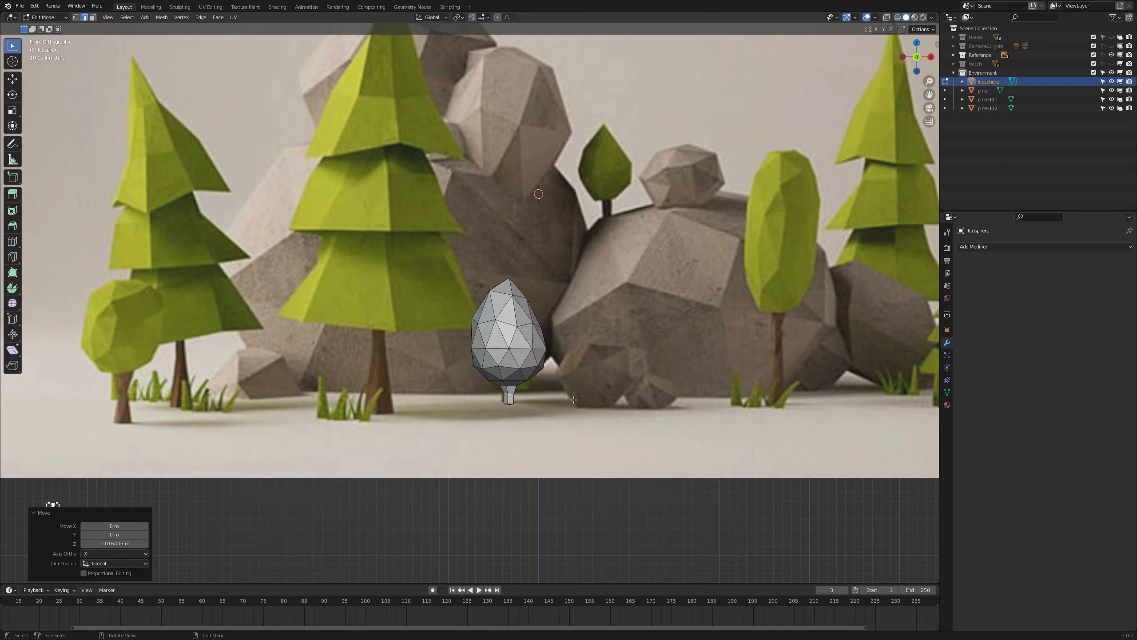
- Leave mesh editing and move the bush tree about 5.3 m along negative X, beside the smallest pine
key(Tab)
scroll(574, 401, down, 5)
scroll(574, 403, up, 5)
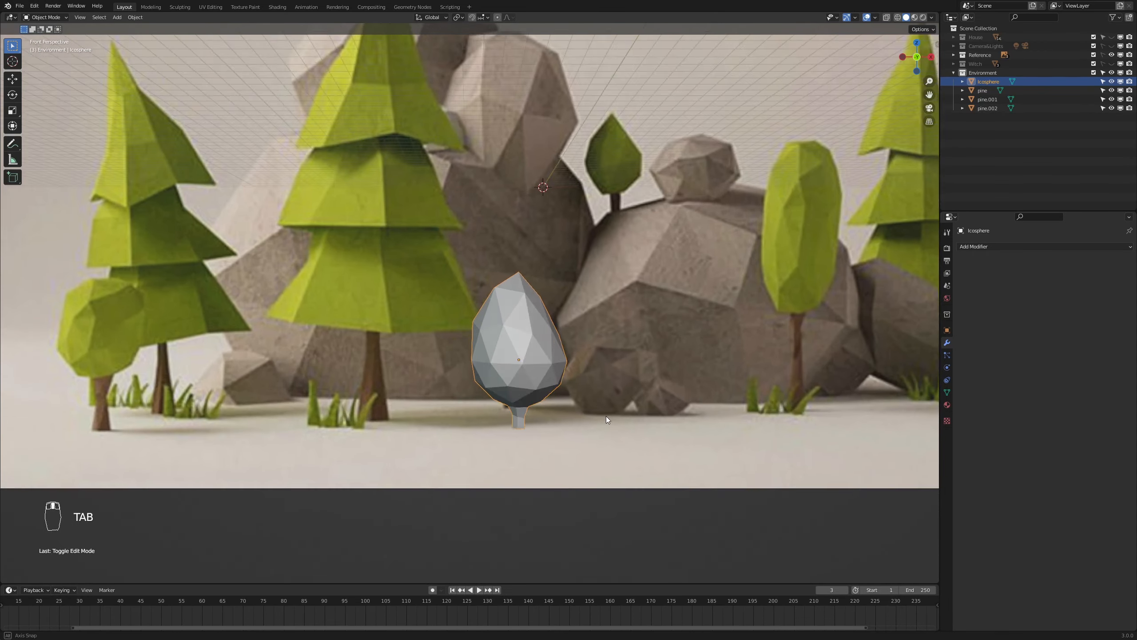
mouse_move(605, 416)
middle_down()
mouse_move(556, 406)
mouse_move(588, 416)
middle_up()
key(KP_1)
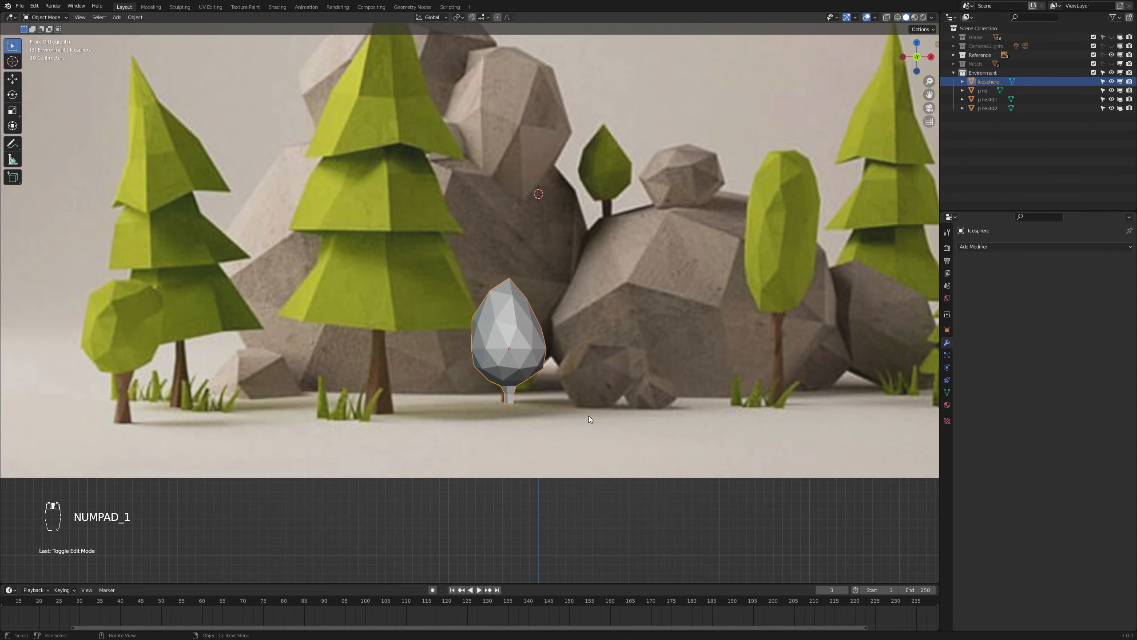
scroll(588, 417, down, 5)
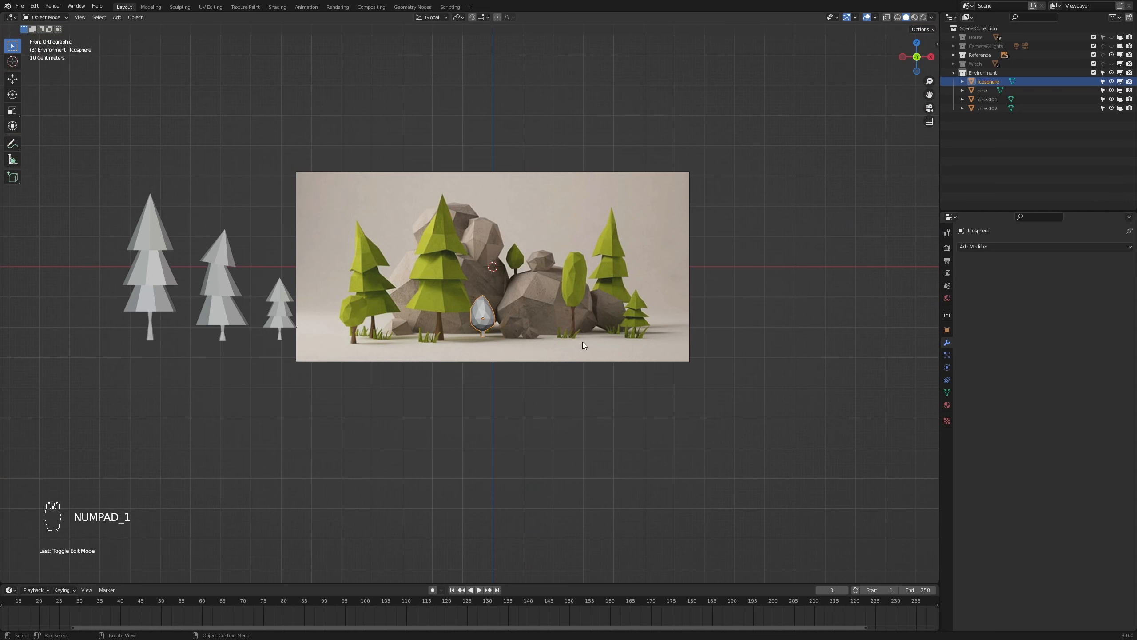
key(g)
key(x)
click(413, 346)
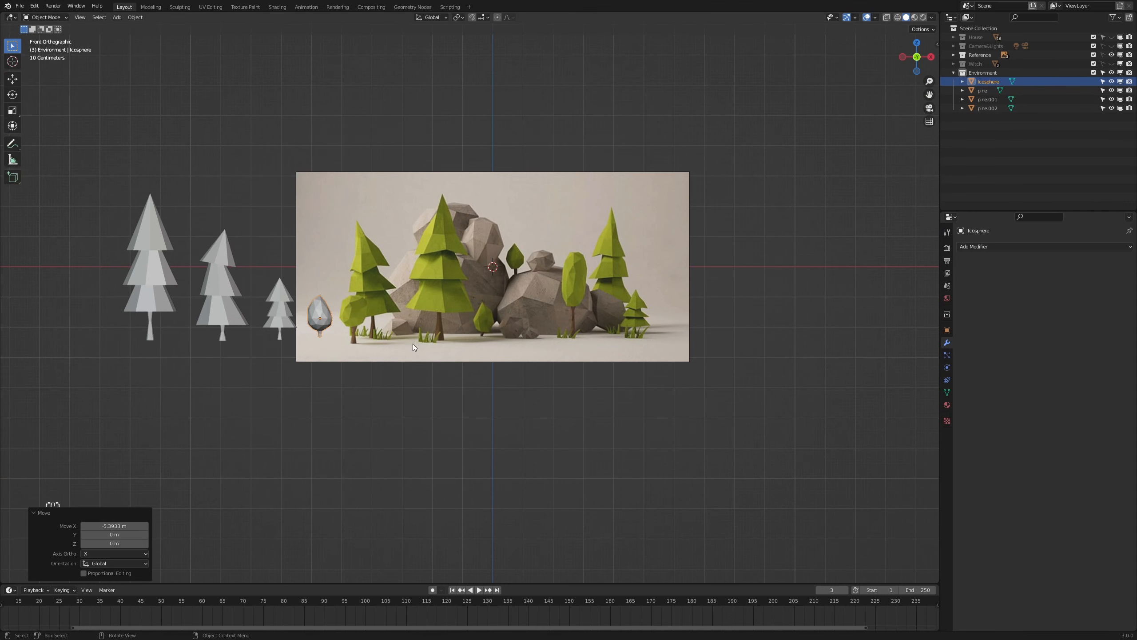
- Duplicate the bush tree and move the copy about 8.35 m along X, over the reference's tall oval tree
scroll(612, 310, up, 1)
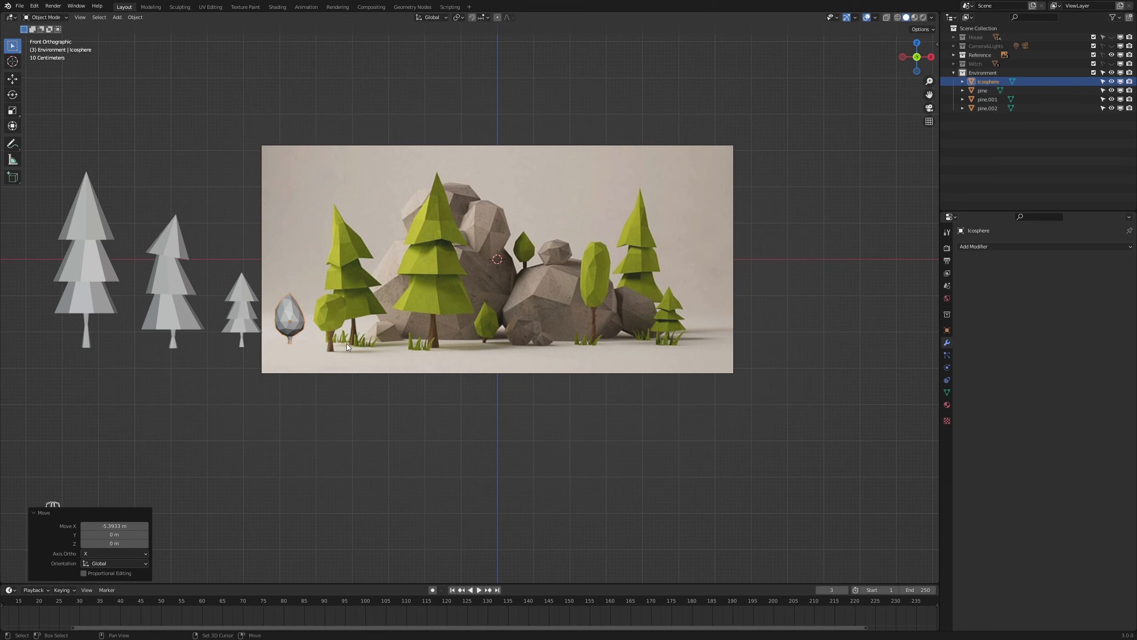
key(shift+d)
key(x)
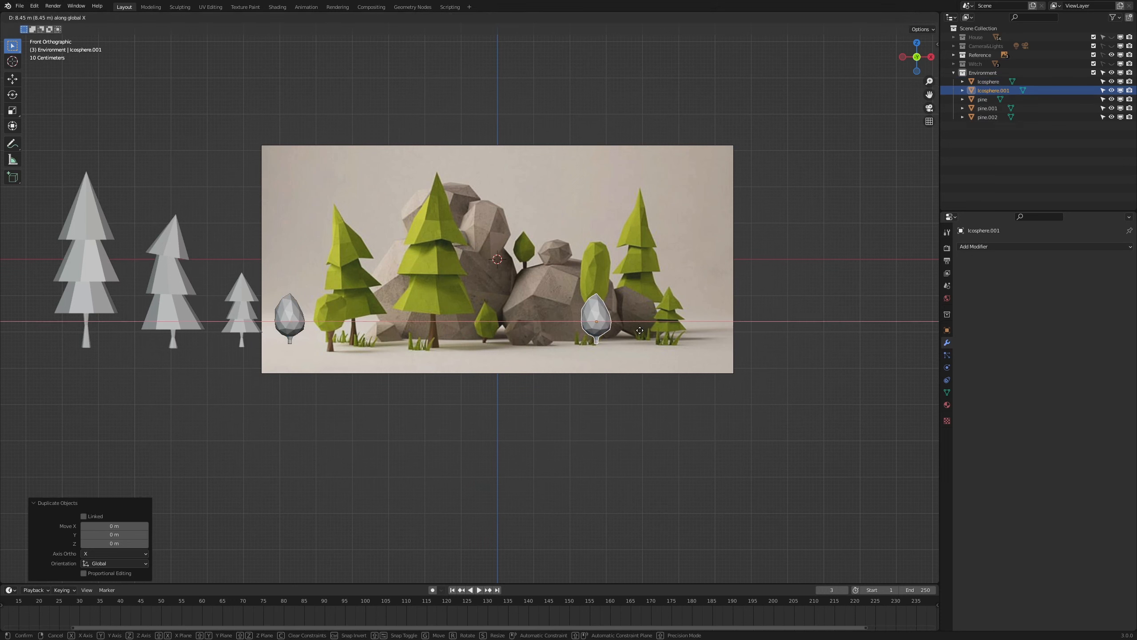
click(637, 333)
- Raise the duplicated bush tree about 0.771 m along Z
scroll(658, 342, up, 6)
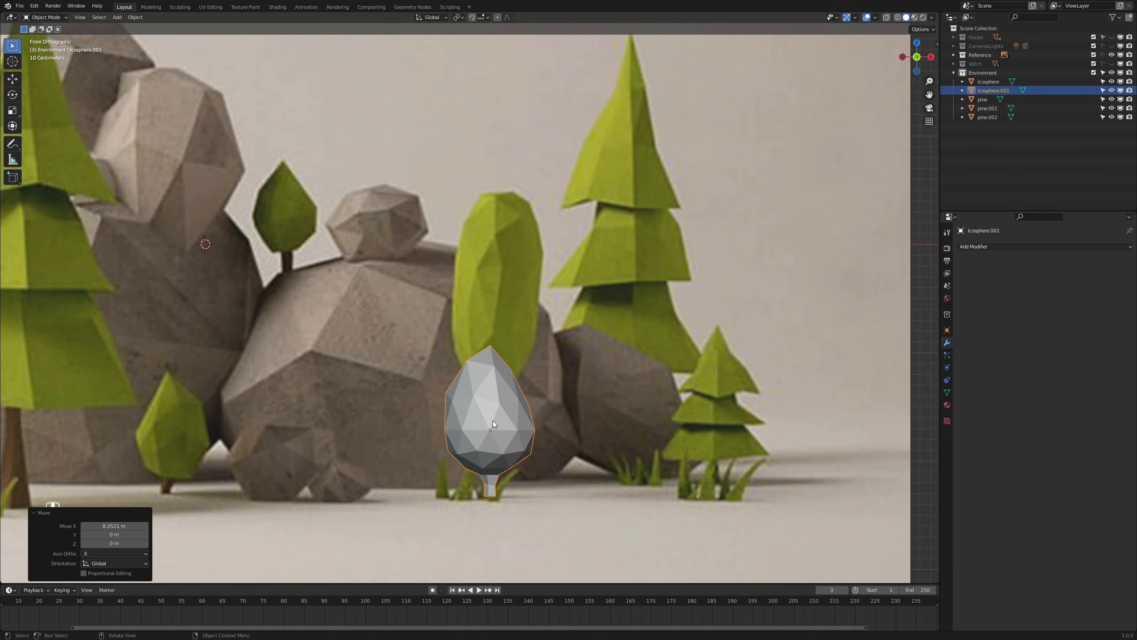
key(g)
key(z)
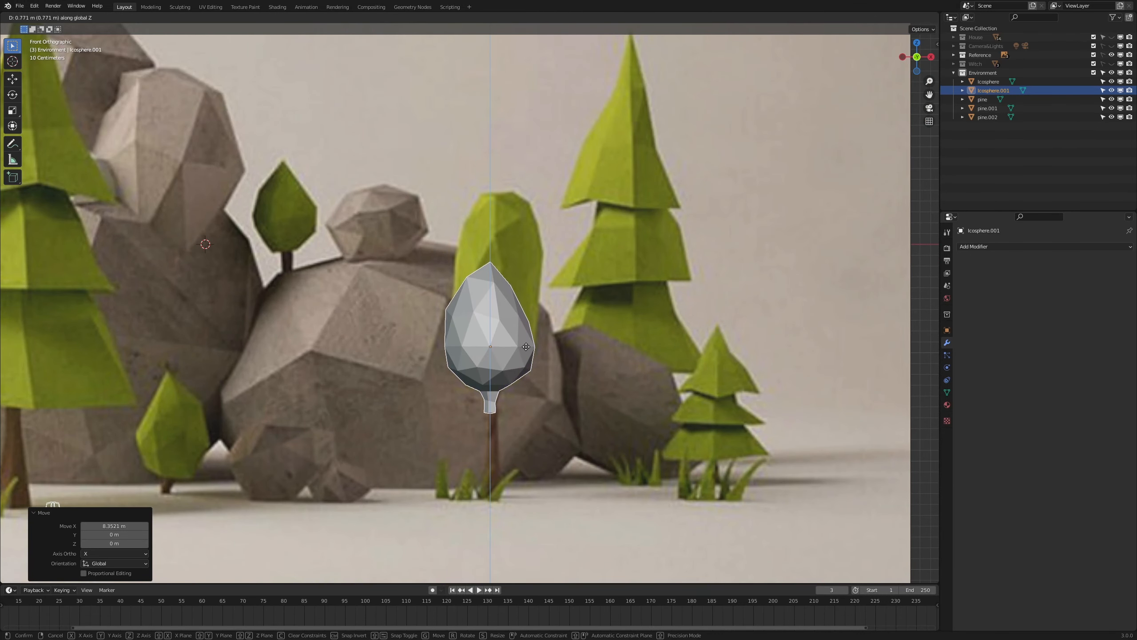
click(526, 347)
- Display the scene in wireframe and edit the duplicated tree's mesh in vertex selection mode
key(z)
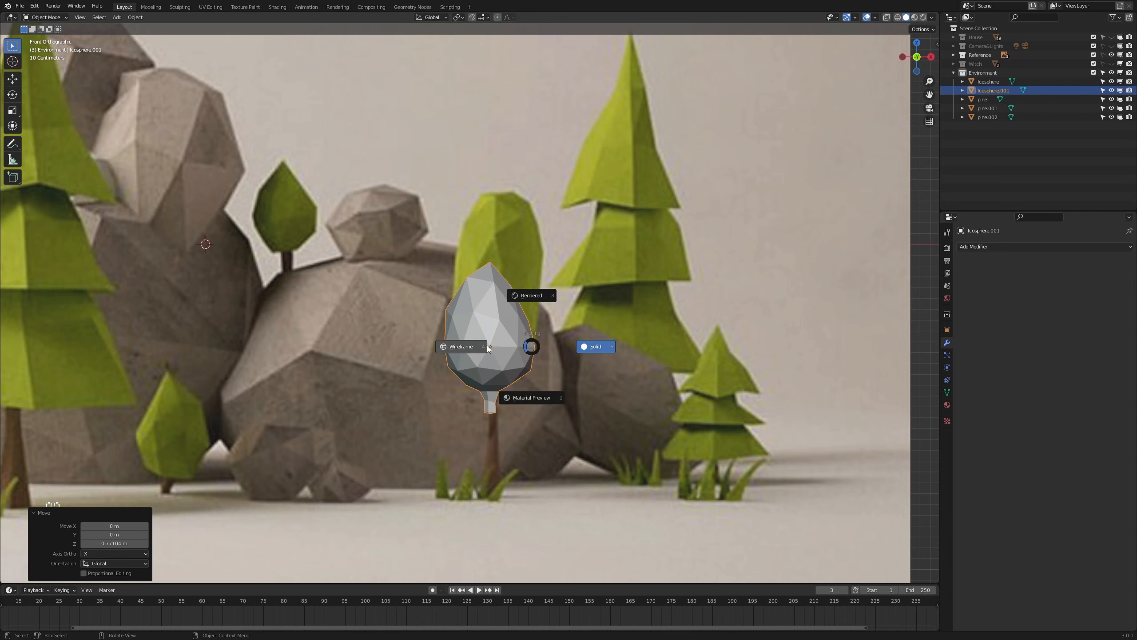
click(472, 347)
key(1)
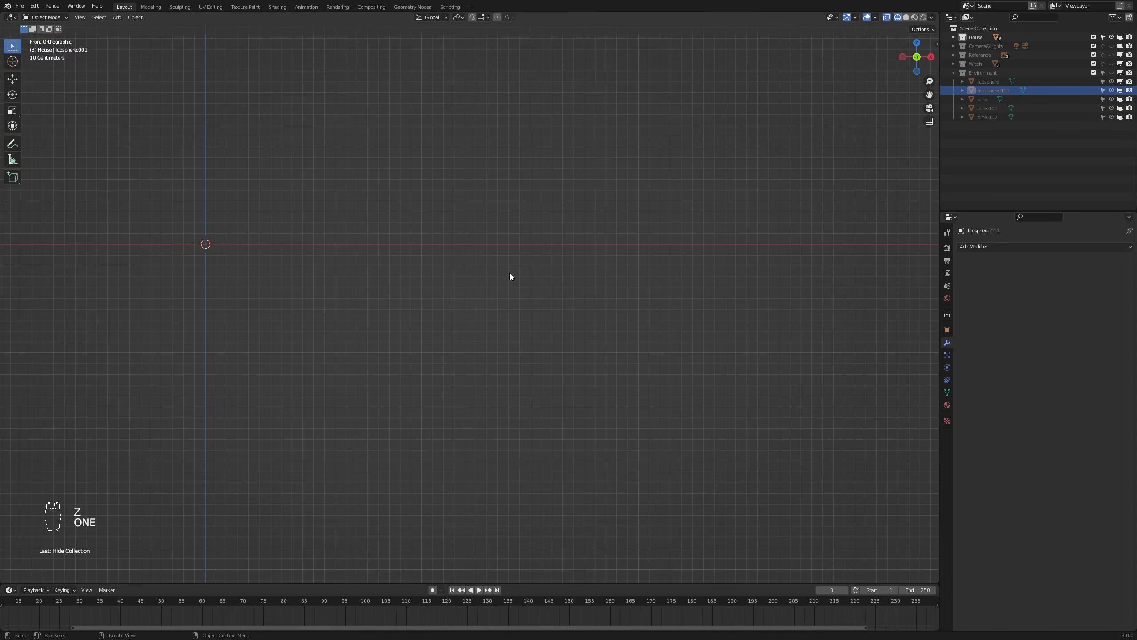
key(ctrl+z)
key(Tab)
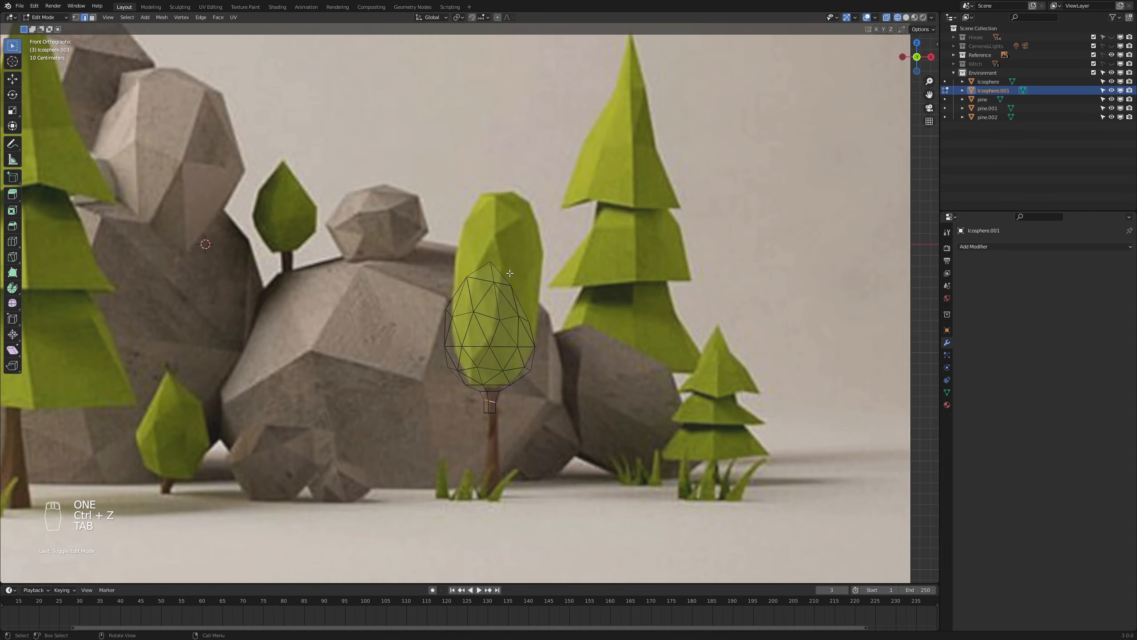
key(1)
- Move the crown's top vertex about 0.172 m along X and 0.812 m along Z with smooth proportional editing at size 1.464
click(490, 260)
click(497, 18)
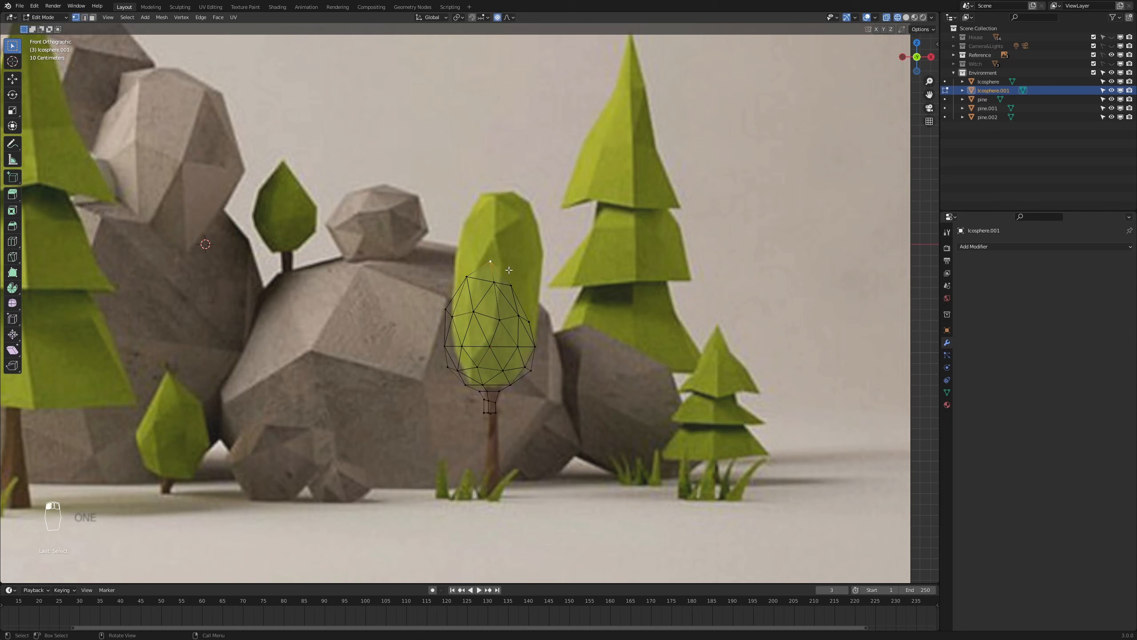
key(g)
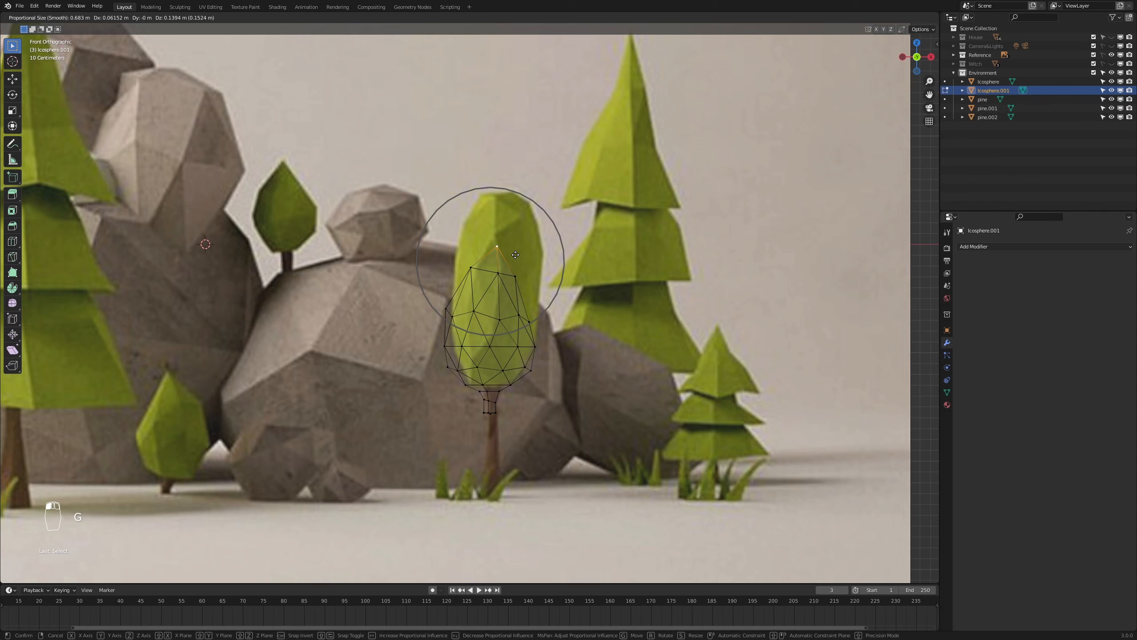
scroll(515, 254, up, 2)
scroll(515, 251, down, 12)
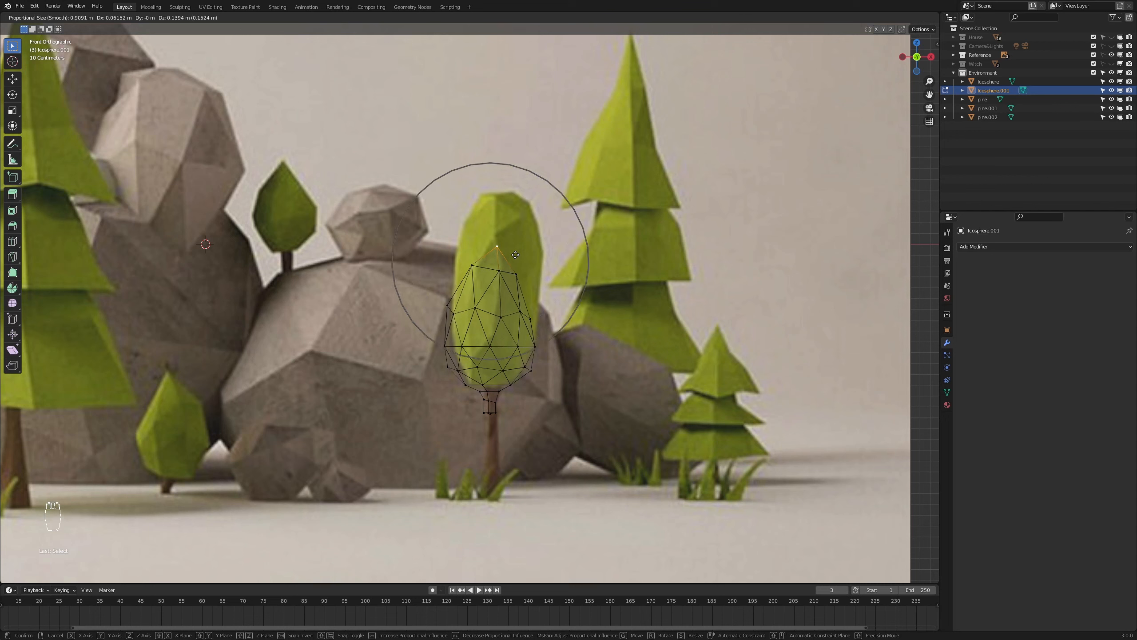
scroll(519, 213, up, 1)
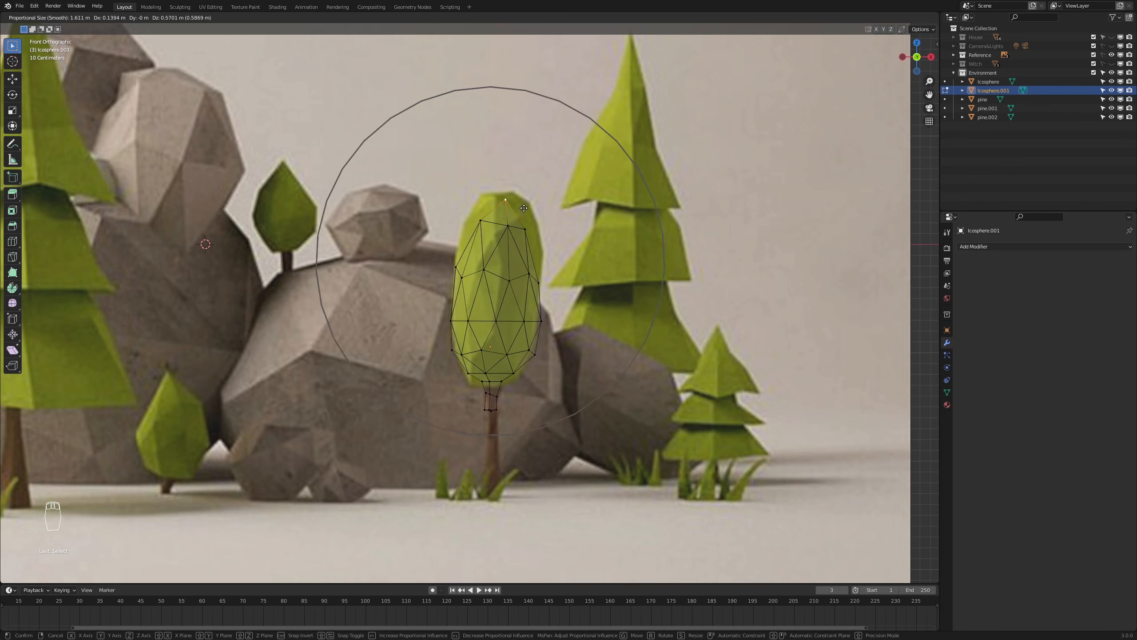
scroll(521, 212, down, 4)
scroll(522, 213, up, 4)
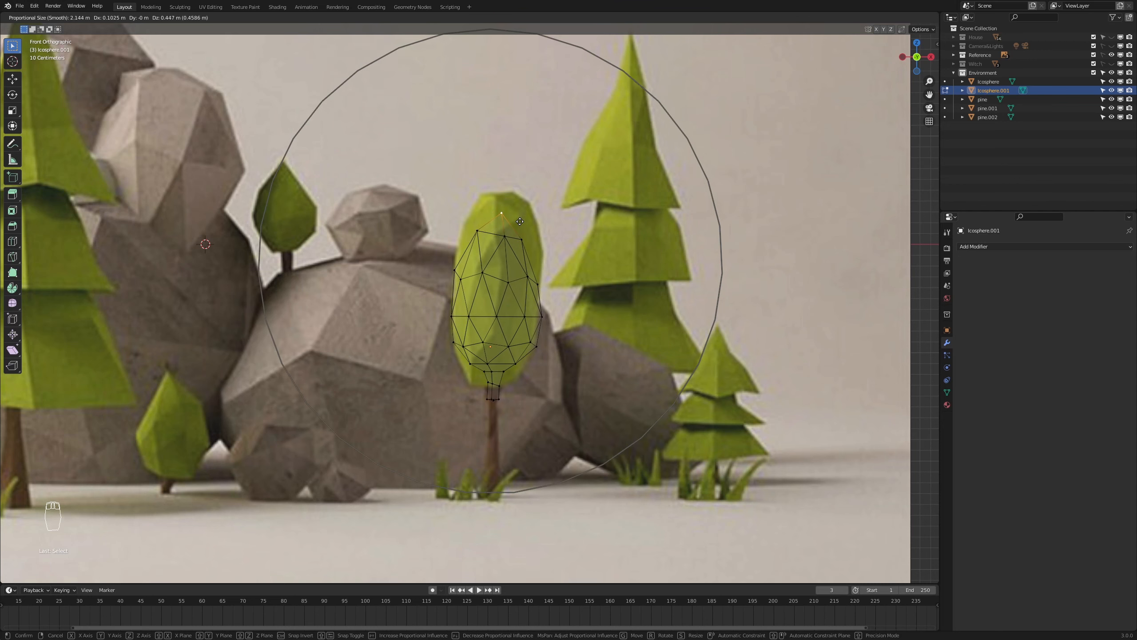
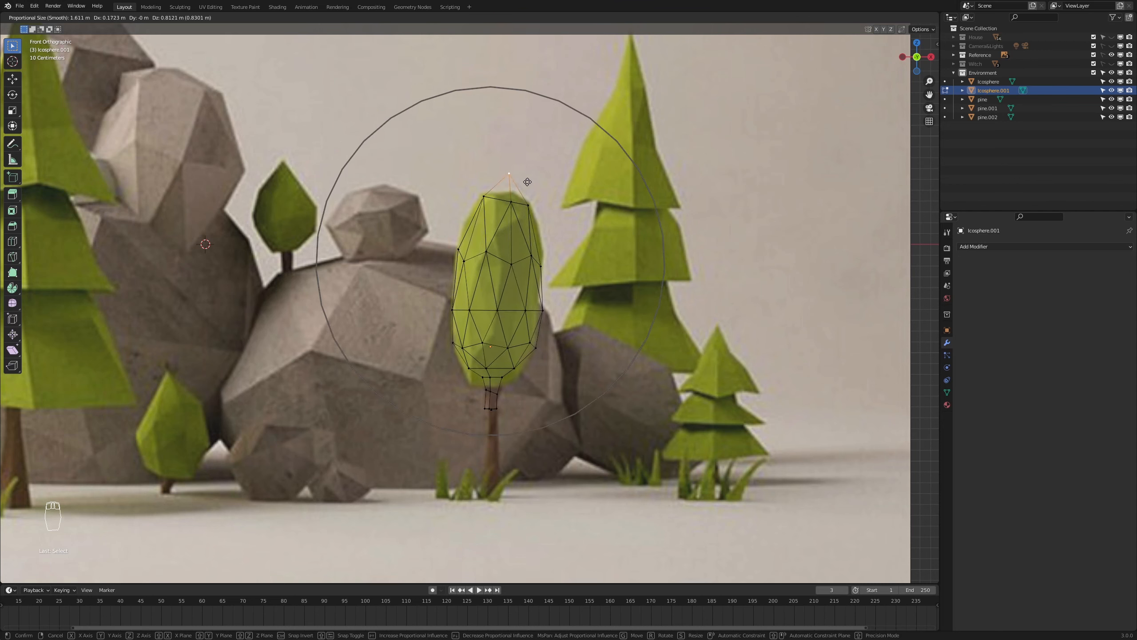
scroll(527, 182, up, 1)
click(528, 182)
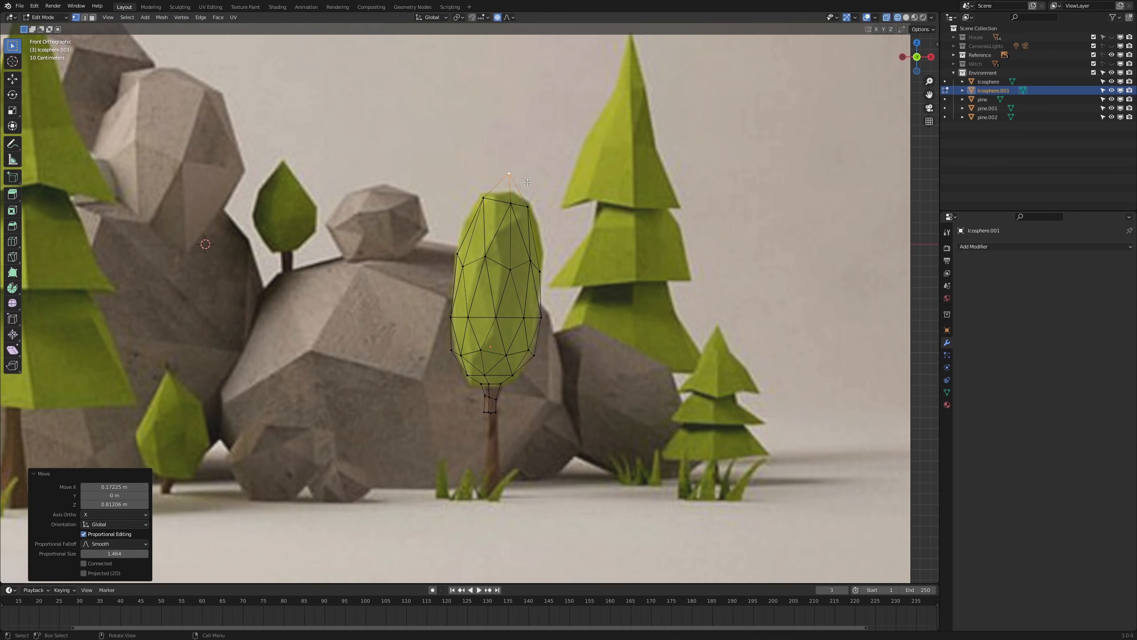
- Move the crown's top vertex about -0.012 m along X and -0.139 m along Z with smooth proportional editing at size 0.467
key(g)
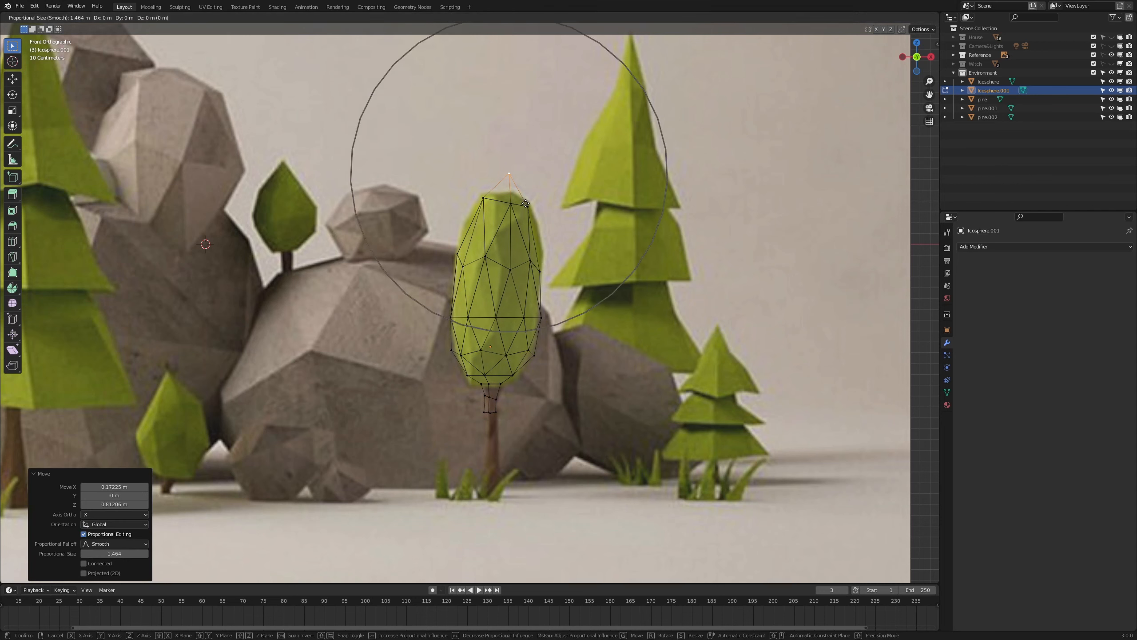
scroll(526, 203, up, 16)
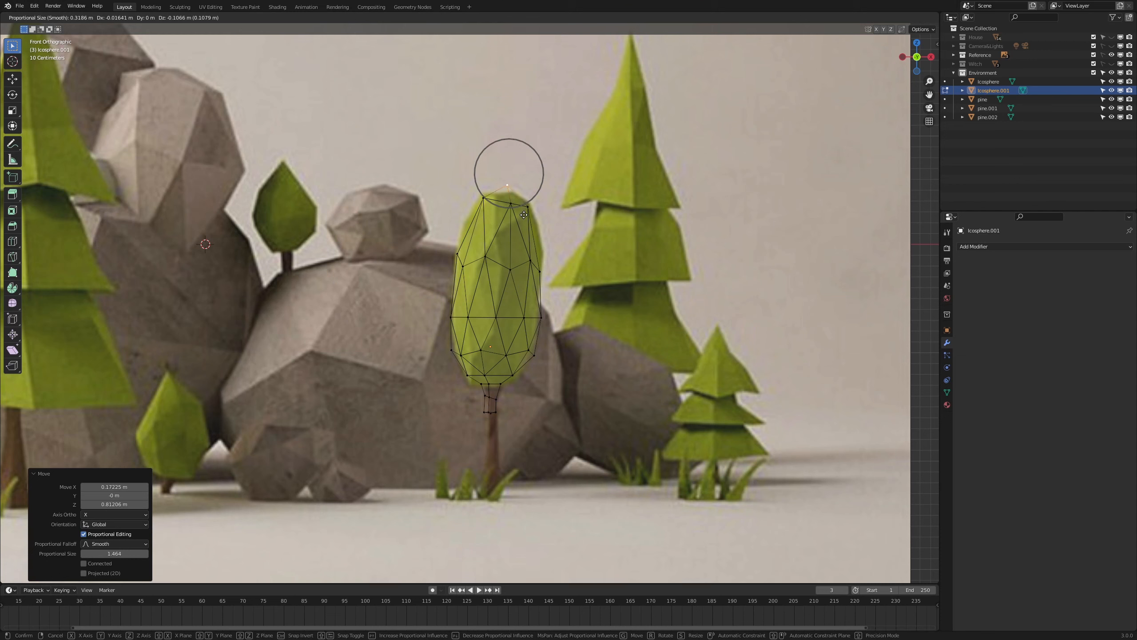
scroll(524, 216, up, 1)
scroll(523, 216, down, 5)
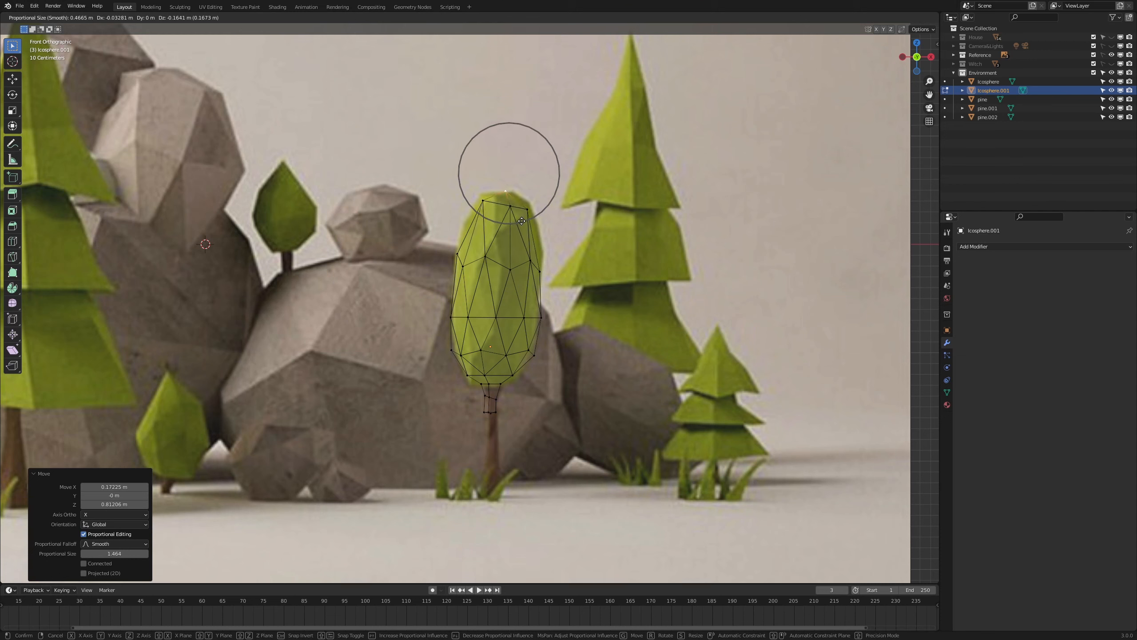
click(524, 218)
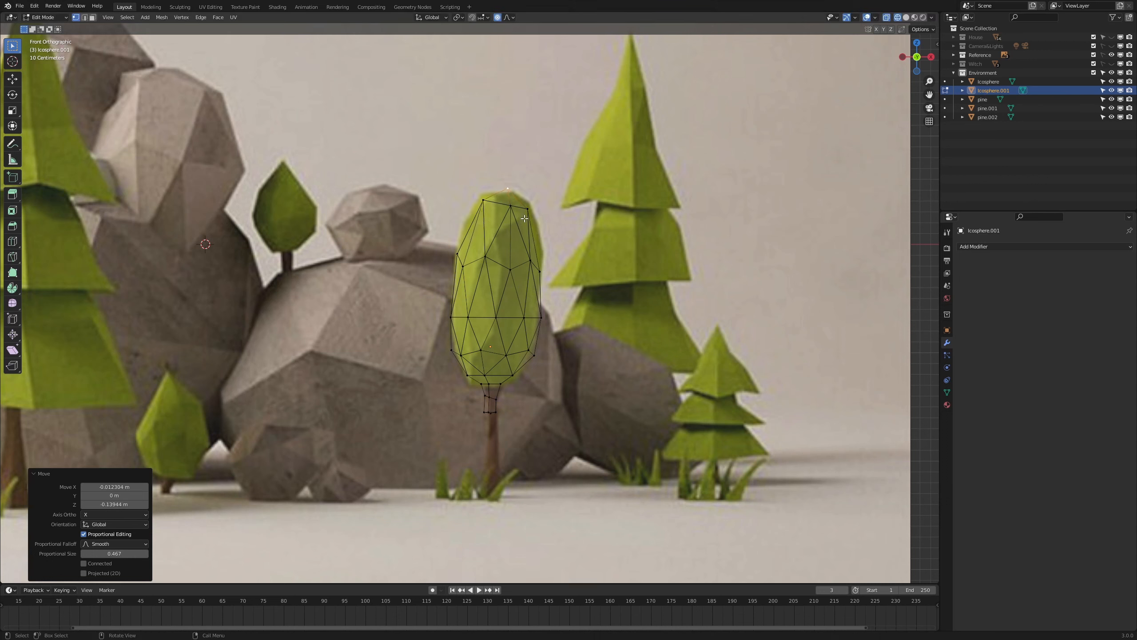
- Fit the crown's upper side vertices to the reference, moving the right one about 0.037 m along X and 0.016 m along Z at proportional size 0.263
key(g)
drag(470, 192, 537, 212)
click(489, 207)
key(g)
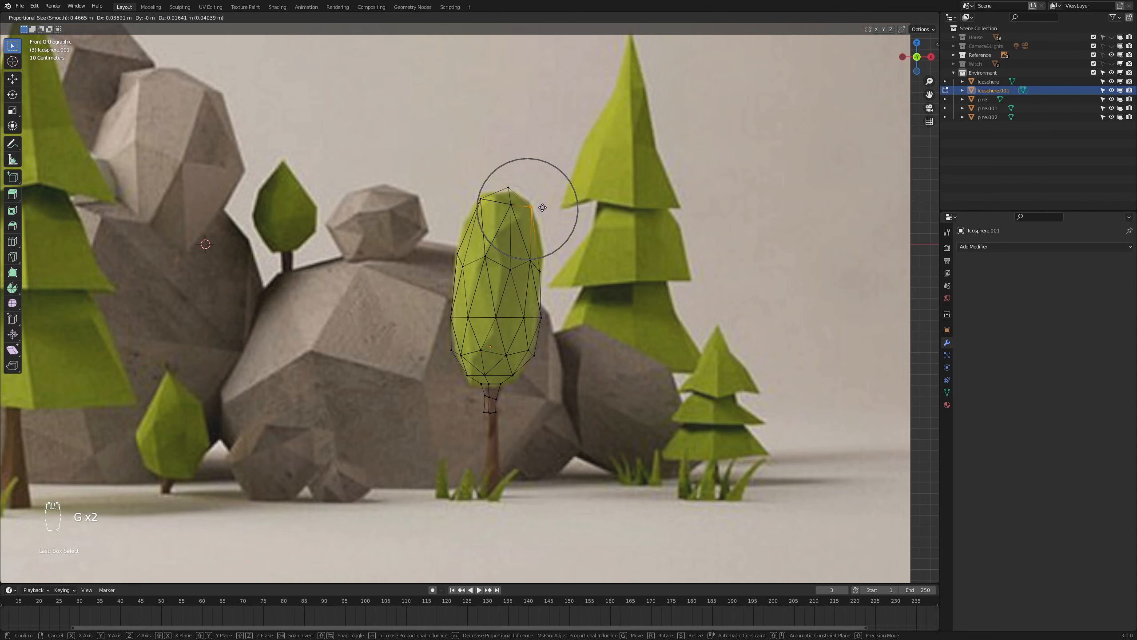
scroll(542, 207, up, 6)
click(543, 207)
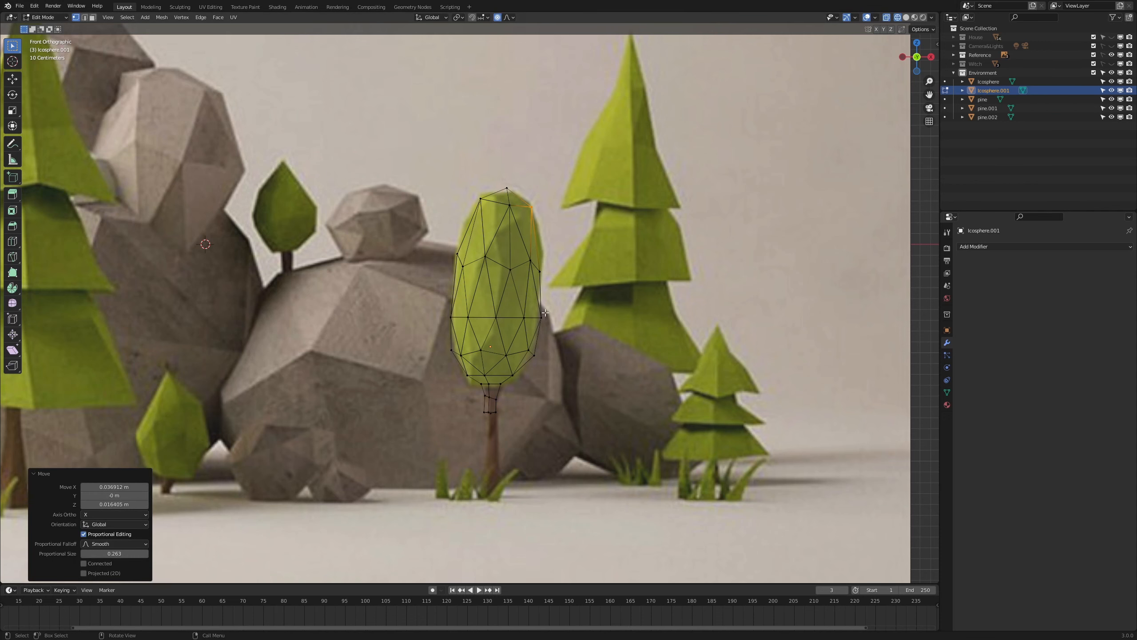
- Lower the trunk's top vertex ring about 0.027 m along Z and scale it to 0.915
scroll(538, 406, up, 1)
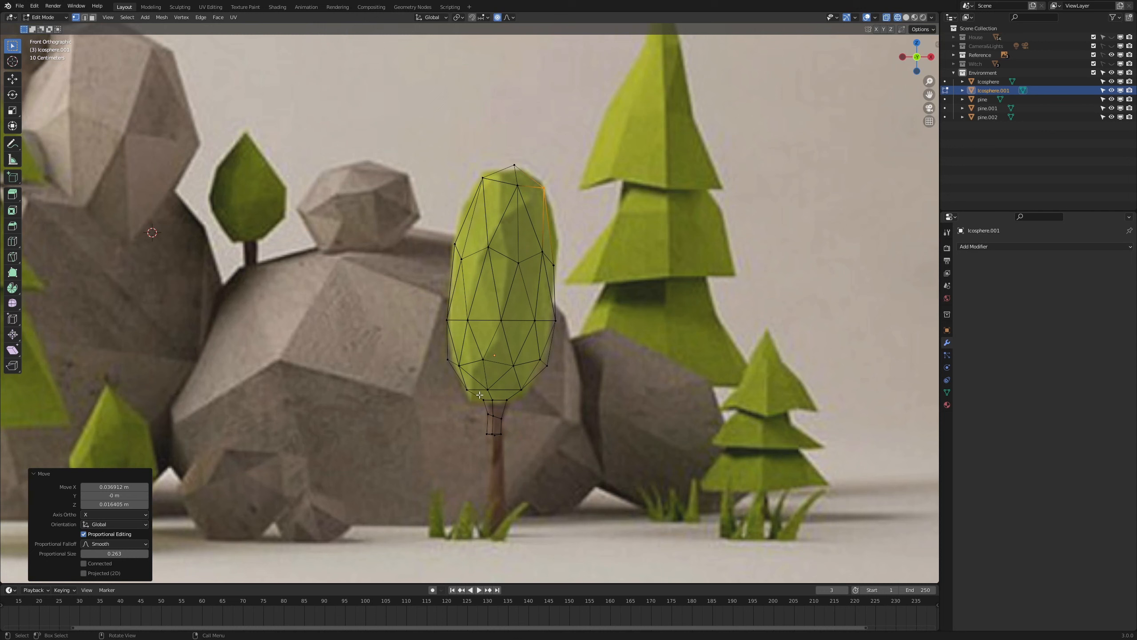
drag(479, 394, 517, 408)
key(g)
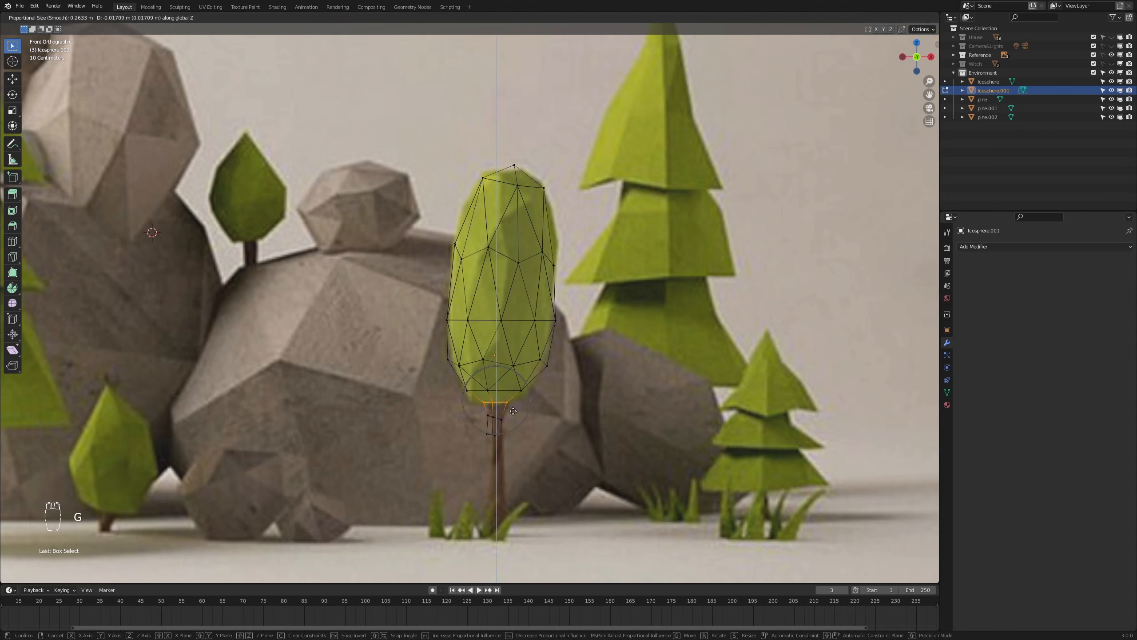
click(514, 414)
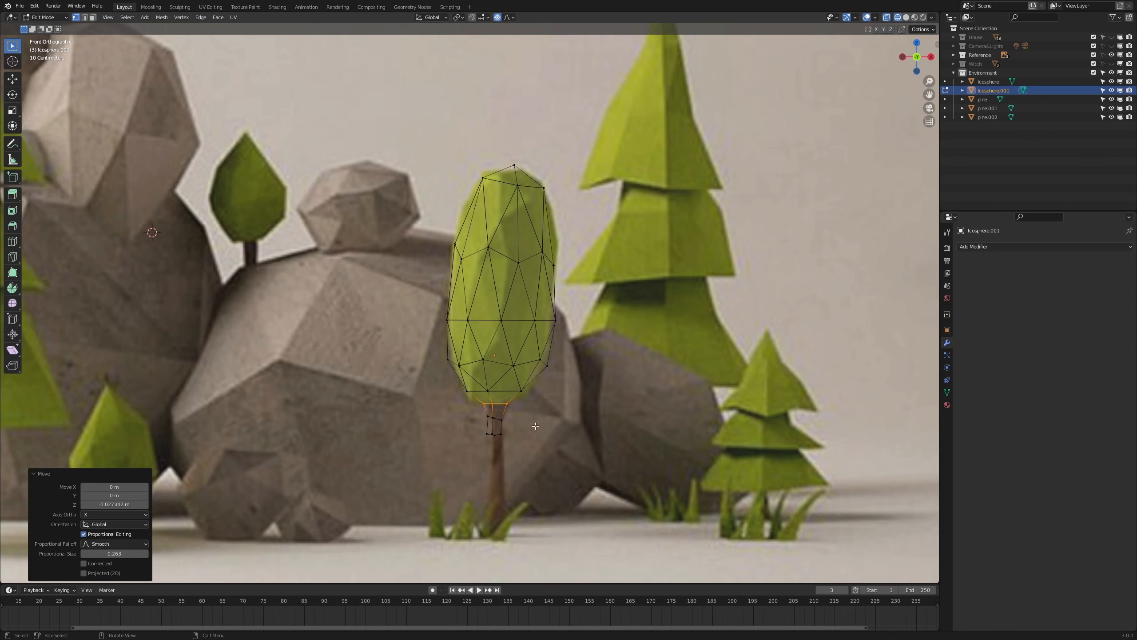
key(s)
click(530, 424)
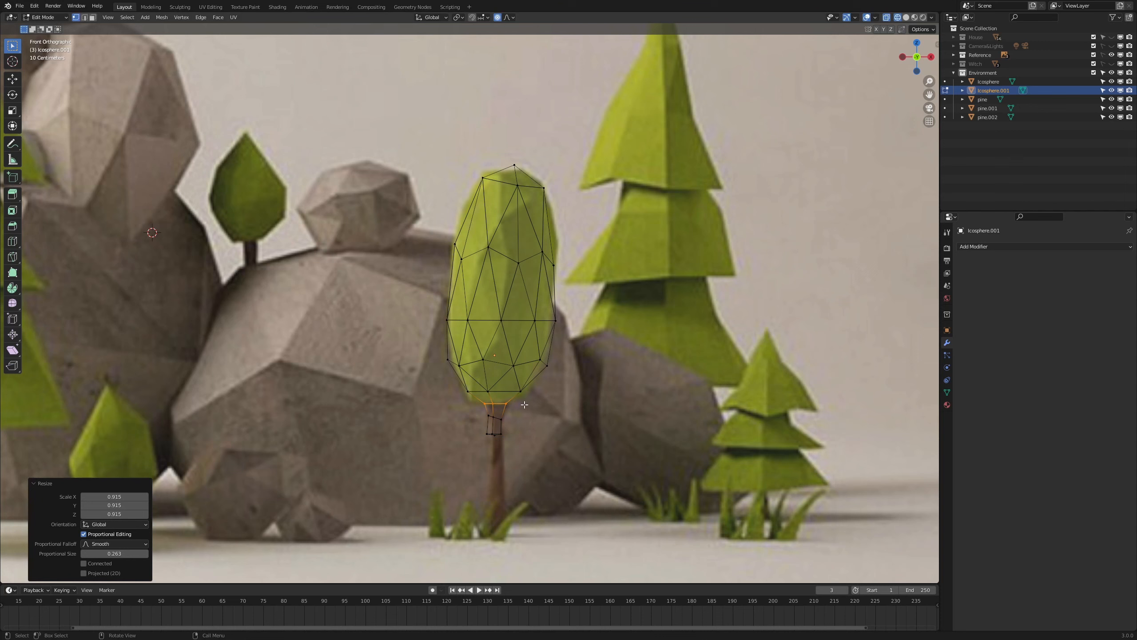
- Move the whole trunk stub about 0.024 m along X to line it up with the reference trunk
drag(524, 402, 473, 450)
key(g)
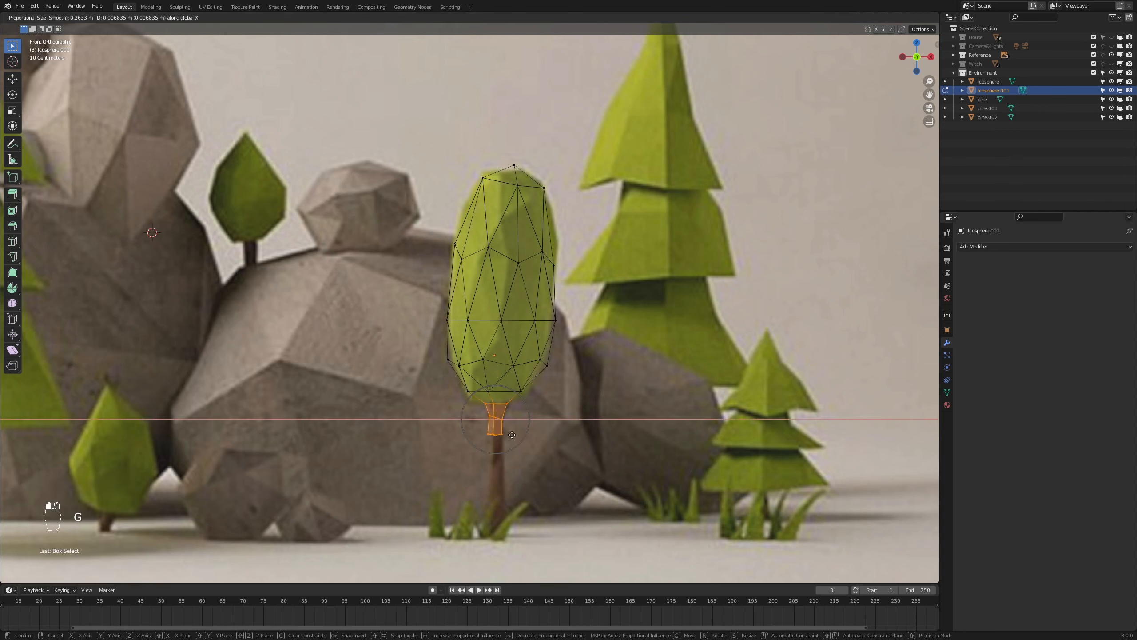
click(524, 436)
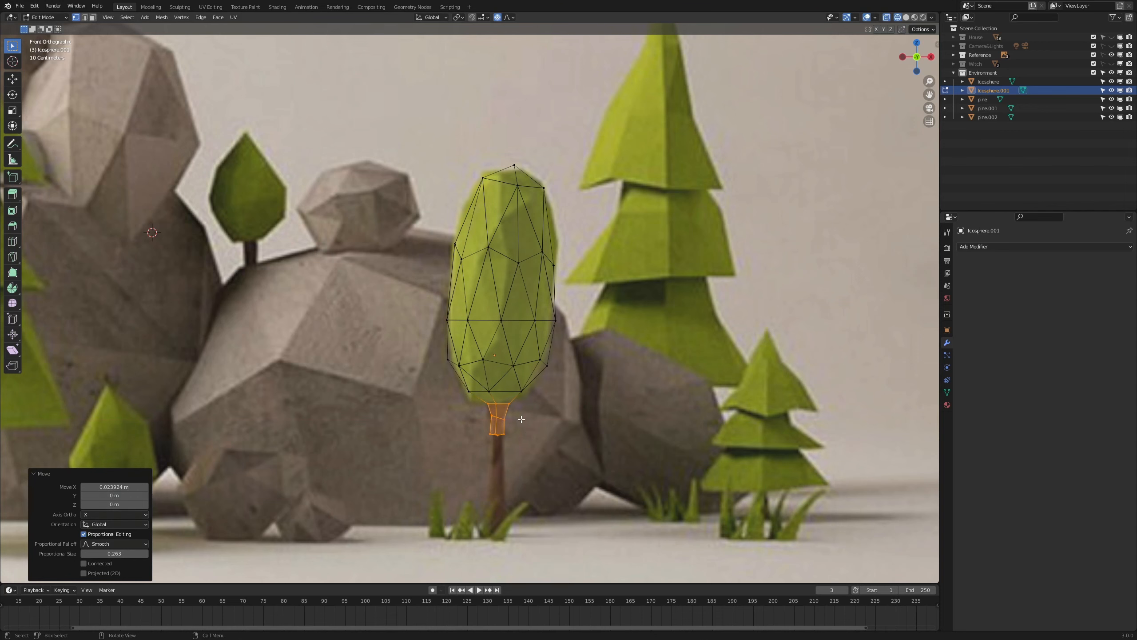
- Rotate the trunk's middle vertex ring about -19° with the proportional size reduced to about 0.11
drag(510, 423, 483, 413)
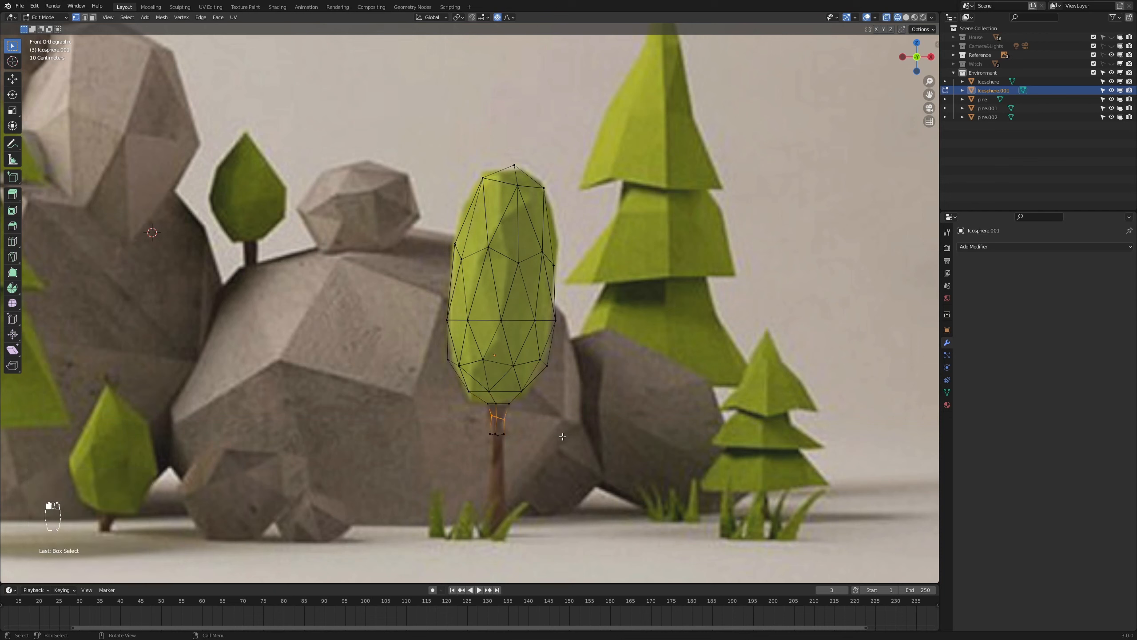
key(r)
scroll(559, 424, up, 4)
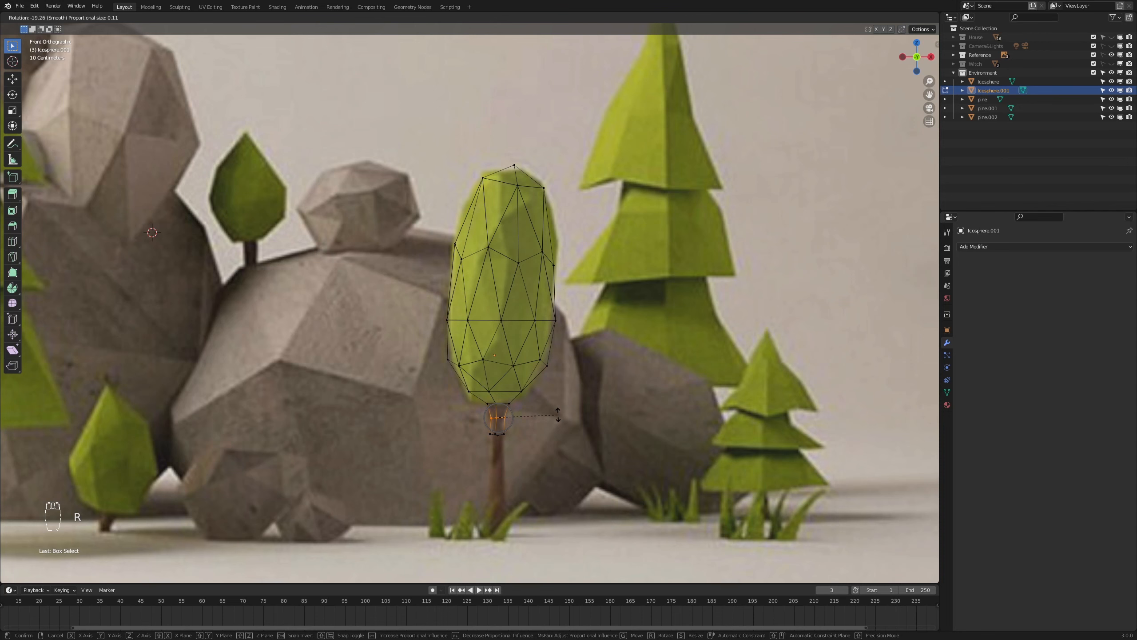
click(557, 415)
- Lower the trunk's bottom ring about 0.808 m along Z to the reference trunk's base and scale it to 1.163
scroll(520, 435, down, 1)
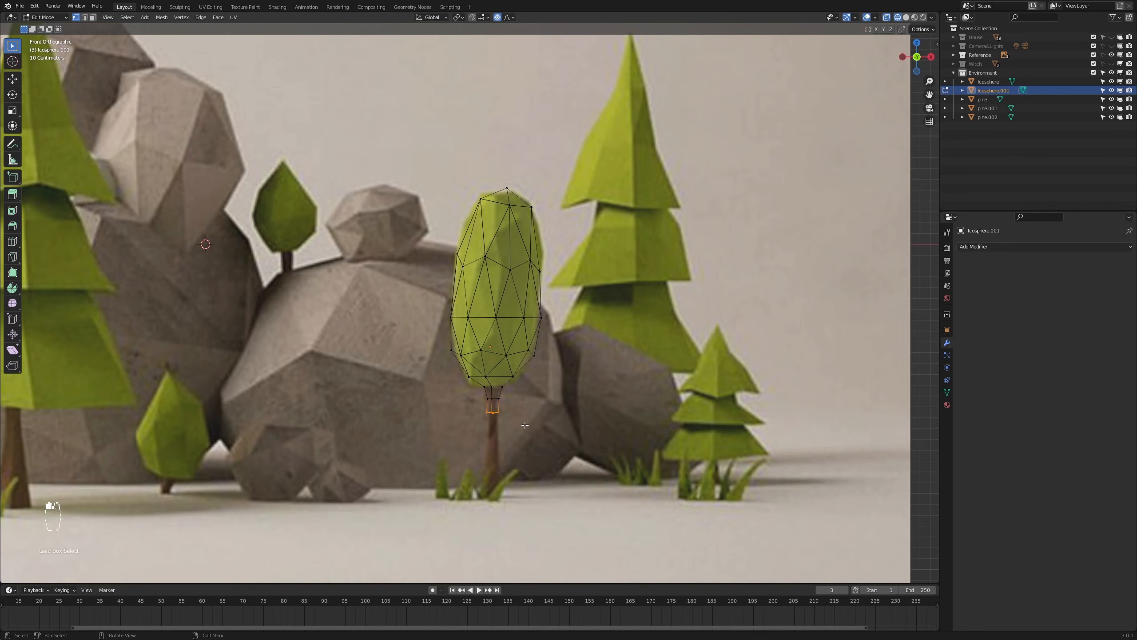
key(g)
key(z)
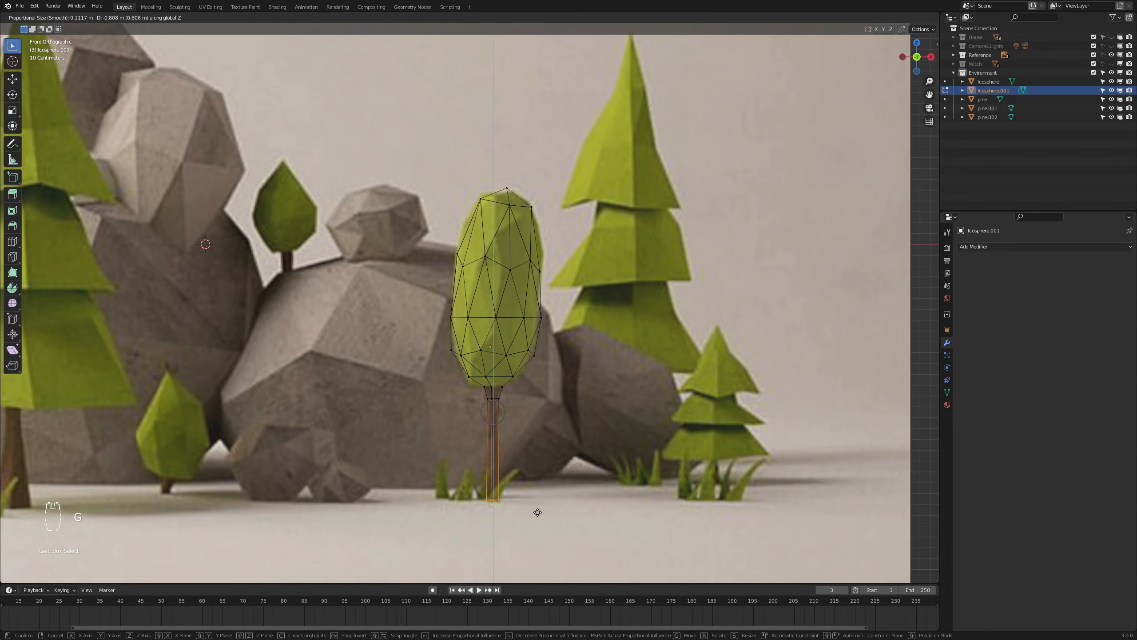
click(538, 512)
scroll(538, 514, up, 1)
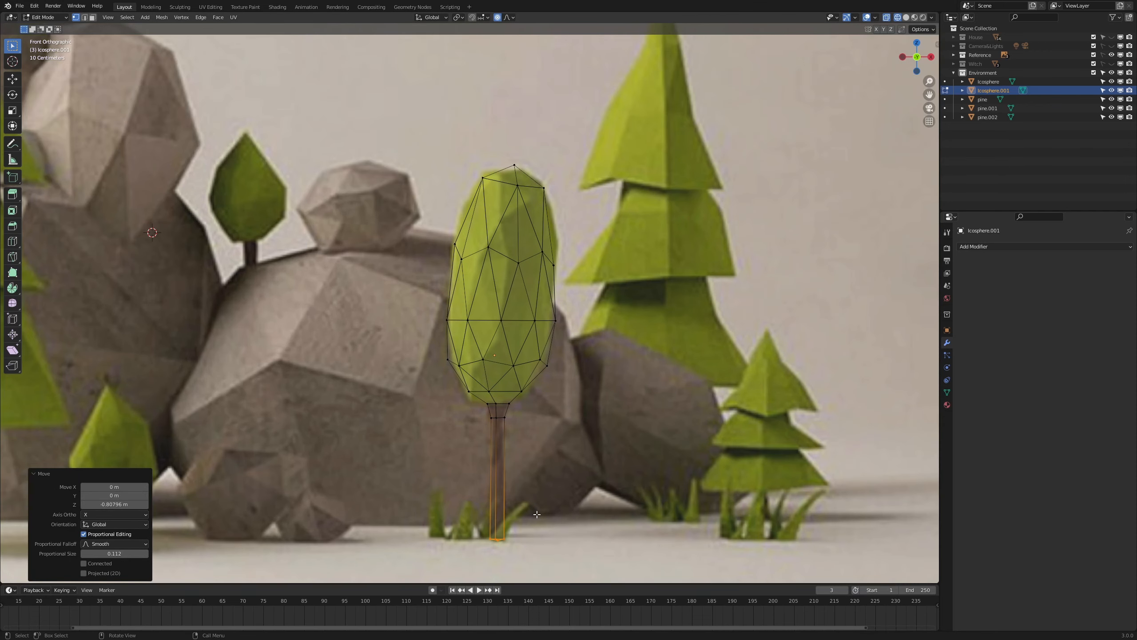
key(s)
click(548, 521)
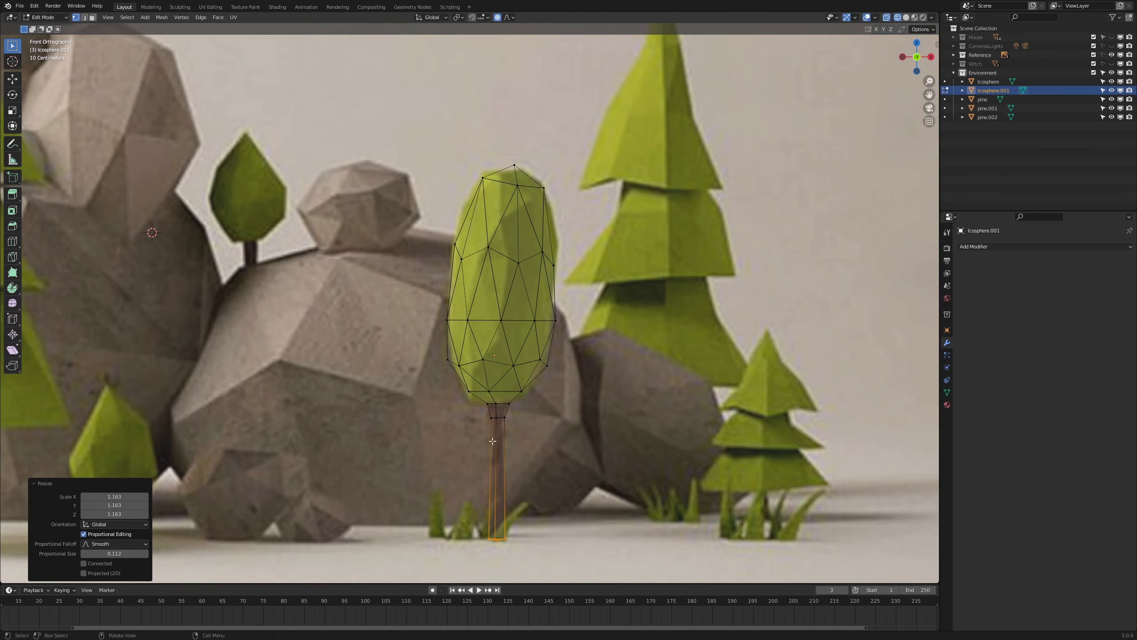
- Scale the ring just below the trunk's flared top to 0.914
drag(483, 414, 535, 432)
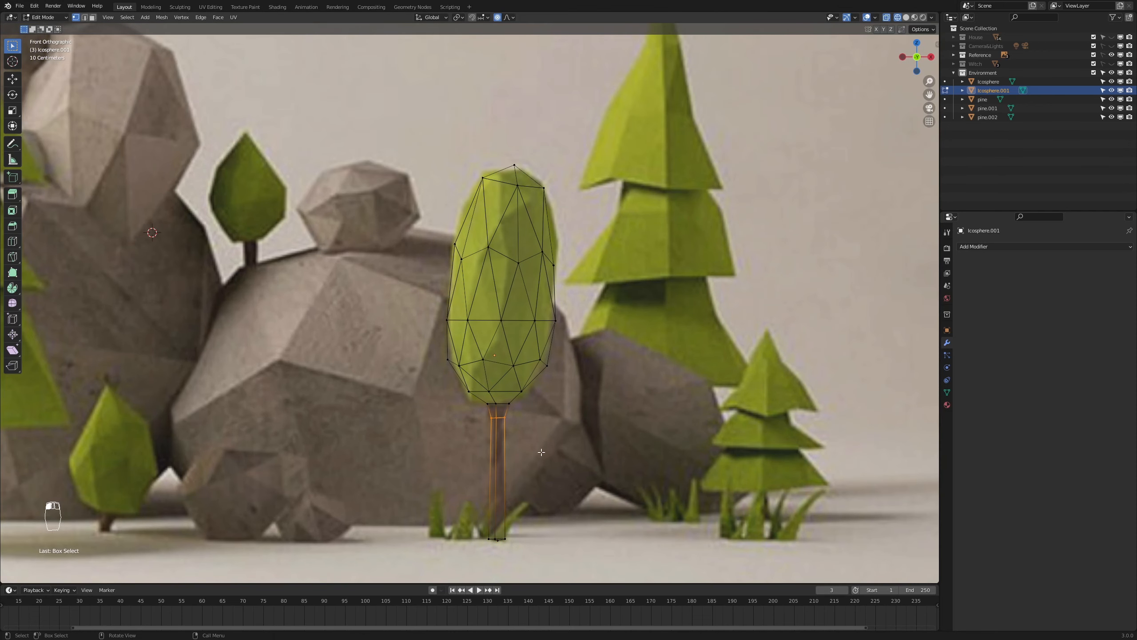
key(s)
click(554, 459)
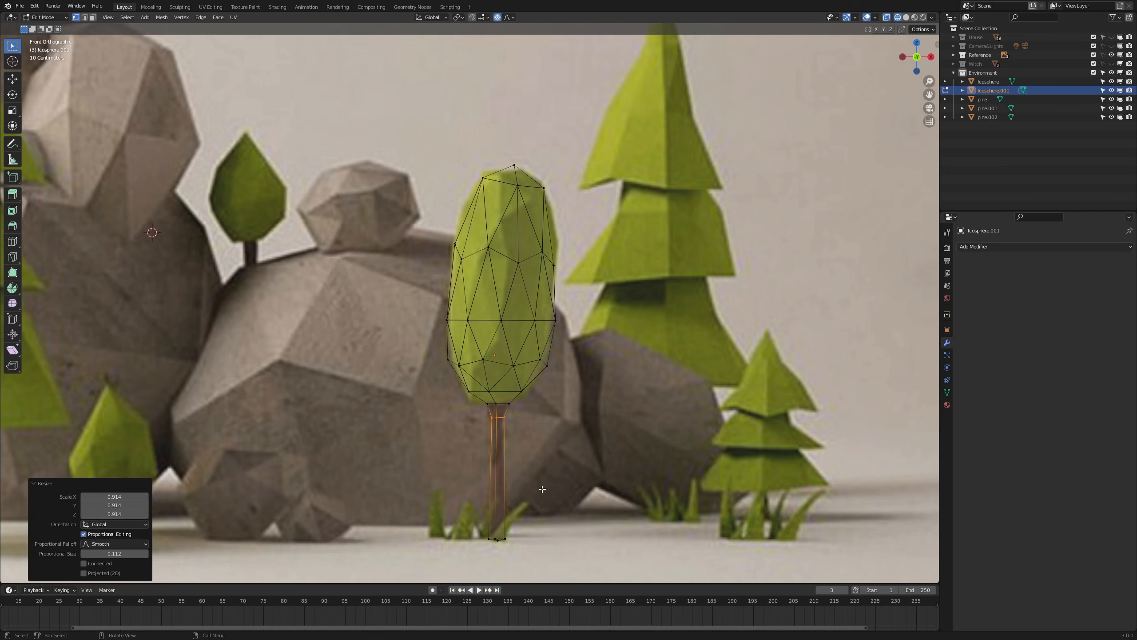
- Add one loop cut to the lower trunk and slide it toward the base at a factor of about -0.465
key(ctrl+r)
click(495, 509)
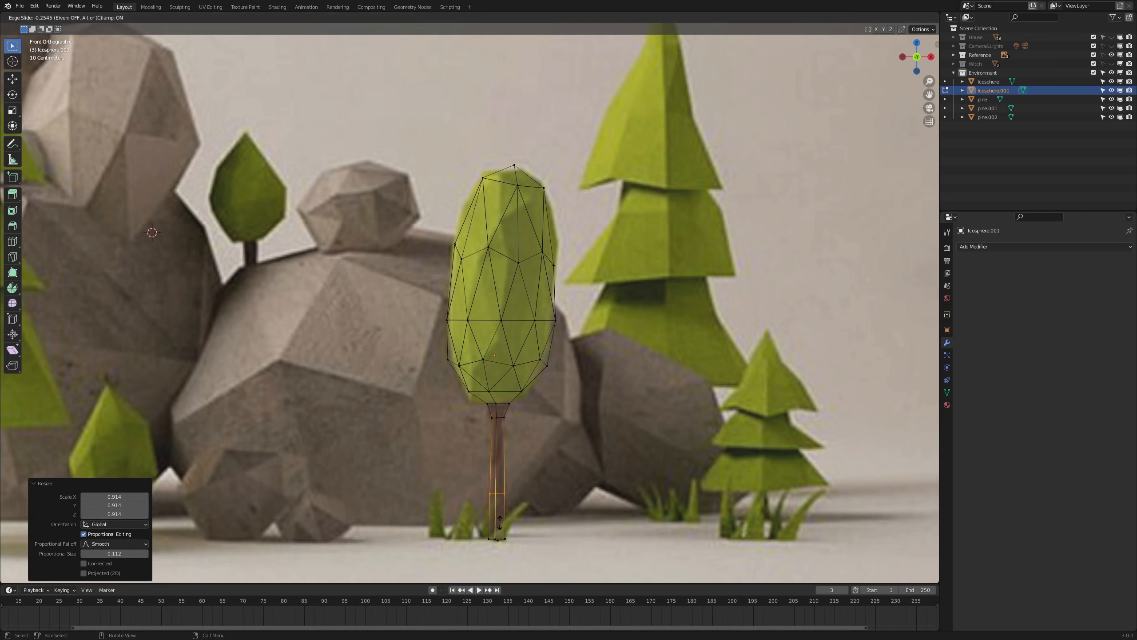
click(509, 536)
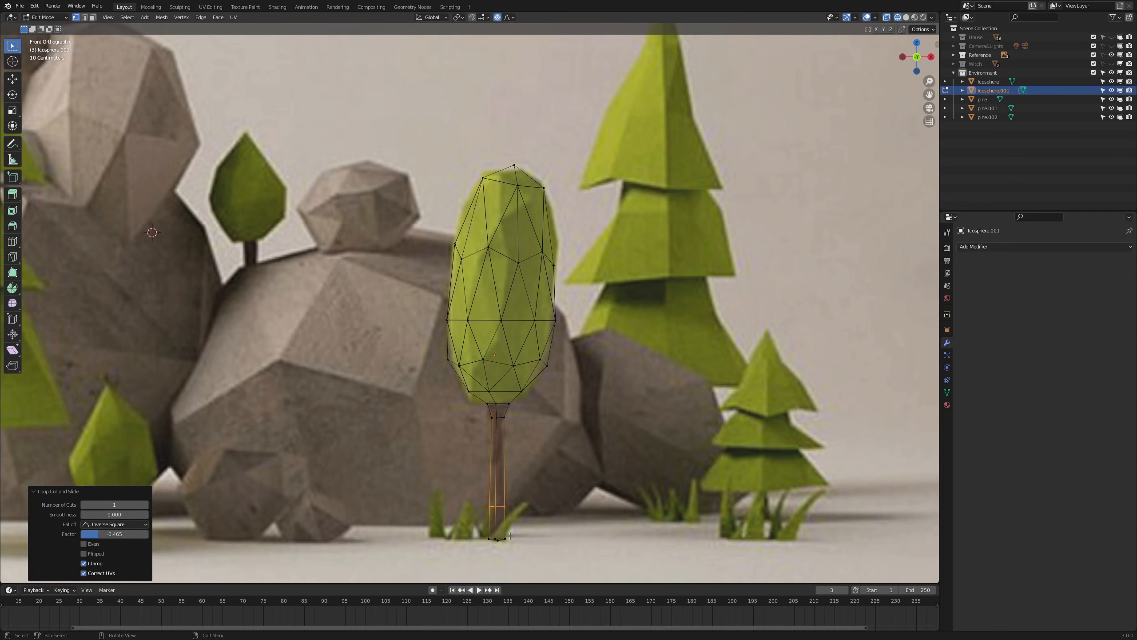
- Rotate the lower trunk's new edge loop about -10.4° and scale it to 0.920
key(r)
click(557, 525)
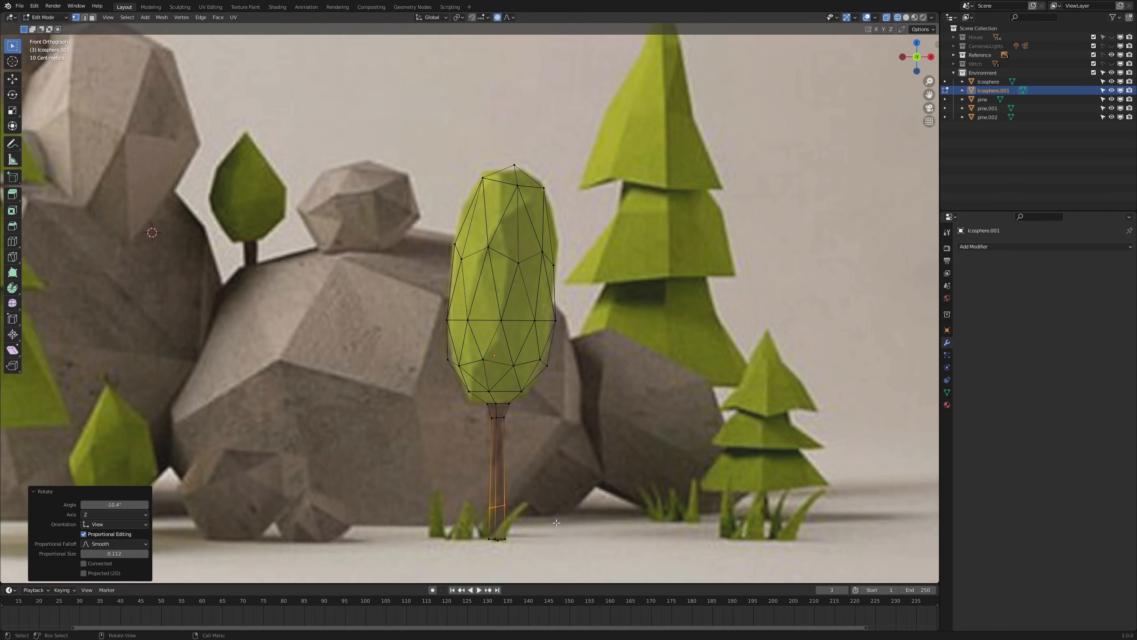
key(s)
click(556, 525)
- Return to Object Mode and apply the tall oval tree's rotation and scale
scroll(554, 505, down, 5)
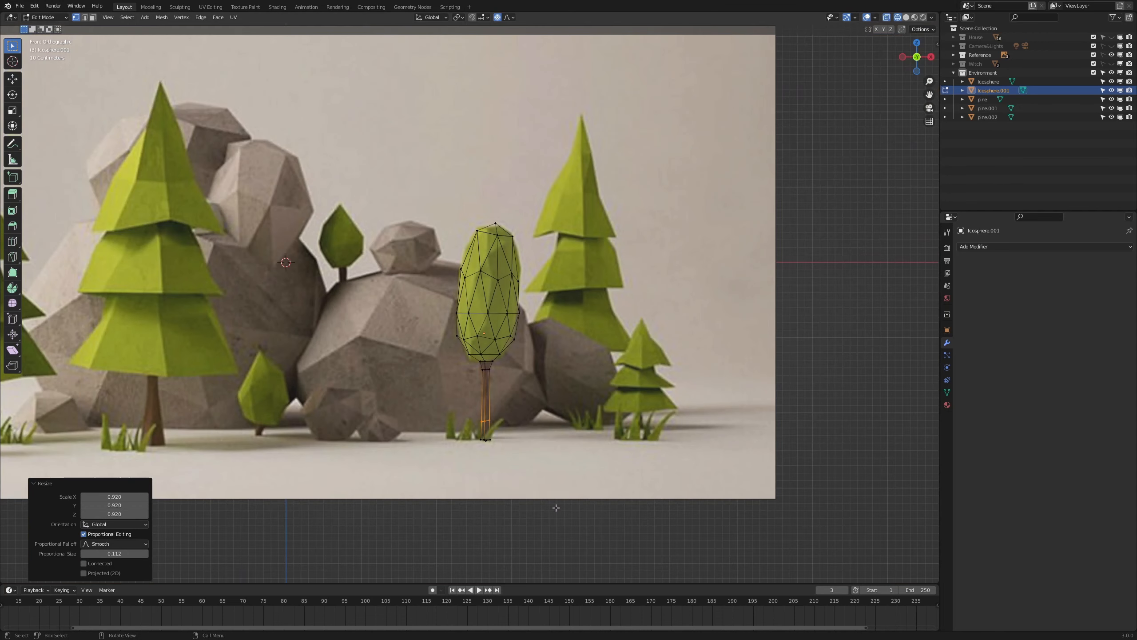
key(Tab)
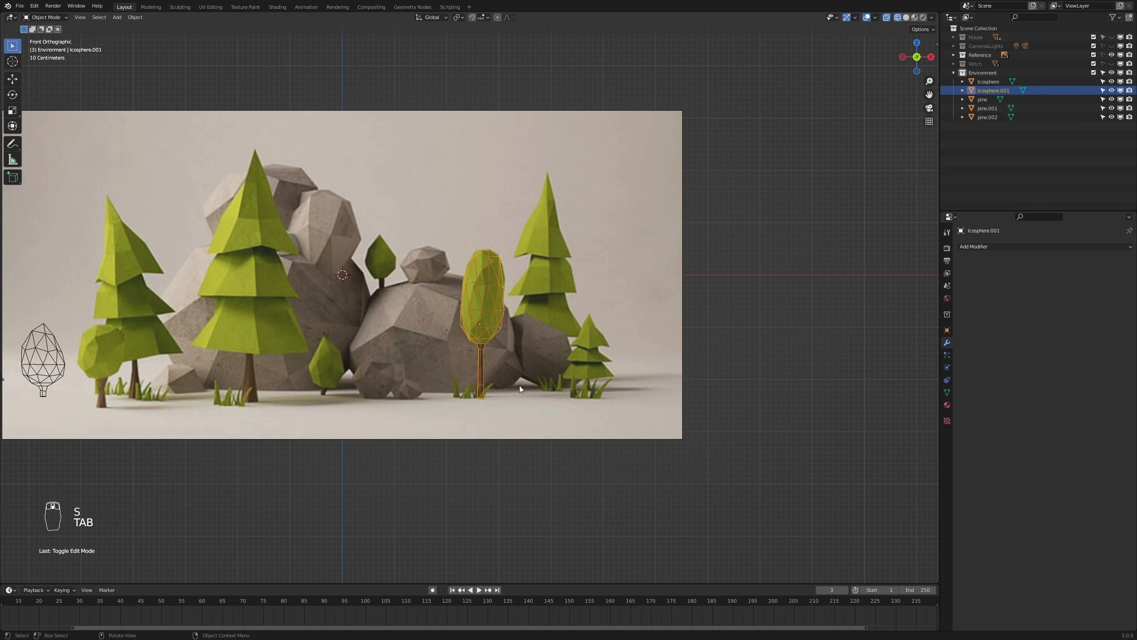
key(ctrl+a)
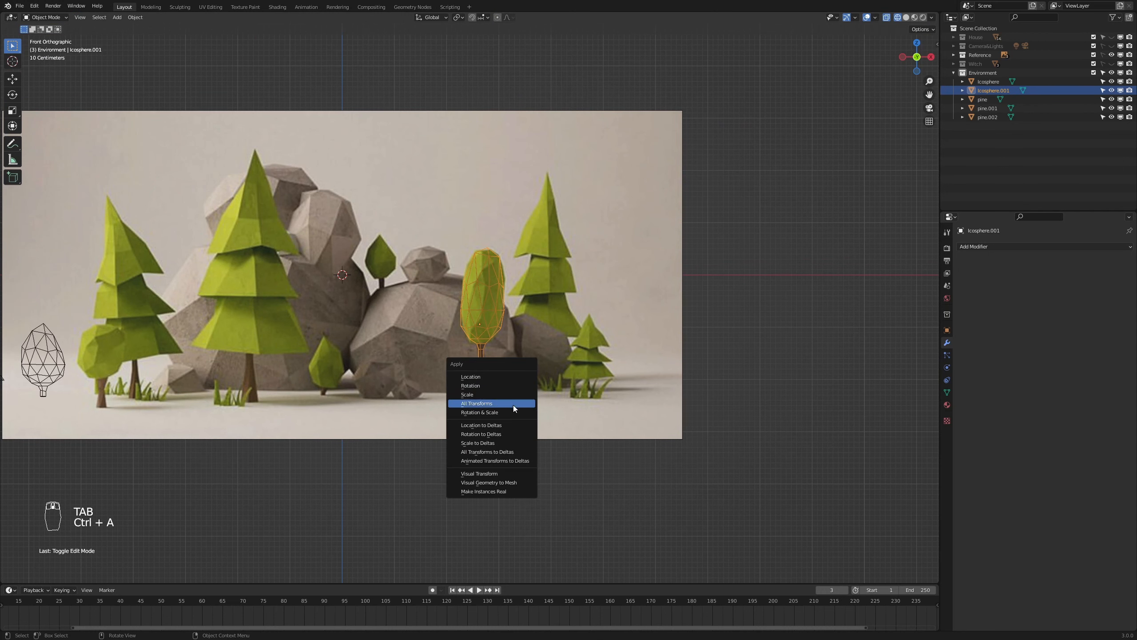
click(510, 411)
- Move the tall oval tree about -7.41 m along X, toward the other modelled trees
scroll(571, 350, down, 3)
key(g)
key(x)
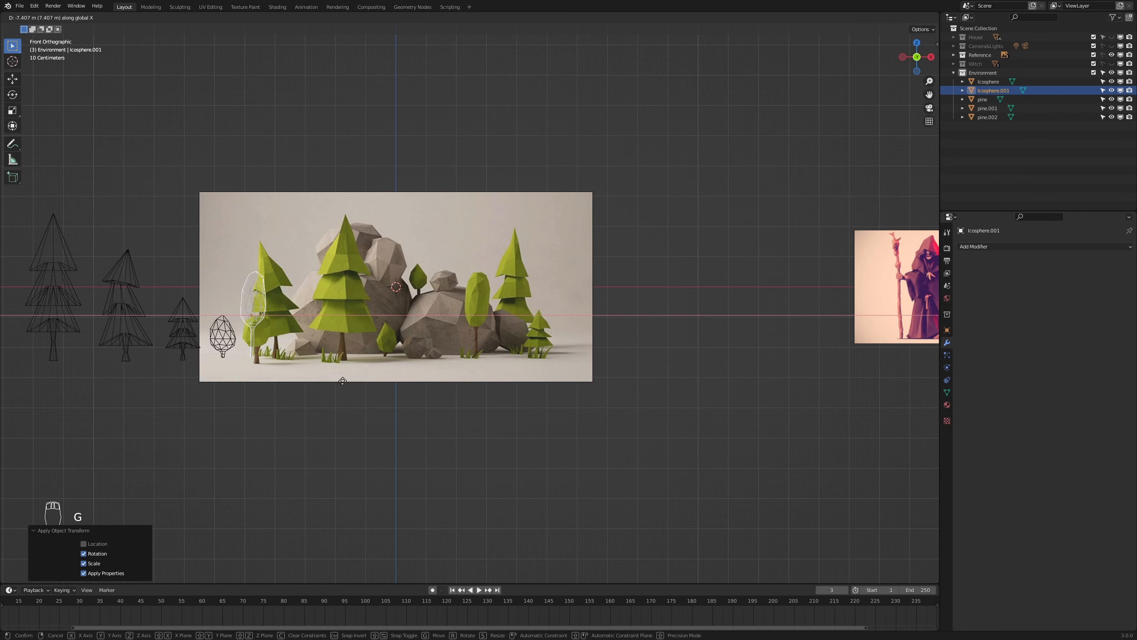
click(342, 380)
- Select all five modelled trees and move them about -5.27 m along X, clear of the reference image
scroll(343, 384, up, 4)
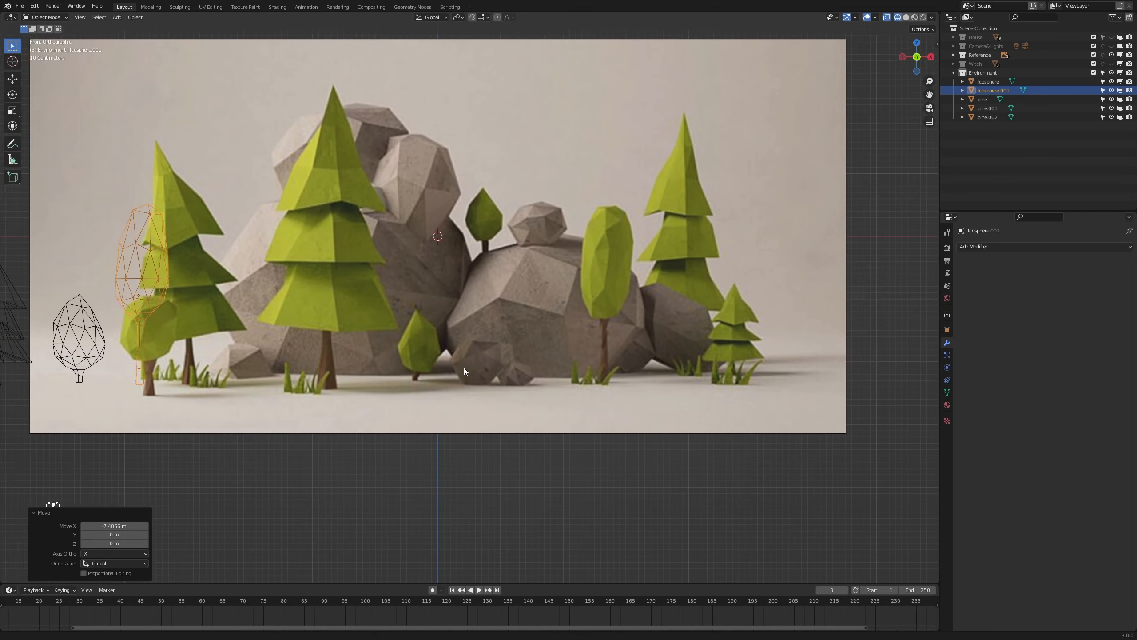
shift+middle_drag(483, 375, 510, 428)
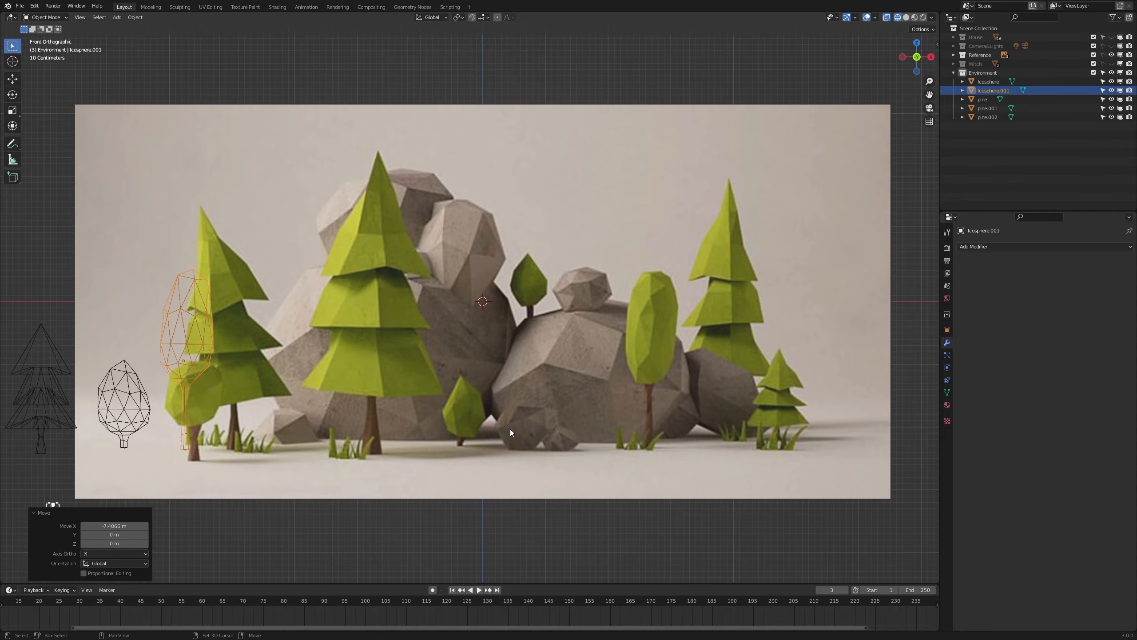
scroll(510, 428, down, 6)
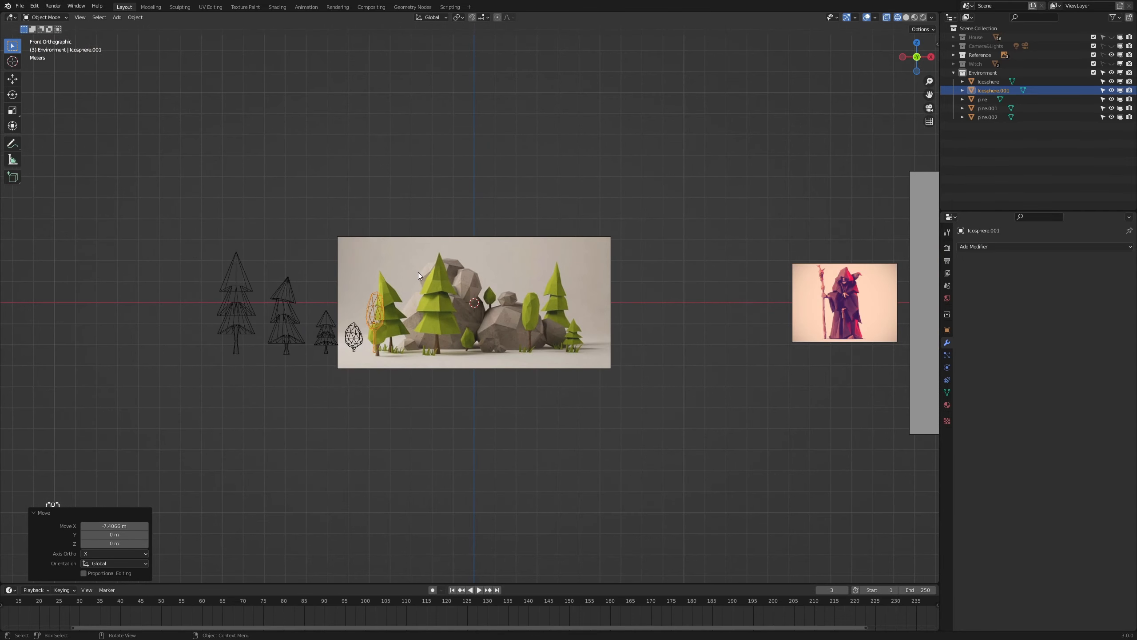
drag(418, 272, 193, 368)
key(g)
key(x)
click(198, 353)
- Raise all five selected trees about 0.343 m along Z
scroll(198, 354, up, 2)
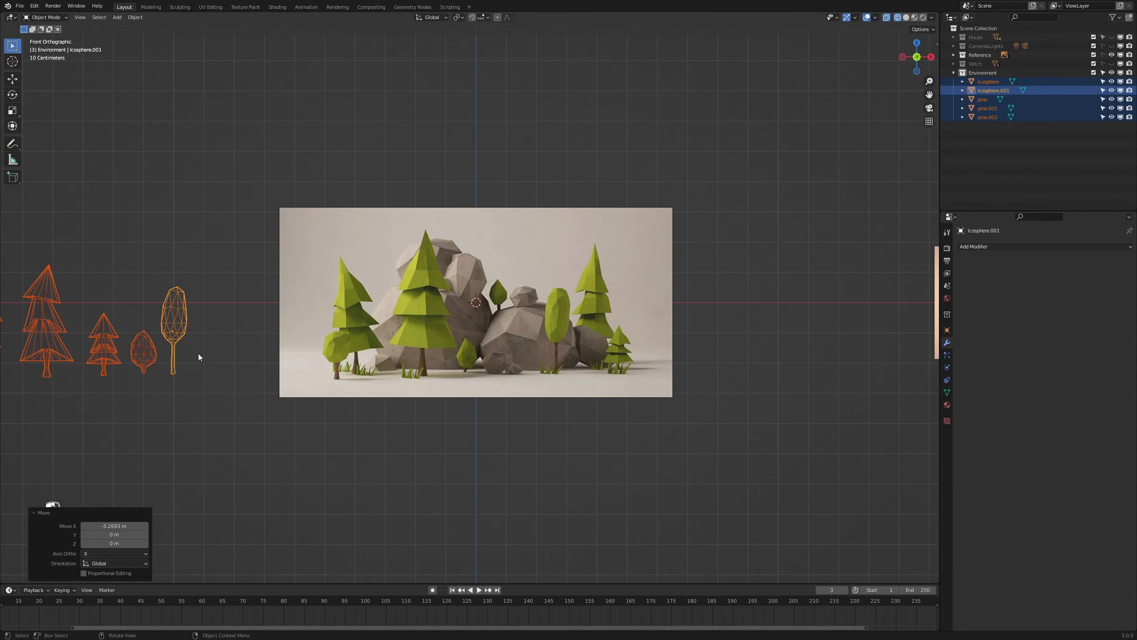
shift+middle_drag(198, 357, 498, 386)
scroll(472, 386, up, 5)
key(g)
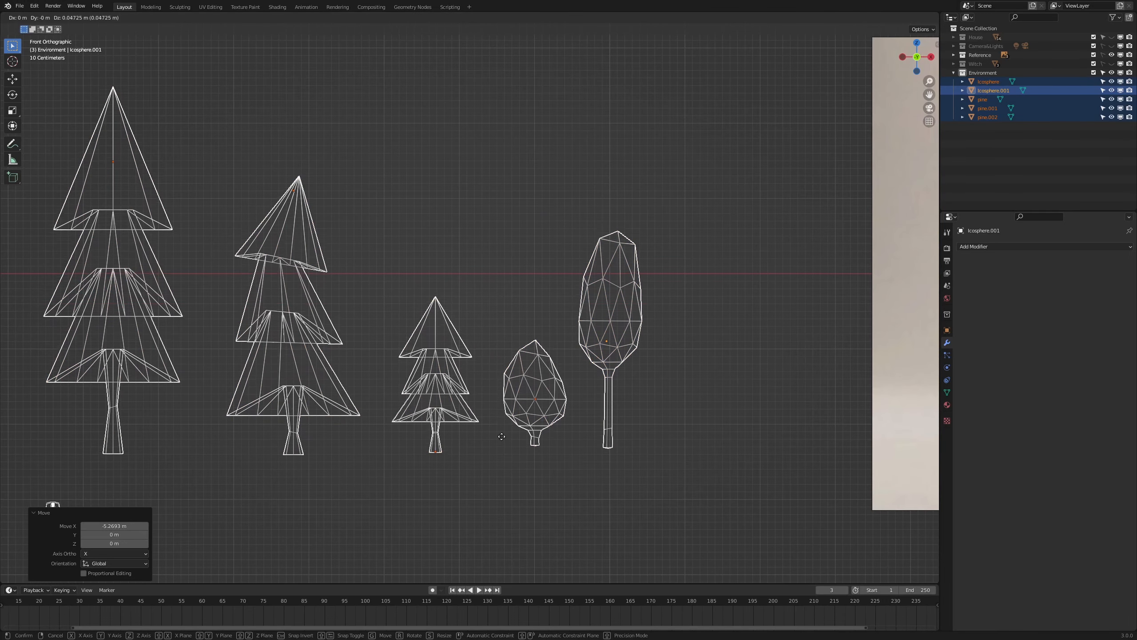
key(z)
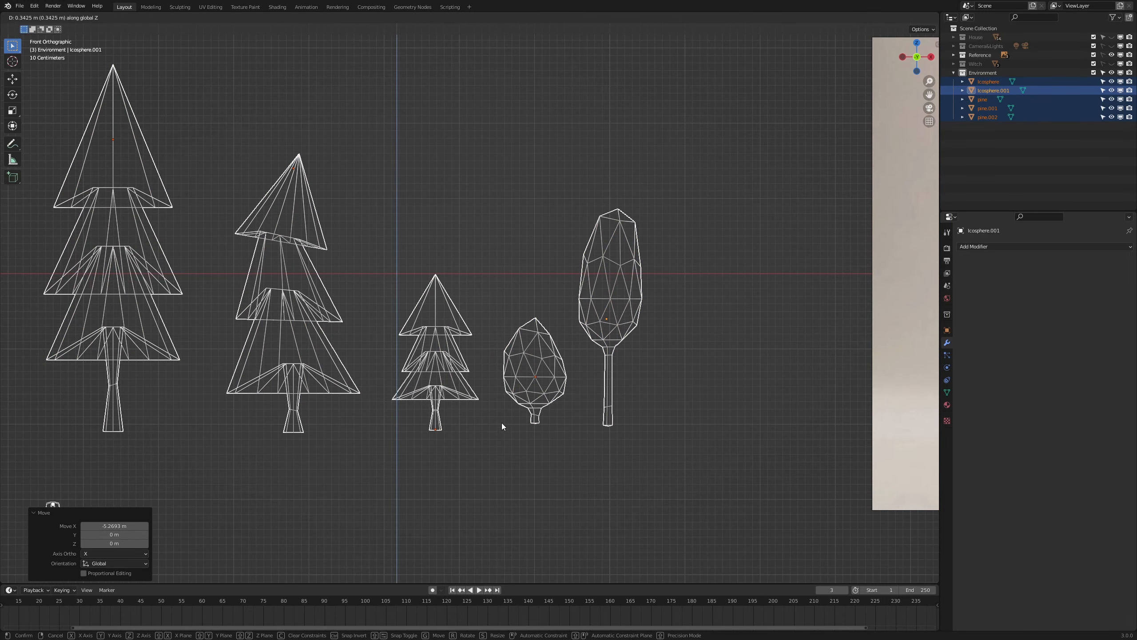
key(Escape)
- Raise the tall oval tree about 0.024 m along Z
click(610, 412)
key(g)
key(z)
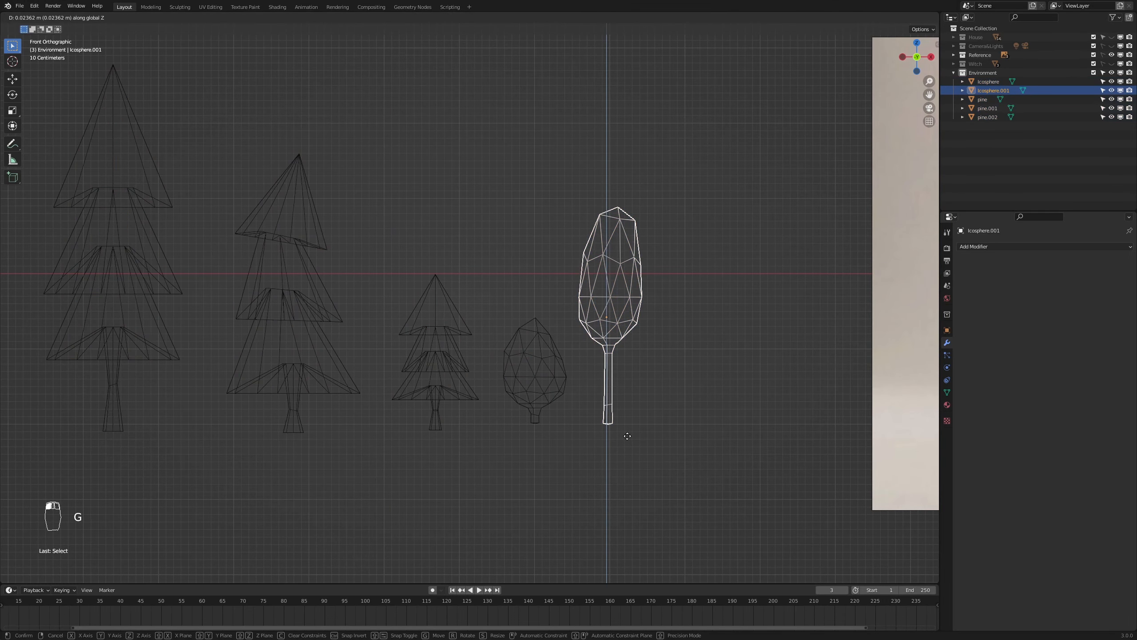
click(628, 437)
- Raise the smallest pine along Z until its trunk base is level with those of the bush tree and the tall oval tree
click(421, 399)
key(g)
key(z)
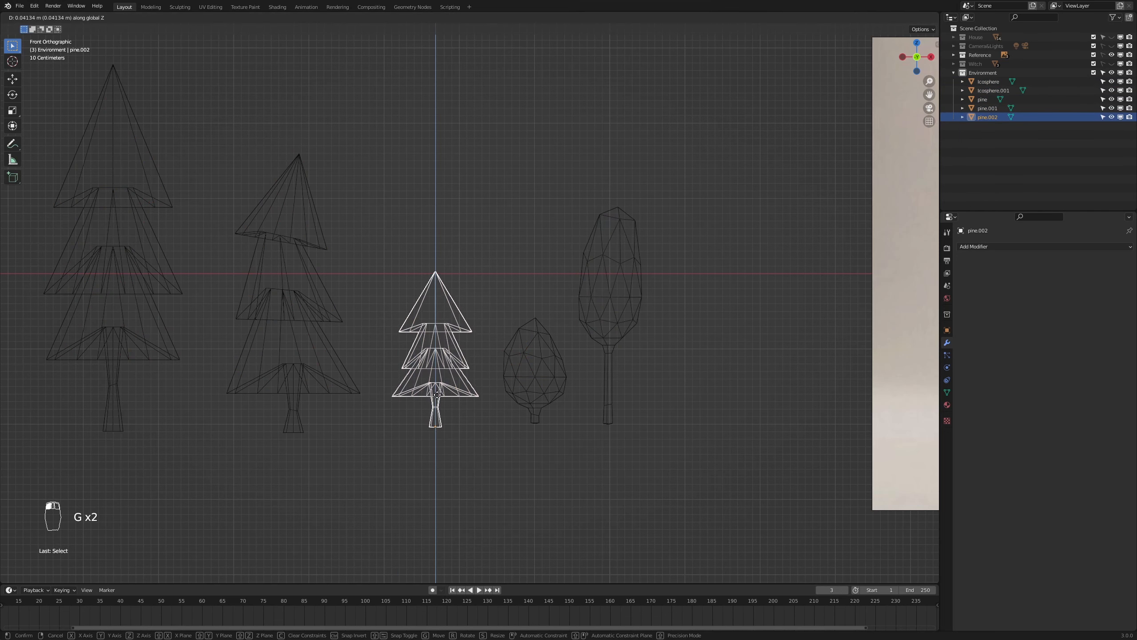
click(335, 425)
- Raise the middle, bent-topped pine about 0.106 m along Z to level its trunk base with the smaller trees
click(286, 403)
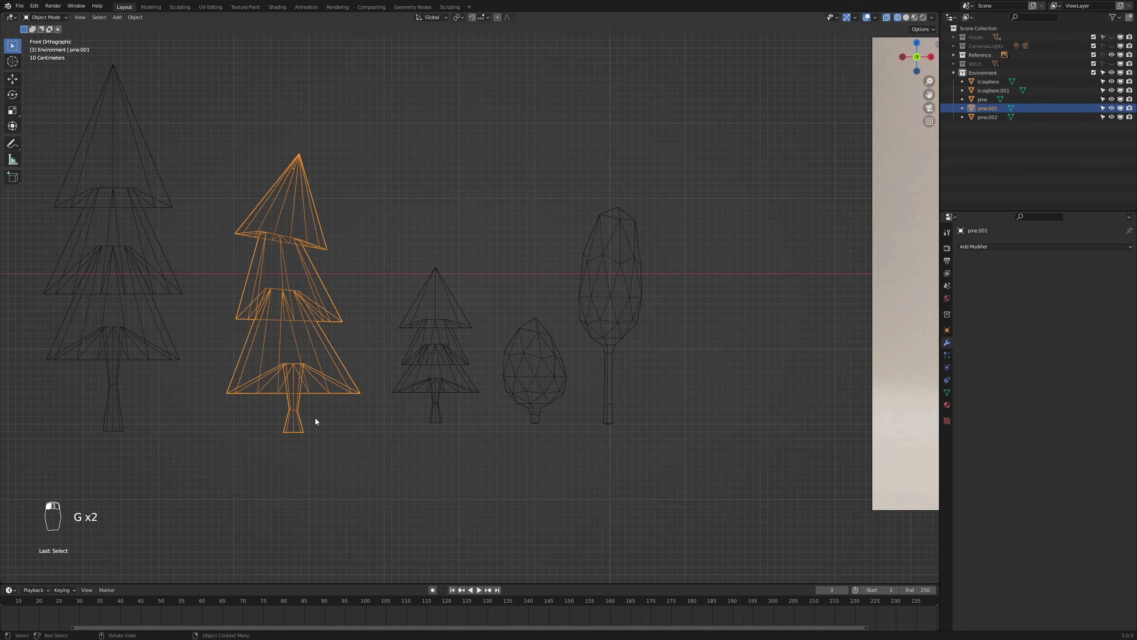
key(g)
key(z)
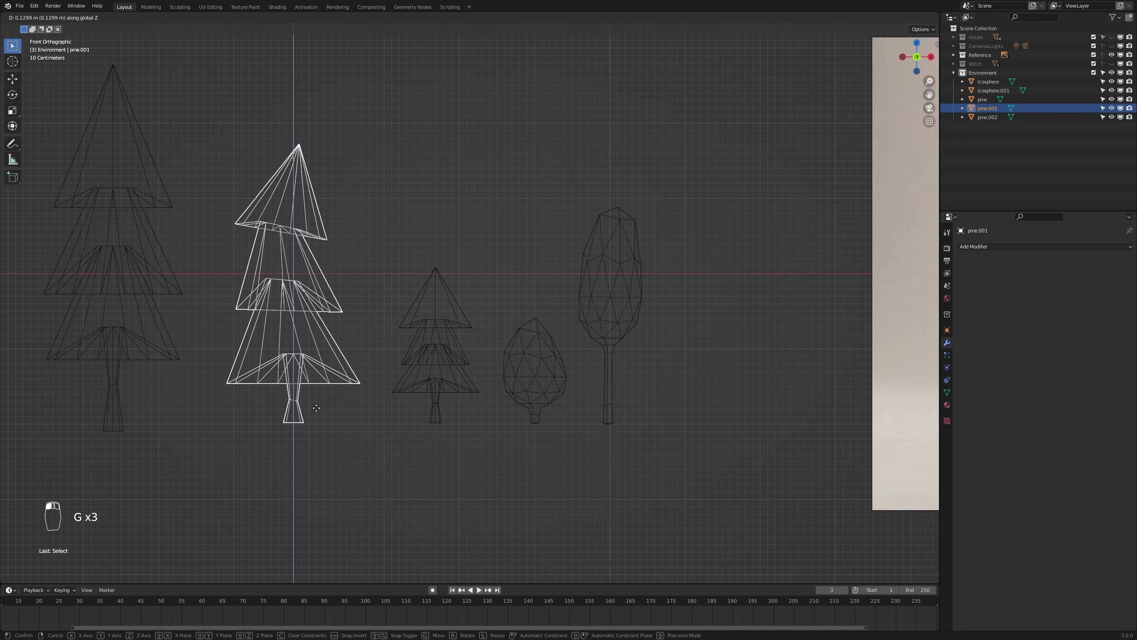
click(319, 410)
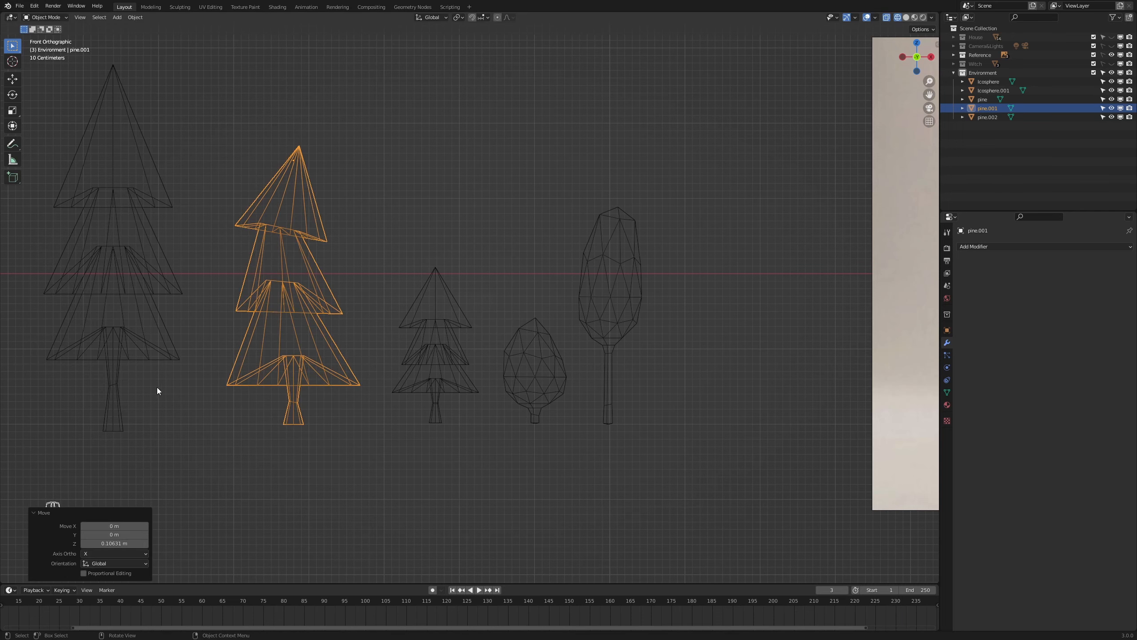
- Raise the tallest pine about 0.106 m along Z so its trunk base lines up with the other four trees
click(122, 359)
key(g)
key(z)
click(124, 348)
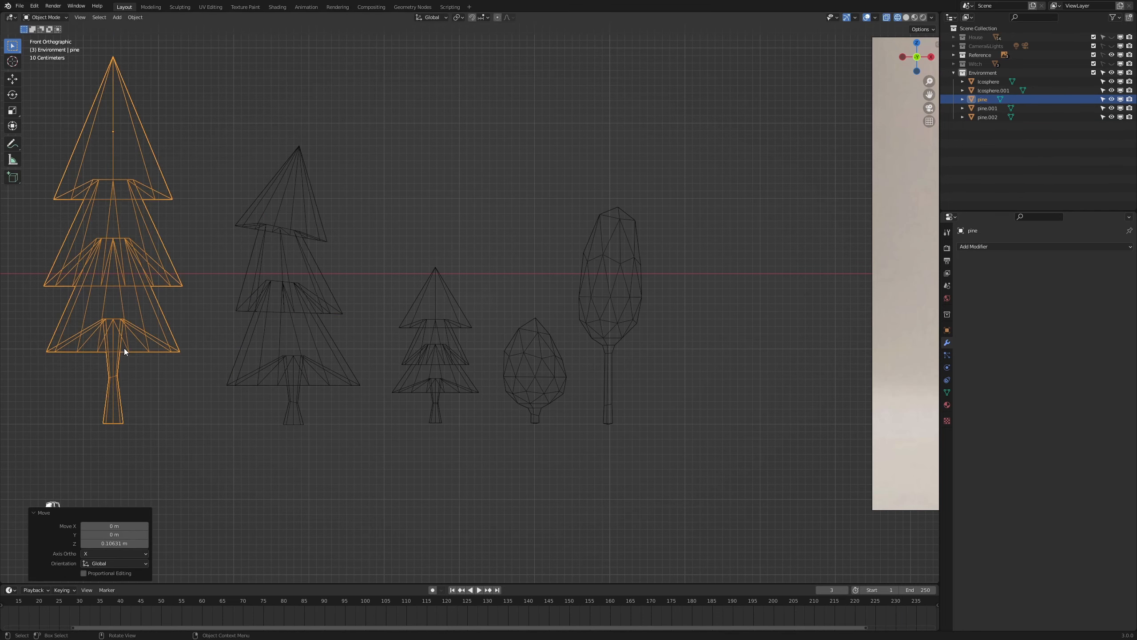
- Put the tallest pine's origin at its trunk base by raising its whole mesh about 3.87 m and lowering the object about 3.88 m along Z
scroll(155, 366, down, 1)
key(Tab)
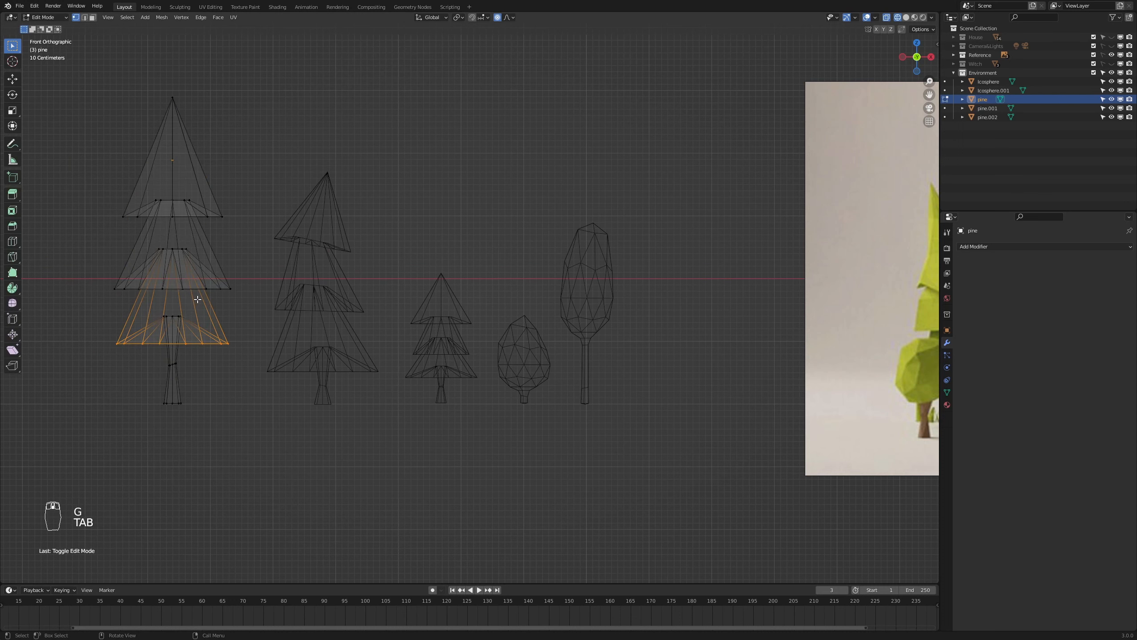
key(a)
key(a)
key(g)
key(z)
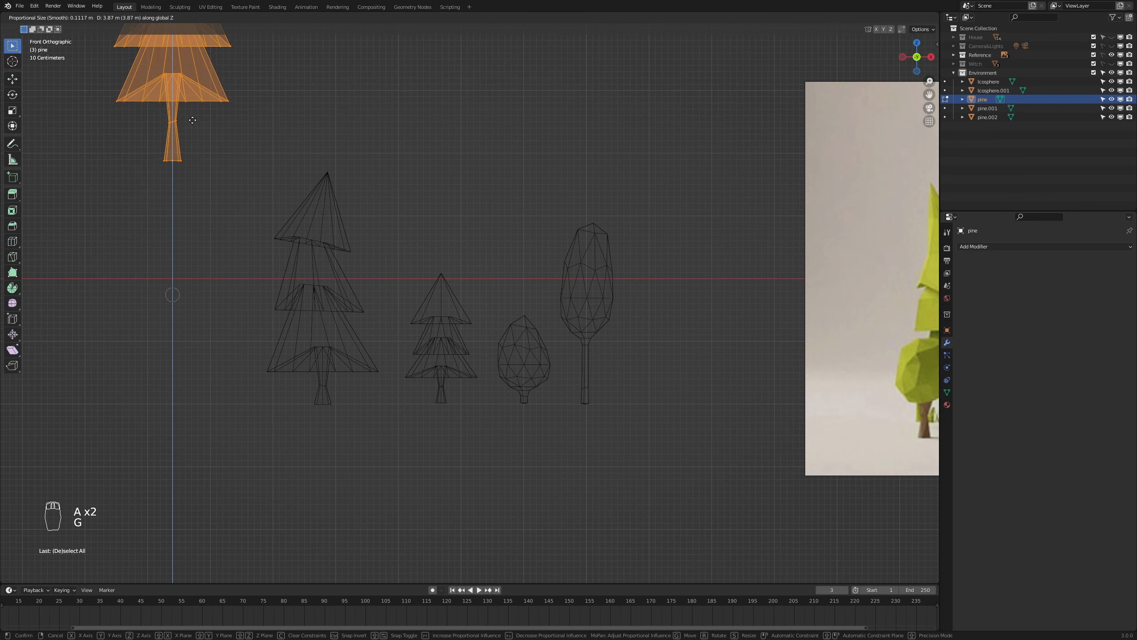
click(192, 120)
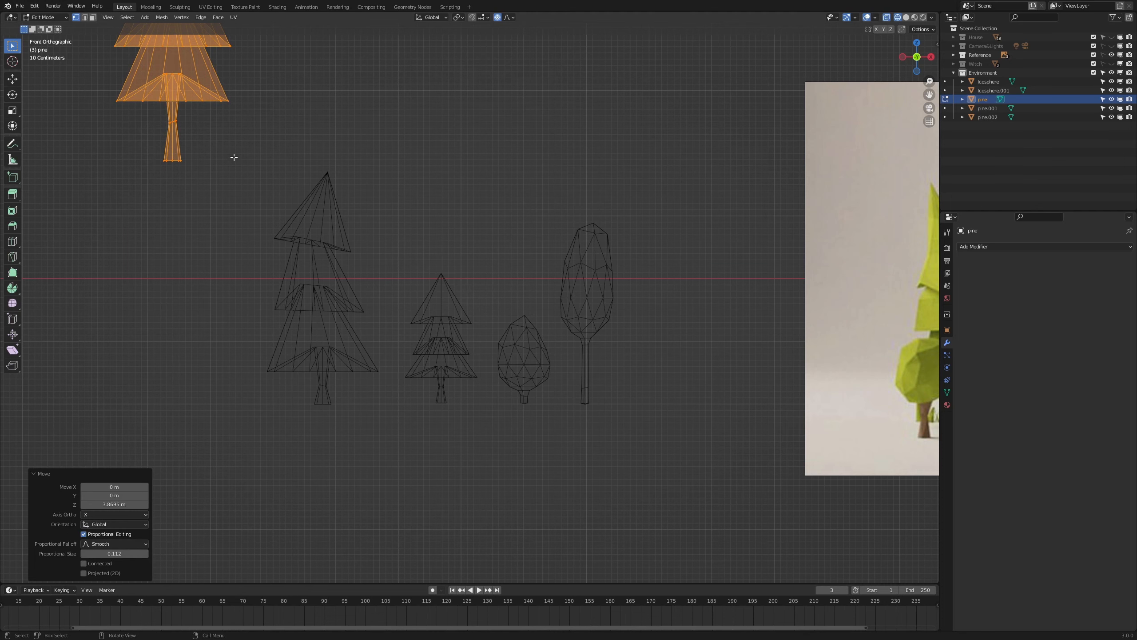
key(Tab)
key(g)
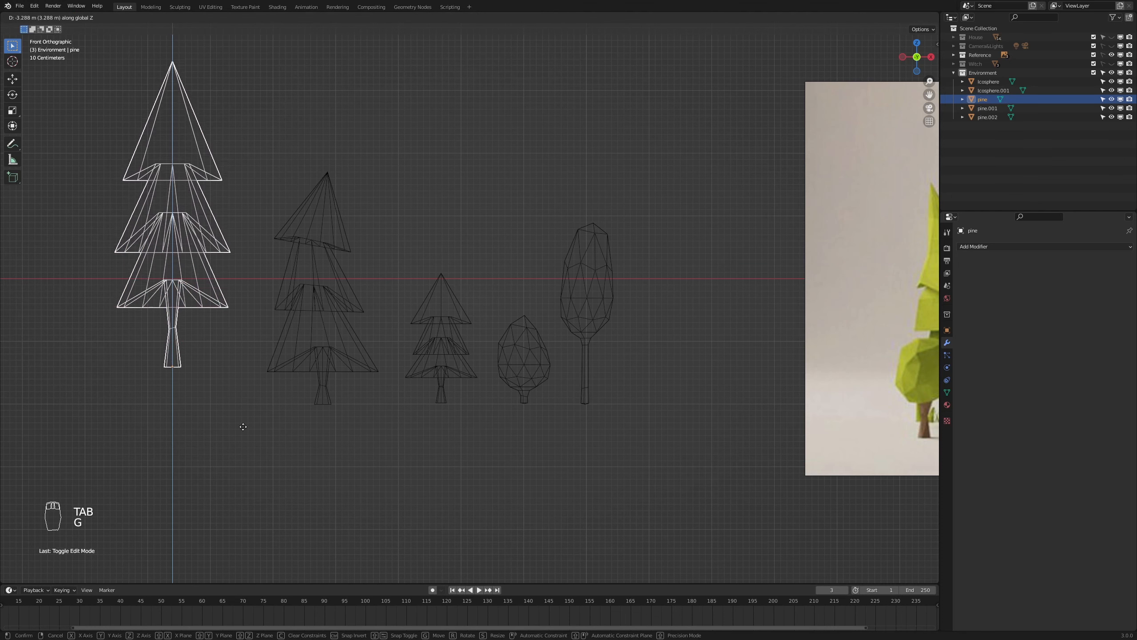
click(251, 435)
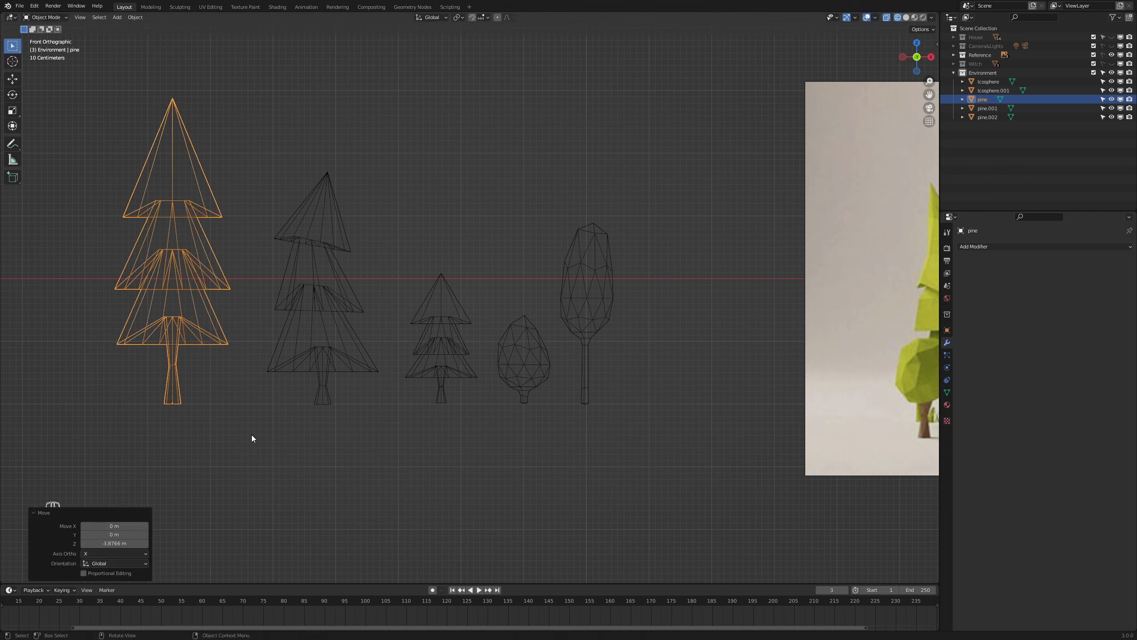
- Put the middle pine's origin at its trunk base by raising its whole mesh about 3.52 m and lowering the object back into line along Z
click(374, 372)
key(Tab)
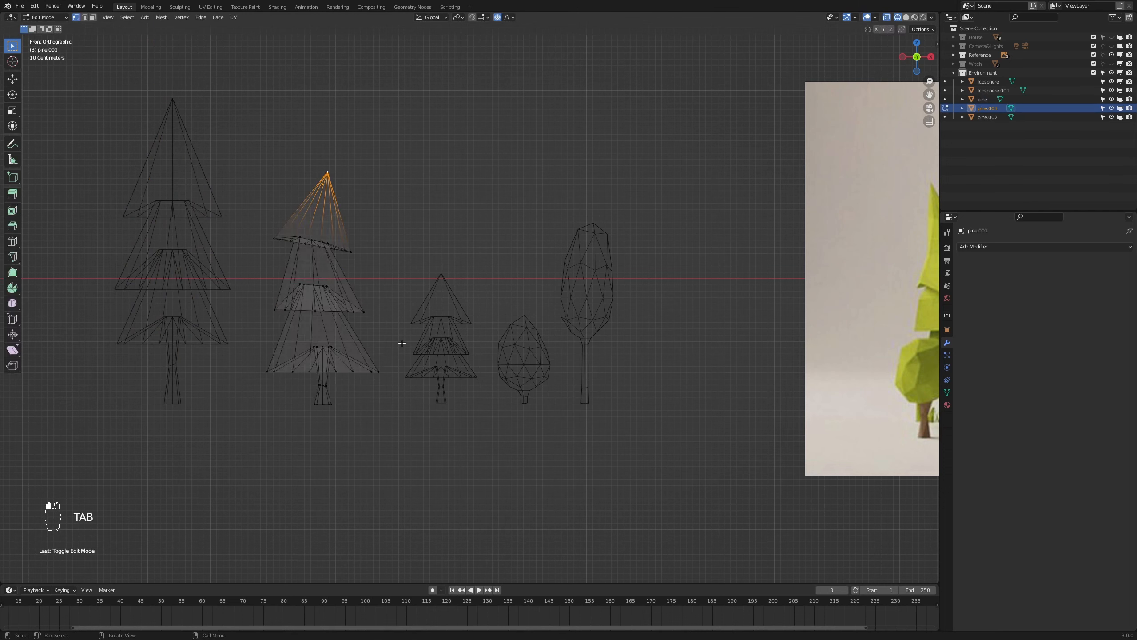
key(a)
key(a)
key(g)
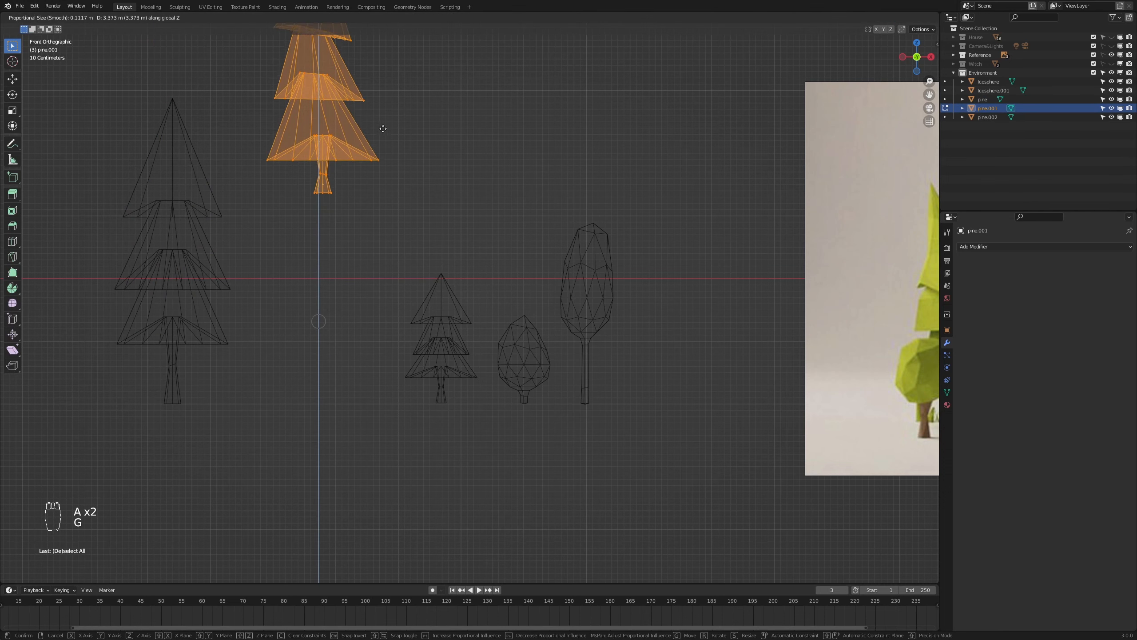
click(383, 122)
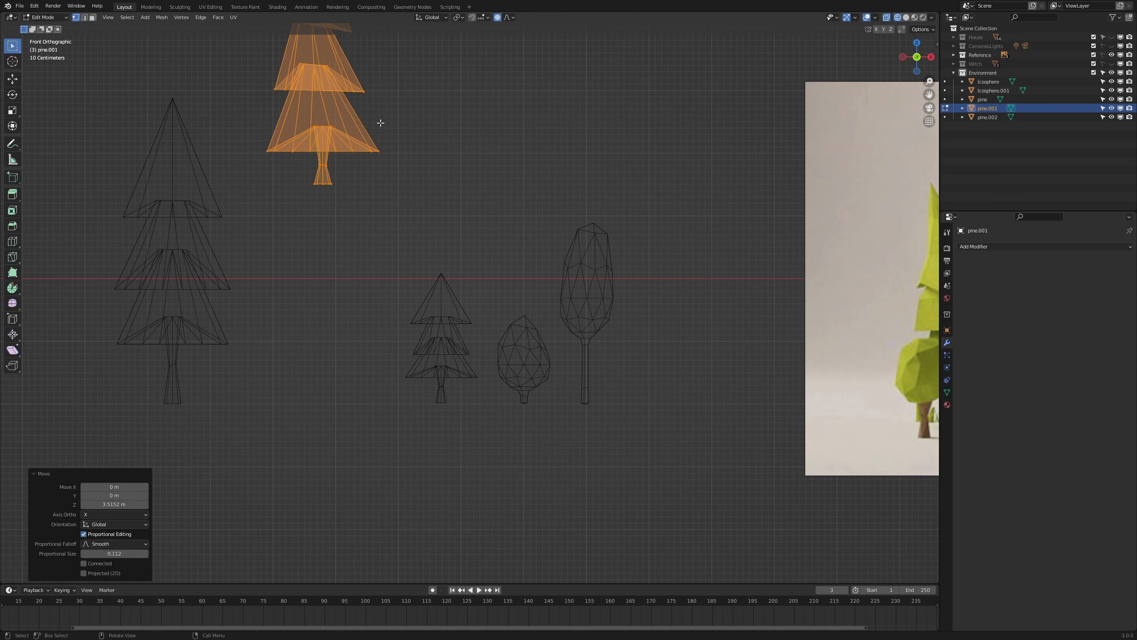
key(Tab)
key(g)
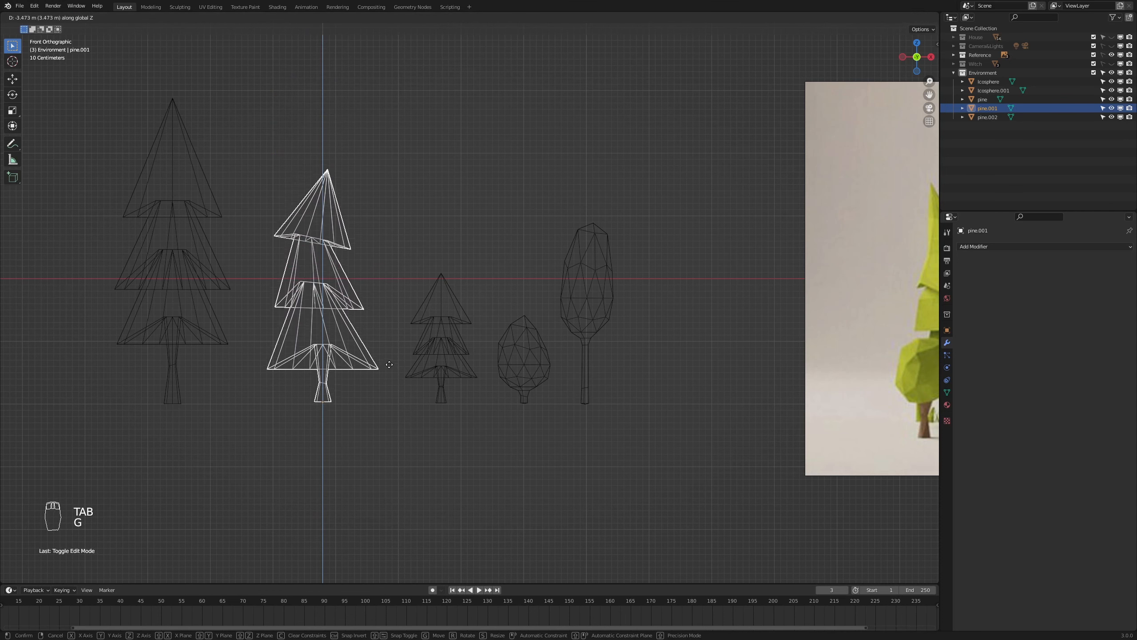
click(403, 368)
click(446, 372)
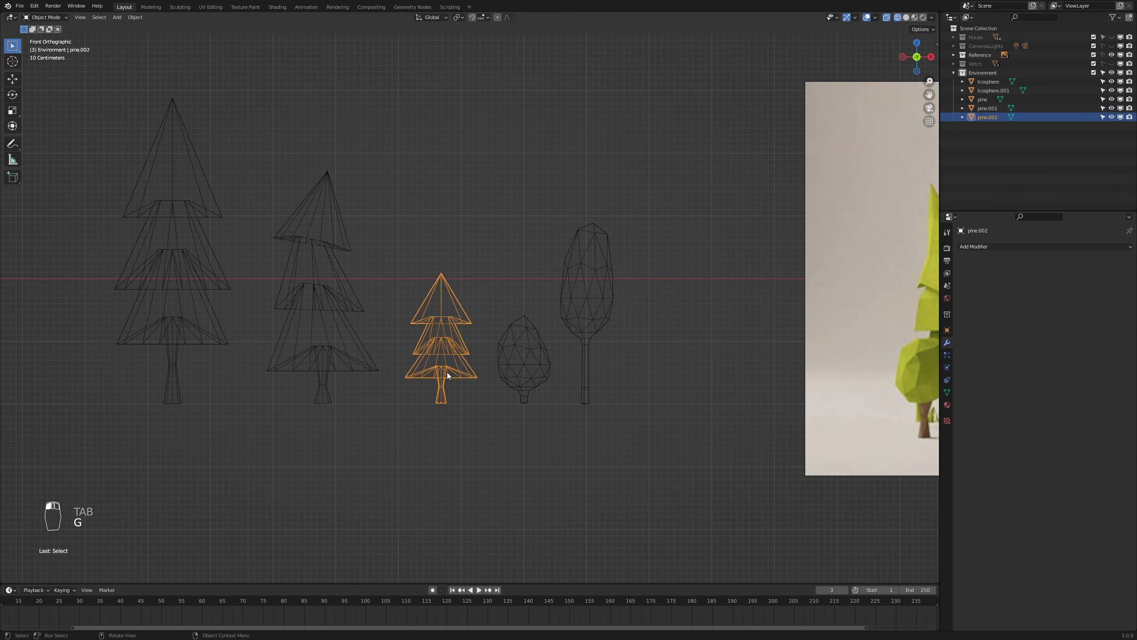
key(Tab)
key(a)
key(a)
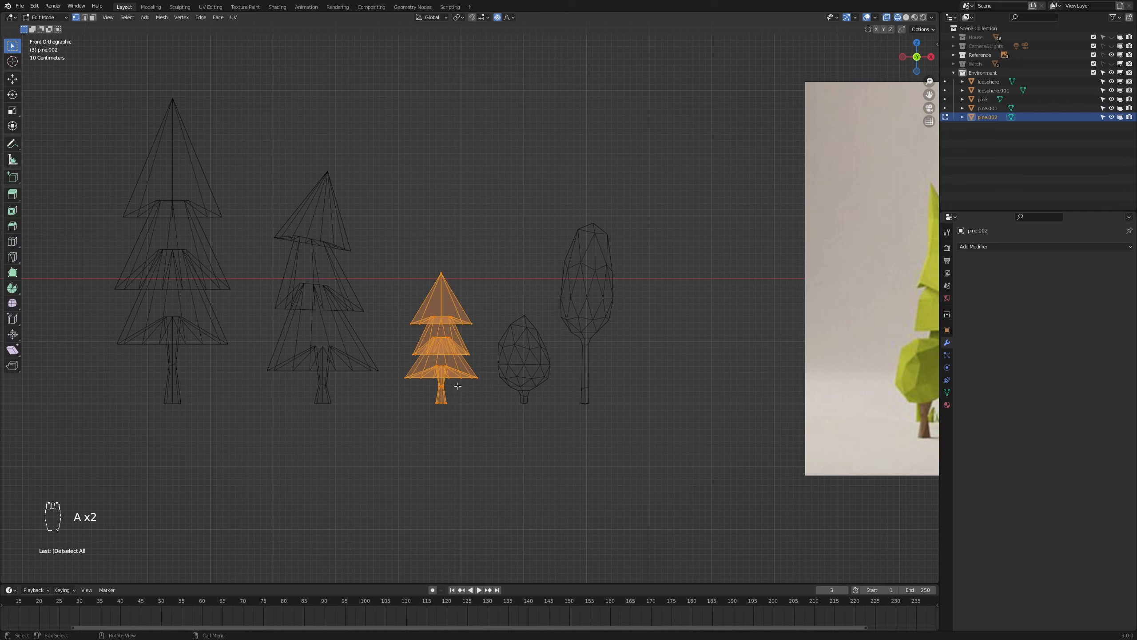
key(g)
key(Tab)
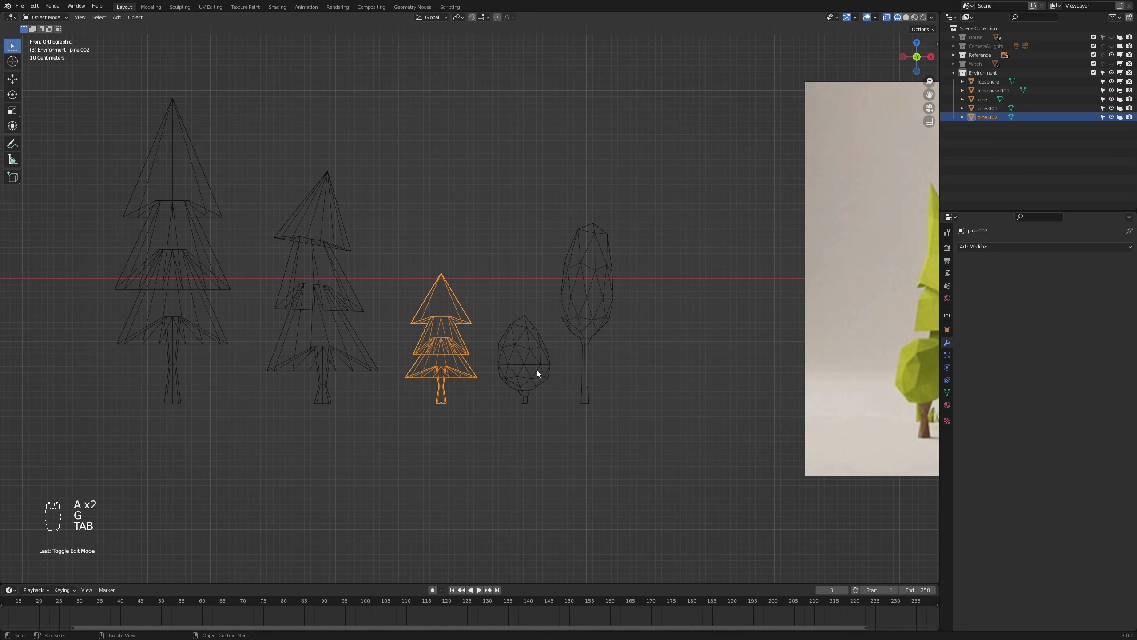
- Put the egg-shaped bush tree's origin at its trunk base by raising its whole mesh about 0.617 m and lowering the object back into line
click(536, 370)
key(Tab)
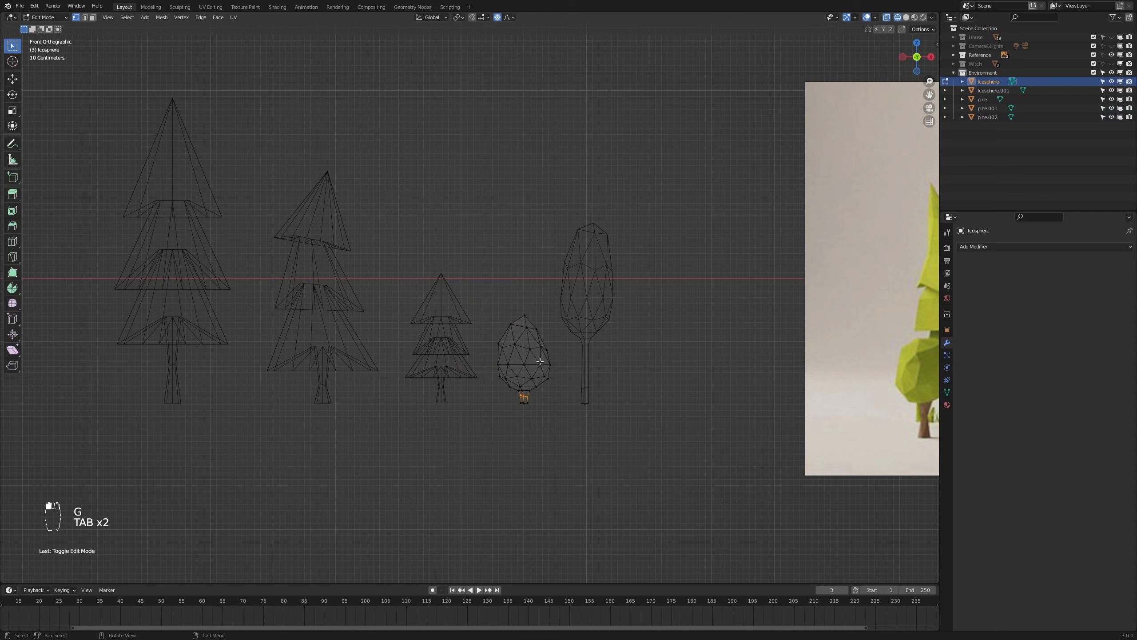
key(a)
key(a)
key(a)
key(g)
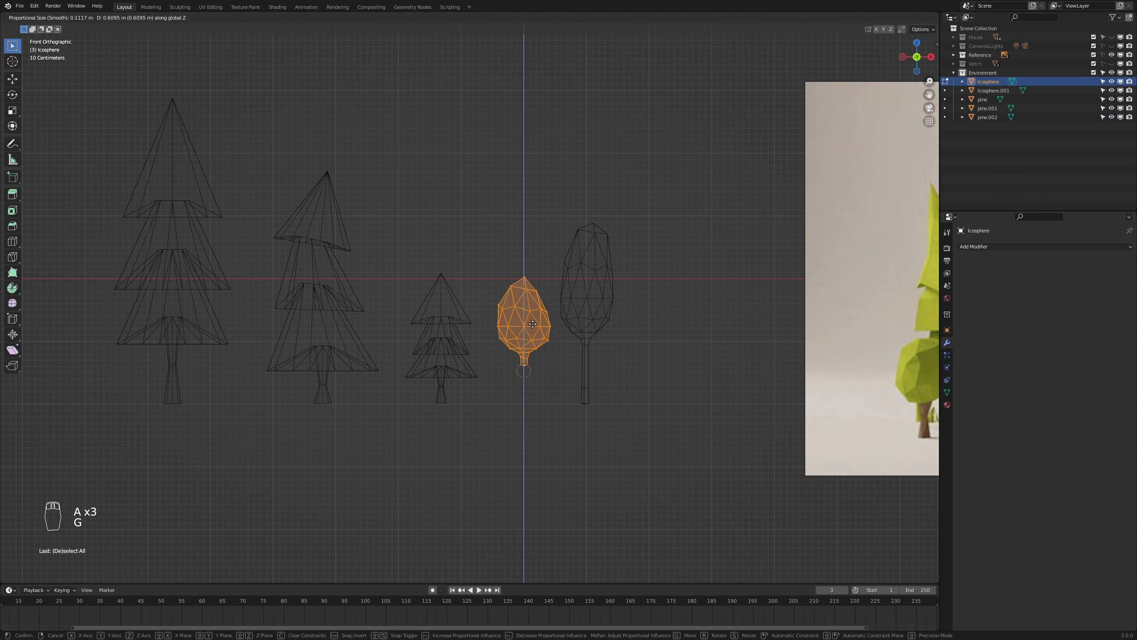
click(532, 323)
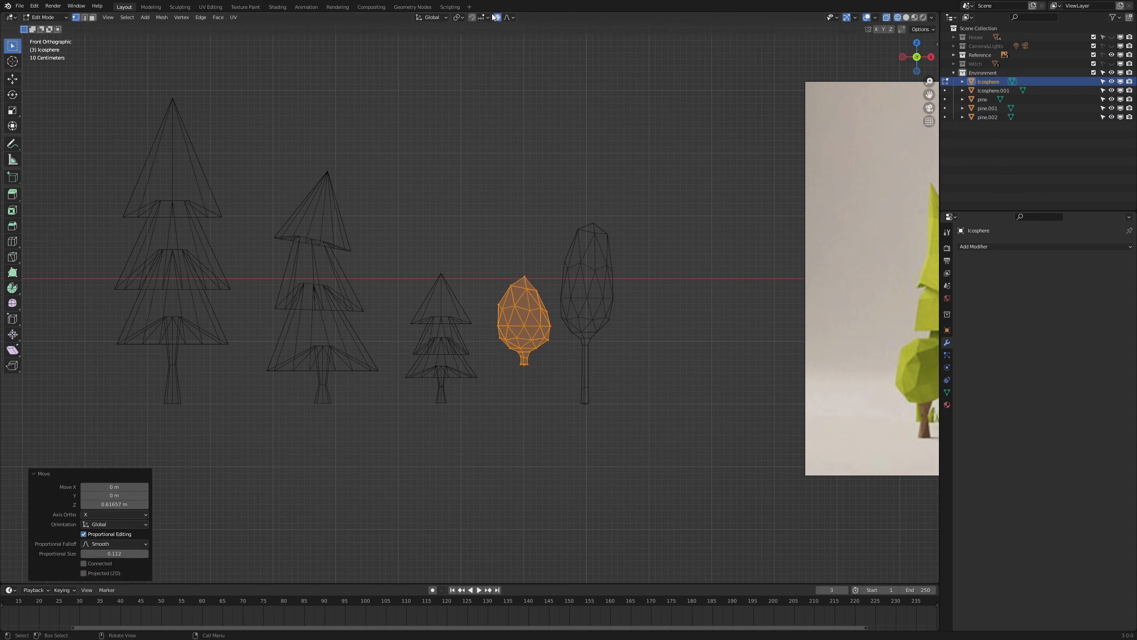
key(Tab)
key(g)
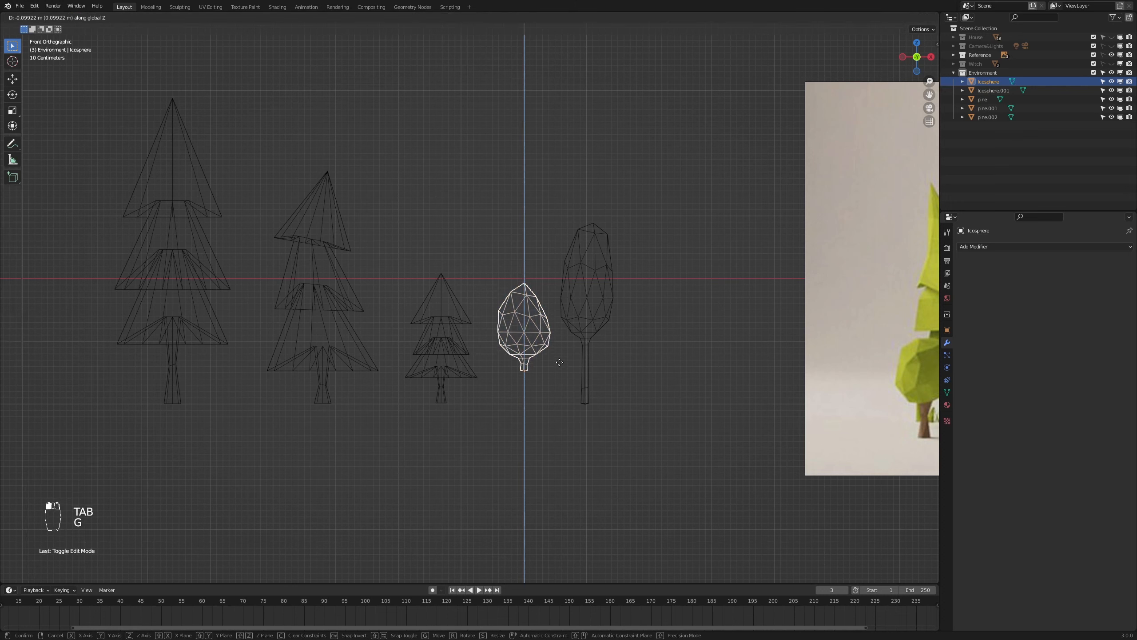
click(556, 393)
- Put the tall oval tree's origin at its trunk base by raising its whole mesh and lowering the object about 1.40 m along Z
click(587, 308)
key(Tab)
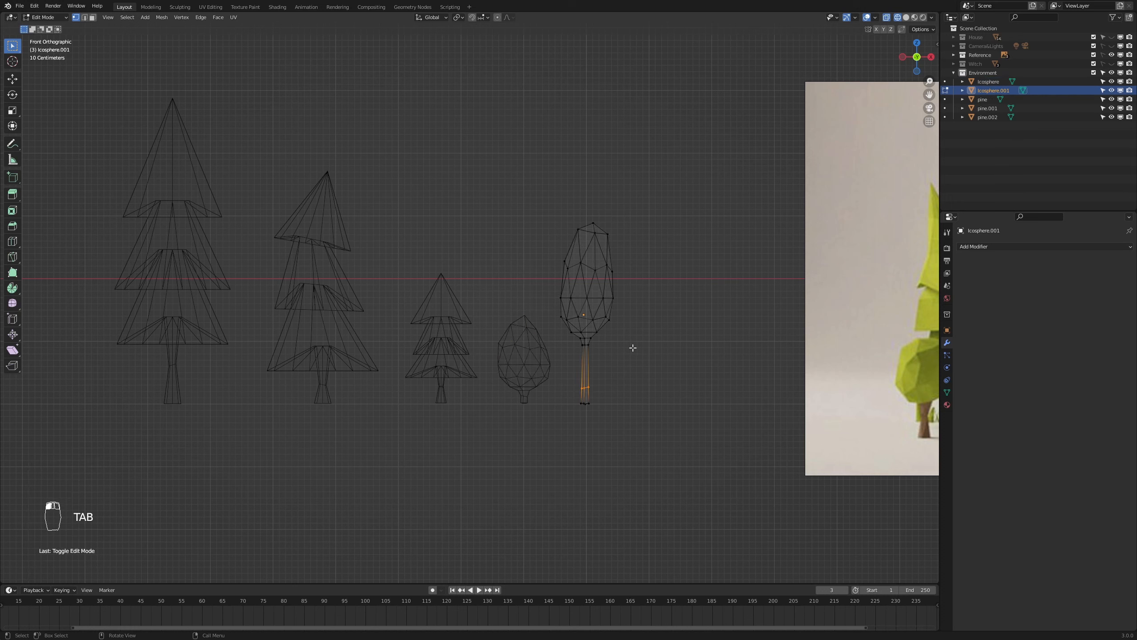
key(a)
key(a)
key(g)
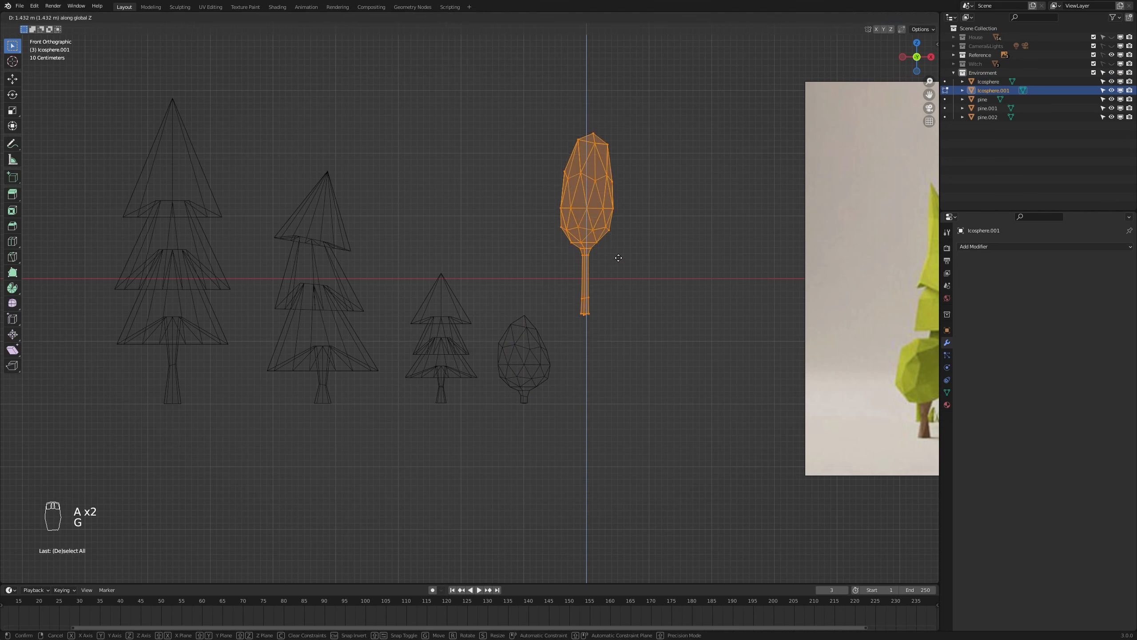
click(618, 257)
key(Tab)
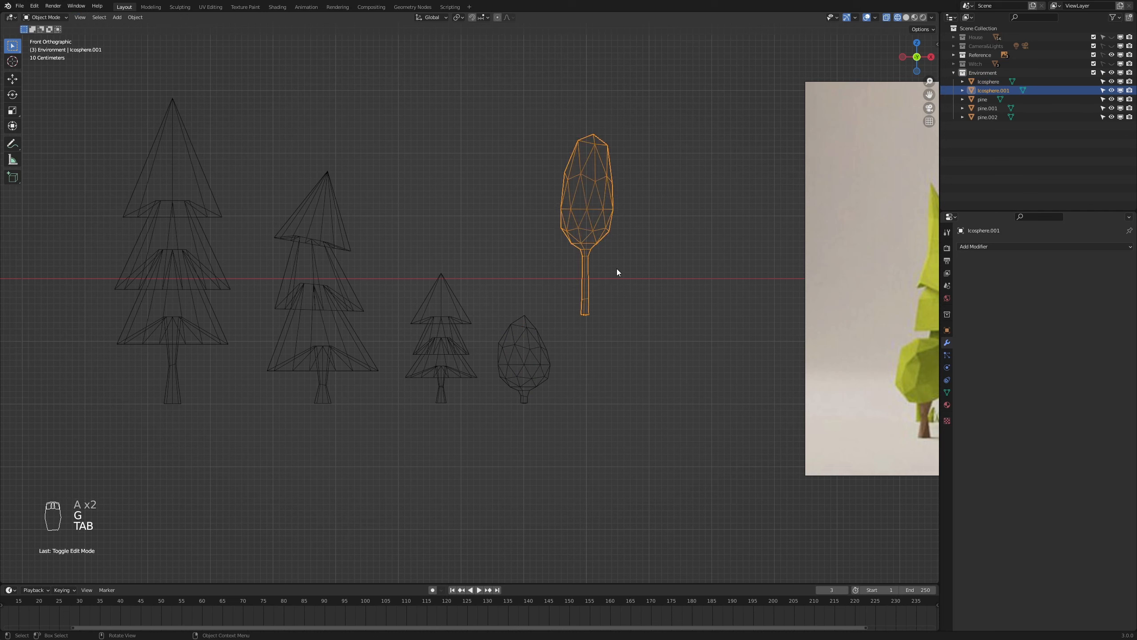
key(g)
key(z)
click(619, 360)
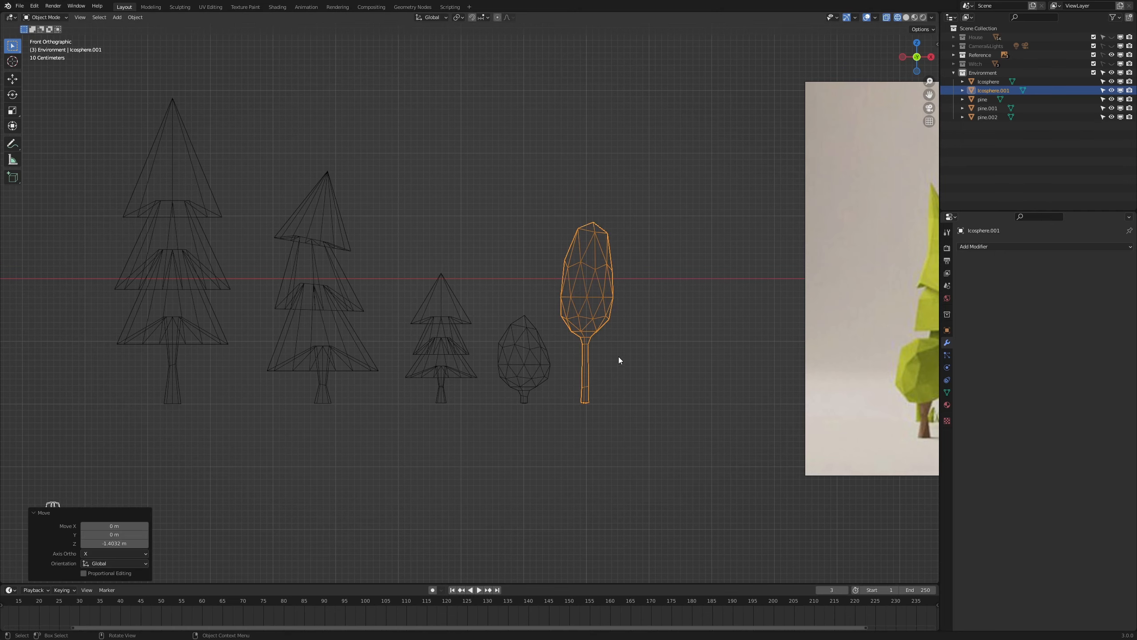
- Switch the viewport to solid shading and examine the aligned trees and the environment reference image
key(z)
click(663, 373)
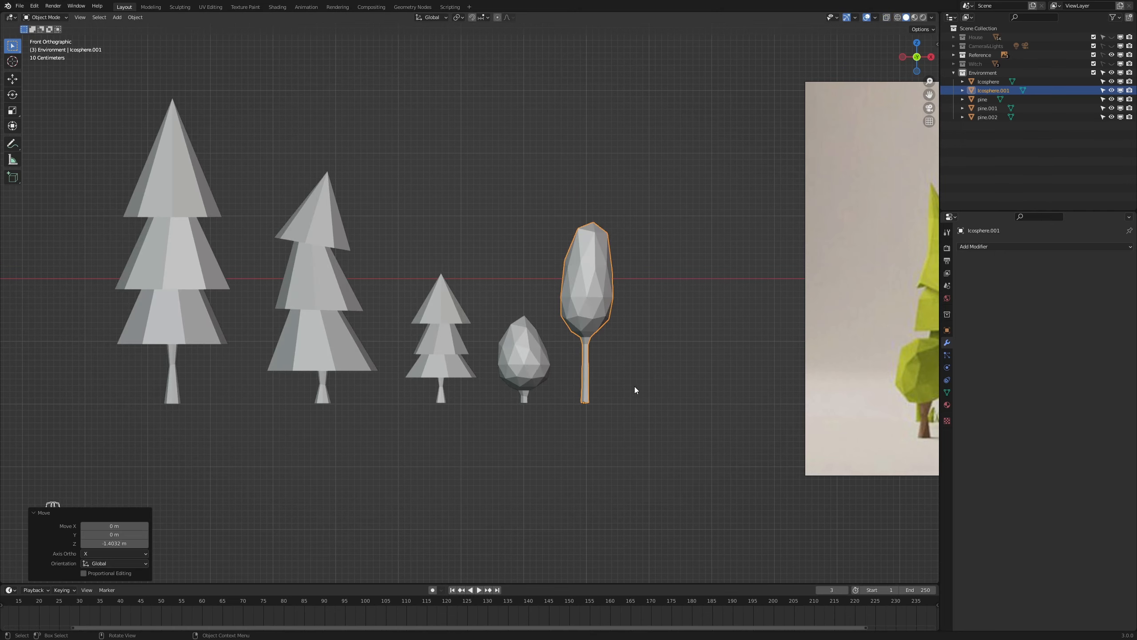
mouse_move(634, 385)
middle_down()
mouse_move(578, 403)
mouse_move(558, 426)
mouse_move(620, 425)
mouse_move(698, 402)
mouse_move(633, 387)
middle_up()
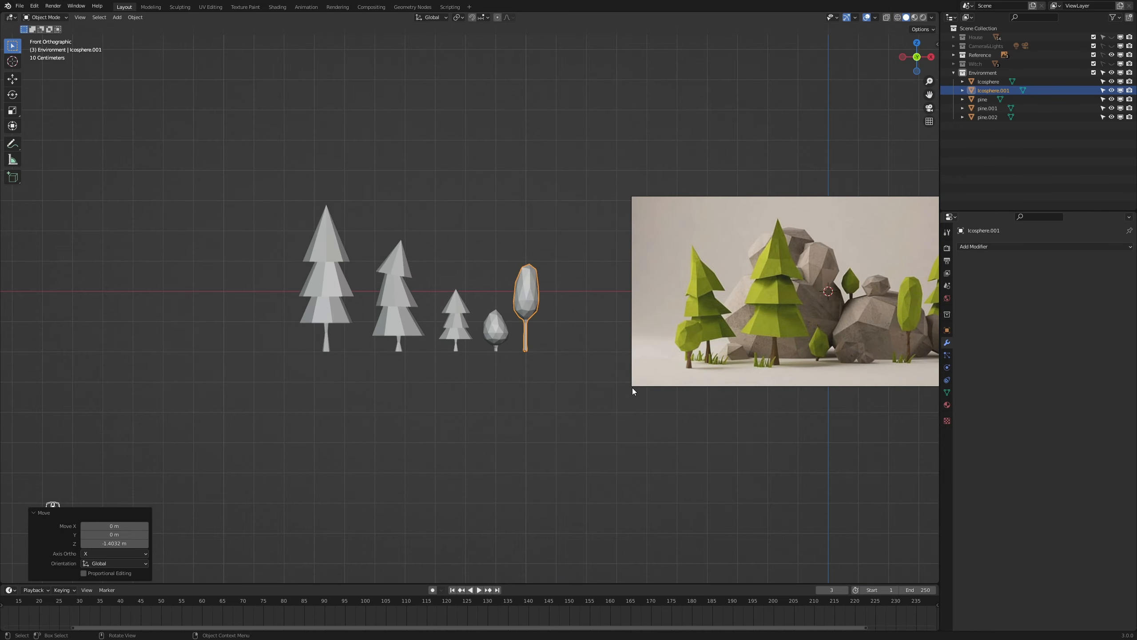
shift+middle_drag(719, 407, 511, 422)
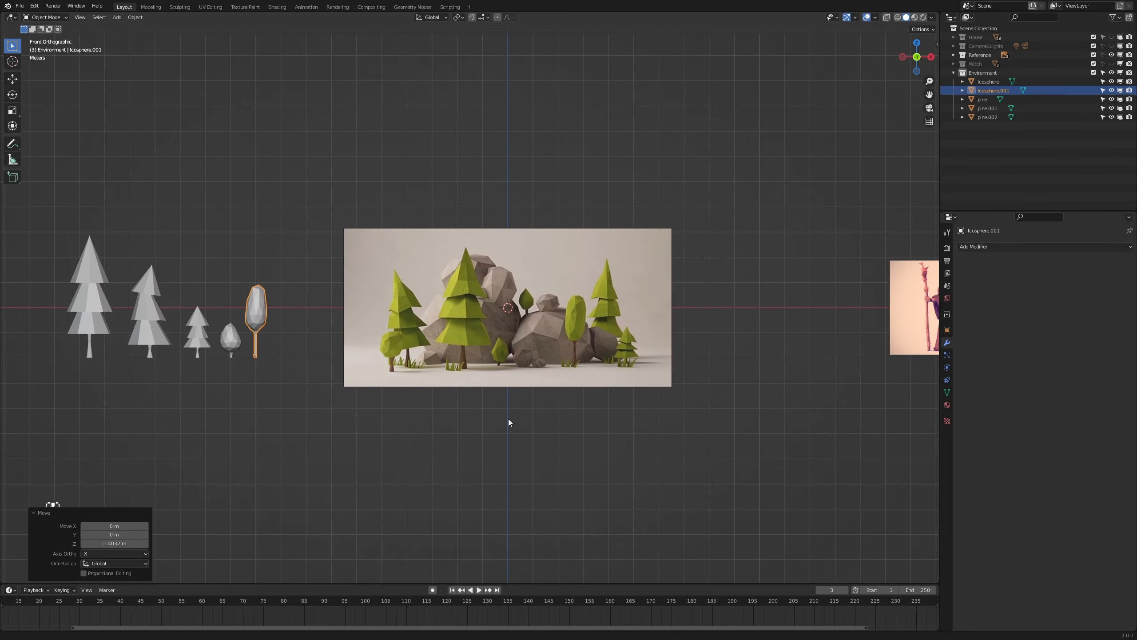
scroll(619, 415, up, 2)
scroll(618, 413, up, 2)
shift+middle_drag(717, 457, 670, 446)
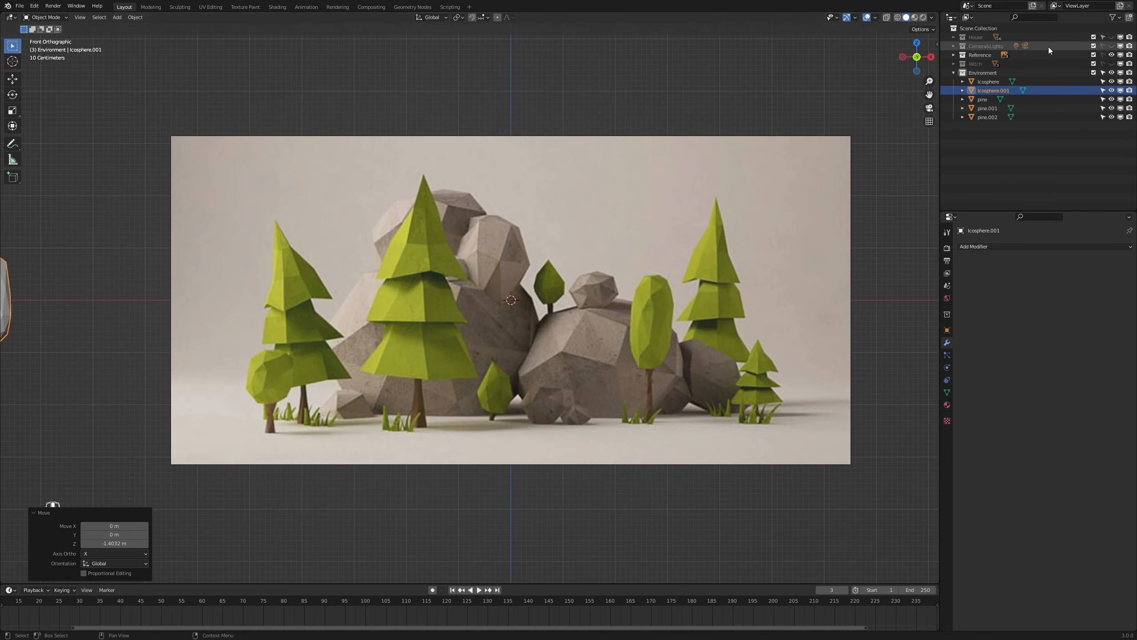
- Rename the tall oval tree object as tree and the egg-shaped bush tree object as miniTree
double_click(986, 91)
text(tree)
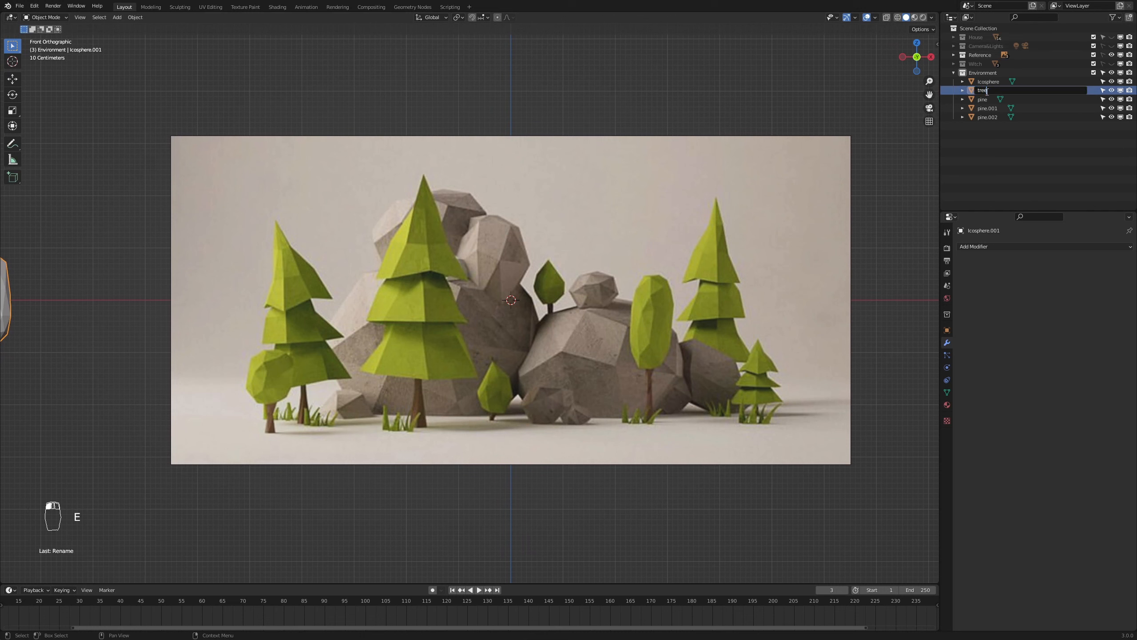
key(Return)
click(984, 83)
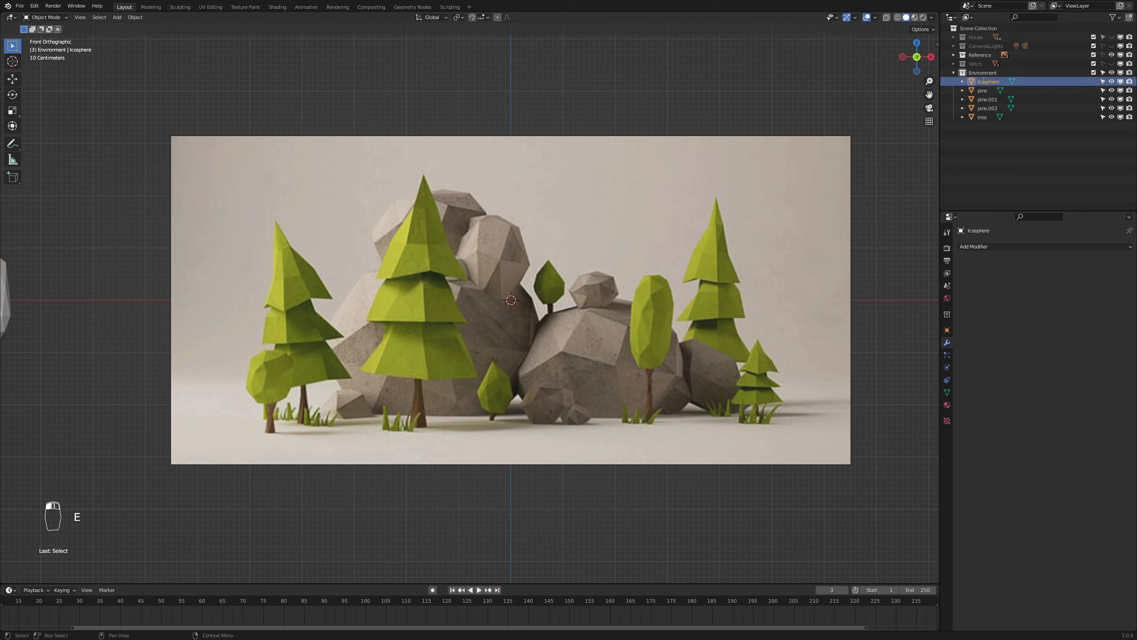
double_click(984, 83)
text(miniTree)
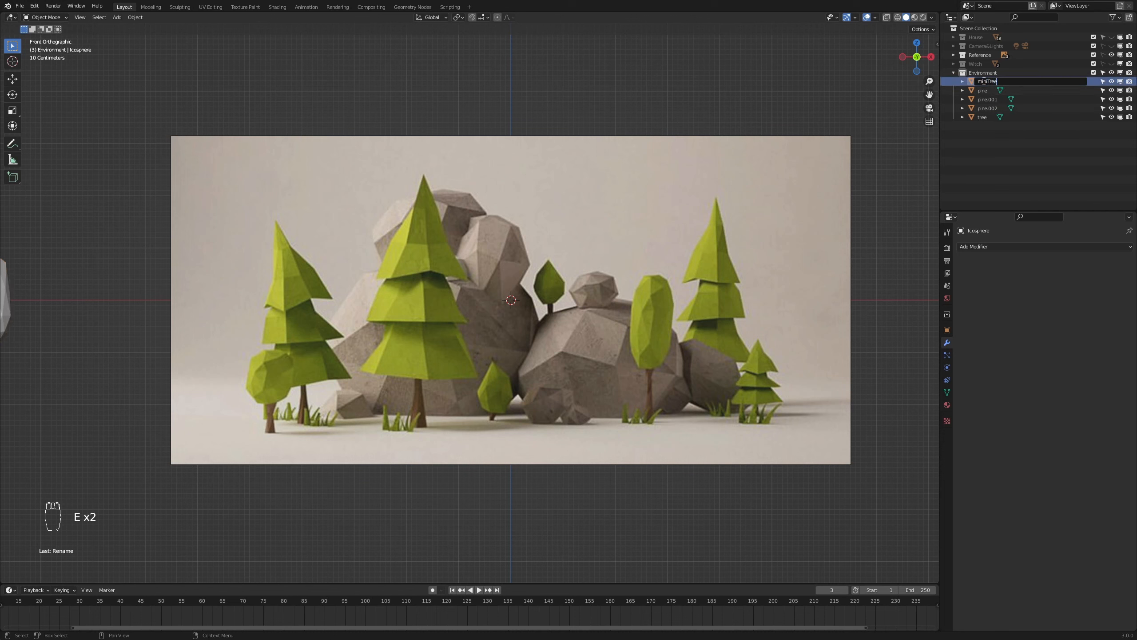
key(Return)
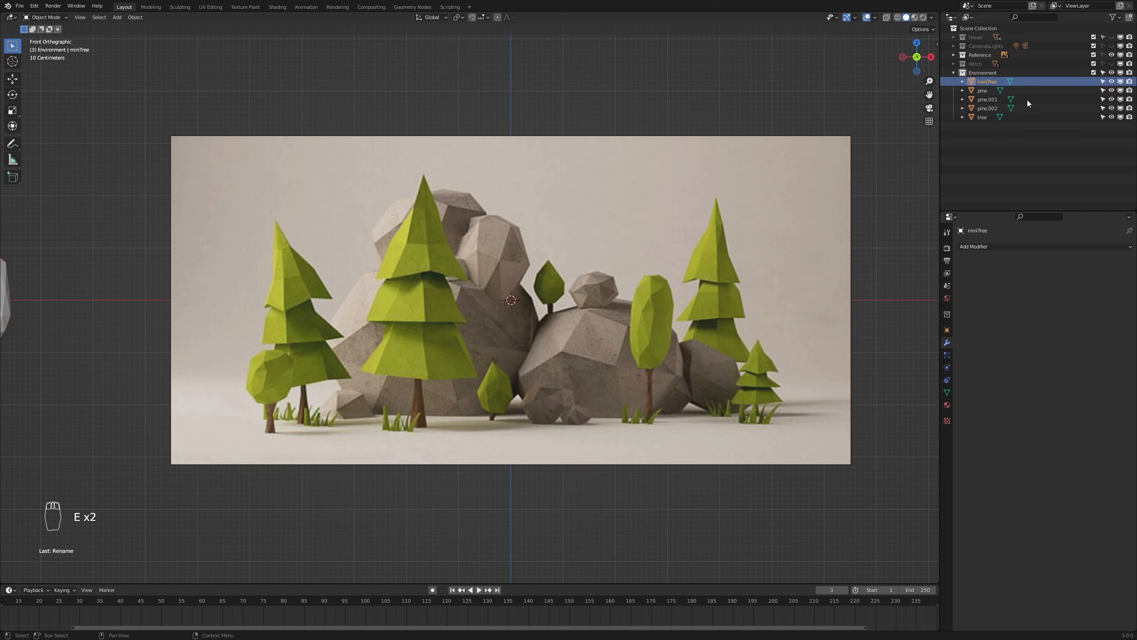
- Create a new collection named trees
click(1129, 17)
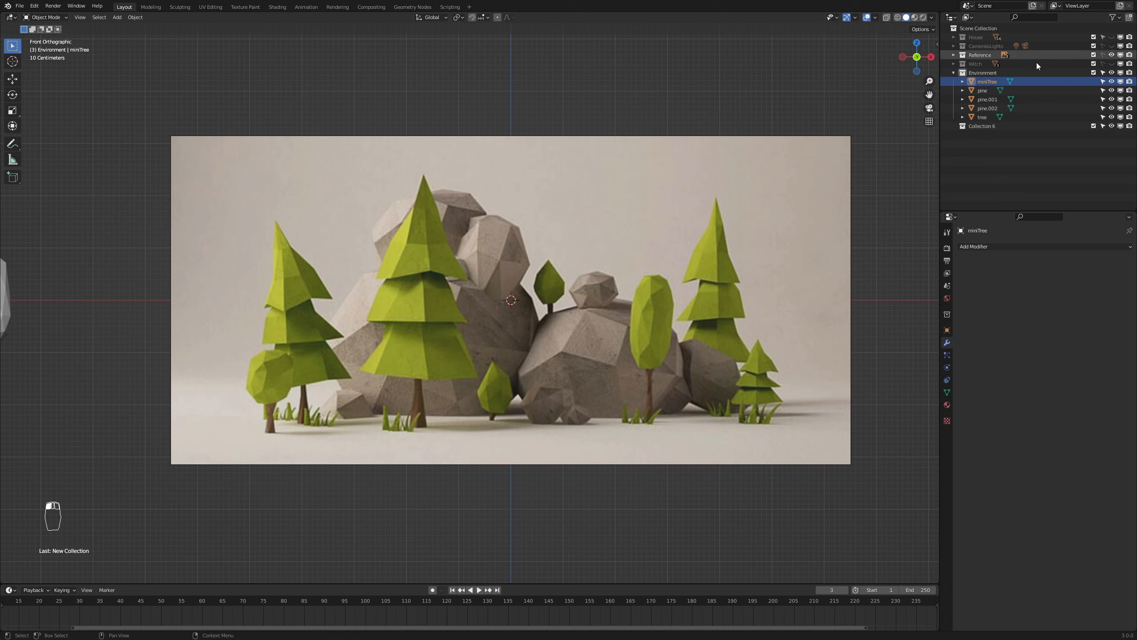
double_click(985, 126)
text(tr)
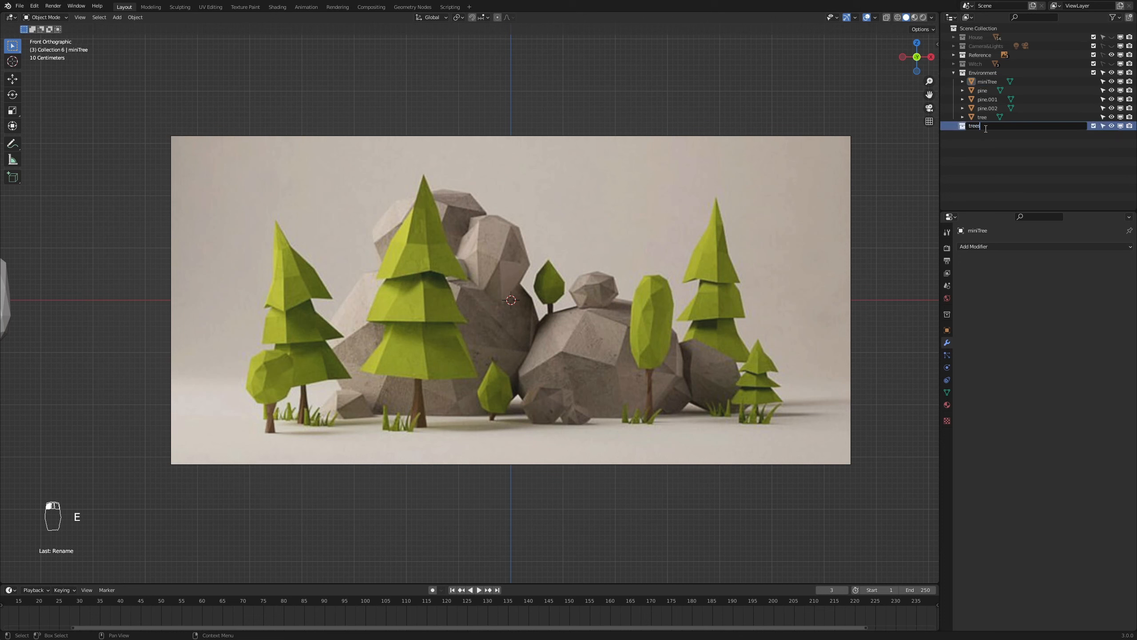
text(ees)
key(Return)
- Nest the trees collection inside Environment and move all the pine, tree and miniTree objects into it
drag(981, 126, 982, 83)
click(990, 91)
shift+click(983, 125)
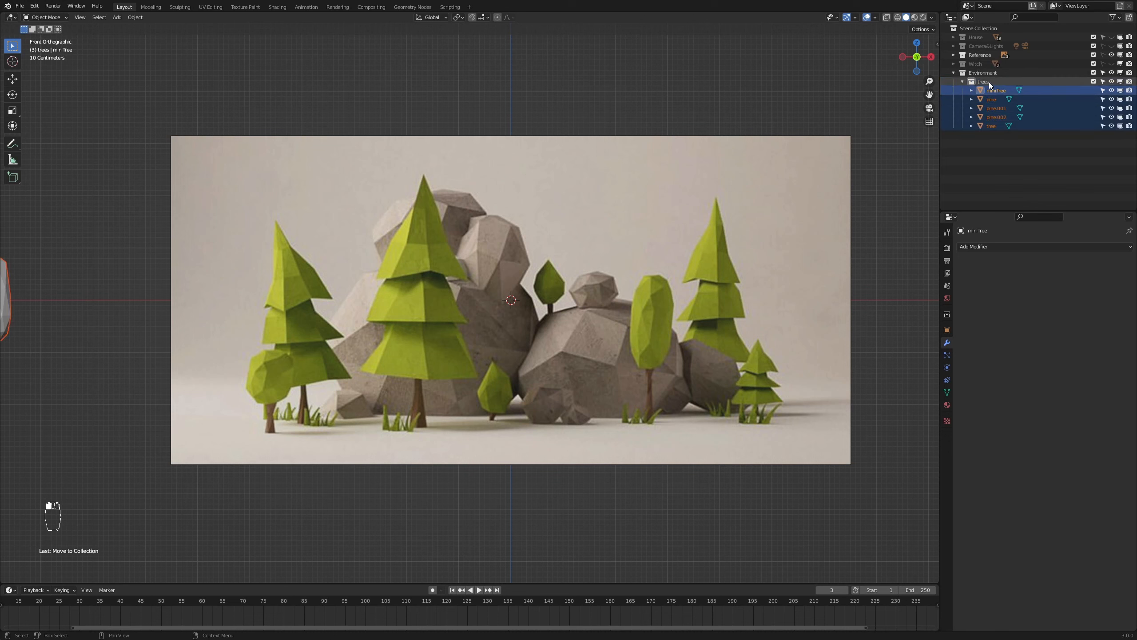
click(962, 81)
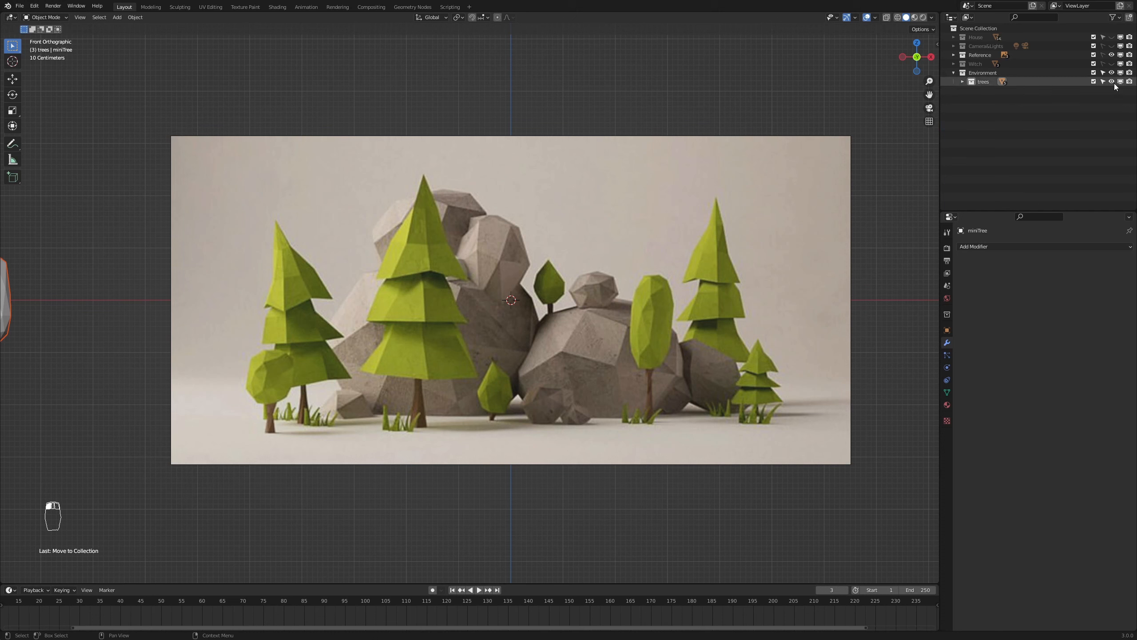
- Create a second collection inside Environment and name it rocks
click(976, 73)
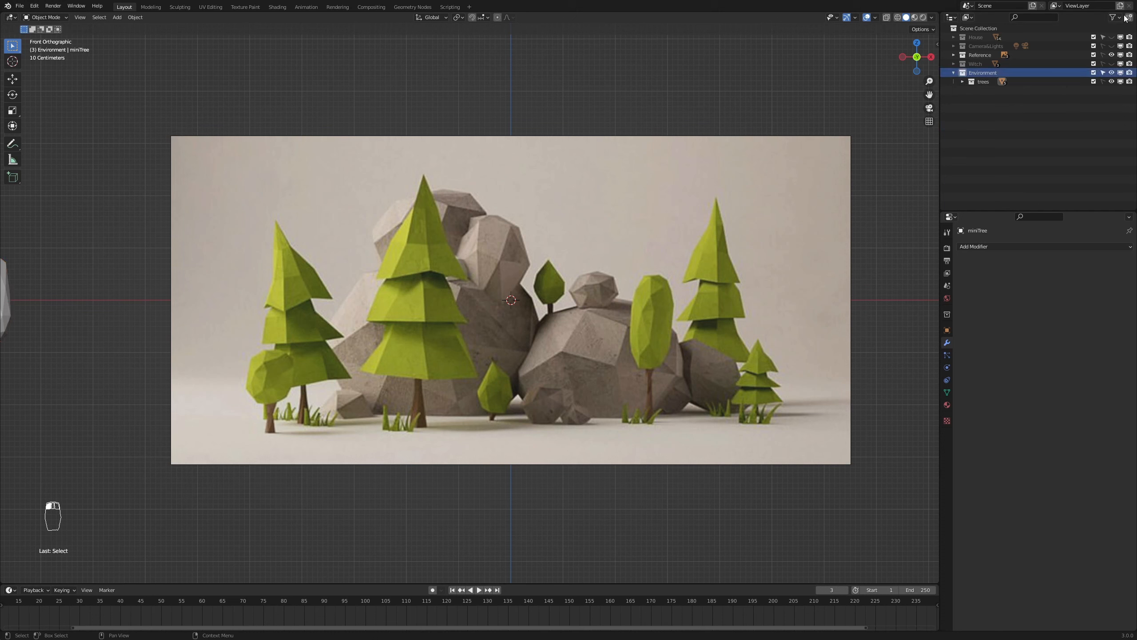
click(1129, 17)
double_click(986, 92)
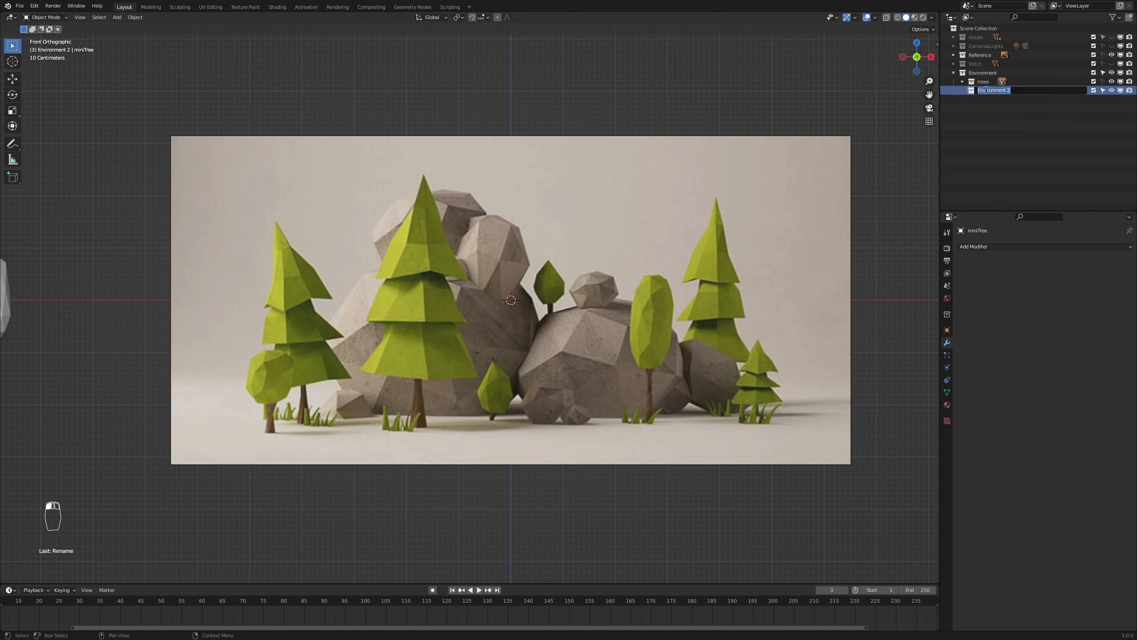
text(rocks)
key(Return)
- Add an ico sphere to the rocks collection and lower it about 1.45 m along Z to the reference's ground
click(985, 89)
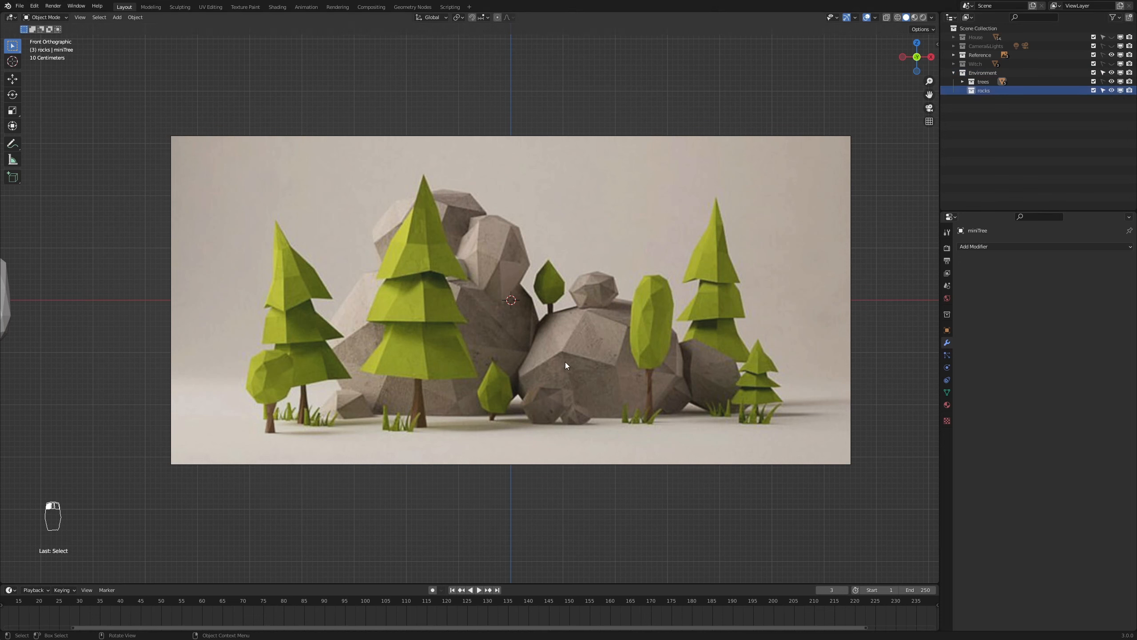
key(shift+a)
mouse_move(571, 358)
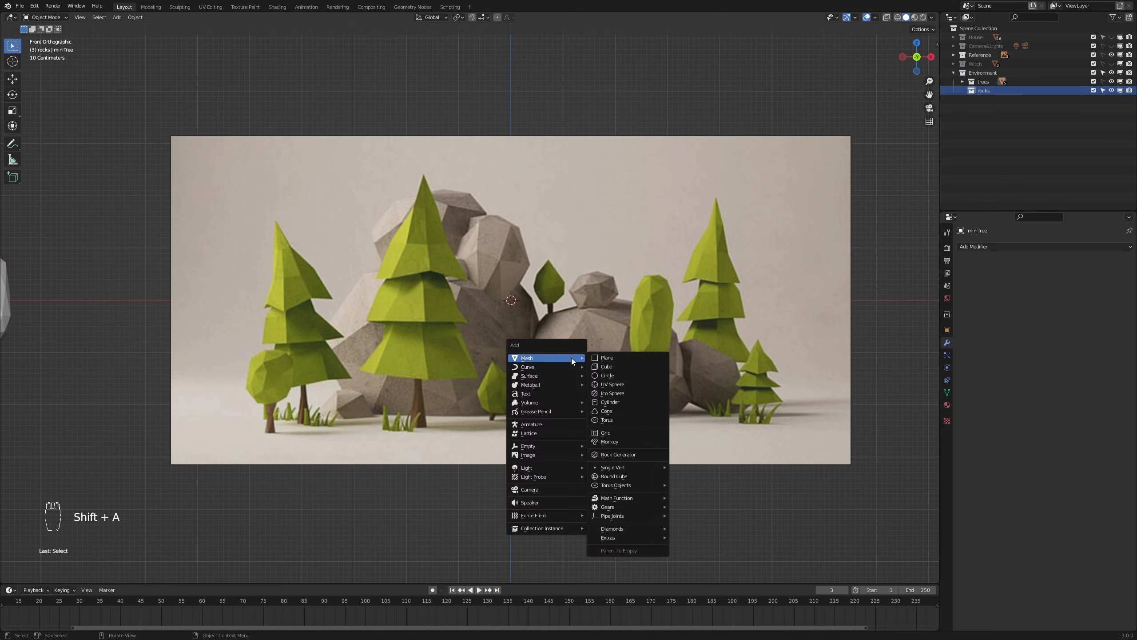
click(629, 393)
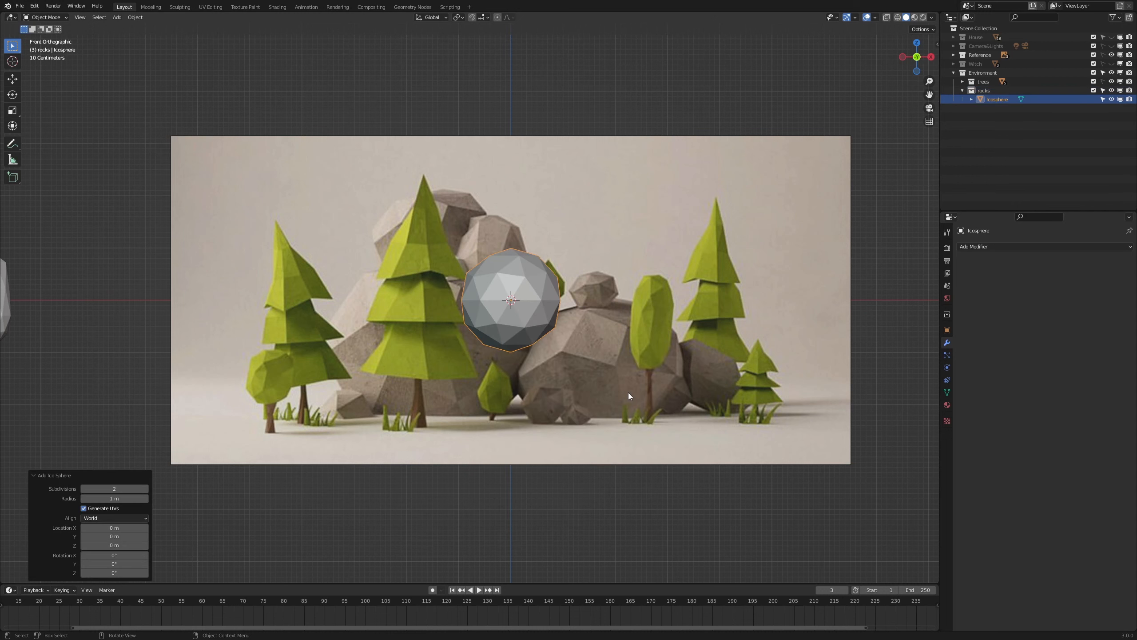
scroll(568, 333, down, 1)
scroll(537, 345, up, 1)
key(g)
key(z)
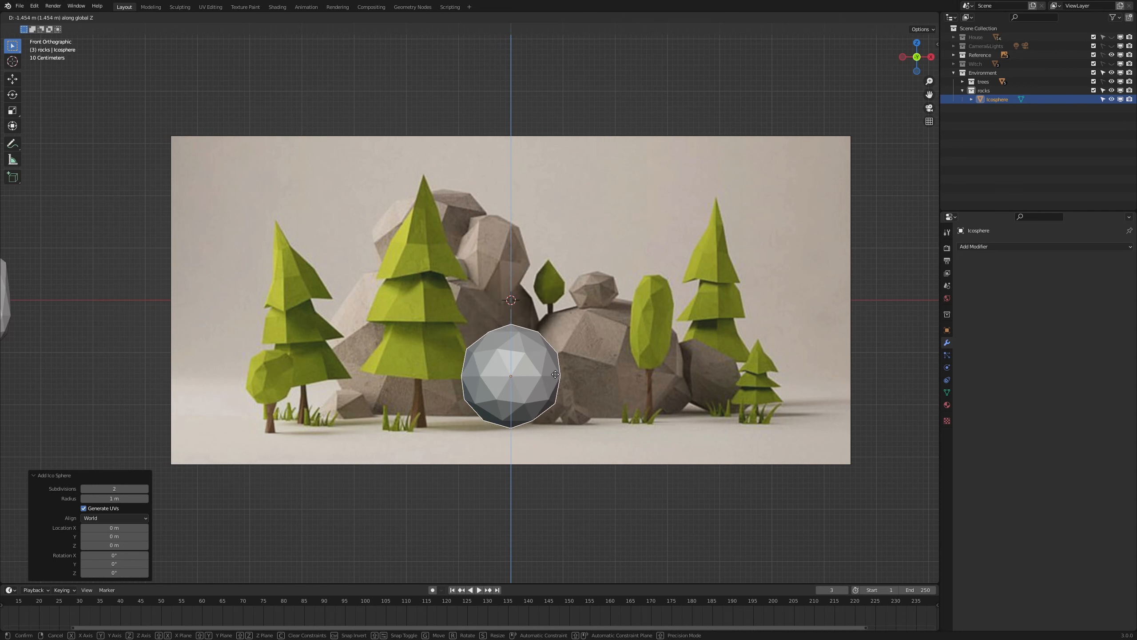
click(556, 377)
- Flatten the ico sphere's underside by raising its bottom vertex slightly along Z with proportional editing enabled
key(Tab)
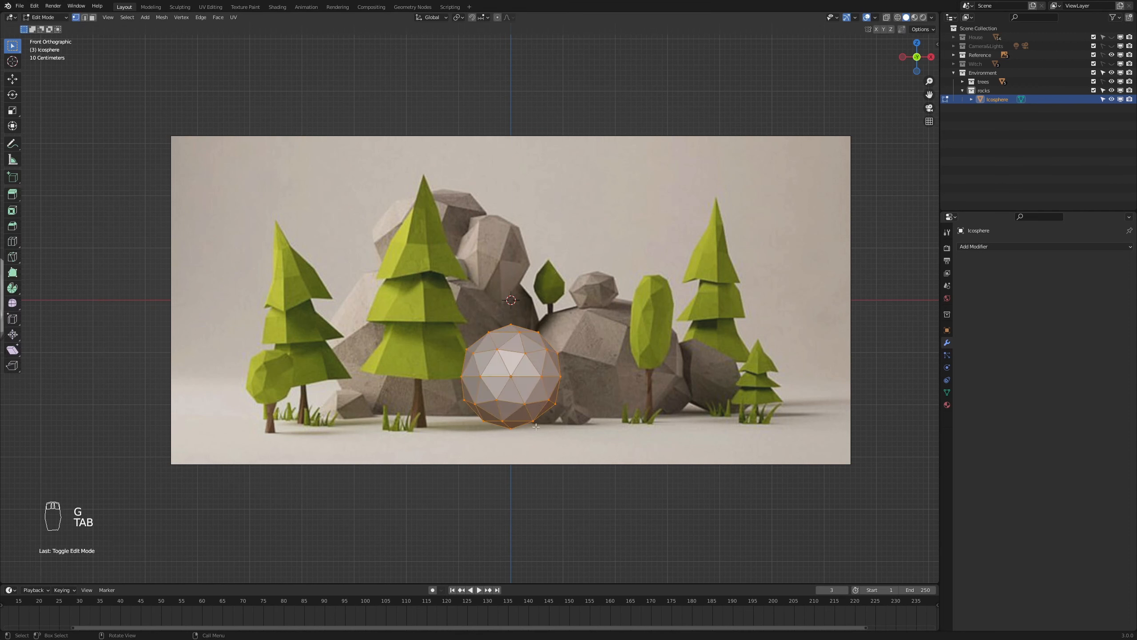
click(511, 429)
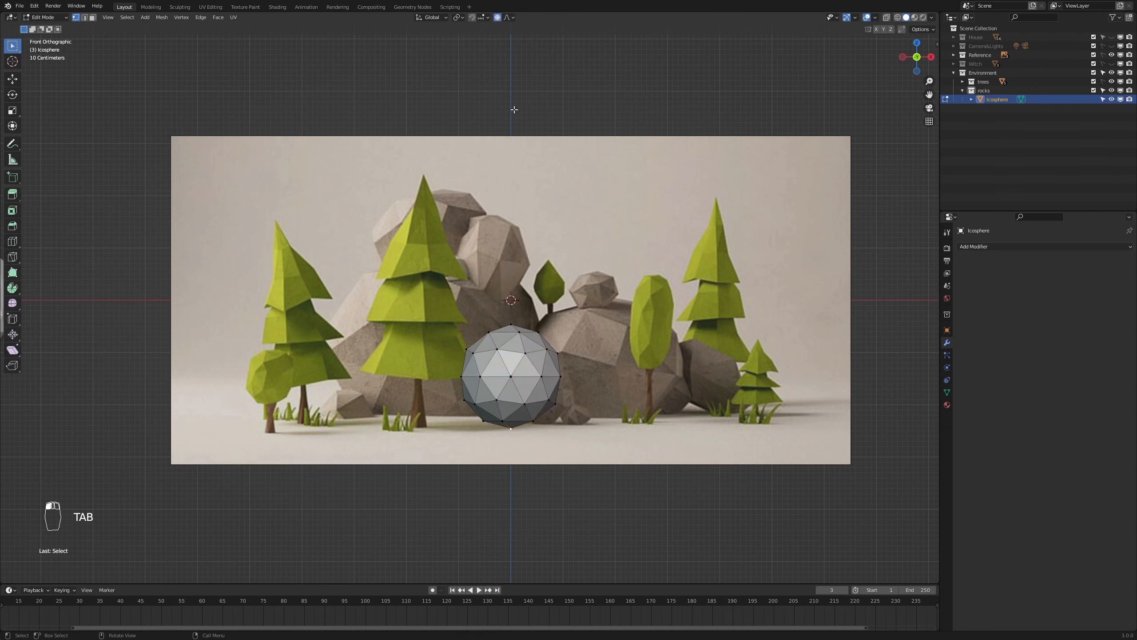
key(g)
key(z)
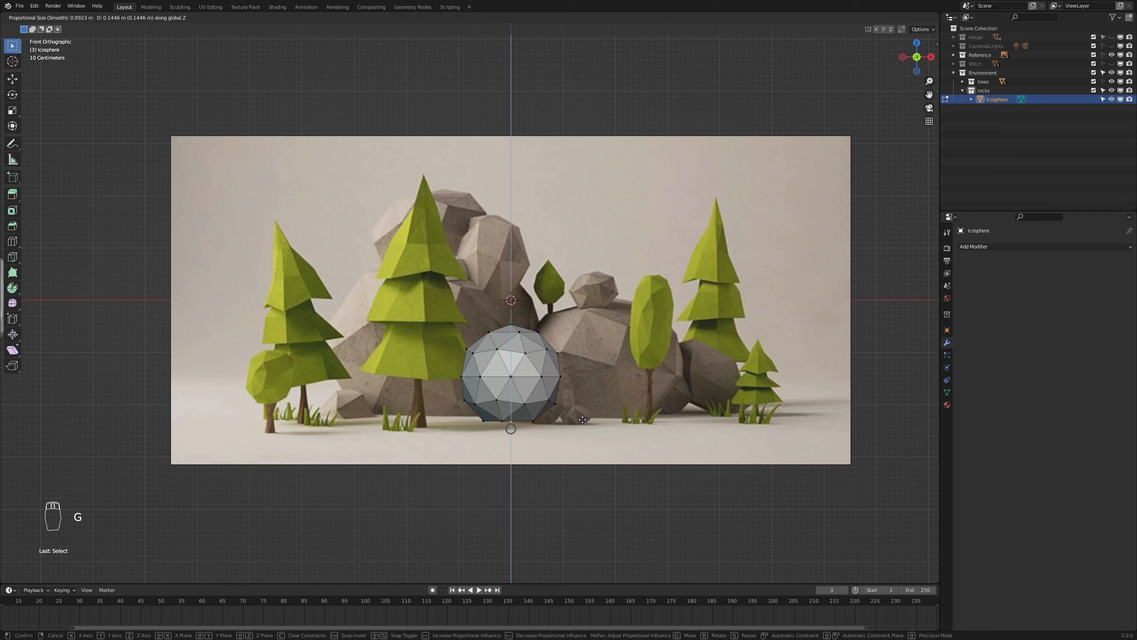
scroll(582, 419, down, 20)
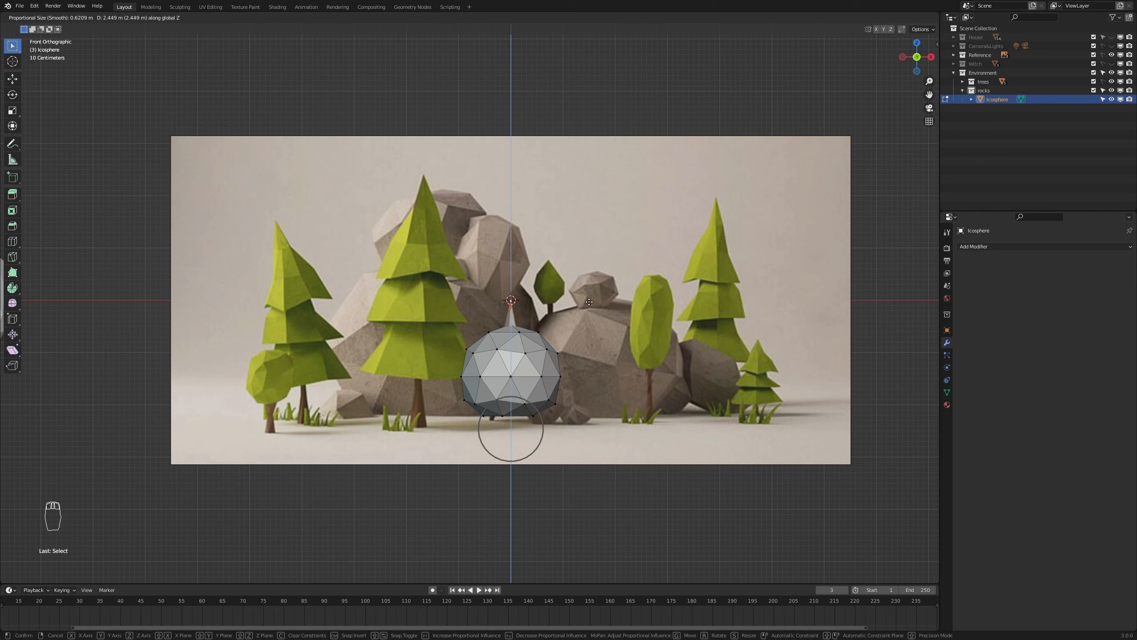
click(583, 416)
- Flatten the ico sphere's top by lowering its top vertex about 0.42 m along Z with a proportional size of about 1.77
click(510, 326)
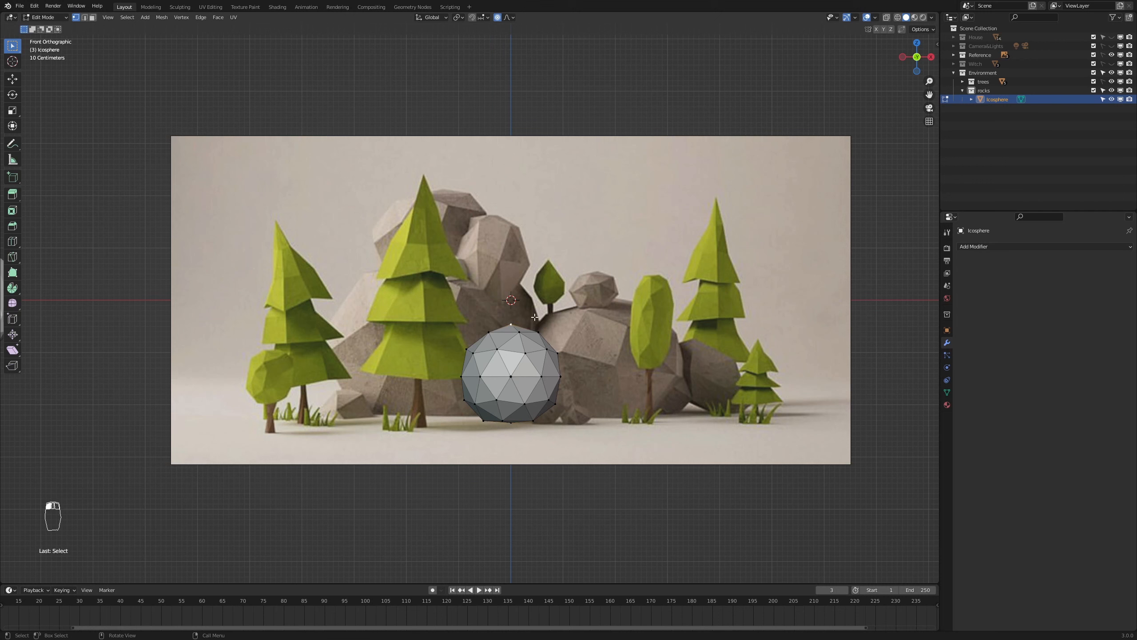
key(g)
key(z)
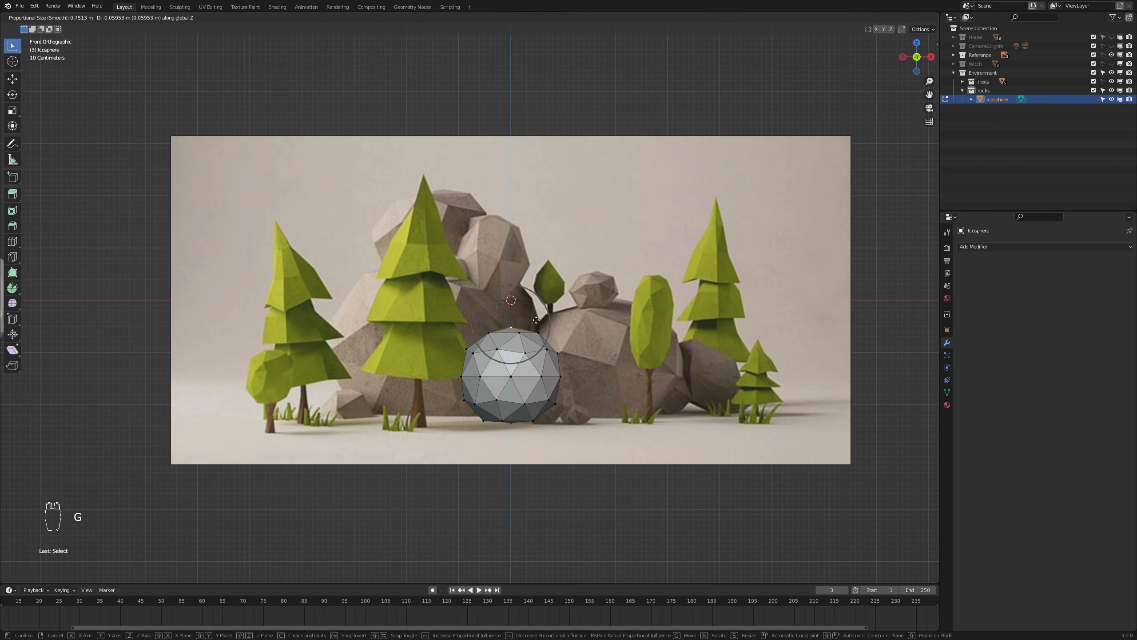
scroll(540, 332, up, 14)
scroll(543, 342, down, 2)
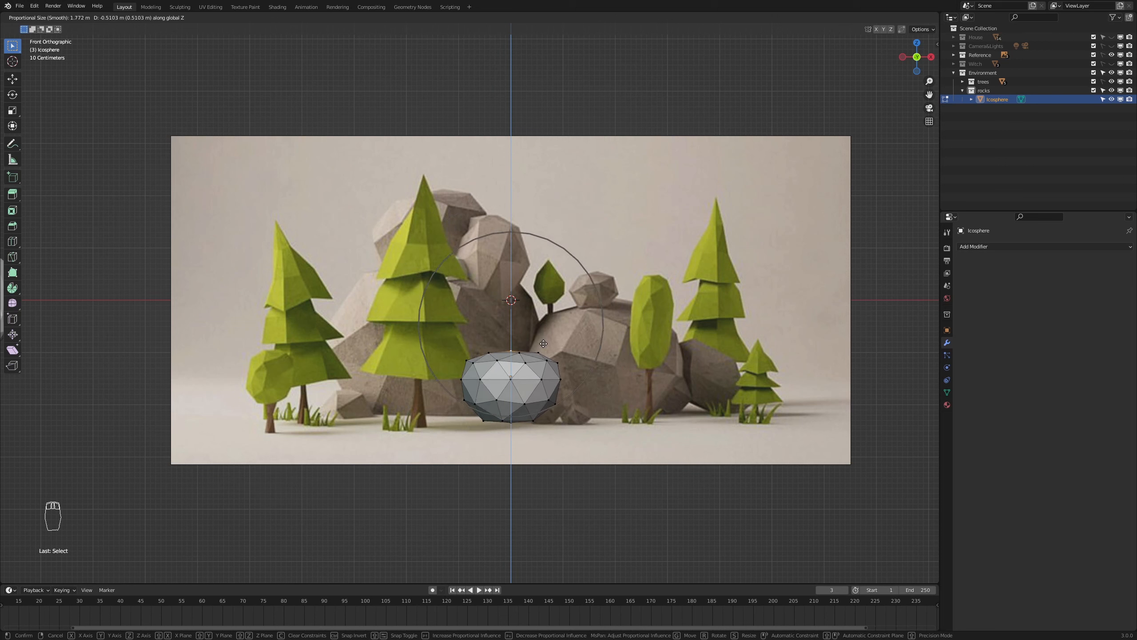
click(545, 339)
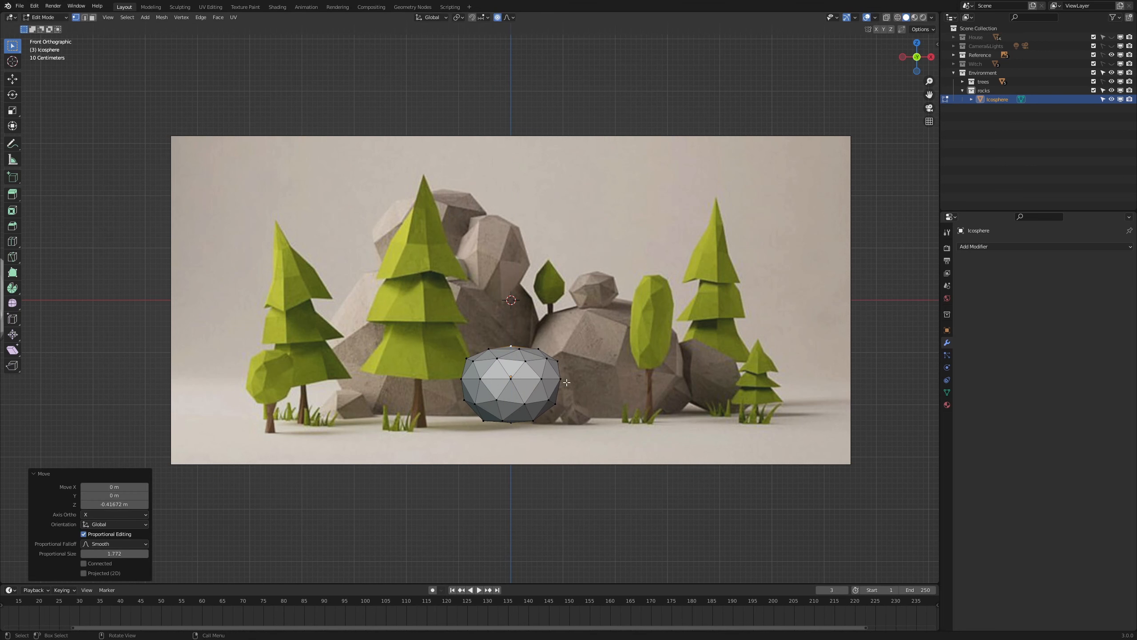
- Stretch the ico sphere sideways by moving its right end vertex about 0.91 m along X with a wider proportional influence
click(560, 378)
key(g)
key(x)
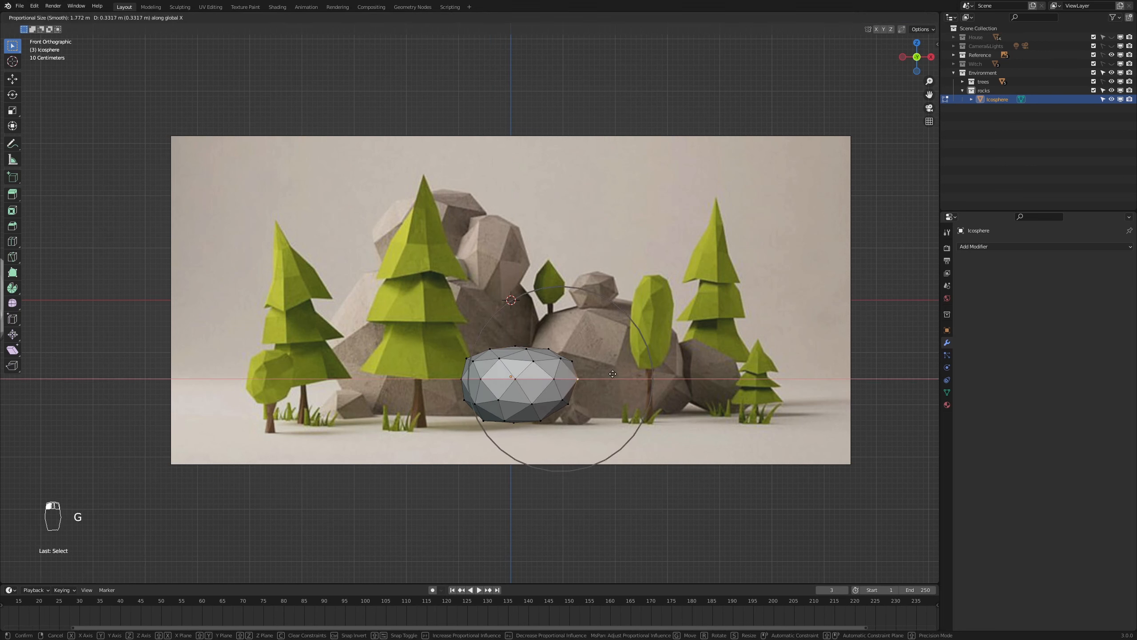
scroll(613, 374, down, 3)
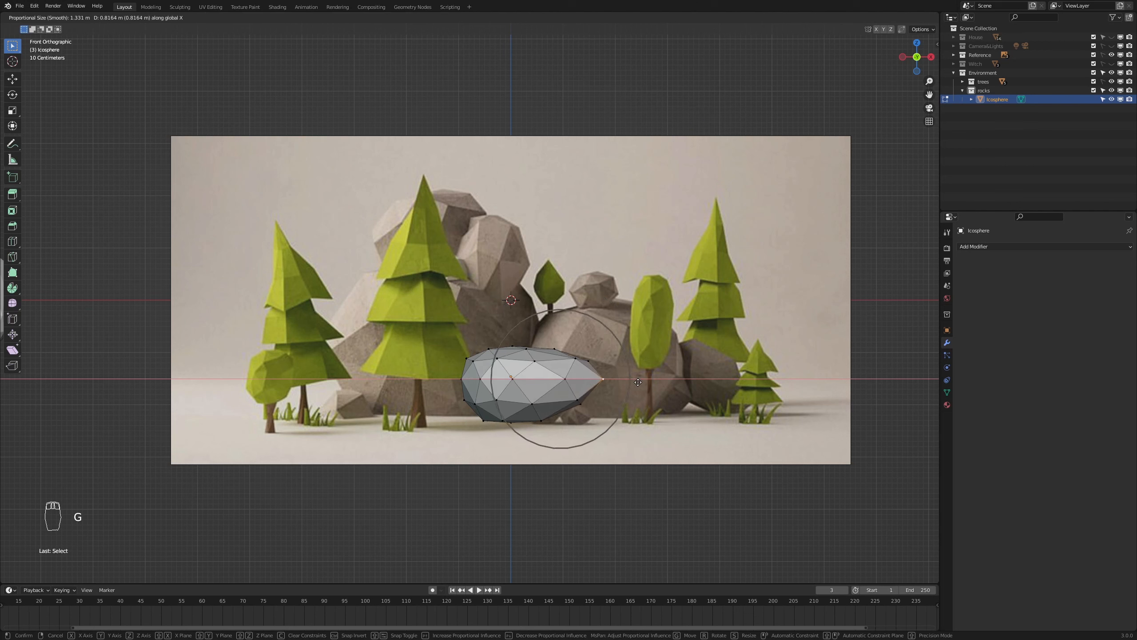
scroll(639, 382, up, 6)
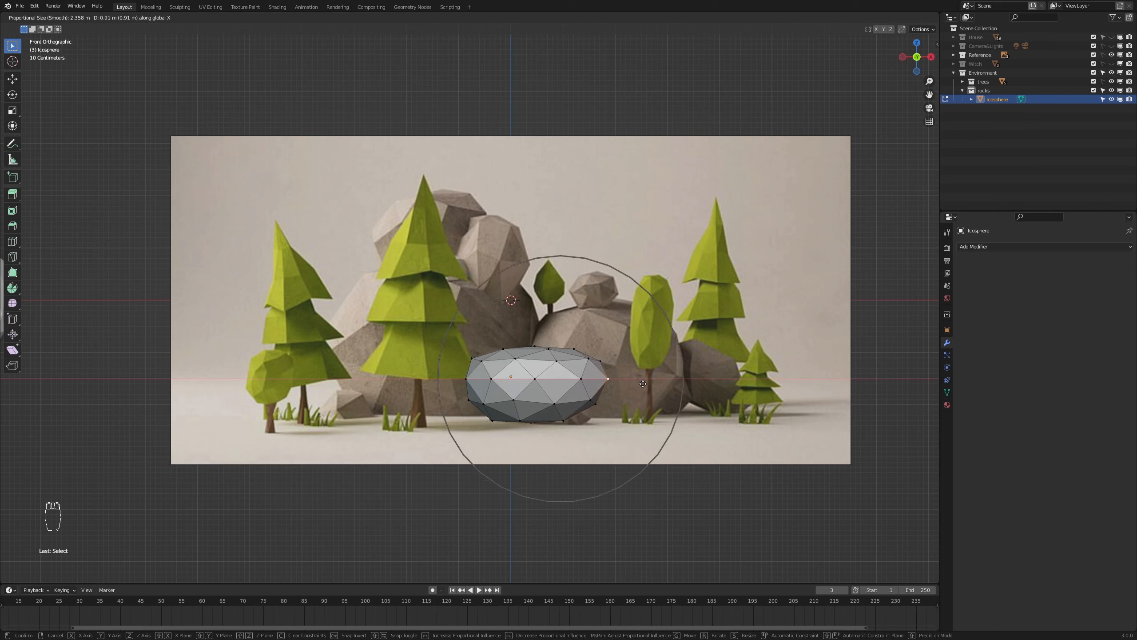
click(643, 383)
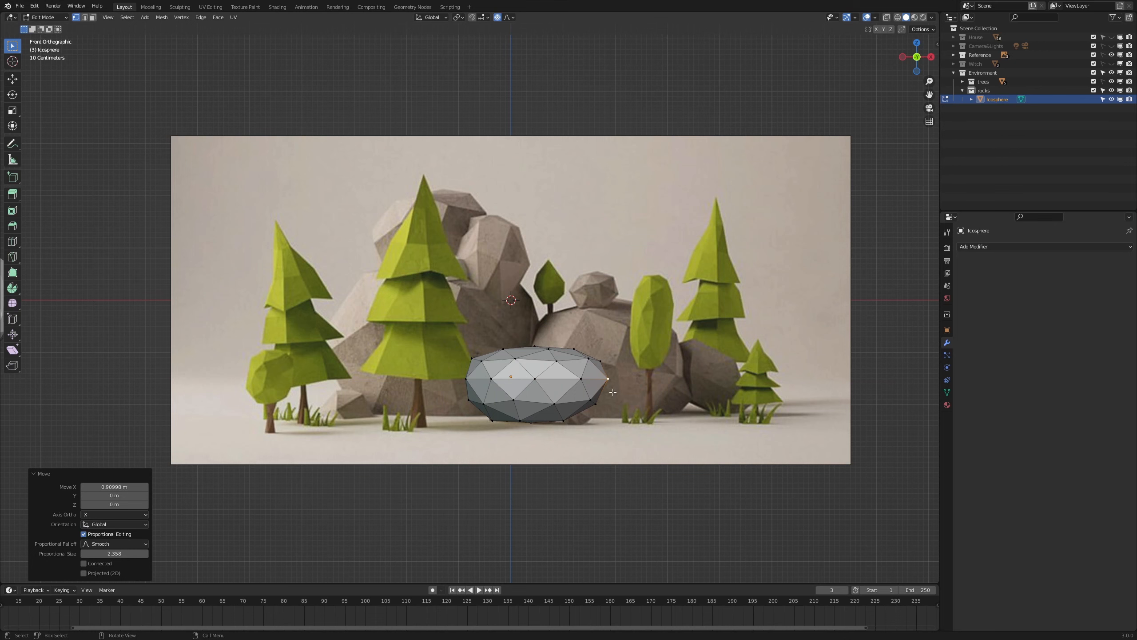
- Move the whole rock object along Y so it stands in front of the reference image
click(589, 359)
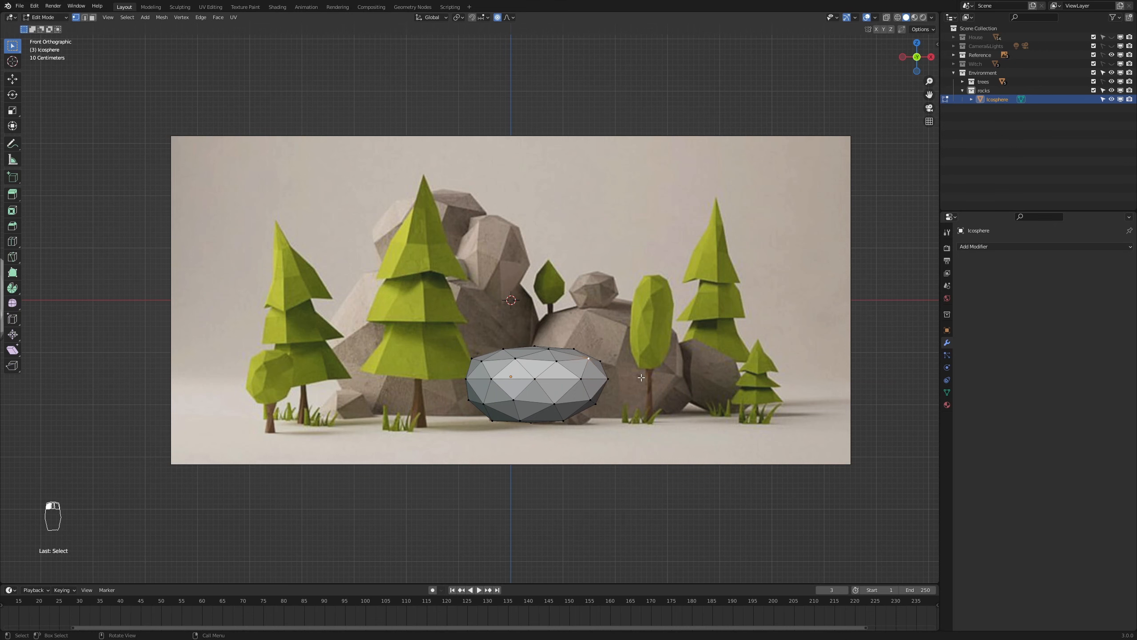
scroll(641, 378, up, 1)
middle_drag(621, 400, 582, 431)
scroll(592, 431, down, 1)
key(Tab)
key(g)
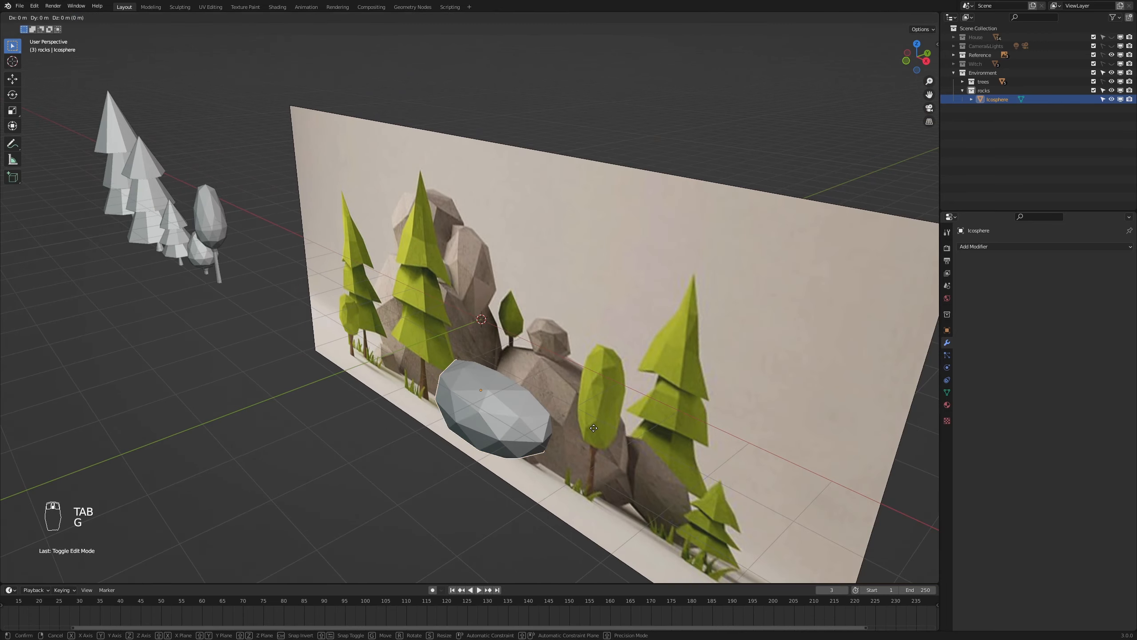
key(y)
click(497, 446)
middle_drag(491, 464, 533, 446)
- Lower the vertex at the rock's left end about 0.31 m along Z with a proportional size of about 0.91 m
key(Tab)
click(506, 423)
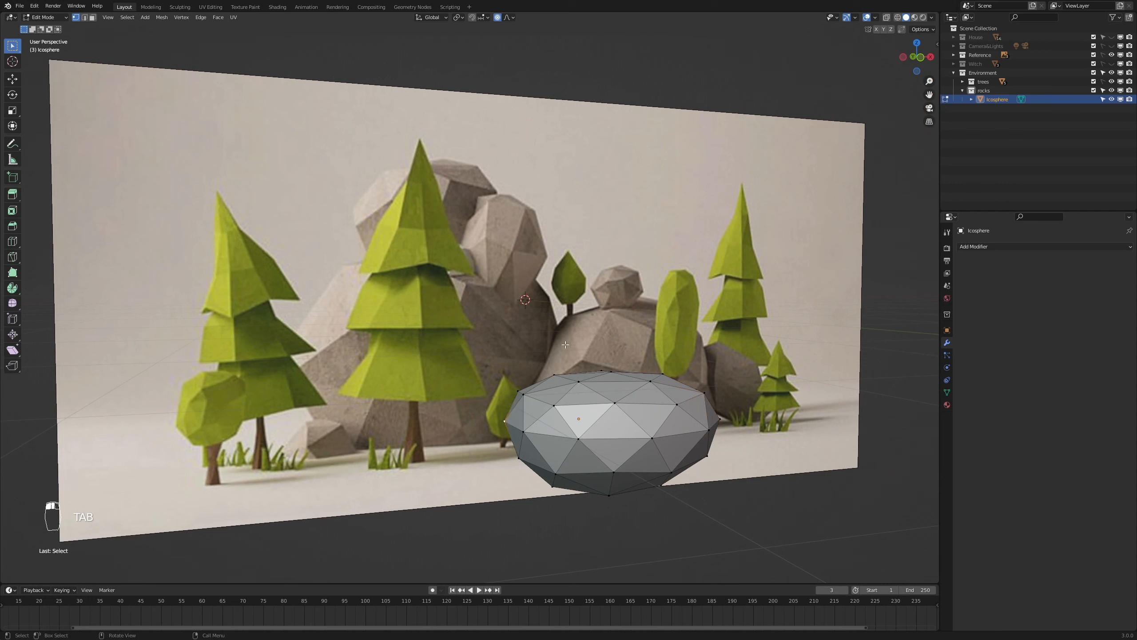
key(g)
key(z)
scroll(566, 355, up, 9)
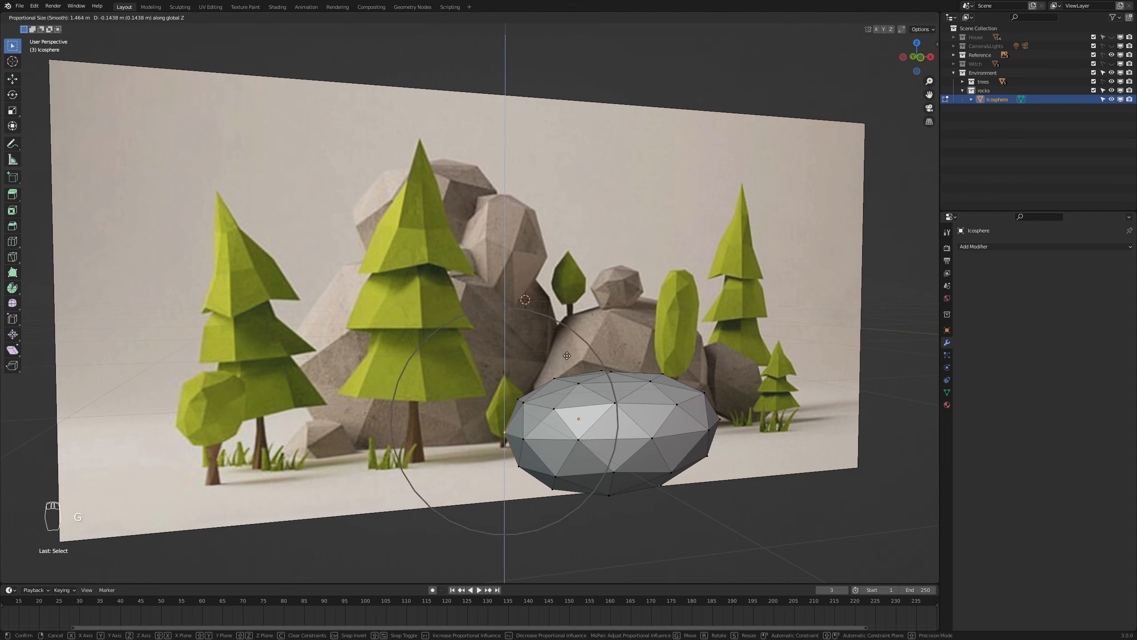
scroll(565, 367, up, 1)
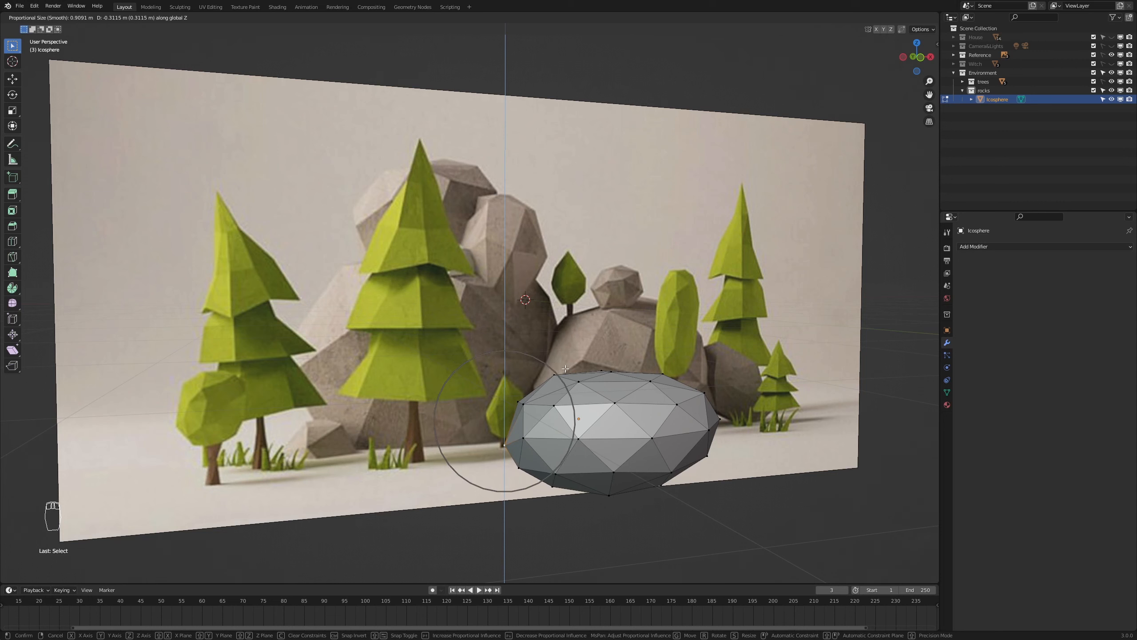
click(566, 369)
- Raise the rock's upper front vertex about 0.24 m along Z and shift it slightly left along X
click(578, 379)
key(g)
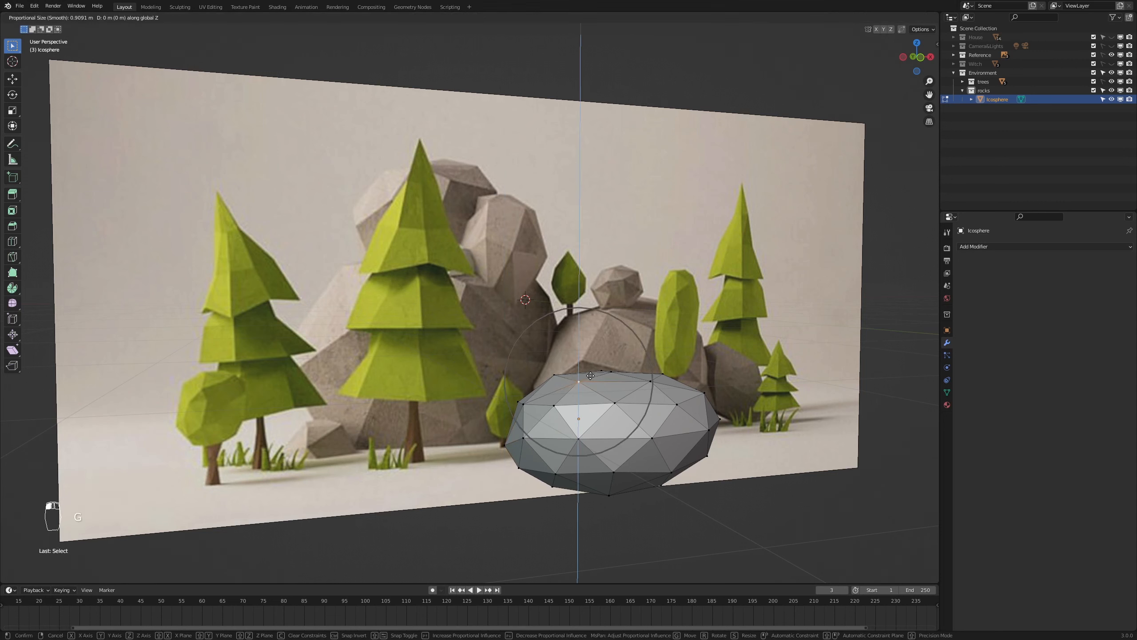
scroll(589, 363, up, 2)
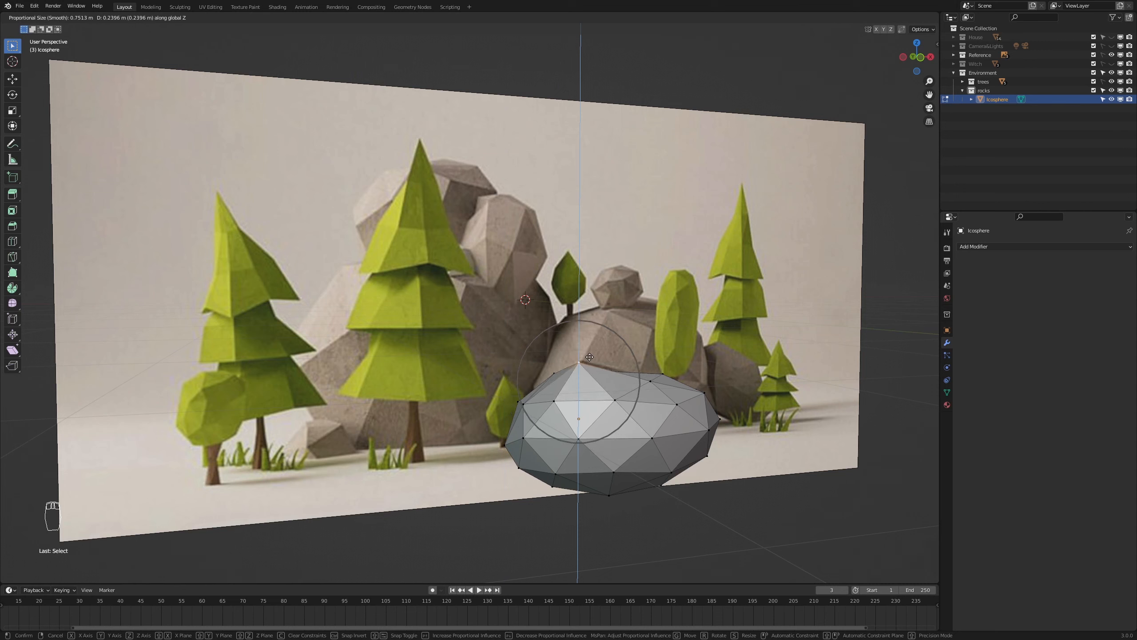
click(589, 357)
key(g)
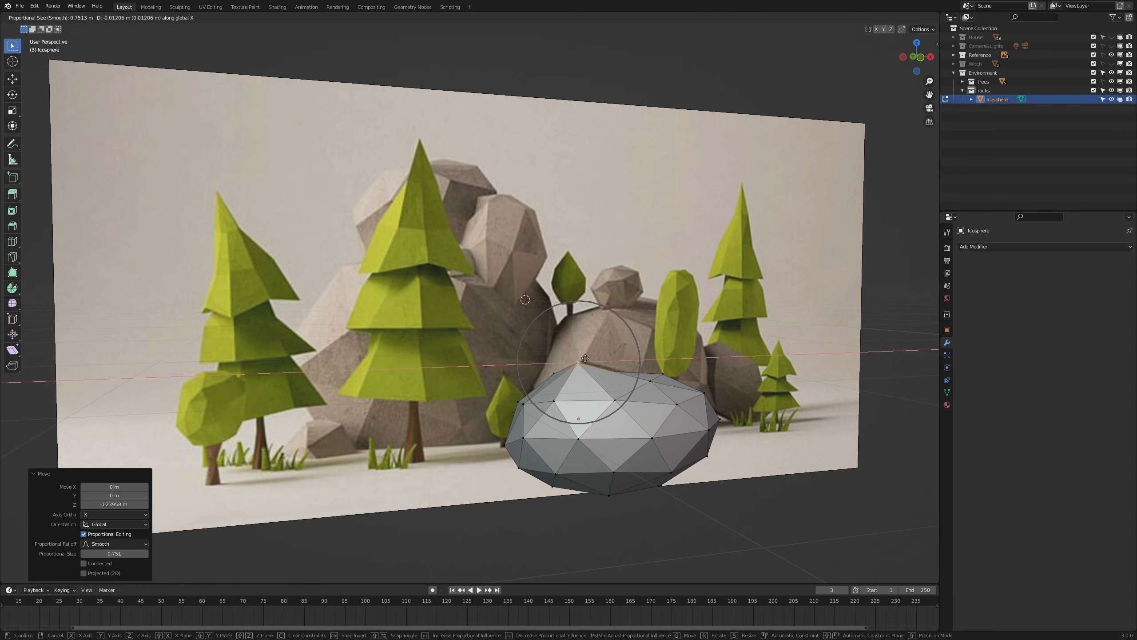
key(x)
click(575, 361)
- Lower the rock's front centre vertex about 0.27 m along Z and push it inward about 0.24 m along Y
click(613, 398)
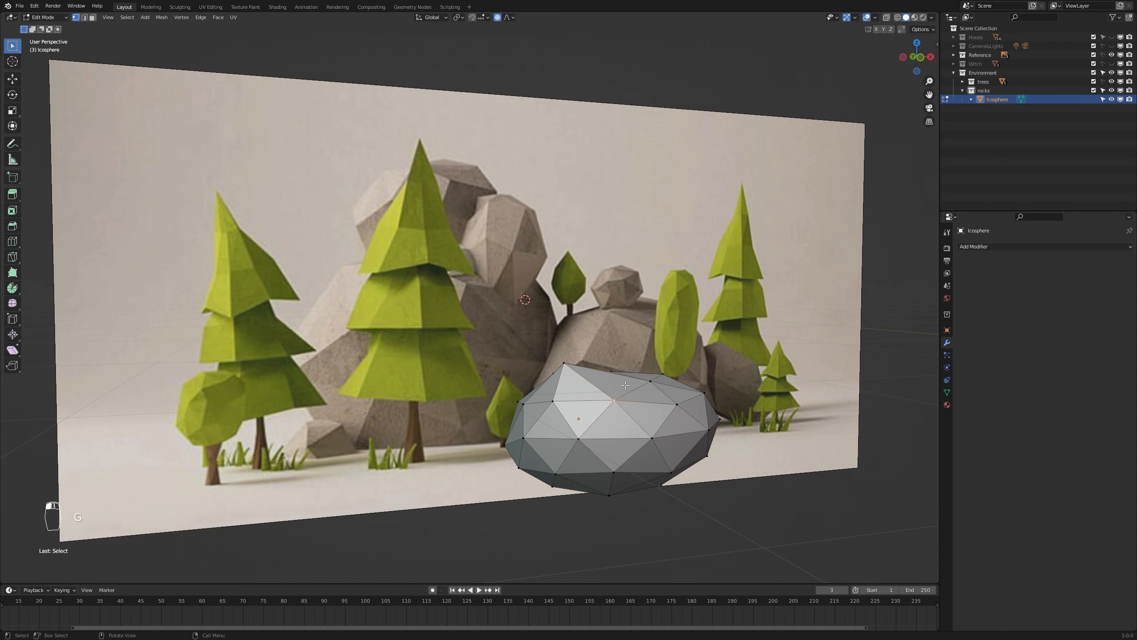
key(g)
key(z)
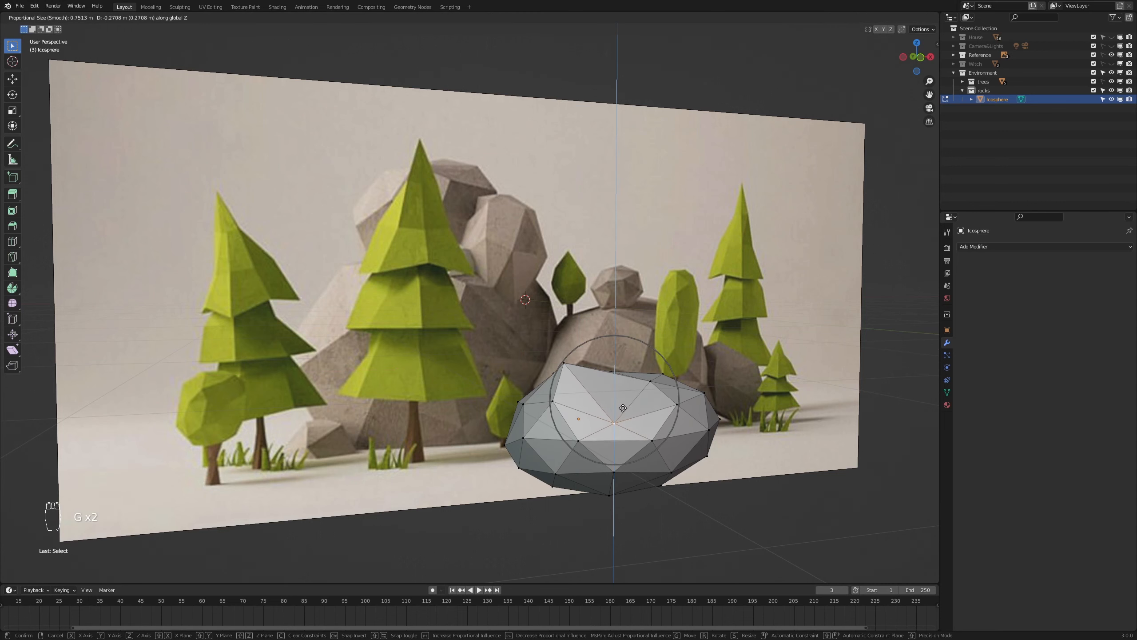
click(623, 408)
middle_drag(623, 408, 712, 441)
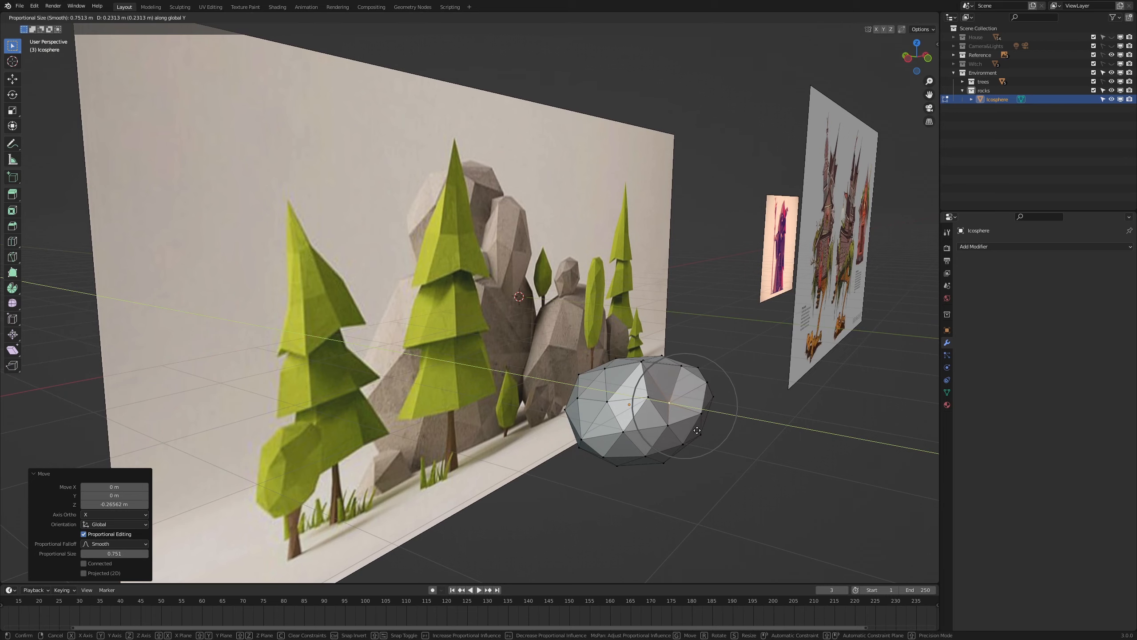
click(725, 431)
- Raise the vertex at the rock's upper right front about 0.21 m along Z with proportional editing
middle_drag(726, 431, 634, 440)
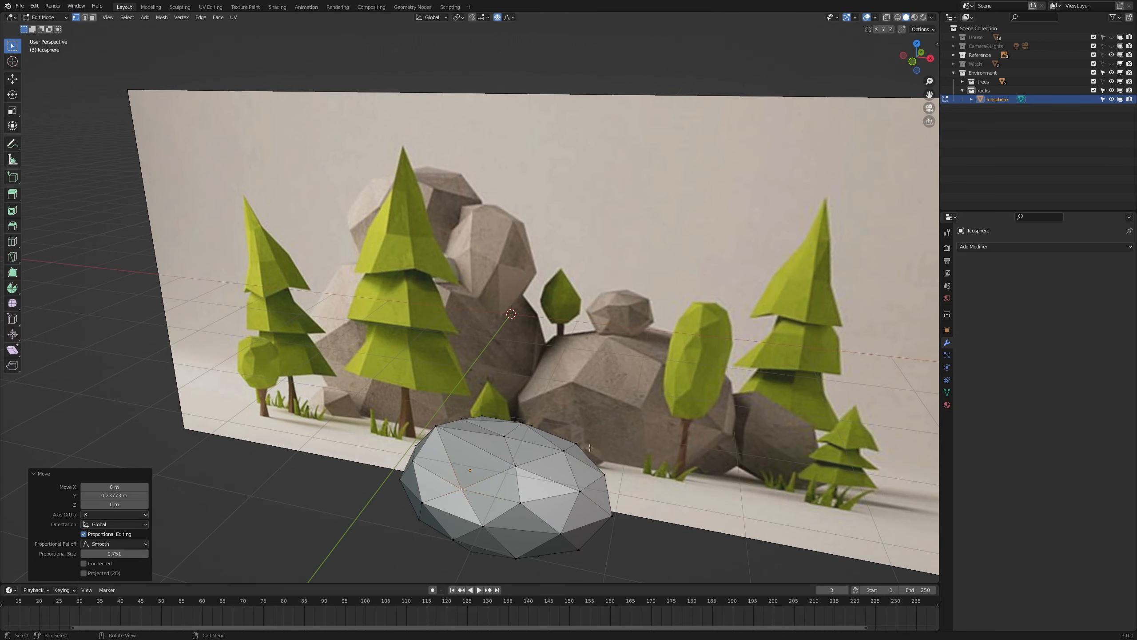
click(566, 451)
key(g)
key(z)
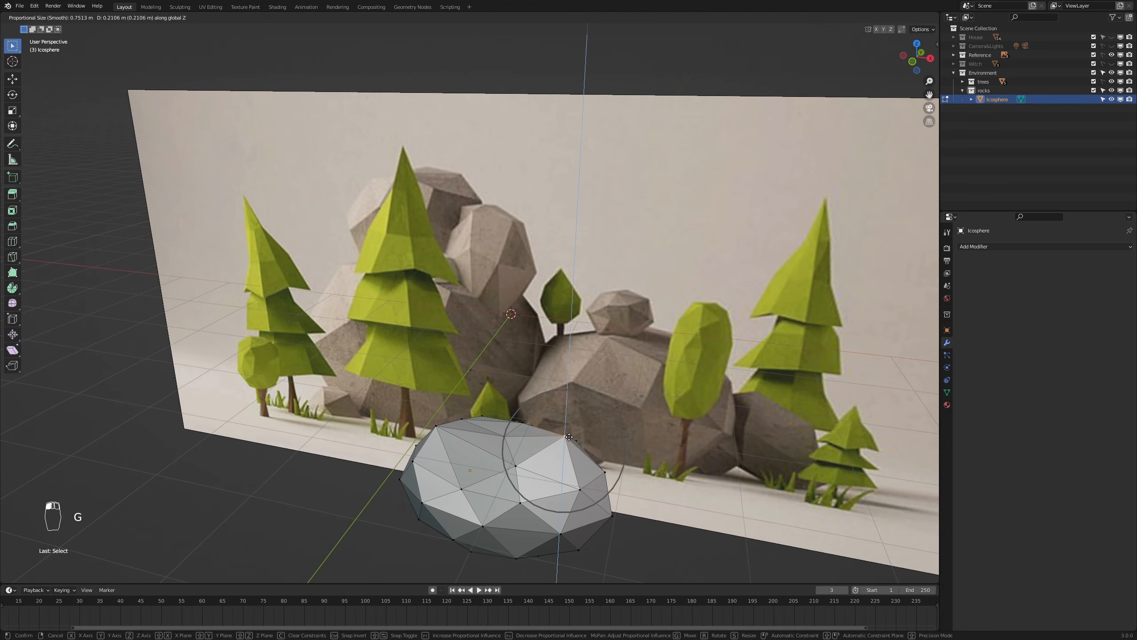
click(570, 437)
- Lower the vertex at the middle of the rock's top about 0.12 m along Z to form a dip
click(504, 433)
key(g)
key(z)
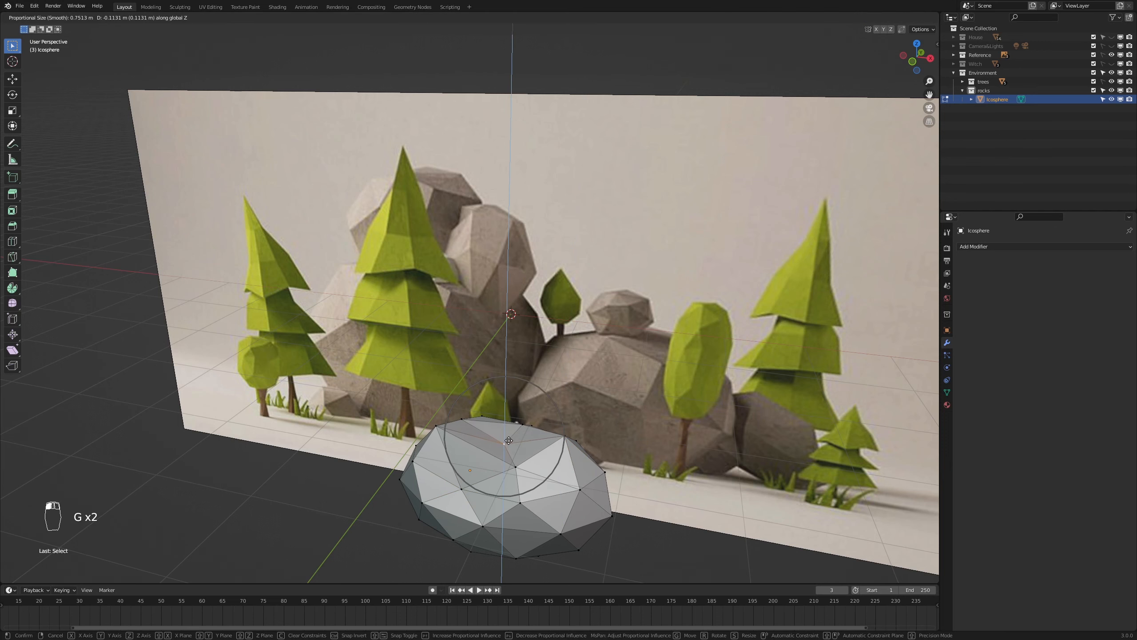
click(511, 440)
- Lower a vertex on the rock's lower front edge about 0.13 m along Z and finish editing the mesh
scroll(577, 463, down, 3)
middle_drag(577, 467, 589, 452)
scroll(584, 454, up, 3)
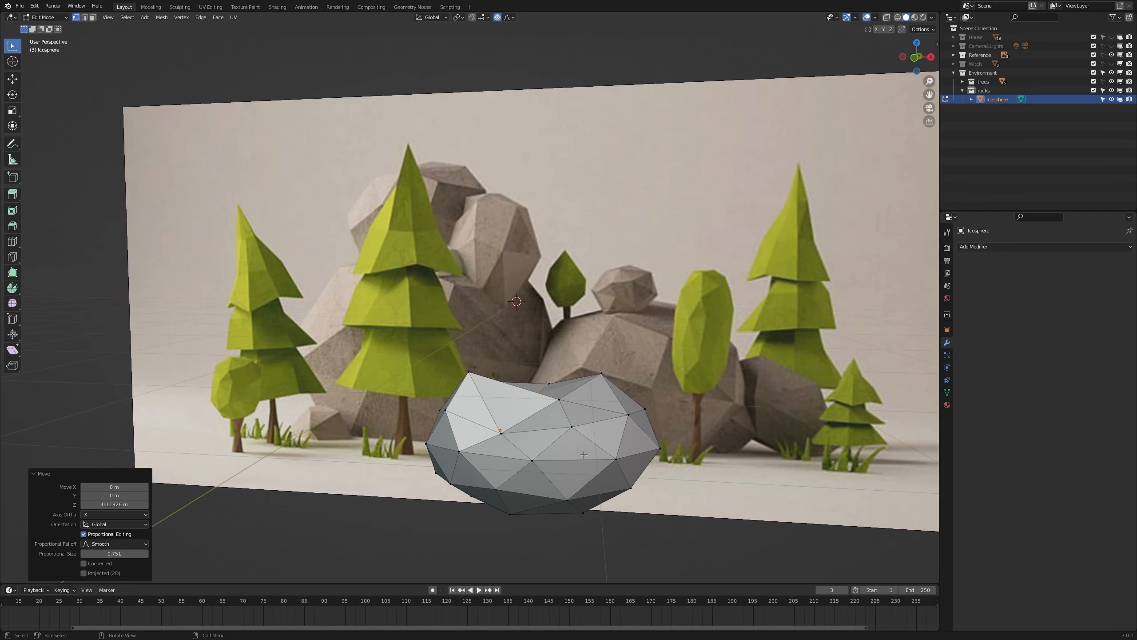
click(615, 460)
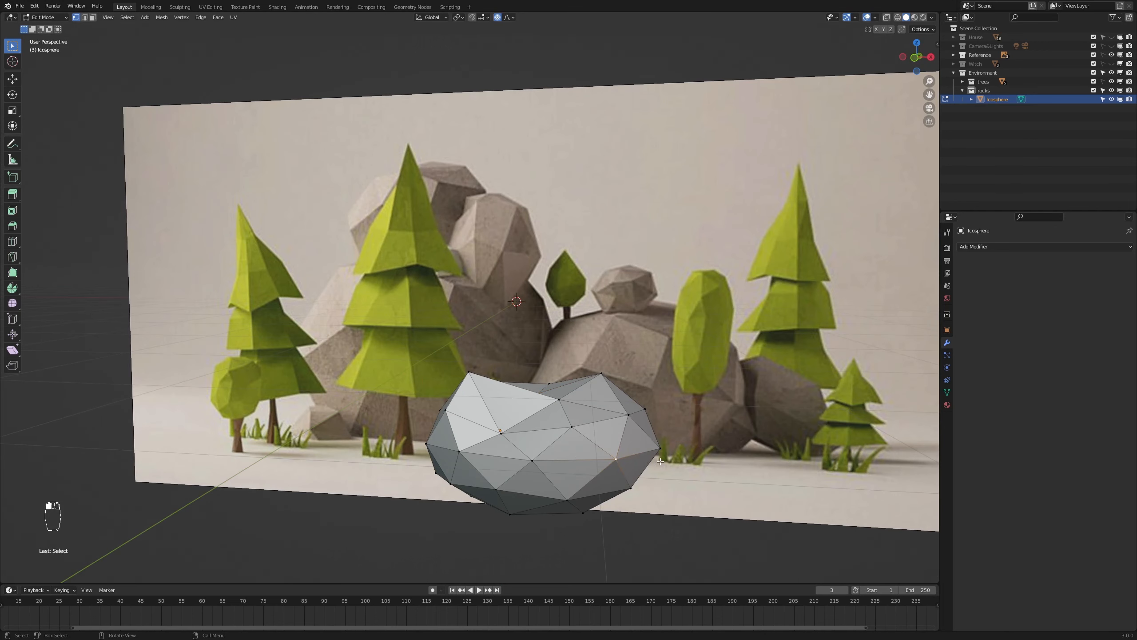
middle_drag(658, 461, 642, 468)
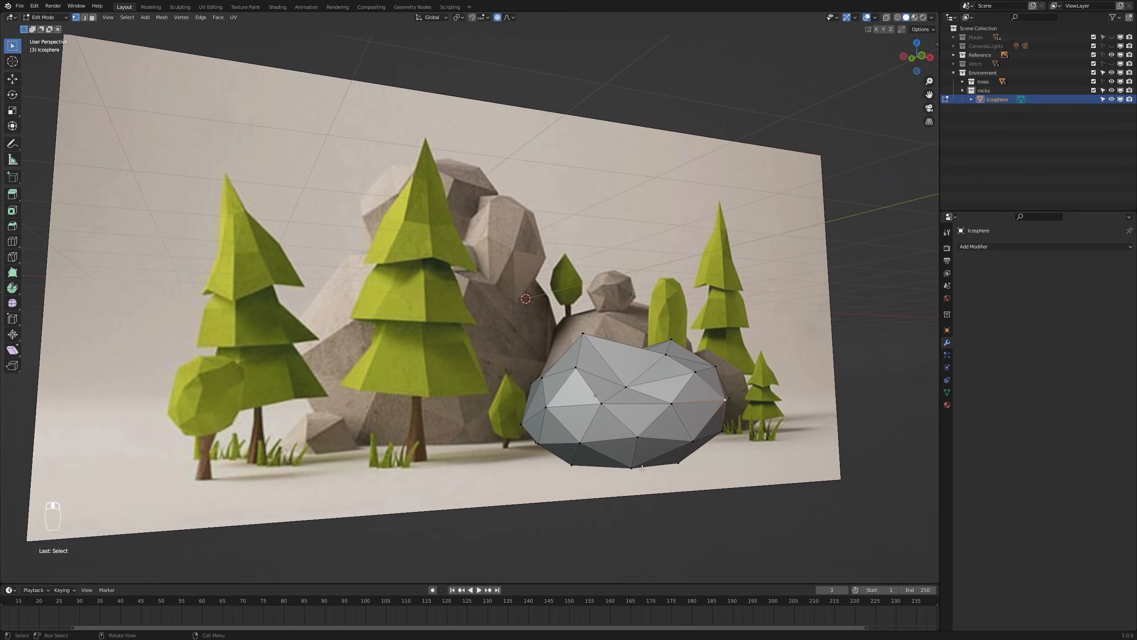
click(637, 439)
key(g)
key(z)
click(642, 452)
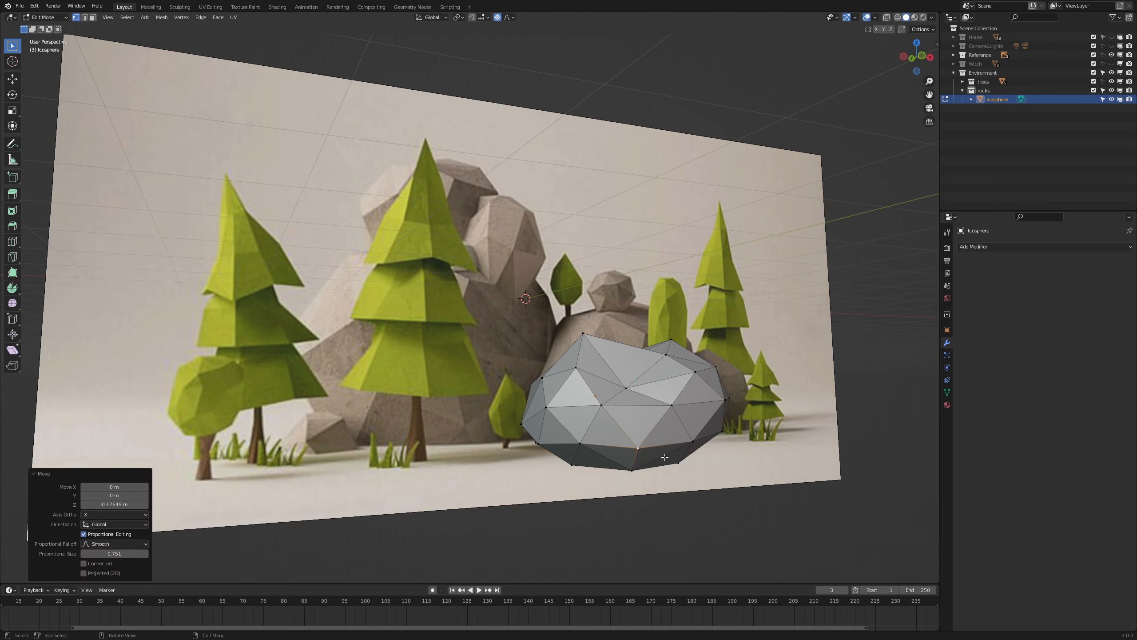
key(Tab)
- In front view, move the rock's entire mesh up about 0.88 m and left about 0.42 m relative to its origin, without proportional editing
scroll(702, 462, down, 4)
middle_drag(701, 462, 656, 468)
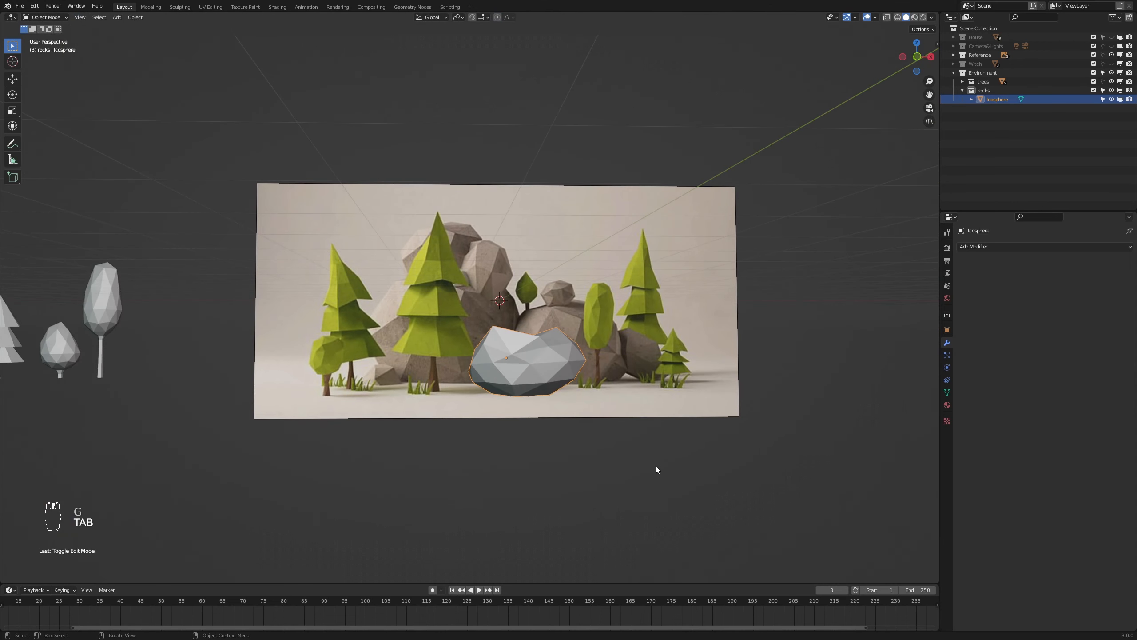
key(KP_1)
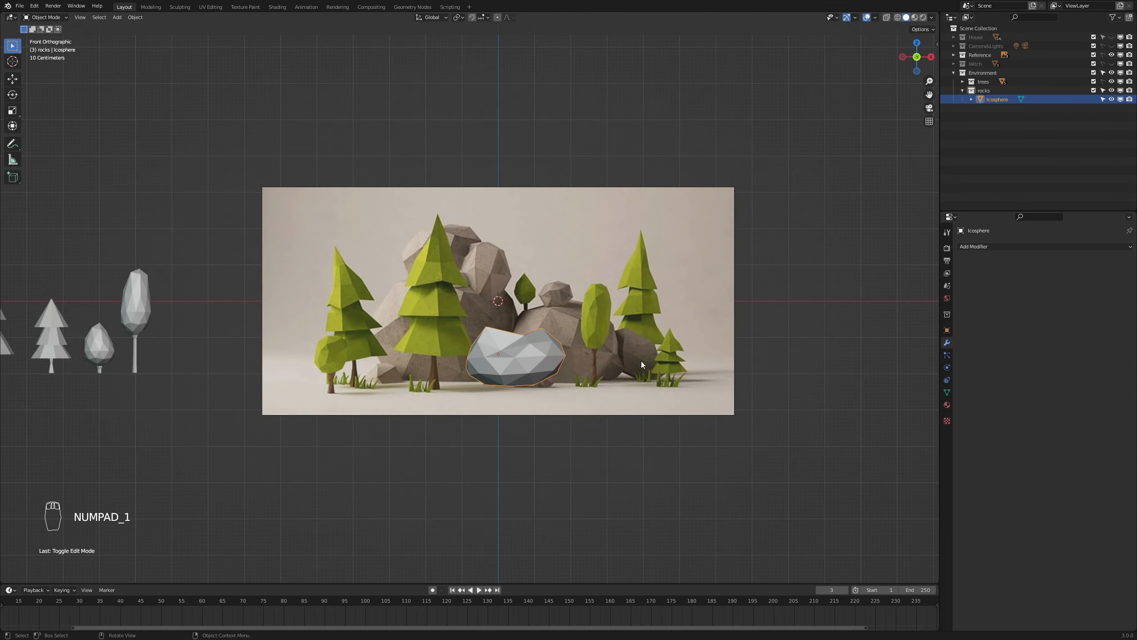
key(Tab)
key(a)
key(a)
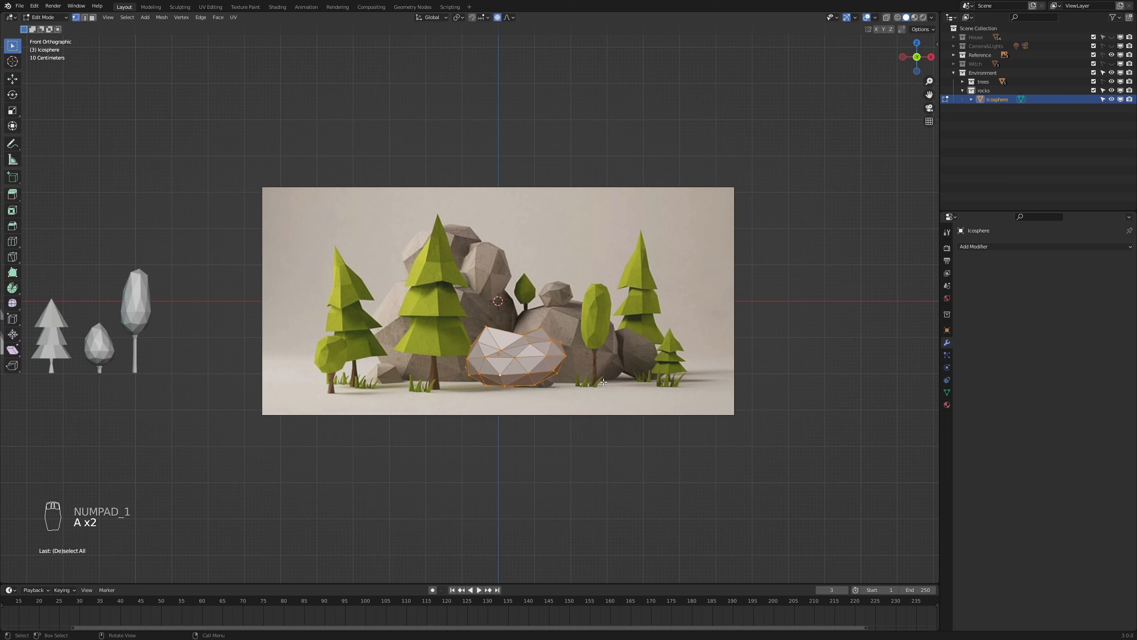
key(g)
click(605, 382)
key(g)
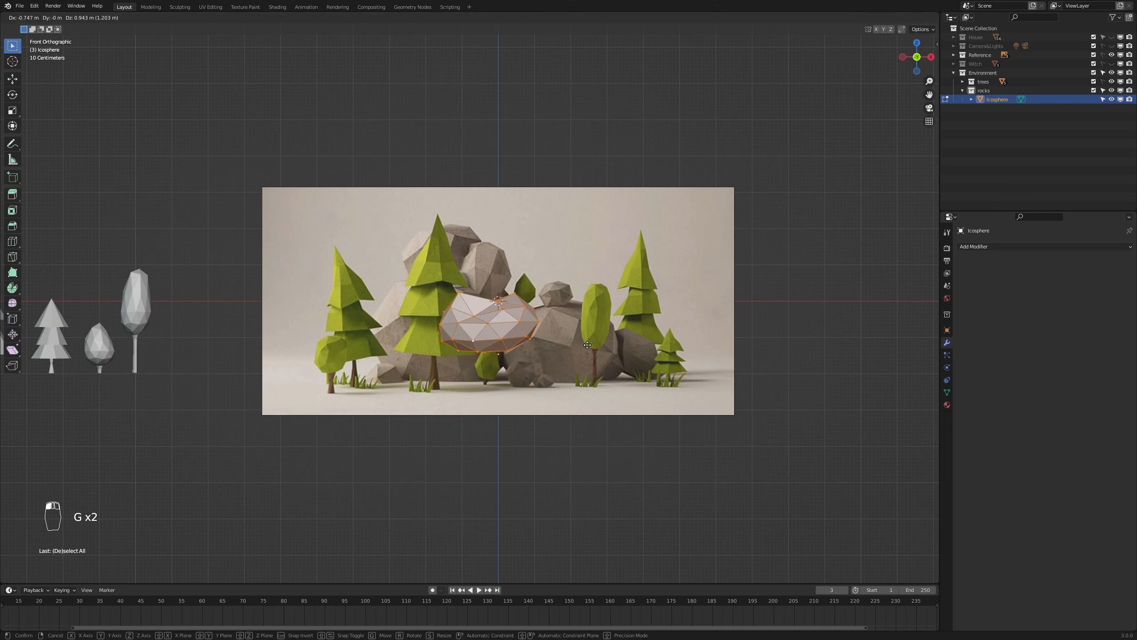
click(596, 347)
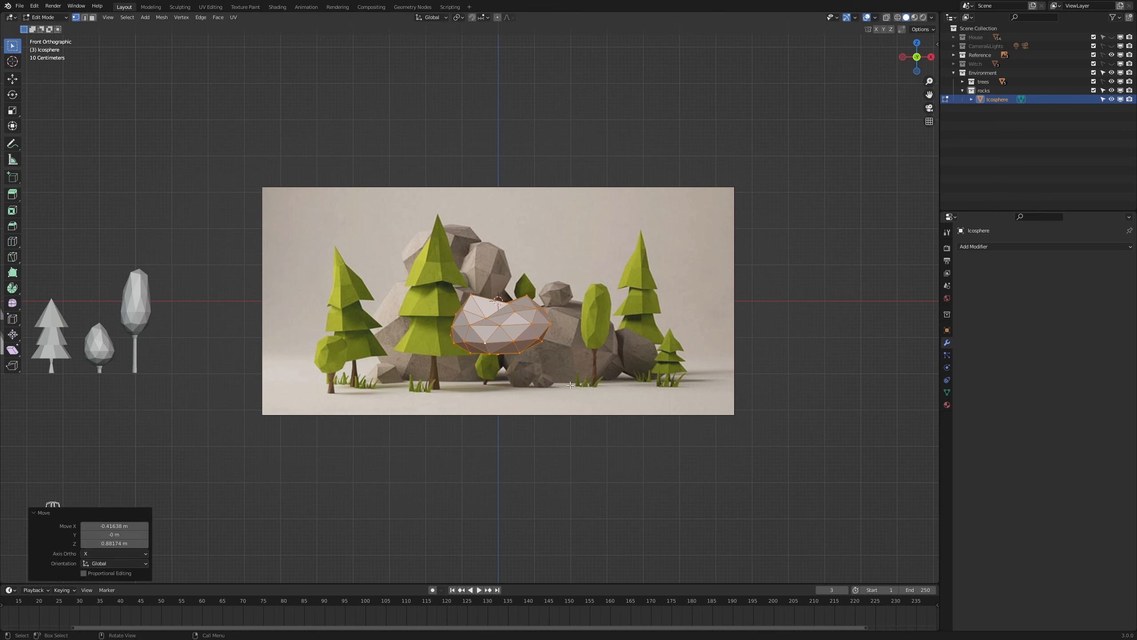
- Scale the rock object uniformly to about 0.643 and move it left off the reference image toward the modelled trees
key(Tab)
key(s)
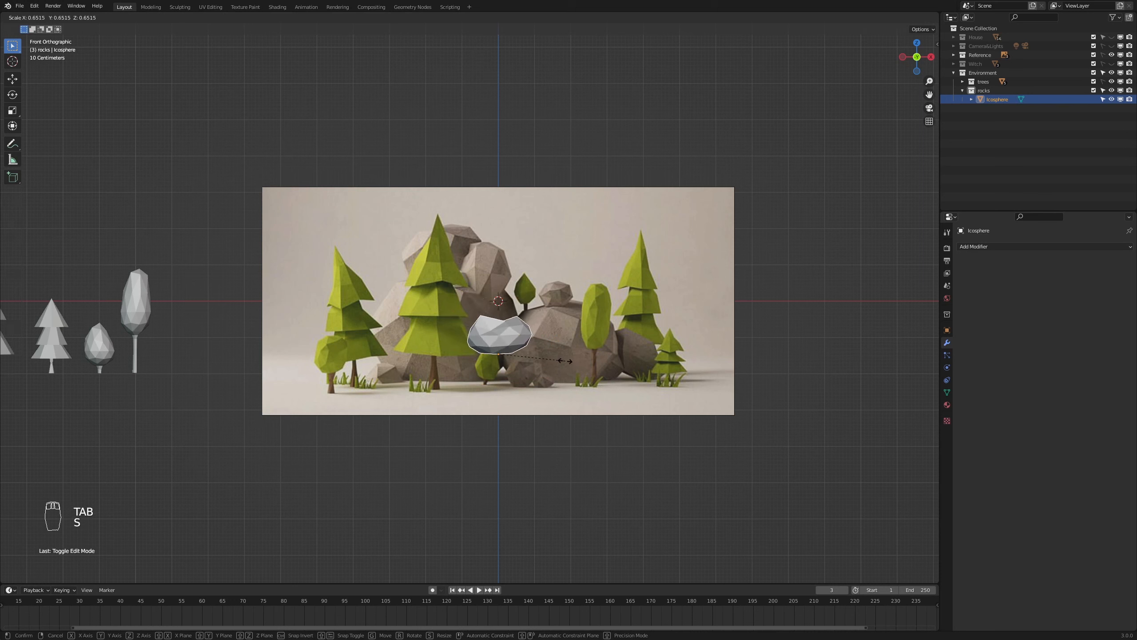
click(565, 363)
key(g)
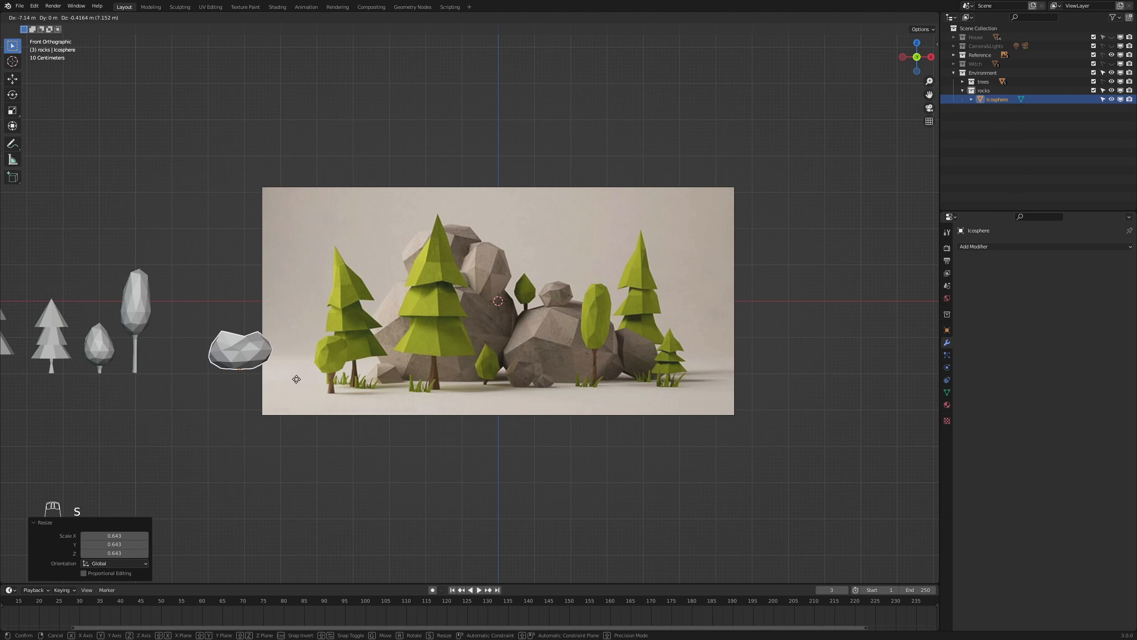
- Place the first rock in the row beside the trees and apply its rotation and scale
click(273, 379)
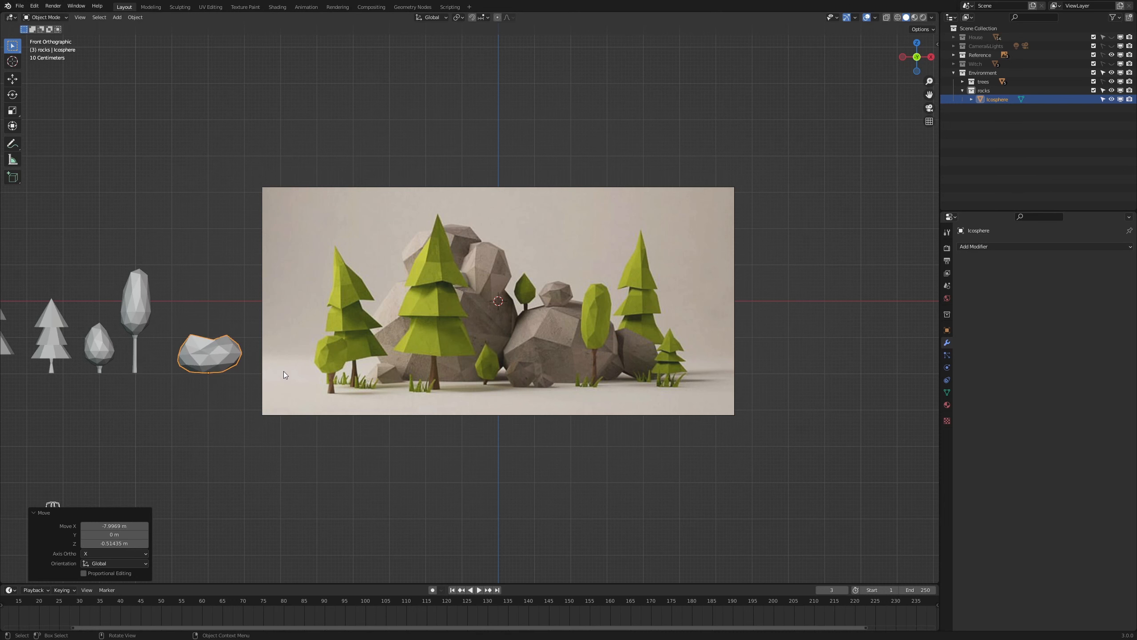
key(ctrl+a)
click(288, 371)
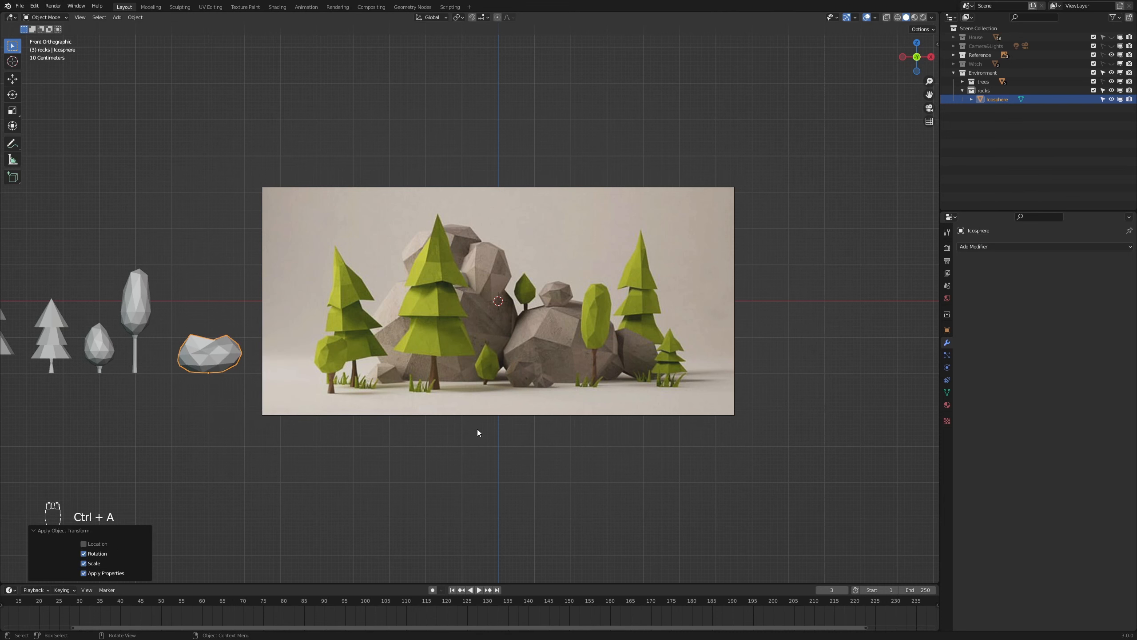
- Add an ico sphere with 2 subdivisions and scale it down as the base for the second rock
scroll(478, 430, up, 2)
key(shift+a)
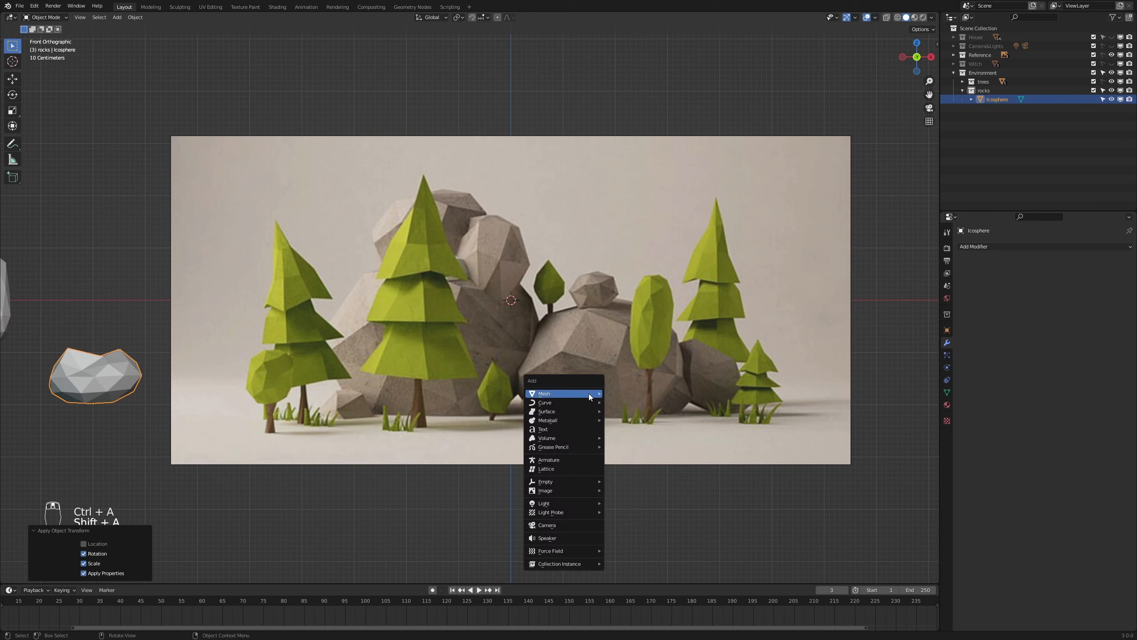
mouse_move(588, 393)
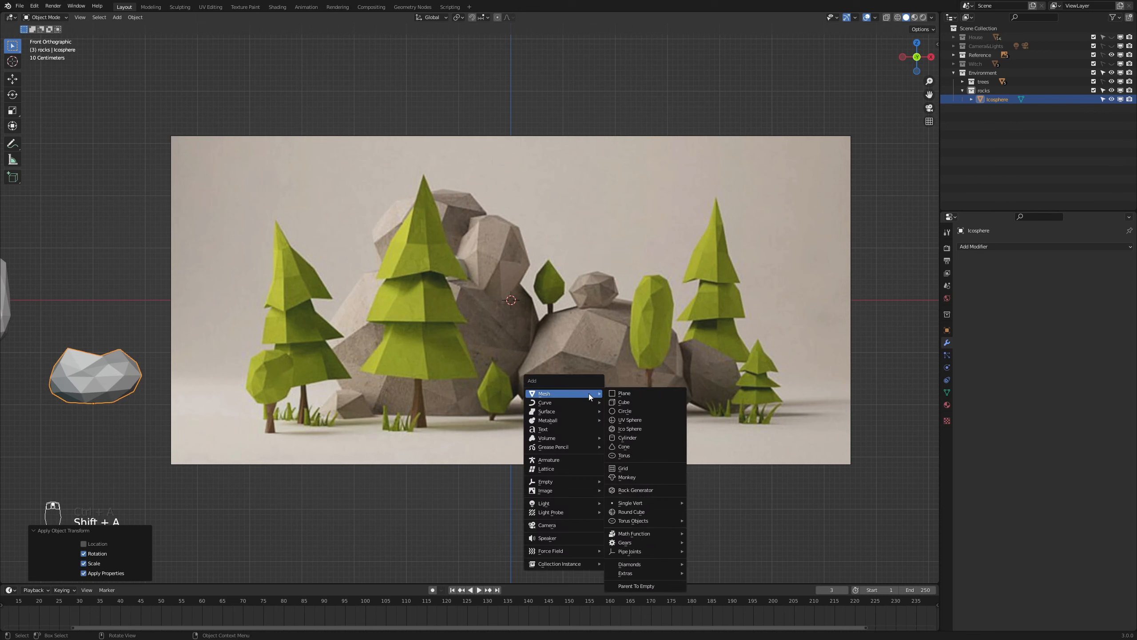
click(645, 429)
key(s)
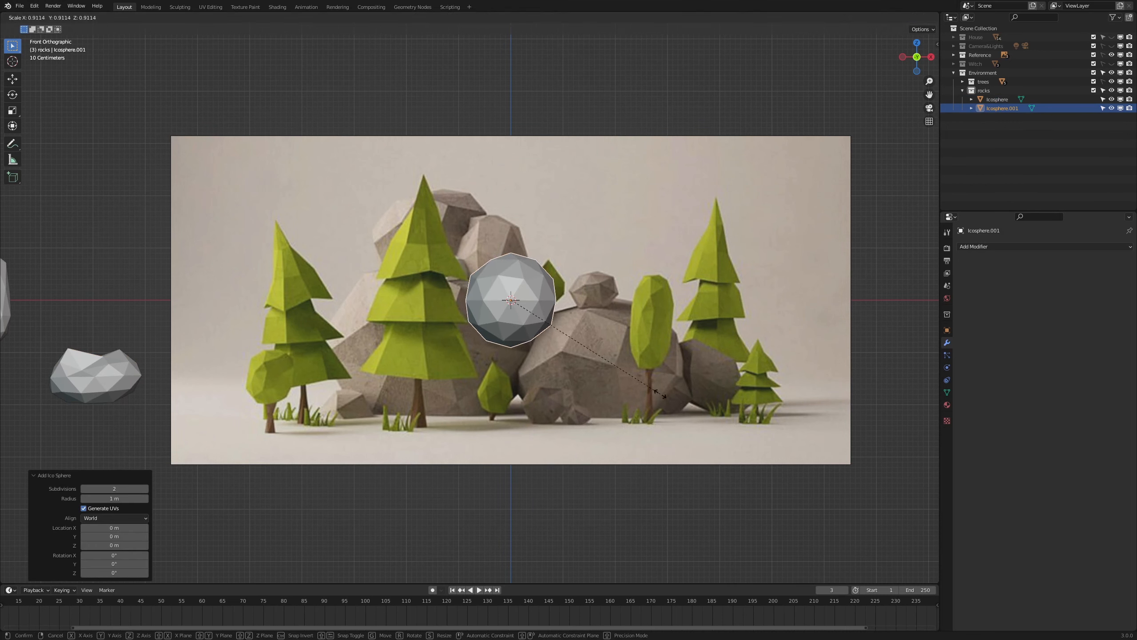
click(585, 338)
scroll(585, 337, up, 1)
- Flatten the new sphere with proportional editing, moving its bottom vertex up about 0.22 m and its top vertex down about 0.11 m
key(Tab)
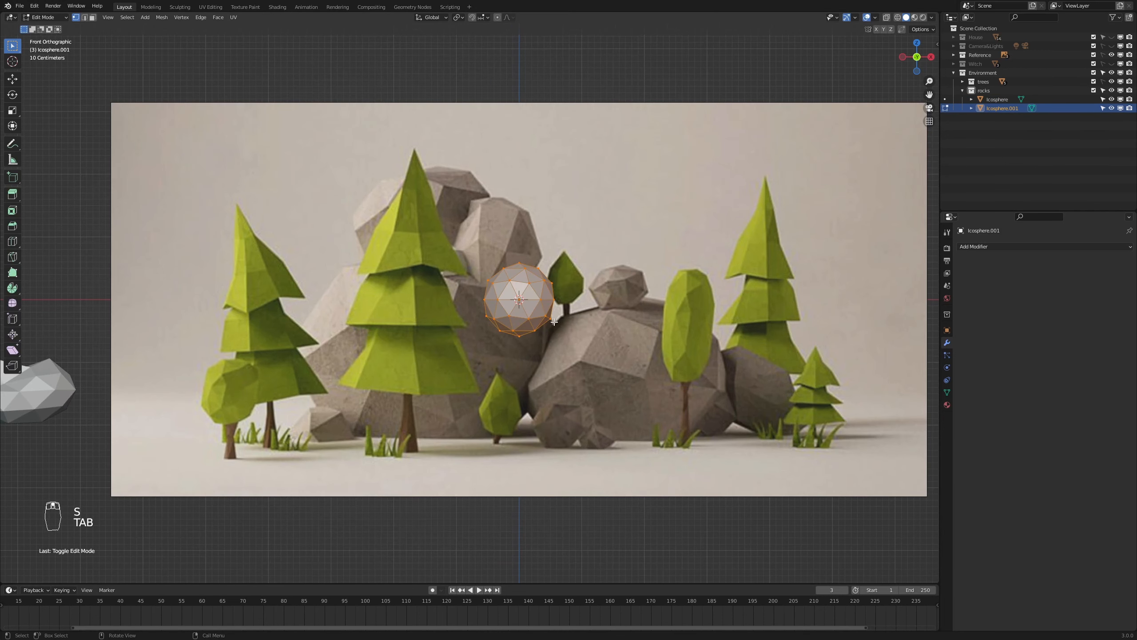
click(520, 338)
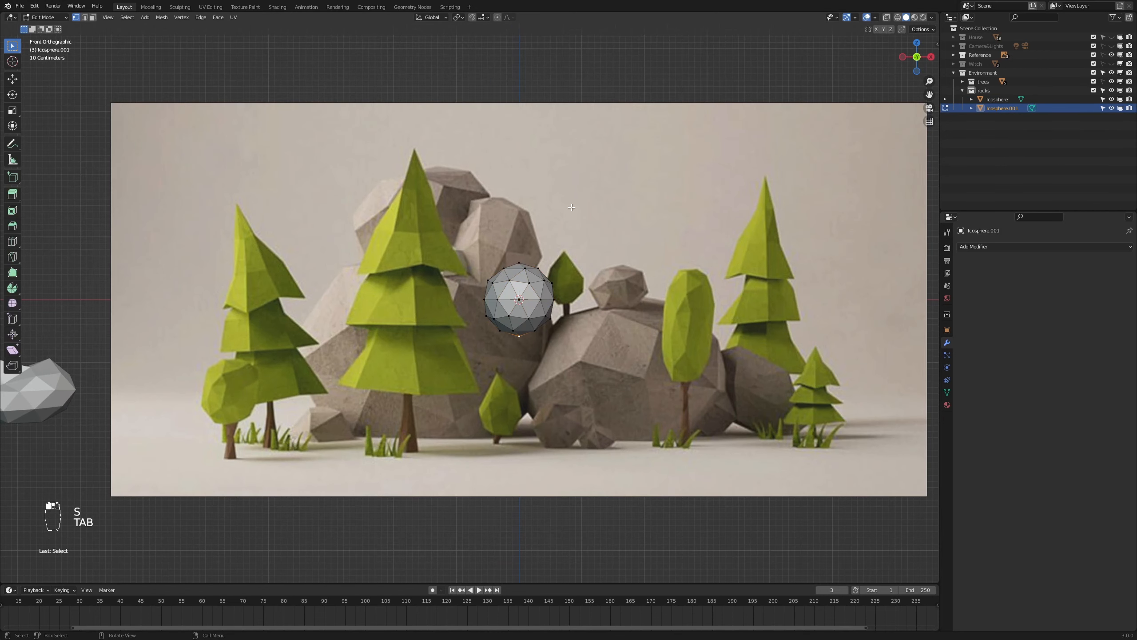
click(497, 17)
key(g)
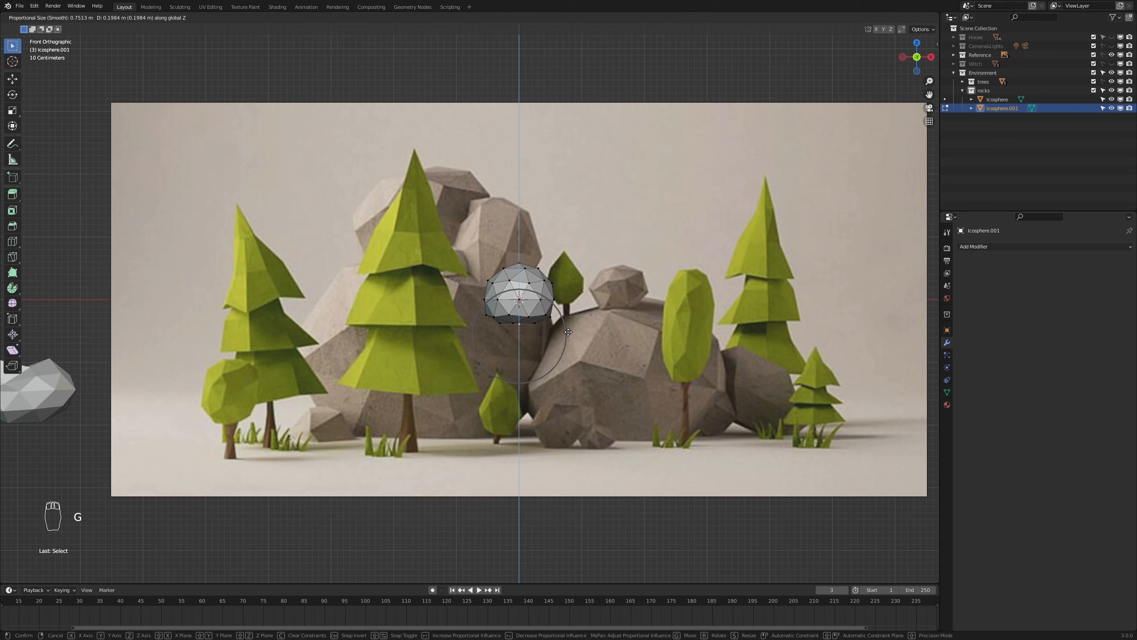
click(568, 330)
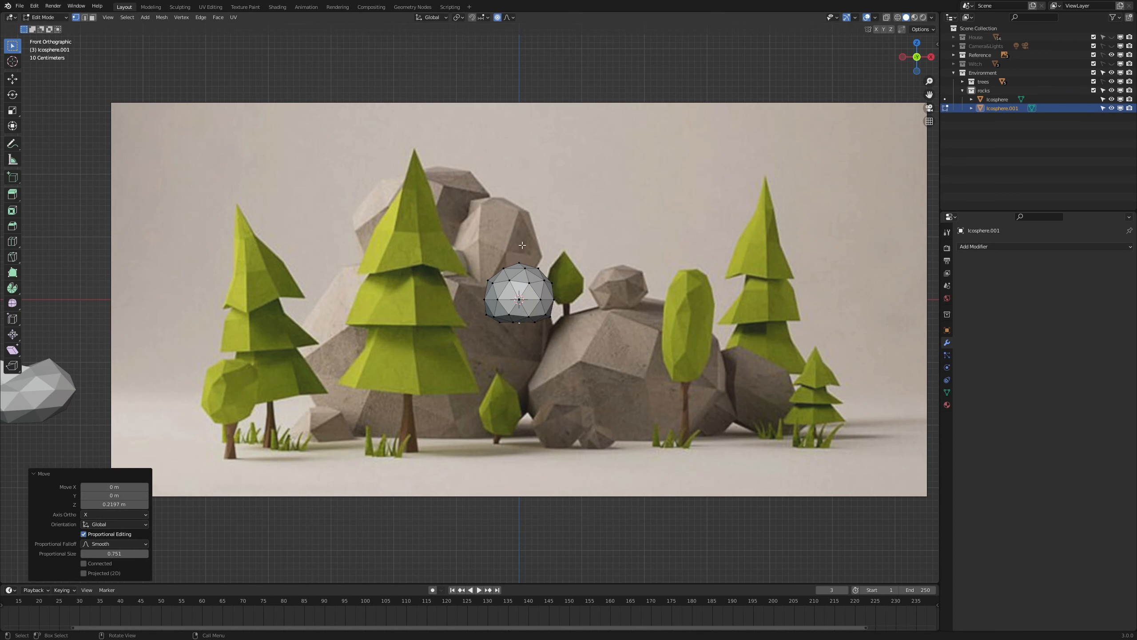
click(519, 265)
key(g)
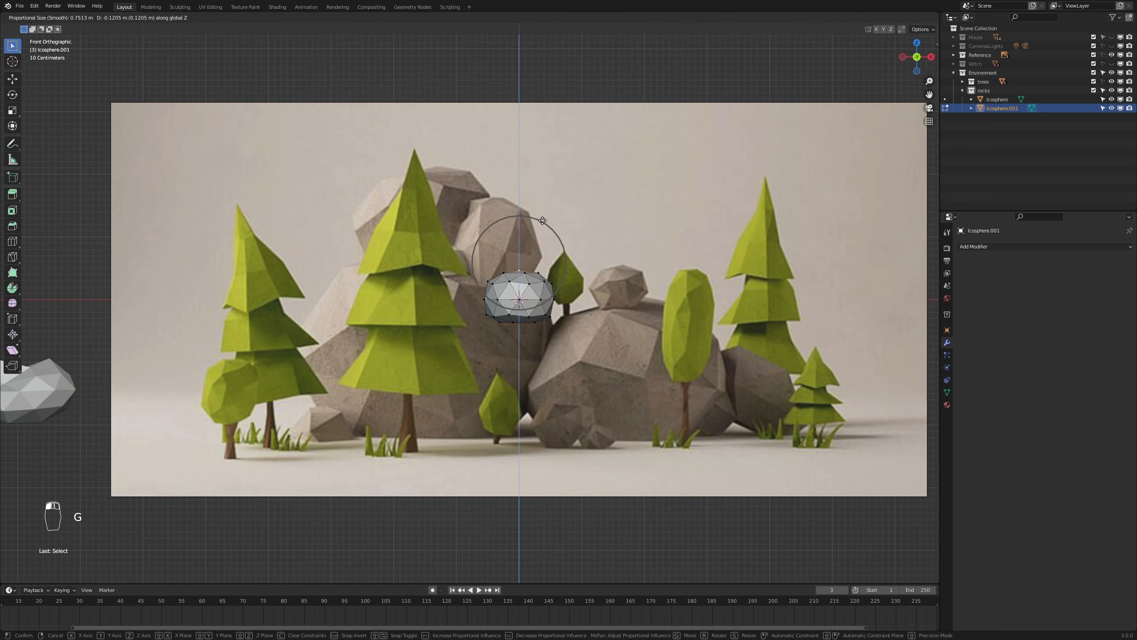
click(542, 220)
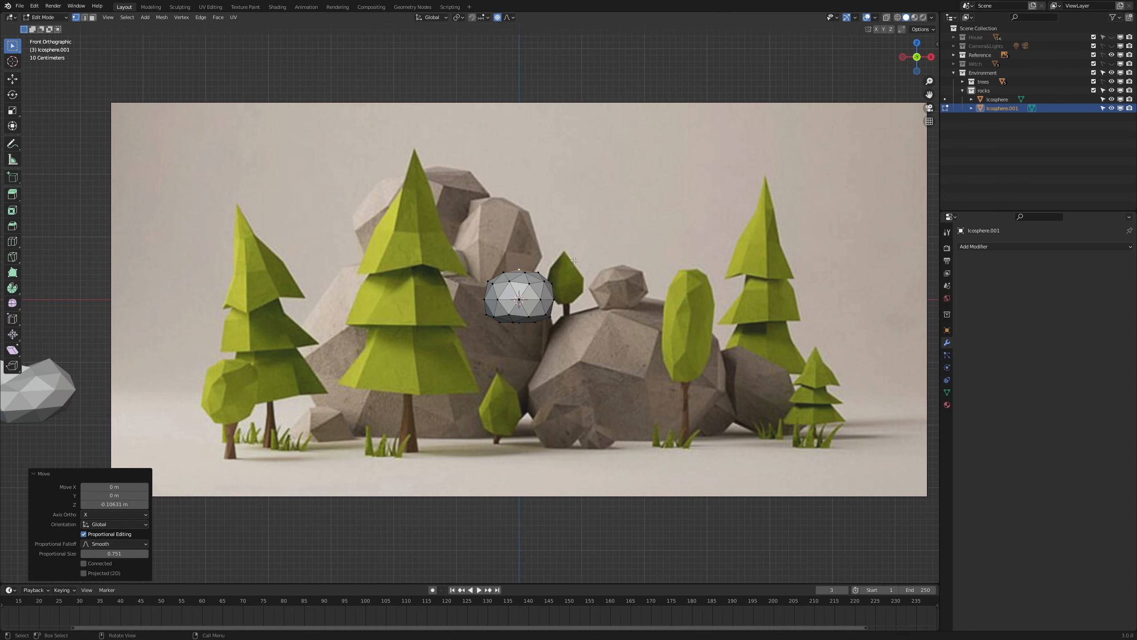
- Move the rounded rock along Y in front of the reference and make a copy squashed to about 0.5 in height beside it
middle_drag(609, 302, 567, 334)
key(Tab)
key(g)
key(y)
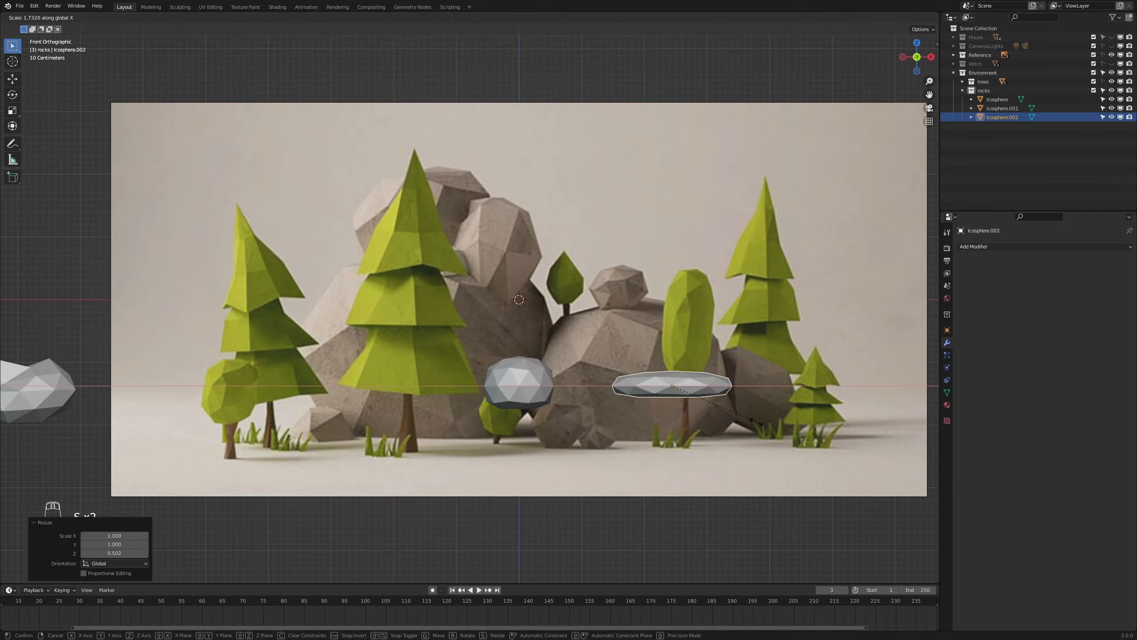
- Widen the flat copy along X and line up both smaller rocks beside the first rock
middle_drag(582, 404, 604, 466)
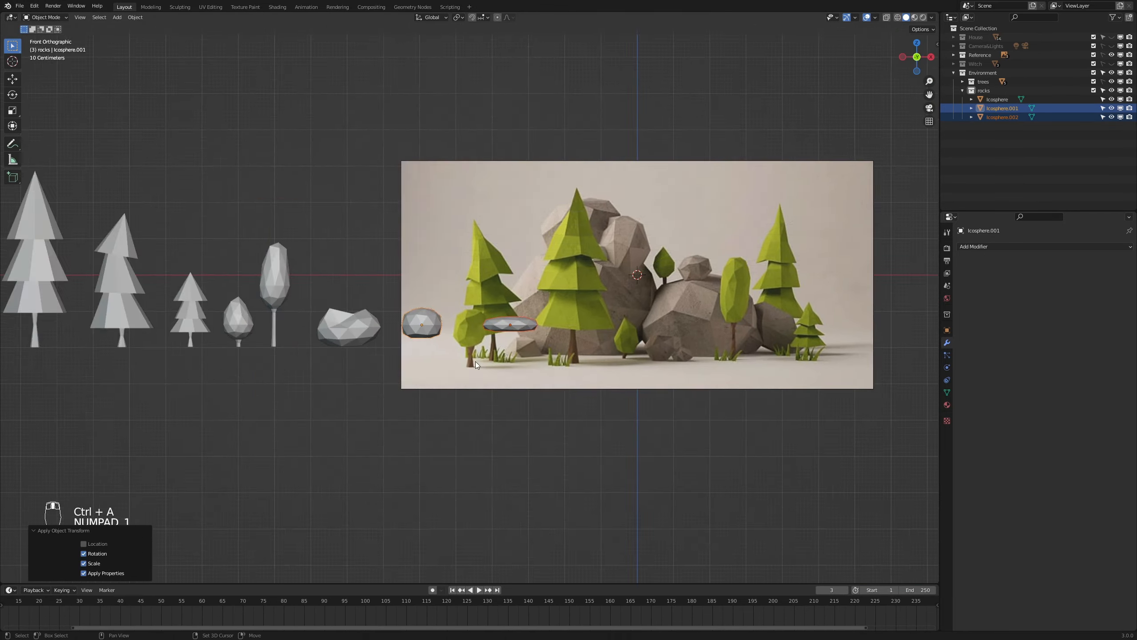
key(g)
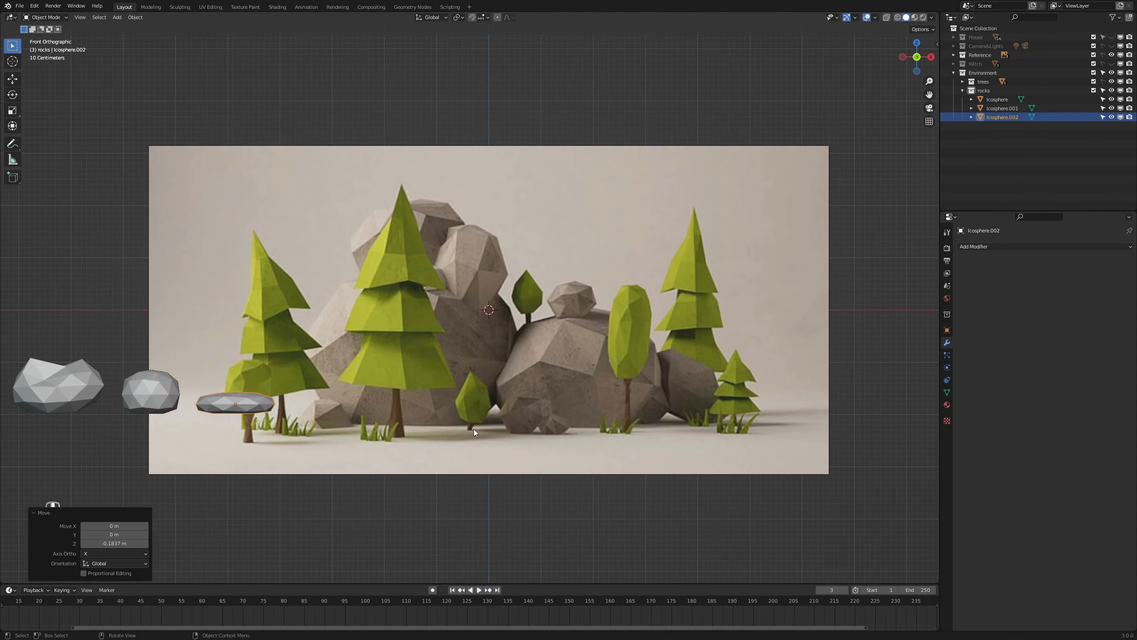
scroll(474, 428, up, 3)
middle_drag(473, 428, 403, 448)
scroll(346, 492, up, 3)
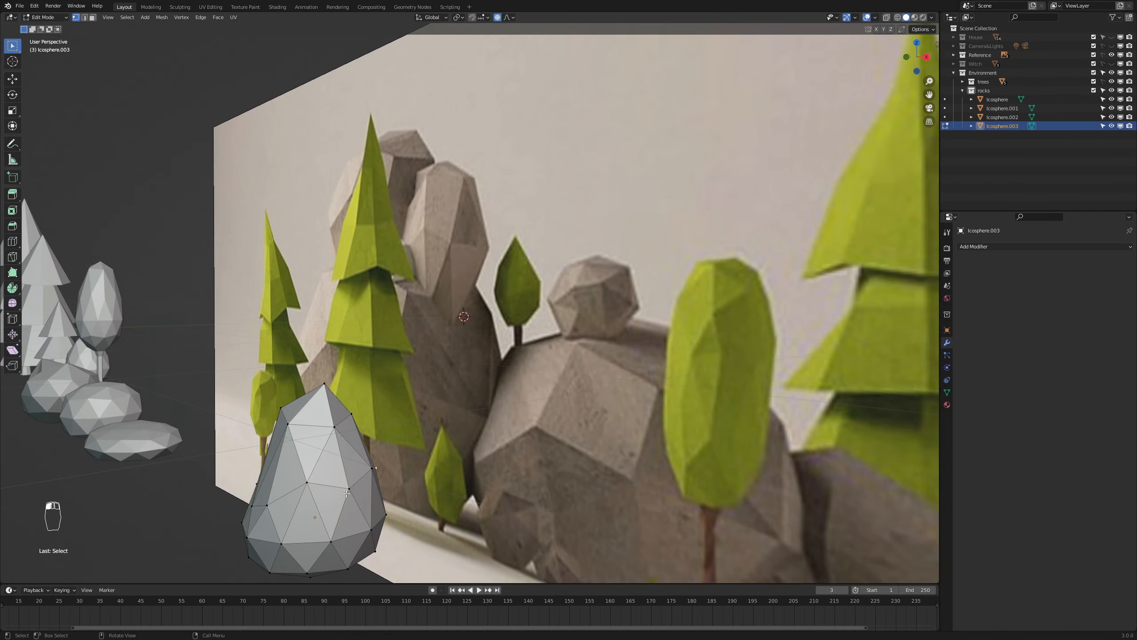
- Finish shaping the tall pointed rock with proportional editing and lower it about 0.21 m along Z
key(a)
key(a)
key(g)
key(Tab)
key(g)
key(z)
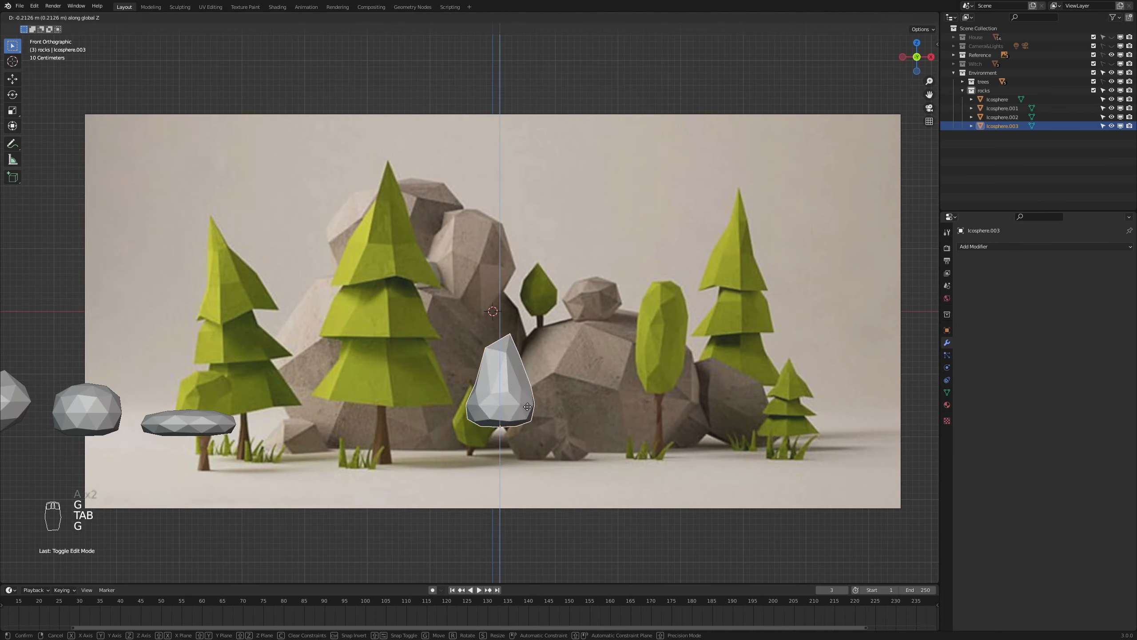
click(527, 407)
- Line up the tall rock at the end of the rock row and name the other three rocks stone1, stone2 and stone3
scroll(582, 403, down, 5)
click(591, 313)
key(g)
click(770, 313)
scroll(389, 404, up, 4)
click(321, 407)
key(g)
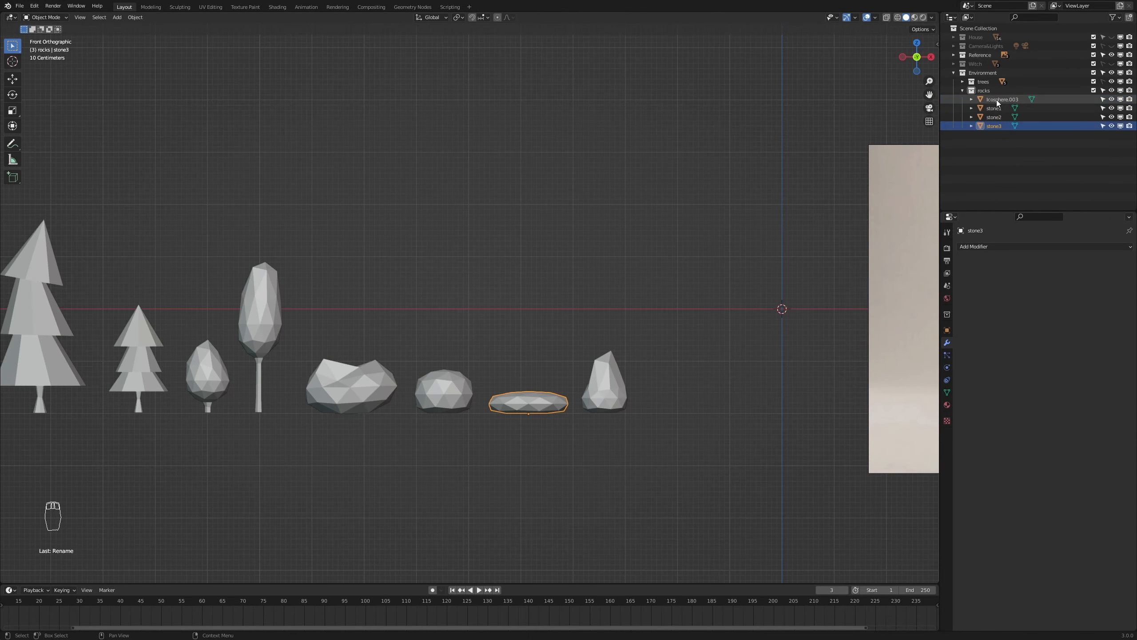
- Rename the tall pointed rock as stone14 and save the file
scroll(828, 372, up, 4)
scroll(771, 420, down, 1)
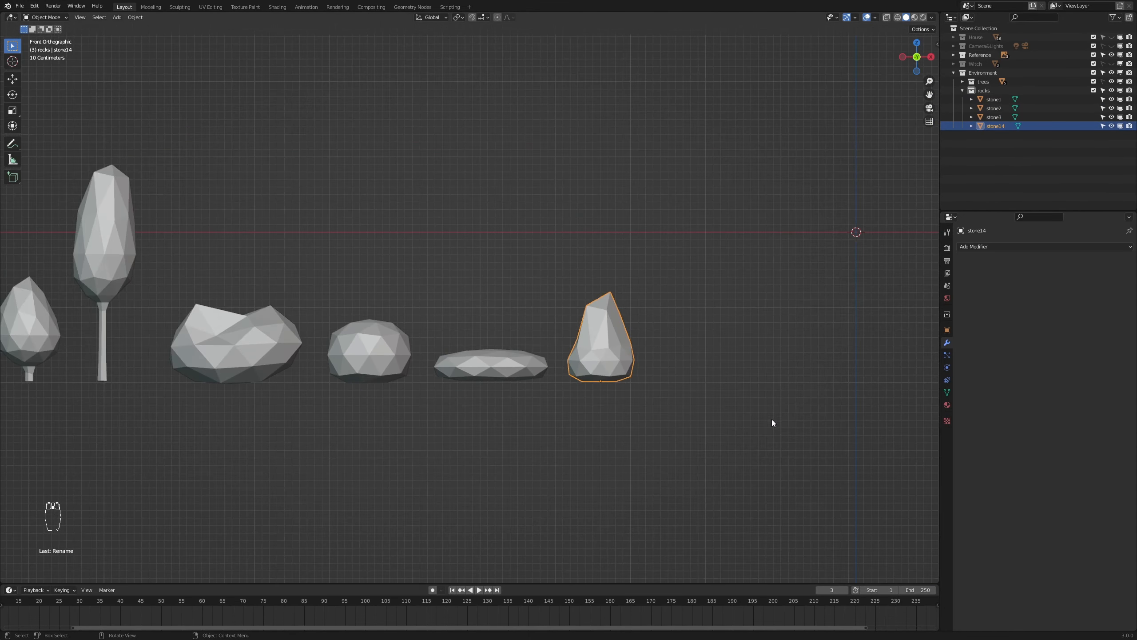
scroll(769, 416, down, 5)
key(ctrl+s)
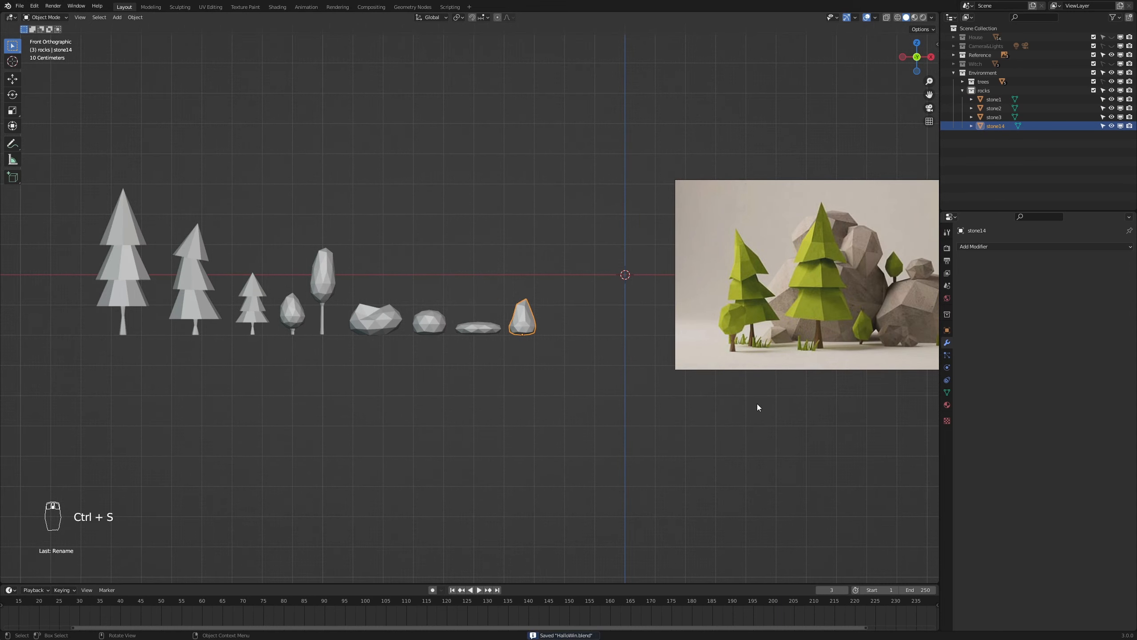
- Make the Reference collection unselectable in the outliner
scroll(757, 407, down, 4)
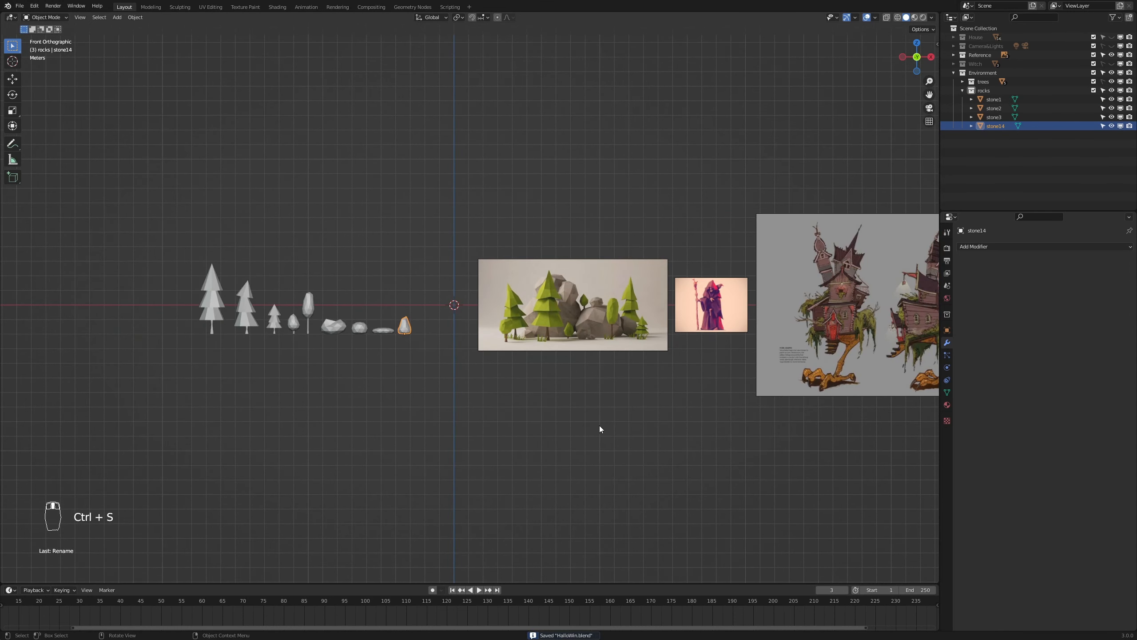
scroll(599, 428, up, 6)
shift+middle_drag(689, 433, 556, 381)
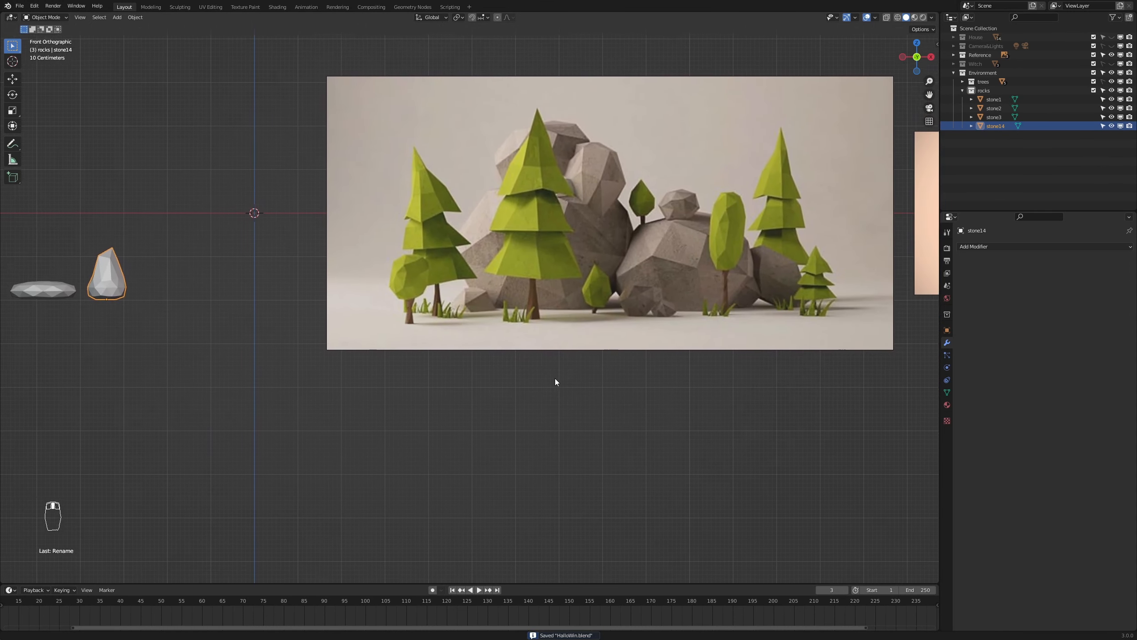
scroll(556, 374, up, 4)
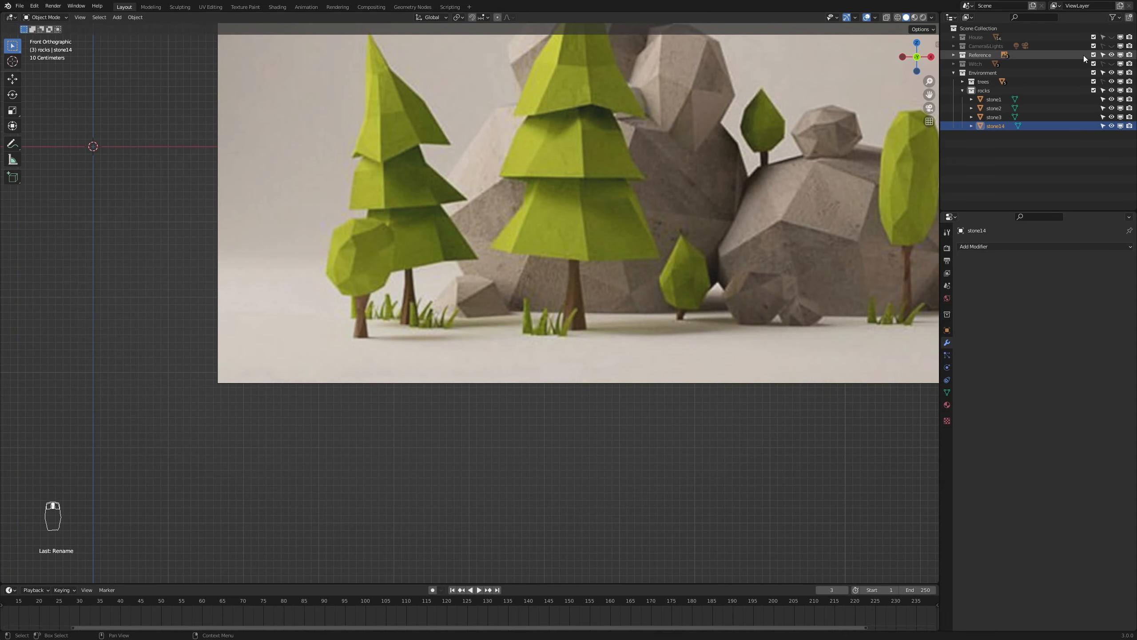
click(1103, 55)
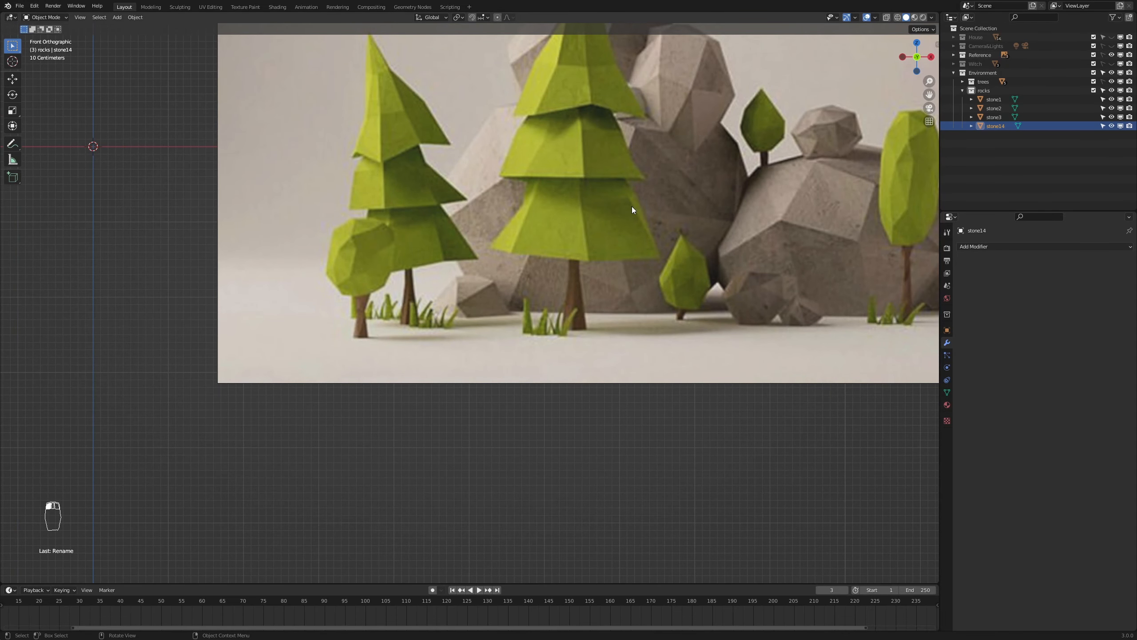
scroll(614, 334, up, 1)
scroll(587, 354, up, 2)
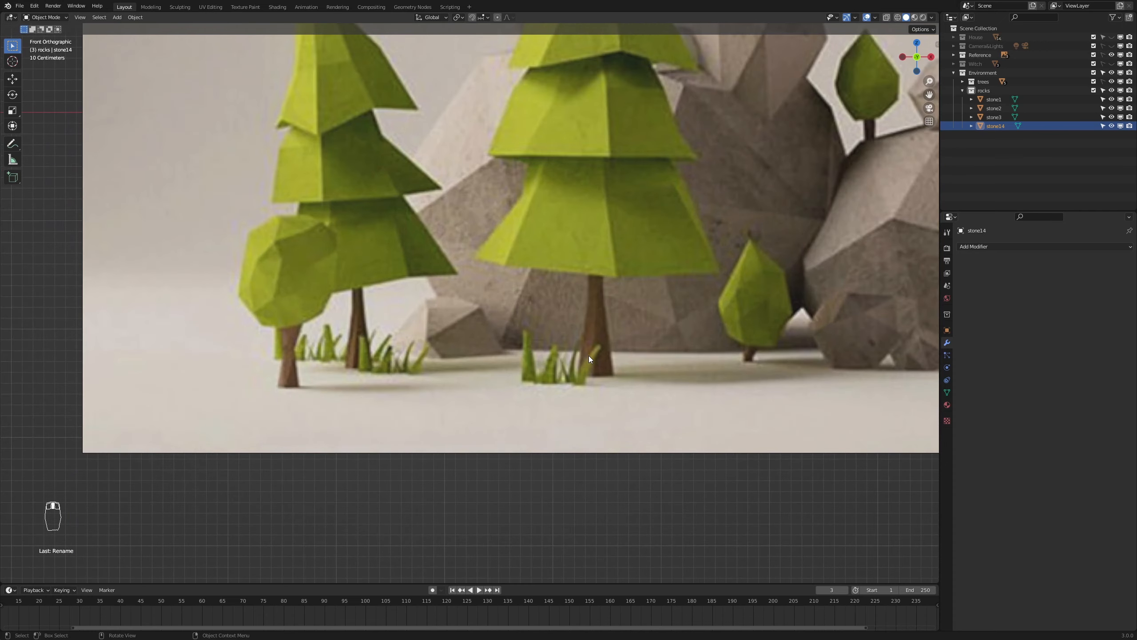
key(shift+a)
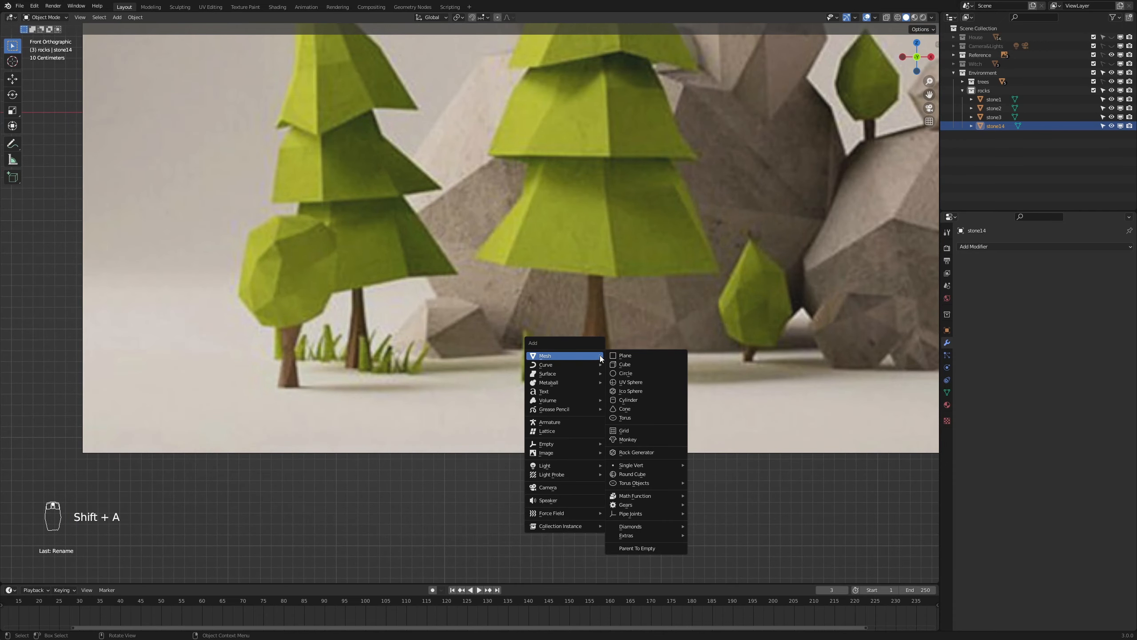
click(652, 363)
scroll(652, 361, down, 6)
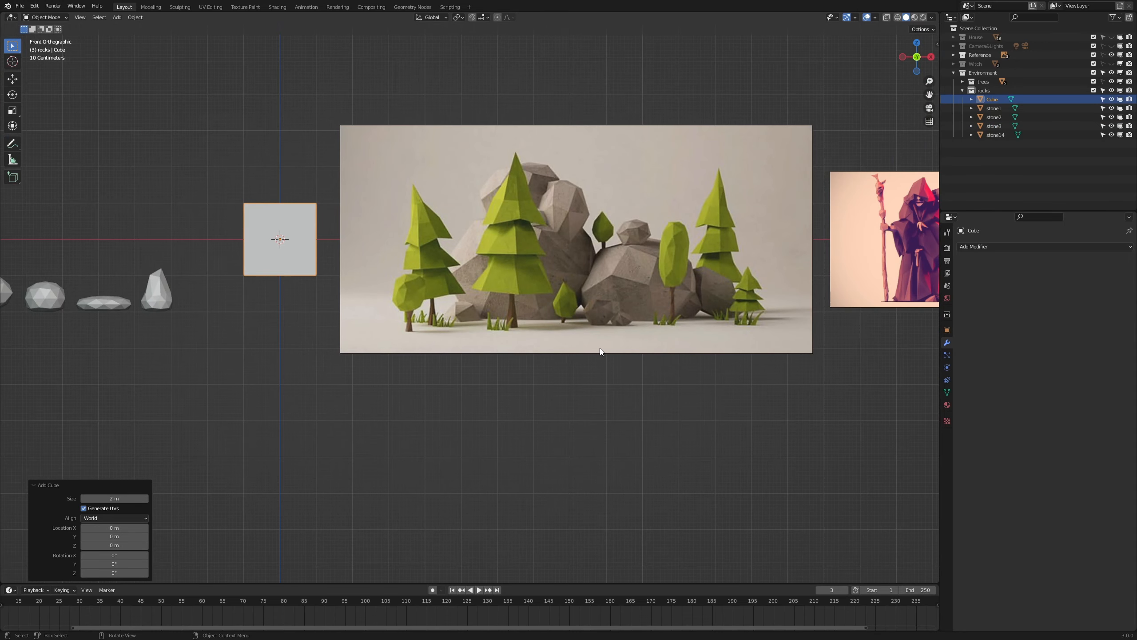
scroll(596, 348, up, 2)
key(x)
click(595, 347)
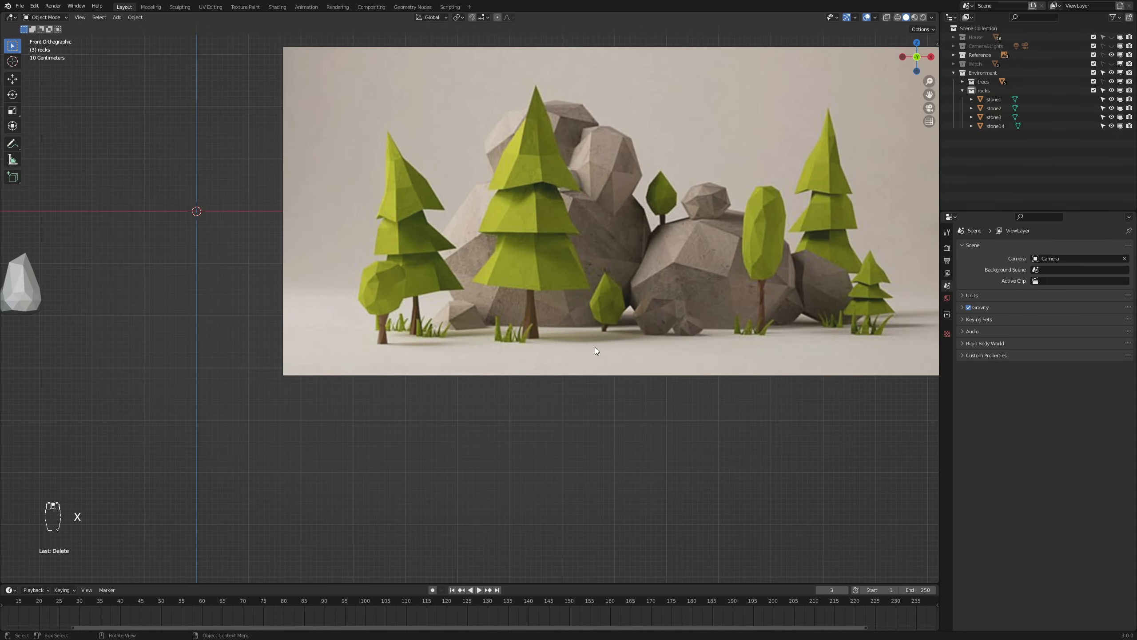
- Add a cylinder mesh with 6 vertices, 1 m radius and 2 m depth
scroll(606, 344, up, 1)
key(shift+a)
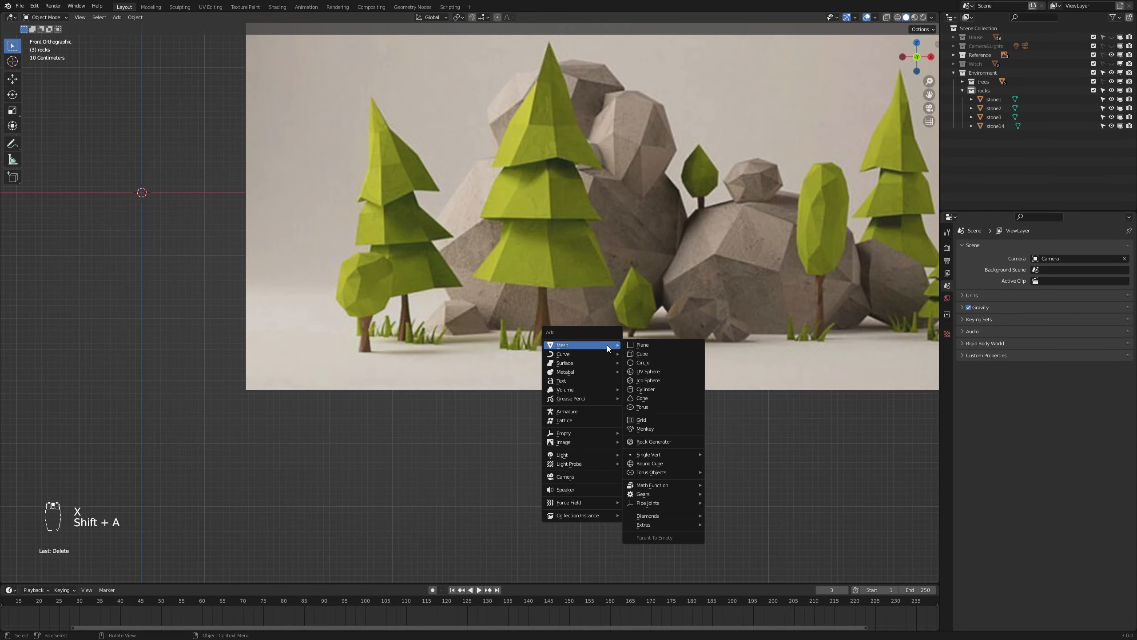
click(663, 389)
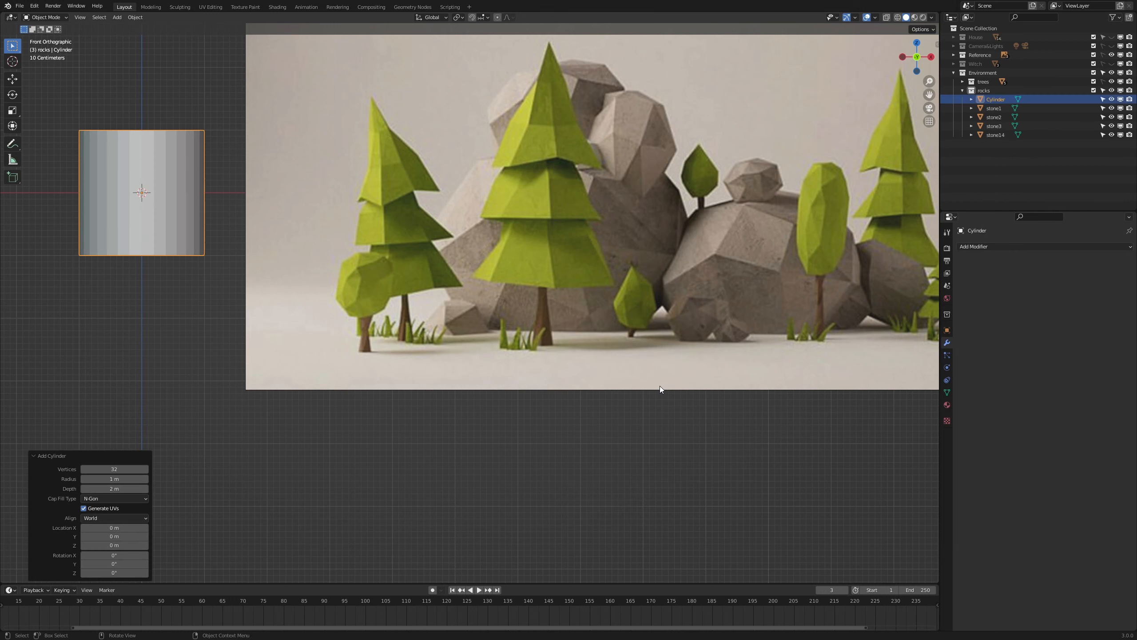
drag(134, 468, 99, 468)
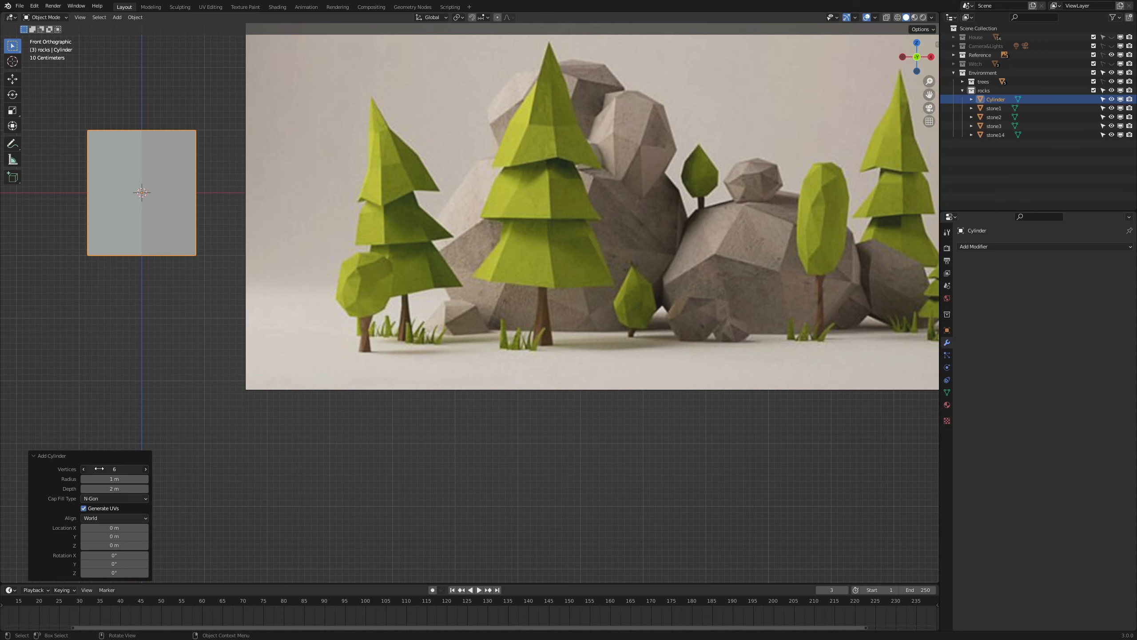
- Scale the cylinder down to about 0.135 and move it about 2.36 m along Y in front of the reference image
middle_drag(153, 384, 370, 362)
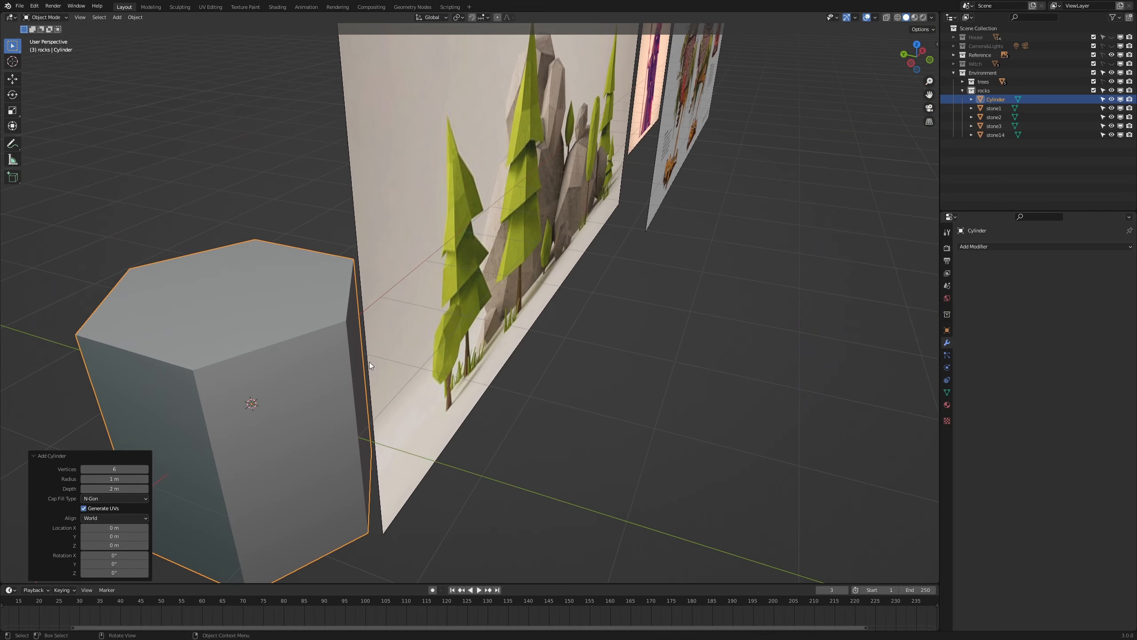
scroll(370, 362, down, 5)
key(s)
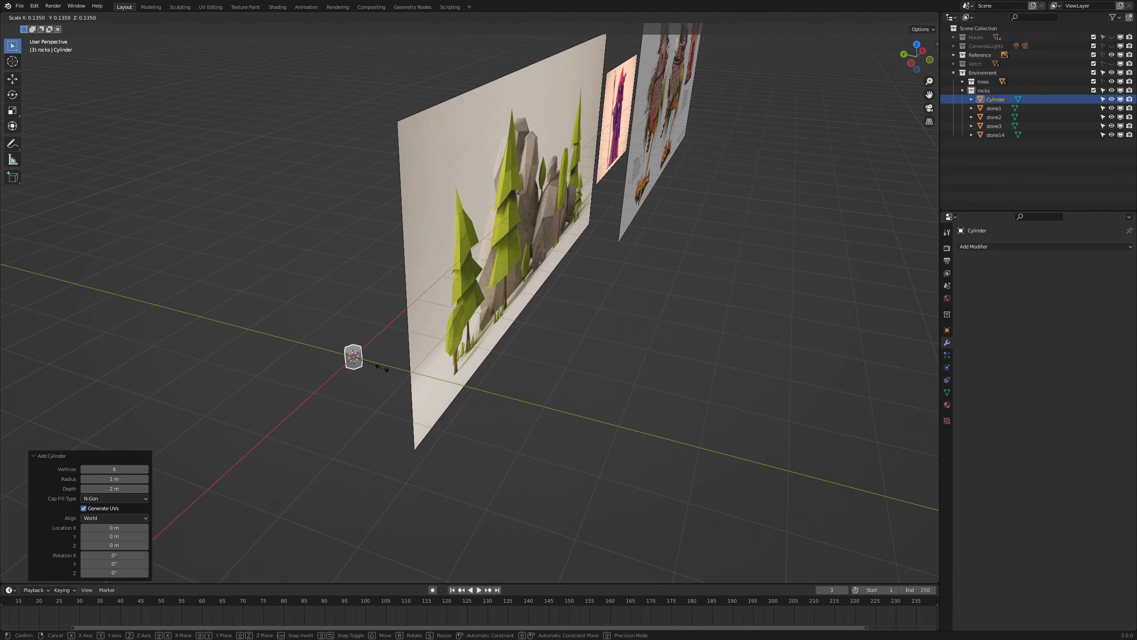
click(380, 368)
key(g)
key(y)
click(533, 380)
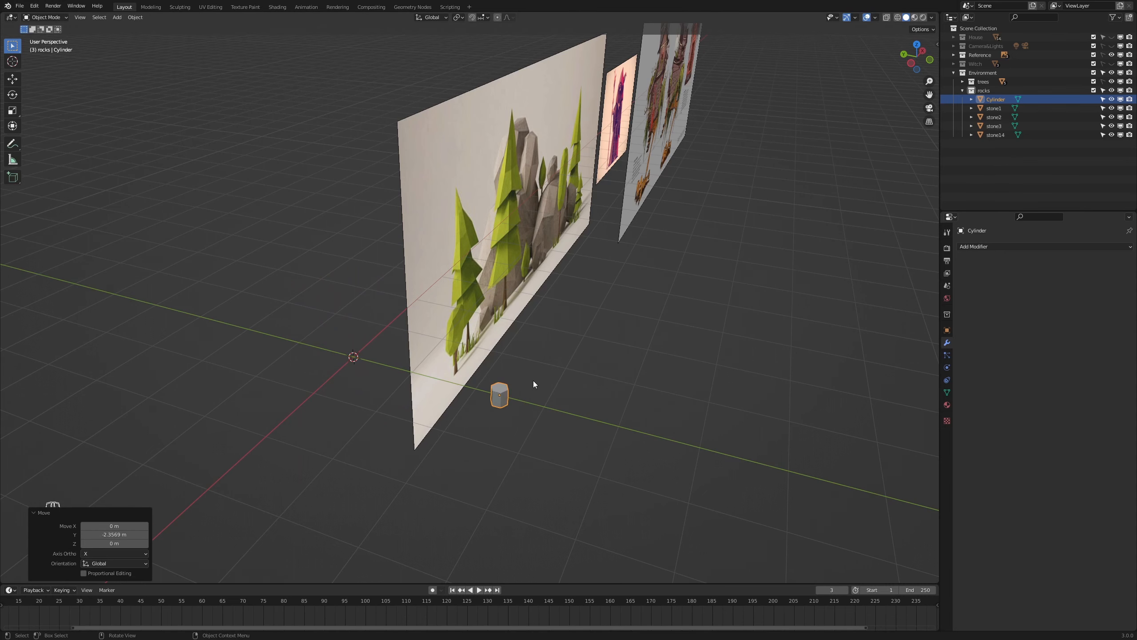
- In front view, place the small cylinder over the base of the leftmost grass blade beside the large fir's trunk
key(KP_1)
scroll(533, 384, up, 3)
key(g)
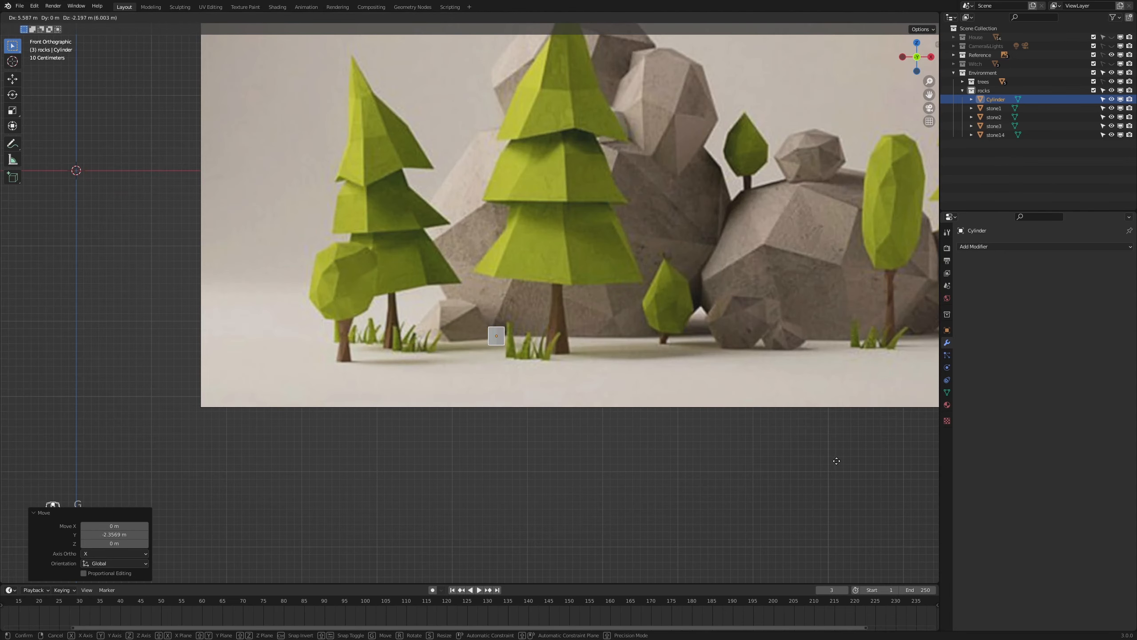
click(846, 471)
scroll(644, 423, up, 4)
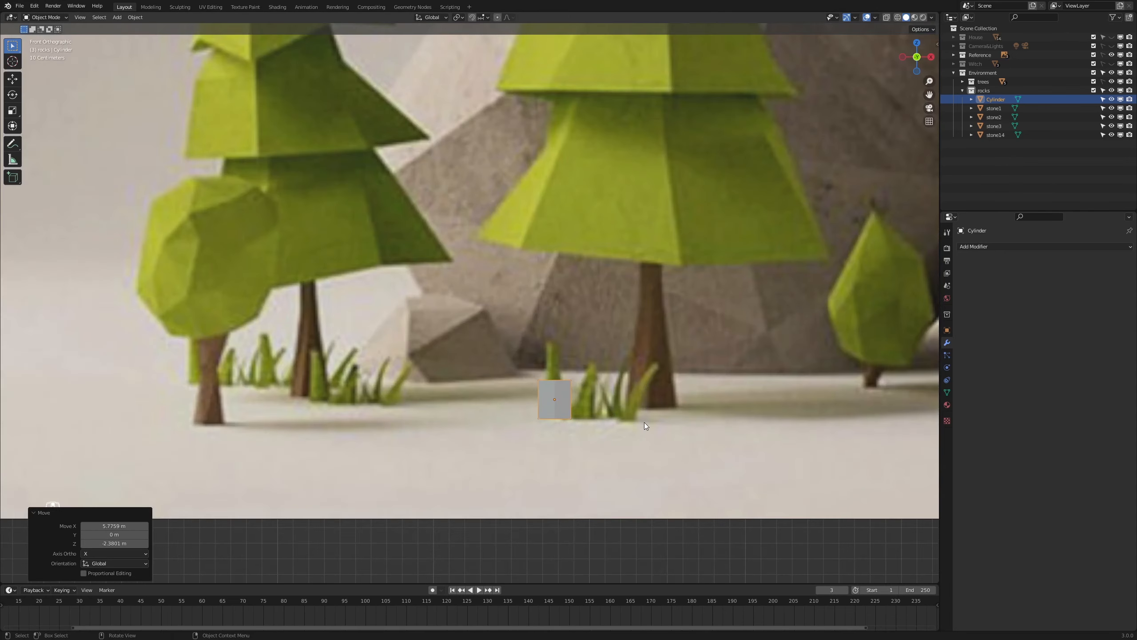
- Scale the cylinder by 0.5 and lower it about 0.05 m onto the base of the leftmost grass blade
key(s)
click(636, 435)
scroll(652, 464, up, 2)
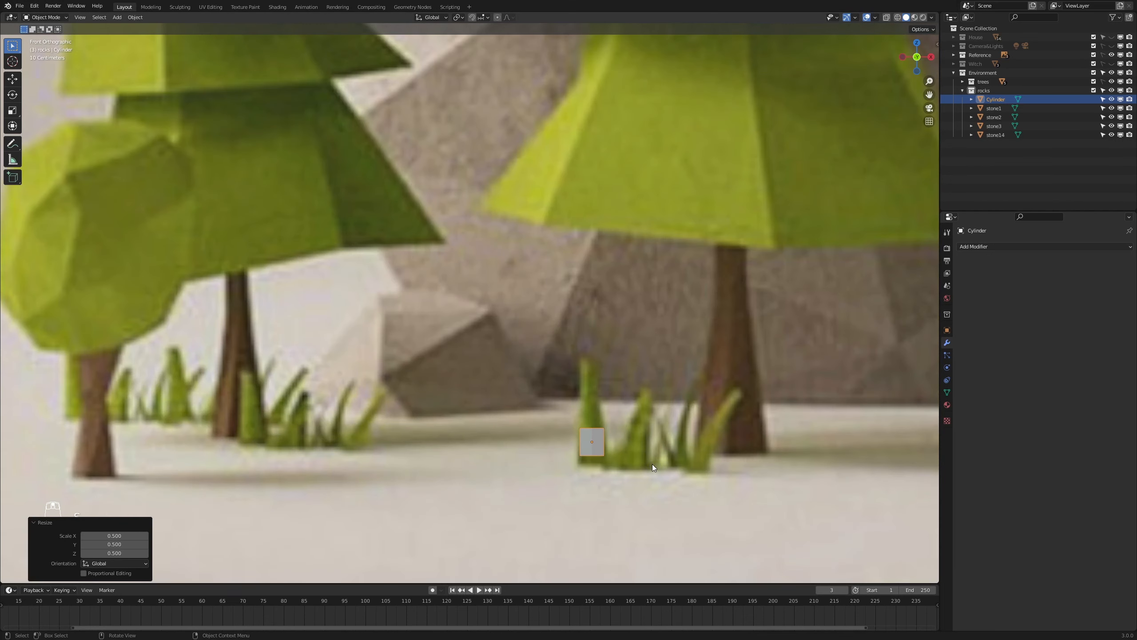
scroll(584, 432, up, 3)
key(g)
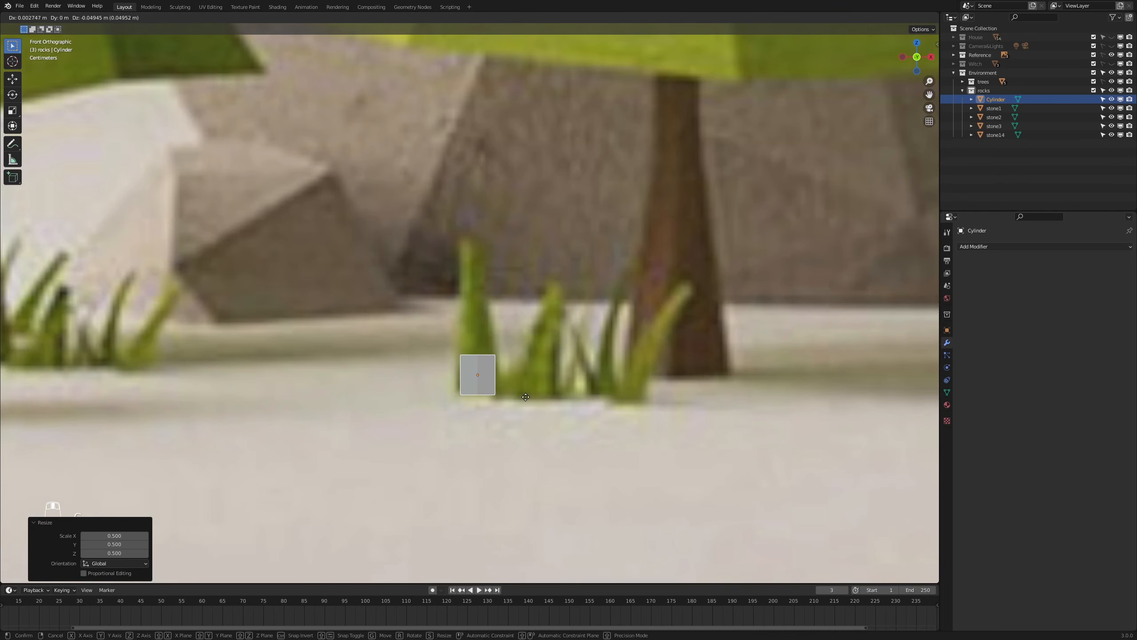
click(525, 397)
- In wireframe edit mode, extrude the cylinder's top face upward about 0.096 m along the reference blade
scroll(524, 396, up, 1)
scroll(515, 376, down, 1)
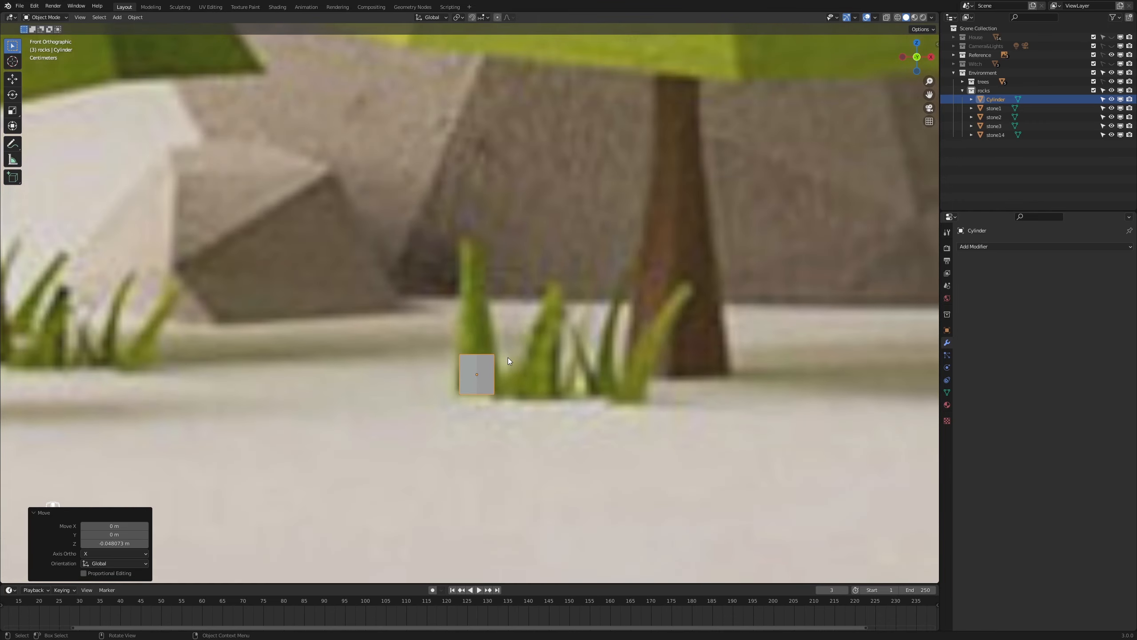
key(Tab)
key(z)
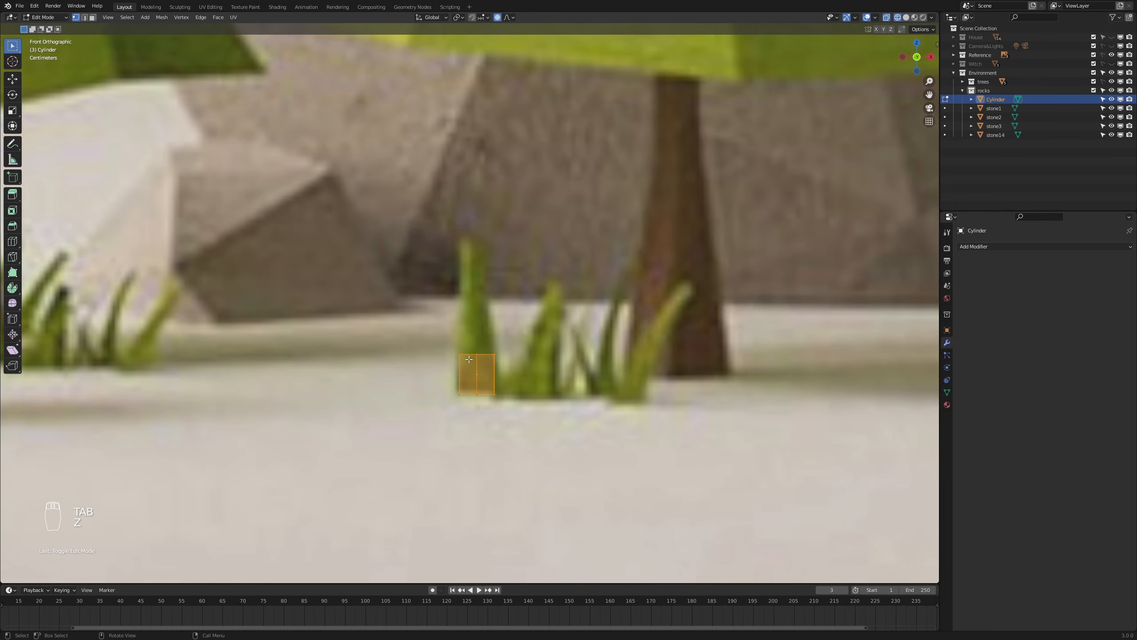
drag(542, 333, 394, 374)
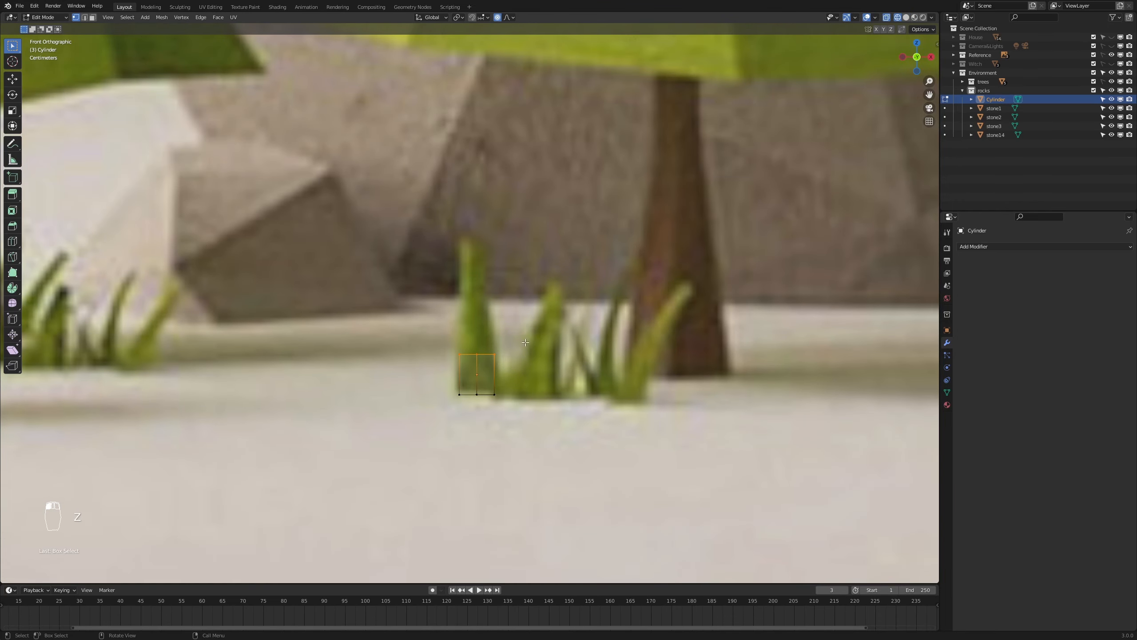
key(g)
right_click(513, 360)
key(g)
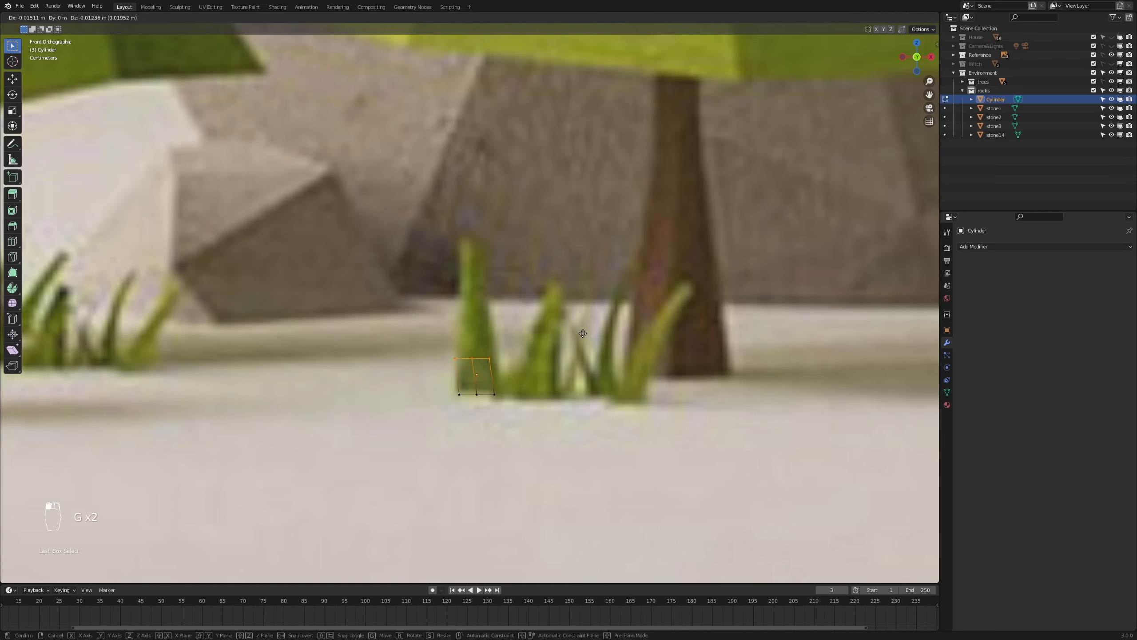
right_click(583, 333)
key(e)
click(475, 318)
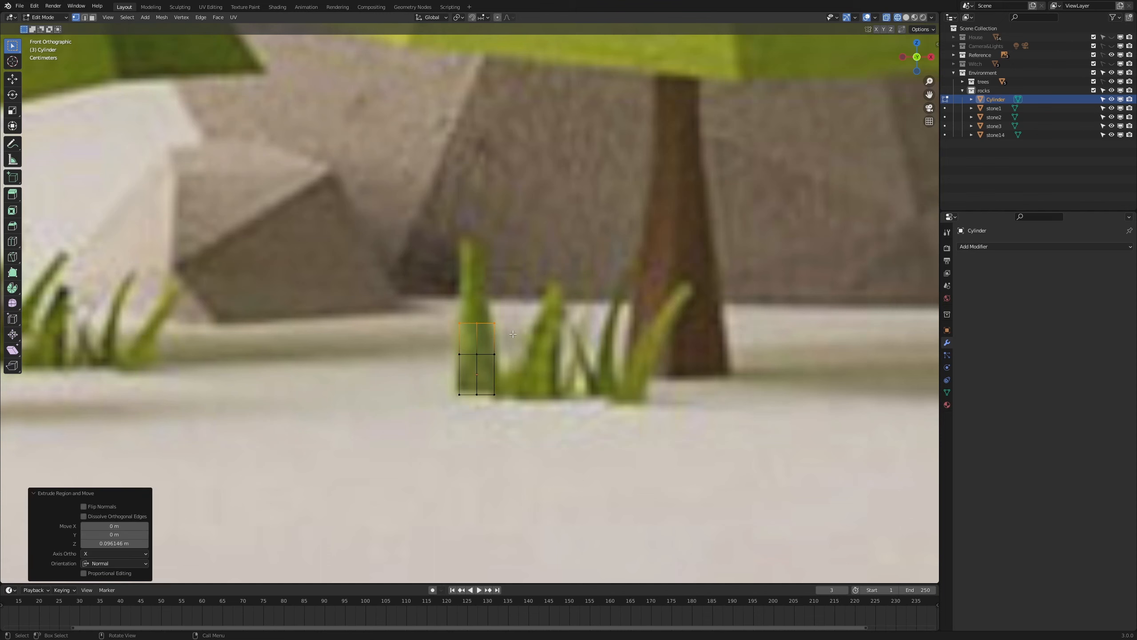
- Rotate the extruded top face about -14° and scale it to about 0.83
key(r)
click(560, 323)
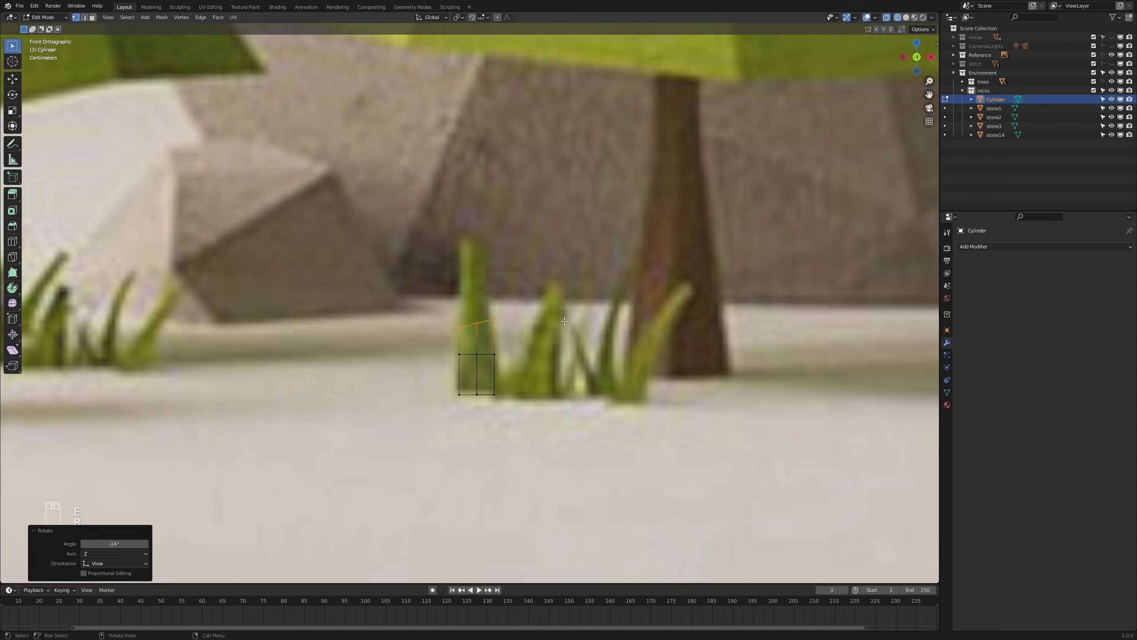
key(g)
right_click(560, 323)
key(s)
click(567, 332)
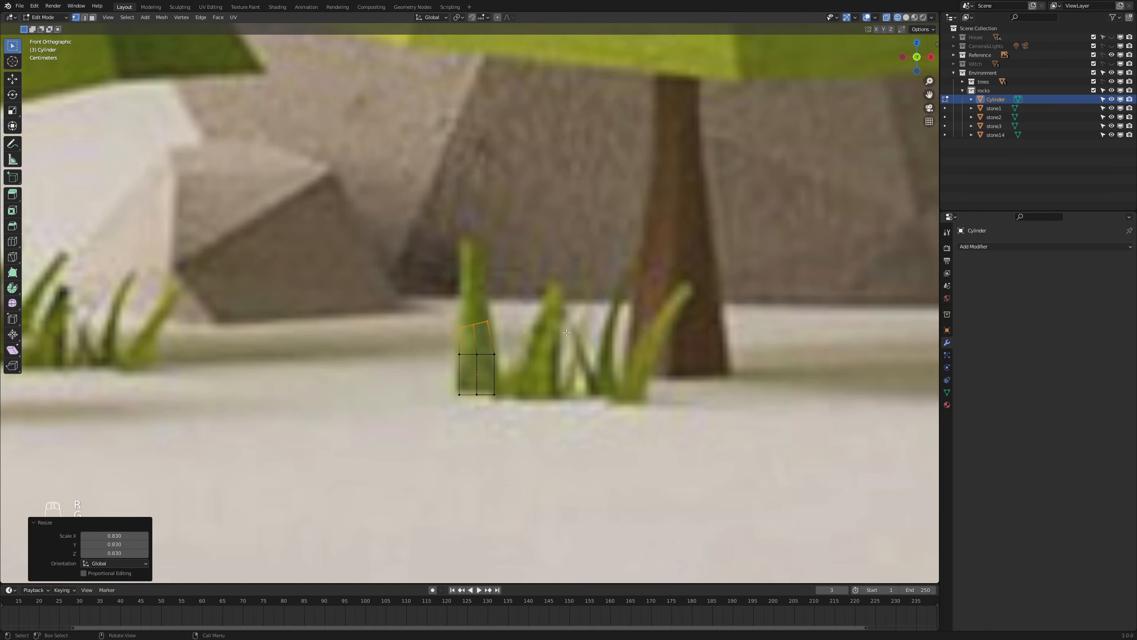
- Extrude the blade's top about 0.086 m, tilt and shift the new end along the reference, and scale it to about 0.64
key(e)
click(476, 275)
key(r)
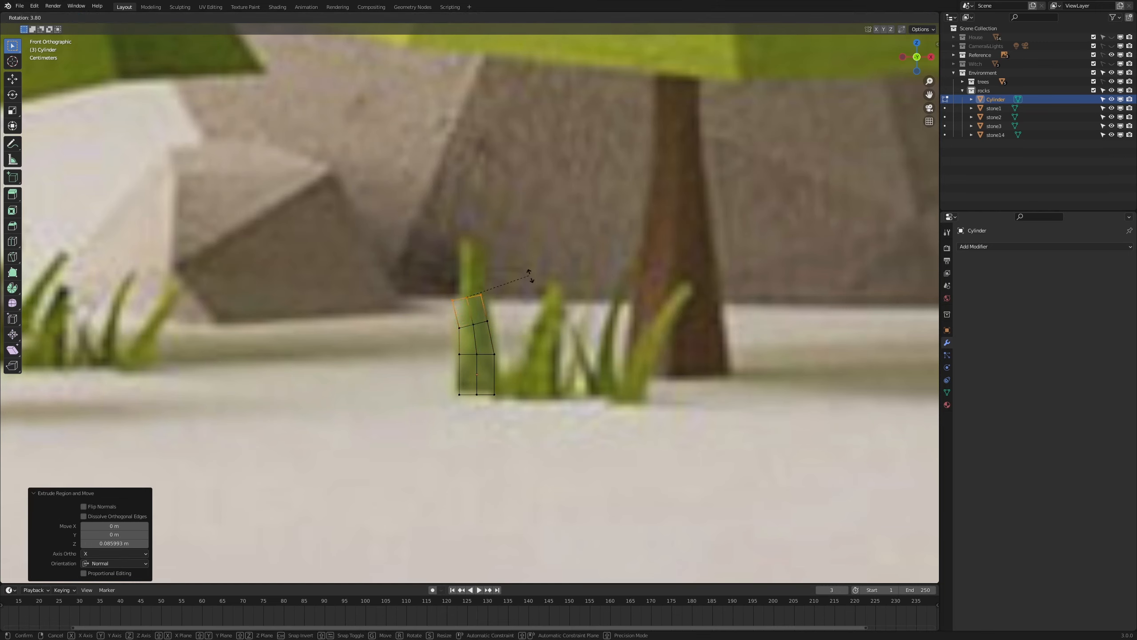
click(551, 304)
key(g)
click(502, 286)
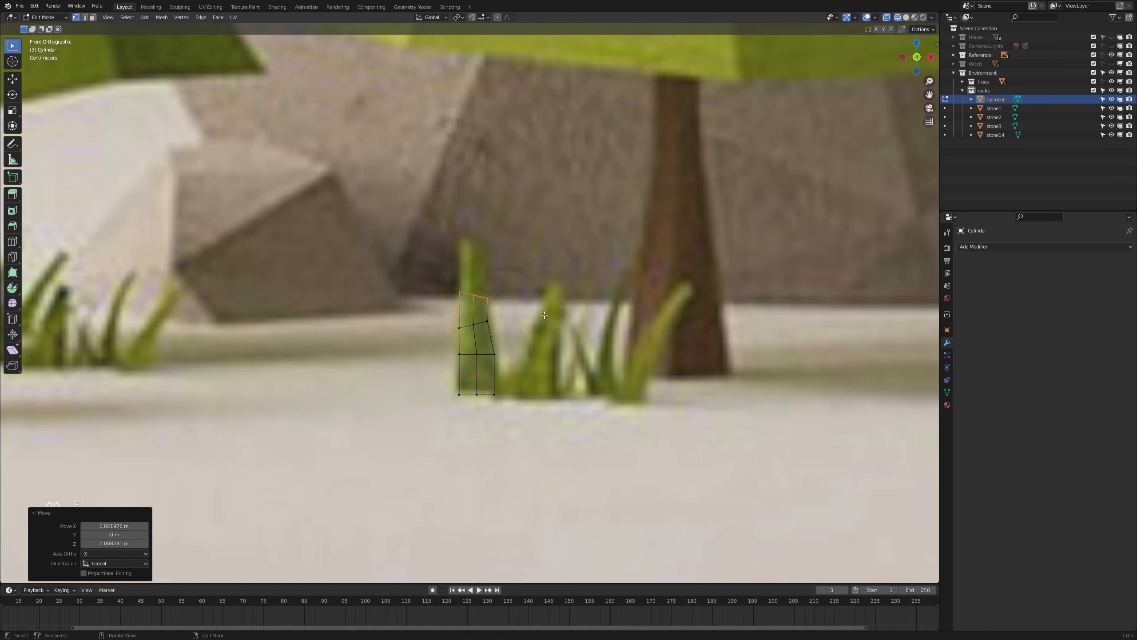
key(s)
click(527, 311)
- Shift the blade's middle edge loop and its top loop slightly toward negative X to shape the bend
scroll(524, 321, up, 3)
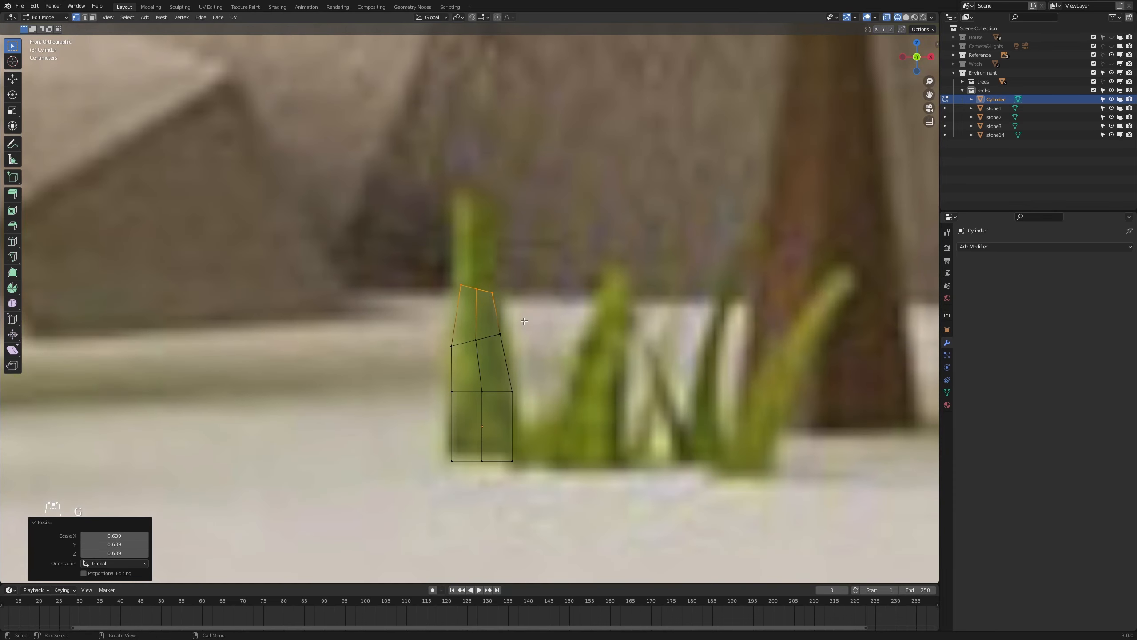
alt+click(491, 336)
key(g)
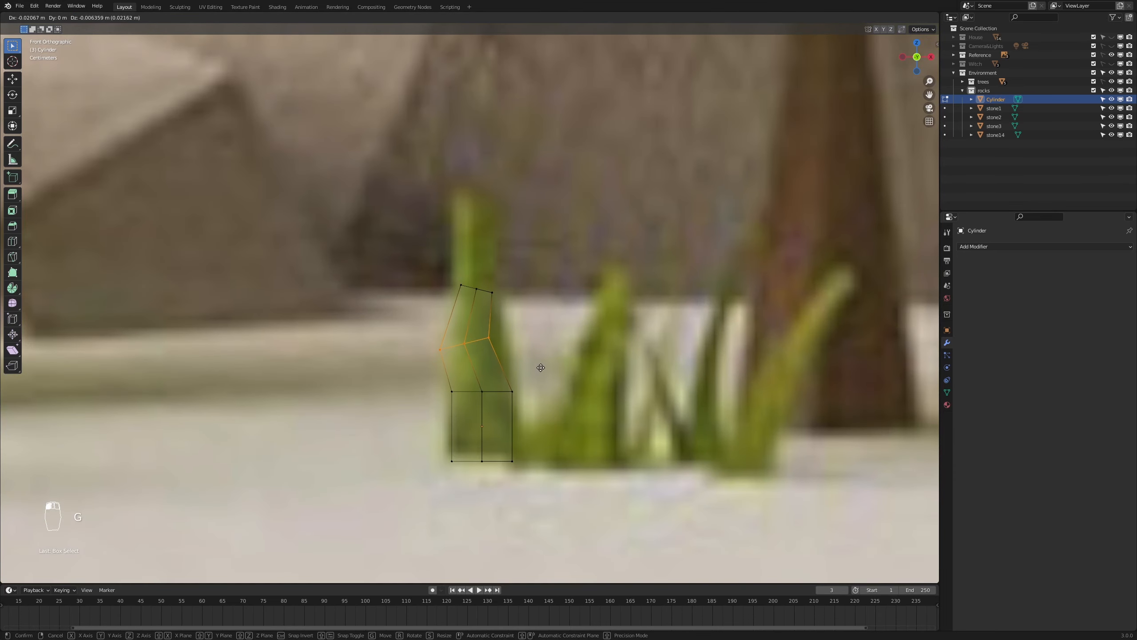
click(537, 366)
drag(448, 275, 532, 299)
key(g)
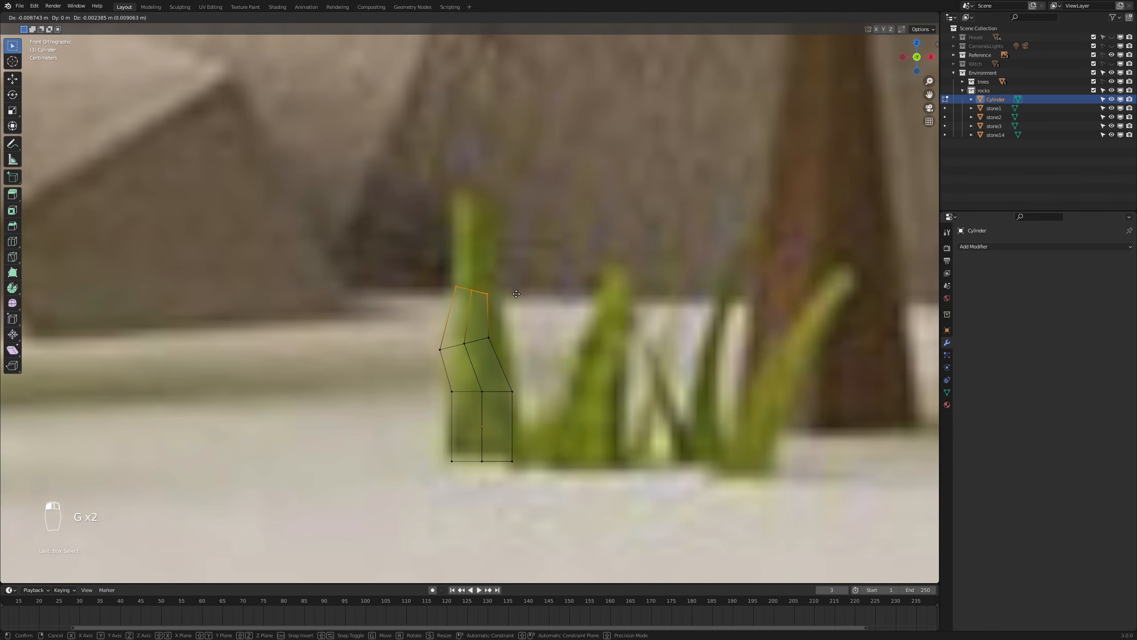
click(519, 295)
- Extrude the blade's top about 0.095 m and scale the new end to about 0.49 to form the tip
key(e)
click(507, 226)
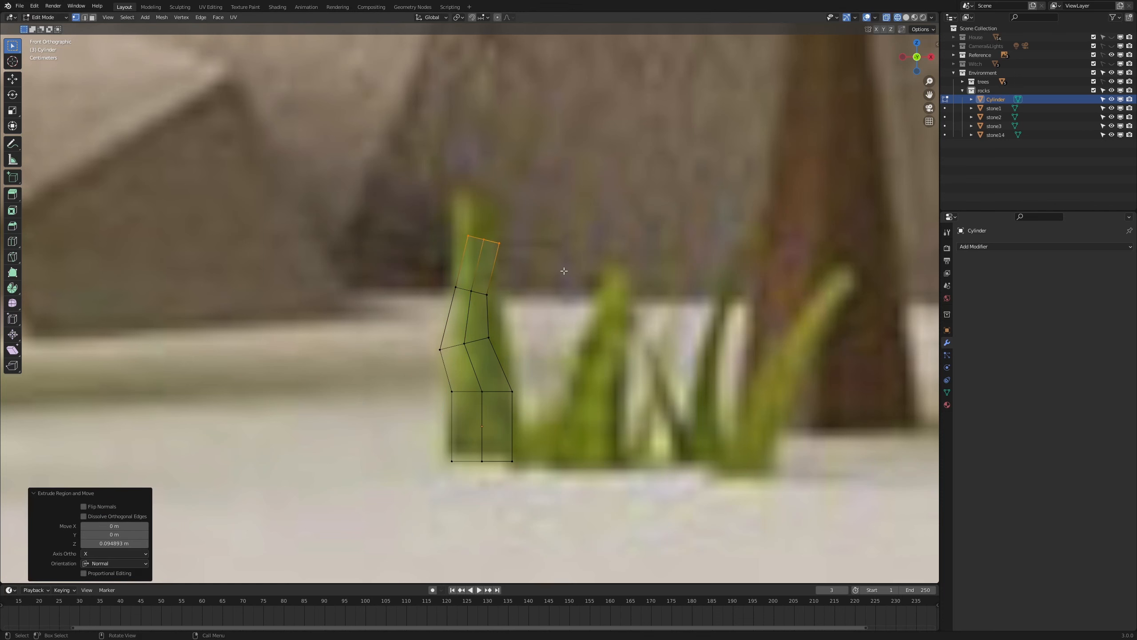
key(s)
click(535, 269)
- Rotate the edge loop just above the blade's base about -2.7° and scale it to about 0.87
scroll(532, 278, down, 2)
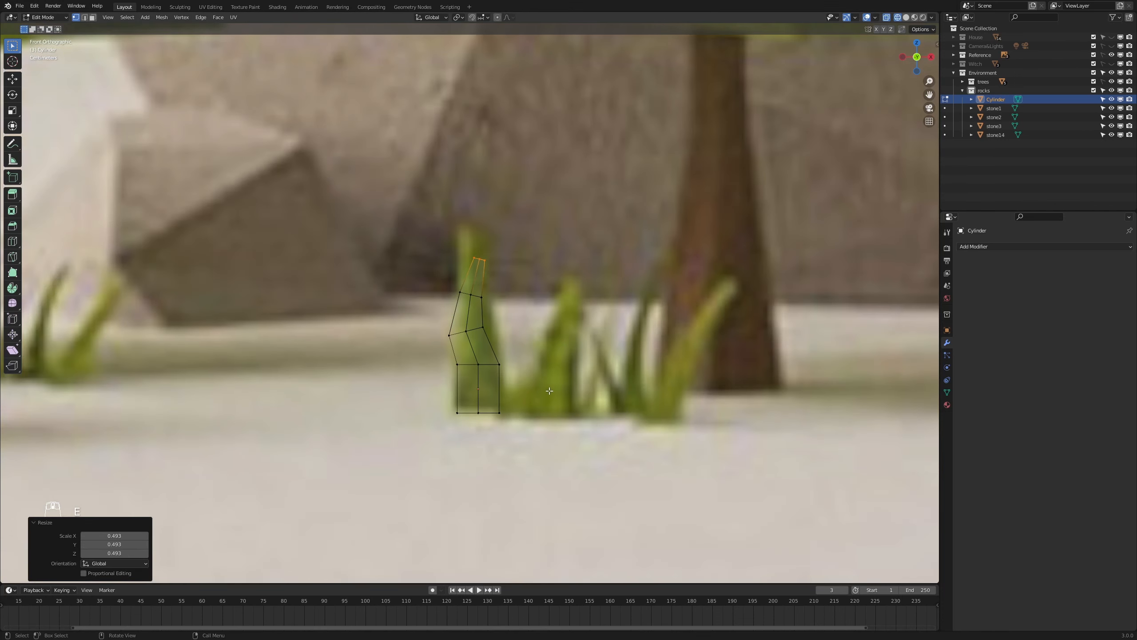
scroll(492, 323, up, 1)
drag(436, 361, 555, 399)
key(s)
click(592, 396)
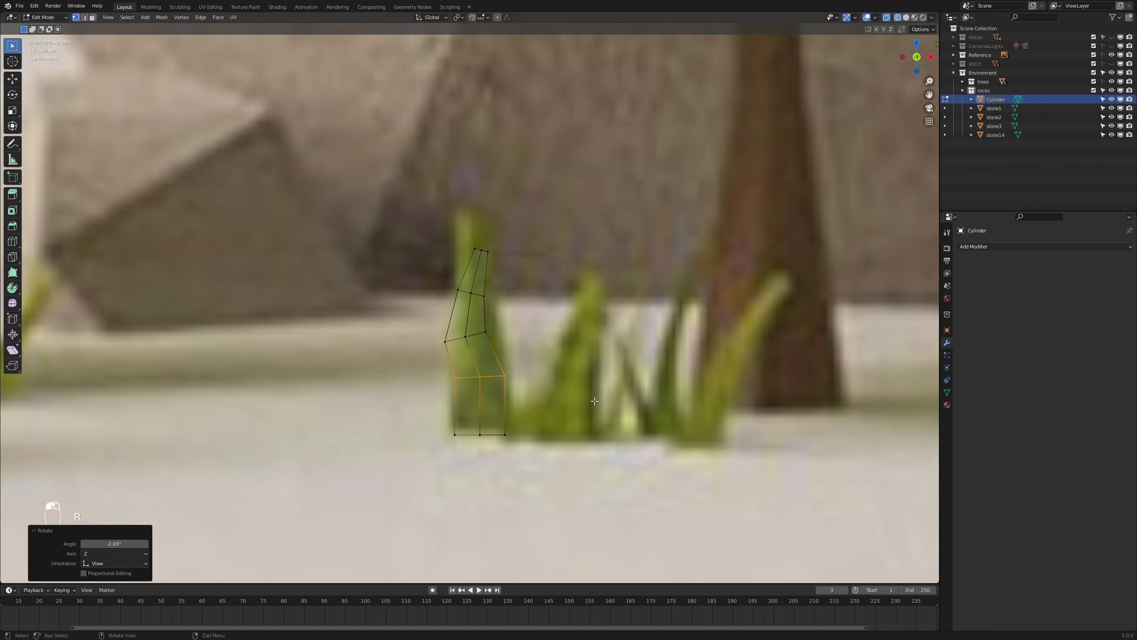
key(r)
click(585, 397)
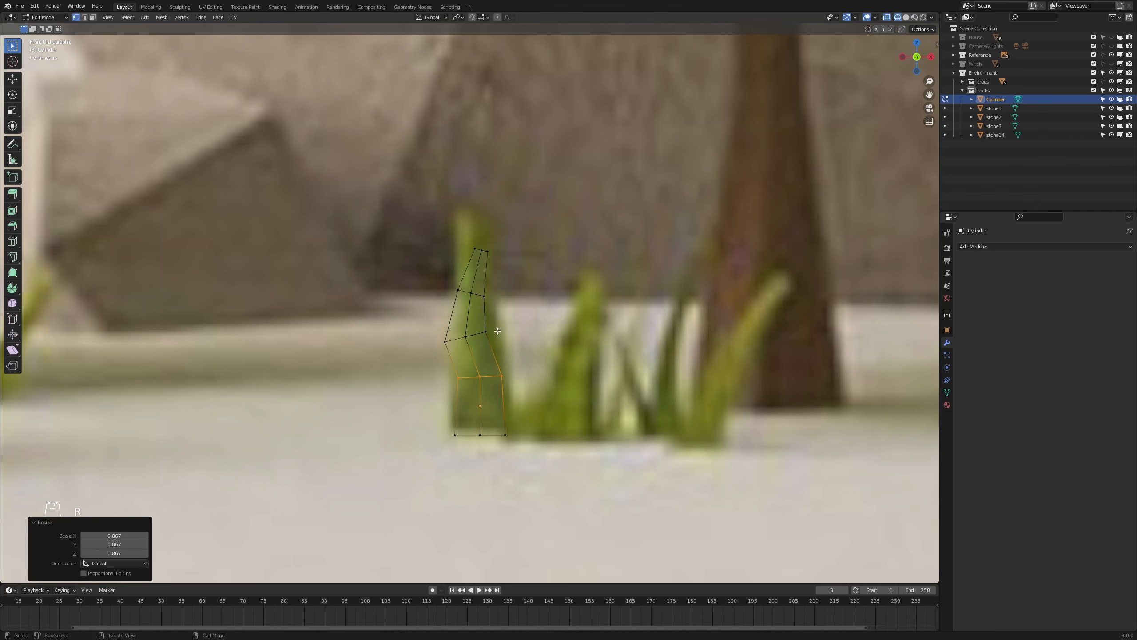
- Scale the edge loop at the blade's bend and nudge it about 0.005 m toward negative X
drag(497, 323, 437, 349)
key(s)
key(s)
click(569, 359)
key(g)
click(564, 357)
- Raise the whole blade mesh along Z until its base meets the origin, and lower the object about 0.066 m to the ground
scroll(565, 360, down, 1)
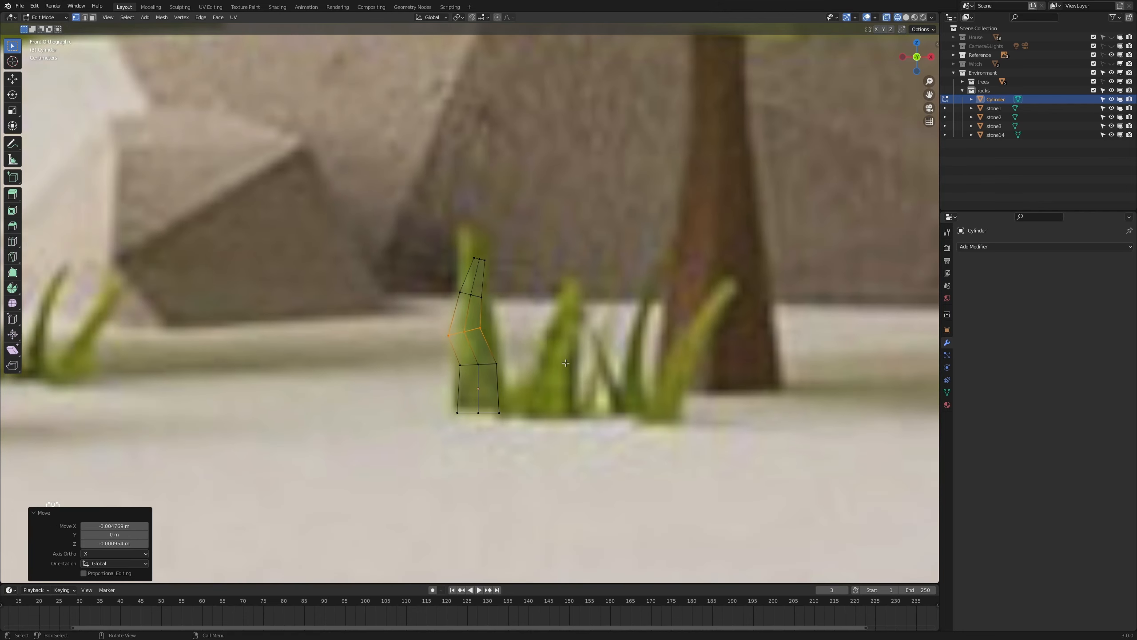
scroll(557, 368, down, 1)
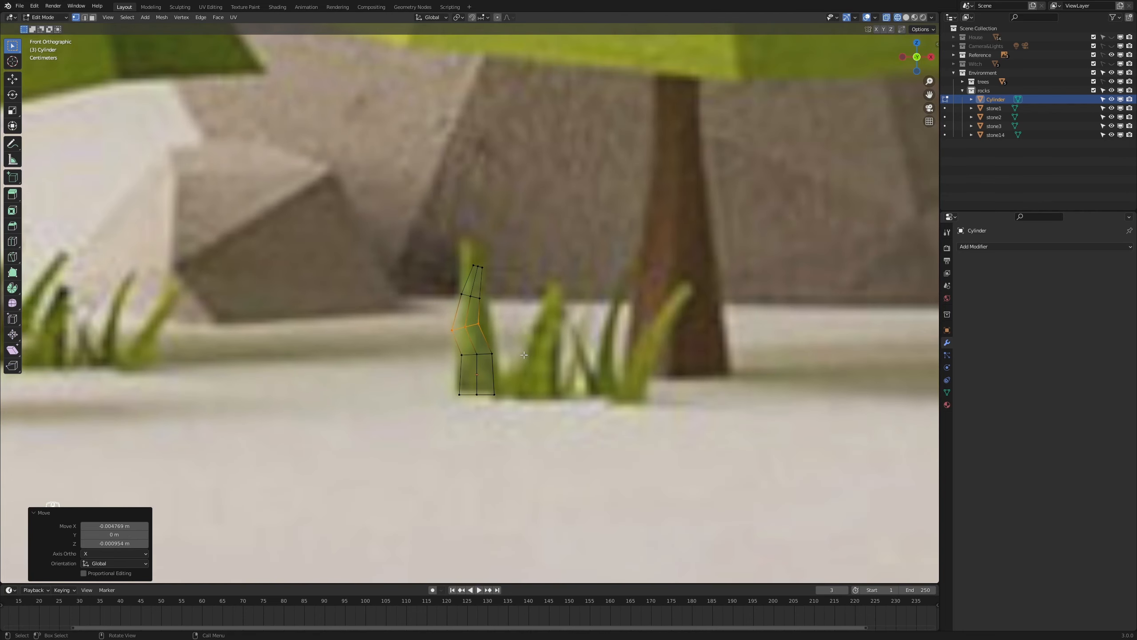
key(a)
key(g)
key(z)
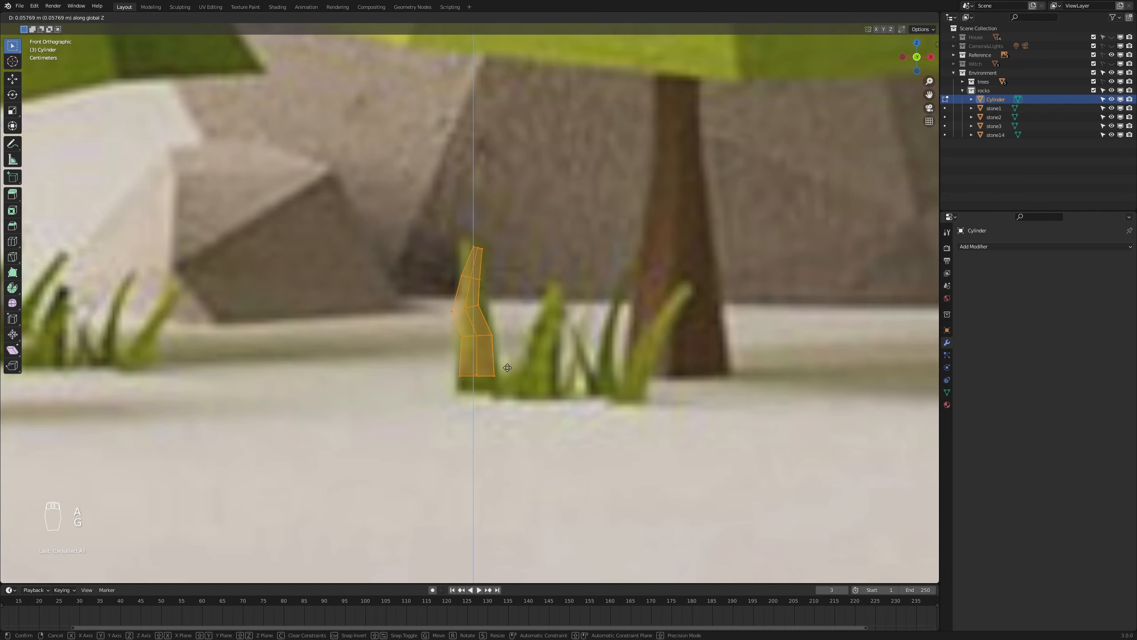
click(507, 369)
key(Tab)
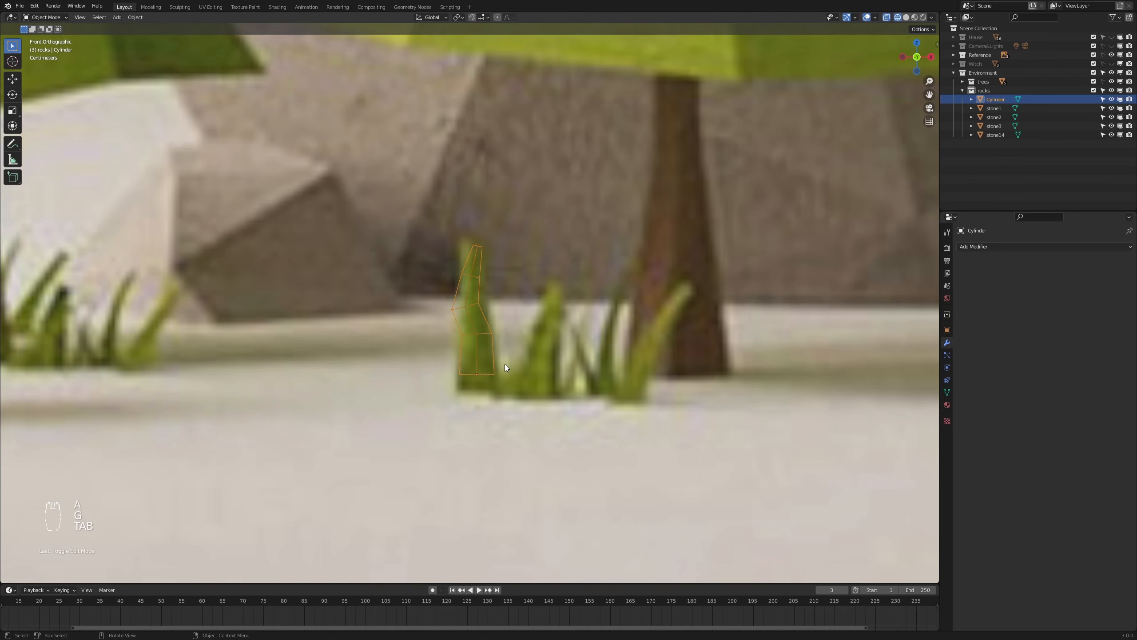
key(g)
click(506, 371)
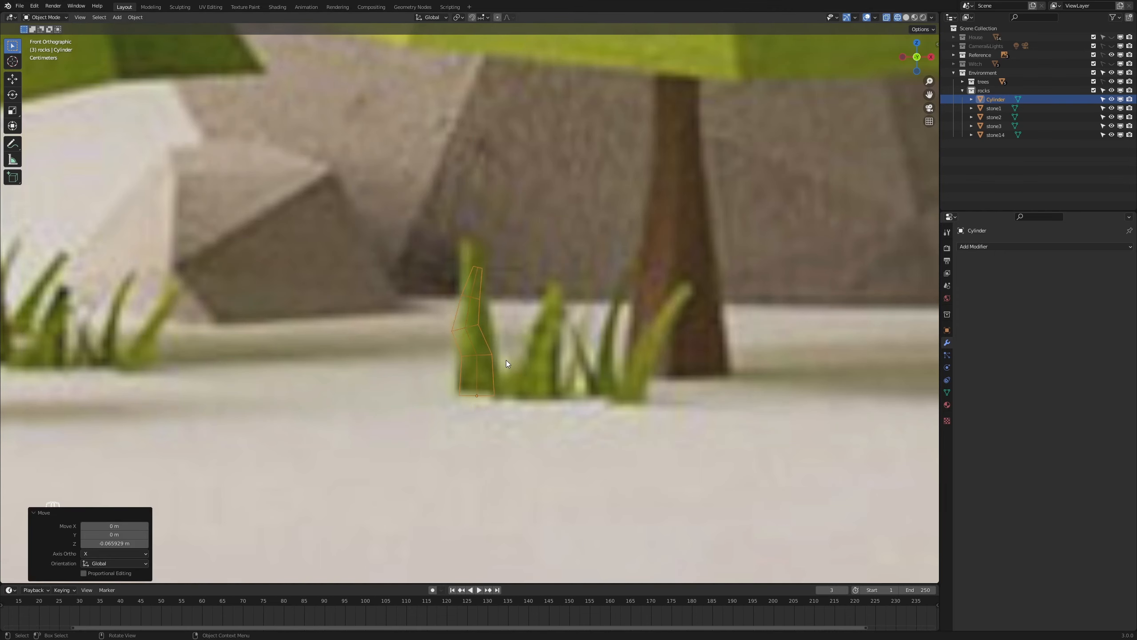
- Duplicate the grass blade along X over the neighbouring blade in the reference
key(shift+d)
key(x)
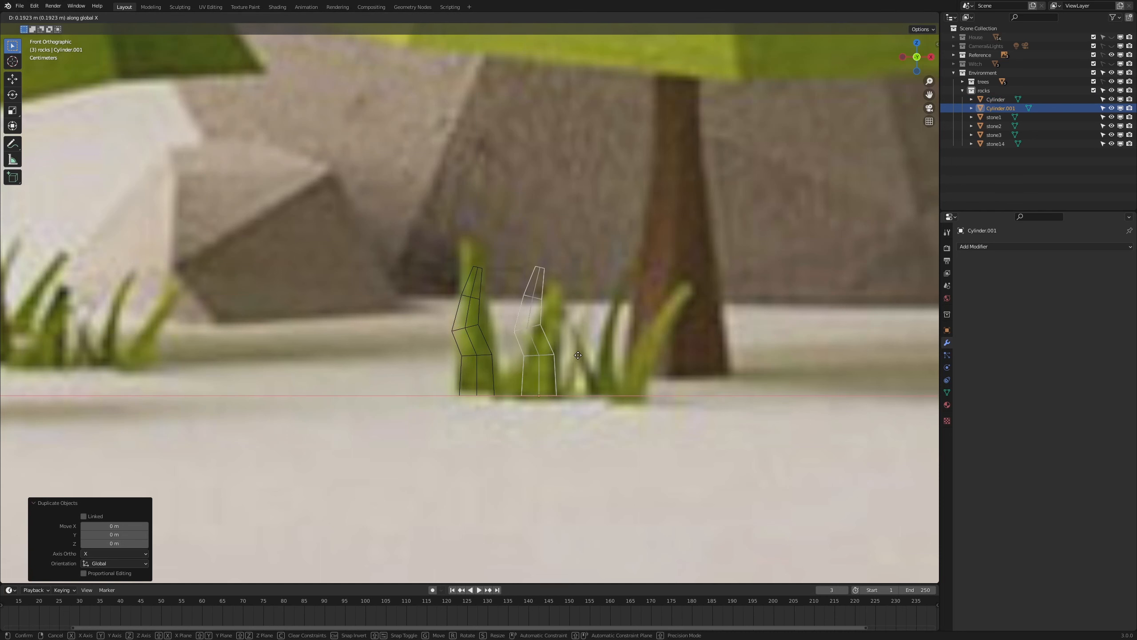
click(570, 357)
scroll(600, 370, up, 2)
- Move the duplicate's middle edge loop about 0.023 m along X to straighten its bend
key(Tab)
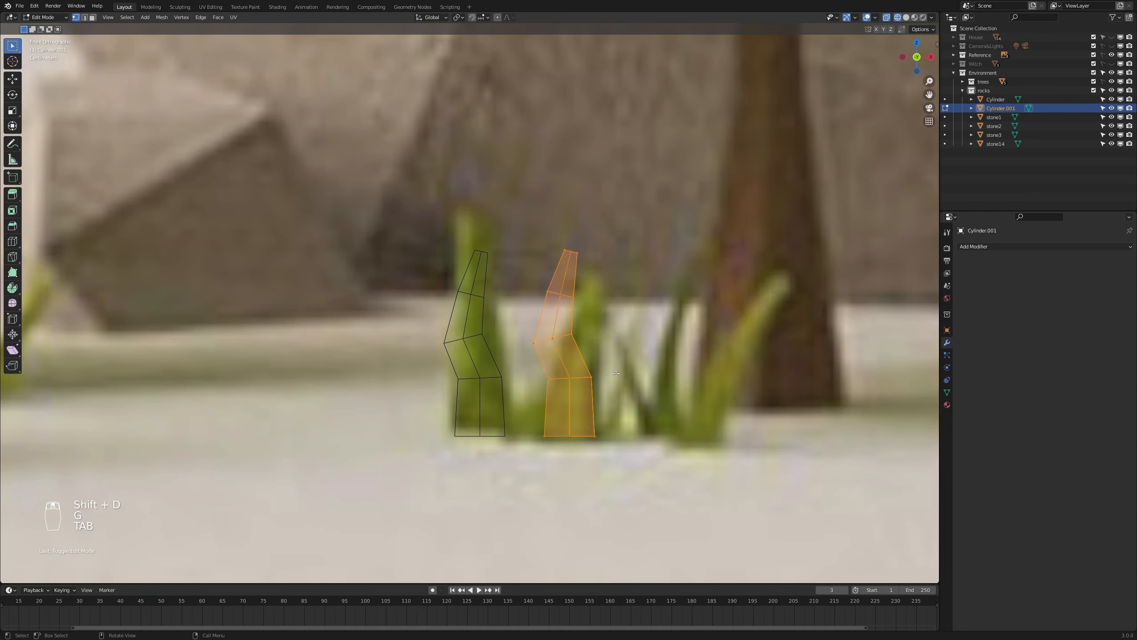
drag(600, 329, 529, 350)
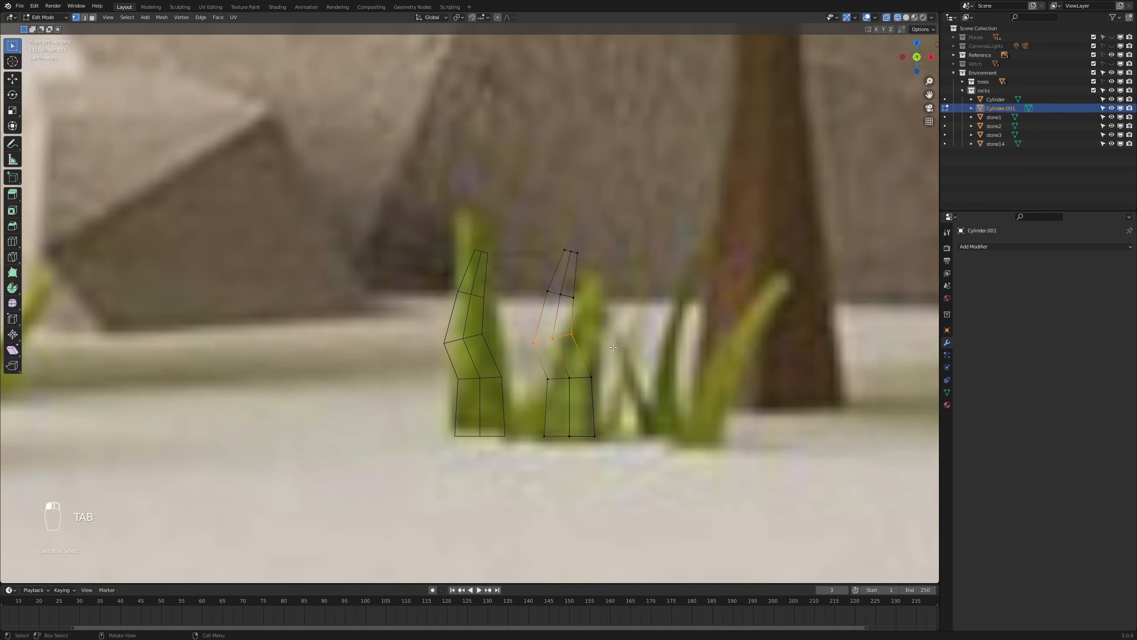
key(g)
key(x)
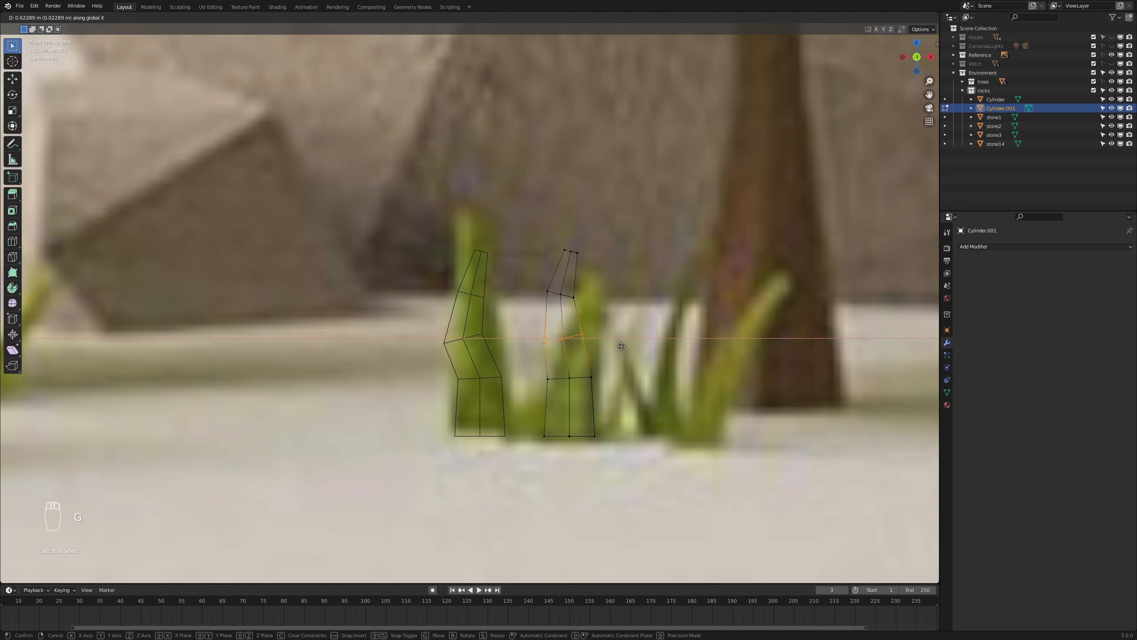
click(621, 347)
- Rotate the edge loop below the duplicate's tip and lower it about 0.028 m
drag(604, 285, 542, 302)
key(r)
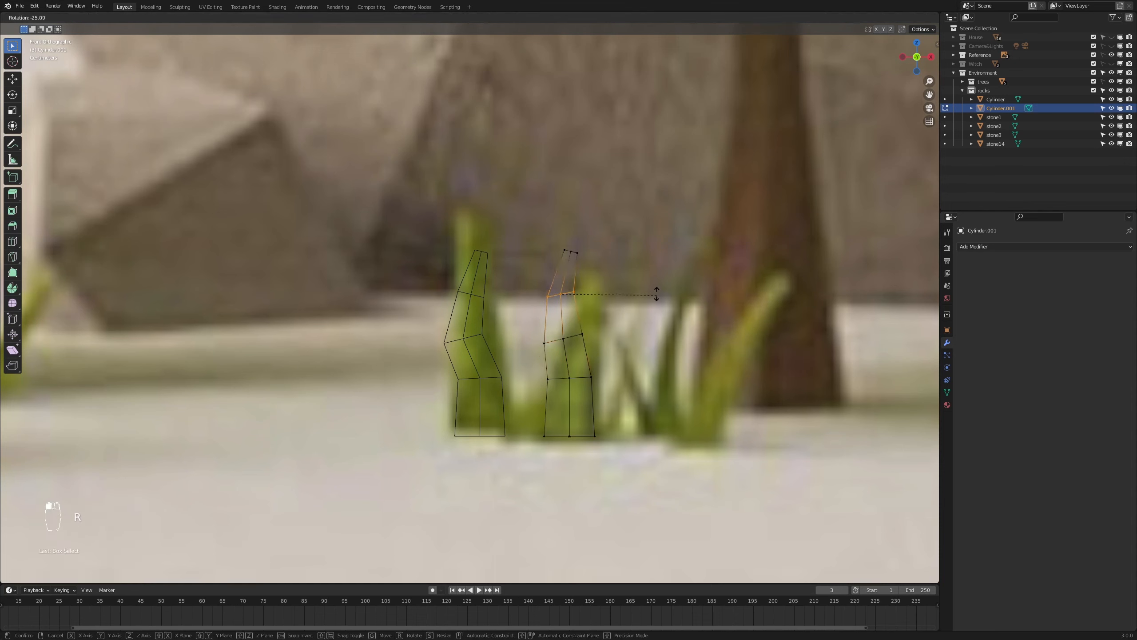
click(650, 289)
key(g)
click(640, 315)
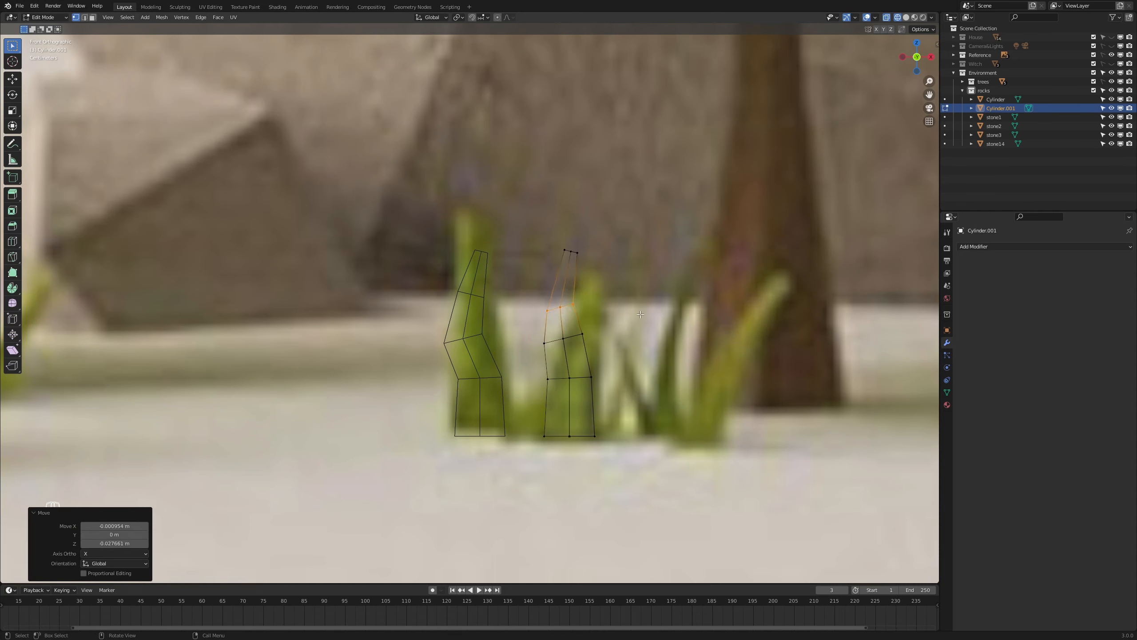
- Scale the duplicate's middle edge loop to about 0.75
drag(602, 328, 542, 349)
key(g)
key(s)
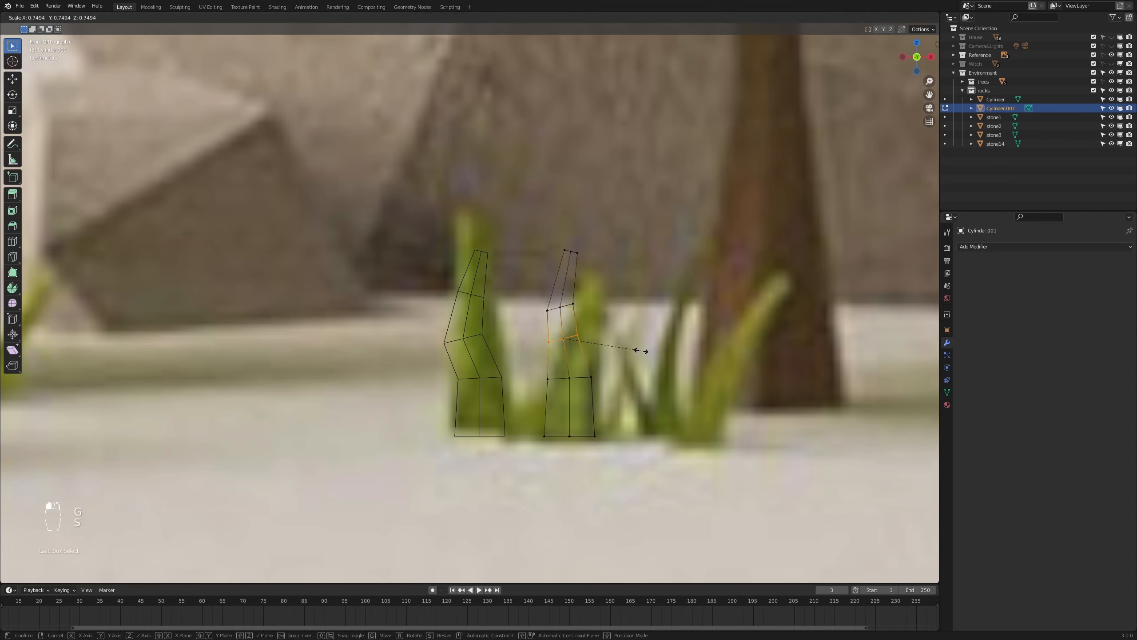
click(646, 351)
- Adjust the duplicate's tip: tilt it, move it about -0.02 m in X and -0.04 m in Z, and scale it to about 0.85
drag(600, 237, 545, 269)
key(r)
click(668, 282)
key(g)
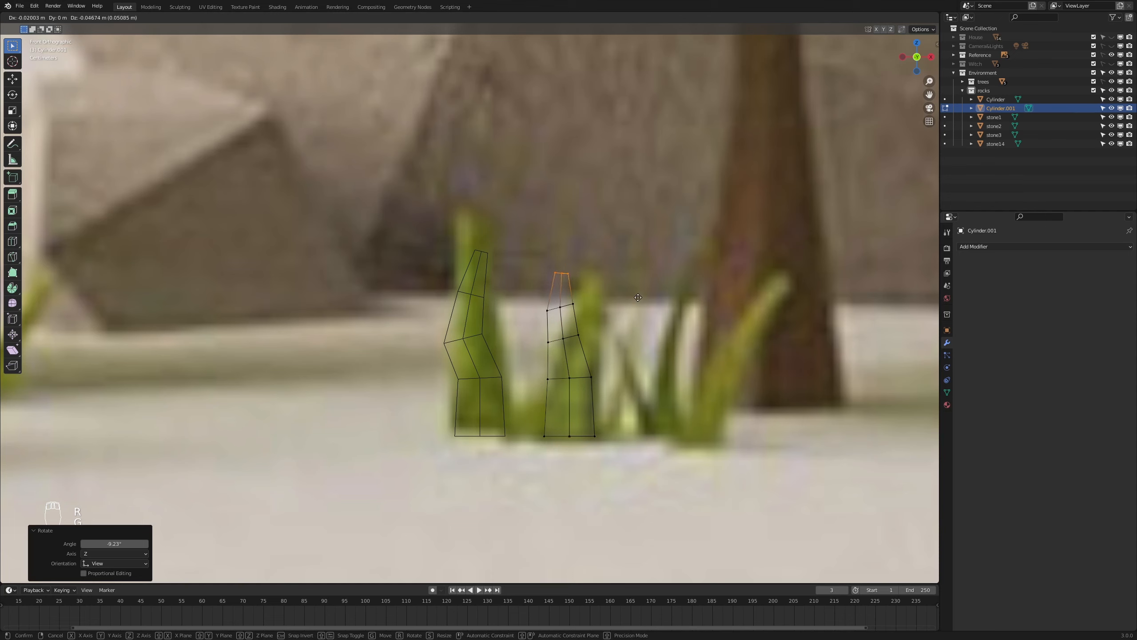
click(638, 294)
key(r)
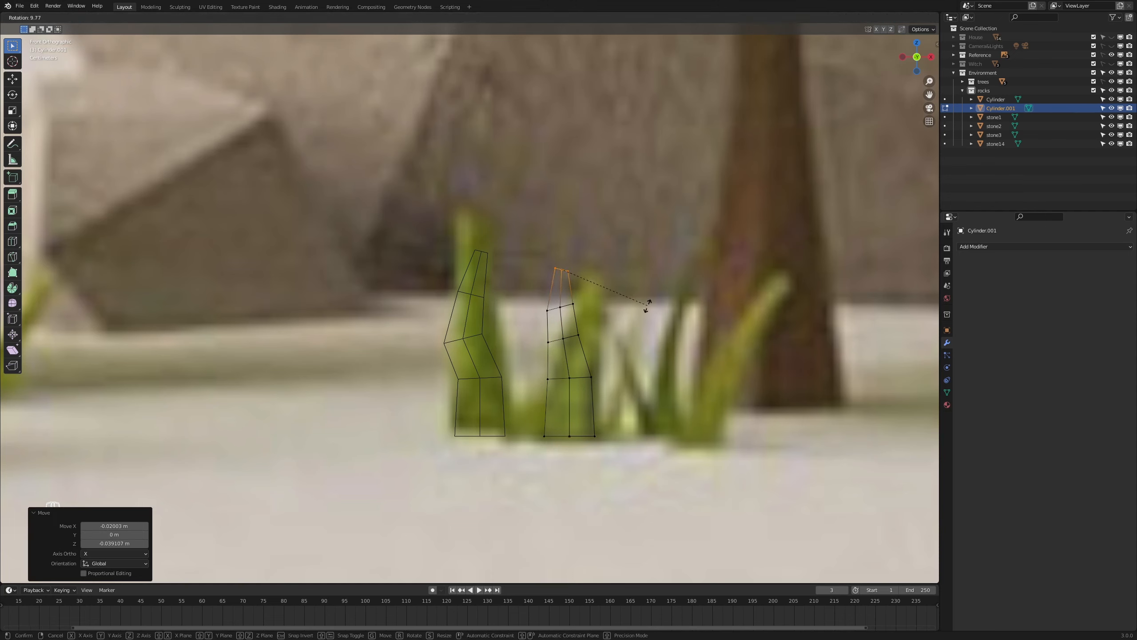
click(647, 306)
key(s)
click(640, 306)
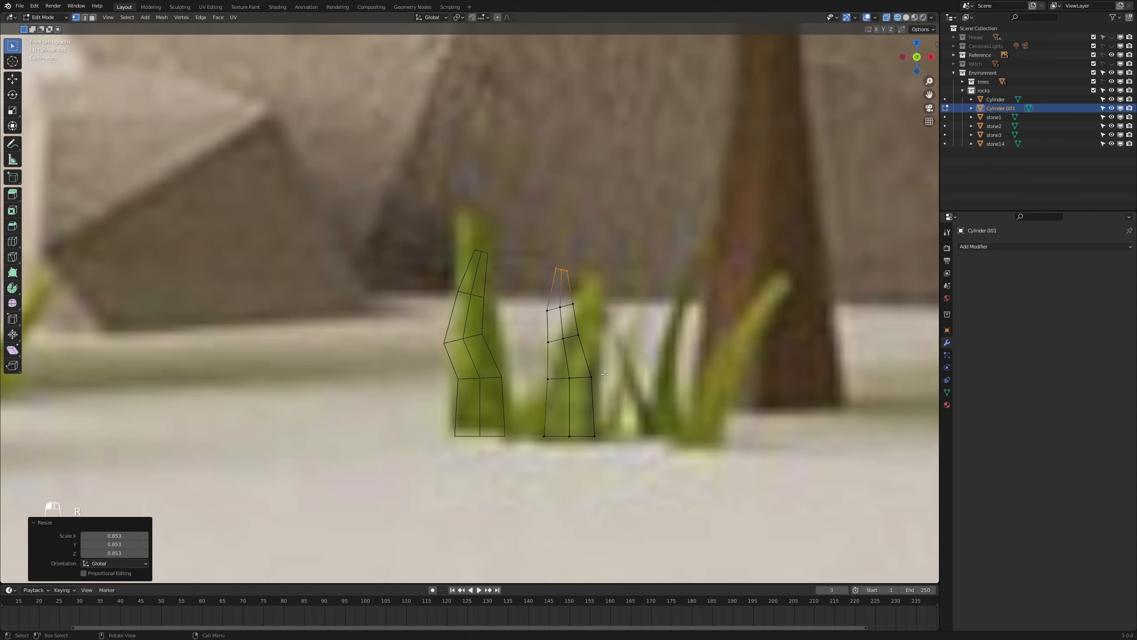
- Narrow the edge loop just above the duplicate's base and lower all geometry above the base about 0.06 m
drag(605, 373, 535, 386)
key(s)
key(s)
click(624, 395)
drag(616, 252, 543, 349)
drag(662, 221, 550, 388)
key(g)
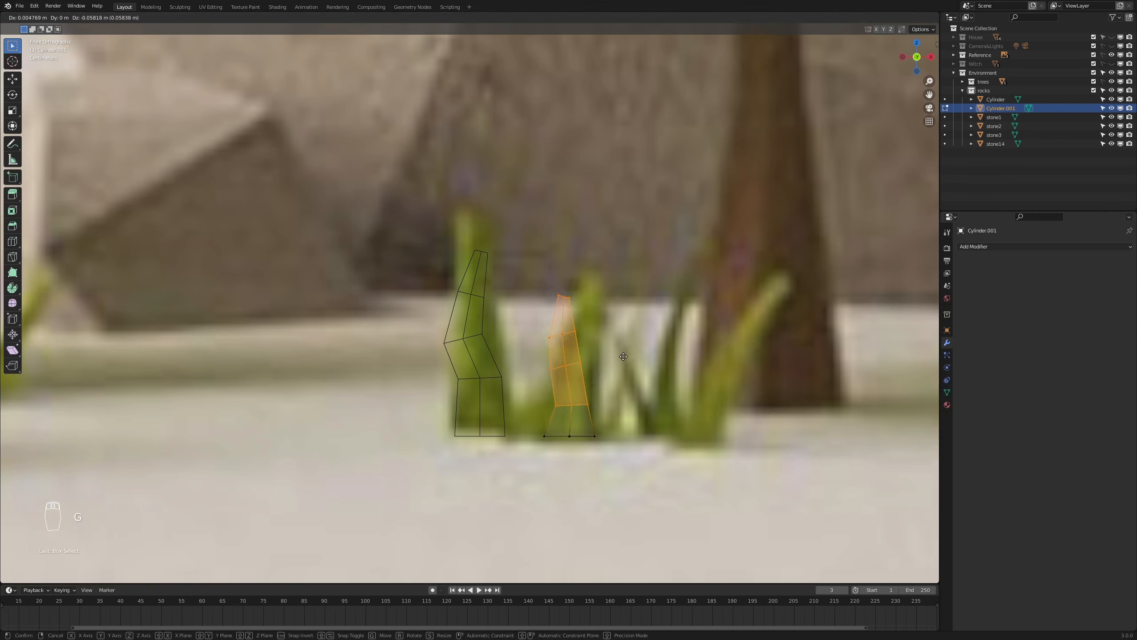
click(621, 356)
- Scale the base edge loop of the second blade uniformly to about 0.72
drag(604, 427, 533, 439)
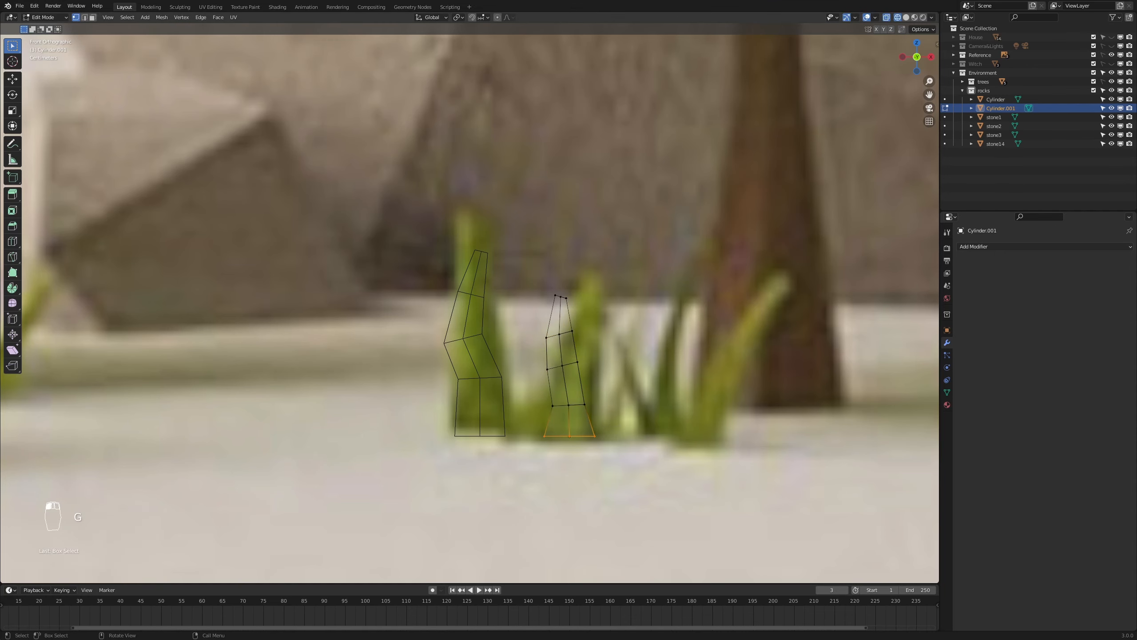
key(s)
key(x)
key(s)
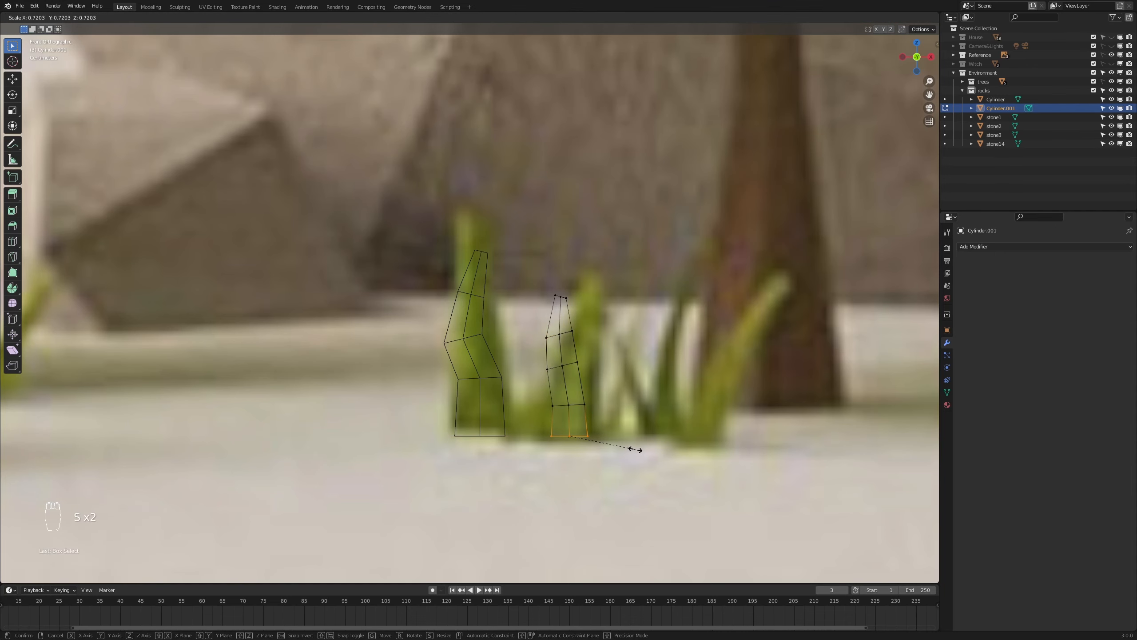
click(636, 449)
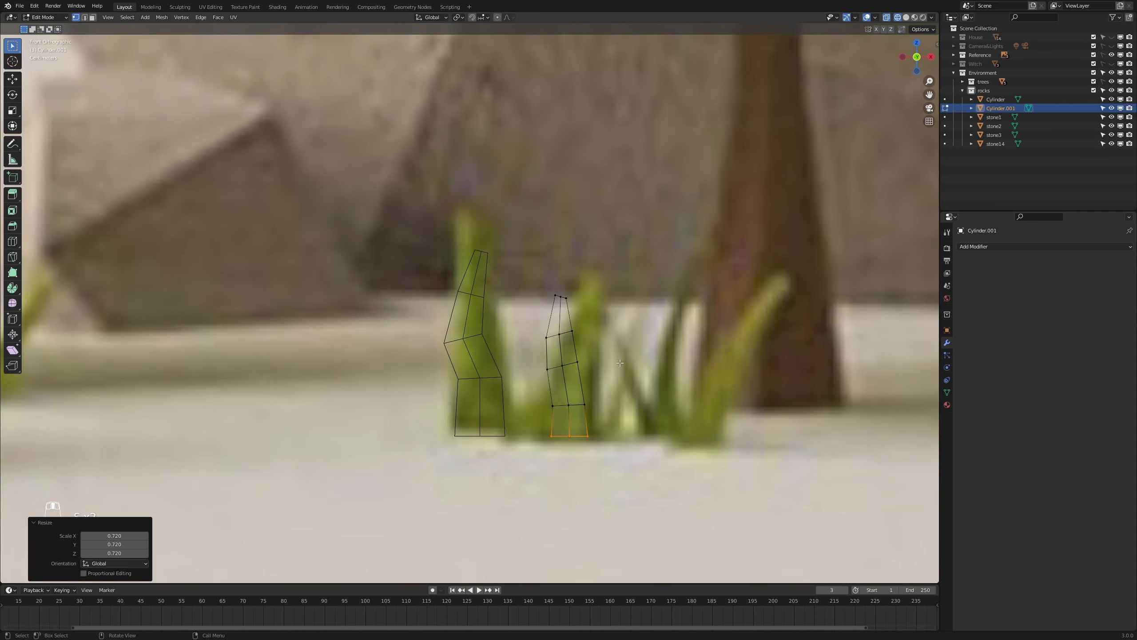
- Rotate the second blade's two middle edge loops, just below its tip, about 6.7°
drag(603, 324, 539, 374)
key(r)
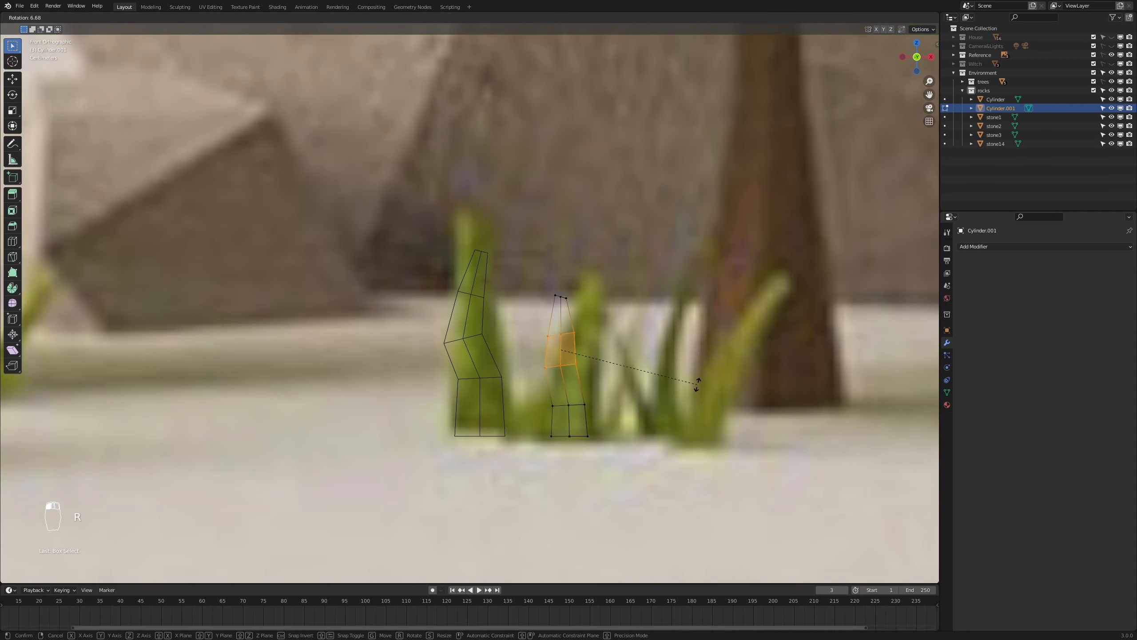
click(697, 384)
- Scale the second blade's upper section to about 0.88, lower it about 0.044 m and shift it about 0.022 m in X
drag(619, 275, 537, 391)
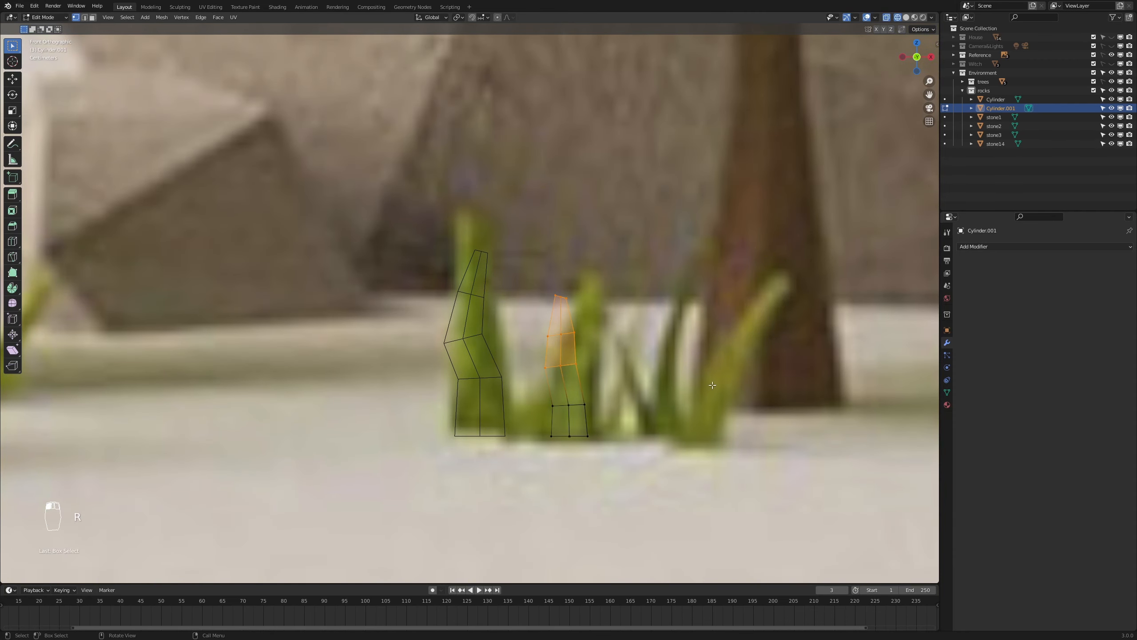
key(s)
click(693, 382)
key(g)
key(z)
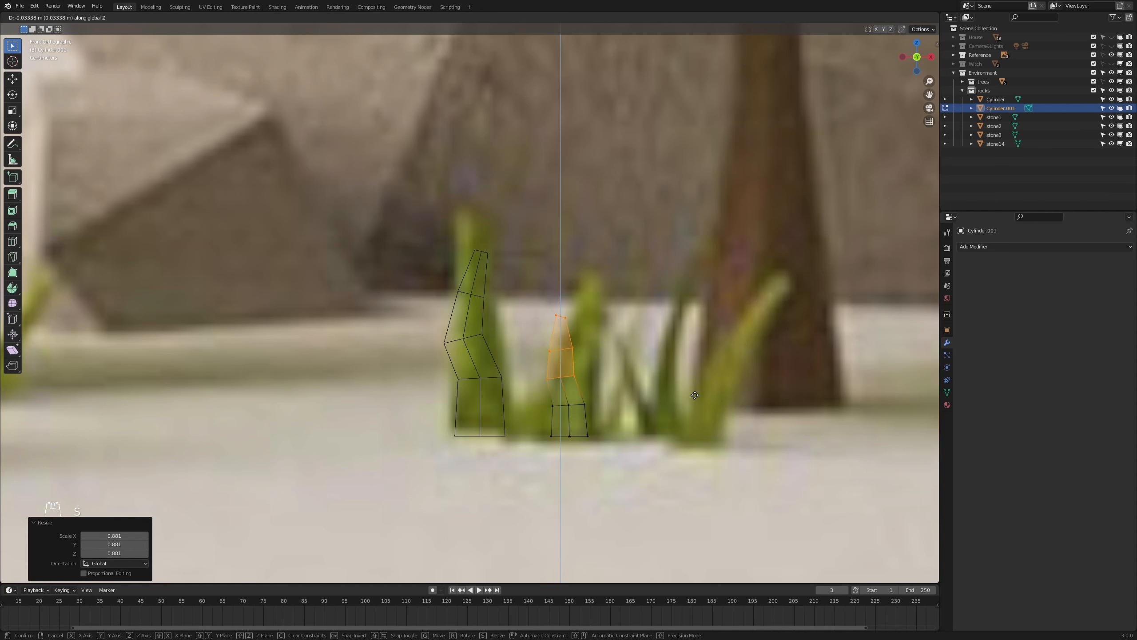
click(692, 397)
key(g)
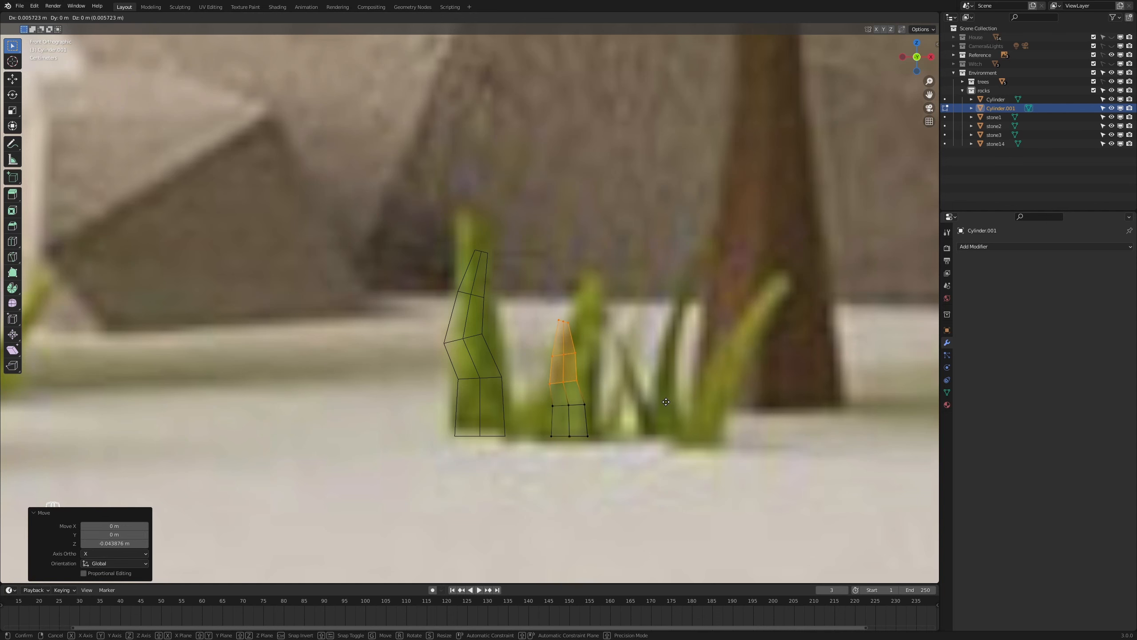
click(673, 402)
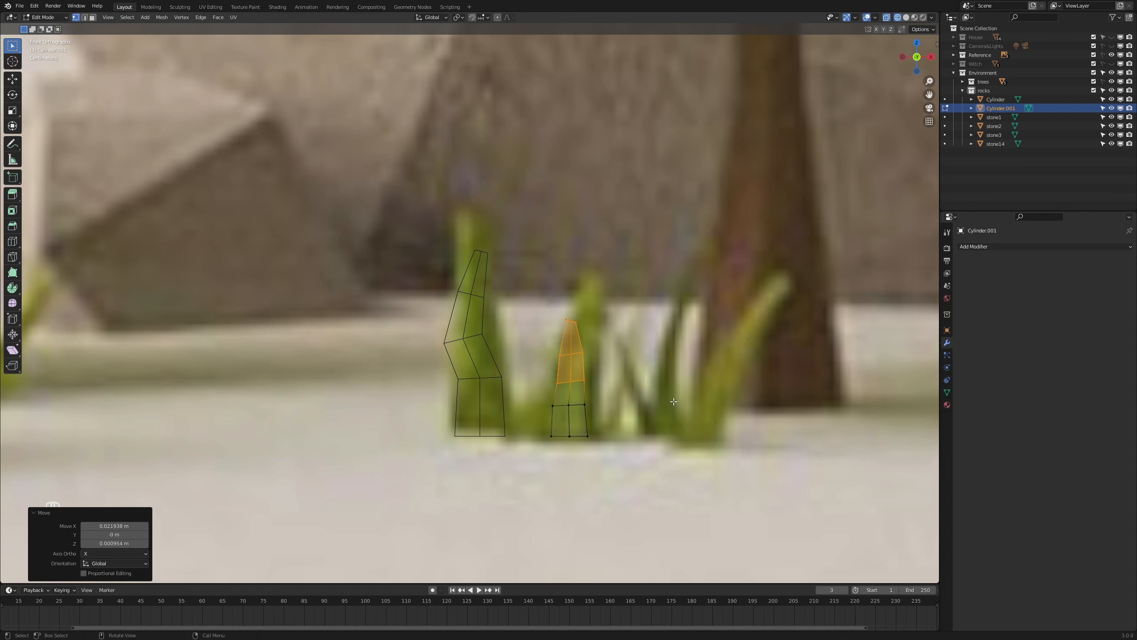
- Duplicate the finished second blade as a separate object and move the copy about 0.19 m along X
scroll(672, 402, down, 1)
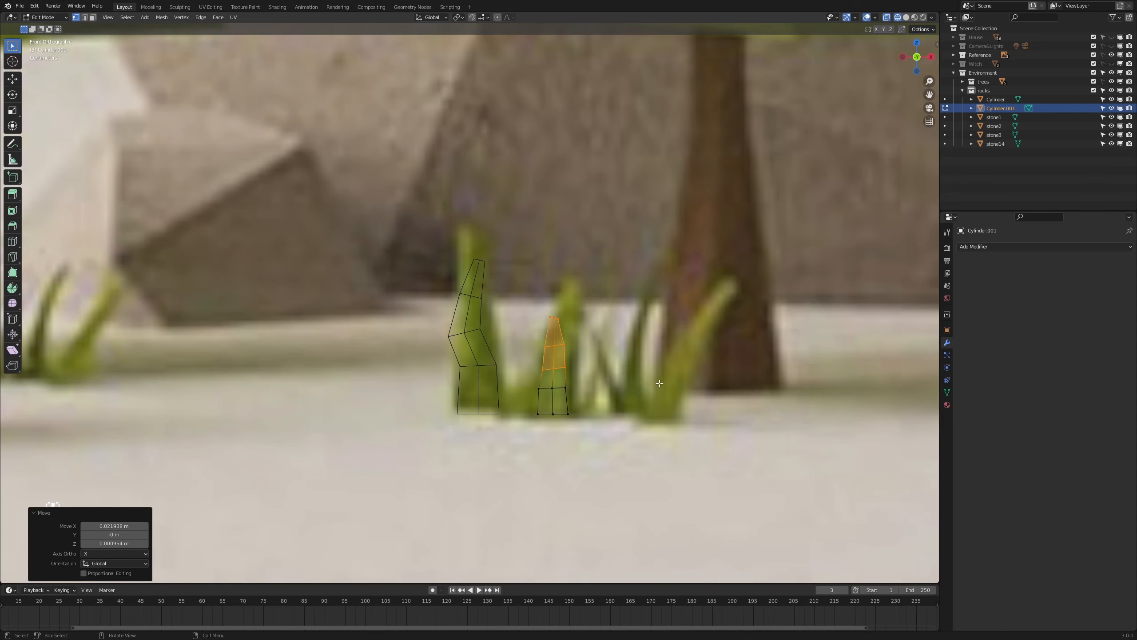
key(Tab)
scroll(653, 383, down, 1)
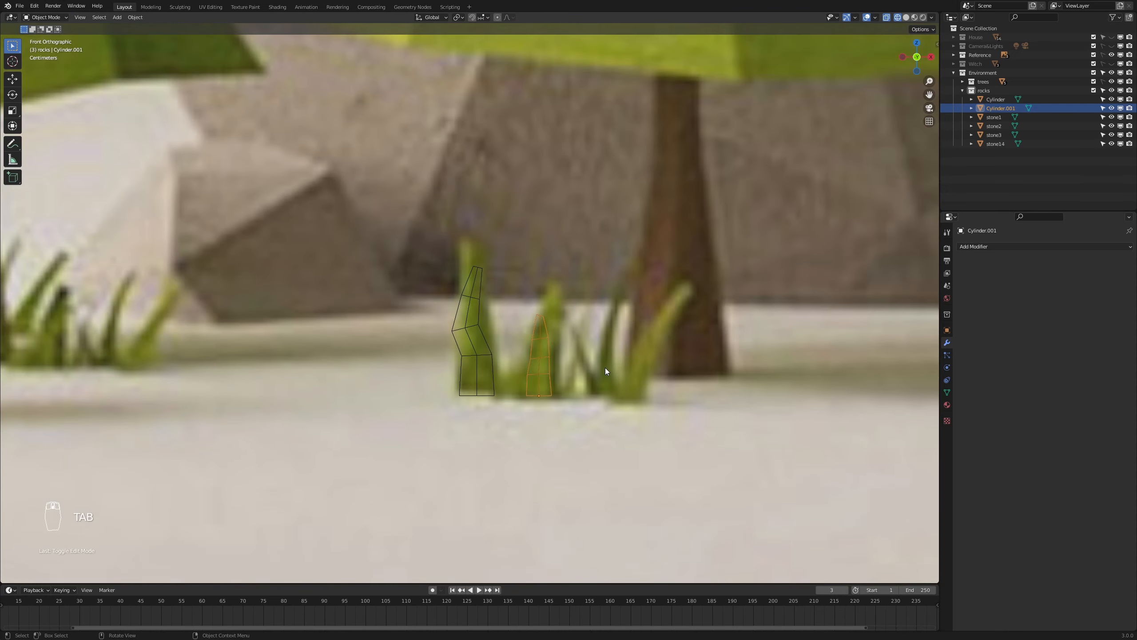
key(shift+d)
key(Escape)
key(g)
key(x)
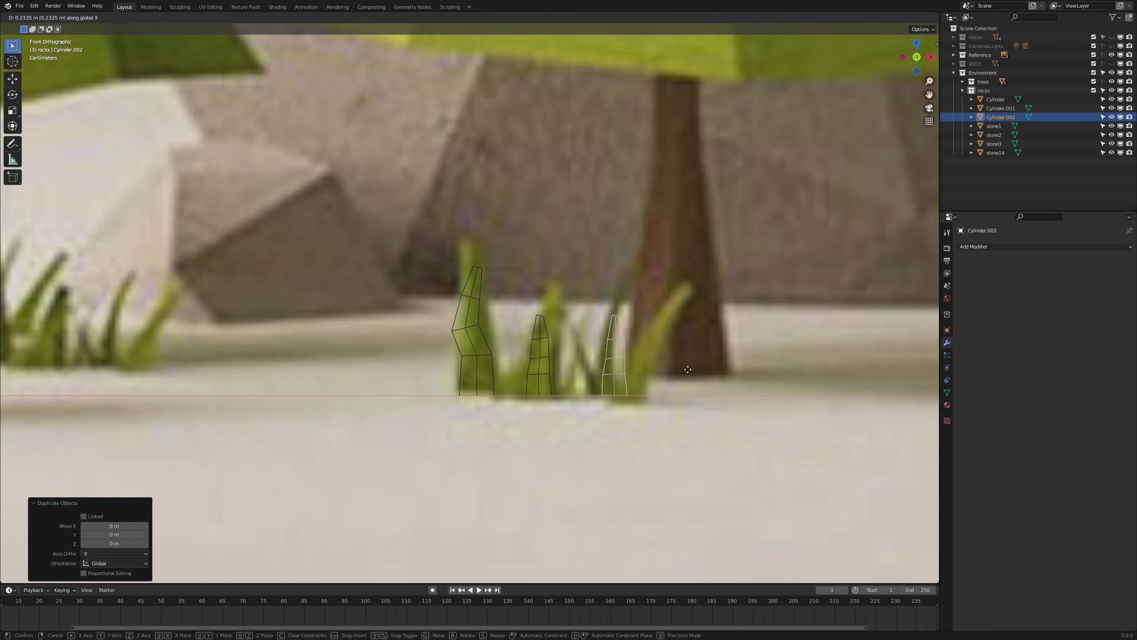
click(673, 374)
- Bend the third blade's tip by rotating it about -69° and moving it outward in the negative X direction
scroll(685, 383, up, 2)
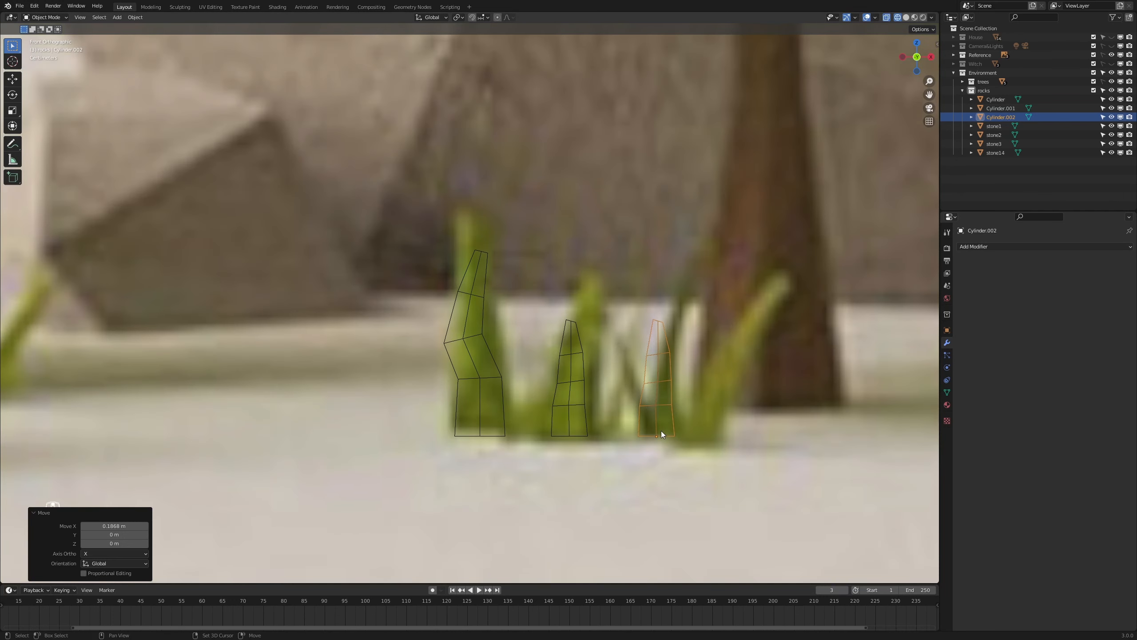
shift+middle_drag(661, 430, 488, 411)
scroll(488, 411, up, 2)
key(Tab)
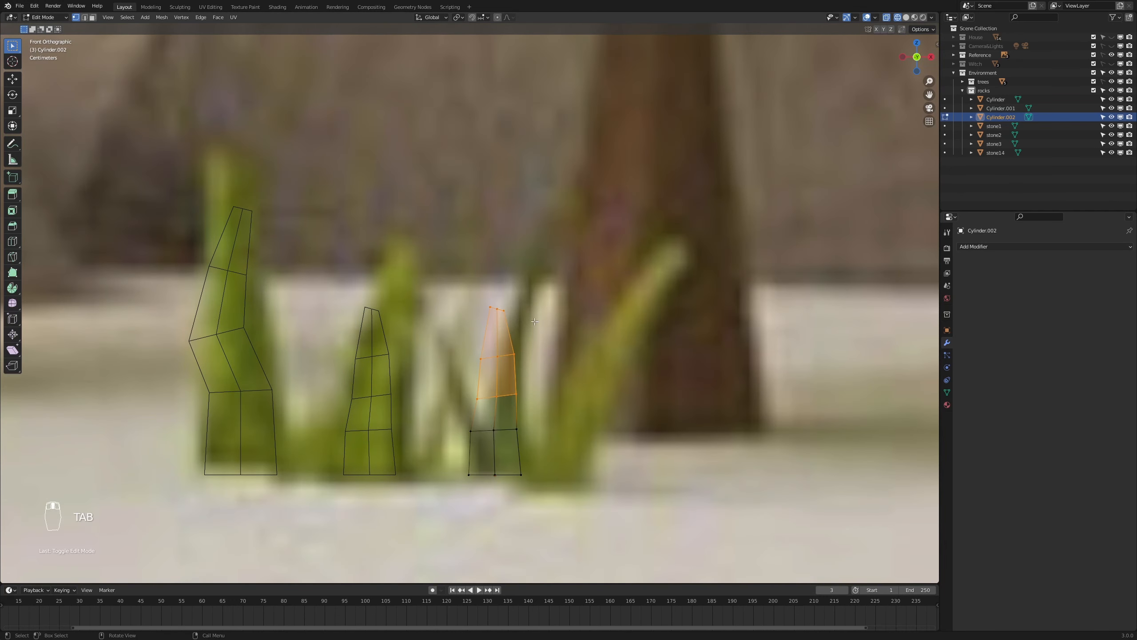
key(r)
click(515, 291)
key(g)
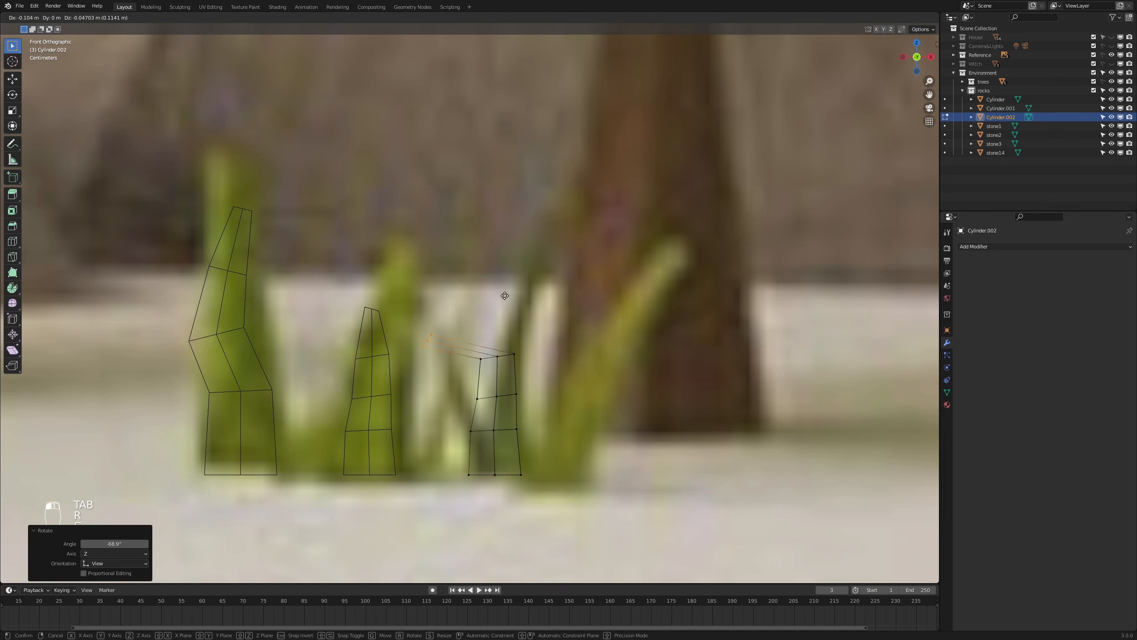
click(510, 278)
- Rotate the edge loop below the third blade's tip about -27° and shift it slightly upward in the negative X direction
drag(548, 336, 467, 373)
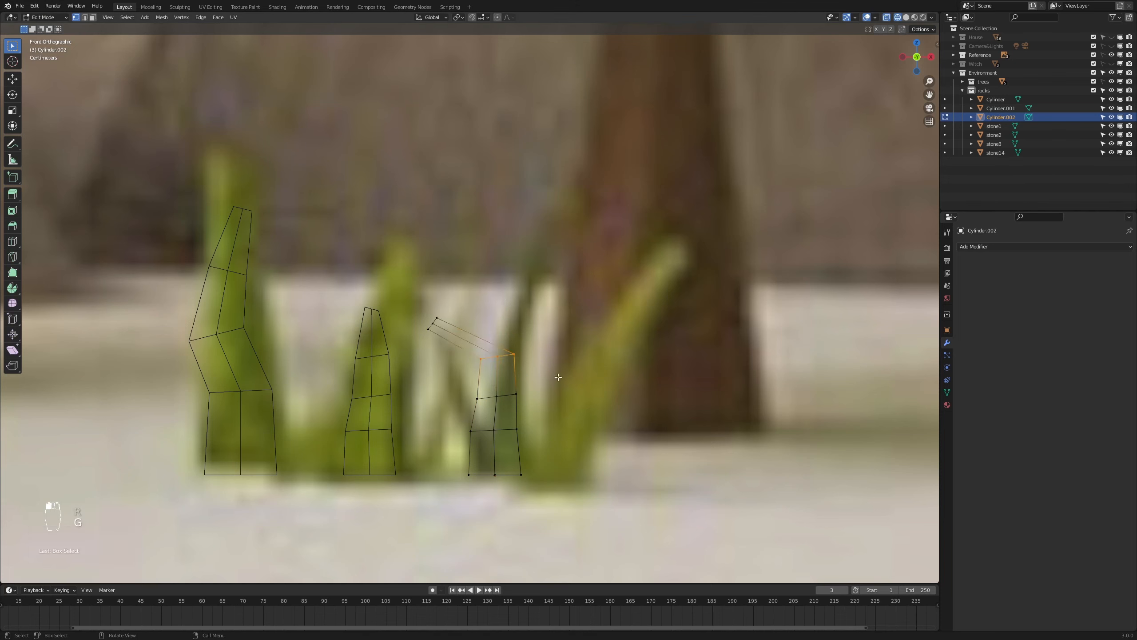
key(r)
click(545, 344)
key(g)
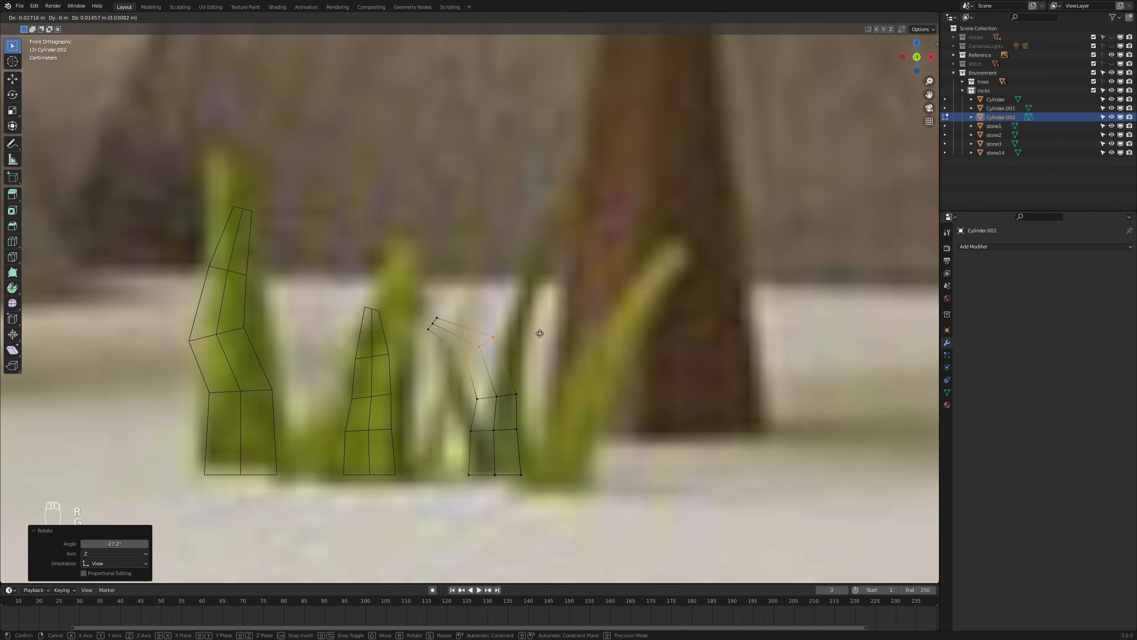
click(543, 334)
- Rename the parent object of the first grass clump as Grass1
scroll(541, 392, down, 5)
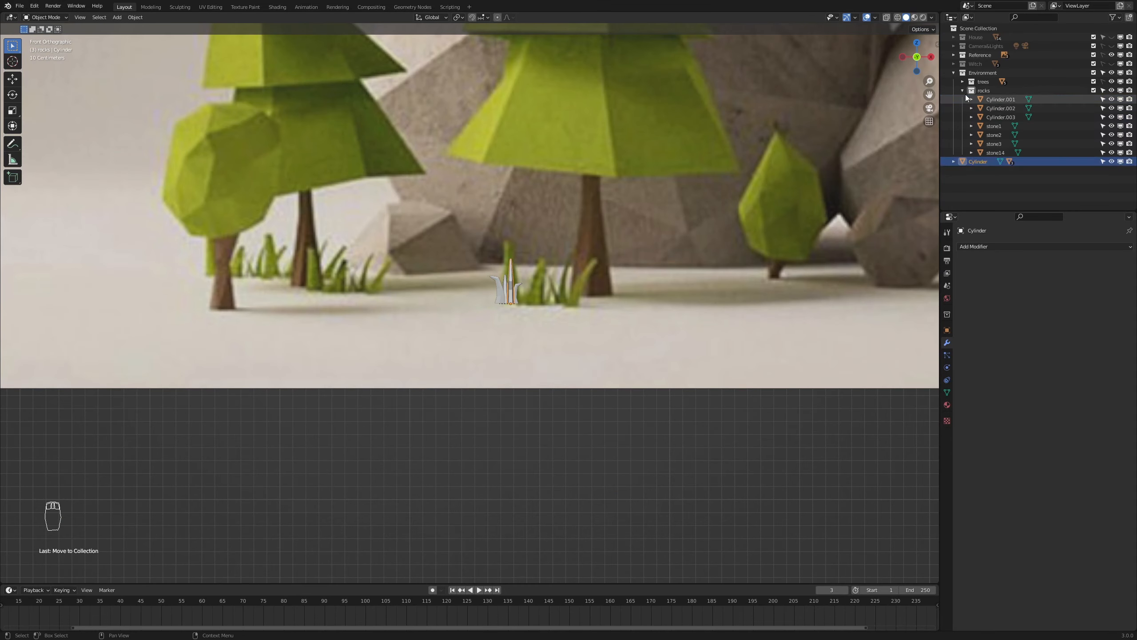
key(Return)
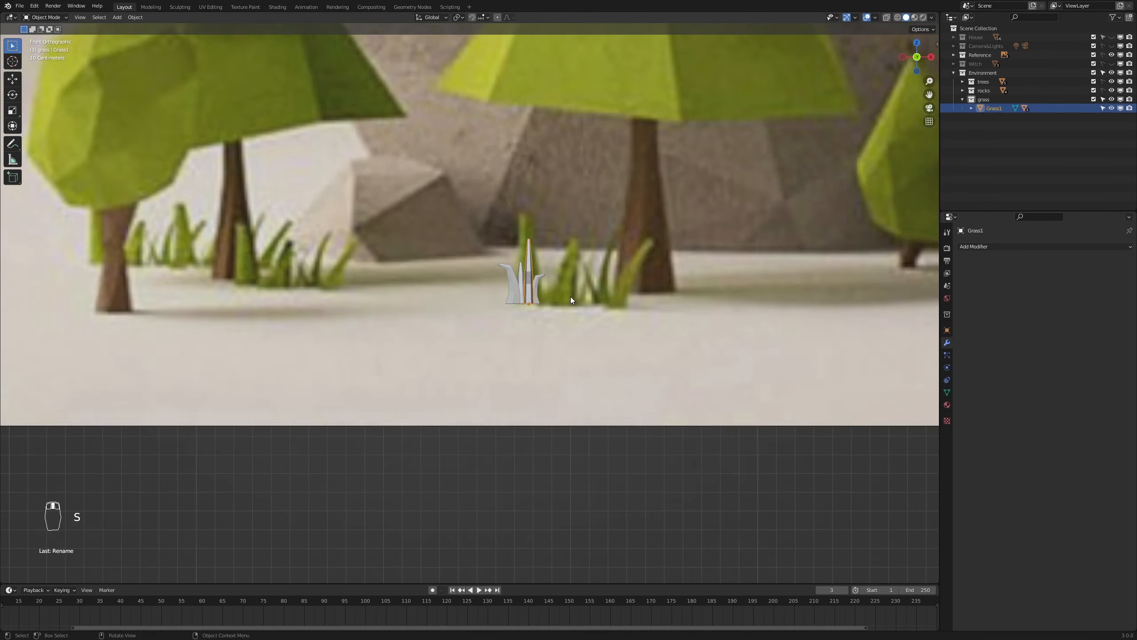
- Move the Grass1.001 blade of the duplicated clump along the X axis
scroll(482, 312, up, 5)
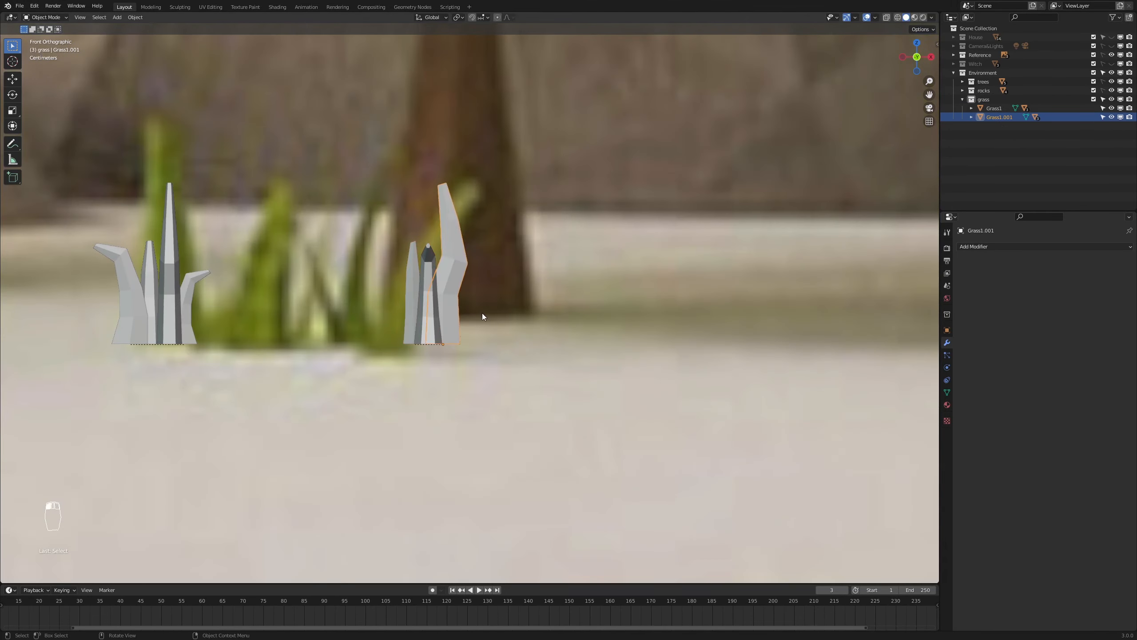
key(g)
key(x)
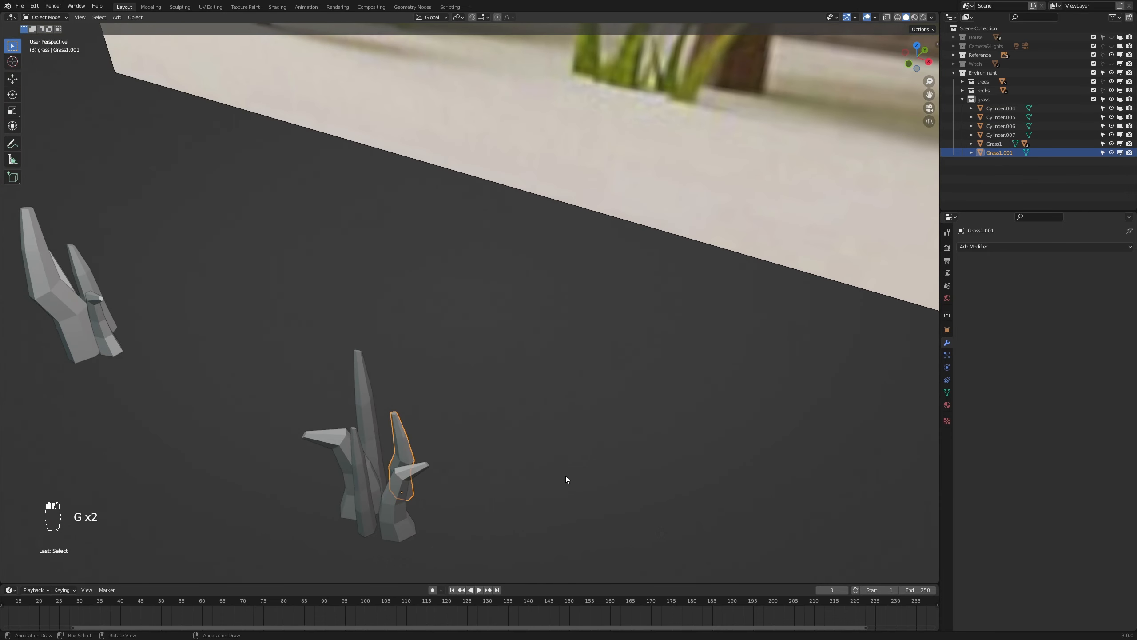
- Rotate the Grass1.001 blade -90° about the global Z axis
text(rz)
text(45)
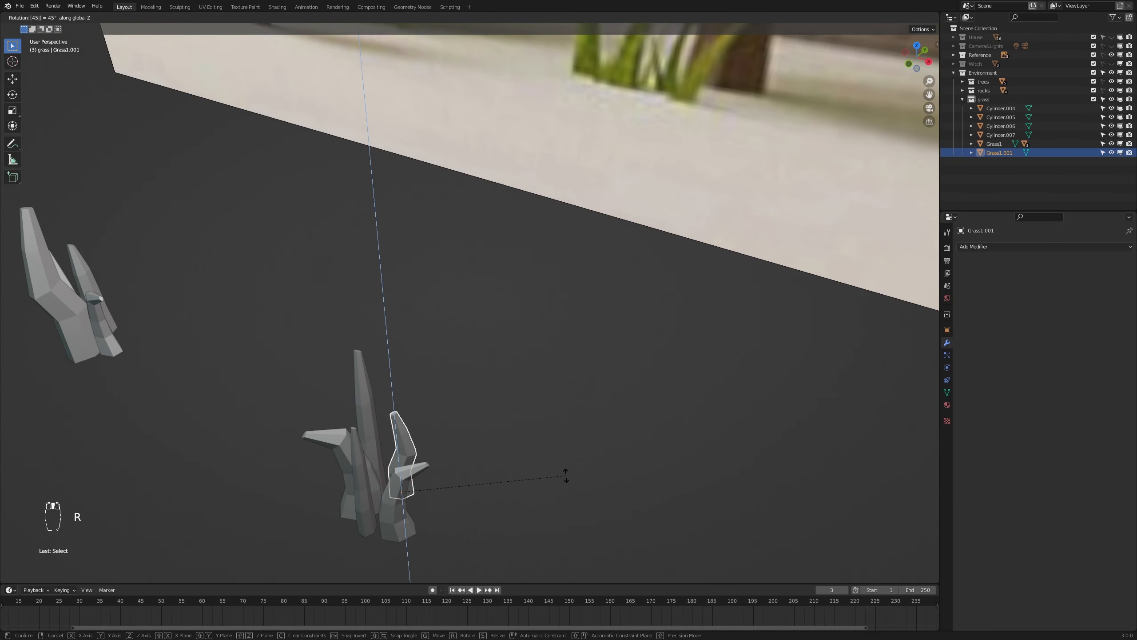
text(-)
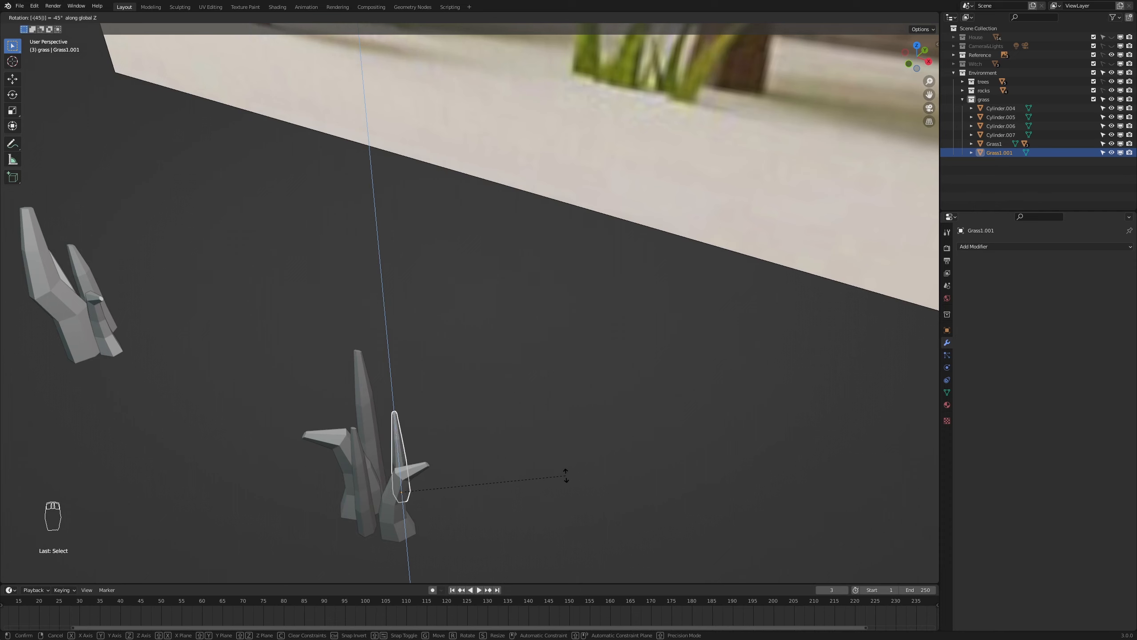
key(BackSpace)
key(BackSpace)
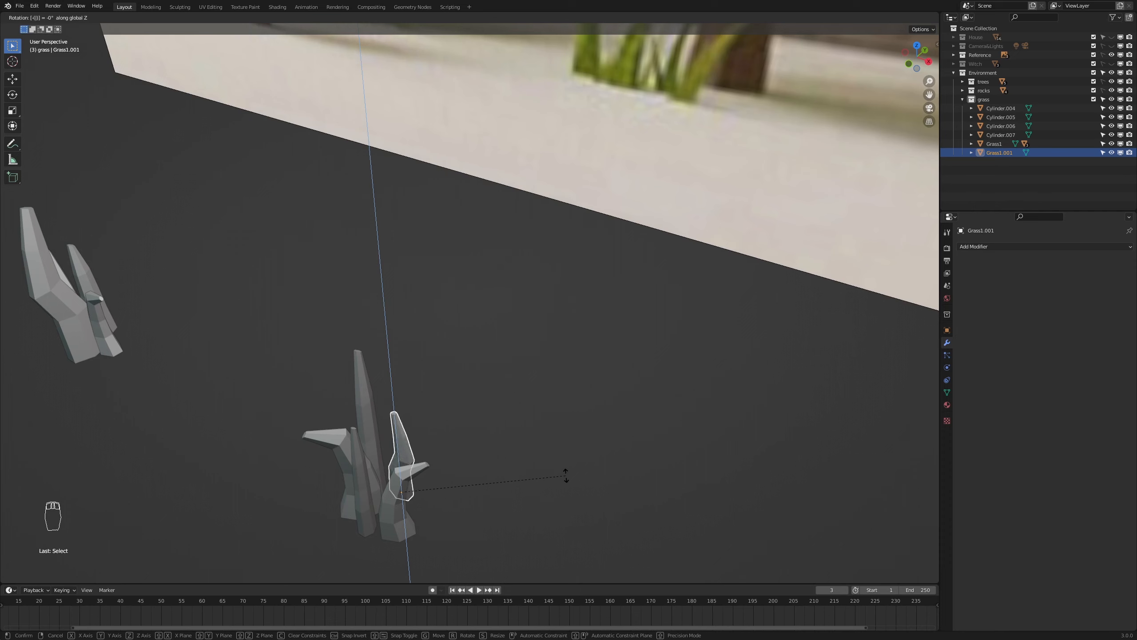
text(90)
key(Return)
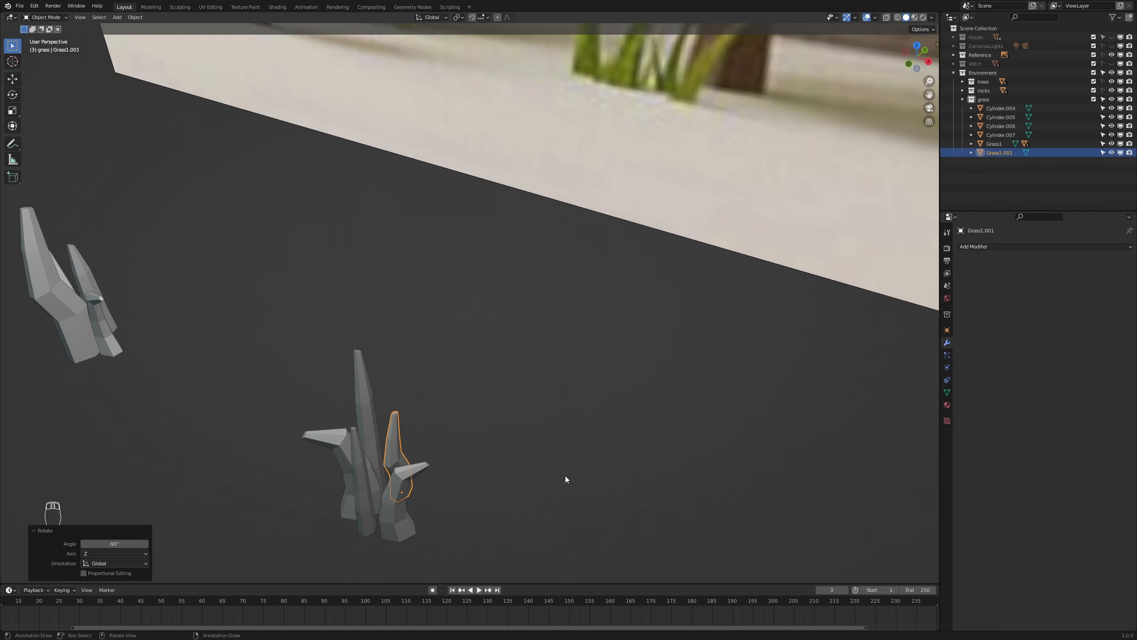
- Reposition the Grass1.001 blade within its clump along Y and about 0.011 m along X
middle_drag(565, 478, 523, 520)
shift+middle_drag(416, 488, 620, 387)
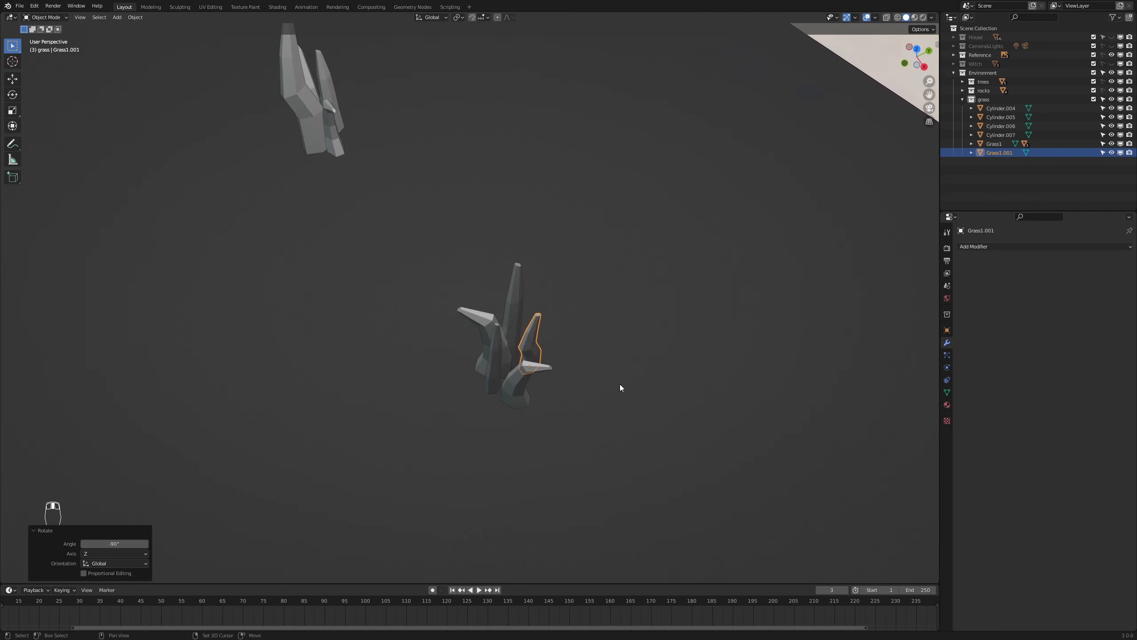
scroll(624, 386, up, 2)
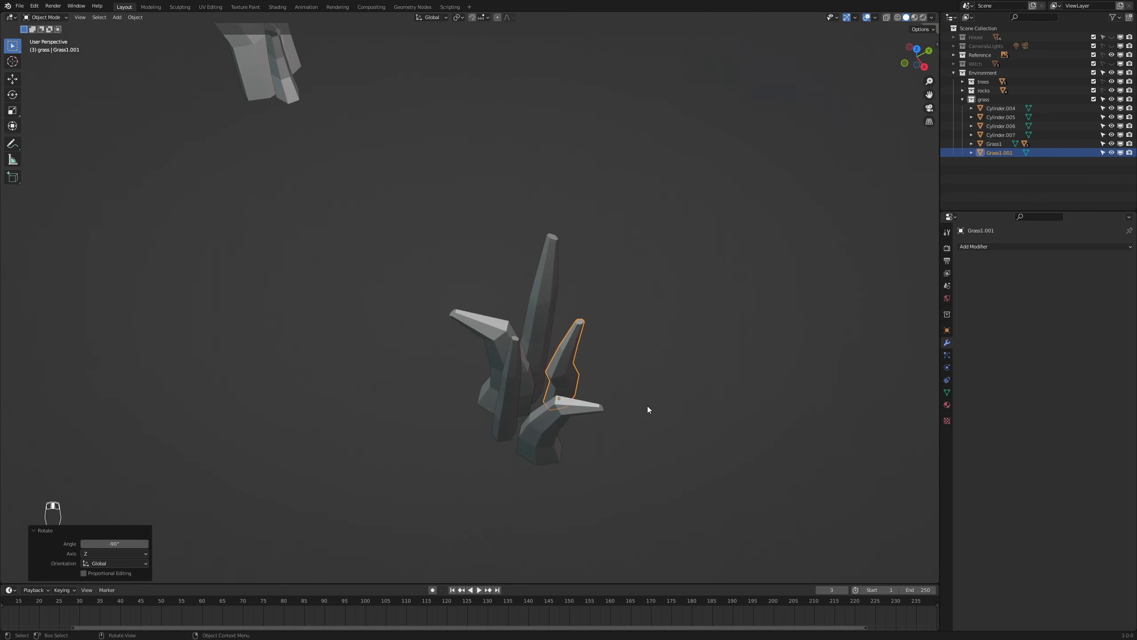
key(g)
key(y)
click(639, 406)
key(g)
key(x)
click(645, 416)
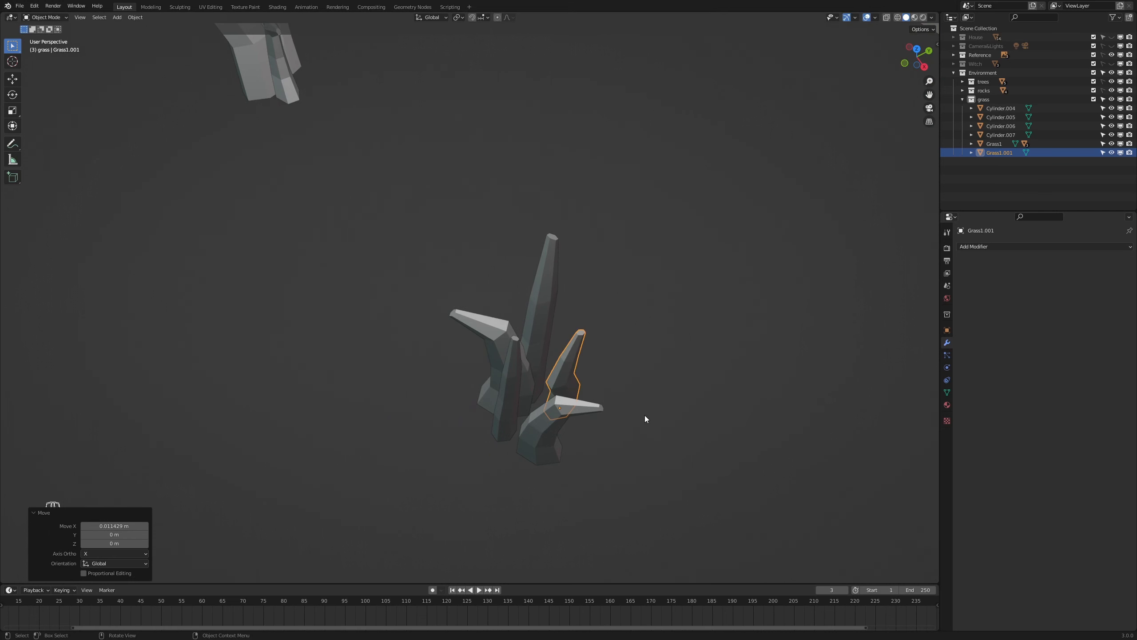
- Parent all other blades of the second clump to its tallest blade, Cylinder.004, using the Object parent type
middle_drag(645, 416, 682, 361)
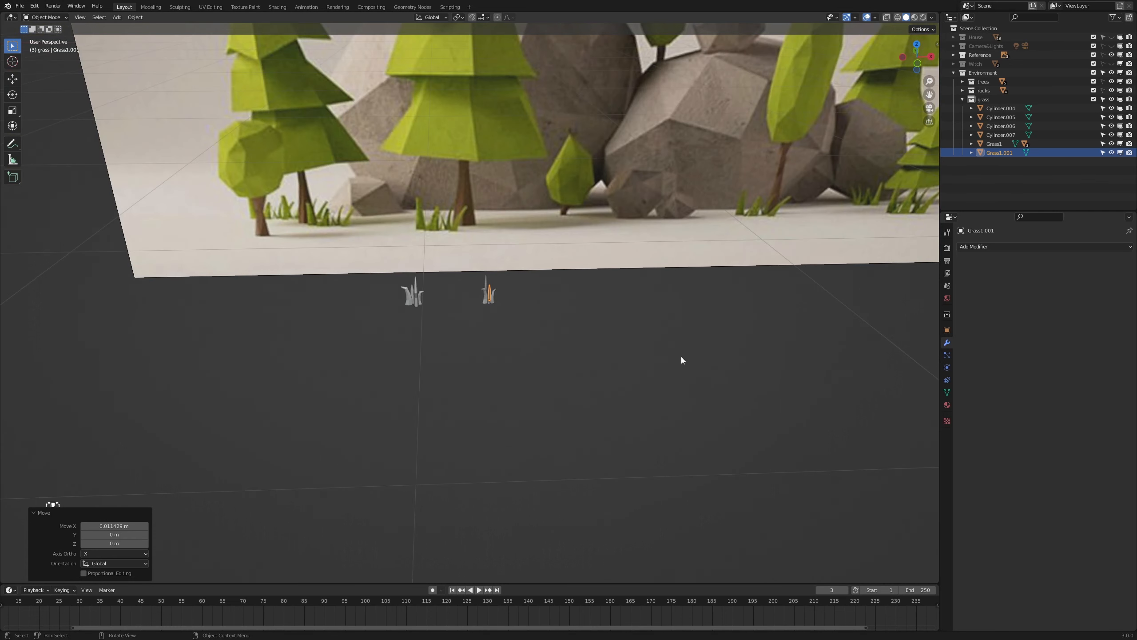
key(KP_1)
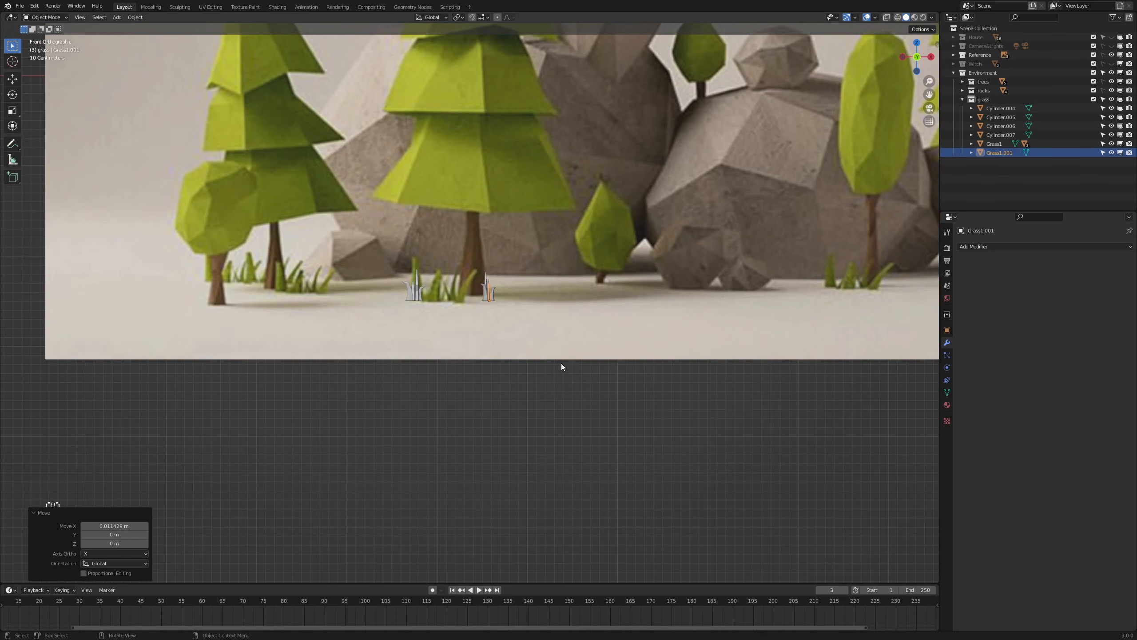
scroll(551, 360, up, 3)
scroll(551, 359, up, 5)
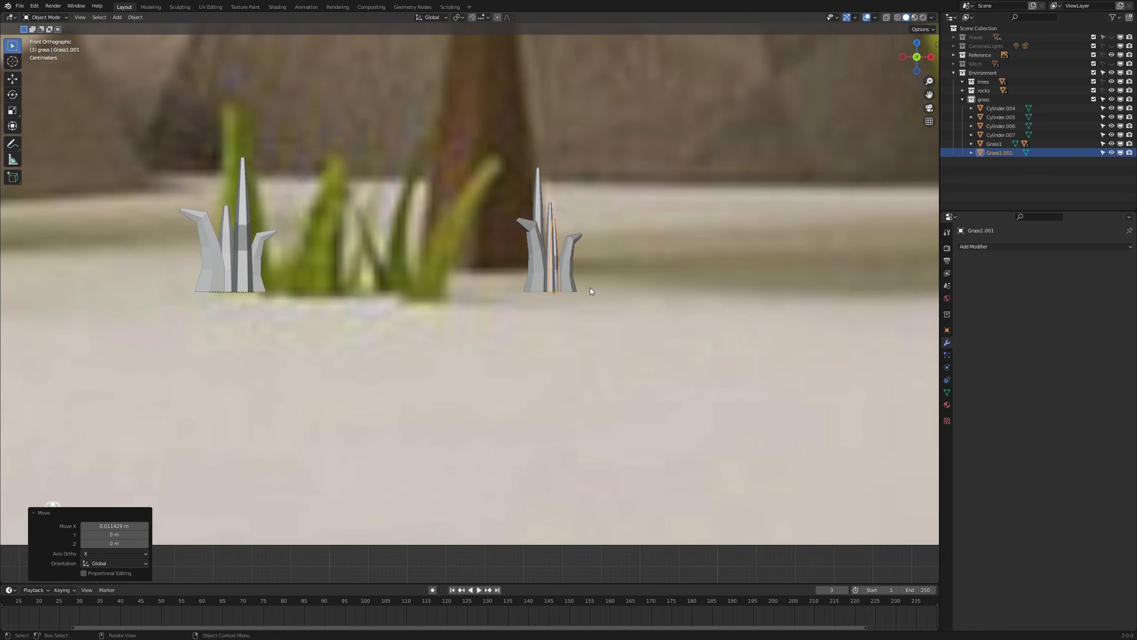
shift+click(566, 279)
shift+click(538, 279)
middle_drag(537, 279, 549, 336)
shift+click(528, 322)
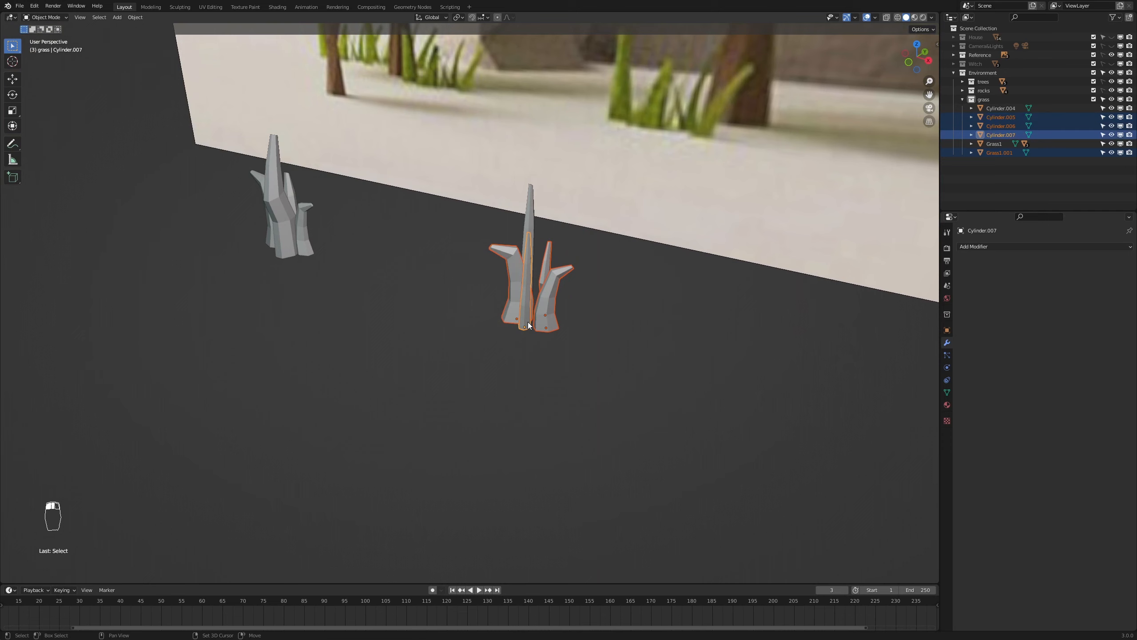
shift+click(533, 220)
key(ctrl+p)
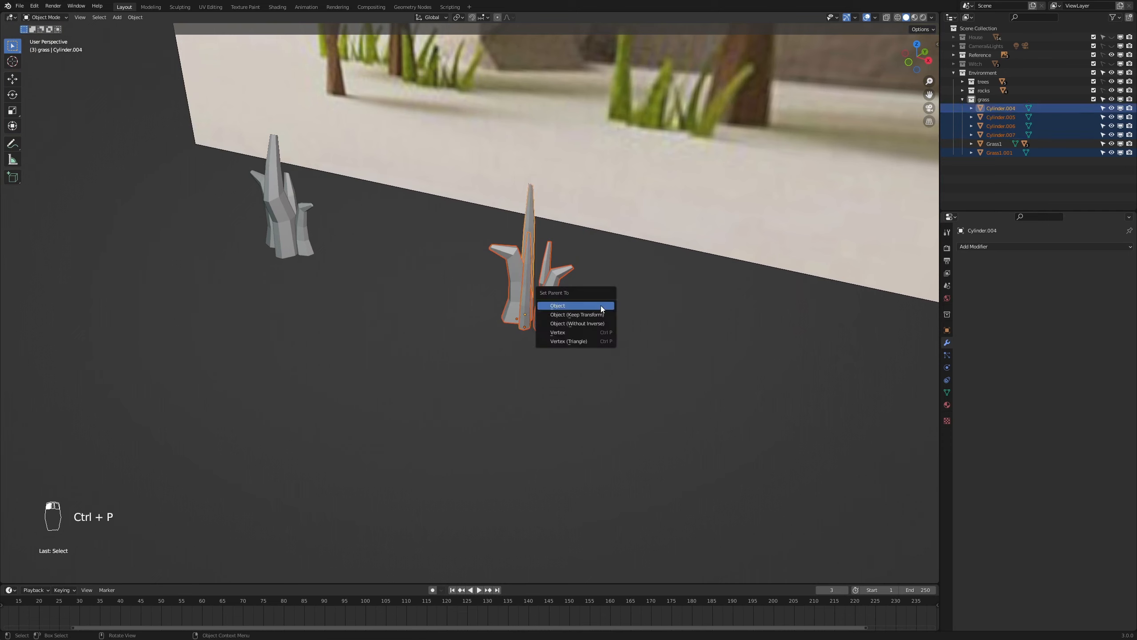
click(602, 309)
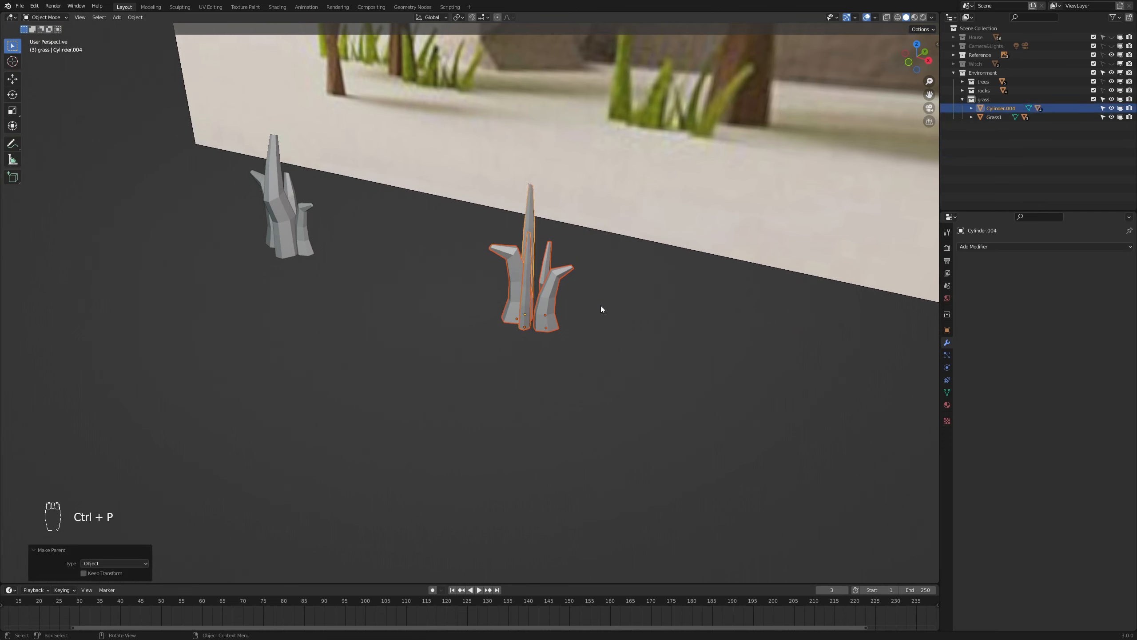
- Rename the second clump's parent object Cylinder.004 as Grass2
double_click(1001, 108)
text(Grass)
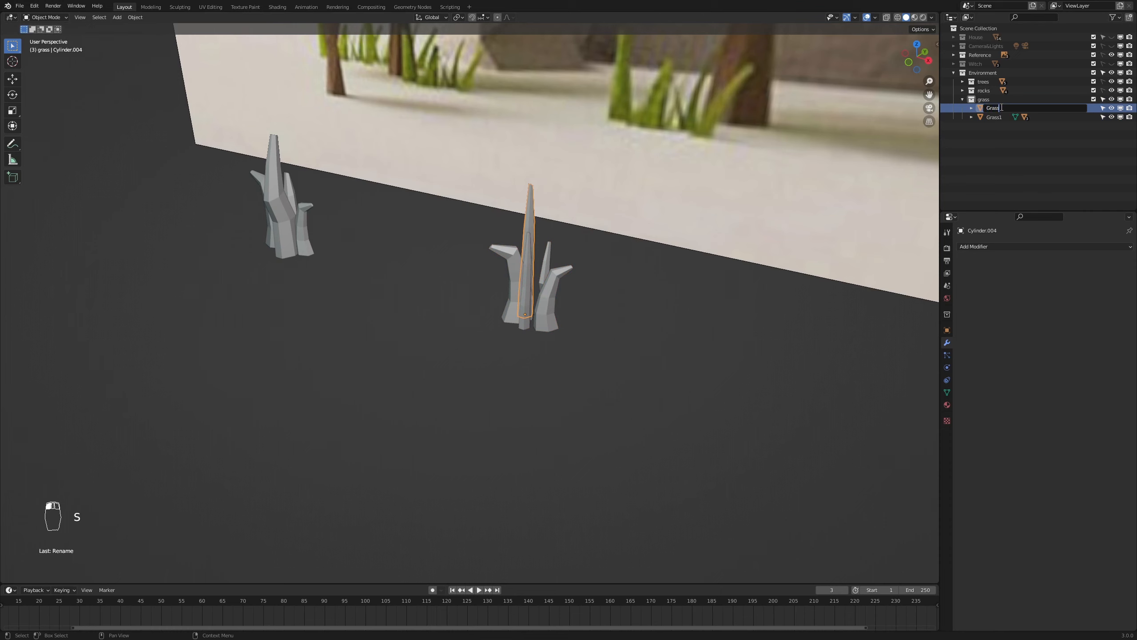
text(2)
key(Return)
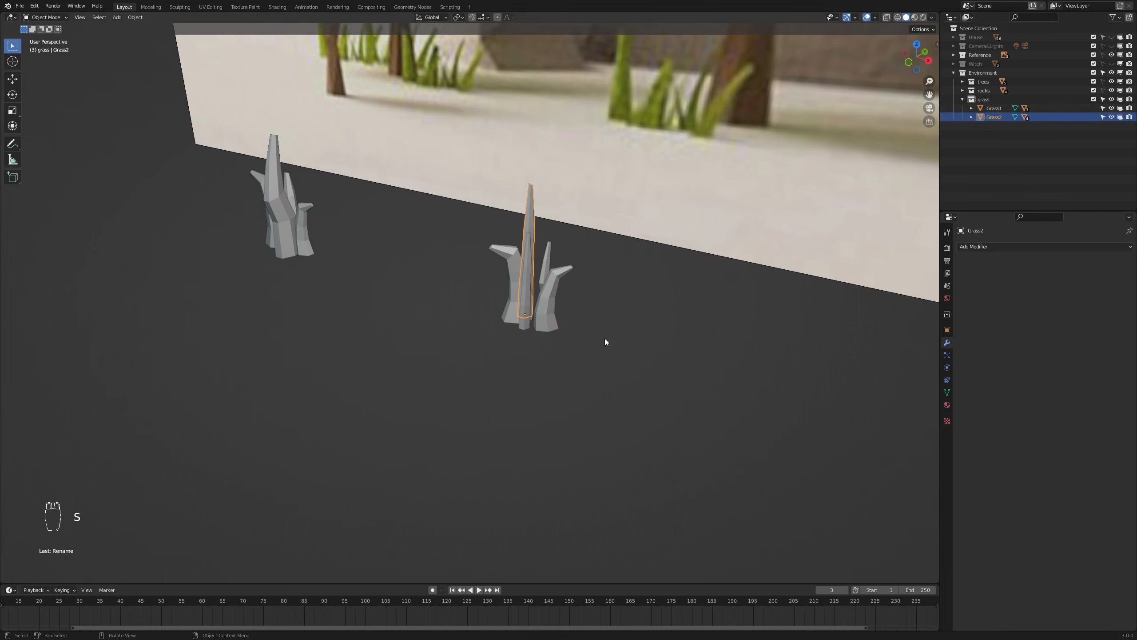
- Apply rotation and scale to all blades of both grass clumps, Grass1 and Grass2
drag(585, 281, 470, 331)
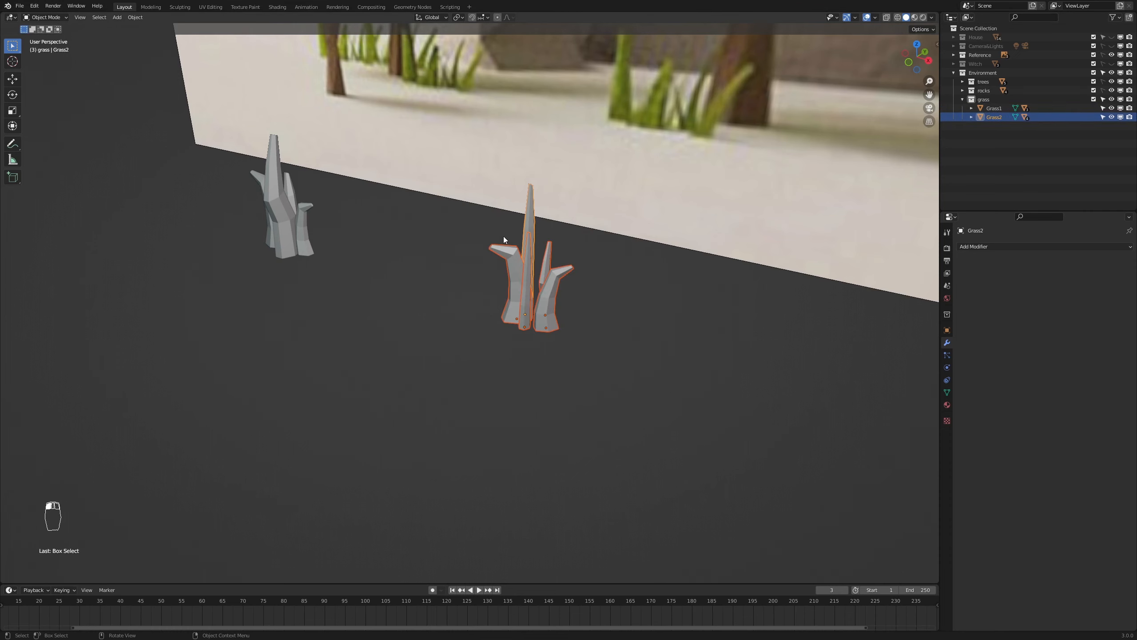
drag(598, 248, 453, 341)
shift+drag(338, 203, 185, 254)
key(ctrl+a)
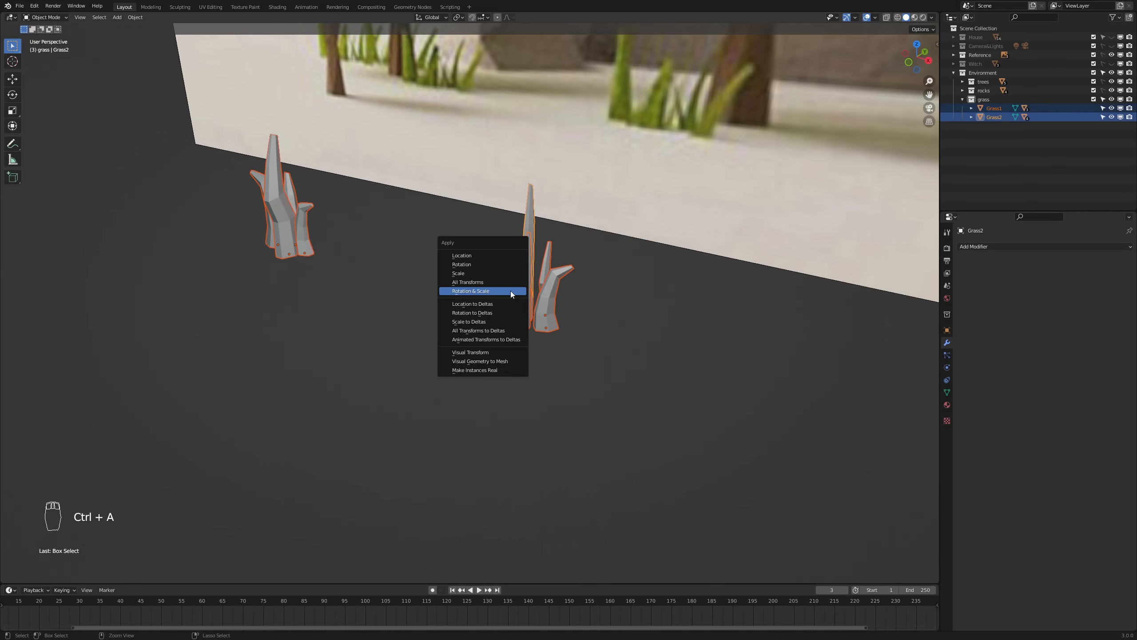
click(487, 294)
scroll(551, 336, down, 2)
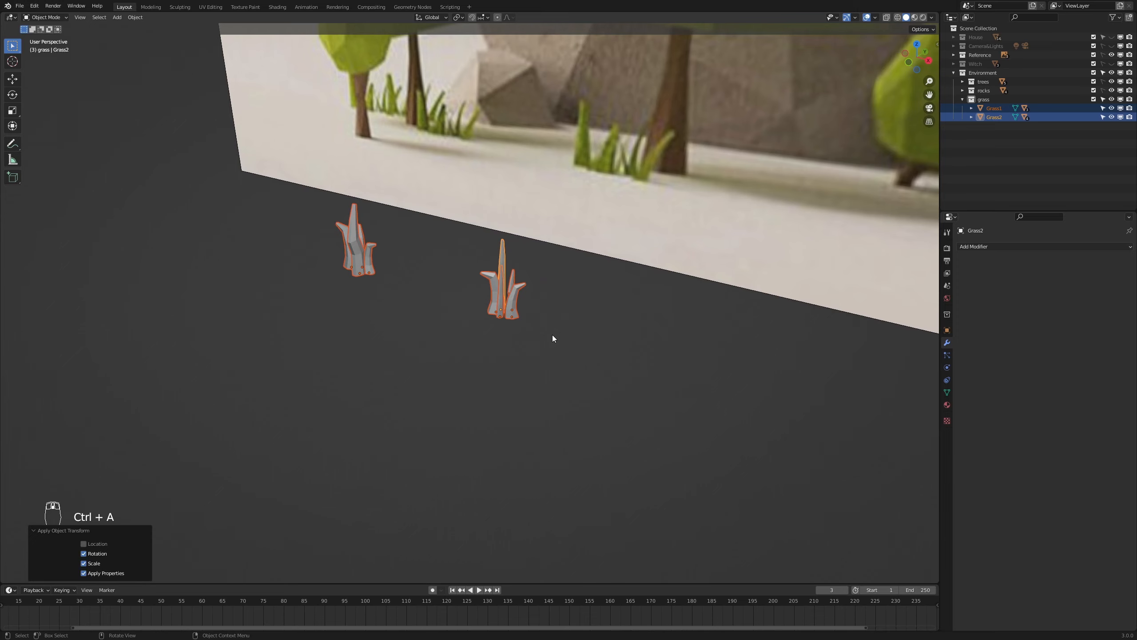
- Move both grass clumps about -7.77 m along X and 0.52 m along Z to the end of the asset row beside the tall rock
key(KP_1)
scroll(565, 336, down, 3)
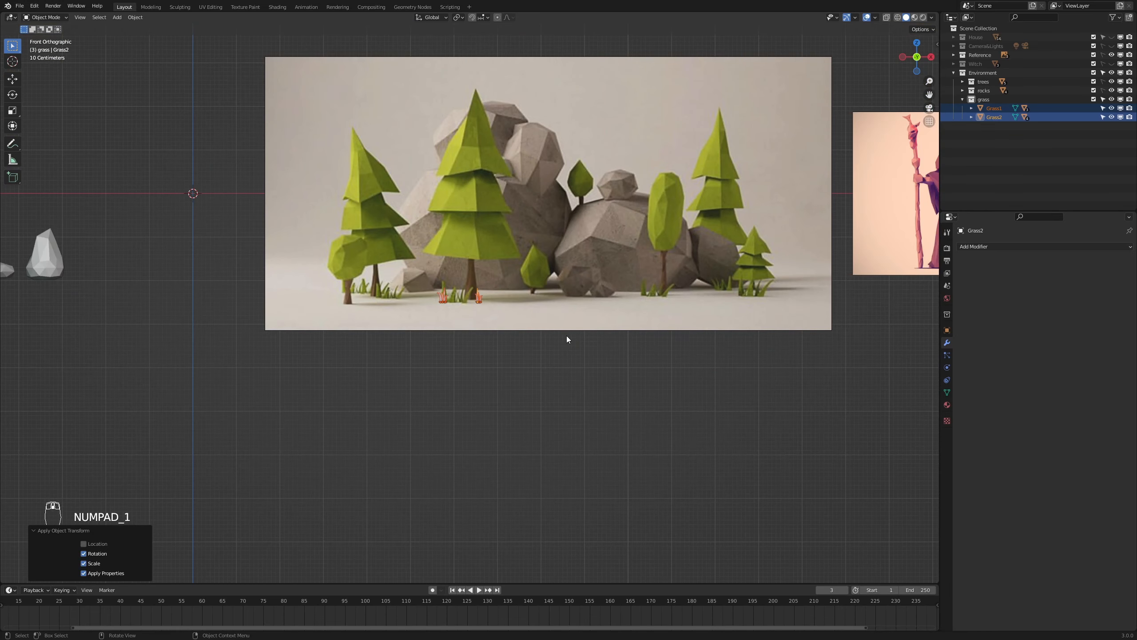
key(g)
key(x)
click(226, 316)
key(g)
key(z)
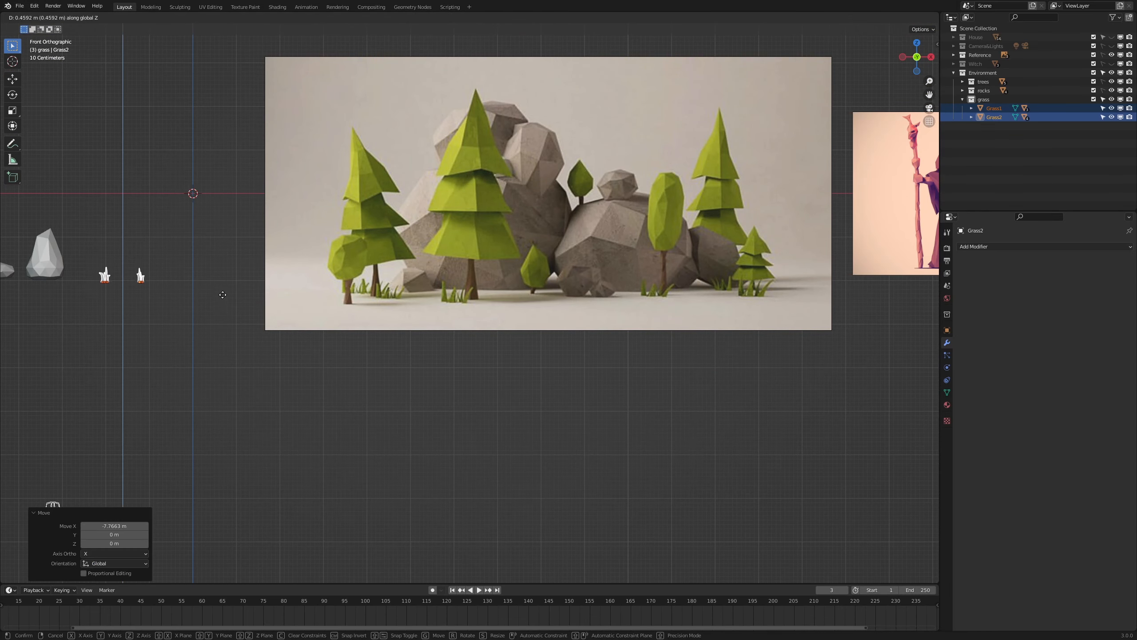
click(221, 292)
shift+middle_drag(208, 310, 474, 376)
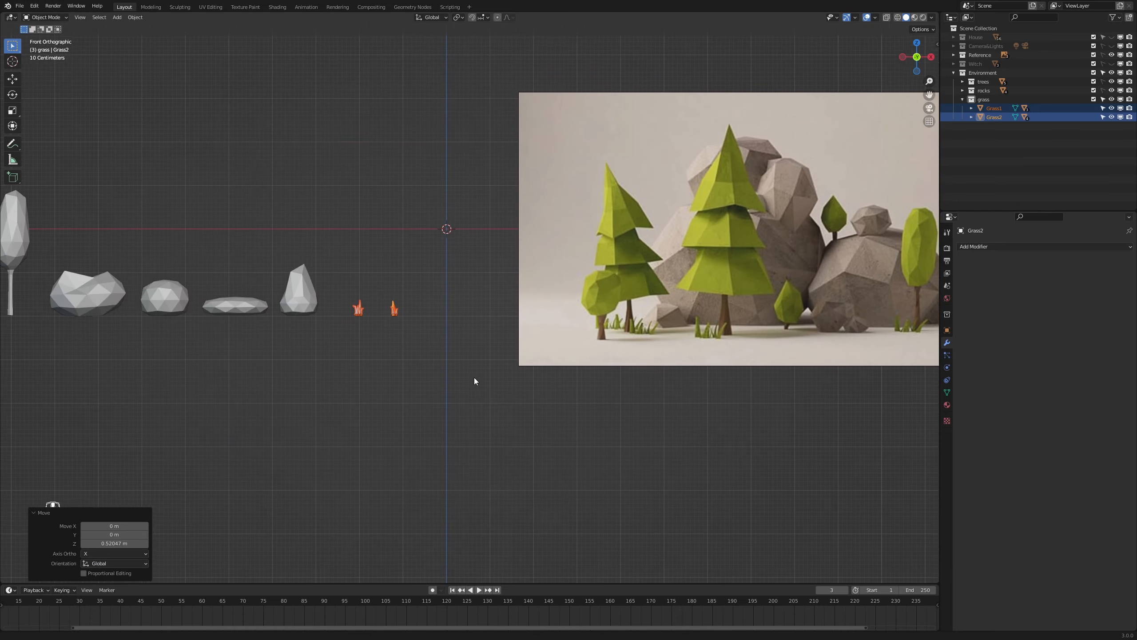
- Fine-tune both grass clumps in the asset row, lowering them about 0.02 m along Z and shifting them along X toward the tall rock
scroll(418, 339, up, 7)
key(g)
key(x)
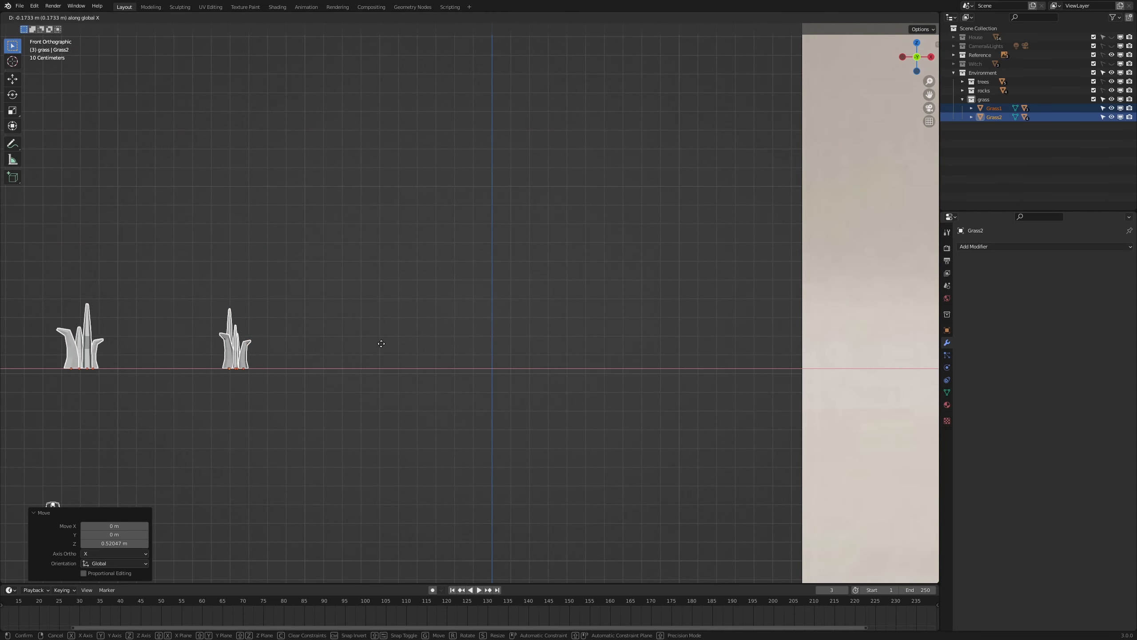
click(380, 348)
key(g)
key(z)
click(379, 348)
scroll(387, 355, down, 3)
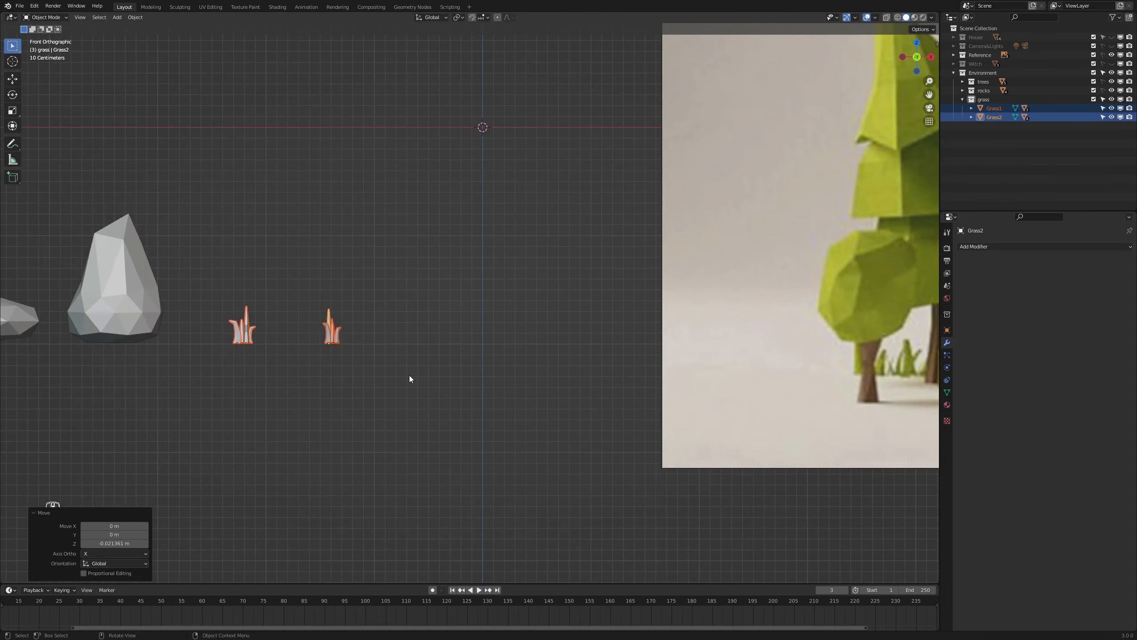
key(g)
key(x)
click(392, 375)
scroll(396, 376, down, 5)
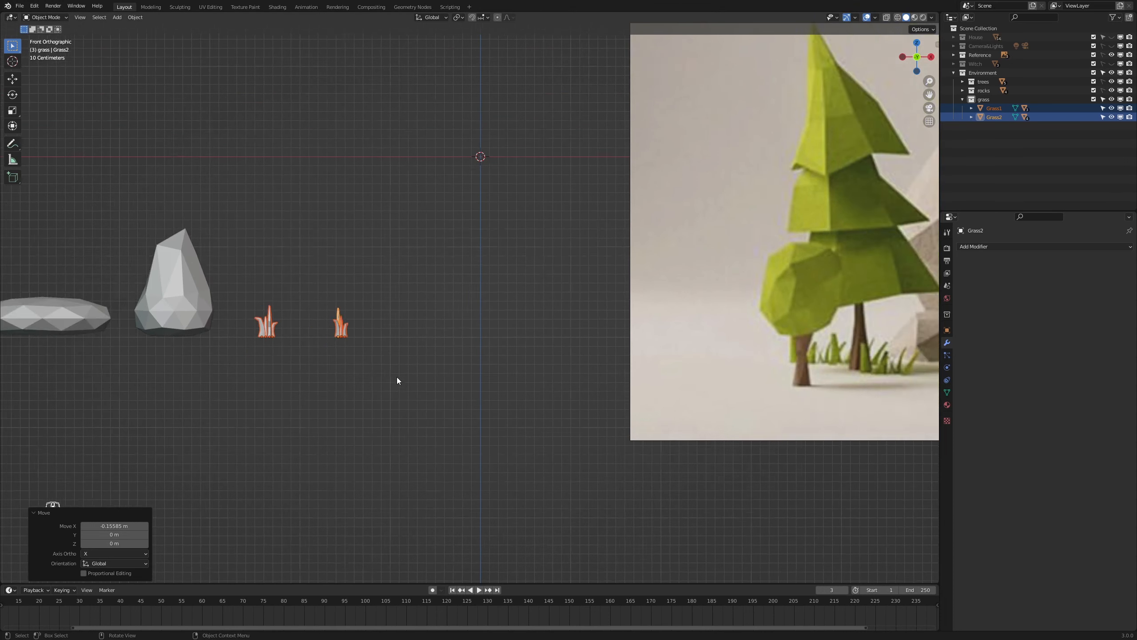
- Move the Grass2 clump about -0.31 m along X, closer to its neighbouring clump
click(442, 349)
drag(429, 288, 398, 327)
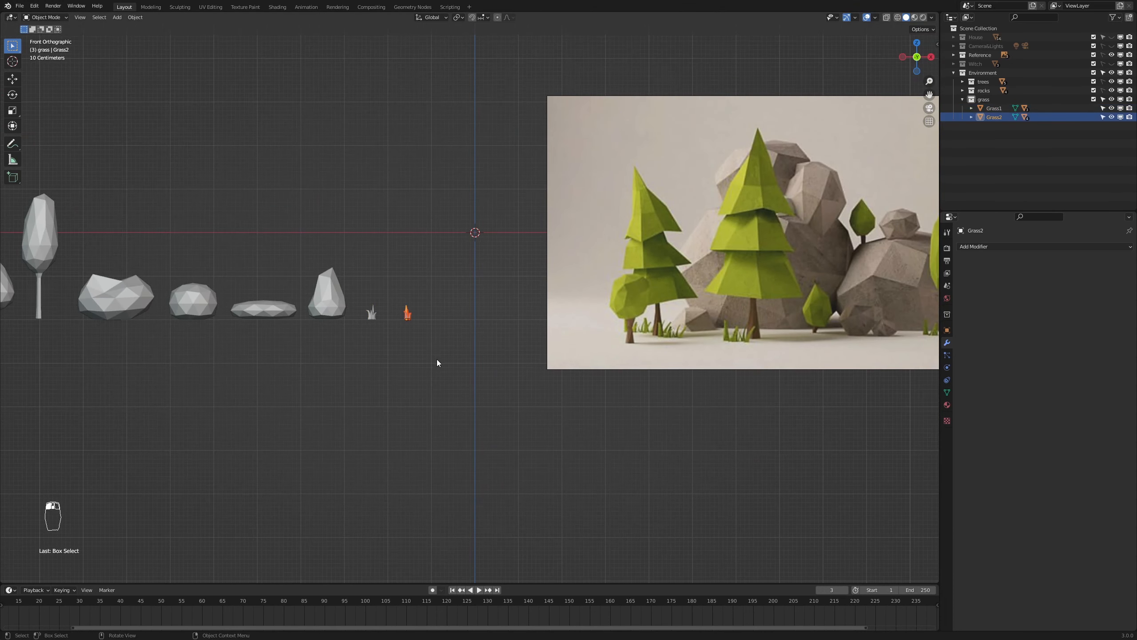
key(g)
key(x)
click(423, 358)
scroll(476, 384, down, 3)
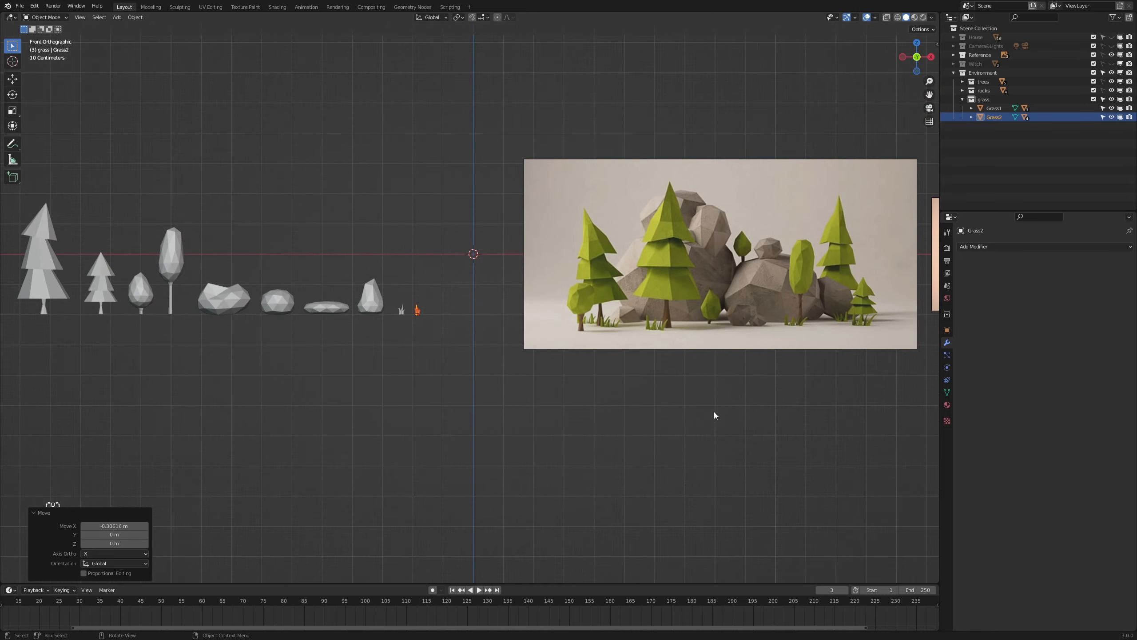
- Add an ico sphere with 2 subdivisions and 1 m radius, and move it about 8.72 m in X and -1.37 m in Z over the reference
ctrl+scroll(714, 411, down, 4)
scroll(632, 394, up, 4)
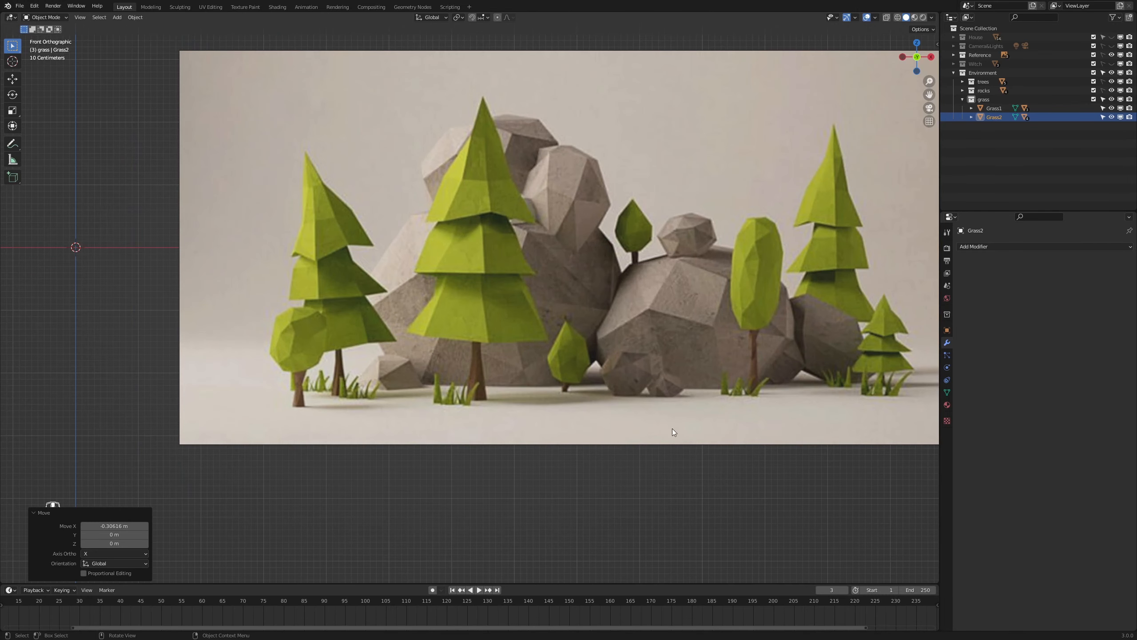
shift+middle_drag(657, 460, 585, 453)
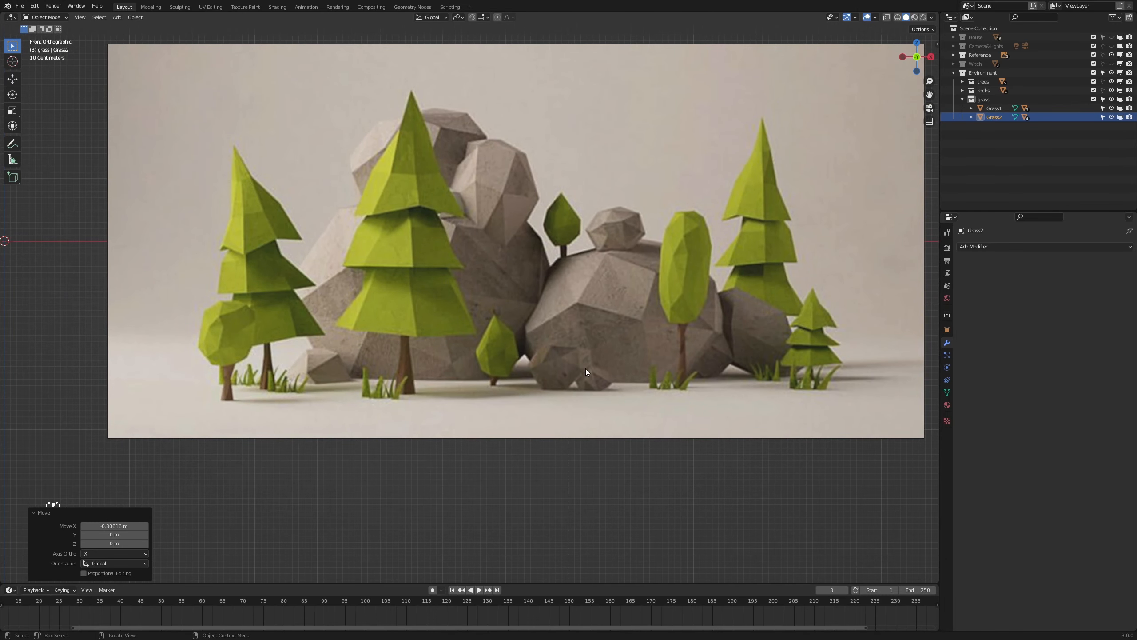
key(shift+a)
mouse_move(592, 373)
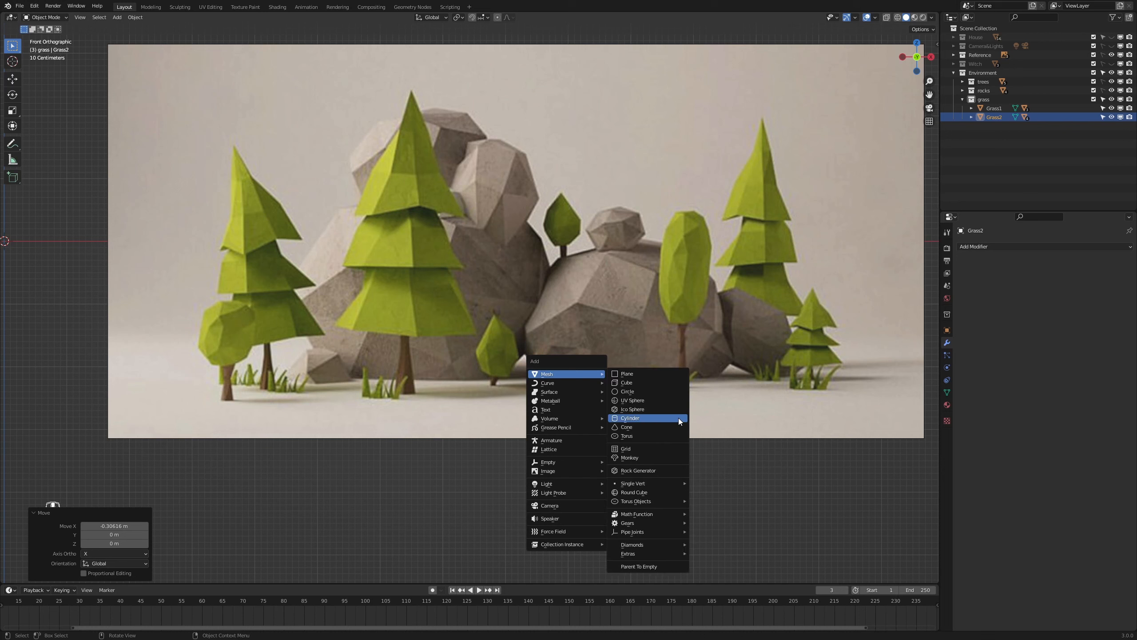
click(669, 410)
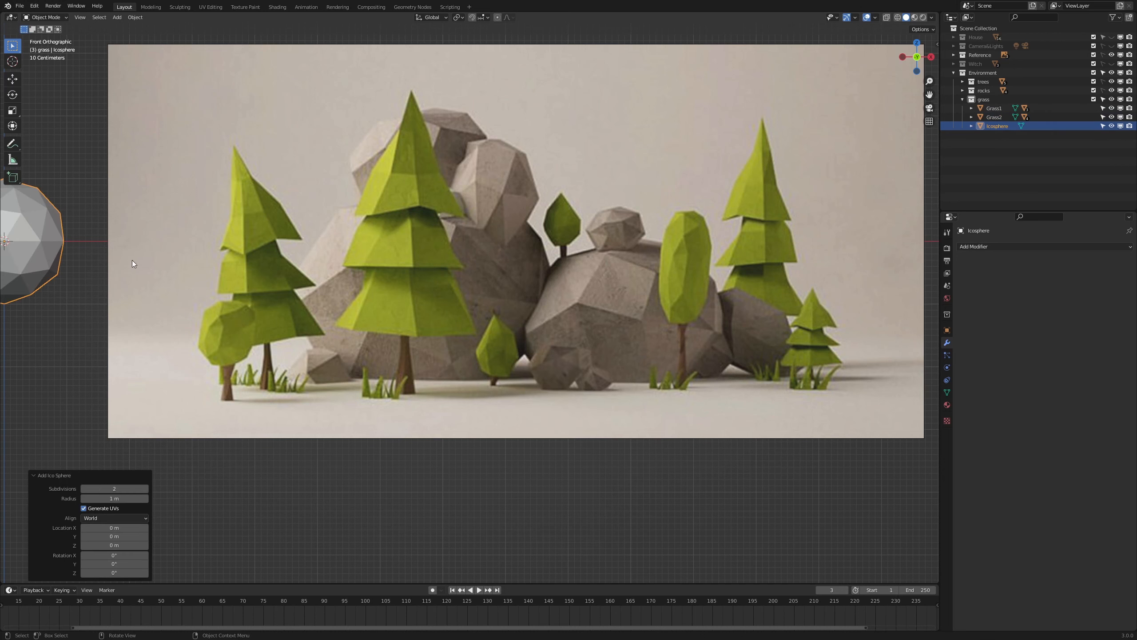
key(g)
click(662, 351)
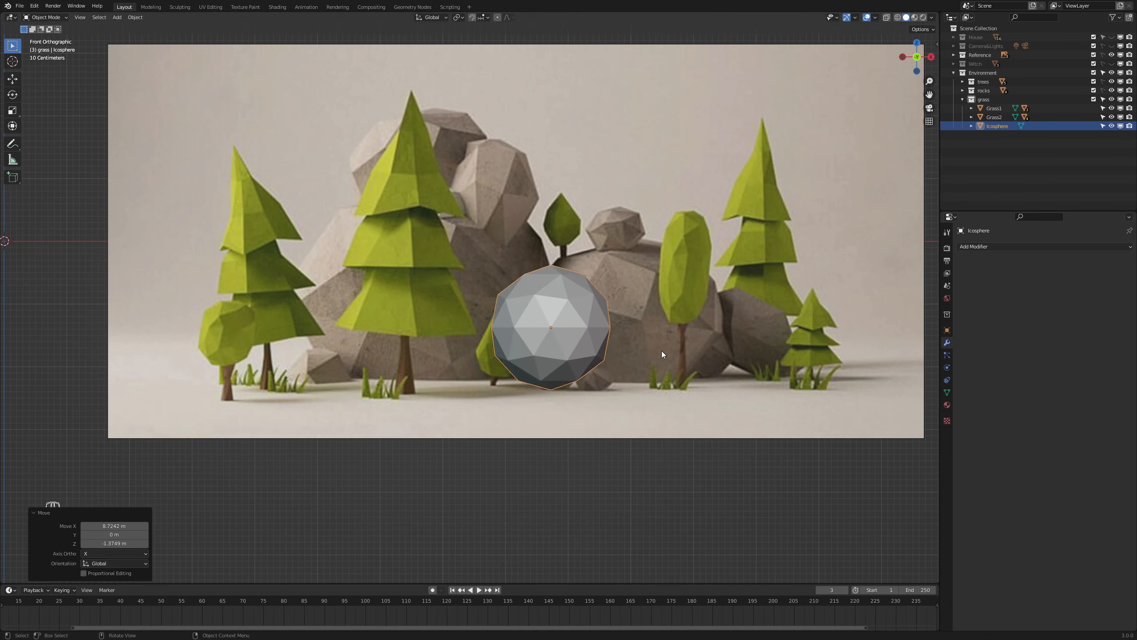
- Flatten the ico sphere's underside by raising its bottom vertex about 0.30 m along Z with smooth proportional editing, size 1.611
key(Tab)
click(551, 391)
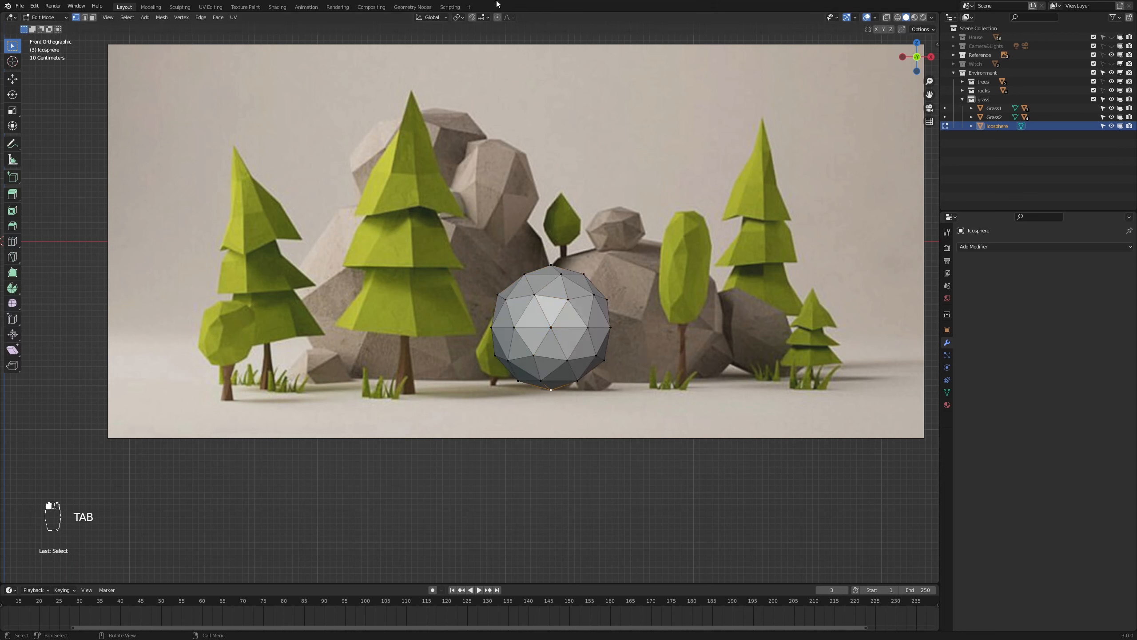
key(g)
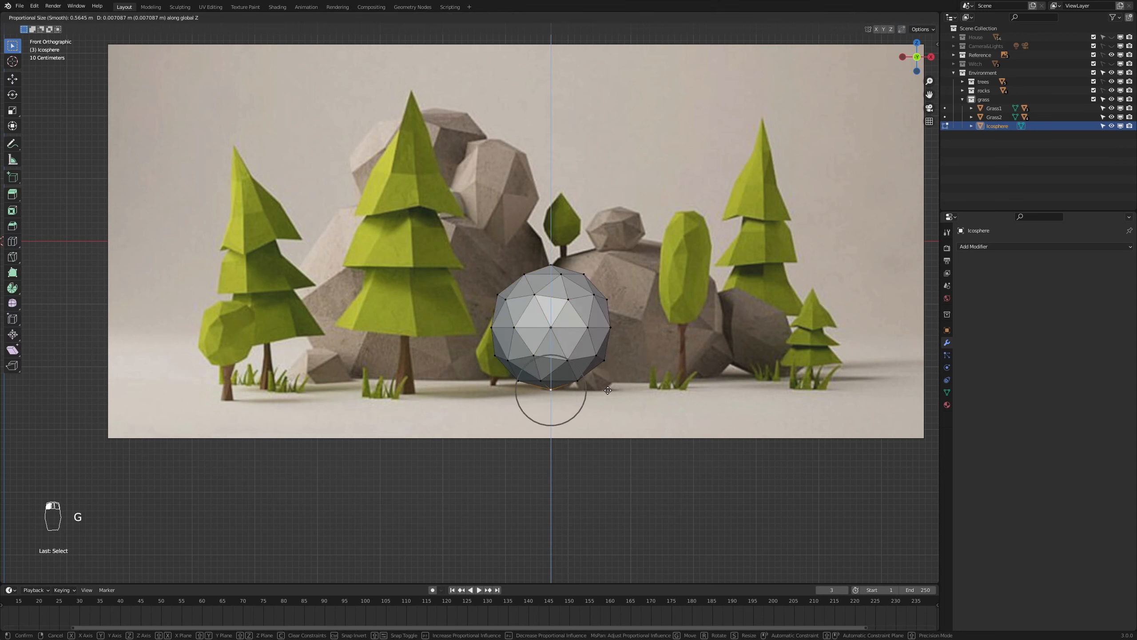
key(z)
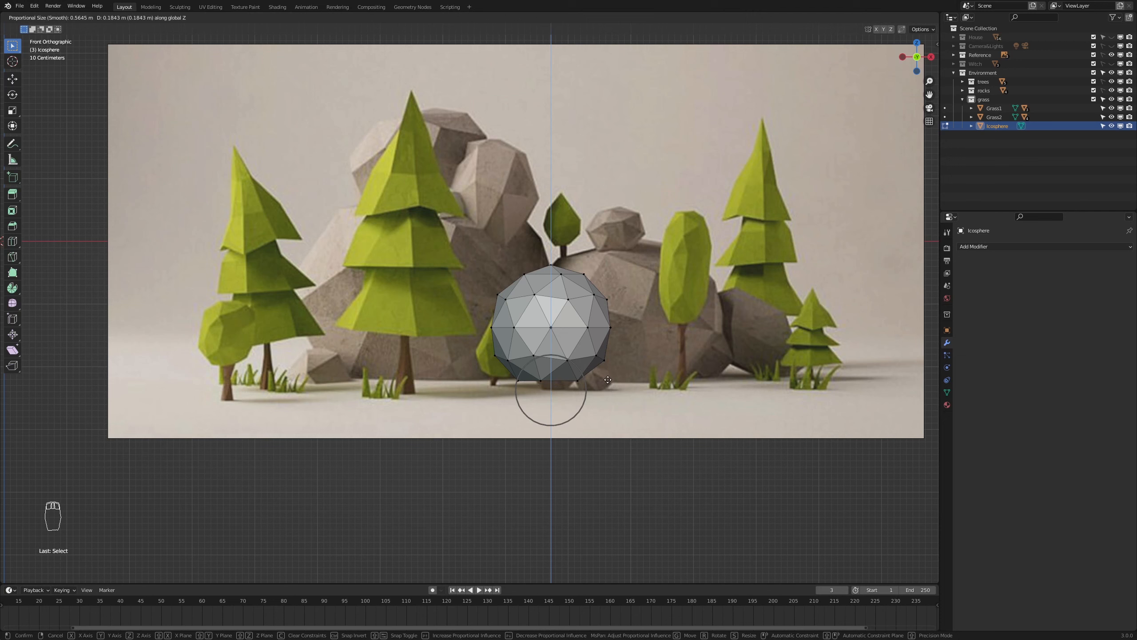
scroll(606, 376, down, 5)
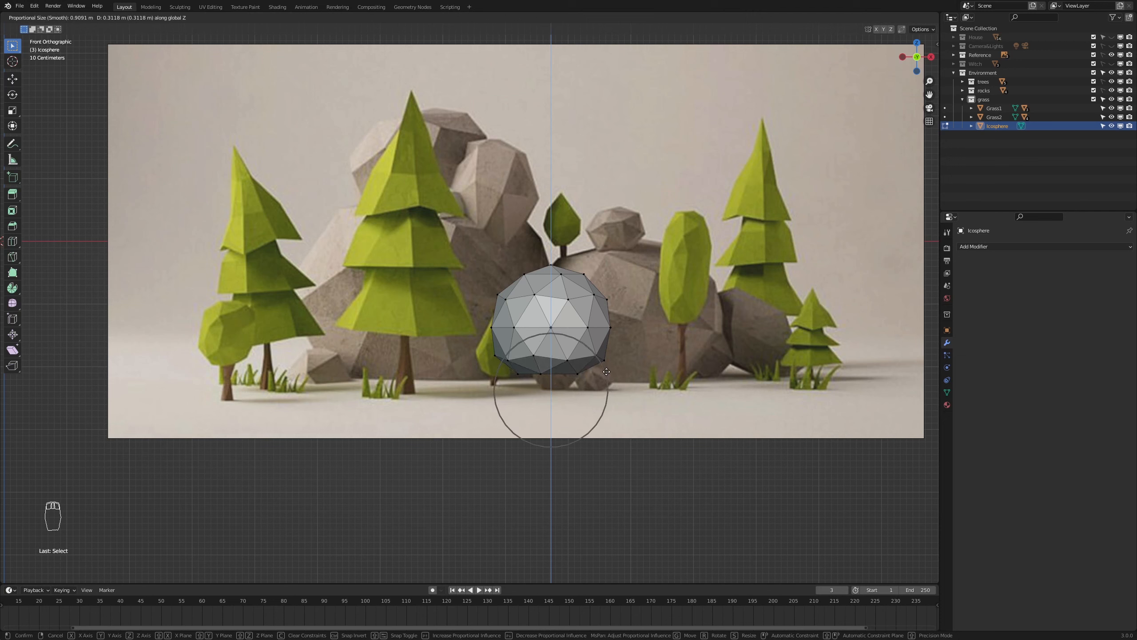
scroll(606, 371, down, 6)
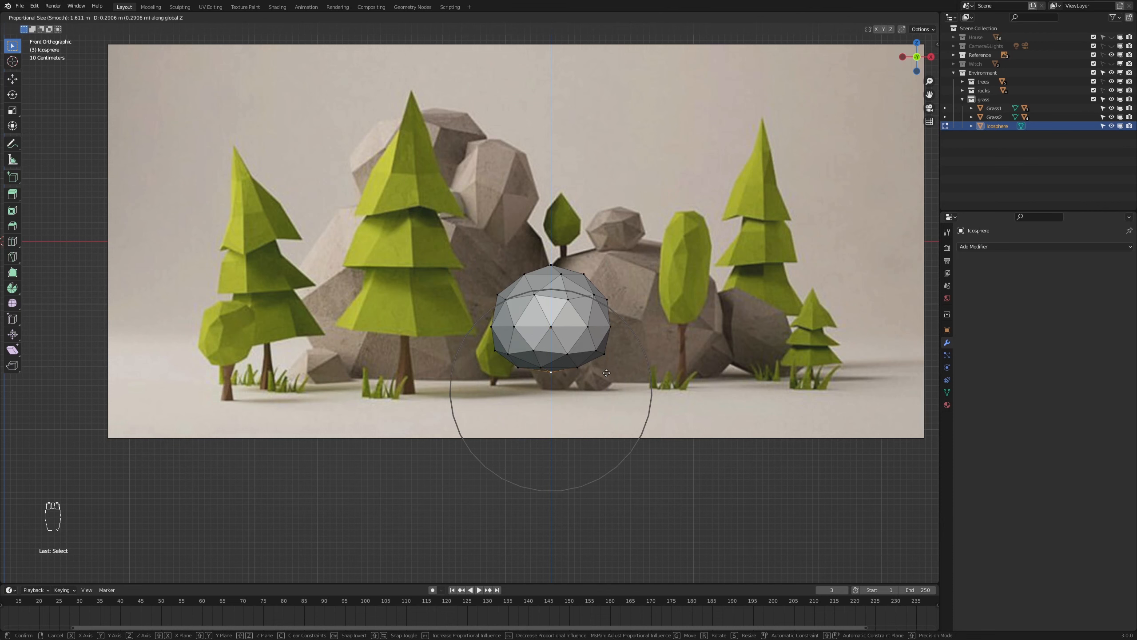
click(605, 371)
scroll(587, 239, up, 3)
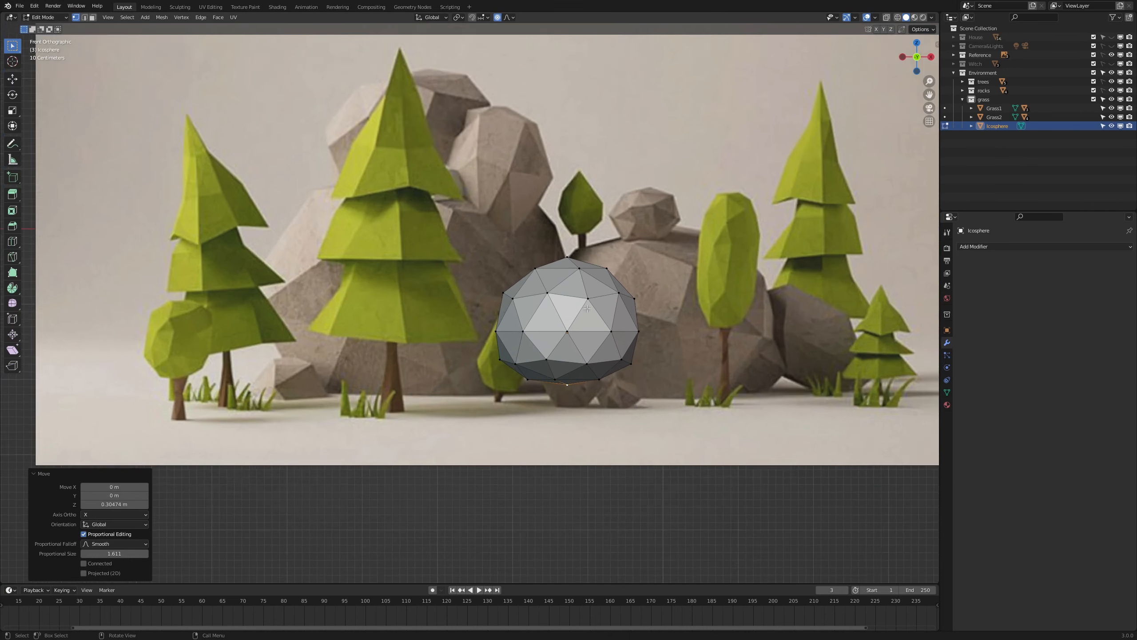
- Lower the ico sphere's top vertex about 0.14 m along Z with proportional editing and return to Object Mode
click(589, 250)
key(g)
key(z)
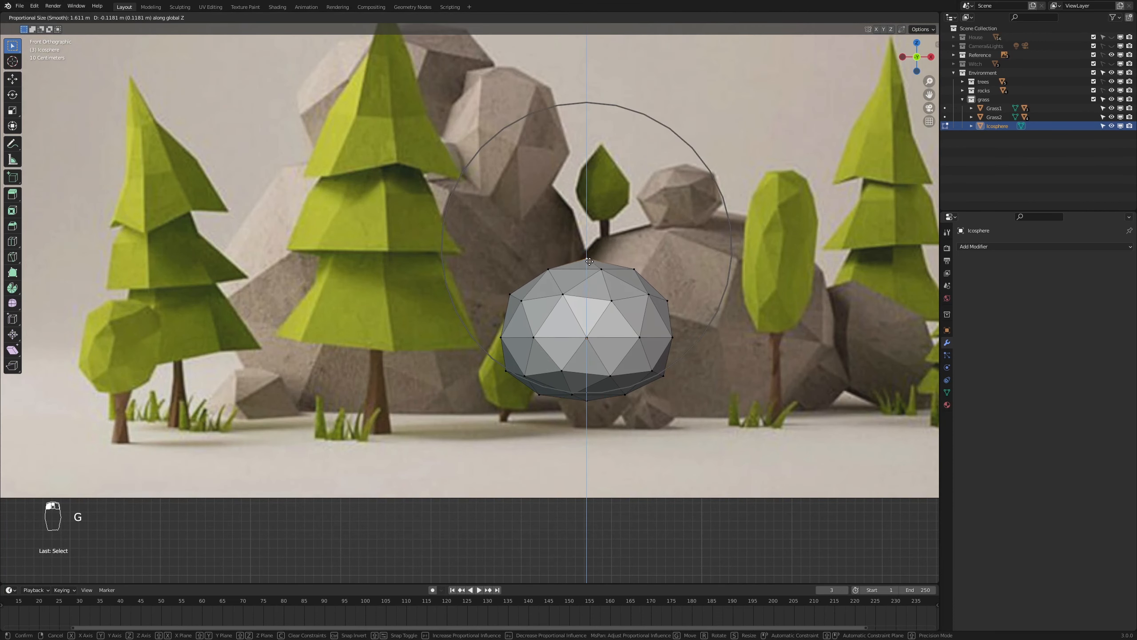
click(590, 262)
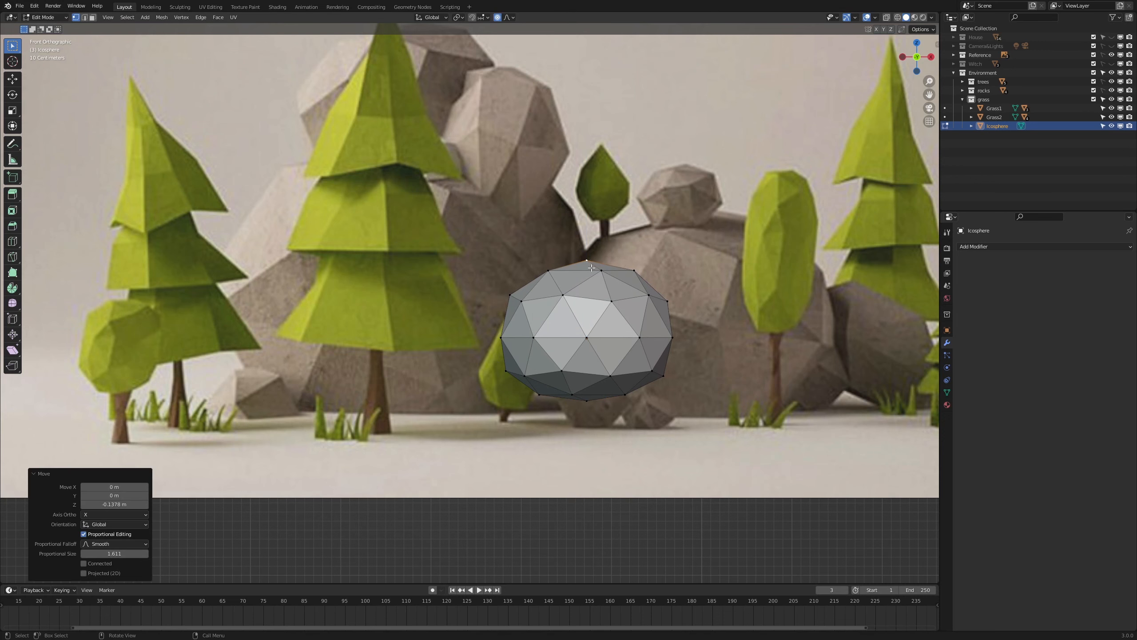
key(Tab)
scroll(622, 327, down, 5)
scroll(622, 332, up, 1)
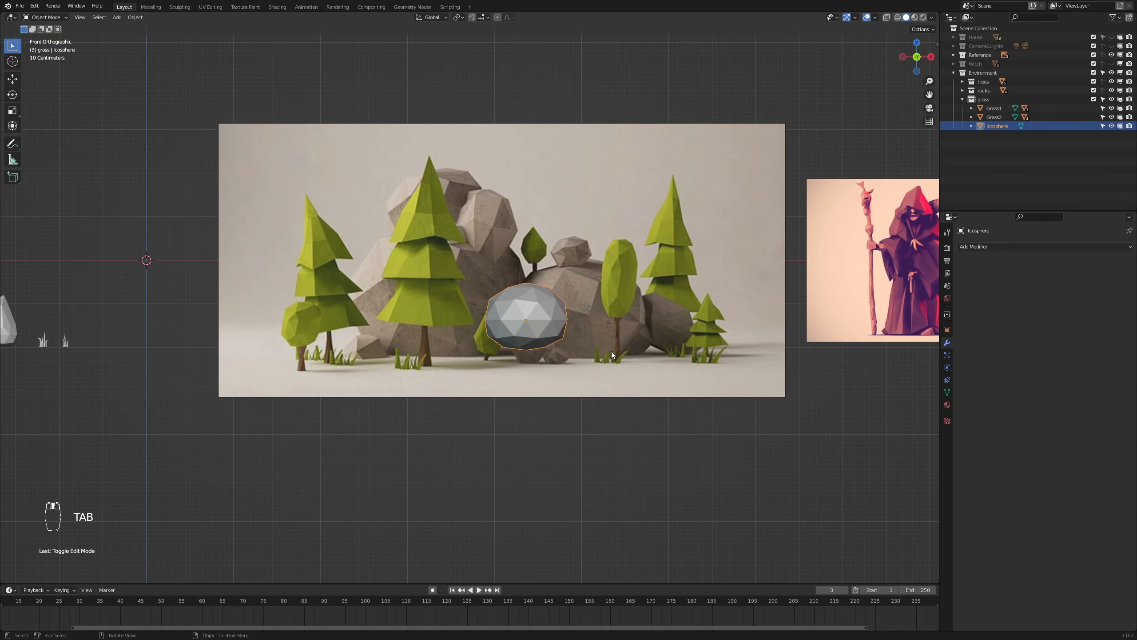
- Scale the ico sphere to about 0.96 along X, and uniformly to about 0.64
scroll(643, 363, up, 2)
key(s)
key(x)
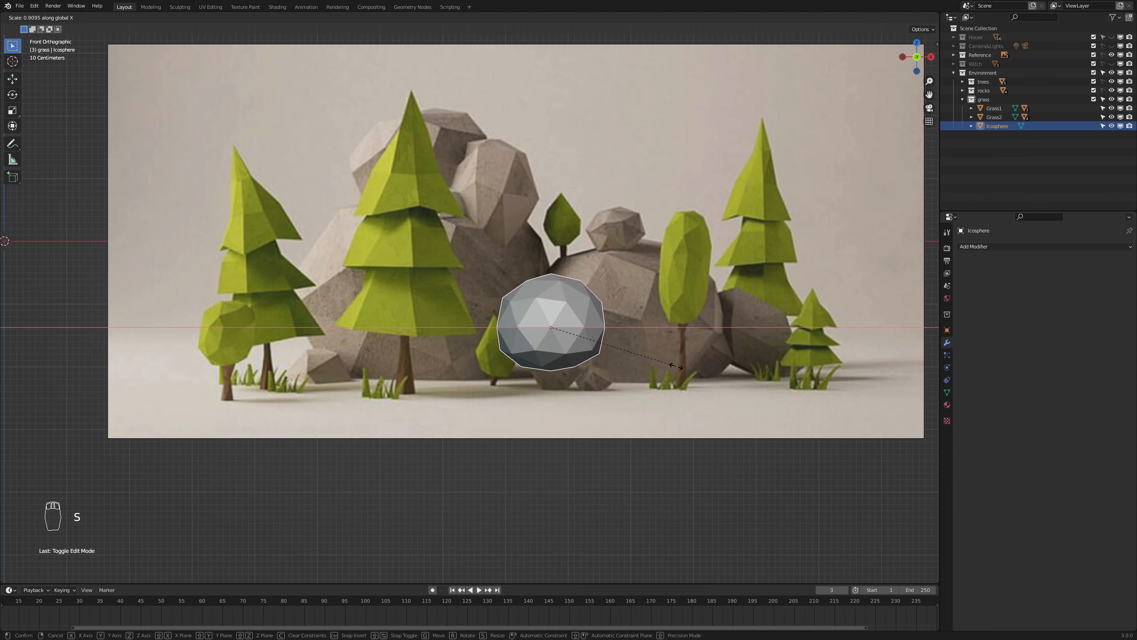
click(683, 367)
scroll(684, 367, down, 3)
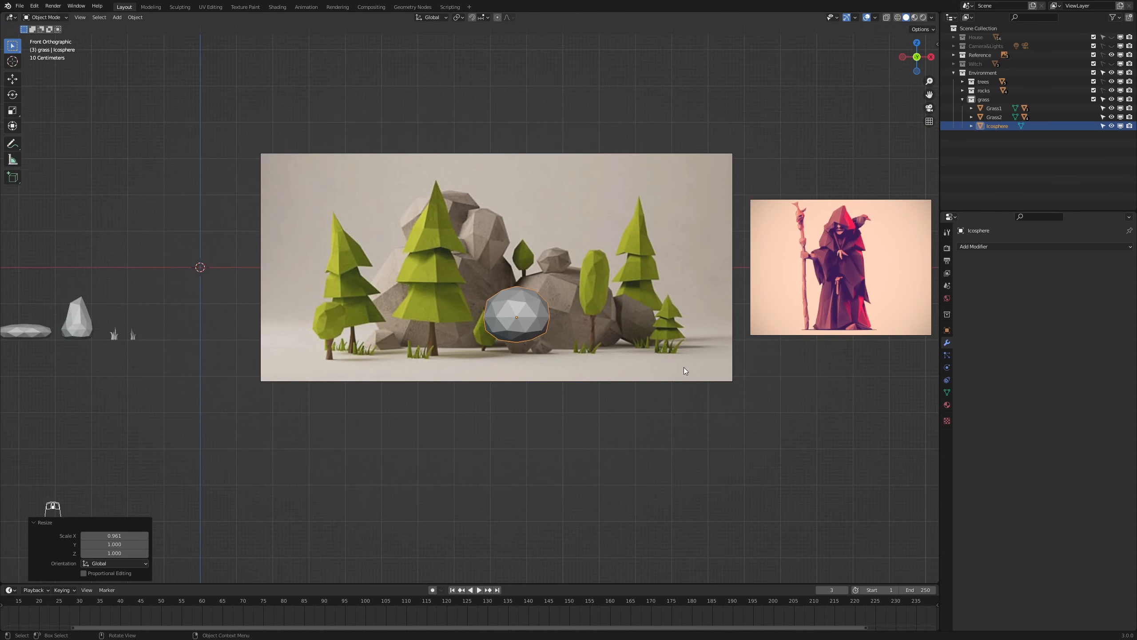
key(s)
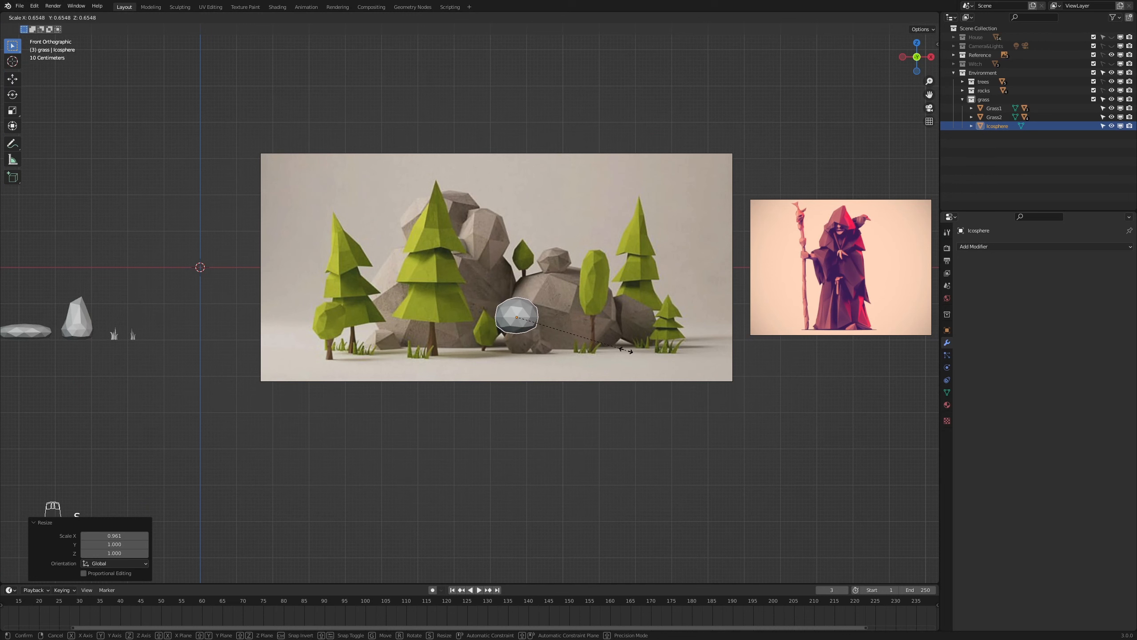
click(629, 354)
- Move the ico sphere about -9.49 m in X and -0.23 m in Z to the asset row beside the grass clumps
key(g)
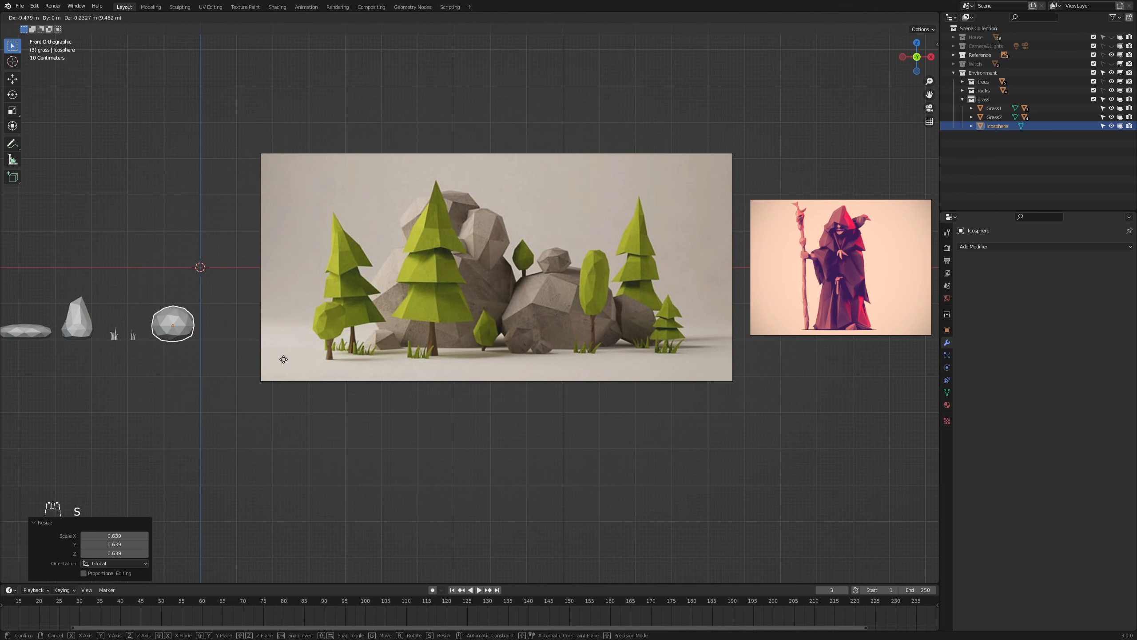
click(283, 359)
scroll(131, 382, up, 2)
shift+middle_drag(130, 382, 633, 381)
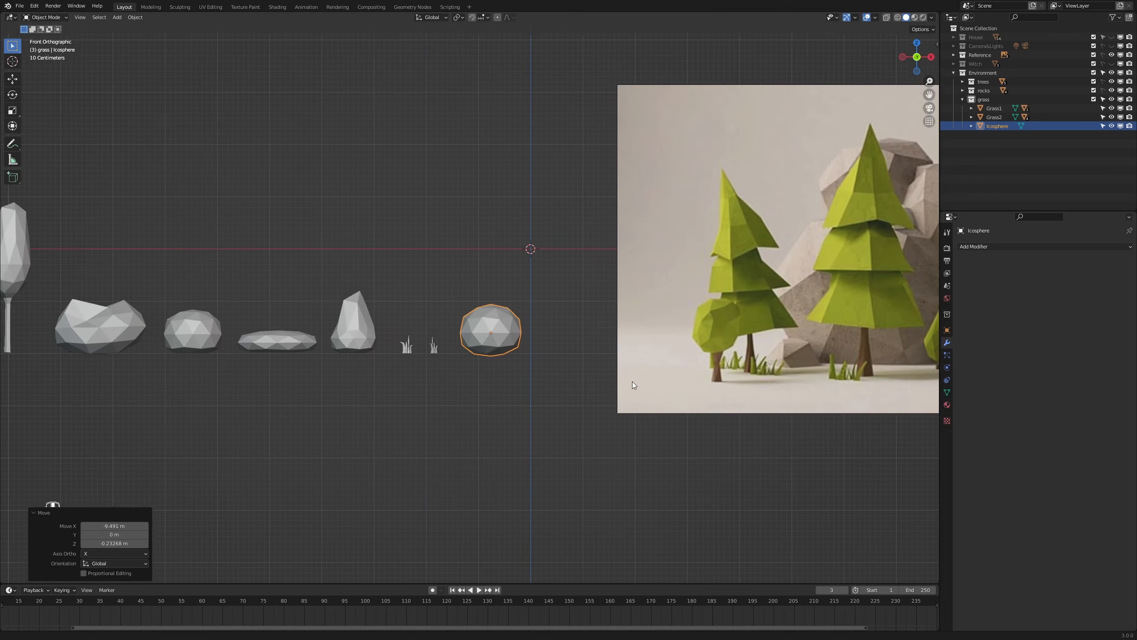
- Raise the ico sphere's bottom vertex about 0.13 m along Z using proportional editing with size 0.683
scroll(598, 368, up, 3)
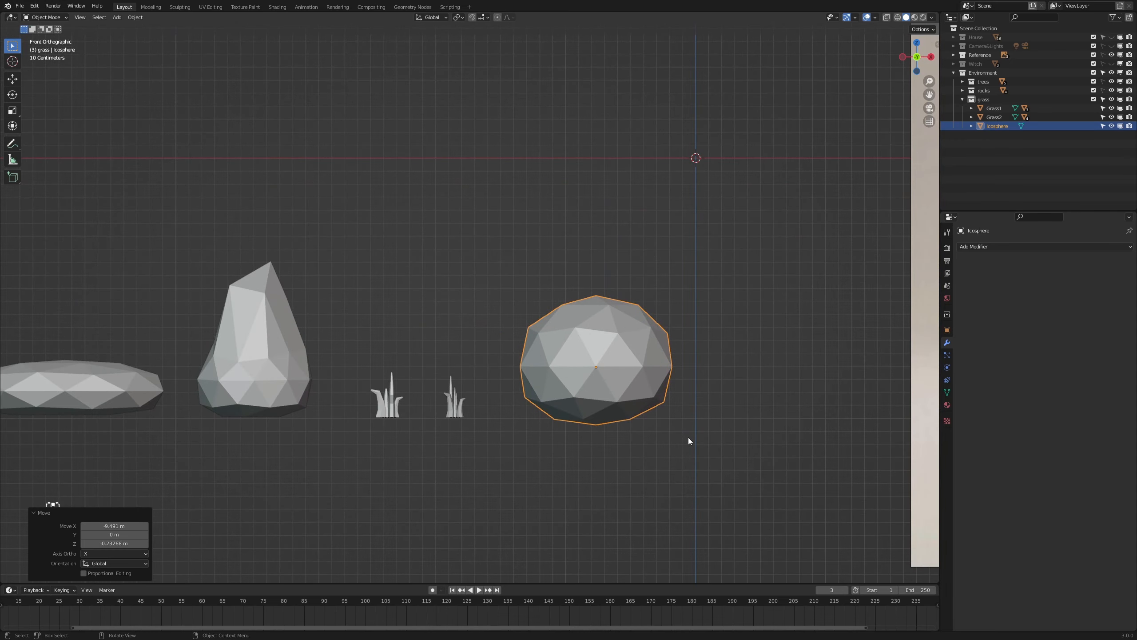
key(Tab)
click(596, 425)
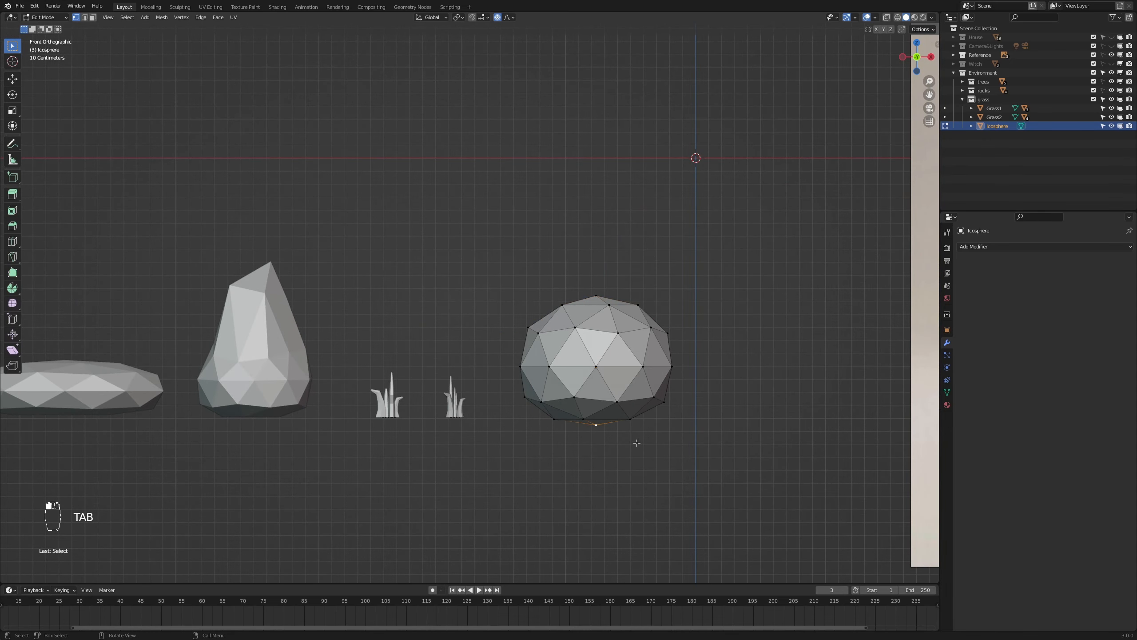
key(g)
key(z)
scroll(637, 441, up, 4)
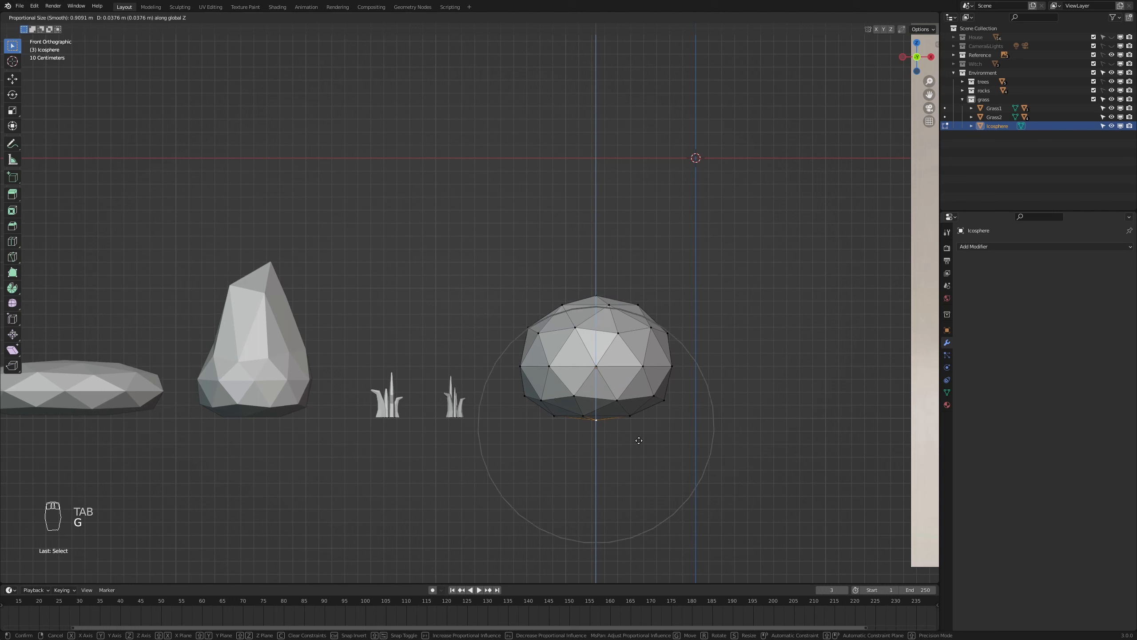
scroll(639, 440, up, 3)
click(629, 427)
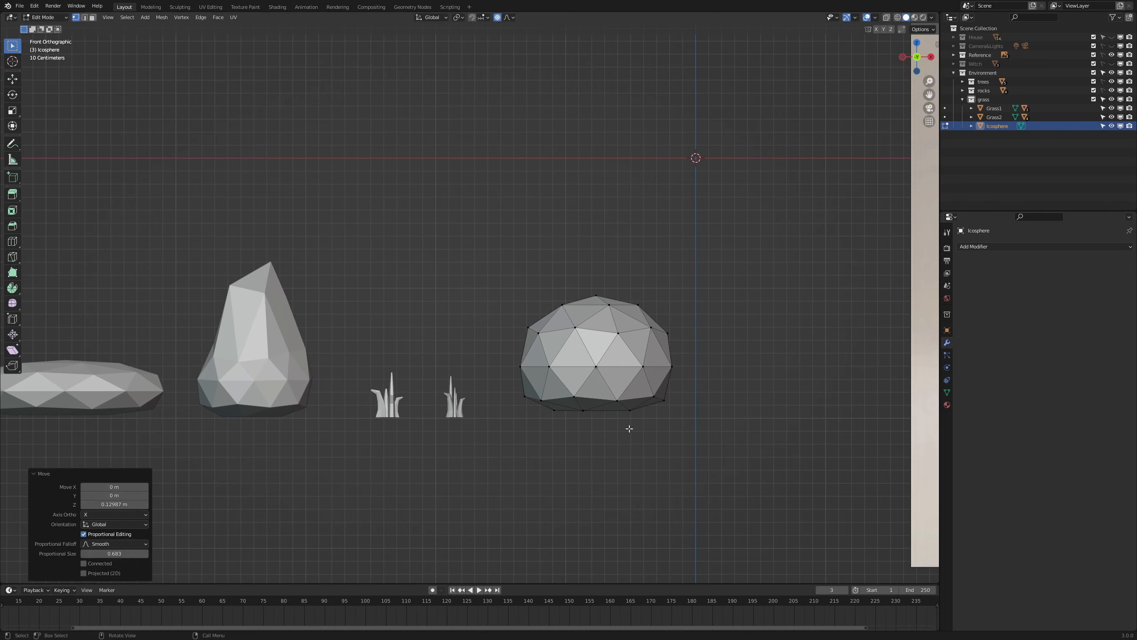
key(g)
key(z)
key(Escape)
- Turn off proportional editing, return to Object Mode, and move the ico sphere about -0.05 m in Z and -0.21 m in X
key(o)
key(Tab)
key(g)
key(z)
click(624, 436)
key(g)
key(x)
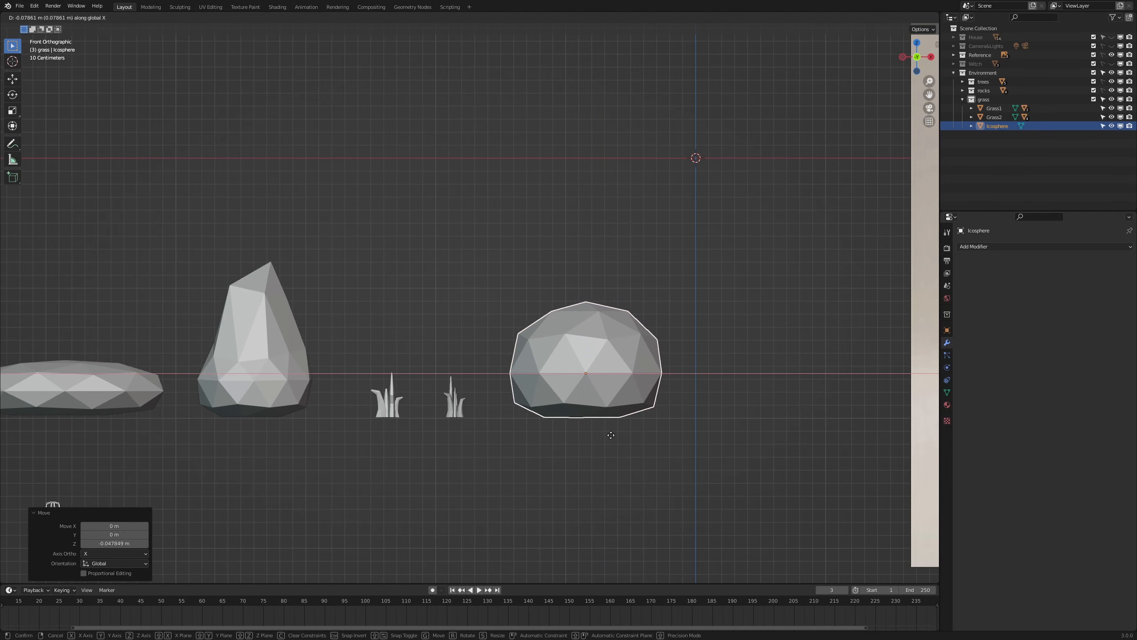
click(606, 435)
scroll(610, 432, down, 1)
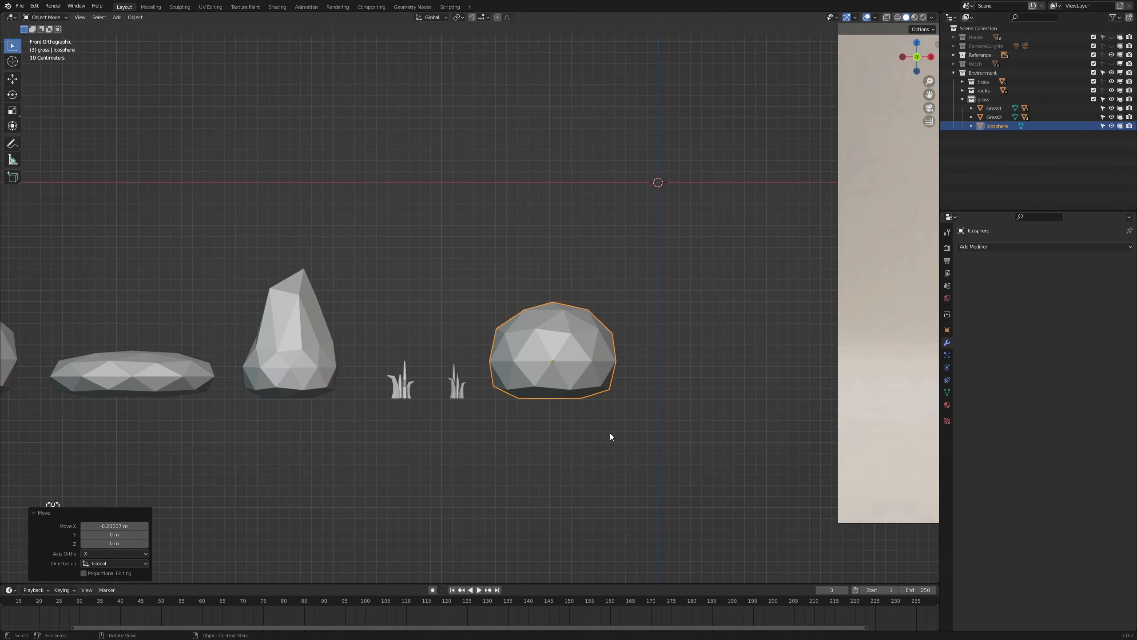
- Raise the ico sphere's entire mesh about 0.34 m along Z in Edit Mode, leaving its origin in place
scroll(610, 433, down, 2)
key(Tab)
key(a)
key(a)
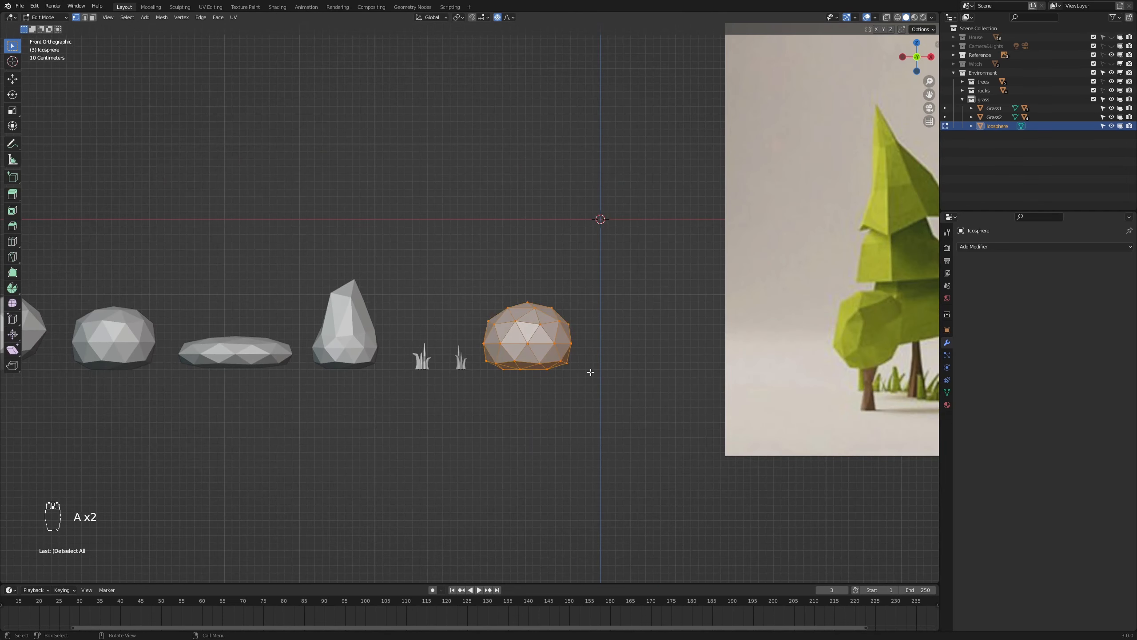
key(g)
key(z)
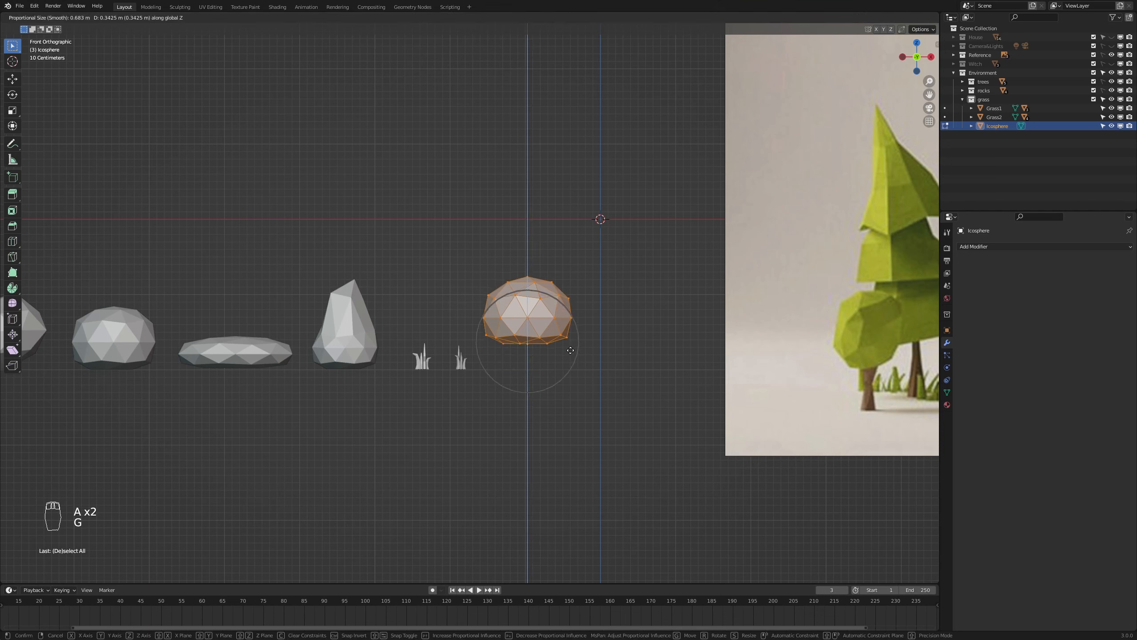
click(569, 350)
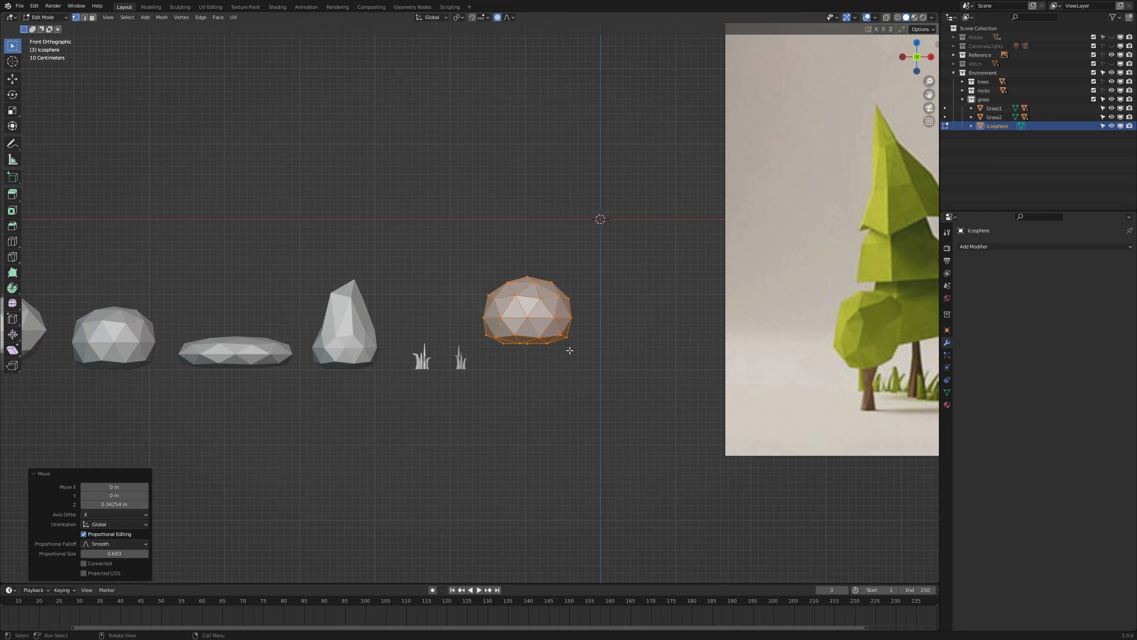
- Return to Object Mode and lower the ico sphere about 0.32 m along Z onto the asset row's base line
key(Tab)
key(g)
key(z)
click(573, 375)
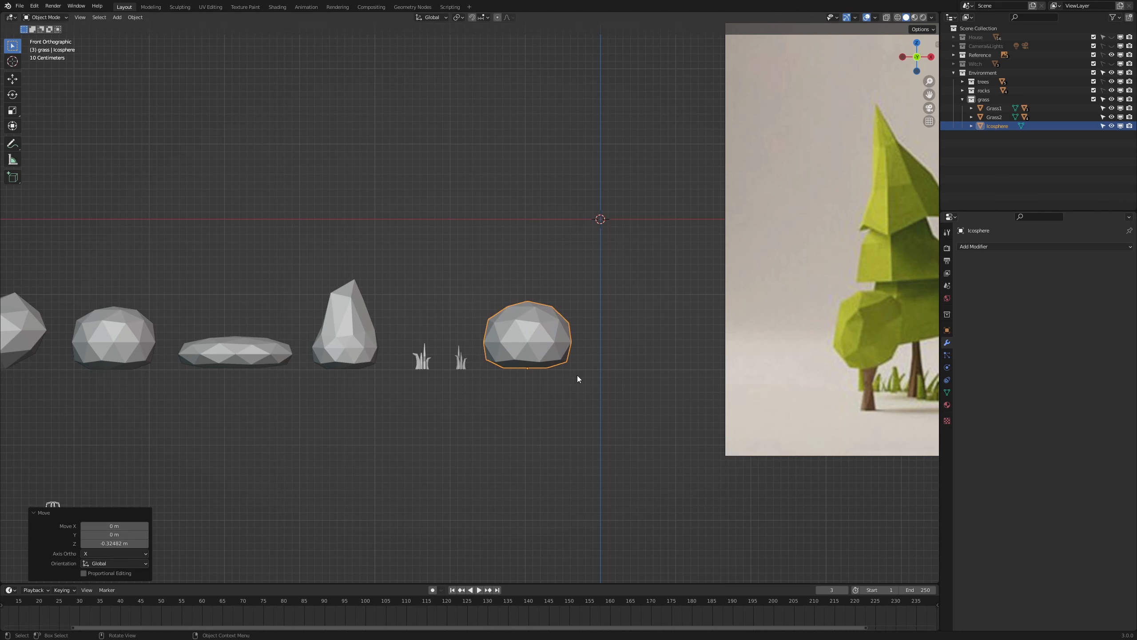
- Rename the Icosphere object as bush
click(993, 128)
double_click(994, 128)
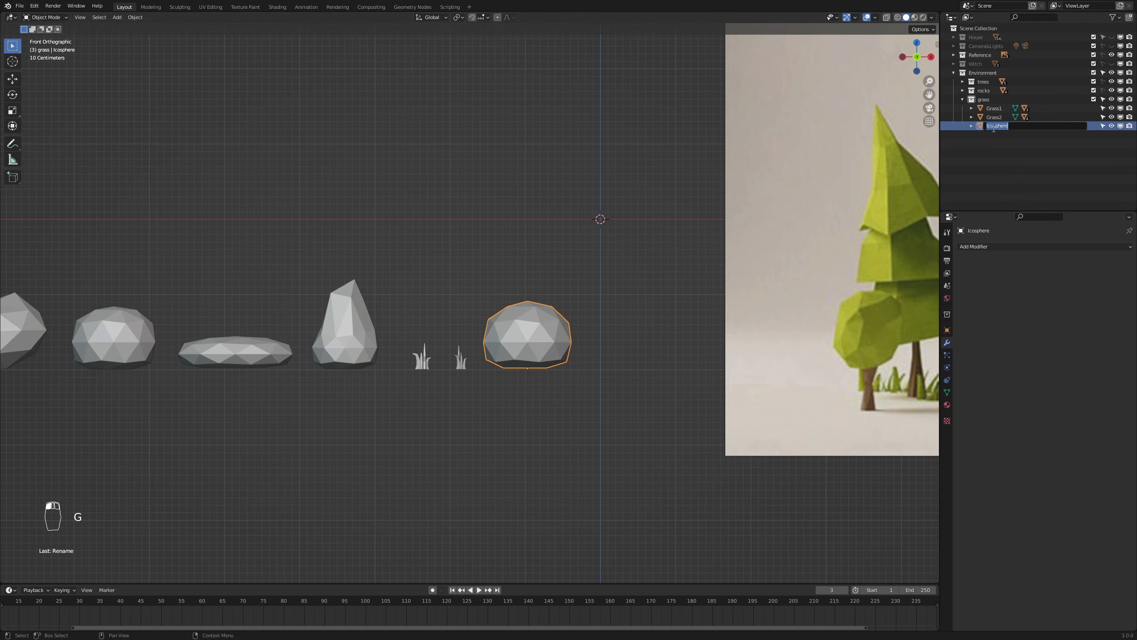
key(Return)
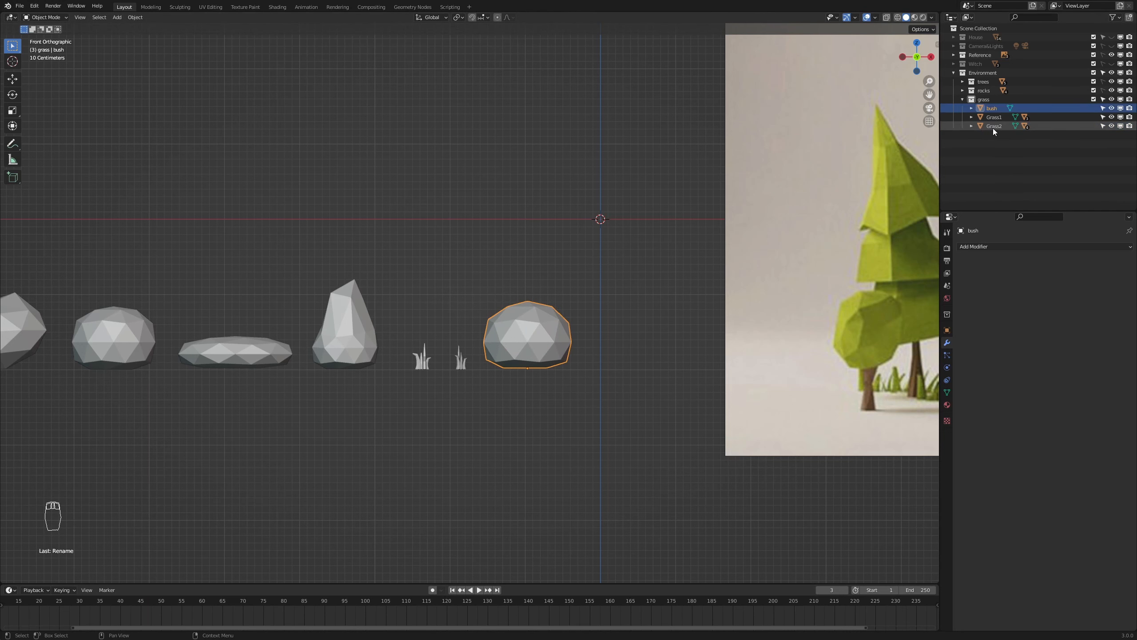
- Add a new ico sphere mesh with 2 subdivisions and a 1 m radius
scroll(801, 269, down, 3)
shift+middle_drag(725, 377, 397, 384)
scroll(552, 410, up, 1)
key(shift+a)
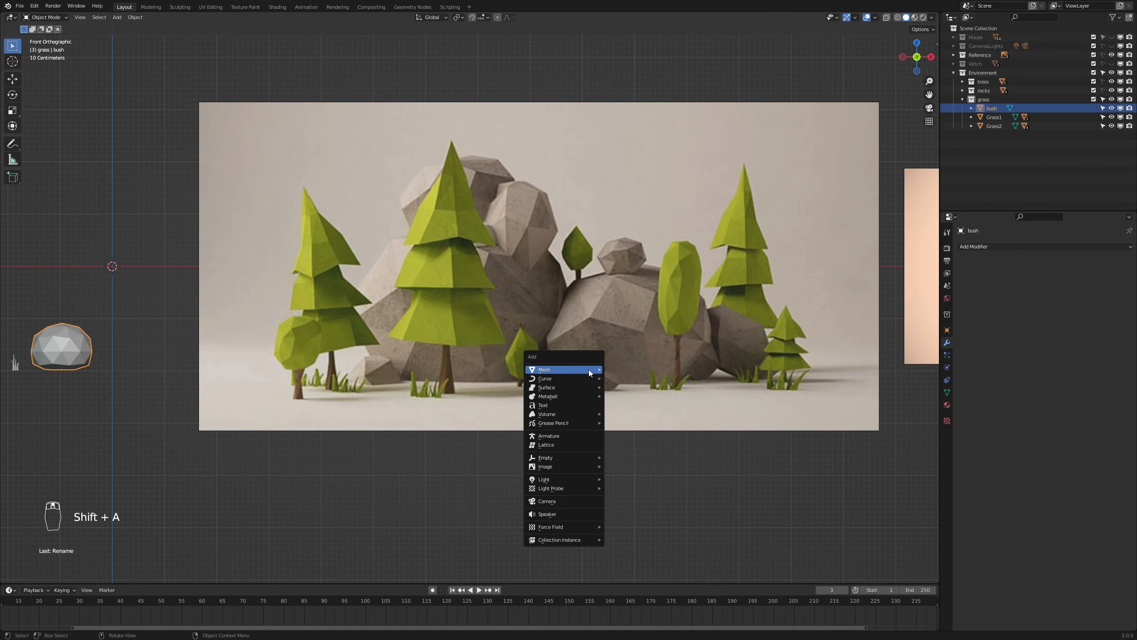
mouse_move(589, 370)
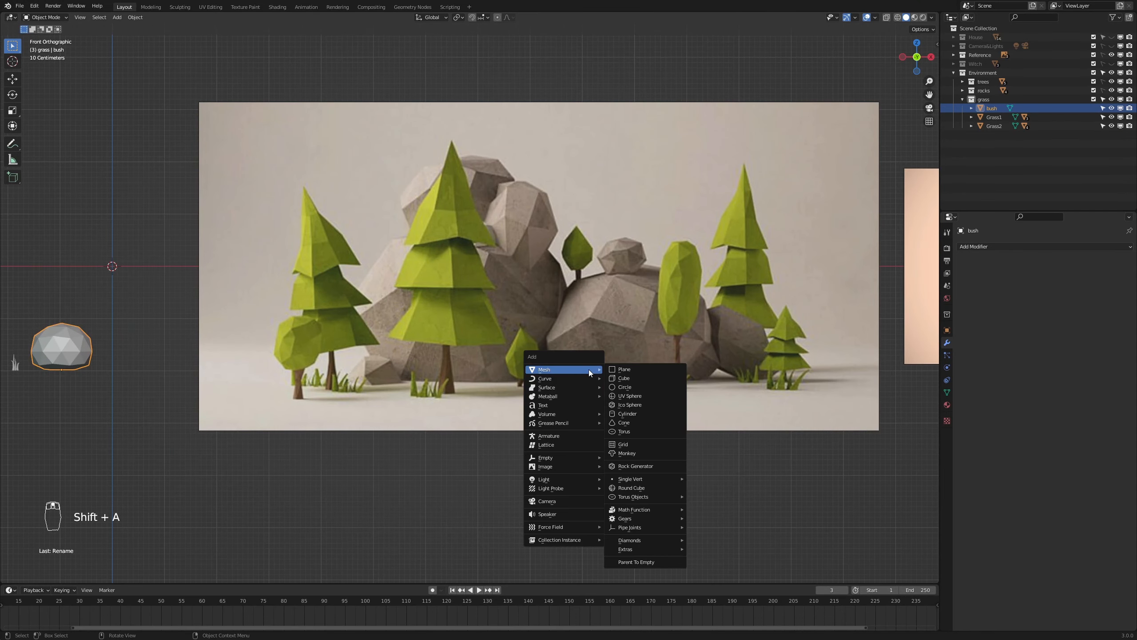
click(645, 404)
- Move the new ico sphere about 8.64 m along X over the reference image and scale it to about 0.42
key(g)
key(x)
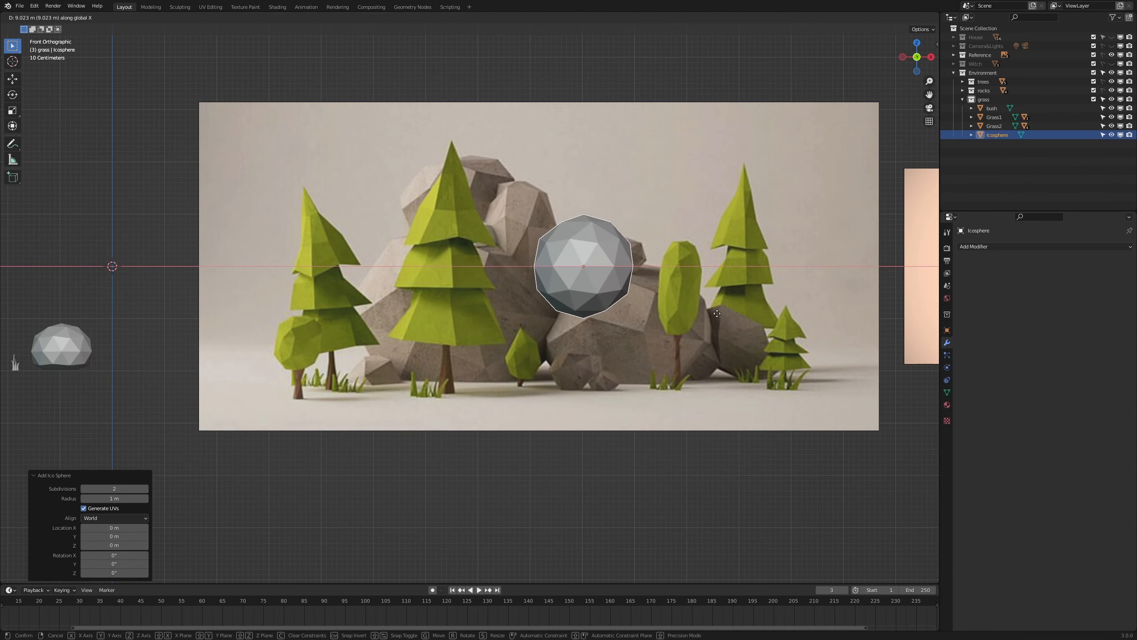
click(709, 321)
scroll(709, 322, up, 1)
scroll(712, 324, up, 1)
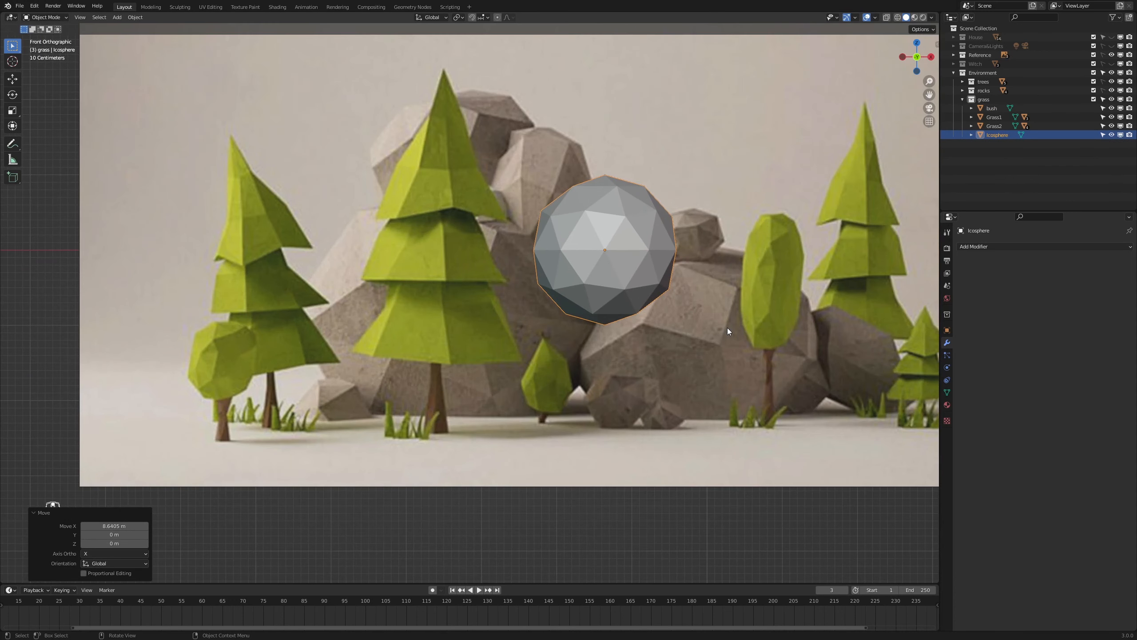
scroll(727, 331, down, 1)
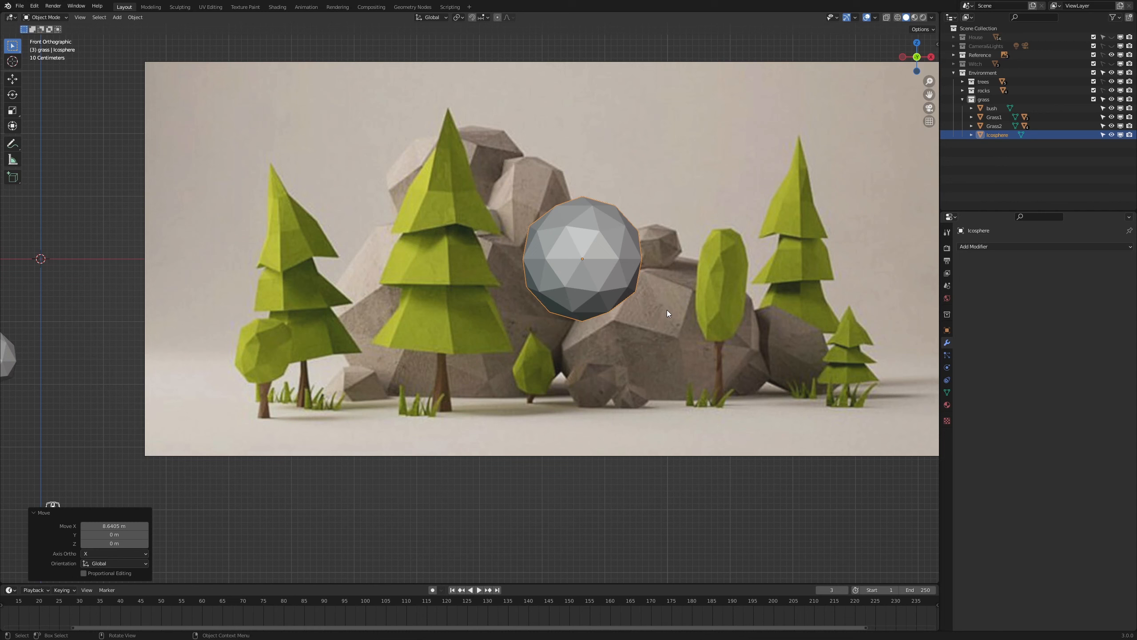
key(s)
click(636, 307)
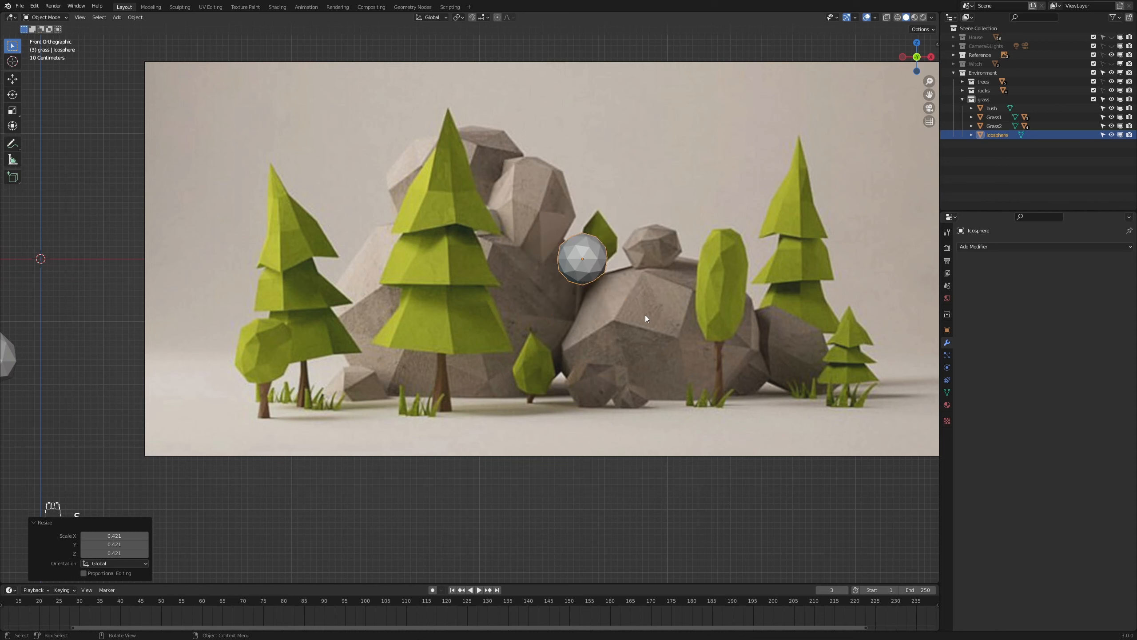
- Duplicate the small ico sphere about 0.36 m in X and 0.45 m in Z, and scale the copy to about 0.74
key(shift+d)
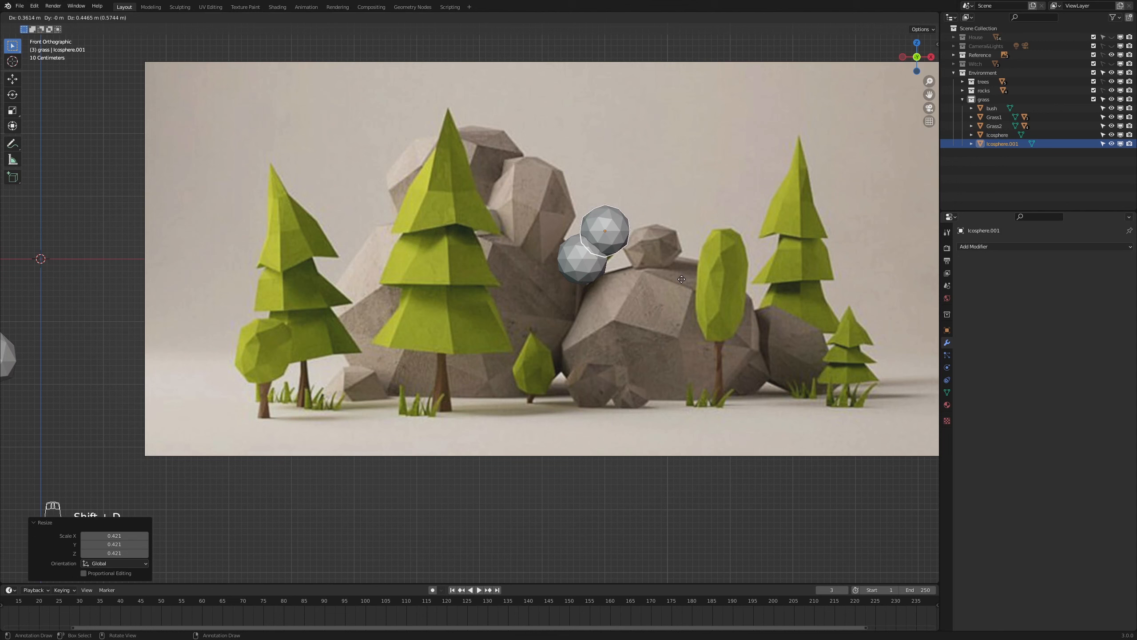
click(682, 279)
key(s)
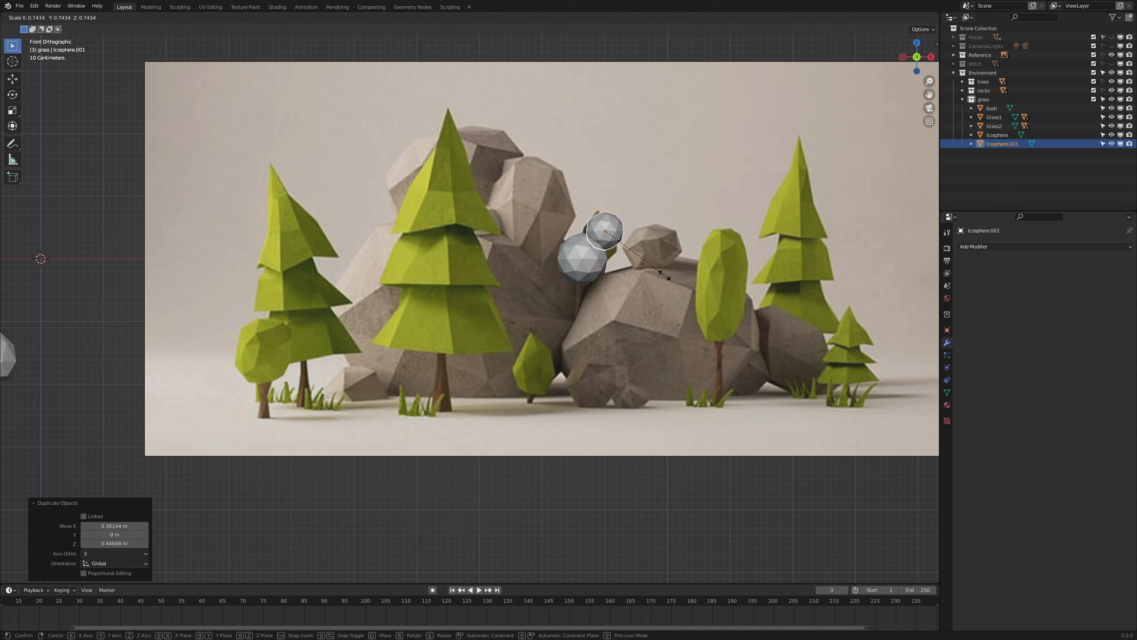
click(665, 276)
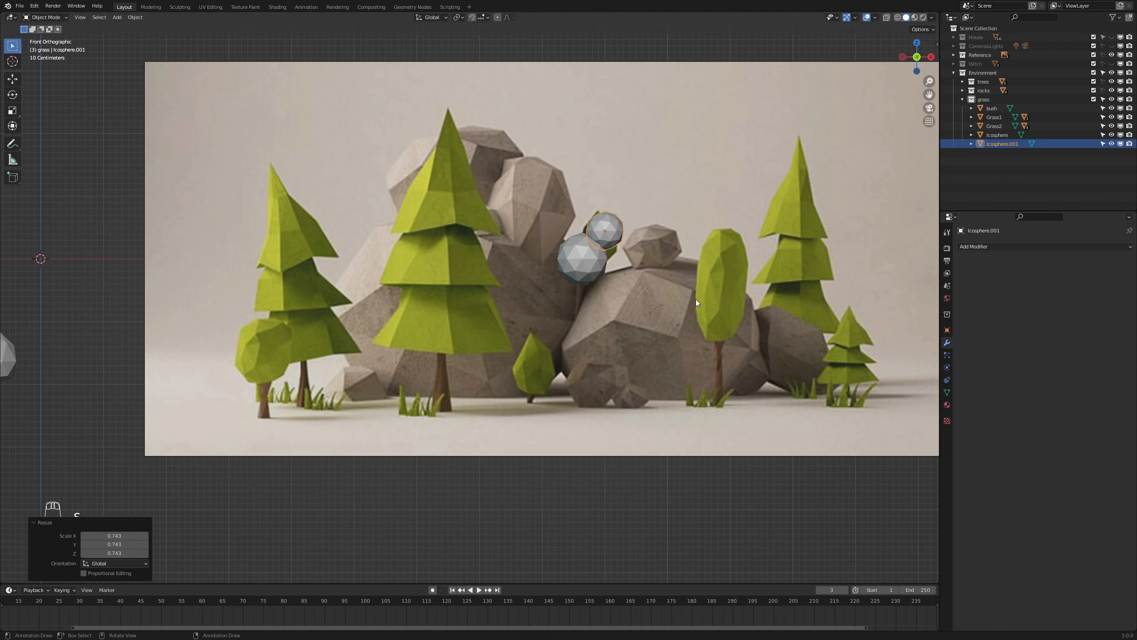
- Duplicate the upper sphere about -0.75 m in X and -0.33 m in Z, and scale the copy to about 0.73
key(shift+d)
click(654, 323)
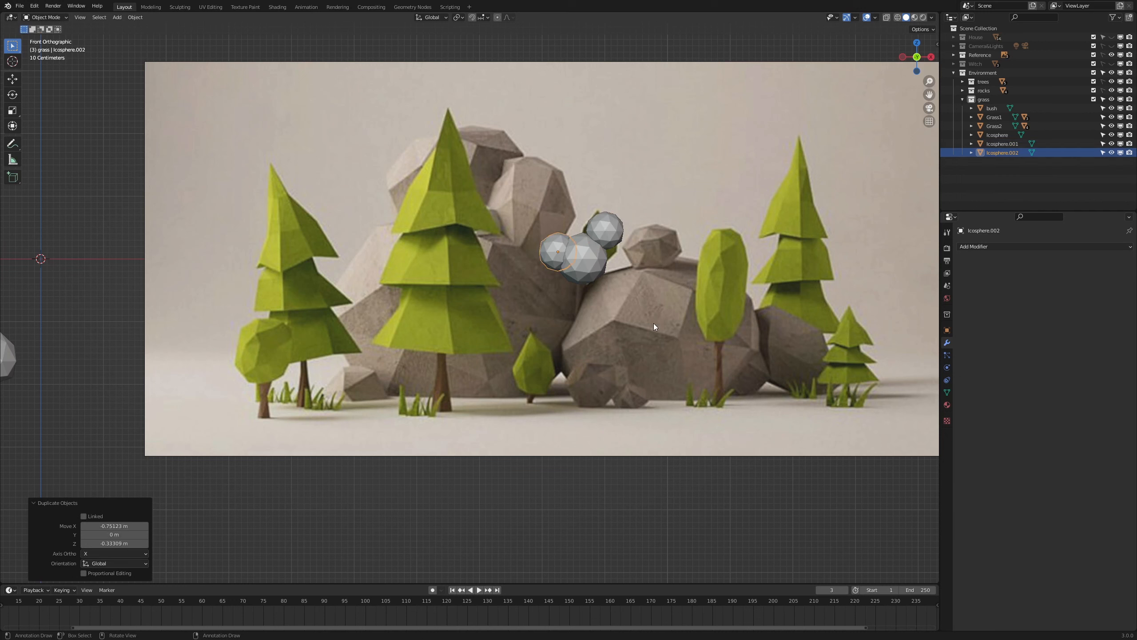
key(s)
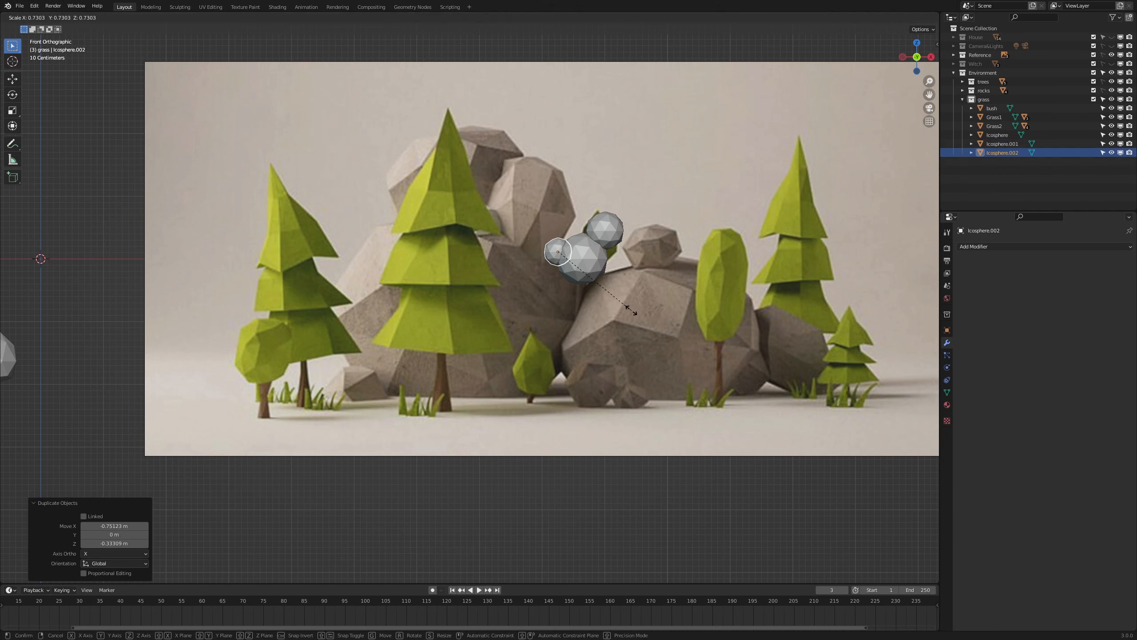
click(631, 309)
- Duplicate the largest sphere of the cluster about 0.45 m along X and scale the copy to about 0.85
click(592, 263)
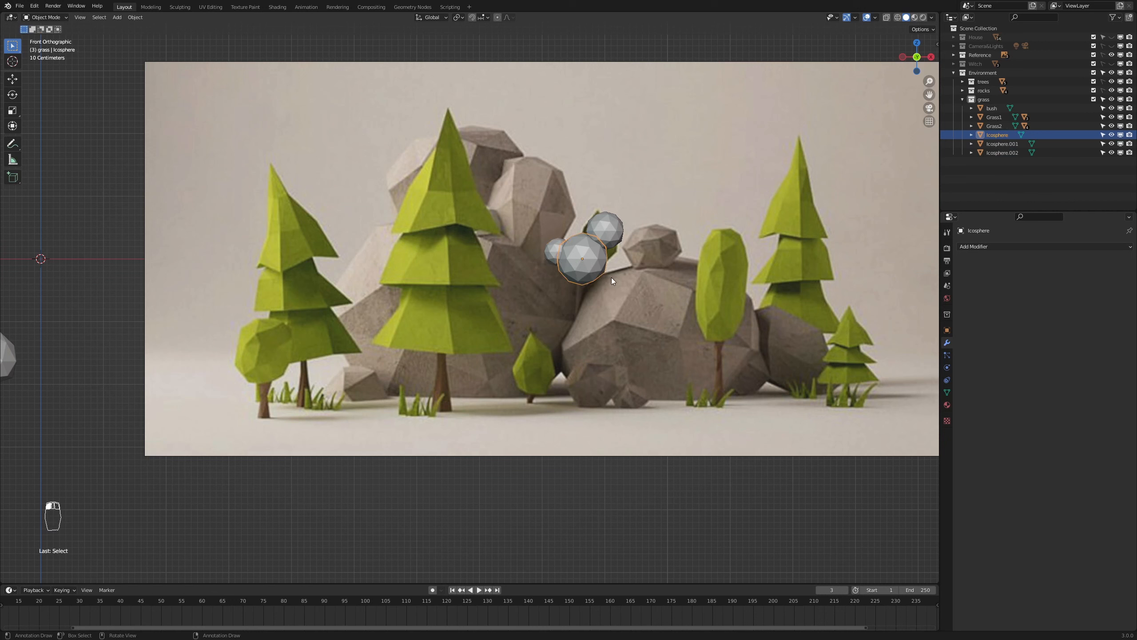
key(shift+d)
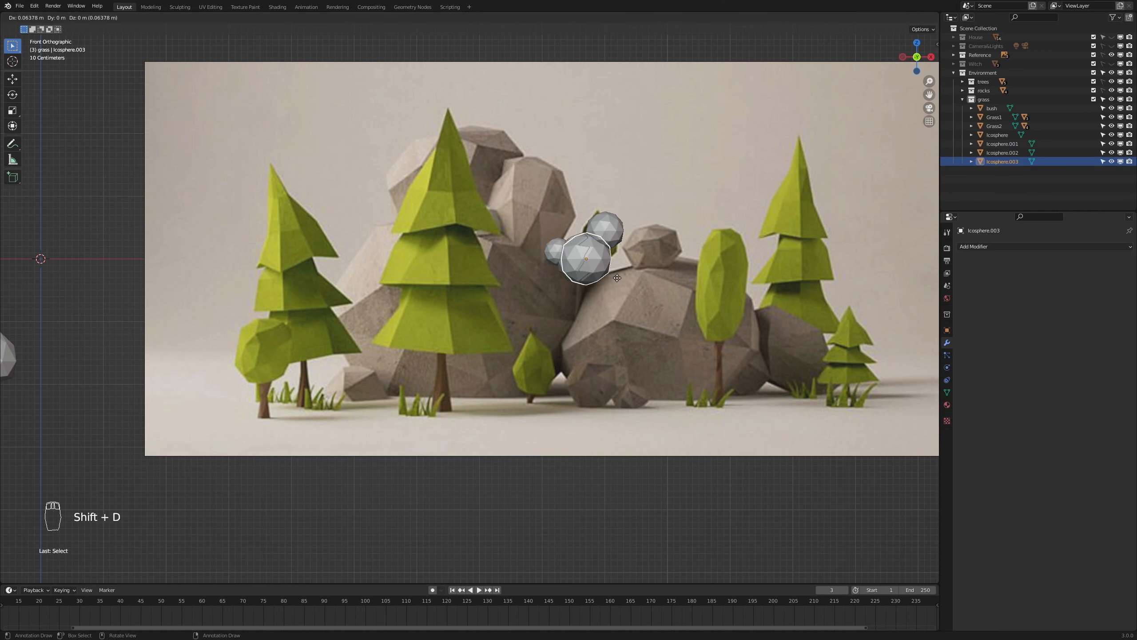
key(x)
click(644, 279)
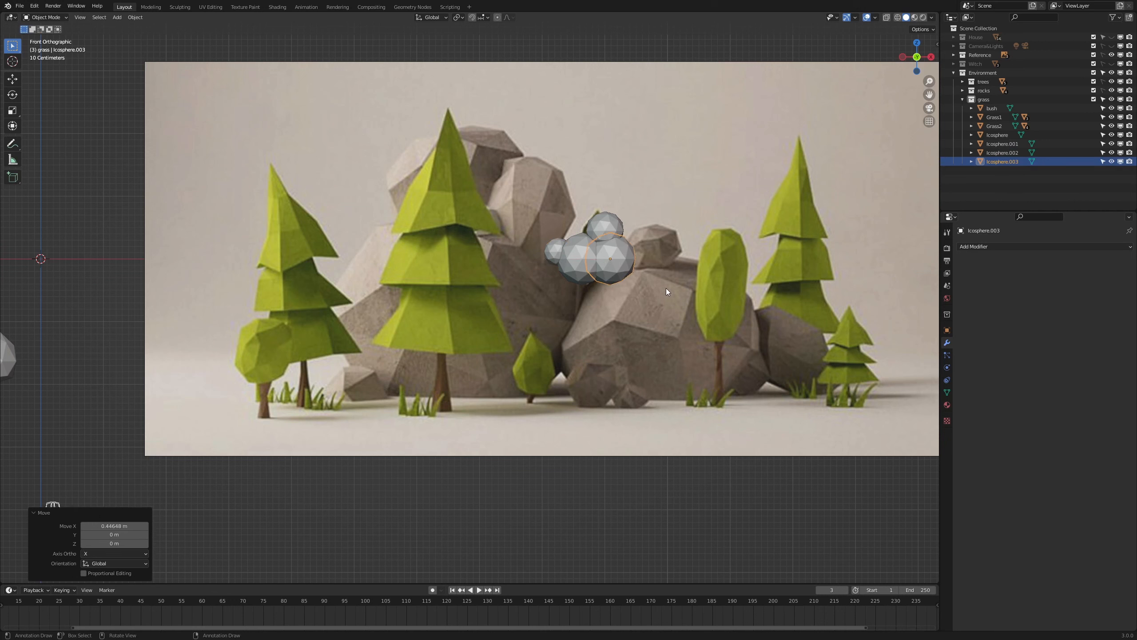
key(s)
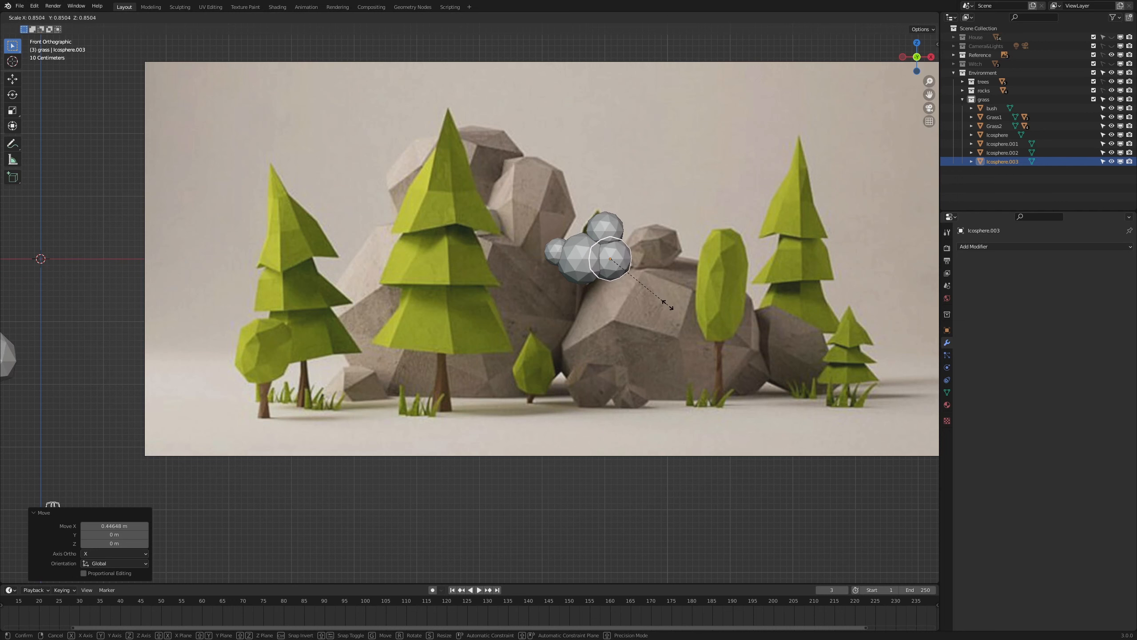
click(668, 306)
- Select all four clustered ico spheres and move them about -2.91 m along Y, in front of the reference image
scroll(635, 280, up, 1)
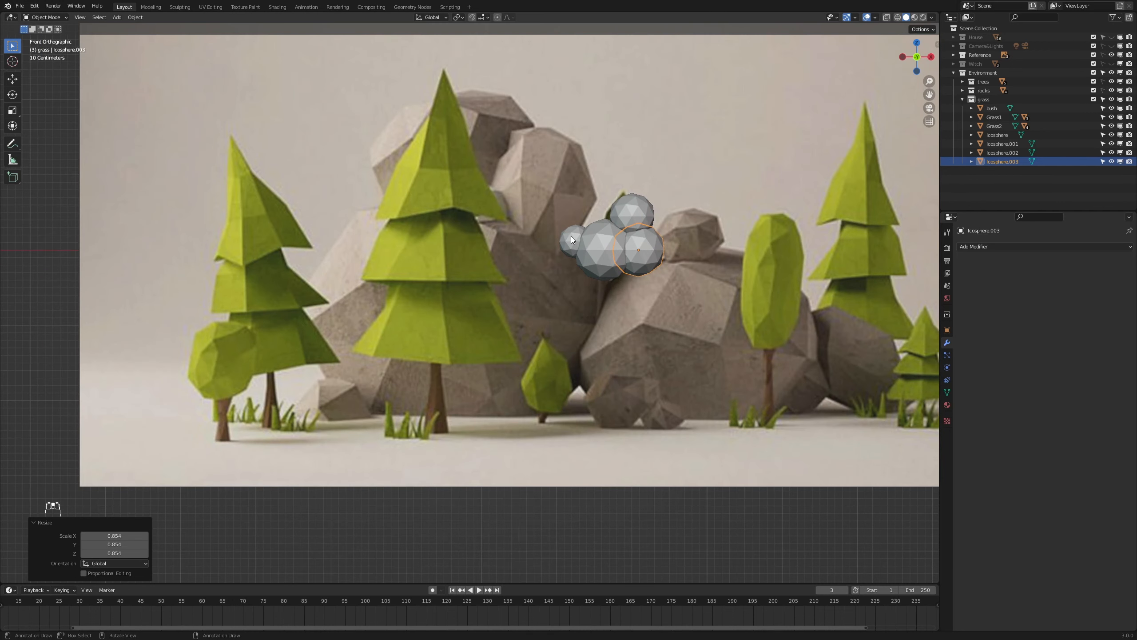
scroll(584, 261, down, 2)
scroll(627, 309, down, 2)
middle_drag(613, 322, 612, 357)
drag(671, 230, 594, 299)
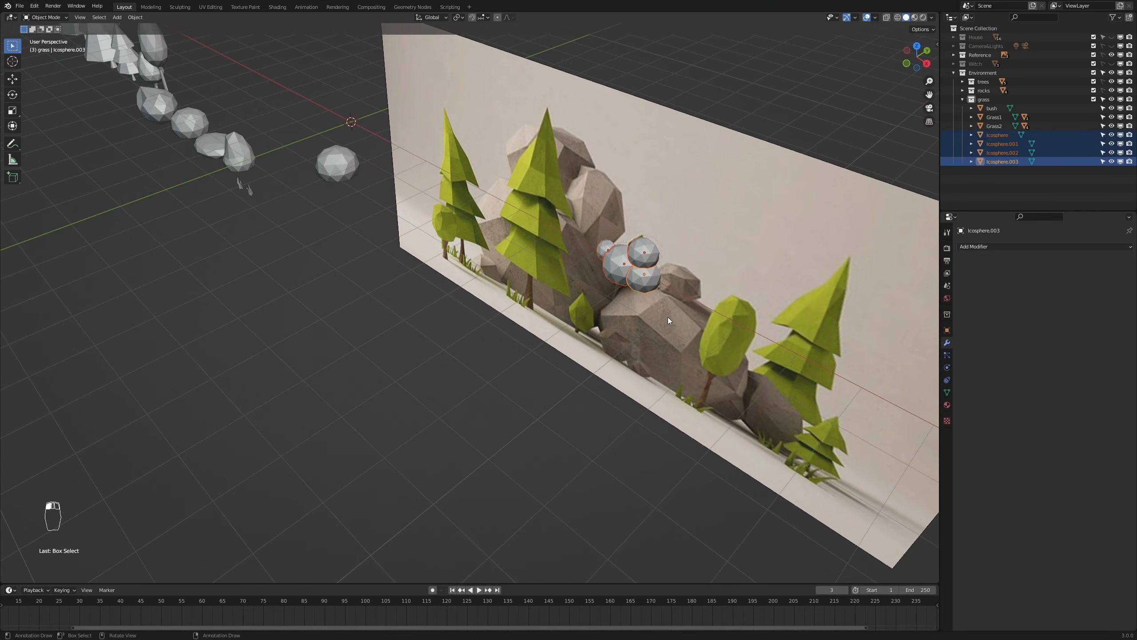
key(g)
key(y)
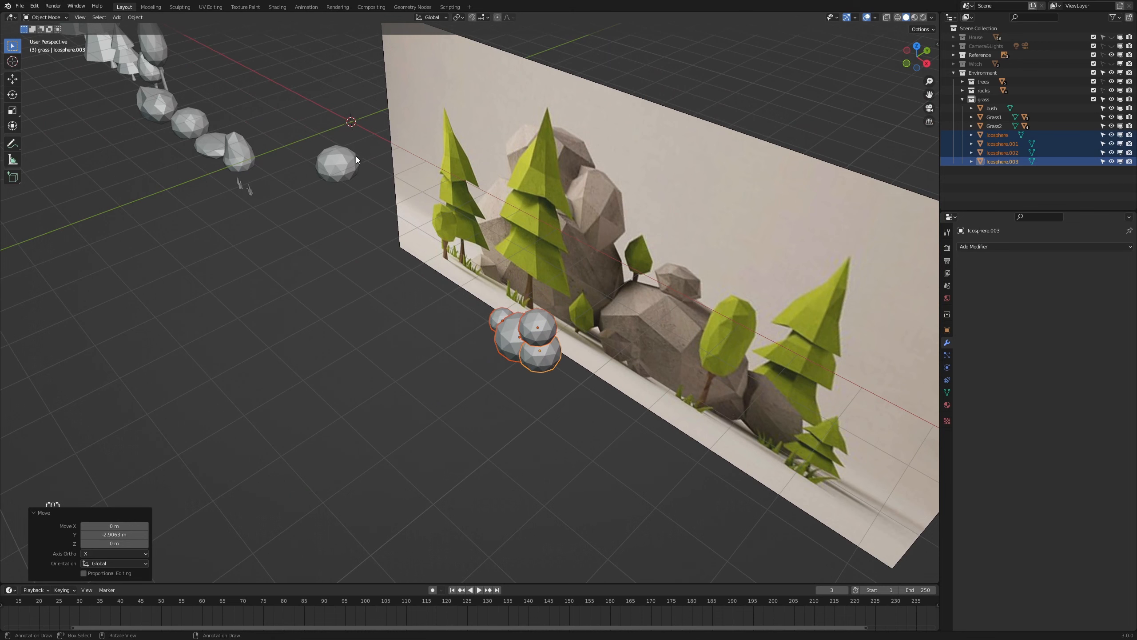
- Switch to the top view of the asset row and make the rocks and trees collections selectable
click(356, 158)
key(KP_7)
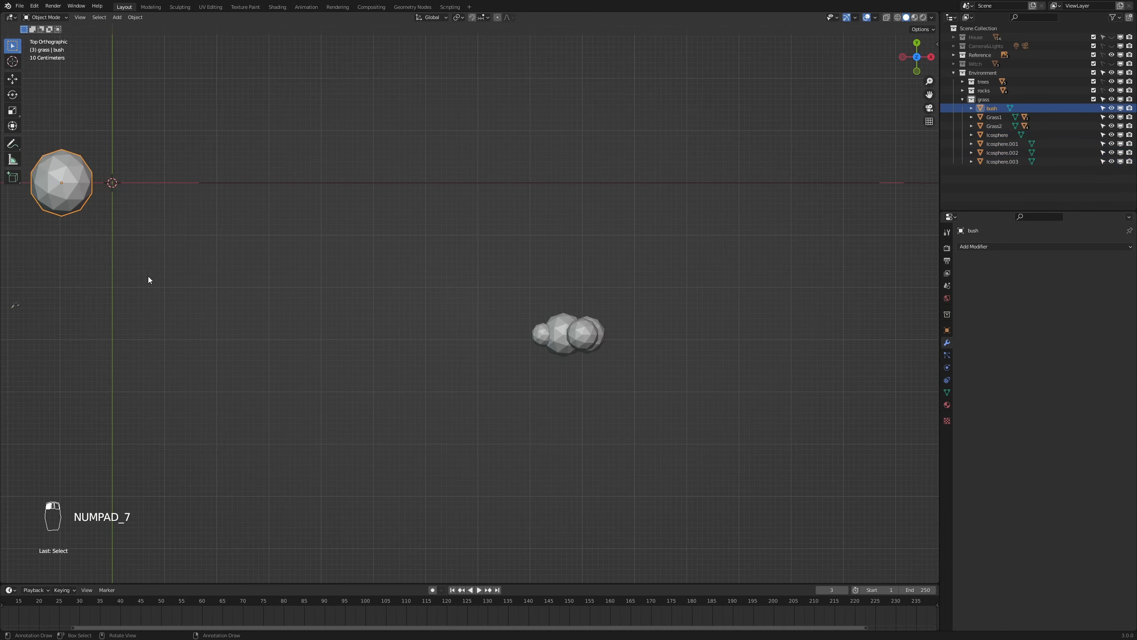
shift+middle_drag(148, 276, 864, 295)
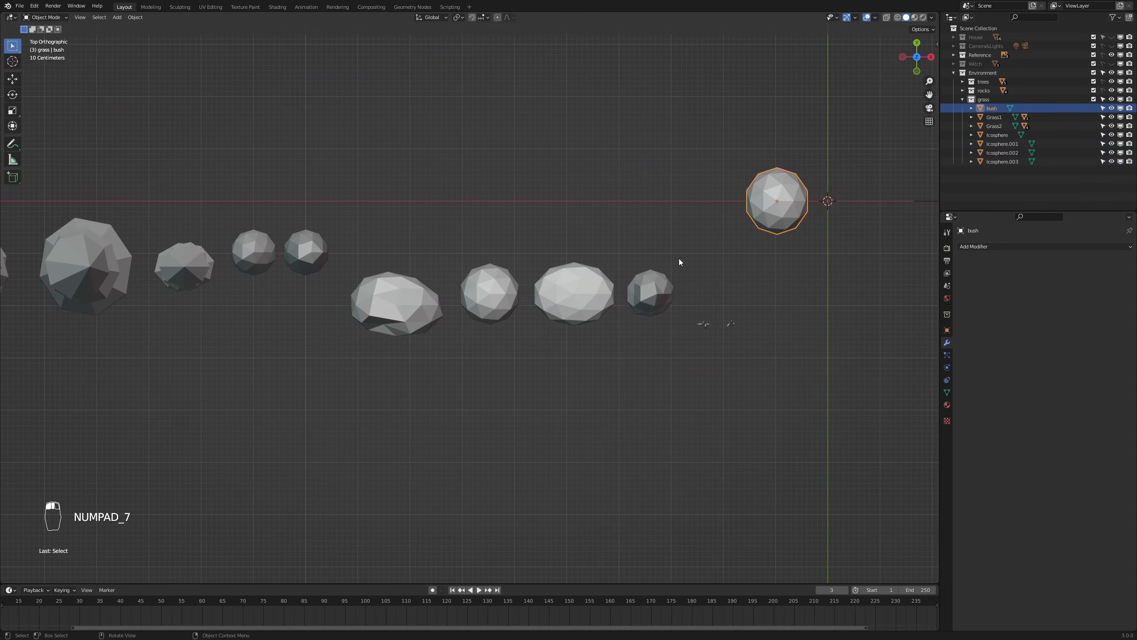
drag(679, 258, 379, 336)
scroll(412, 349, down, 3)
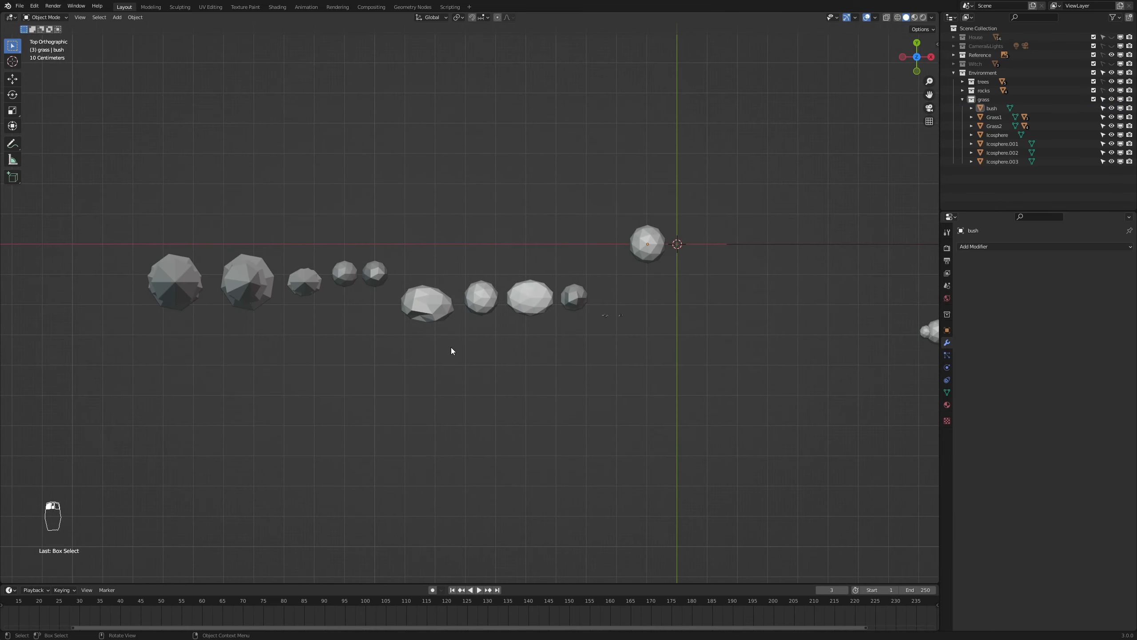
scroll(452, 347, up, 1)
click(1102, 90)
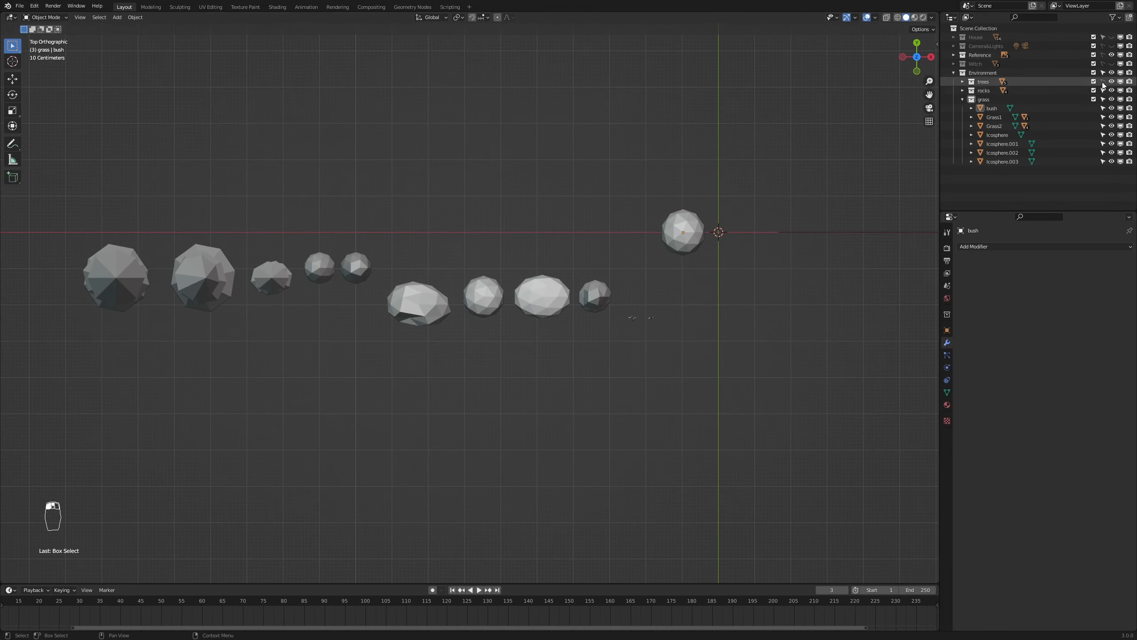
click(1103, 82)
- Select the four rocks and move them about 1.83 m along Y to line up with the X axis
drag(590, 331, 402, 280)
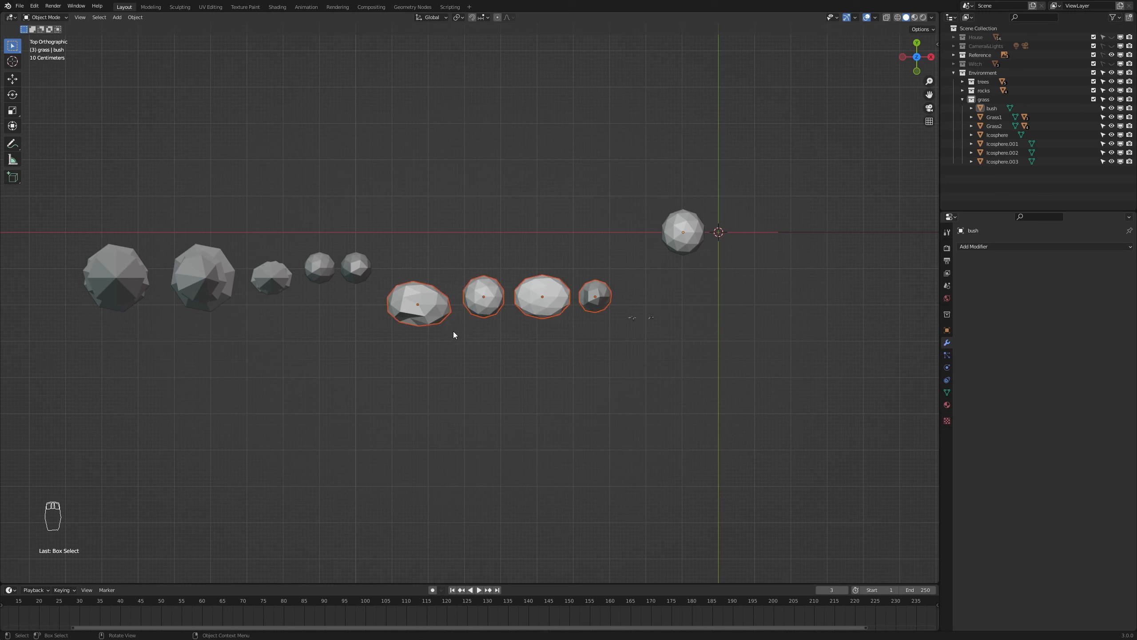
key(g)
right_click(529, 354)
key(g)
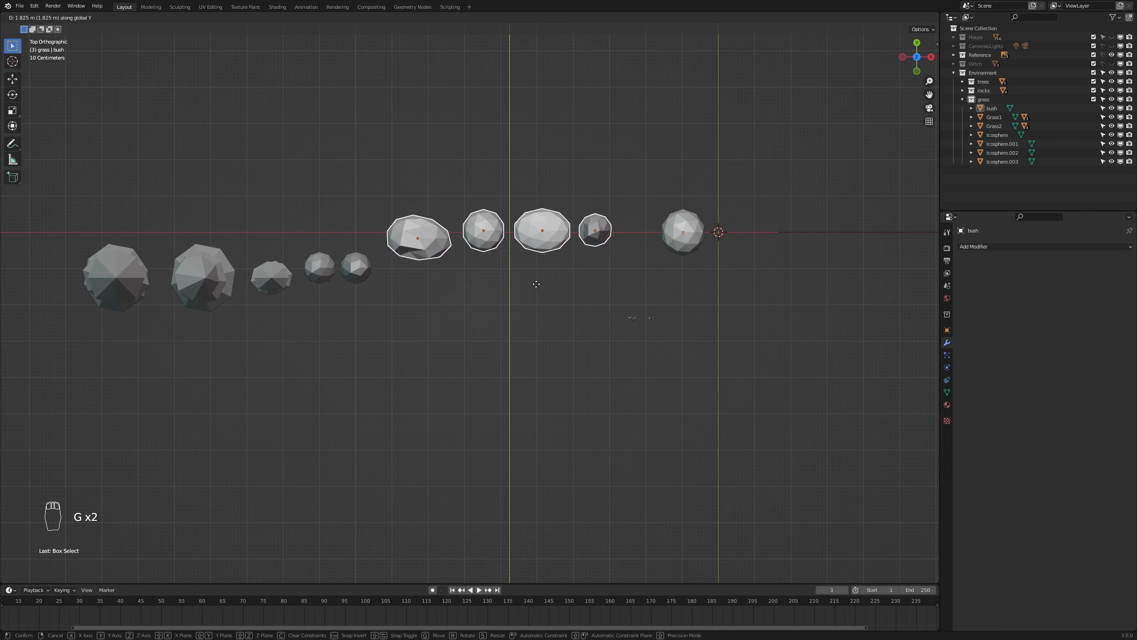
click(537, 284)
- Move the stone1 rock about 0.22 m along Y to align it with the other rocks
click(416, 241)
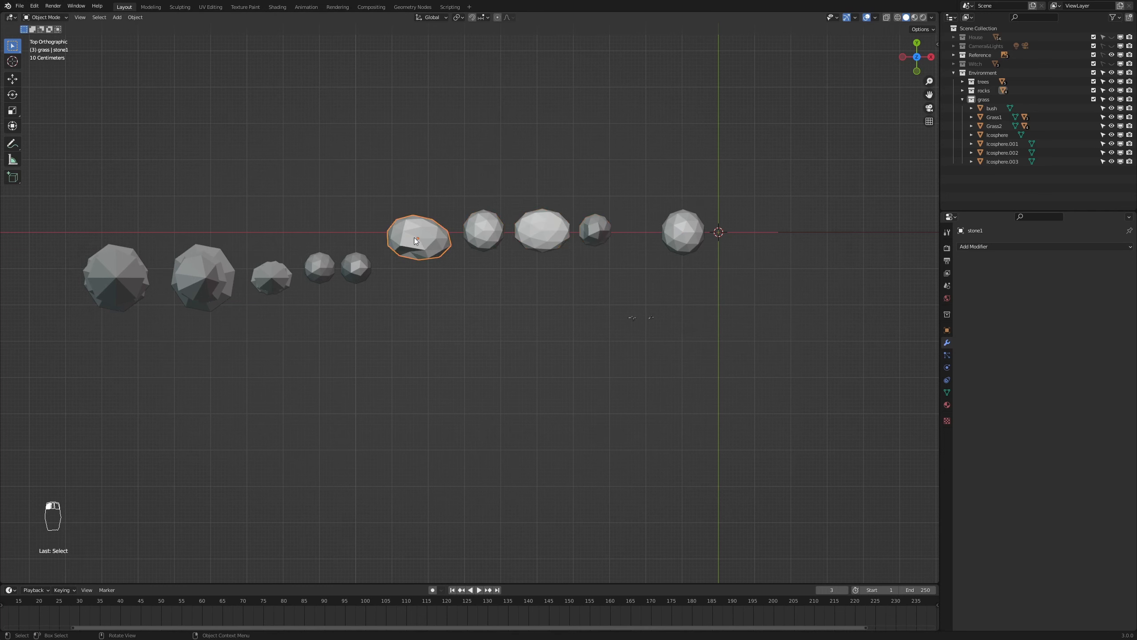
key(g)
key(y)
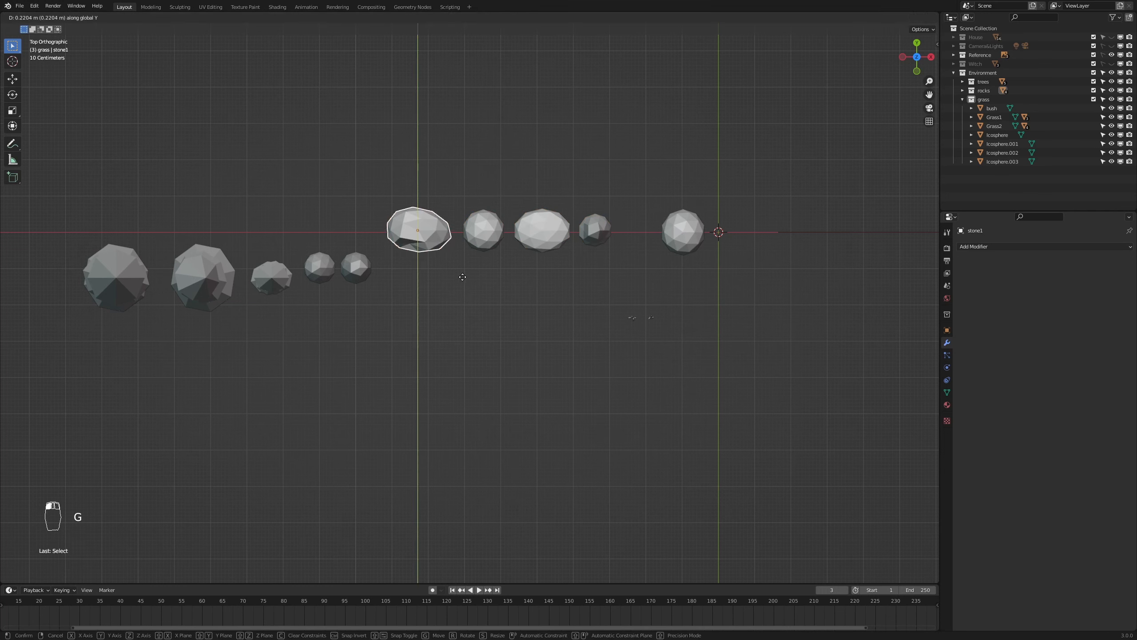
click(393, 274)
- Move the round tree and the miniTree about 1 m along Y so both line up with the rocks on the X axis
click(365, 280)
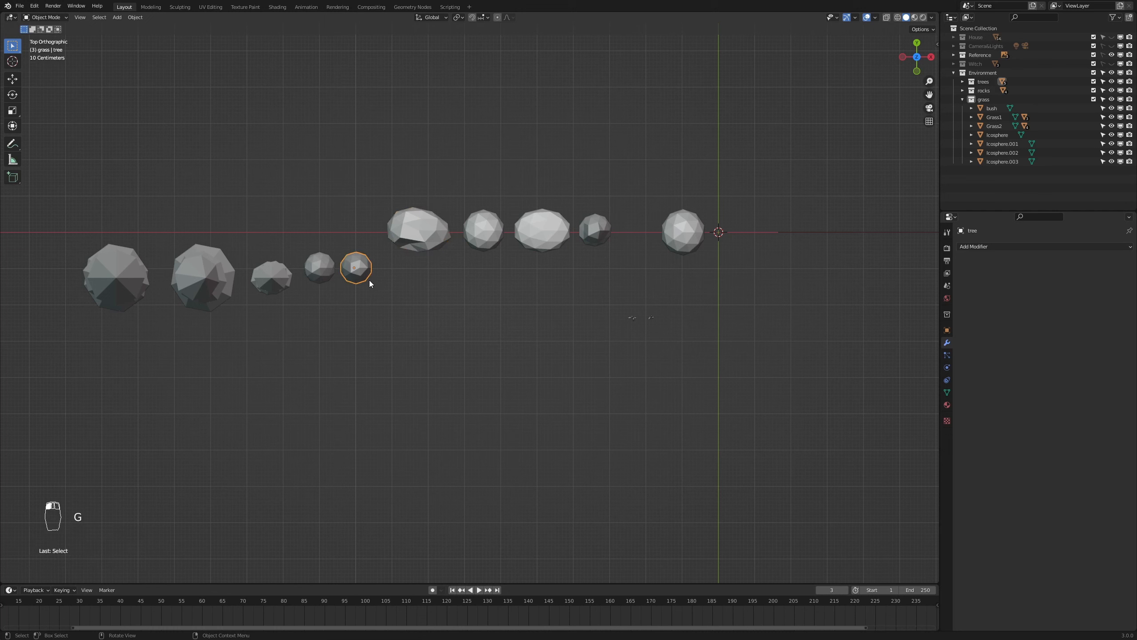
key(g)
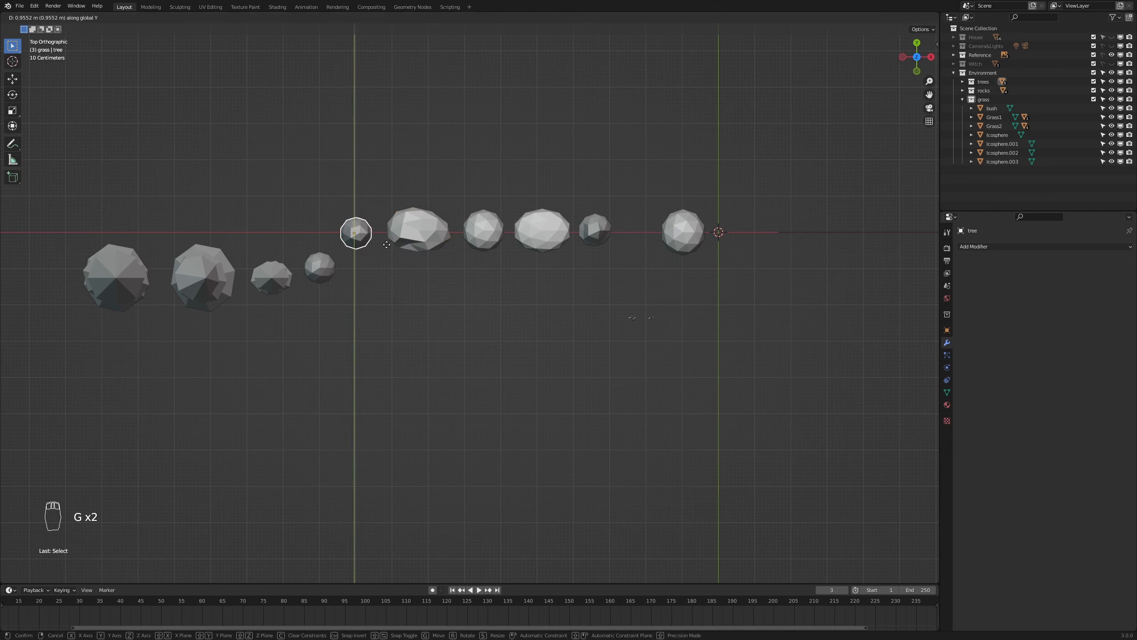
click(387, 247)
click(330, 267)
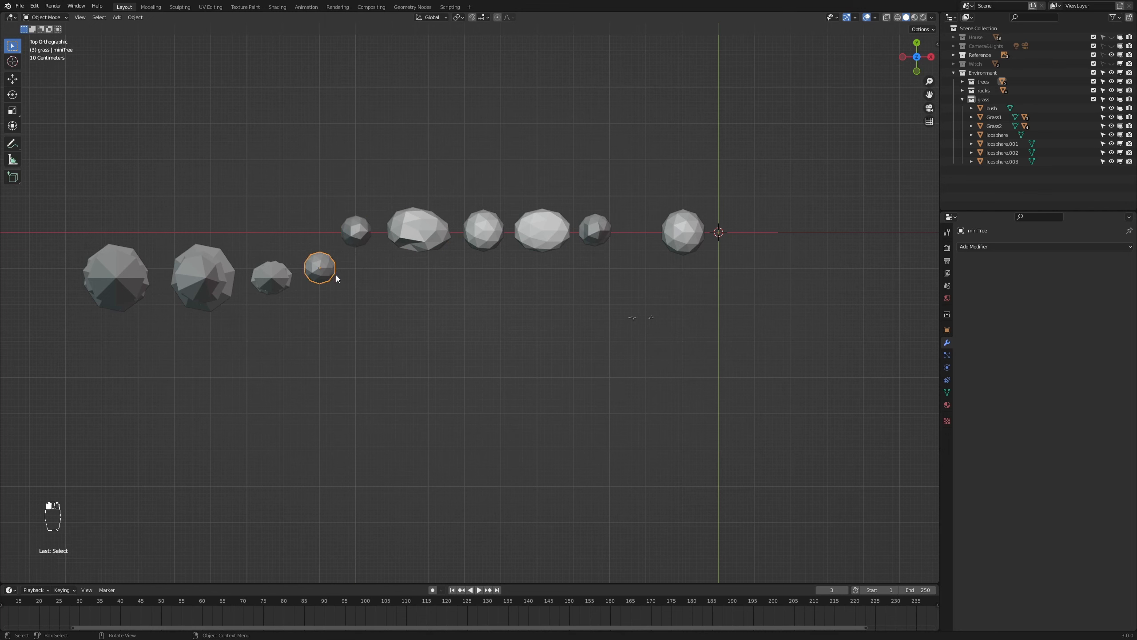
key(g)
click(336, 238)
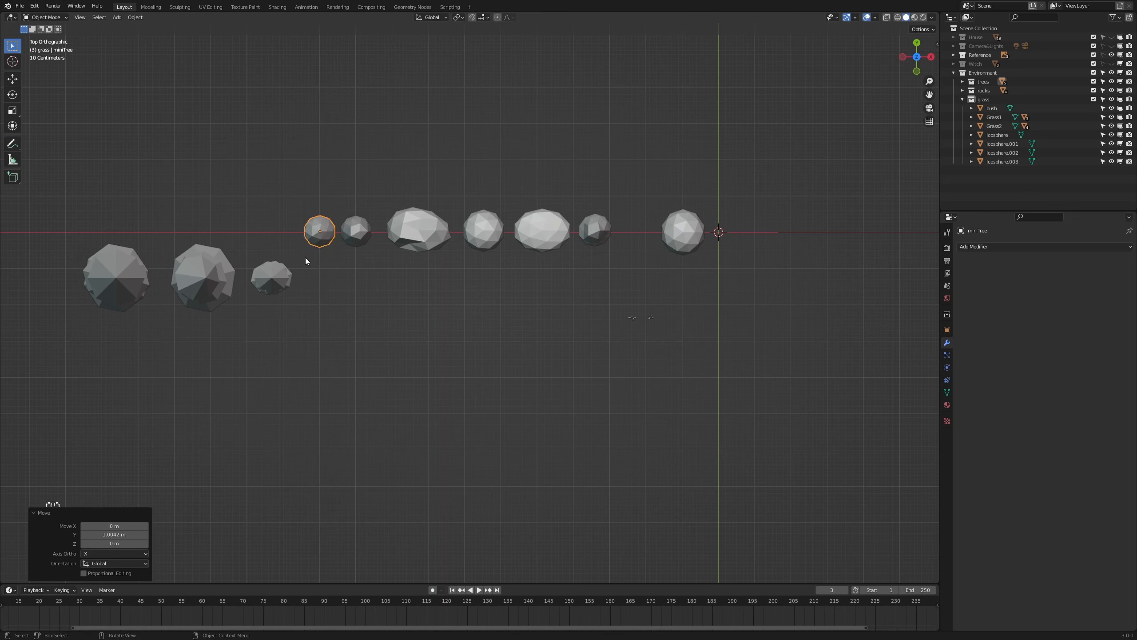
- Move the three pines about 1.3 m each along Y to line up with the rest of the row
click(272, 277)
key(g)
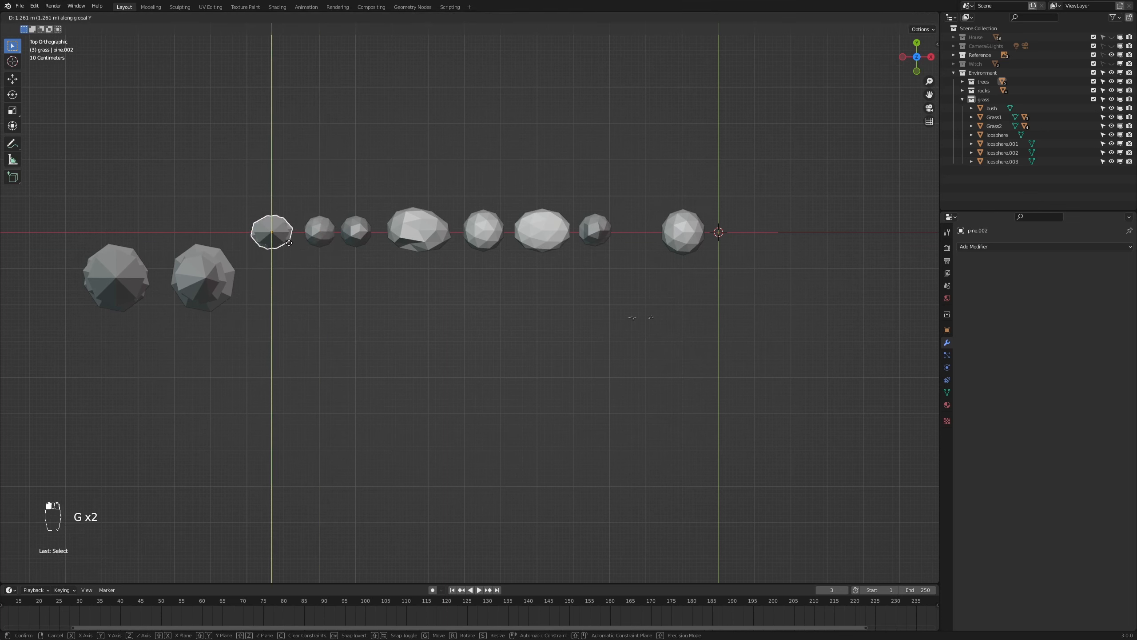
click(289, 242)
click(224, 303)
key(g)
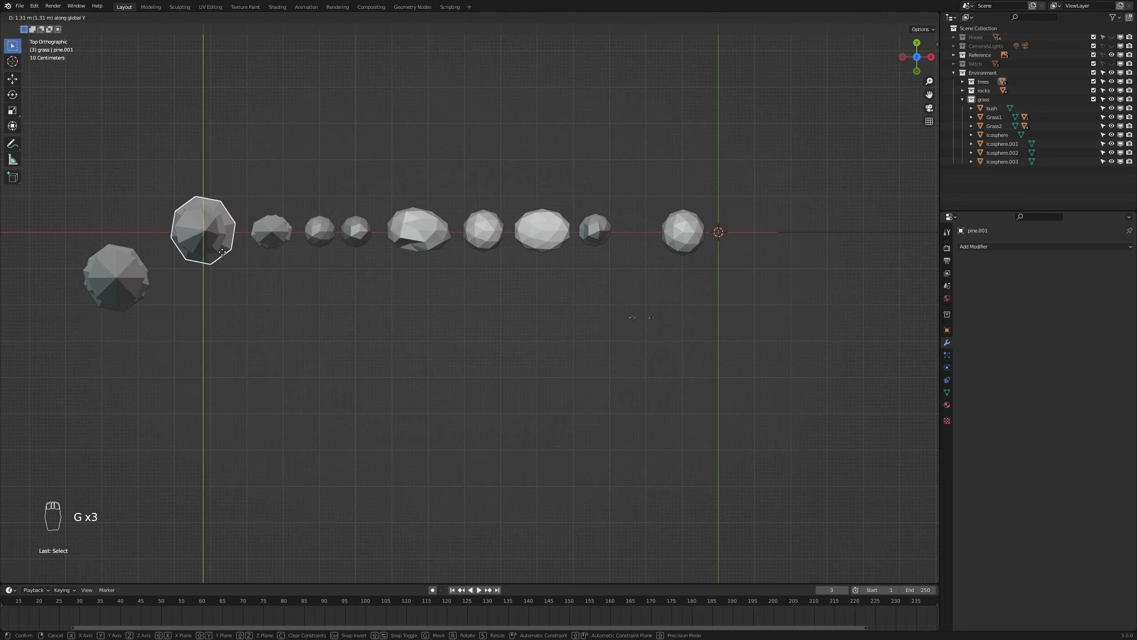
click(219, 249)
click(128, 269)
key(g)
key(y)
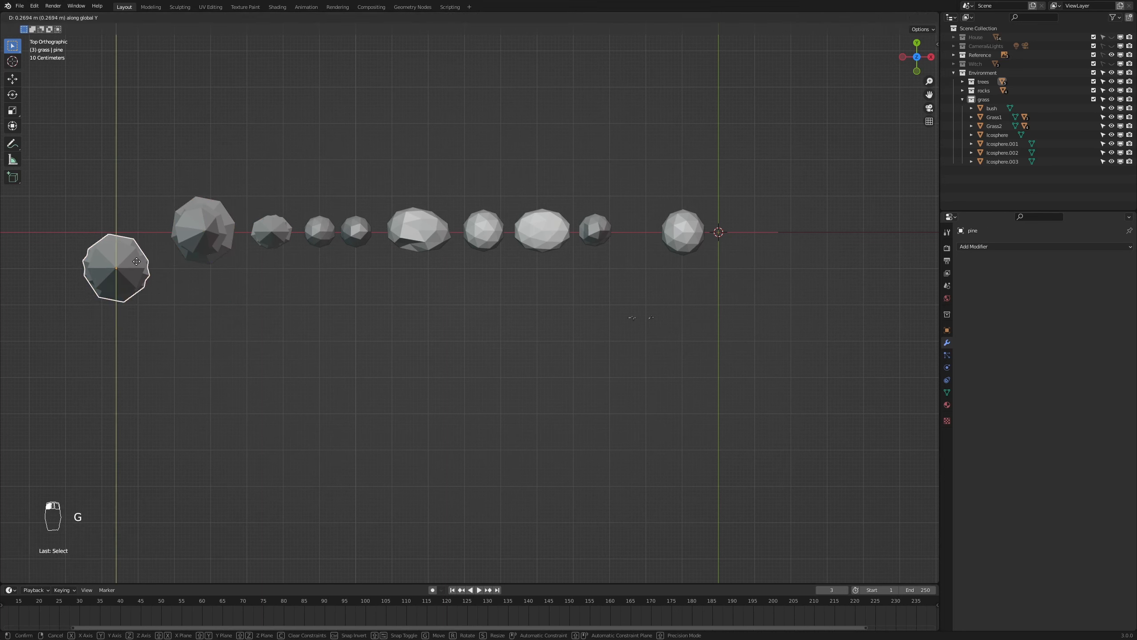
click(147, 231)
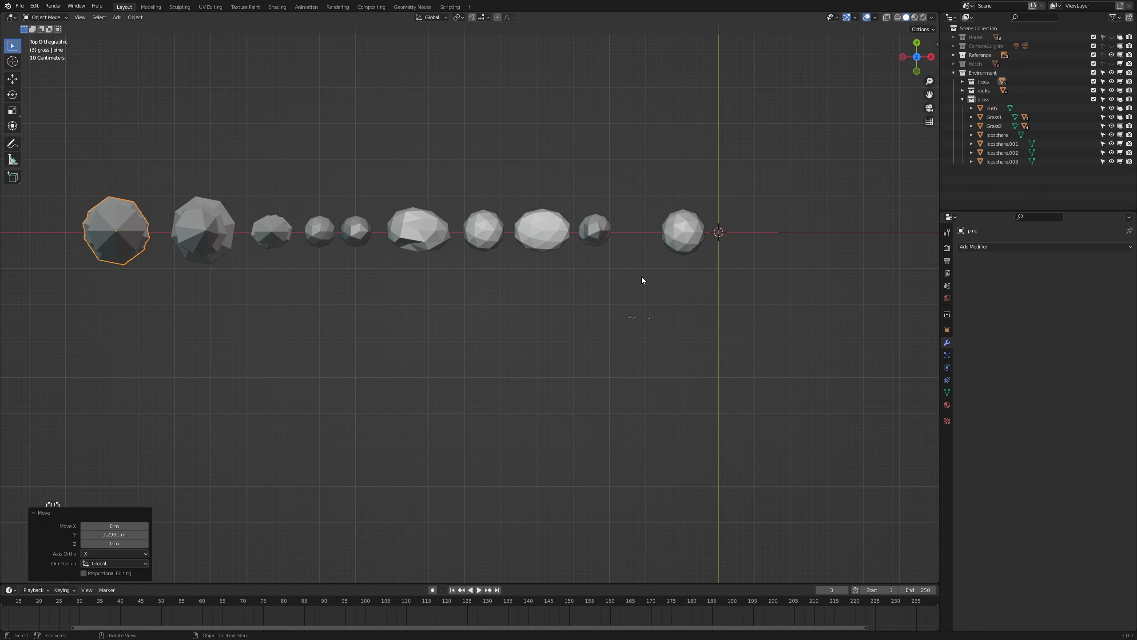
- Shift the stone14 rock about 0.17 m along X and move the bush about -0.83 m along X to close the gap
click(602, 244)
key(g)
key(x)
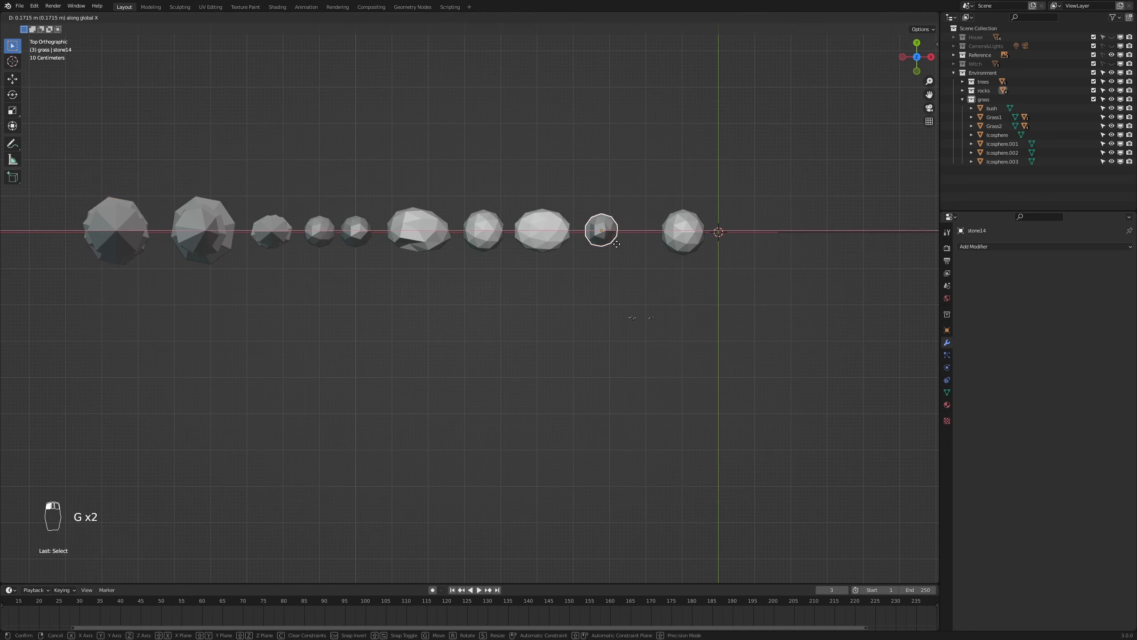
click(682, 234)
click(683, 234)
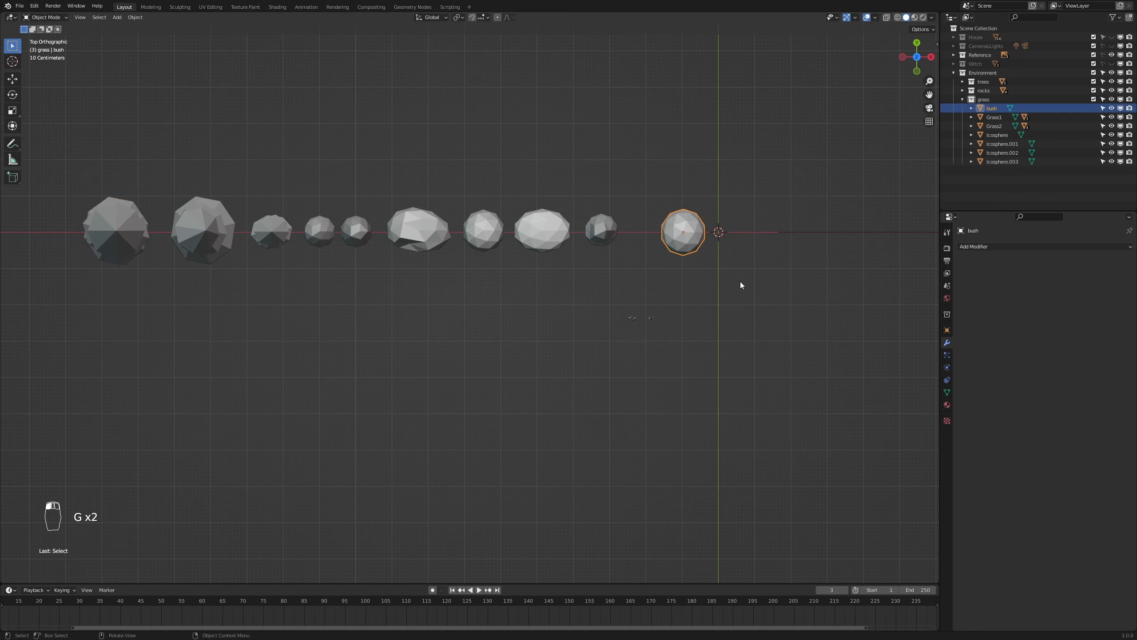
key(g)
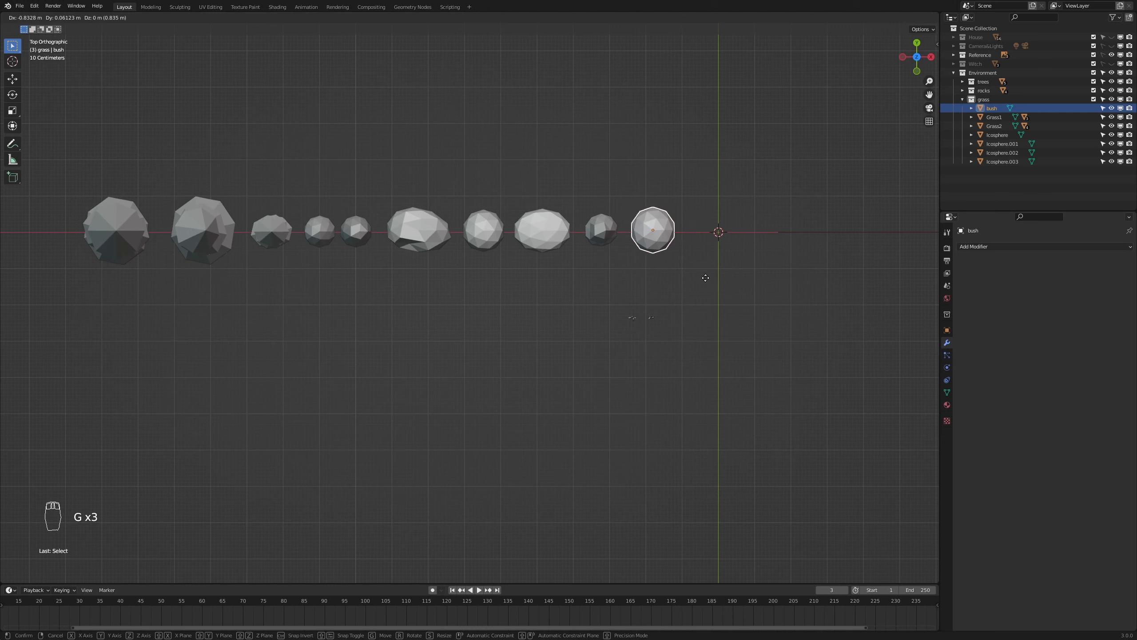
click(706, 277)
- Select both grass clumps and move them about 1.8 m along X and 2.39 m along Y, beside the bush
drag(679, 297, 608, 338)
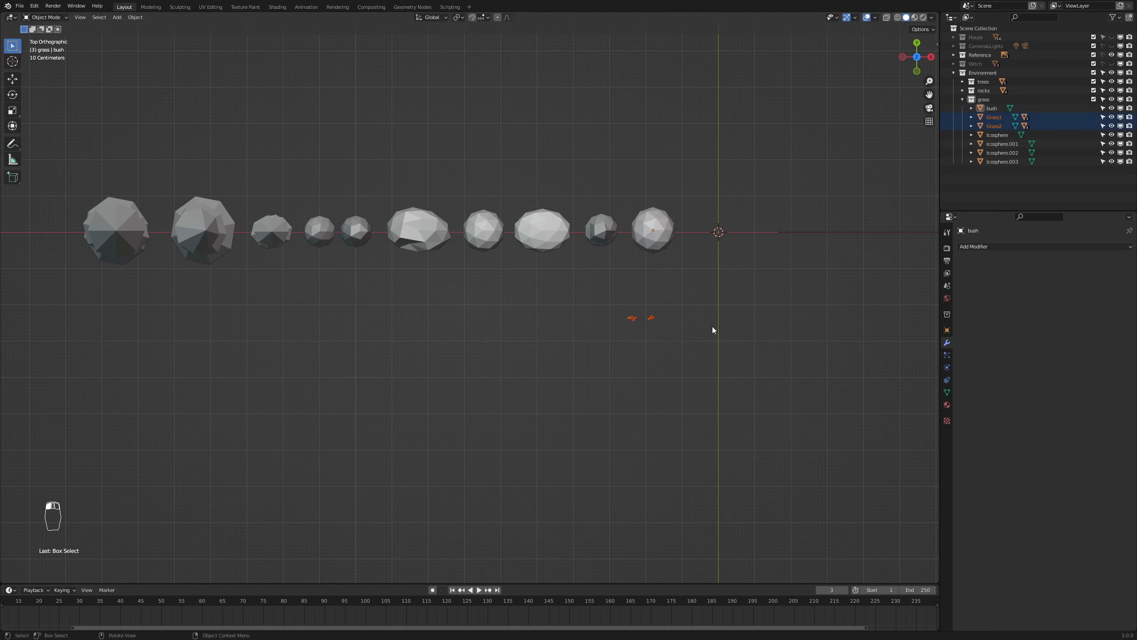
key(g)
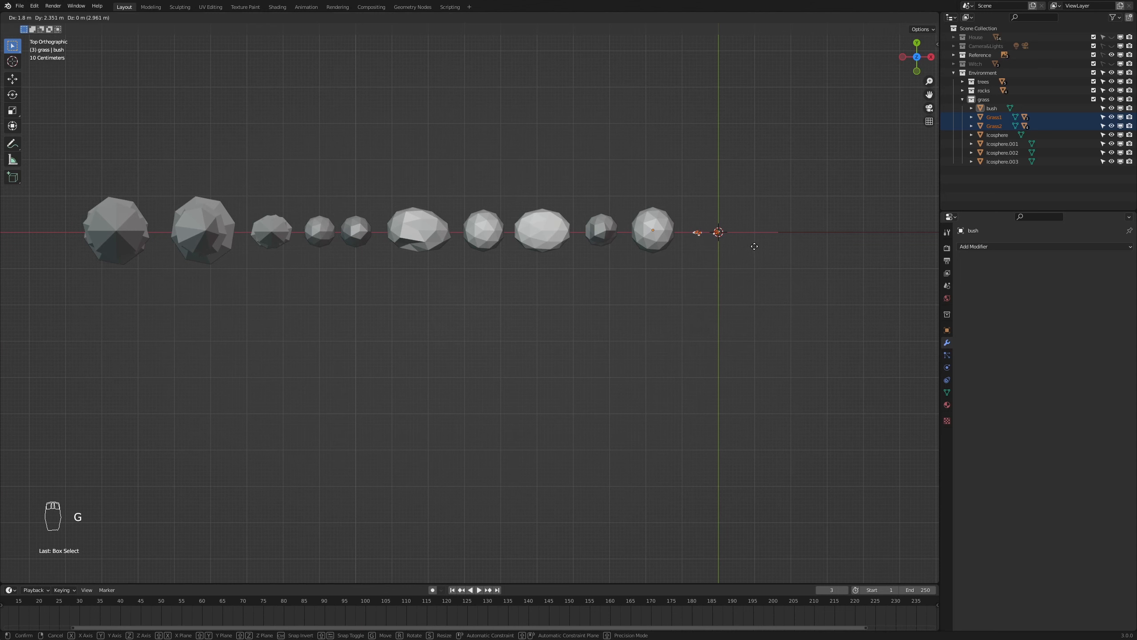
click(754, 246)
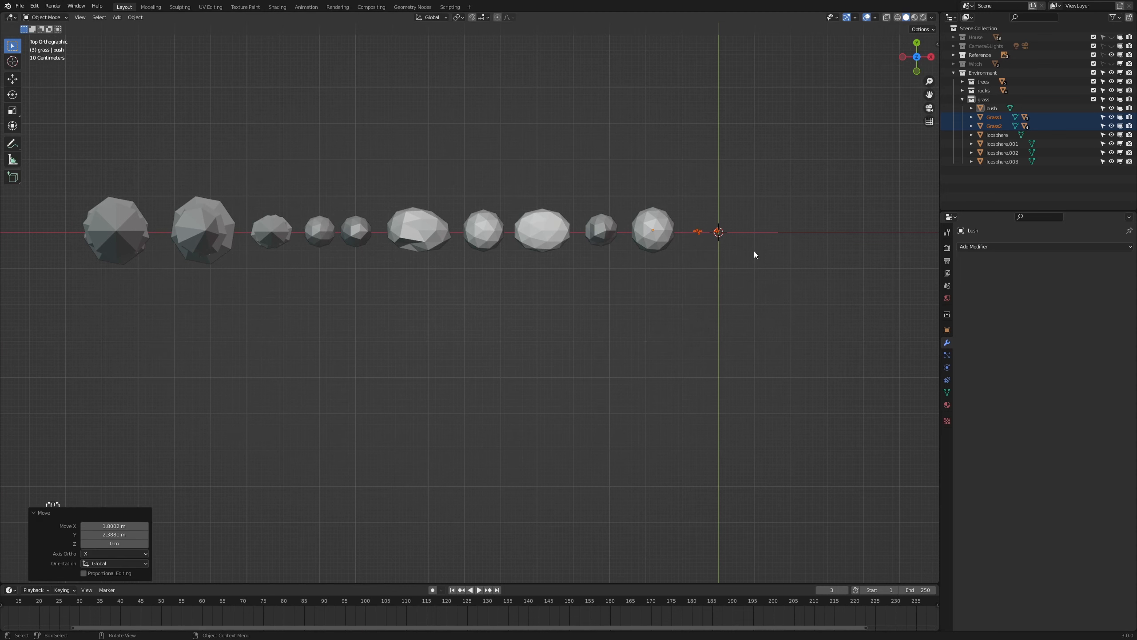
- Delete the uppermost ico sphere from the cluster in front of the reference image
scroll(757, 296, down, 3)
drag(771, 310, 790, 345)
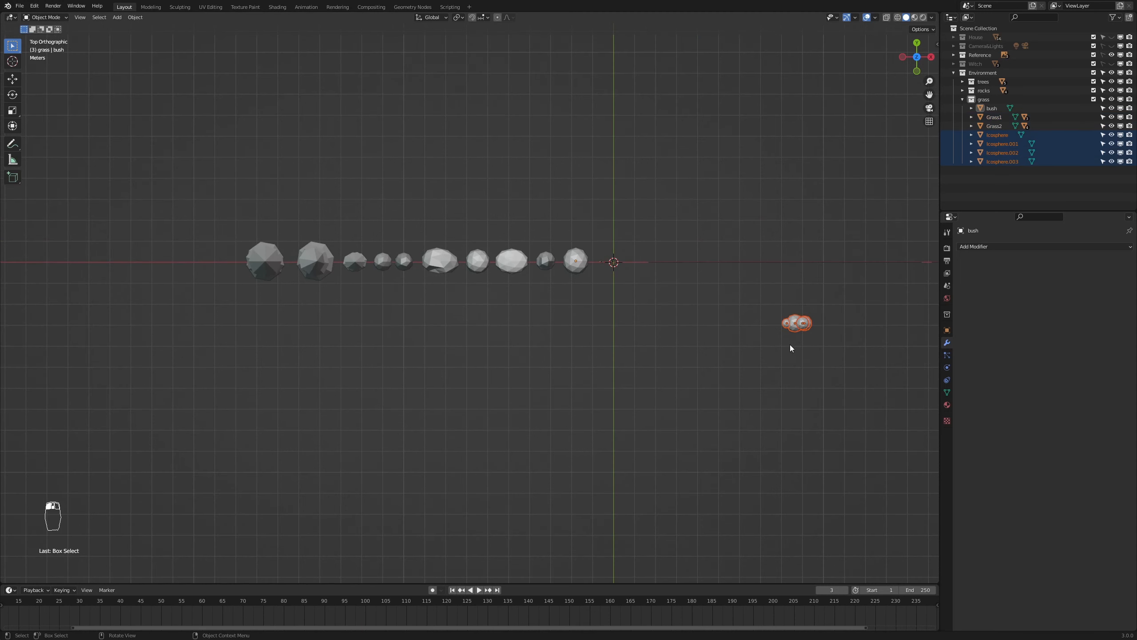
shift+middle_drag(778, 360, 549, 334)
scroll(723, 366, up, 4)
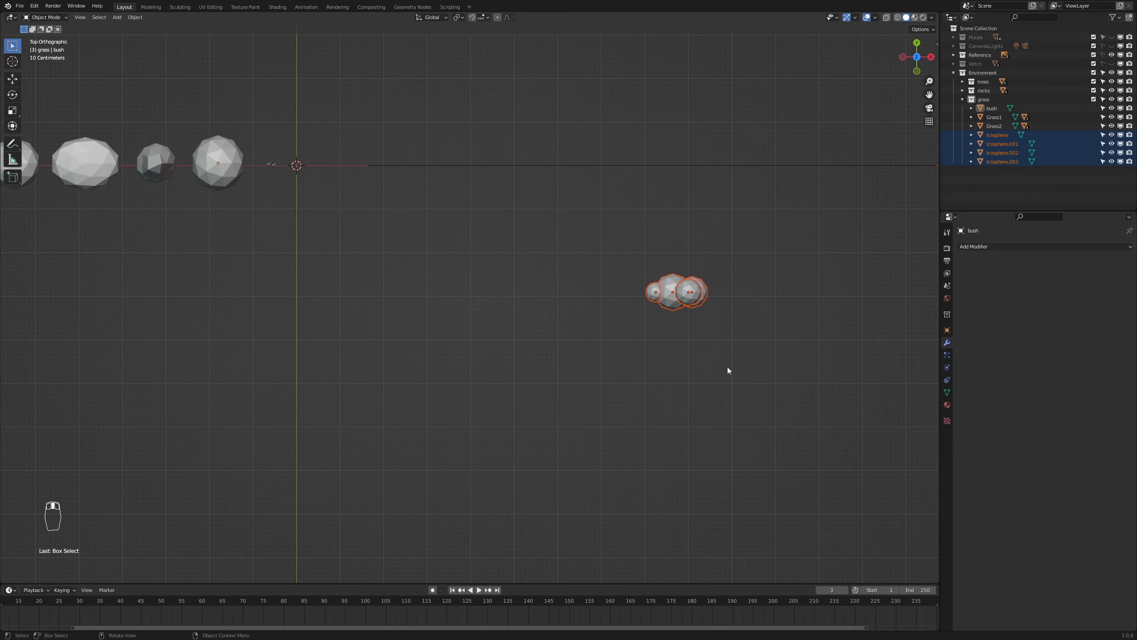
middle_drag(763, 391, 743, 324)
scroll(756, 342, up, 2)
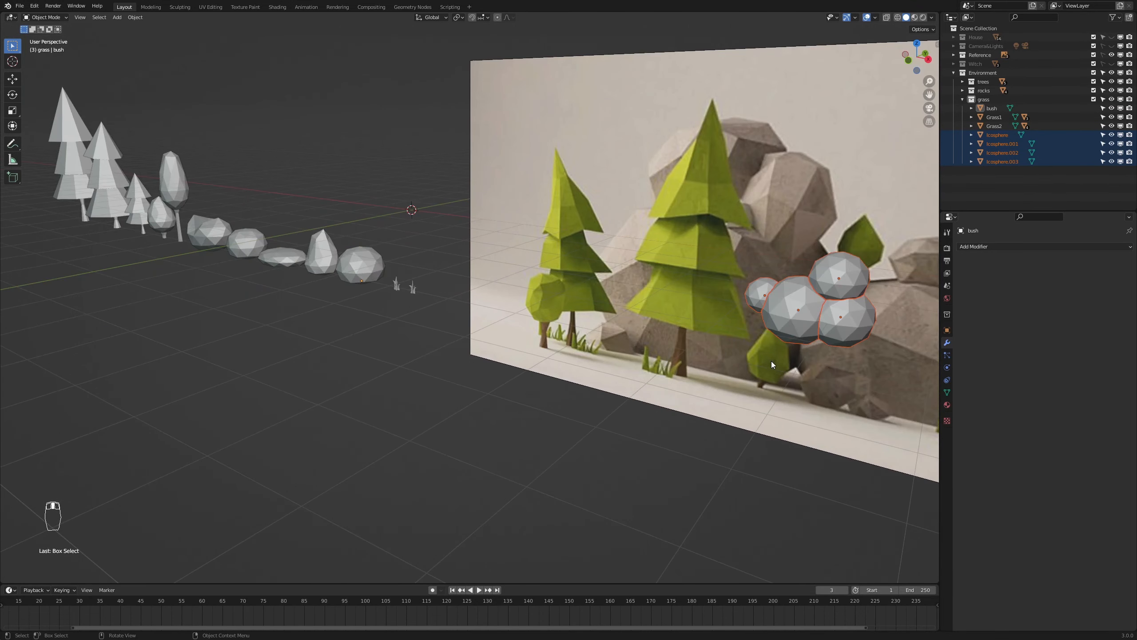
click(805, 418)
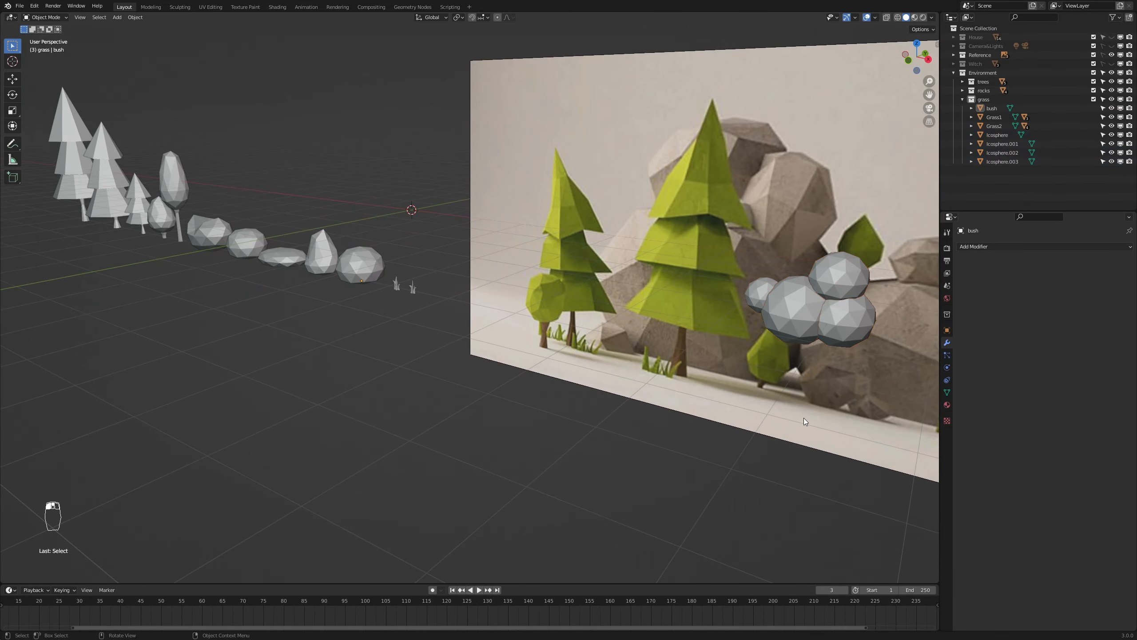
click(851, 274)
key(x)
click(849, 271)
- Lower the Icosphere.003 sphere of the cluster by about 0.03 m along Z
middle_drag(896, 353, 770, 271)
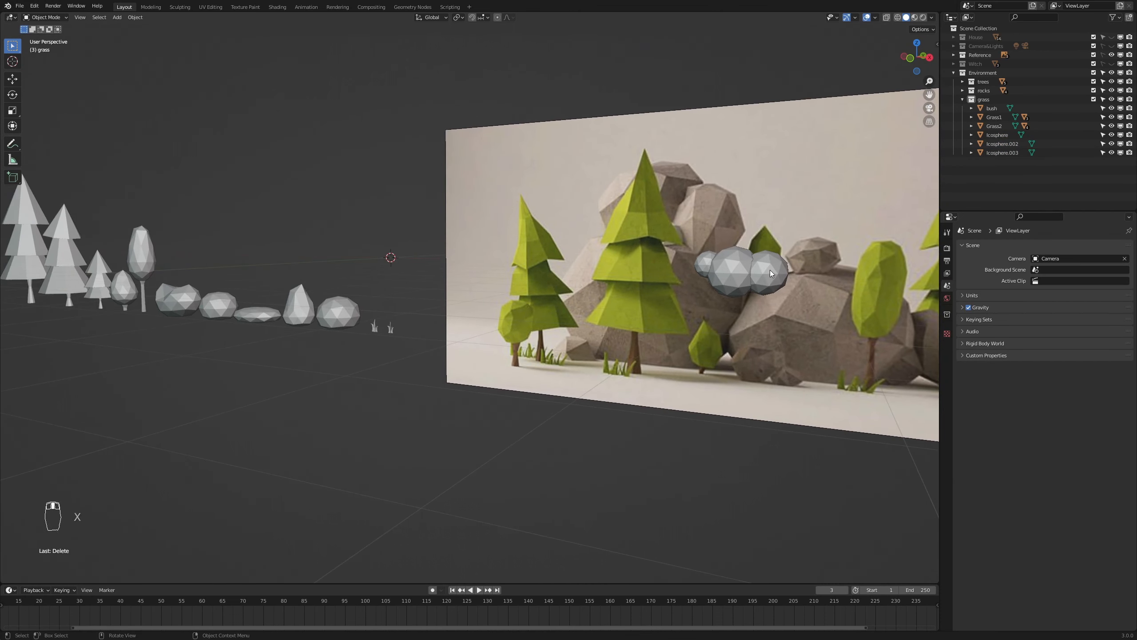
click(769, 270)
key(g)
key(z)
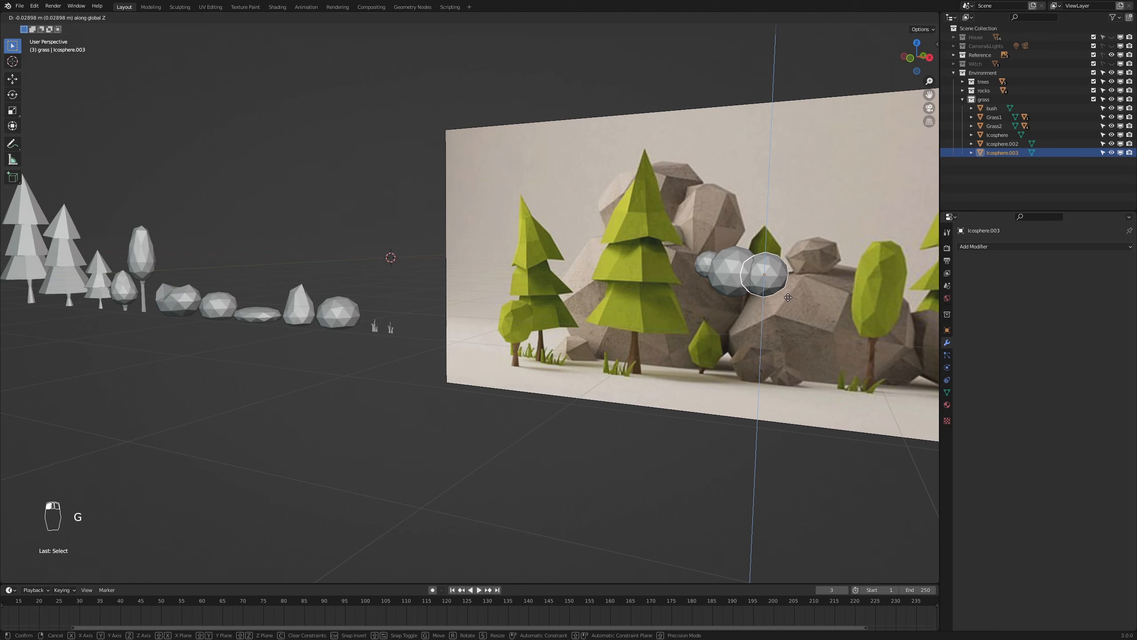
click(787, 297)
- Scale the smallest ico sphere by about 1.2 and, in front view, move it 0.67 m along X and 0.21 m up onto the other two
click(705, 262)
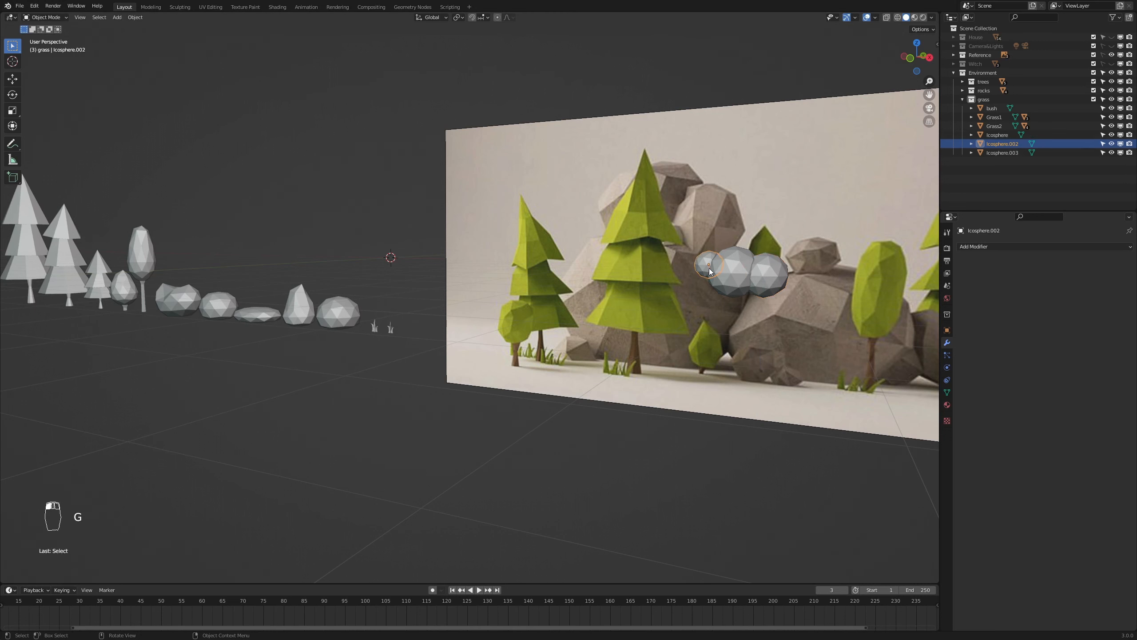
key(s)
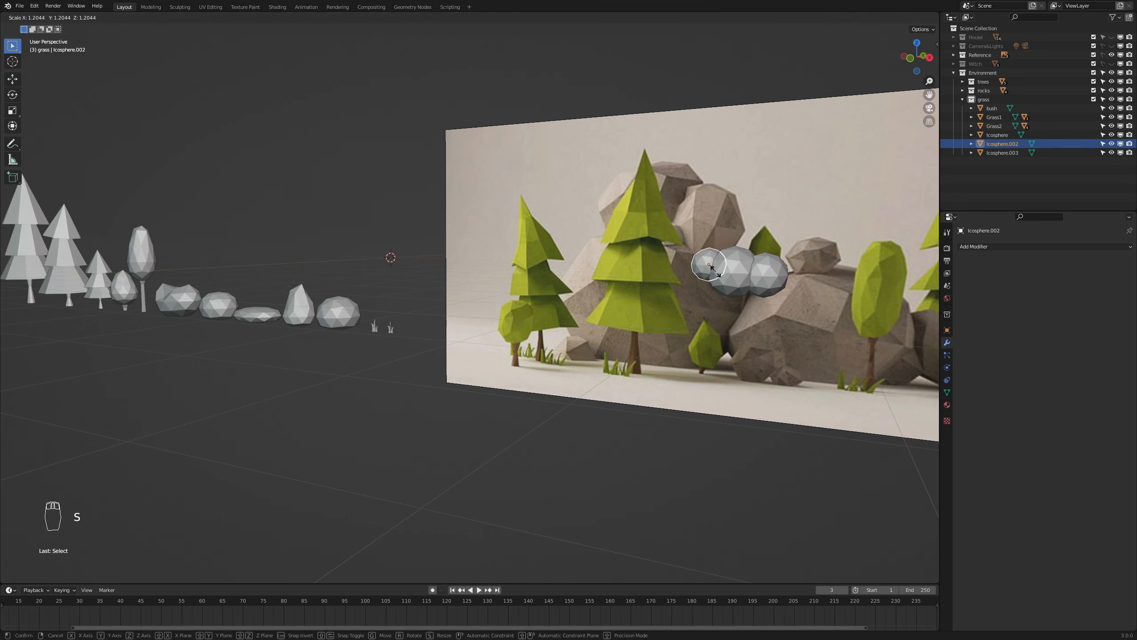
click(716, 272)
middle_drag(759, 336, 791, 346)
key(KP_1)
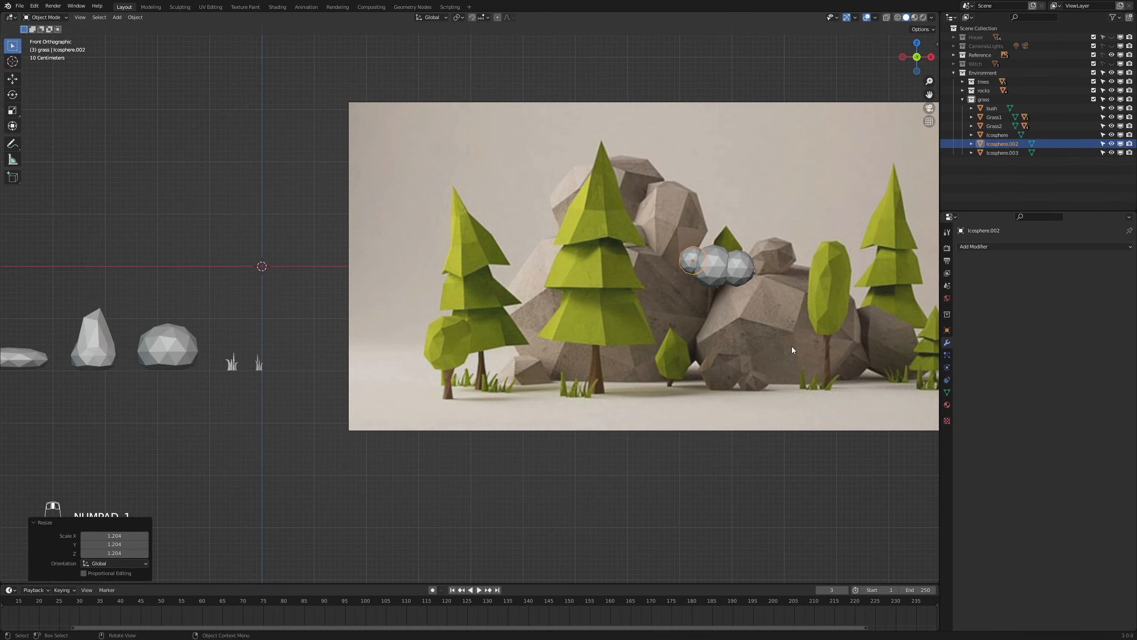
key(g)
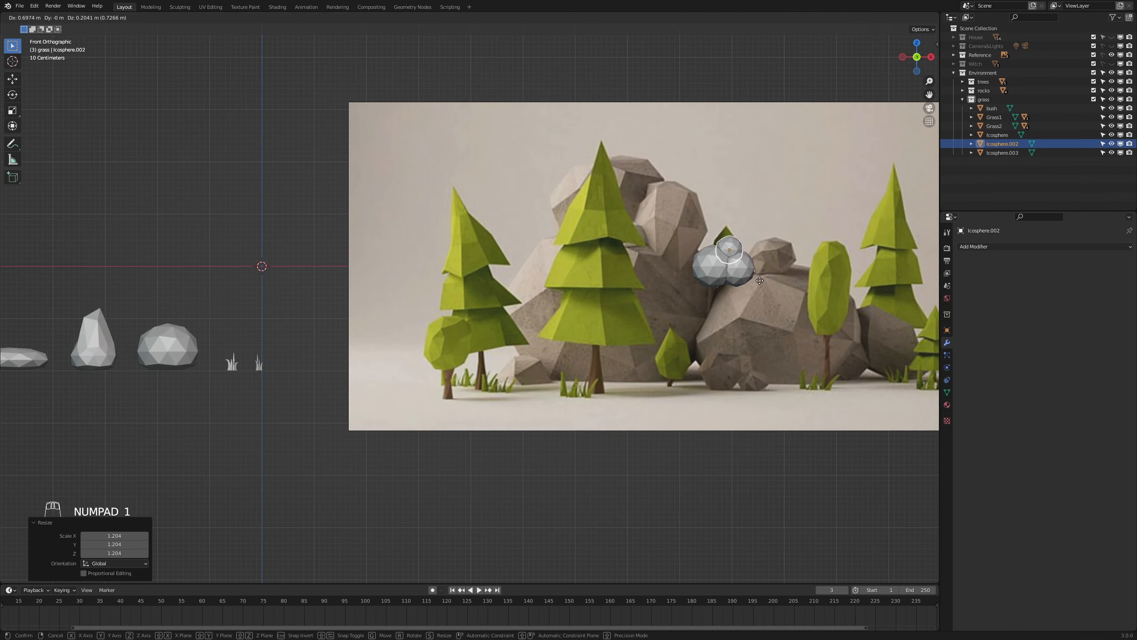
click(759, 280)
- Select all three ico spheres and merge them with the Bool Tool's Auto Boolean Union
scroll(767, 332, down, 1)
scroll(756, 325, down, 1)
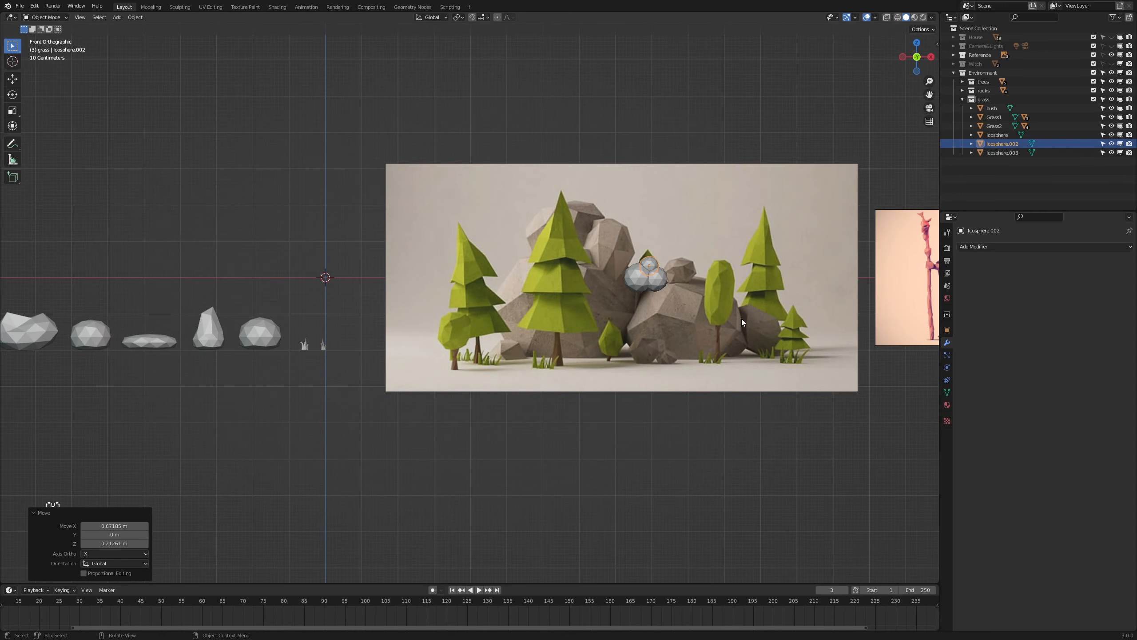
scroll(764, 294, up, 2)
shift+click(738, 269)
shift+click(721, 273)
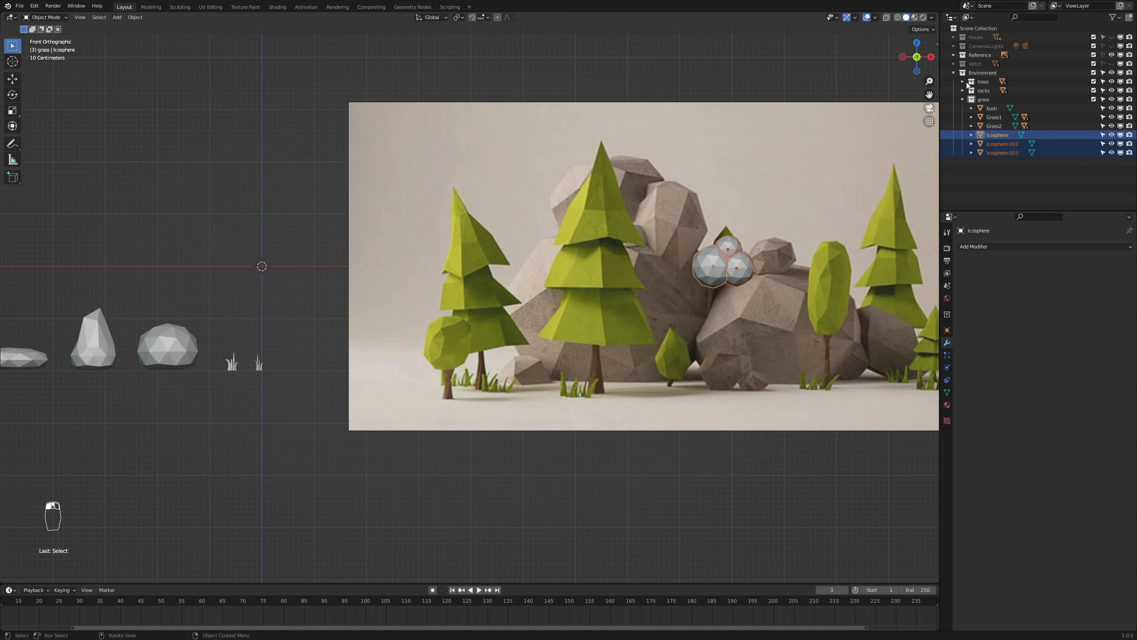
key(n)
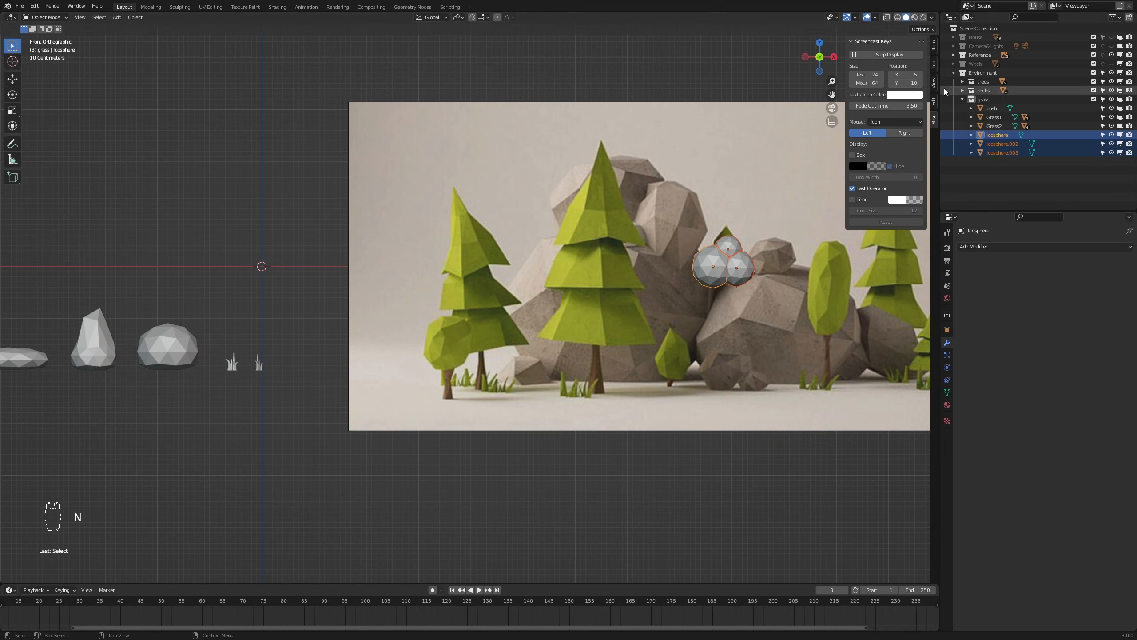
click(935, 103)
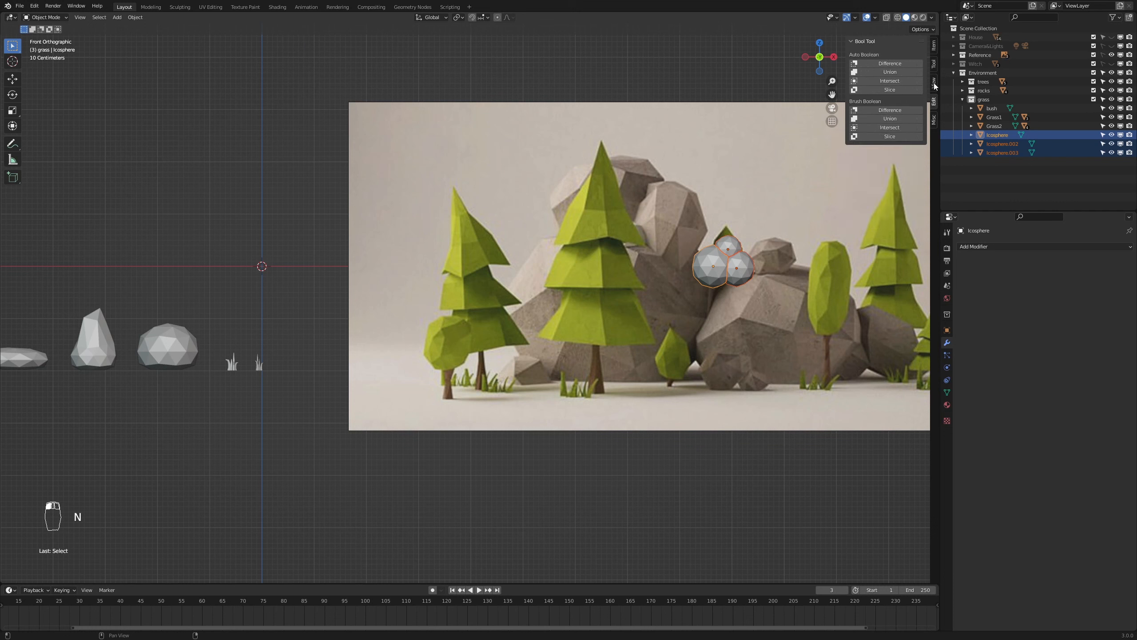
click(892, 73)
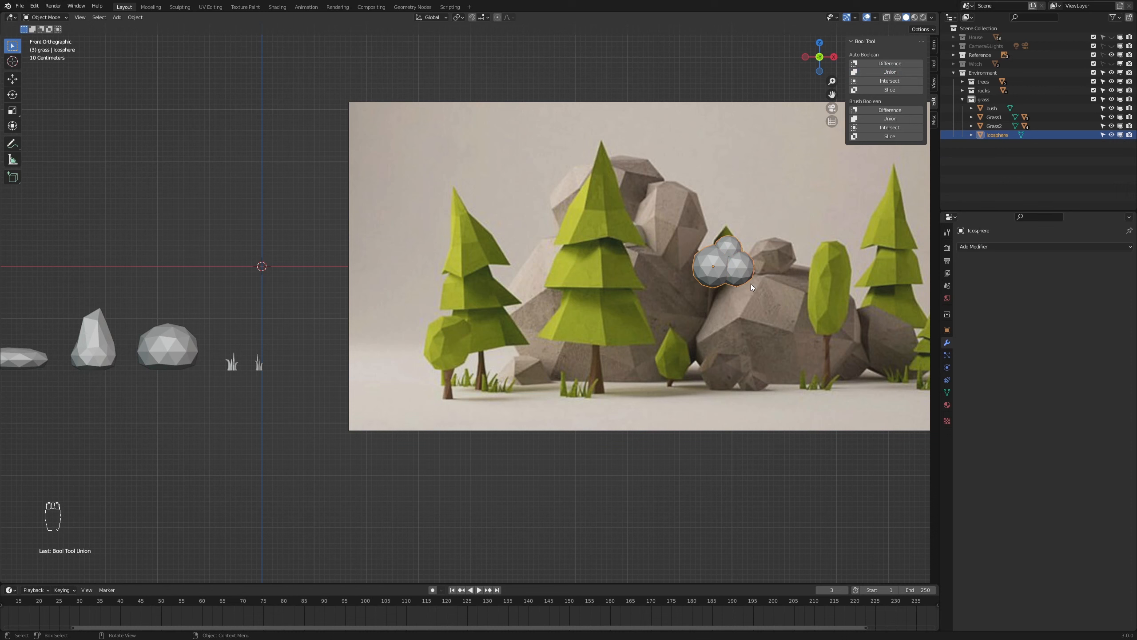
- Rename the merged object bush2 and move it off the reference image to the end of the asset row, beside the grass
double_click(996, 134)
text(bush2)
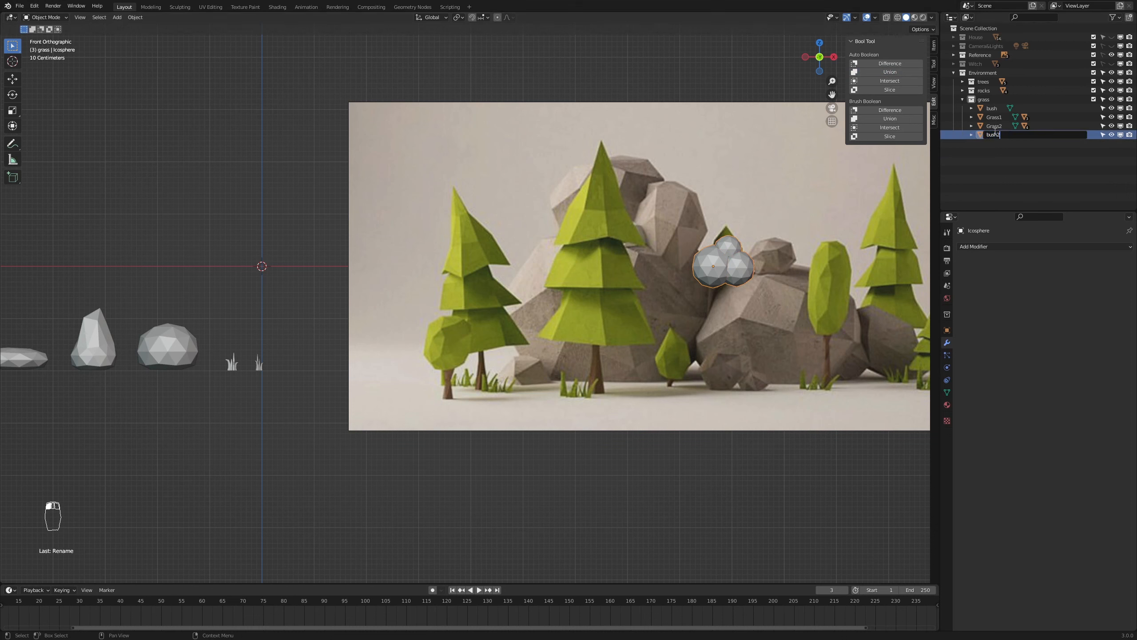
key(Return)
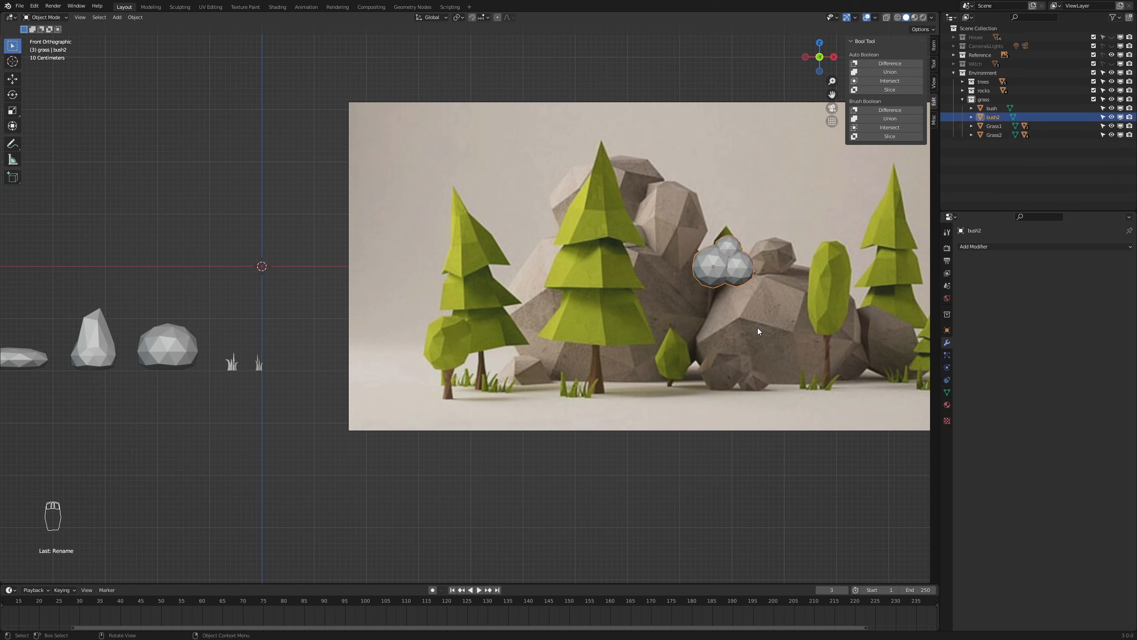
key(g)
click(332, 418)
- In Edit Mode, move the whole bush2 mesh about 0.59 m up along Z, then about -0.26 m along both X and Z
key(Tab)
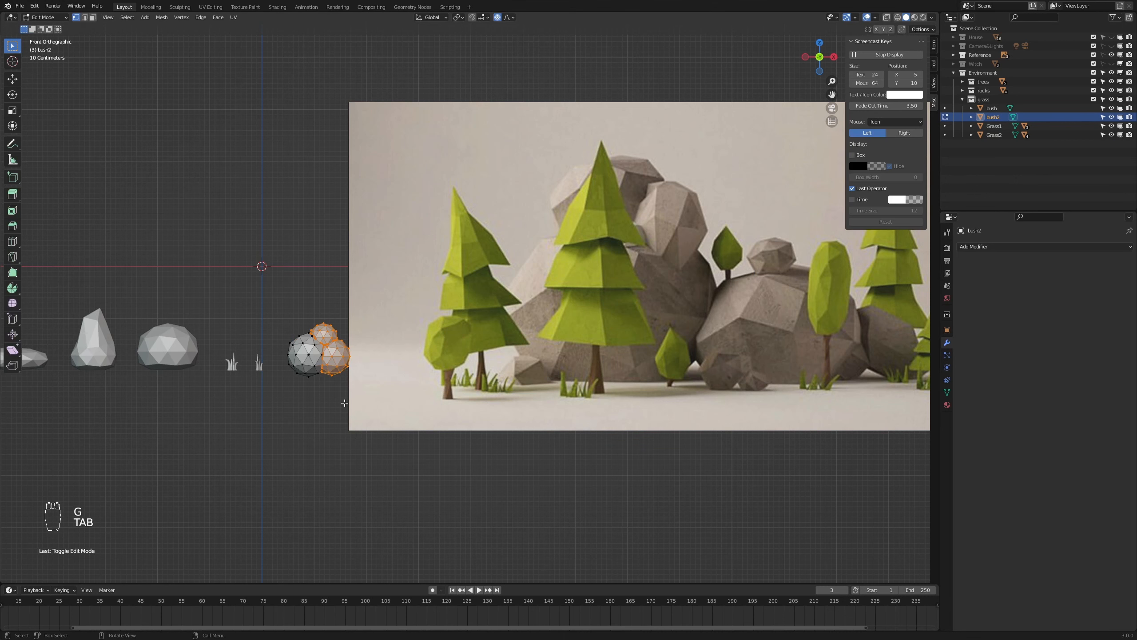
key(a)
key(a)
key(g)
click(345, 371)
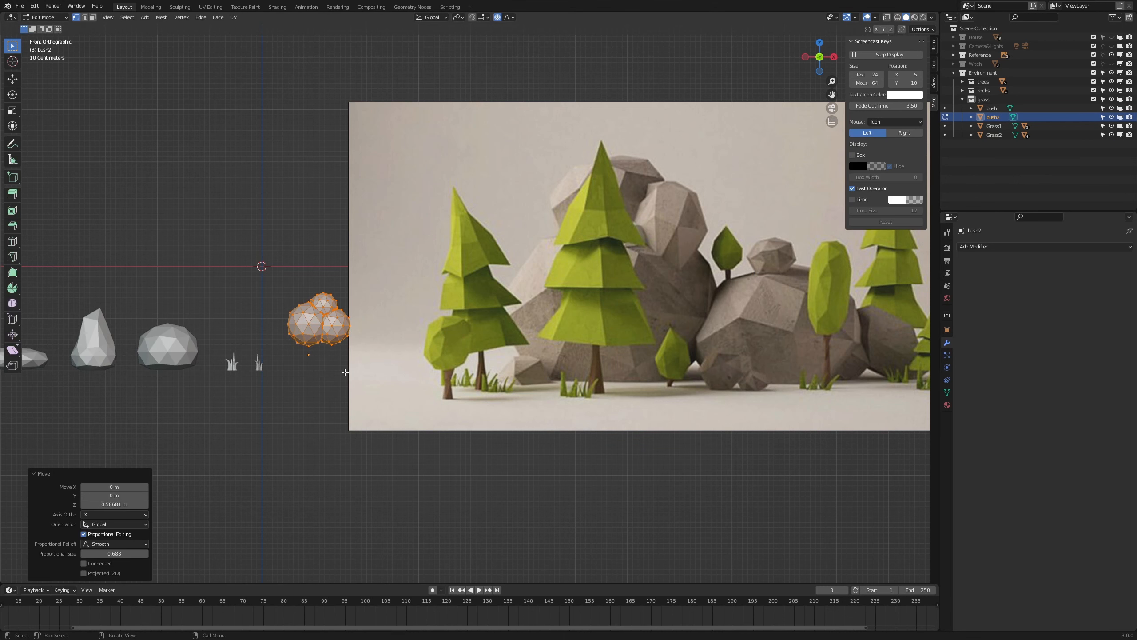
key(g)
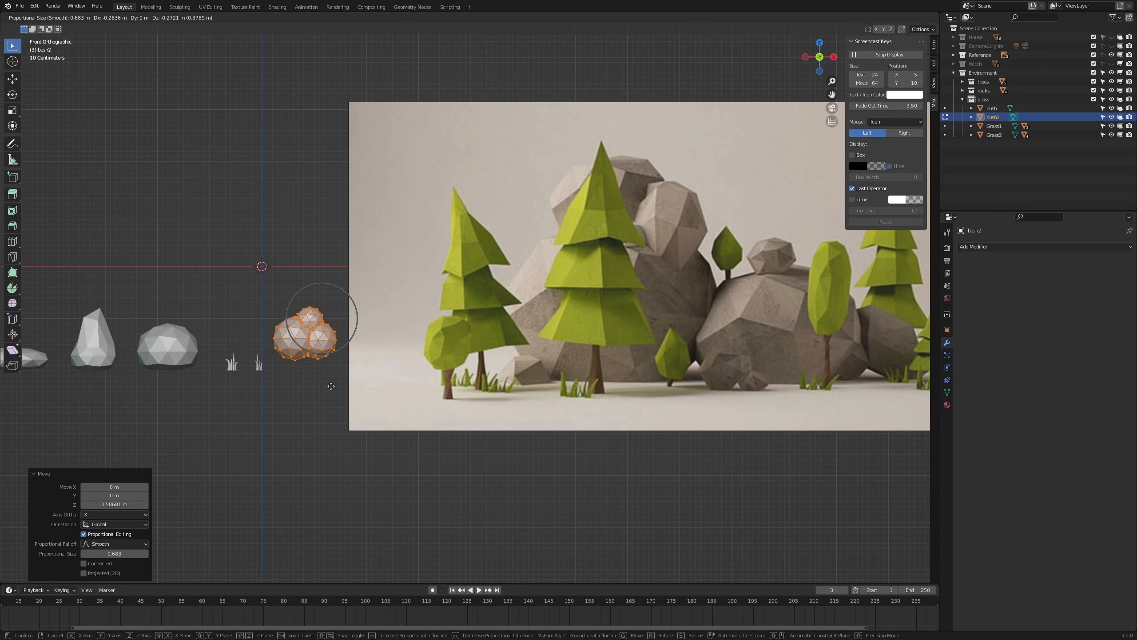
click(331, 386)
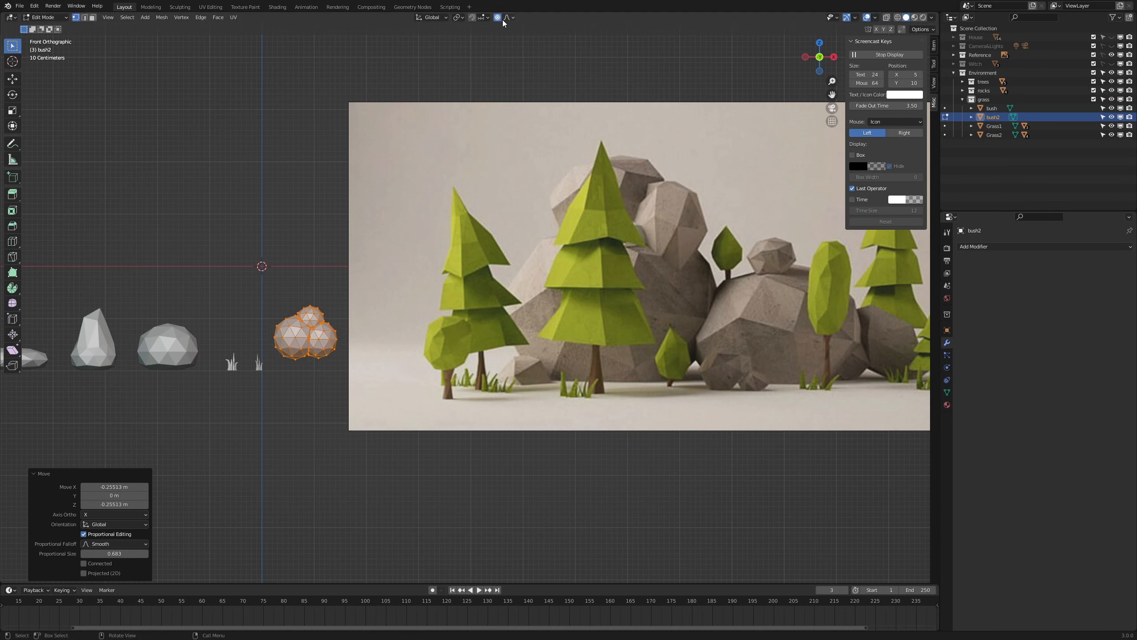
- In Object Mode, move bush2 about 0.22 m down along Z and about 0.14 m along X
key(Tab)
key(g)
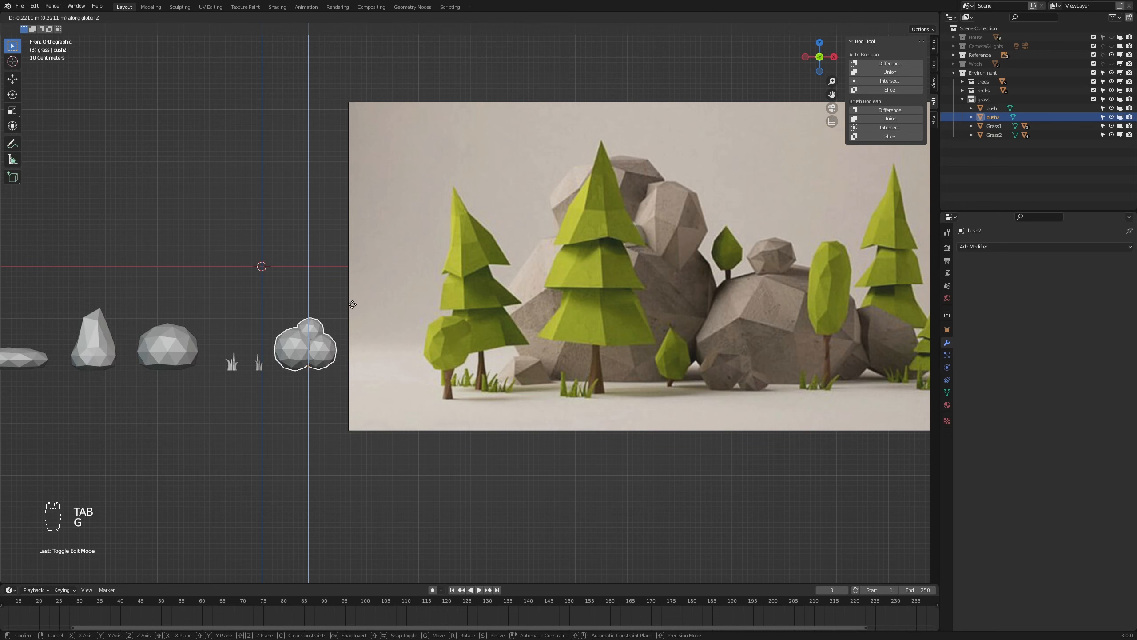
click(353, 306)
key(g)
key(x)
click(344, 345)
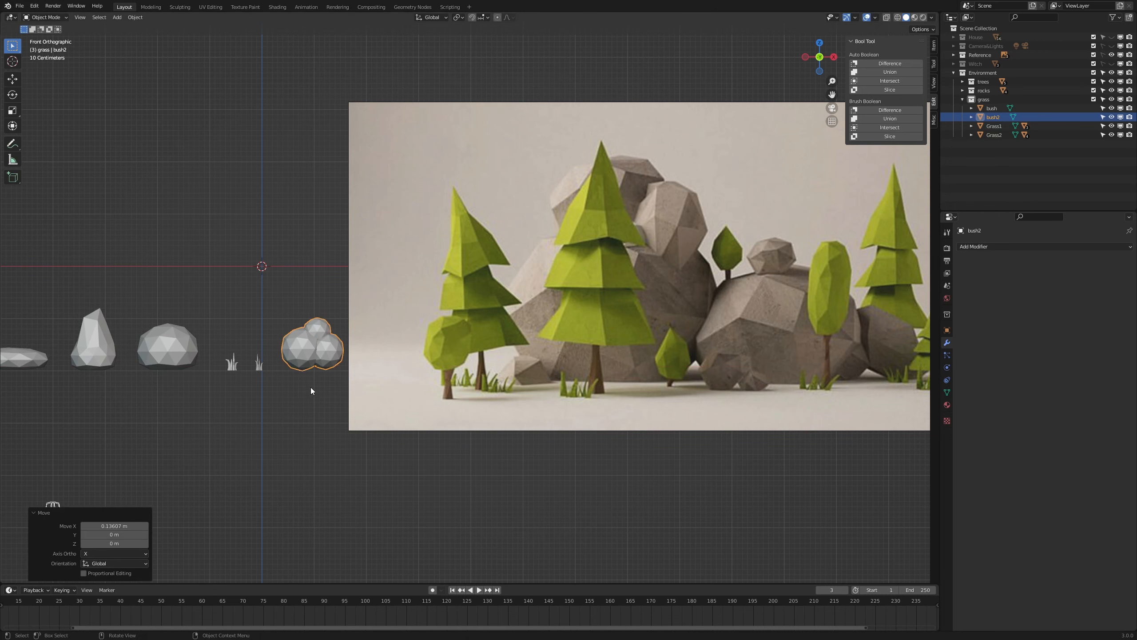
- In Edit Mode, raise the lowest vertex of bush2's largest sphere about 0.12 m along Z with proportional editing, influence size about 0.47
scroll(308, 390, up, 2)
shift+middle_drag(297, 429, 509, 372)
scroll(484, 372, up, 4)
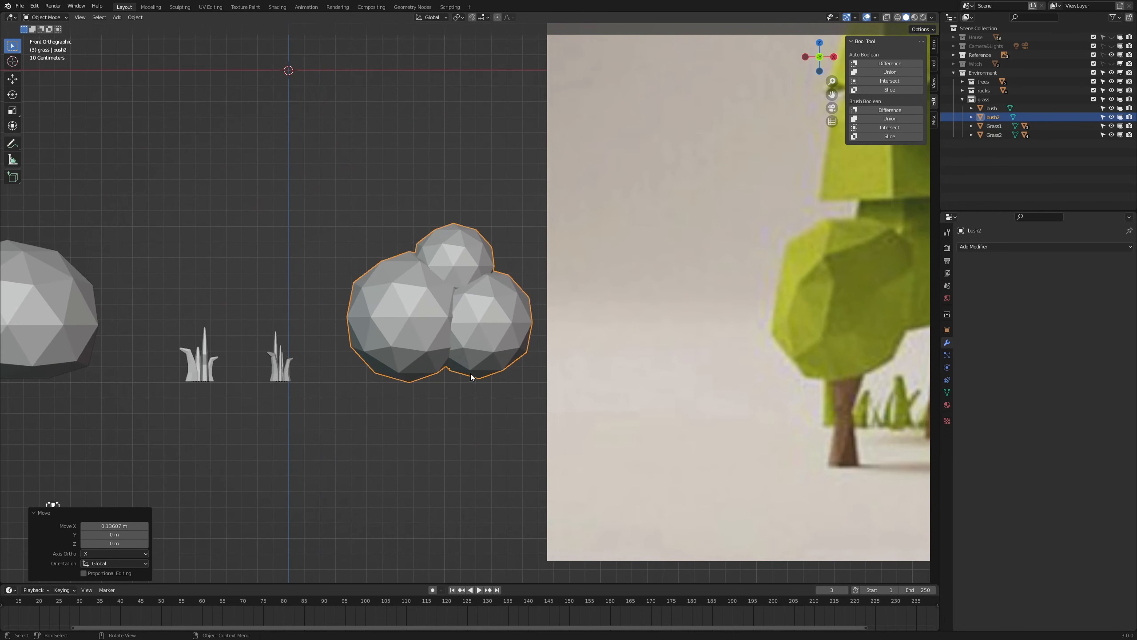
key(Tab)
scroll(453, 378, up, 1)
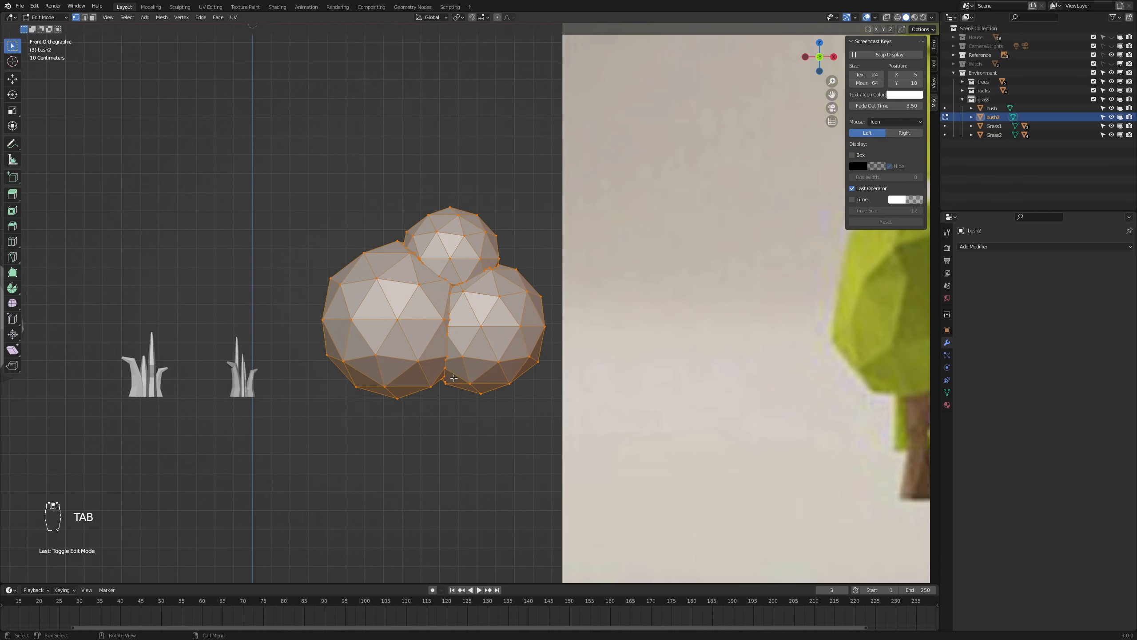
click(397, 402)
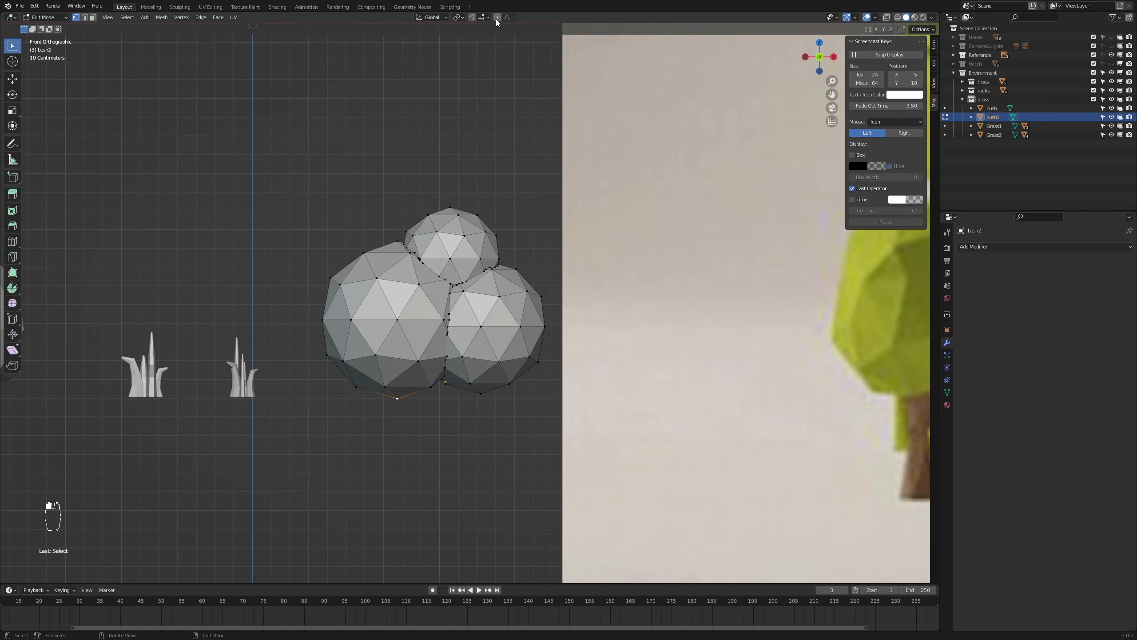
key(g)
key(z)
scroll(453, 429, up, 3)
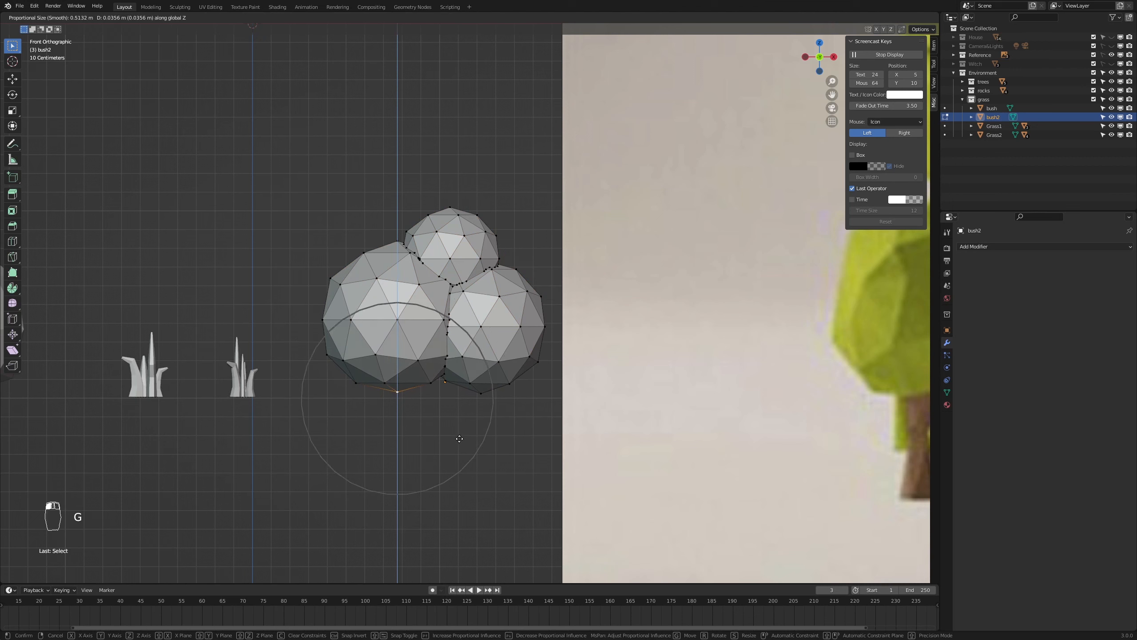
click(466, 424)
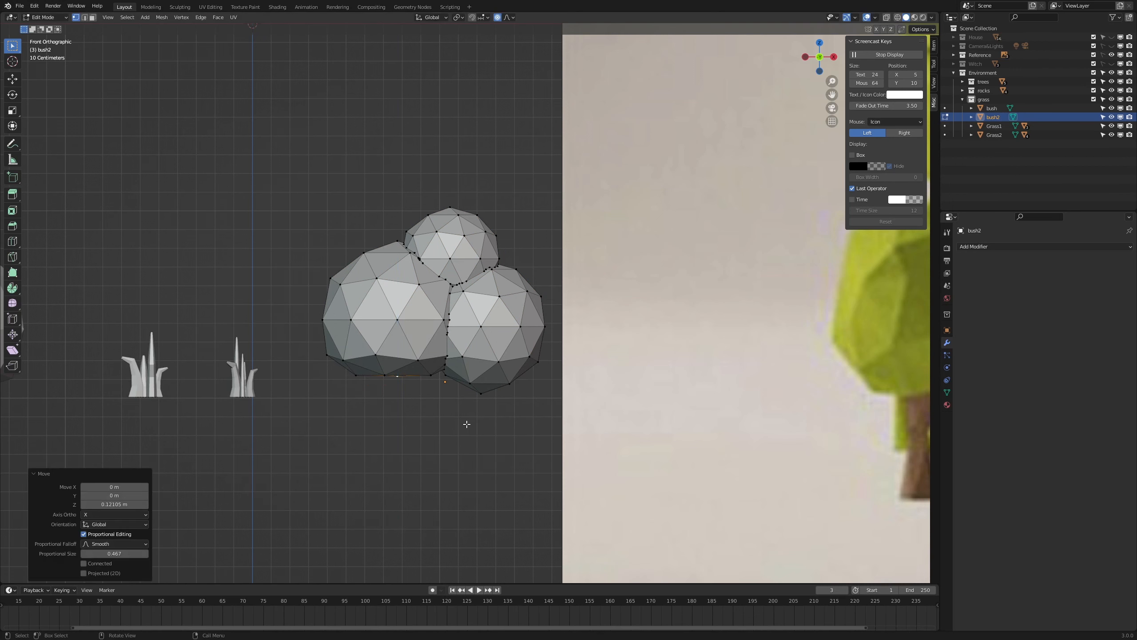
- Raise the bottom vertex of bush2's second lower sphere along Z with proportional size about 0.35, flattening it level with the larger sphere's base
click(483, 394)
key(g)
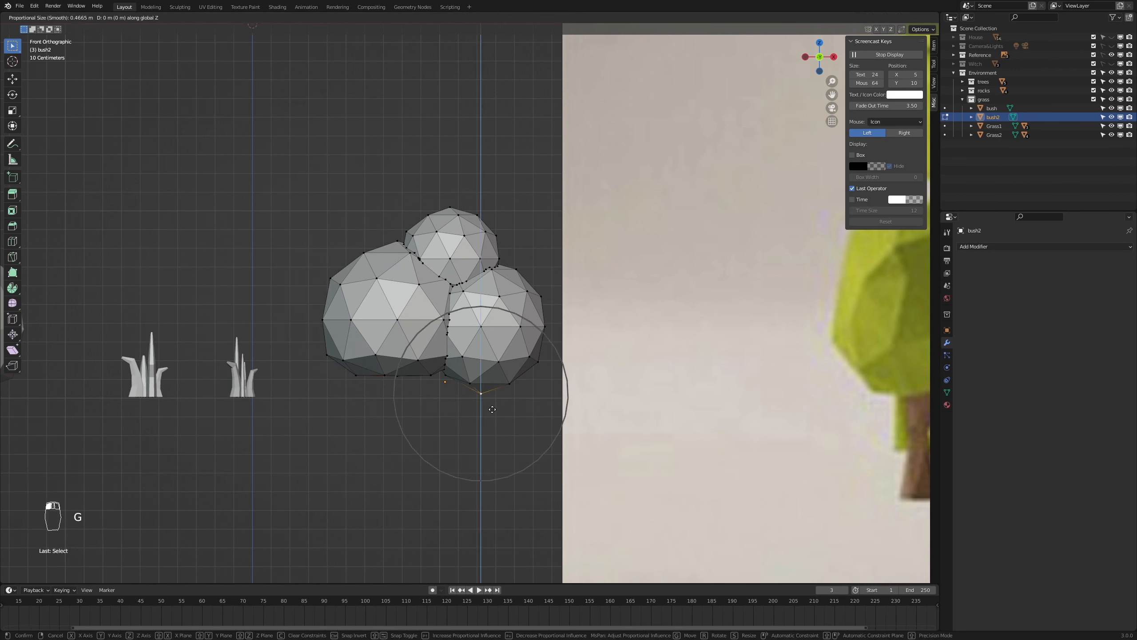
key(z)
scroll(493, 392, up, 3)
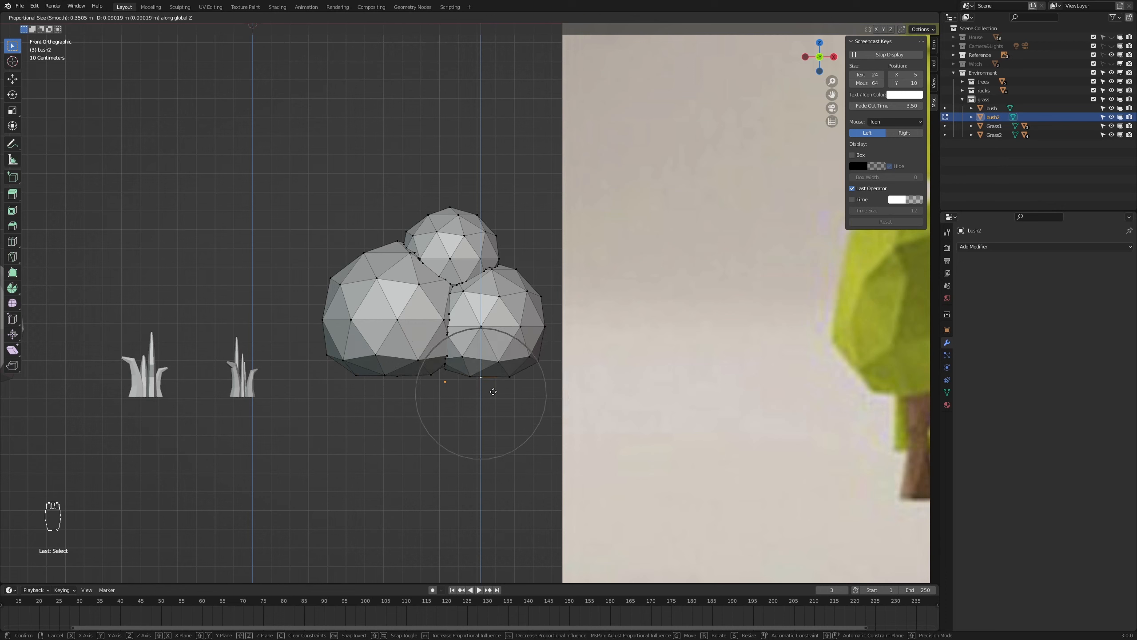
click(493, 391)
- Select the whole bush2 mesh and lower it about 0.04 m along Z
key(a)
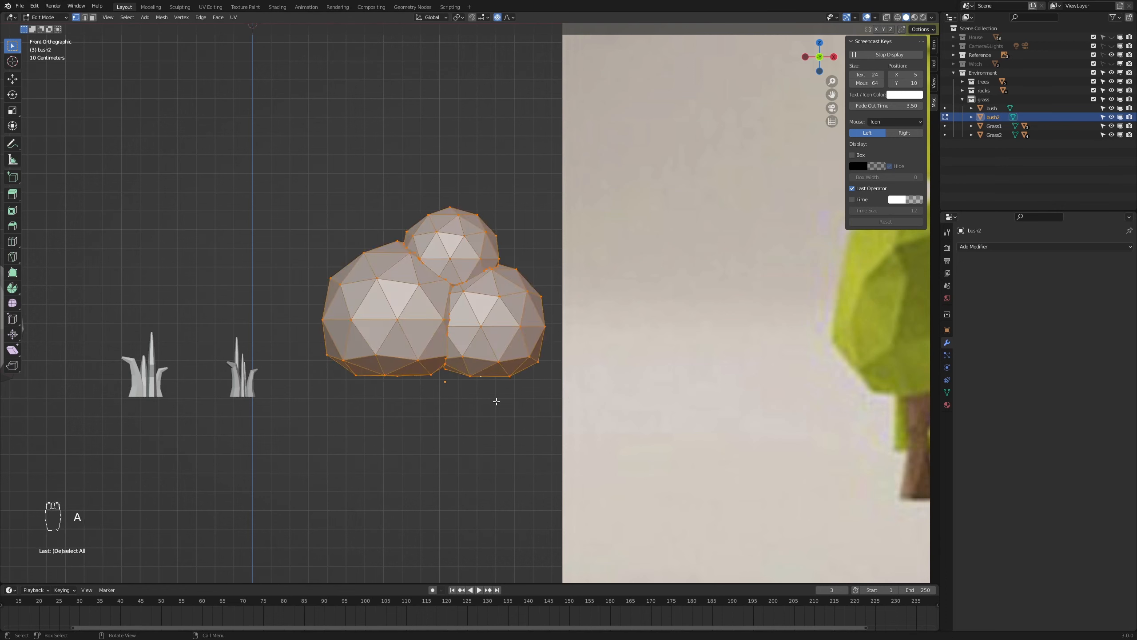
key(g)
key(z)
click(496, 409)
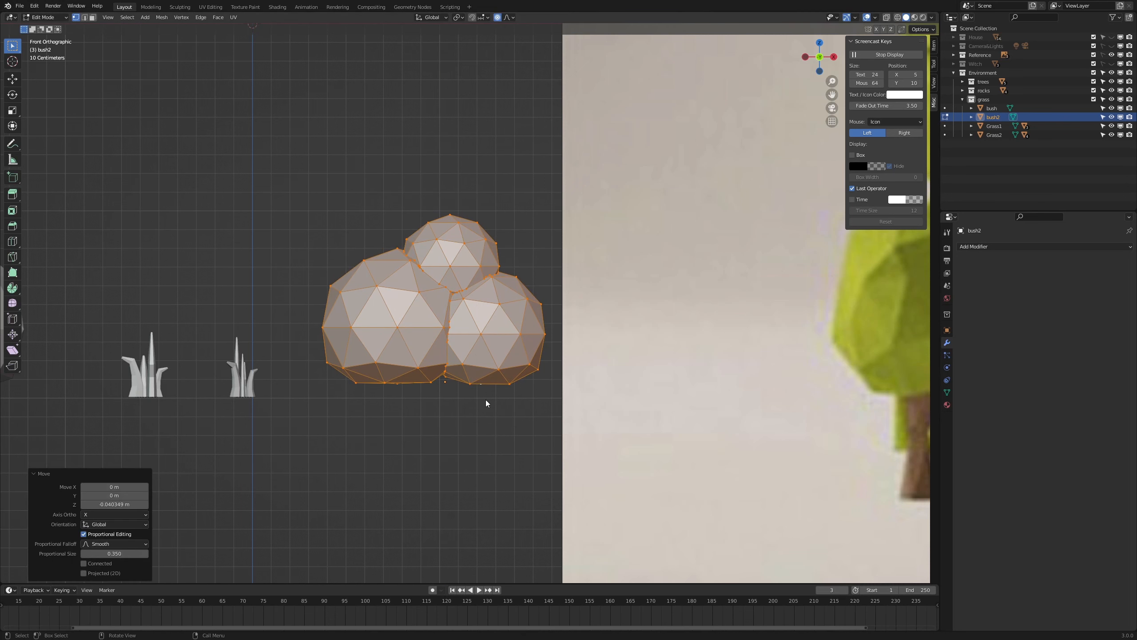
- In Object Mode, lower bush2 about 0.08 m along Z to the ground line and shift it about -0.04 m along X
key(Tab)
key(g)
key(z)
click(483, 414)
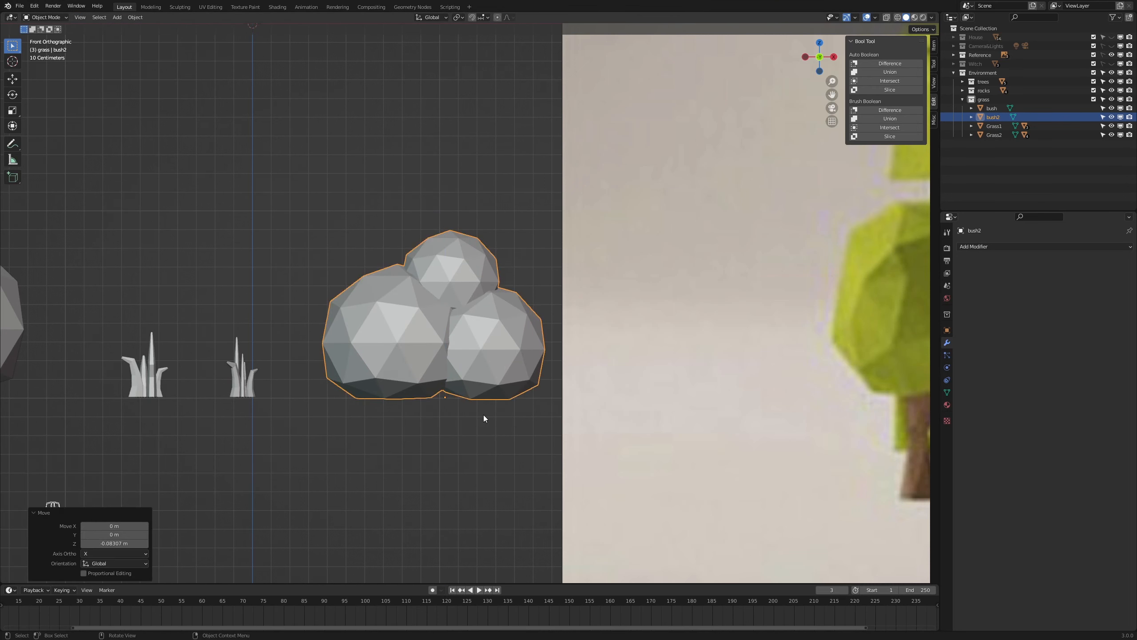
key(g)
key(x)
click(476, 415)
scroll(476, 414, down, 7)
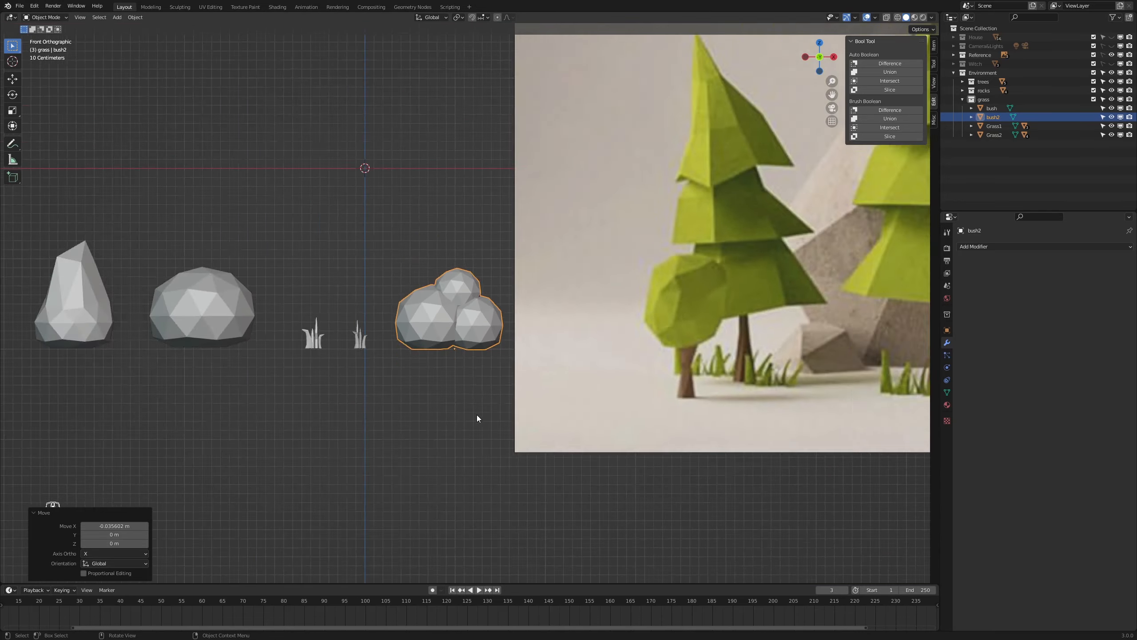
- Select both grass tufts, shift them about -0.06 m along X, then move them past bush2 onto the reference image's edge
scroll(473, 418, up, 3)
drag(367, 334, 298, 364)
key(g)
key(x)
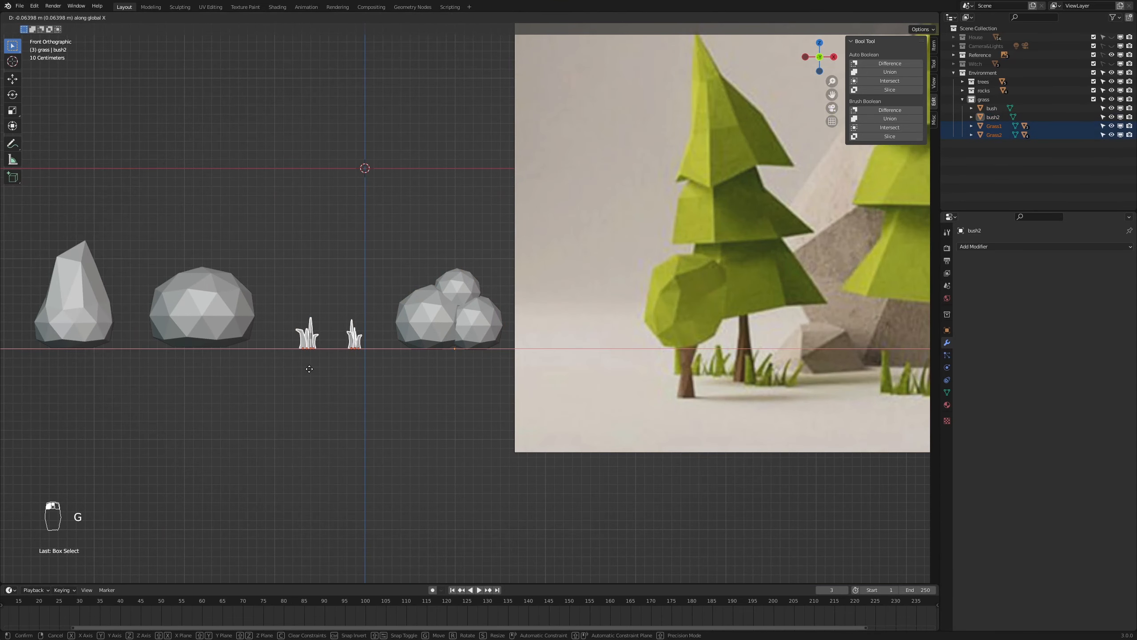
click(308, 368)
scroll(385, 414, down, 3)
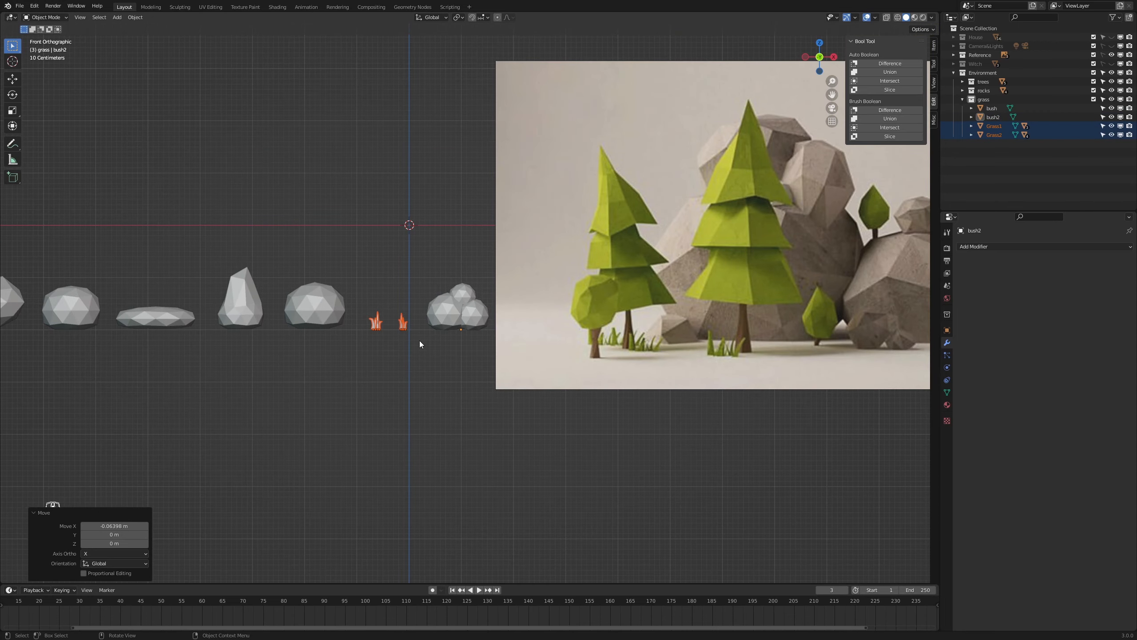
key(g)
key(x)
click(554, 343)
- Move bush2 about -1.22 m along X into the freed spot beside the round bush
click(459, 313)
key(g)
key(x)
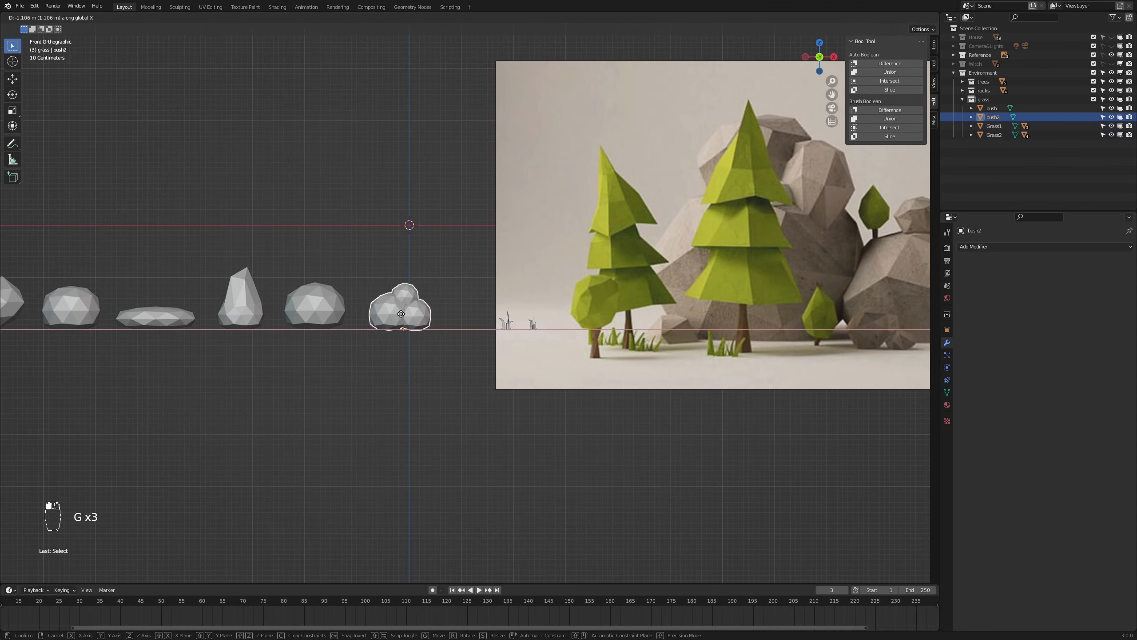
click(394, 313)
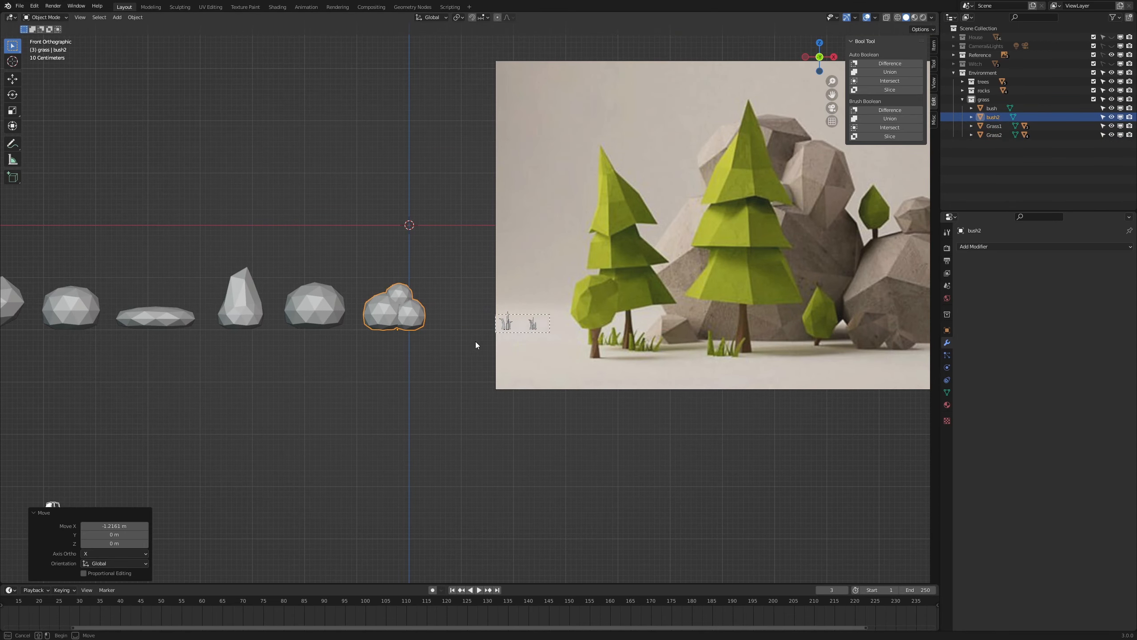
- Select both grass tufts and move them about -1.08 m along X, between bush2 and the reference image
drag(475, 344, 474, 344)
key(g)
key(x)
click(430, 339)
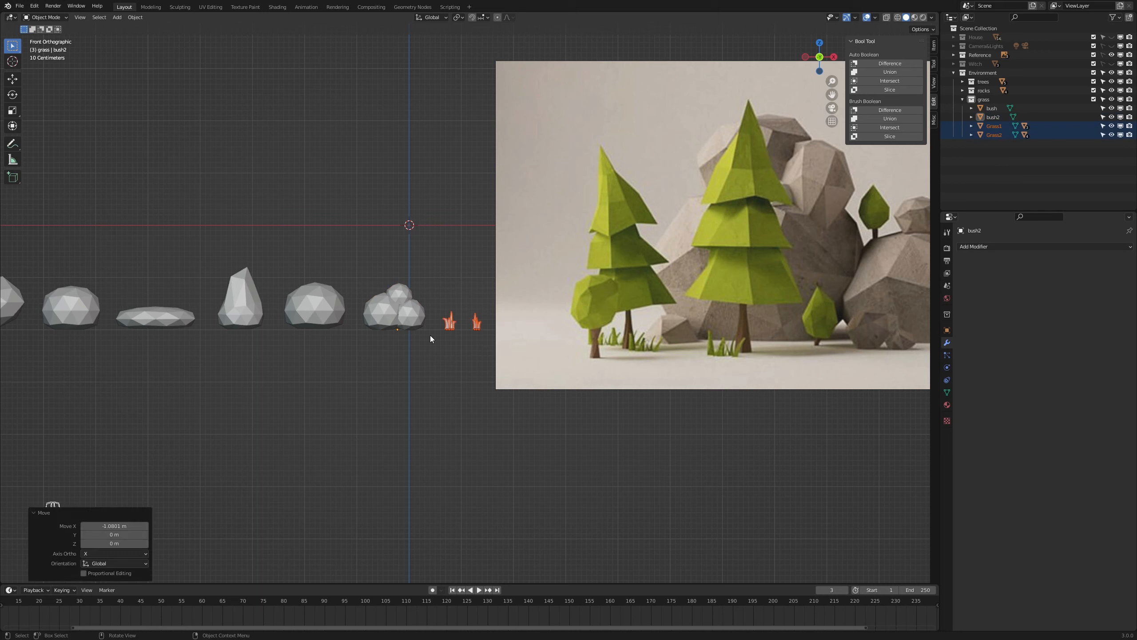
click(609, 424)
- Apply the rotation and scale of bush2
click(383, 305)
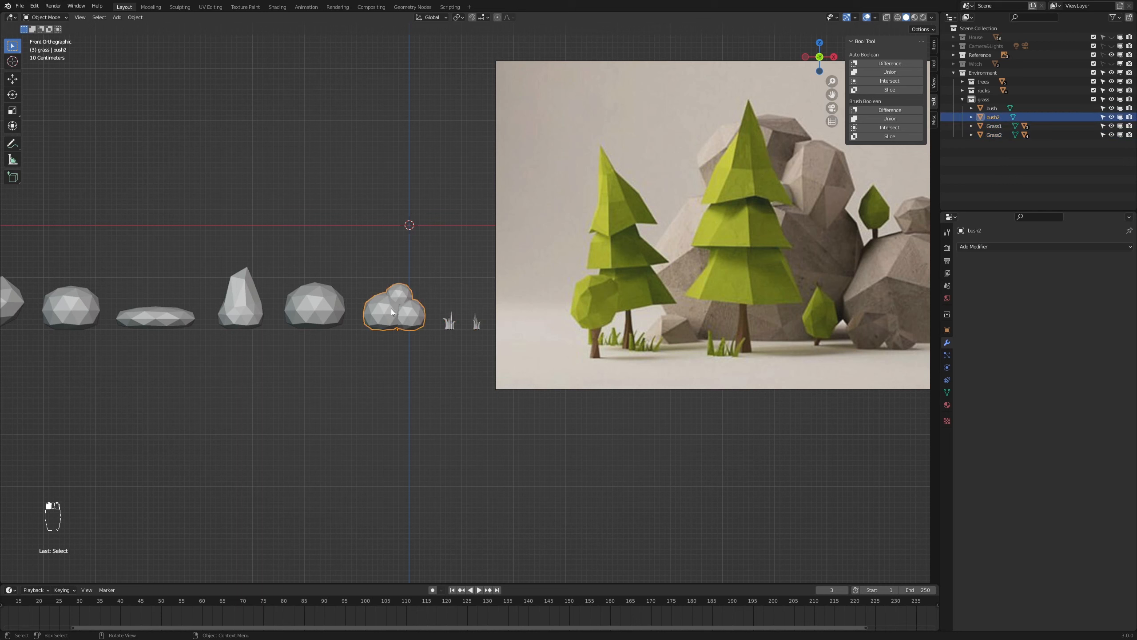
key(ctrl+a)
click(393, 310)
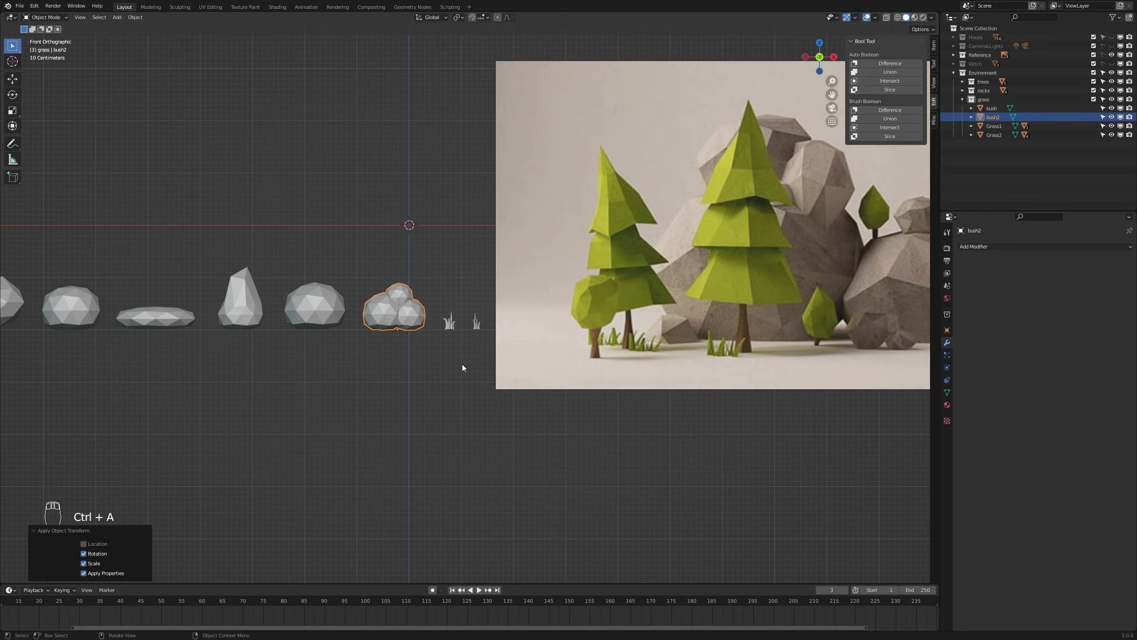
- Uniformly scale down stone1, the first rock after the trees, and scale stone2 next to it by about 0.57
scroll(462, 368, down, 5)
scroll(340, 385, up, 2)
shift+middle_drag(371, 396, 500, 430)
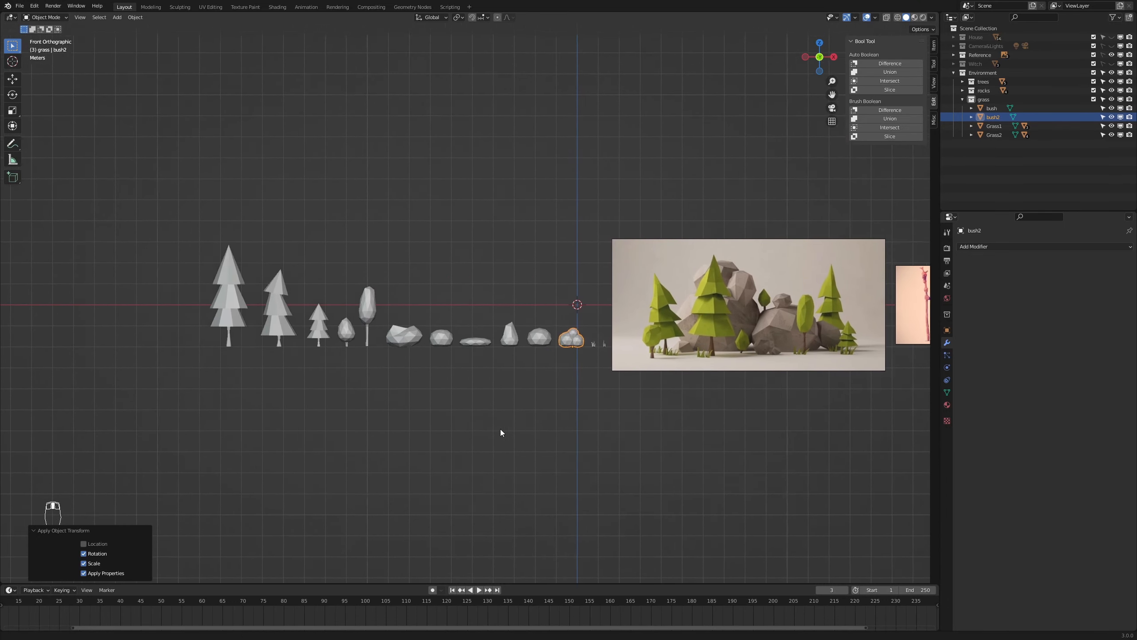
scroll(511, 435, up, 2)
click(446, 373)
key(s)
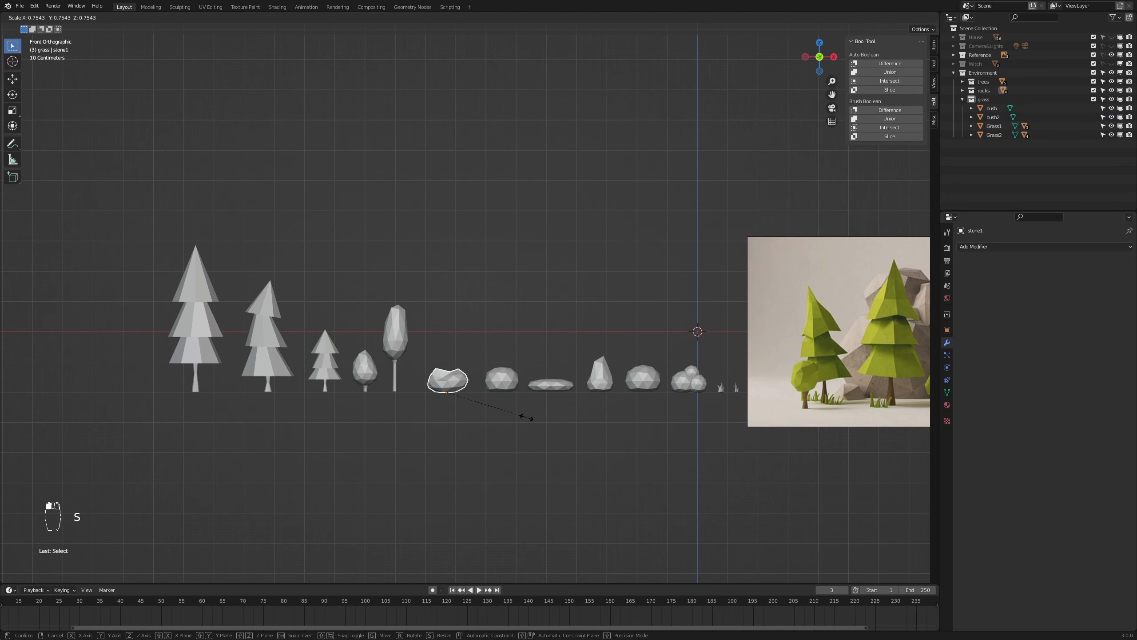
click(523, 413)
click(502, 379)
key(s)
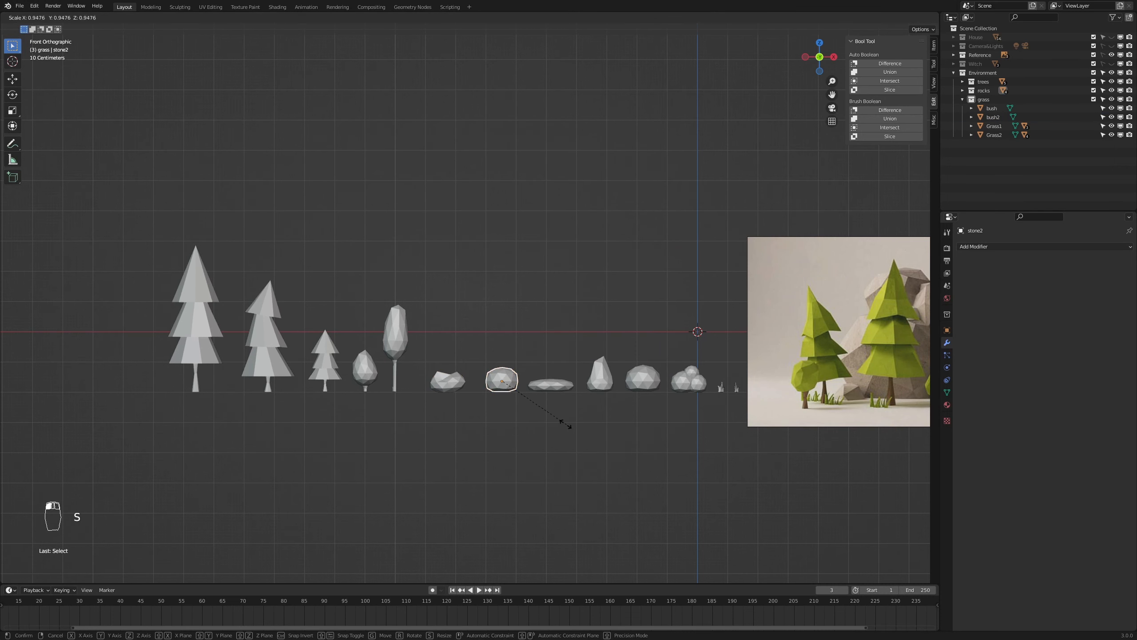
click(536, 412)
- In Edit Mode, move the whole stone2 mesh about 0.21 m up along Z, placing its base at the object's origin
scroll(556, 432, up, 3)
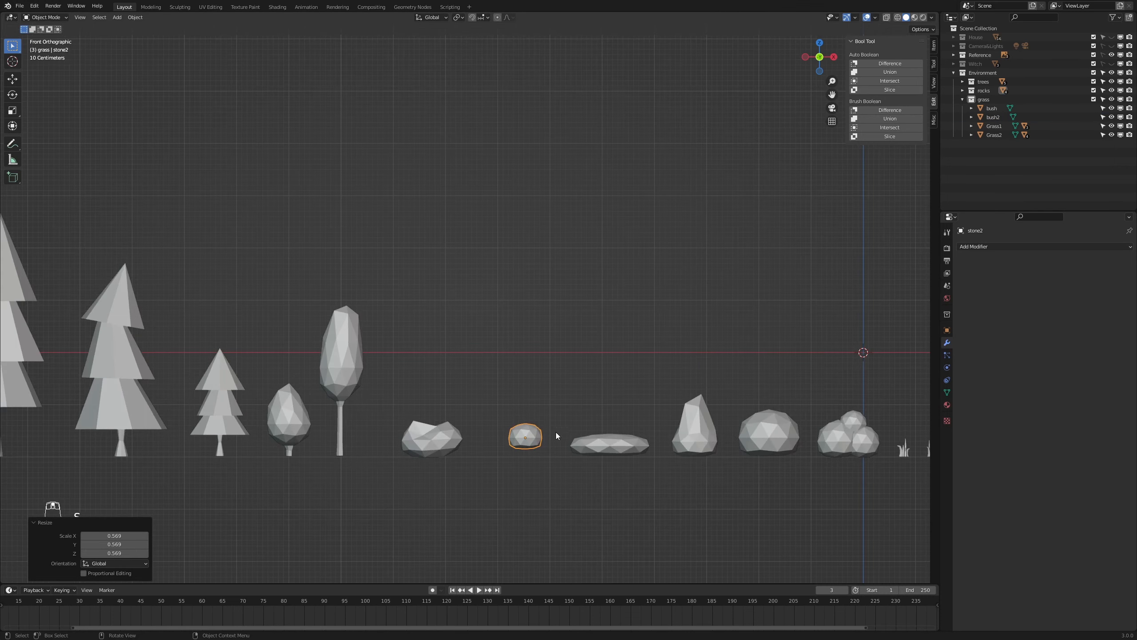
scroll(557, 437, up, 2)
key(Tab)
key(a)
key(a)
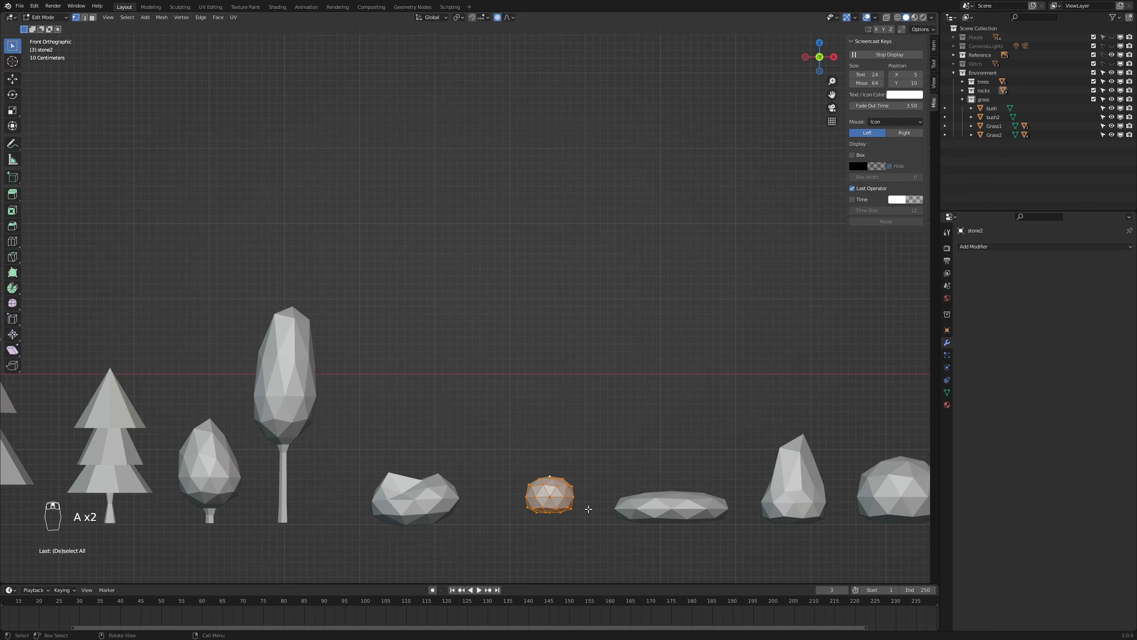
key(g)
key(z)
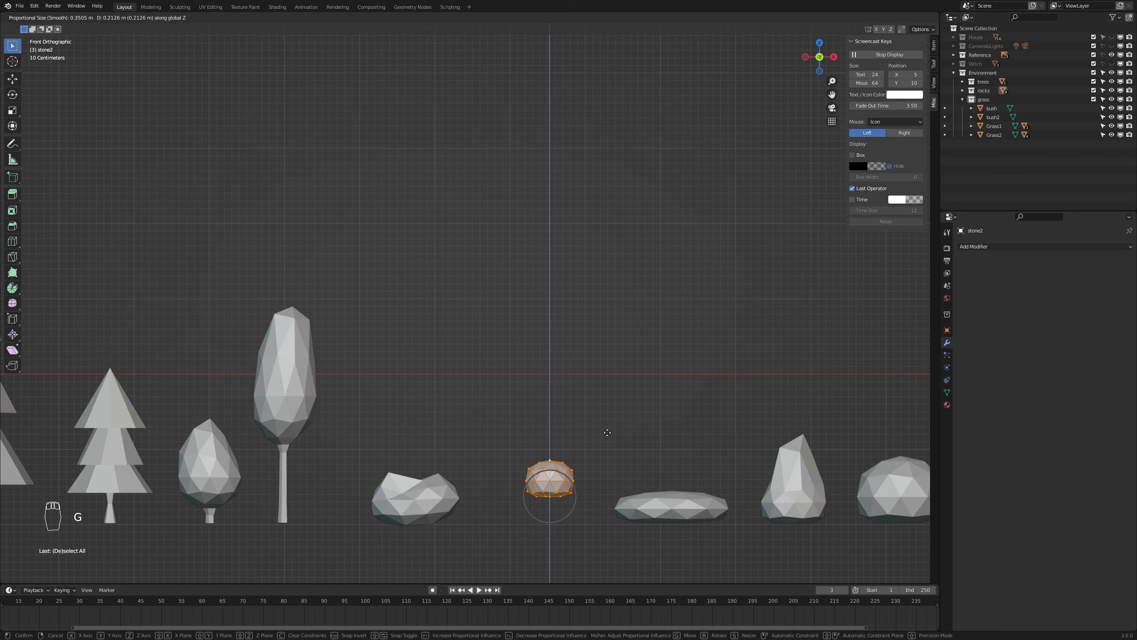
click(607, 432)
- In Object Mode, lower stone2 about 0.36 m along Z to the ground line
key(Tab)
key(g)
key(z)
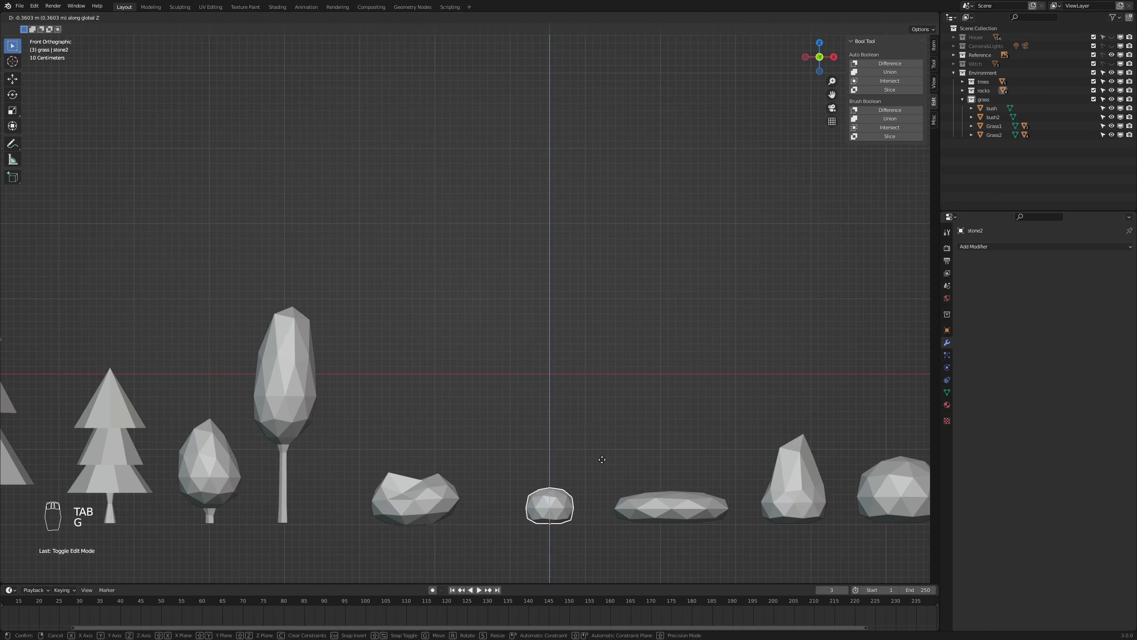
click(602, 459)
- In Edit Mode, nudge the whole stone2 mesh about 0.003 m down along Z to line its base up with the ground
scroll(574, 548, up, 1)
shift+middle_drag(616, 540, 540, 368)
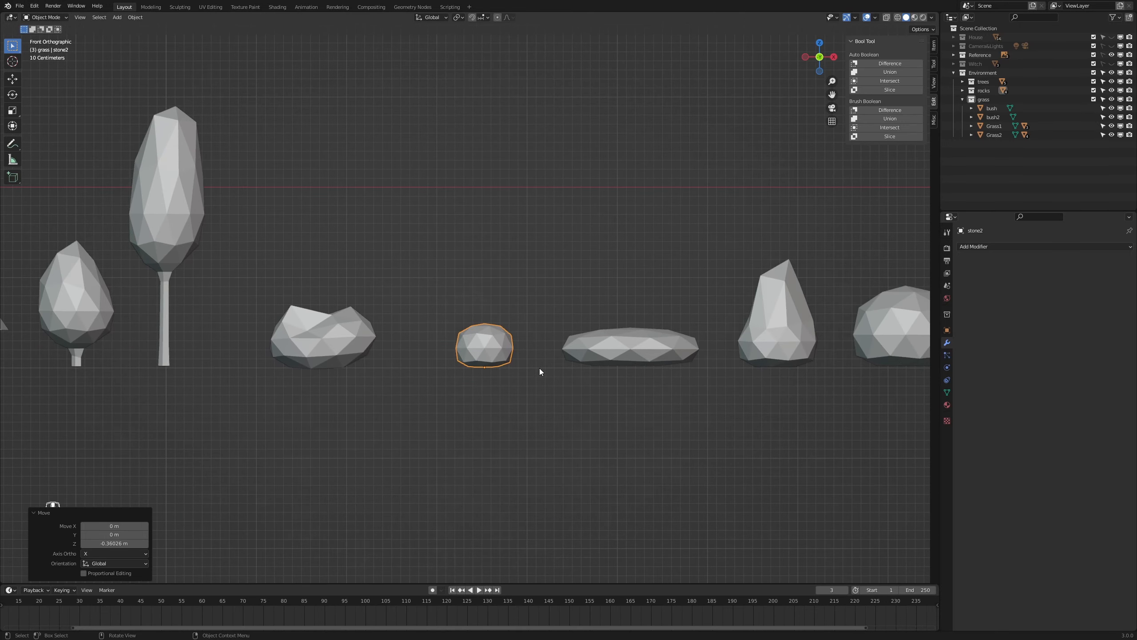
scroll(540, 368, up, 4)
key(Tab)
key(g)
key(z)
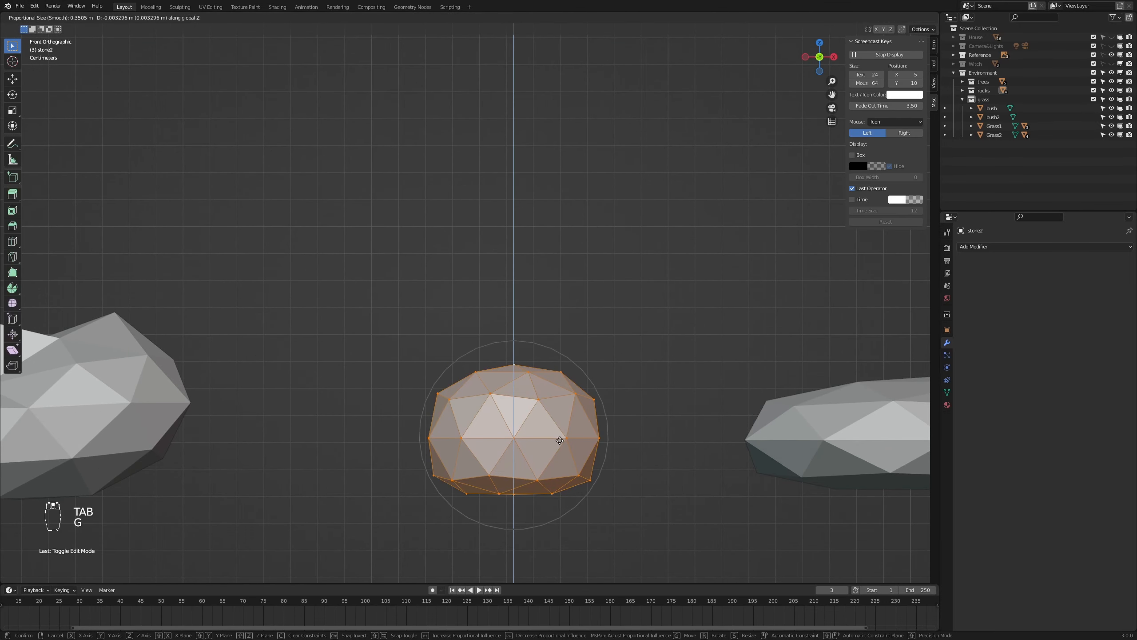
click(559, 440)
key(Tab)
scroll(560, 441, down, 2)
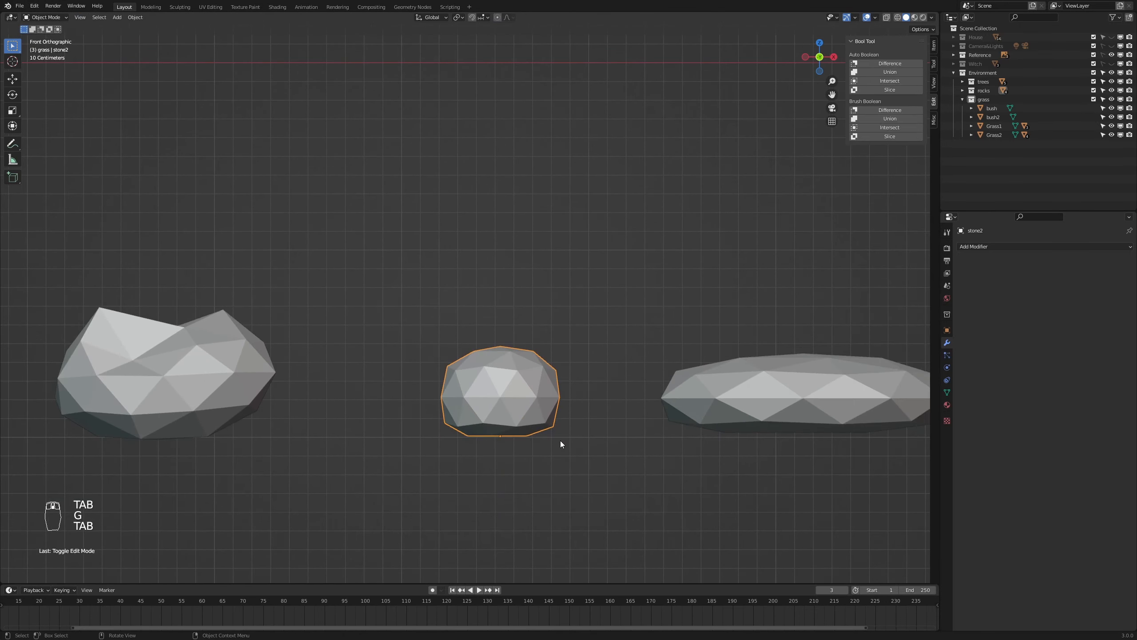
- Lower the flat rock, stone3, about 0.02 m along Z to the ground line
click(775, 432)
key(g)
key(z)
click(765, 422)
scroll(480, 486, down, 1)
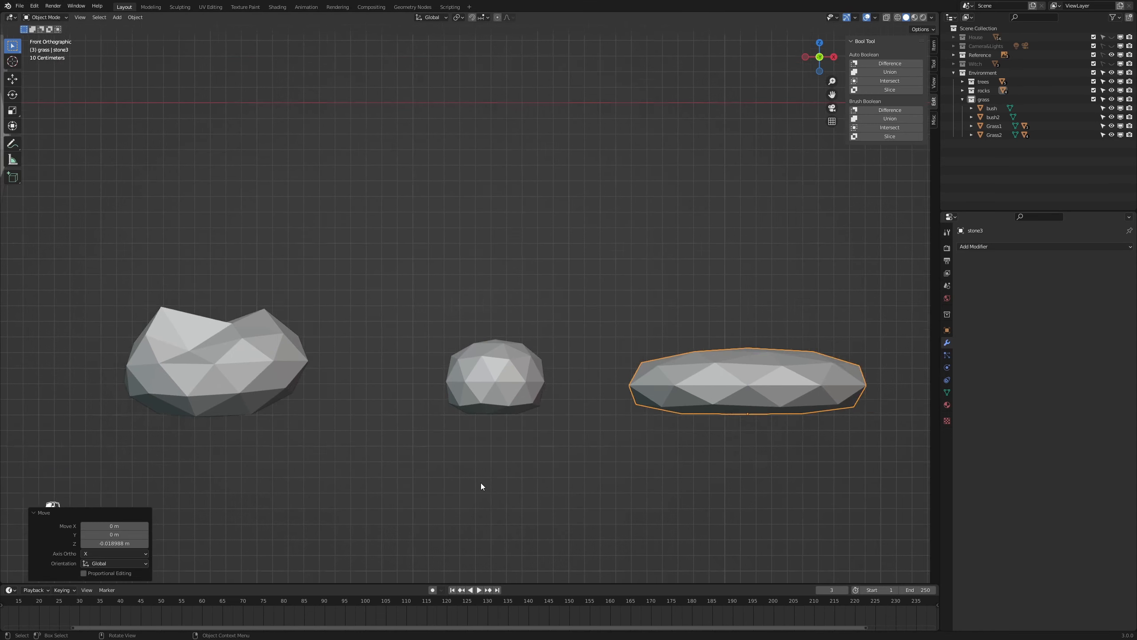
- Lower the tall pointed rock, stone14, about 0.01 m along Z to the ground line
scroll(481, 486, down, 3)
click(746, 335)
key(g)
key(z)
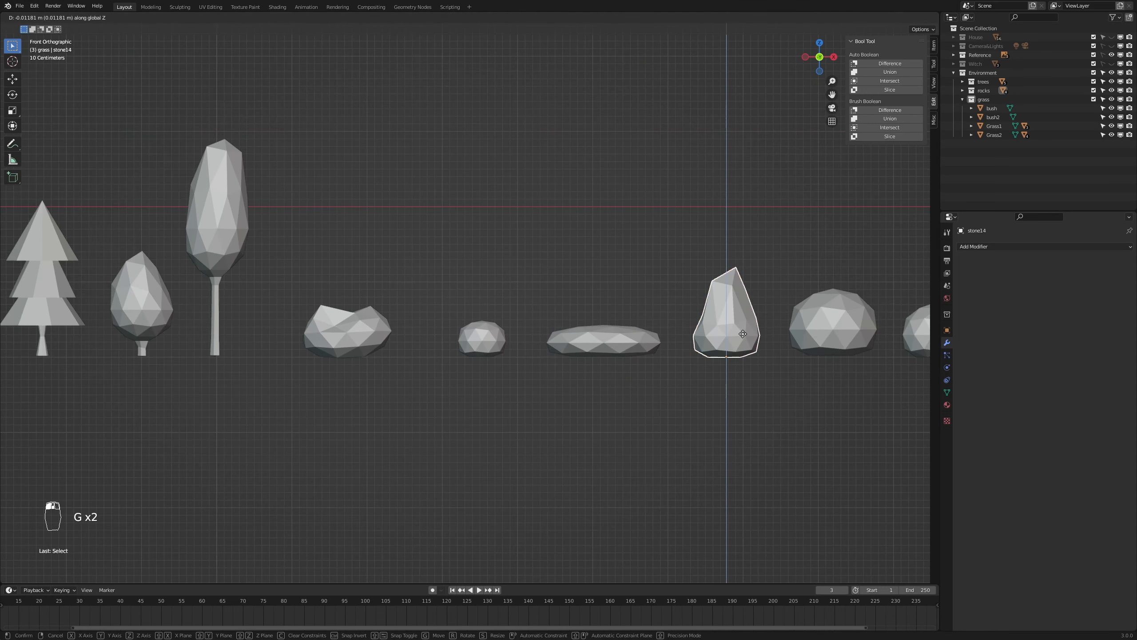
click(743, 334)
- Lower the round bush about 0.018 m along Z to the ground line
click(835, 329)
key(g)
key(z)
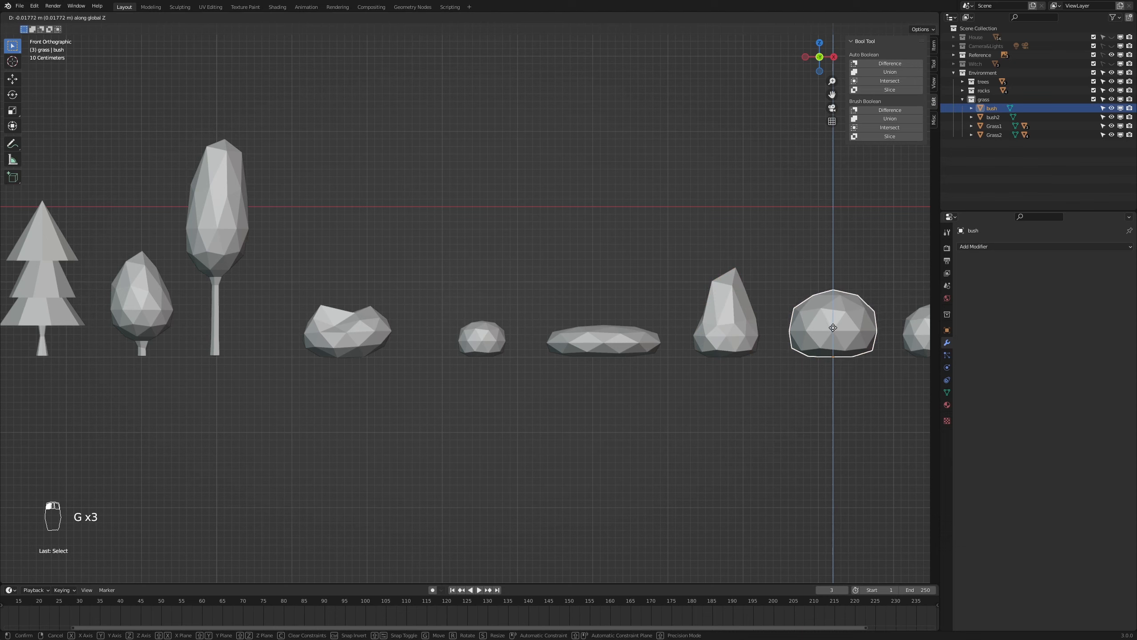
click(829, 333)
- Scale the round bush down uniformly to about 0.93 of its size
scroll(778, 397, down, 1)
shift+middle_drag(742, 417, 691, 456)
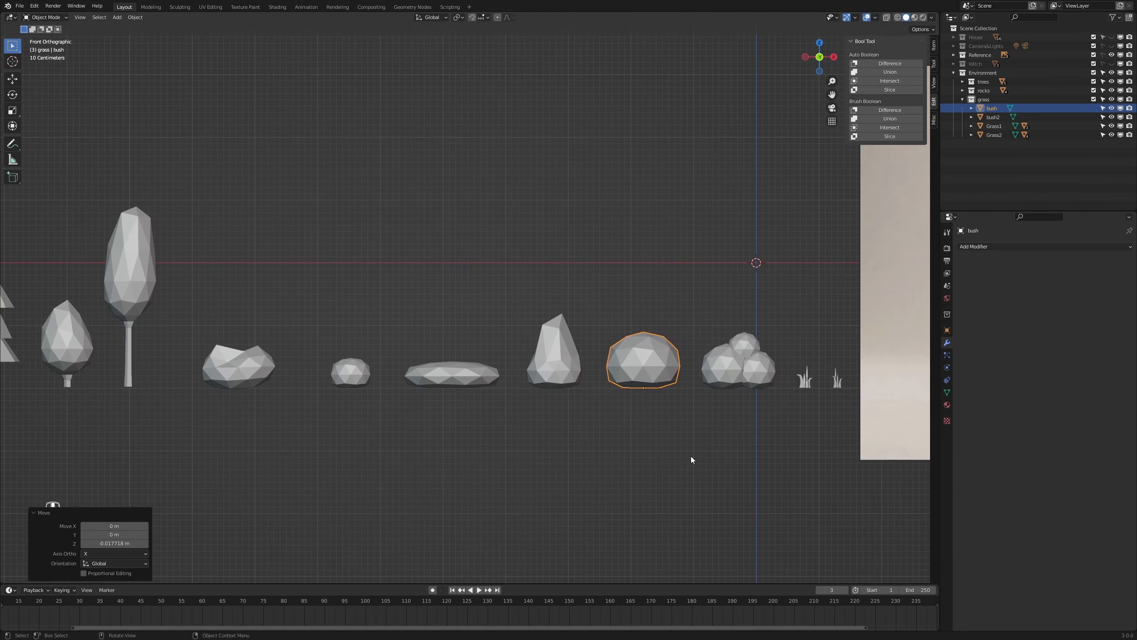
scroll(758, 422, down, 2)
key(s)
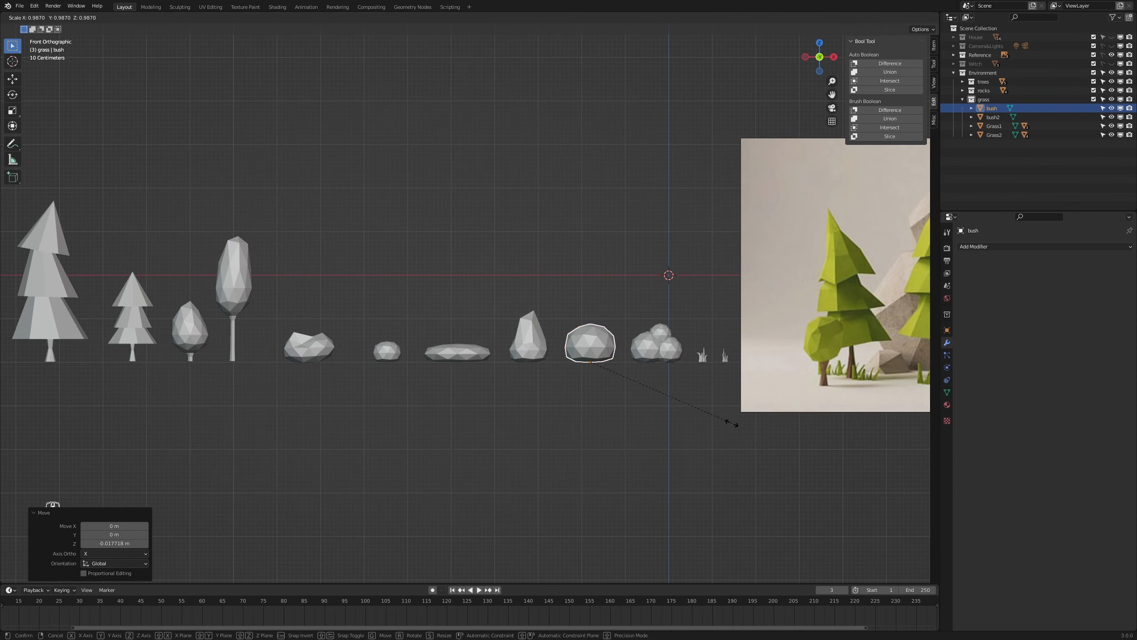
click(725, 421)
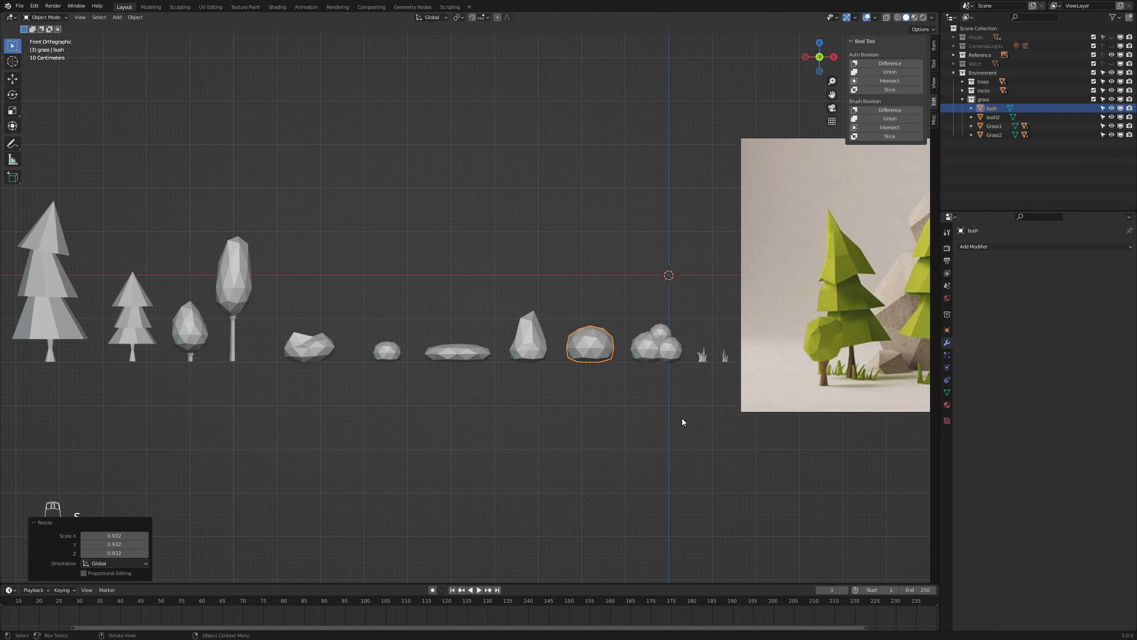
- Scale the two grass tufts, Grass1 and Grass2, up together by a factor of about 1.18
scroll(682, 418, down, 4)
scroll(519, 403, up, 1)
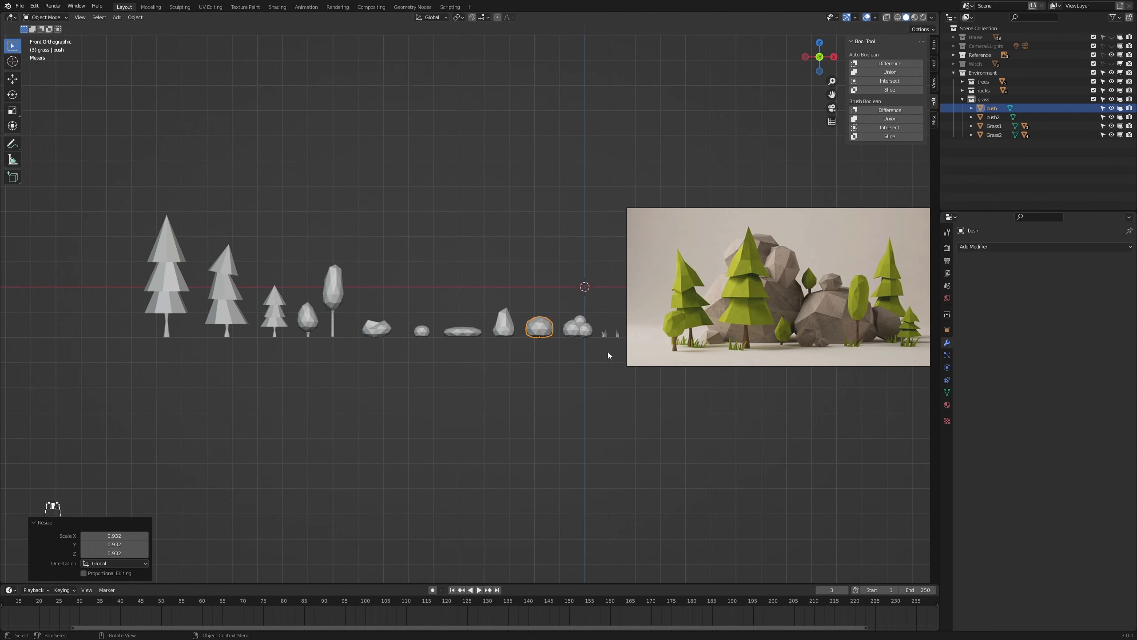
drag(598, 321, 628, 348)
key(s)
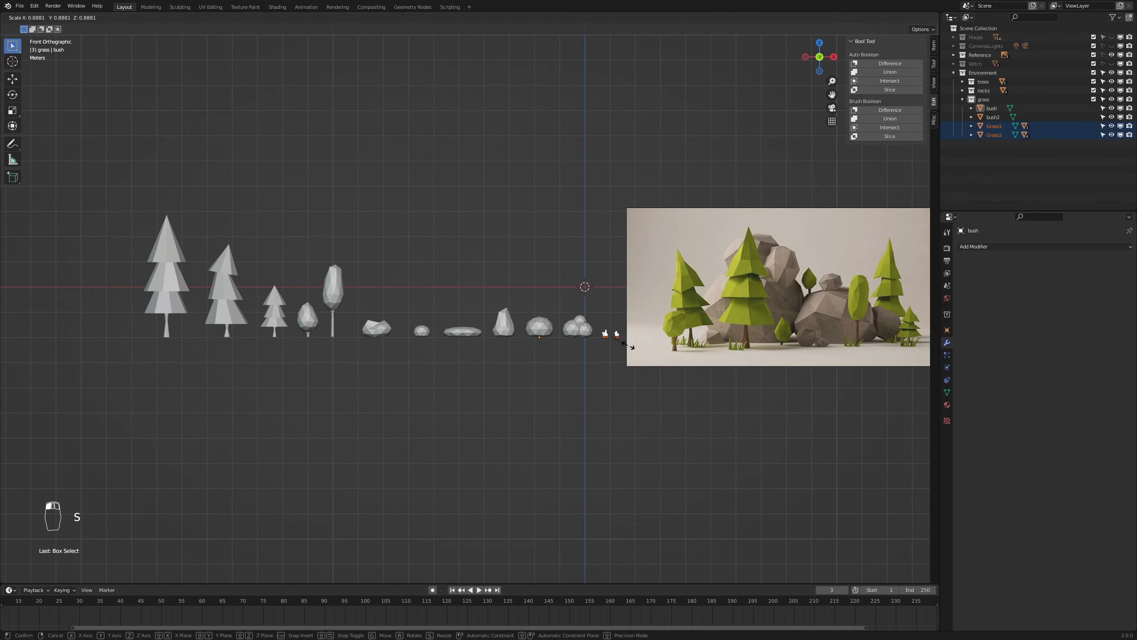
click(633, 349)
- Move the two grass tufts about 0.026 m along X, slightly away from the clustered bush
scroll(671, 371, up, 6)
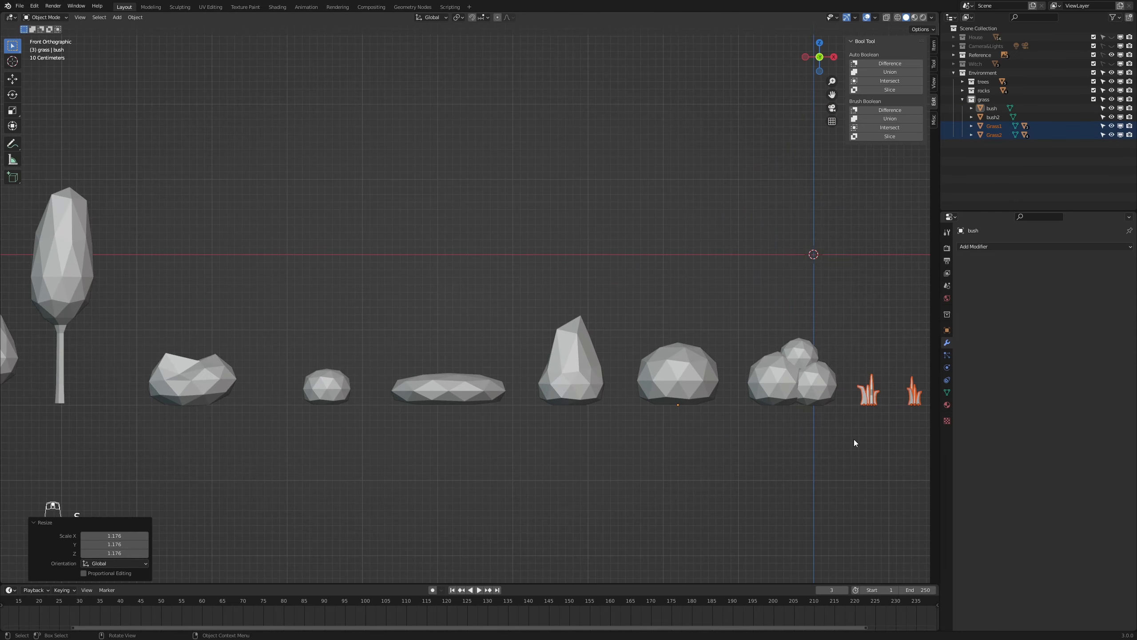
scroll(854, 439, down, 2)
key(g)
key(x)
click(861, 436)
scroll(581, 395, down, 3)
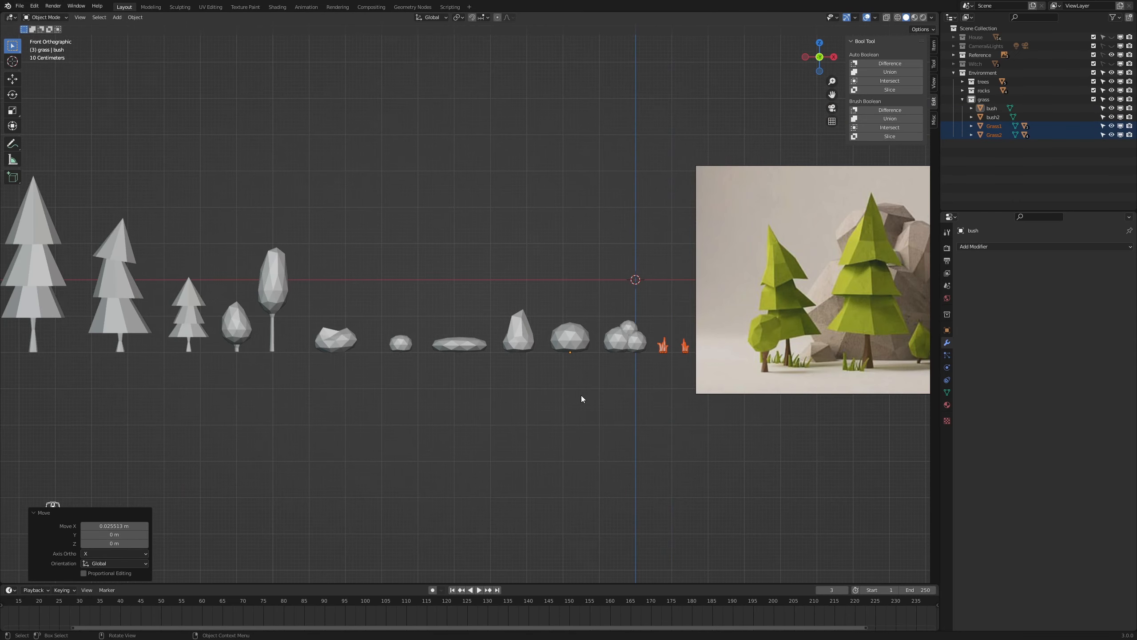
- Apply Rotation & Scale to all the trees, rocks, bushes and grass tufts, then deselect them
shift+middle_drag(377, 393, 486, 410)
drag(146, 276, 796, 392)
key(ctrl+a)
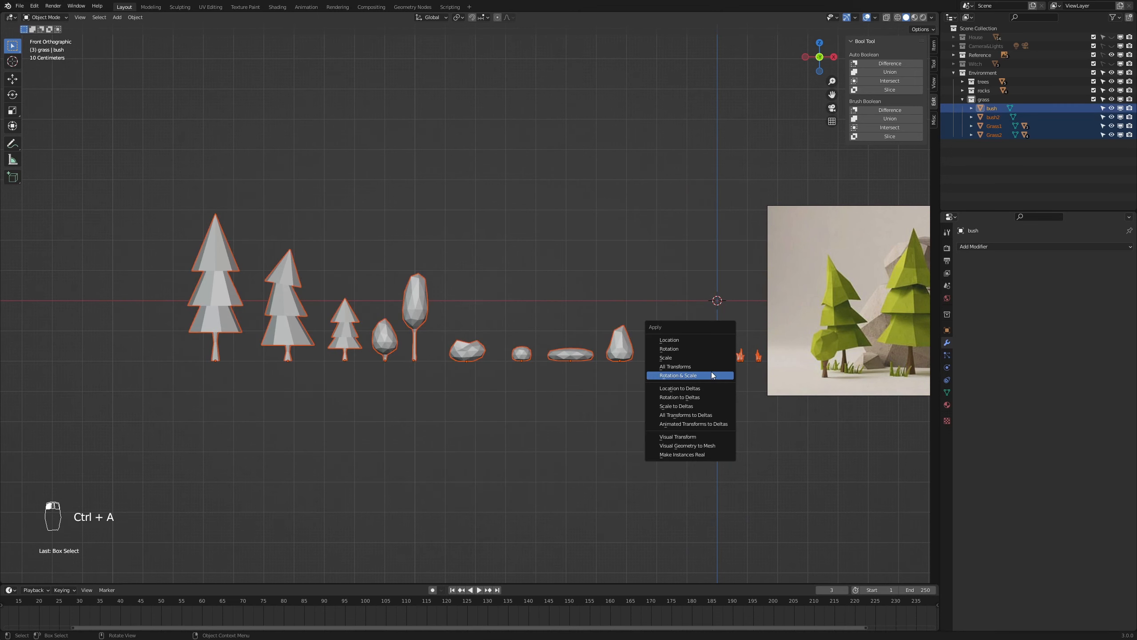
click(712, 375)
scroll(716, 380, down, 4)
scroll(746, 345, up, 1)
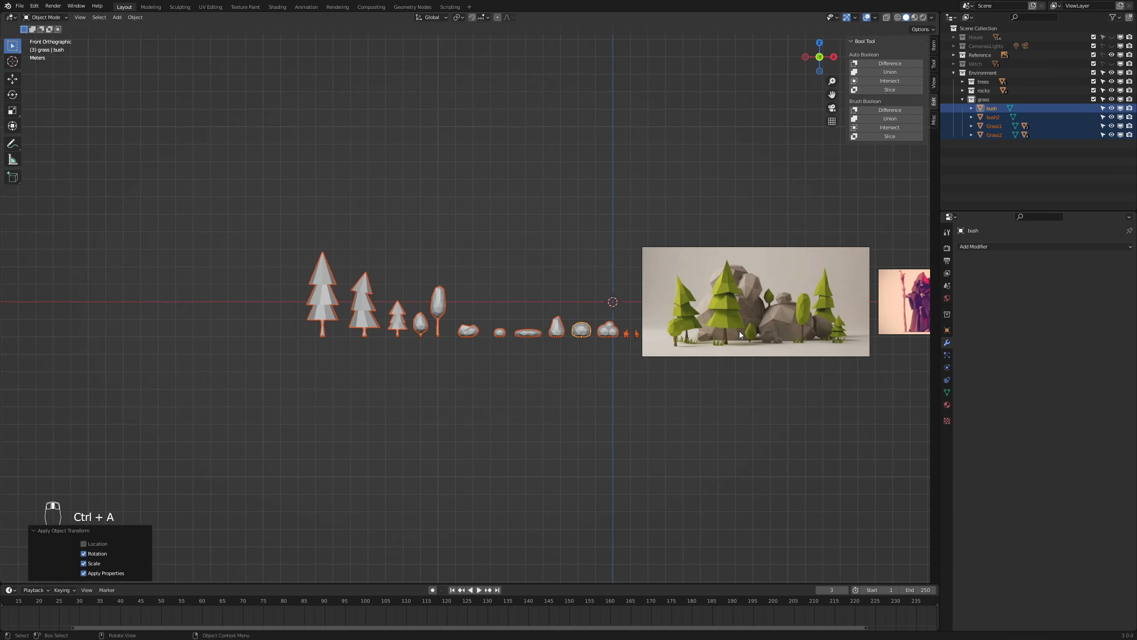
click(739, 332)
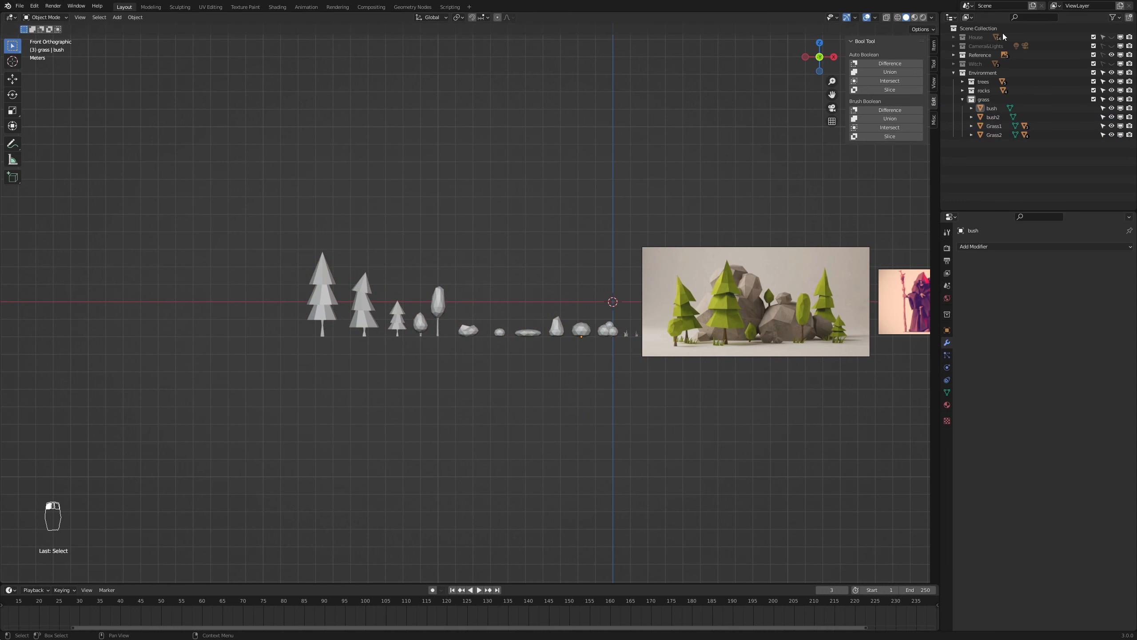
- Make the Reference collection active and save the file
click(1034, 56)
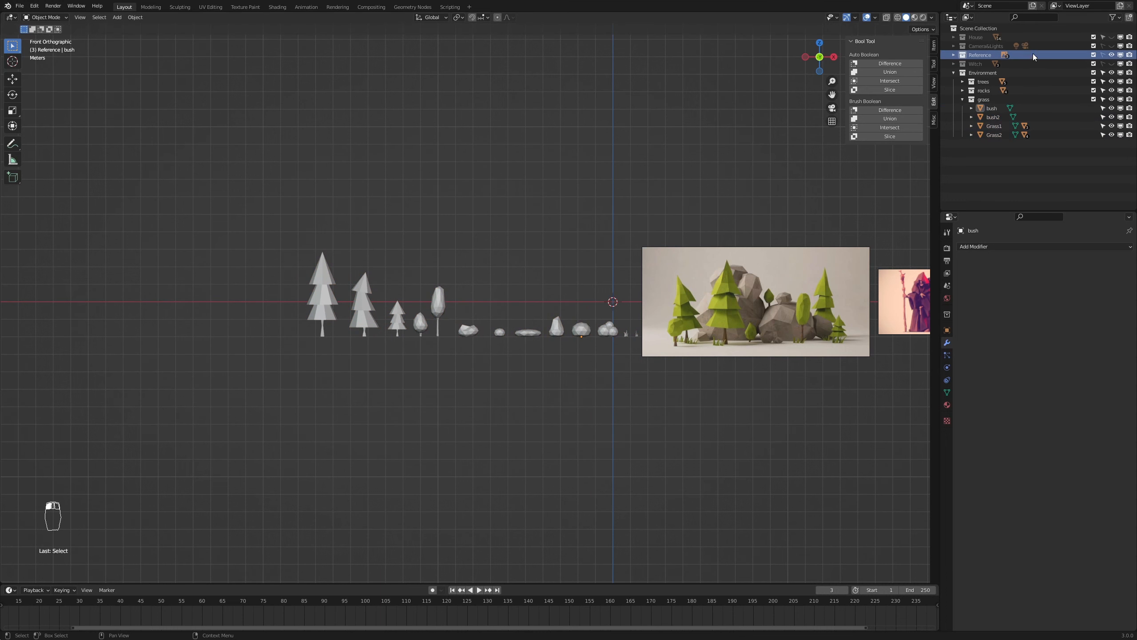
scroll(518, 309, down, 1)
key(ctrl+s)
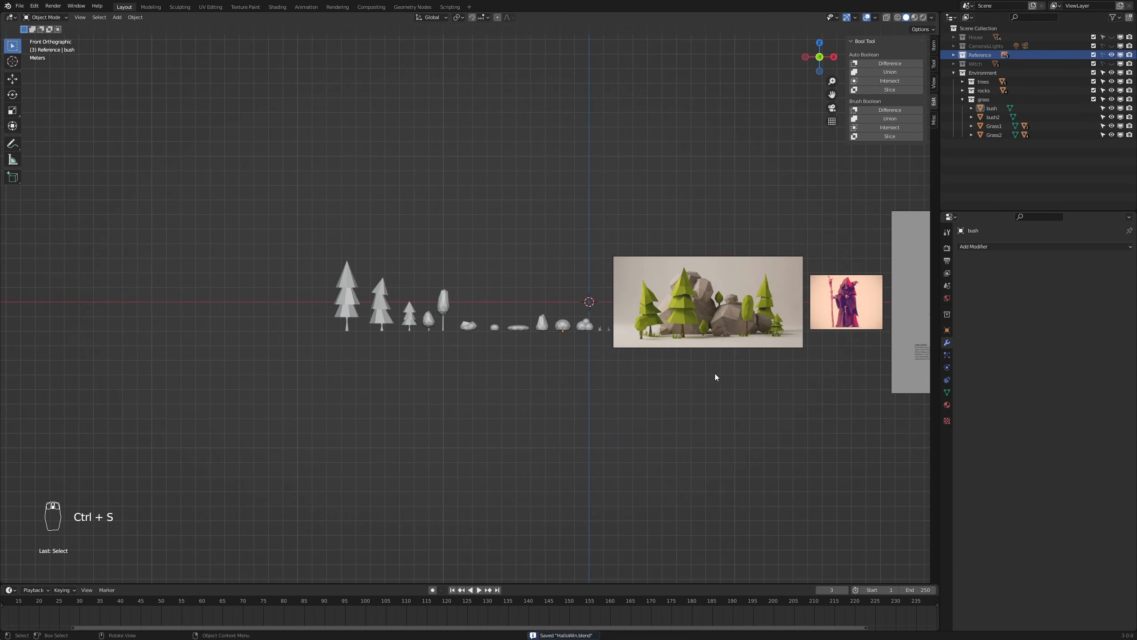
- Shift the whole row of environment assets about 3.7 m along negative X, away from the reference image, and deselect it
scroll(682, 378, up, 1)
drag(219, 259, 688, 383)
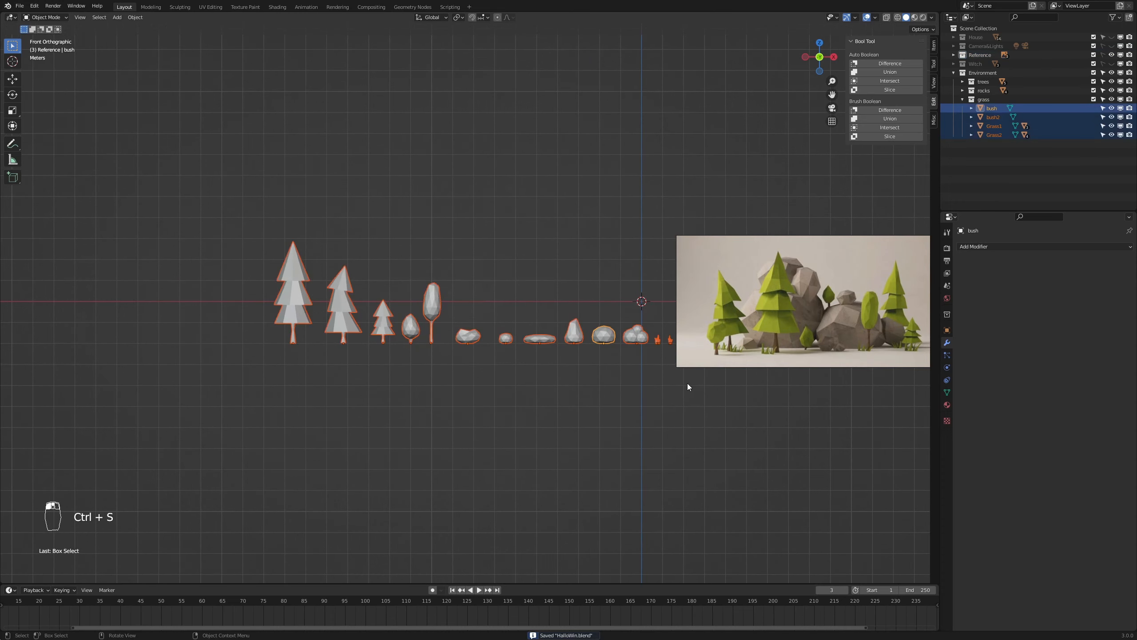
key(g)
key(x)
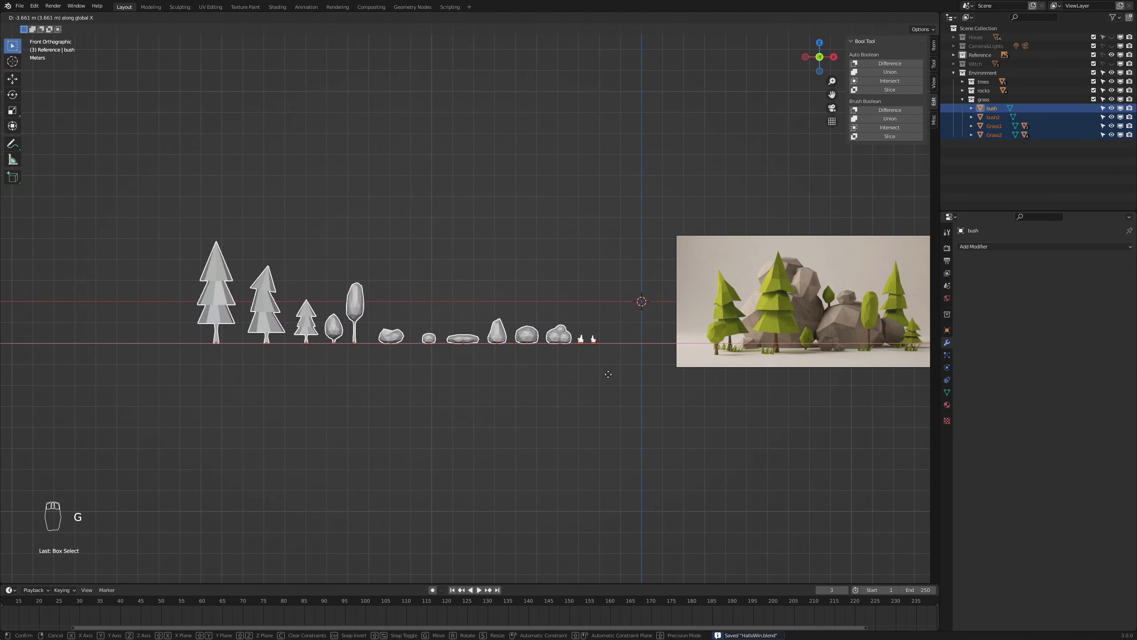
click(609, 376)
scroll(609, 376, down, 1)
shift+middle_drag(514, 193, 576, 277)
click(624, 327)
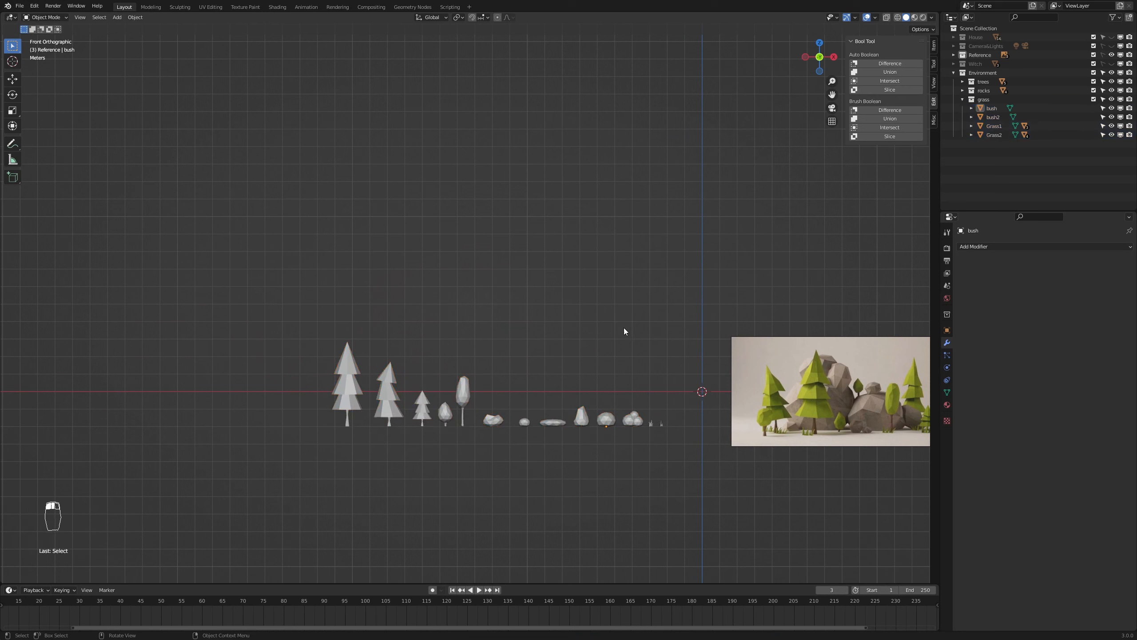
key(shift+a)
mouse_move(644, 337)
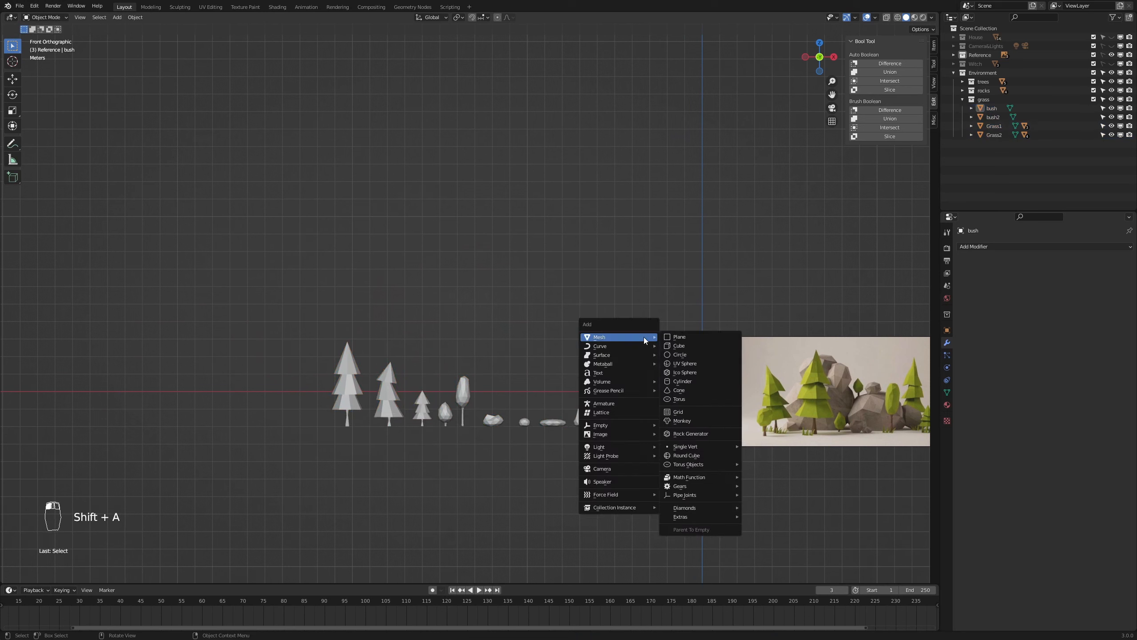
click(706, 372)
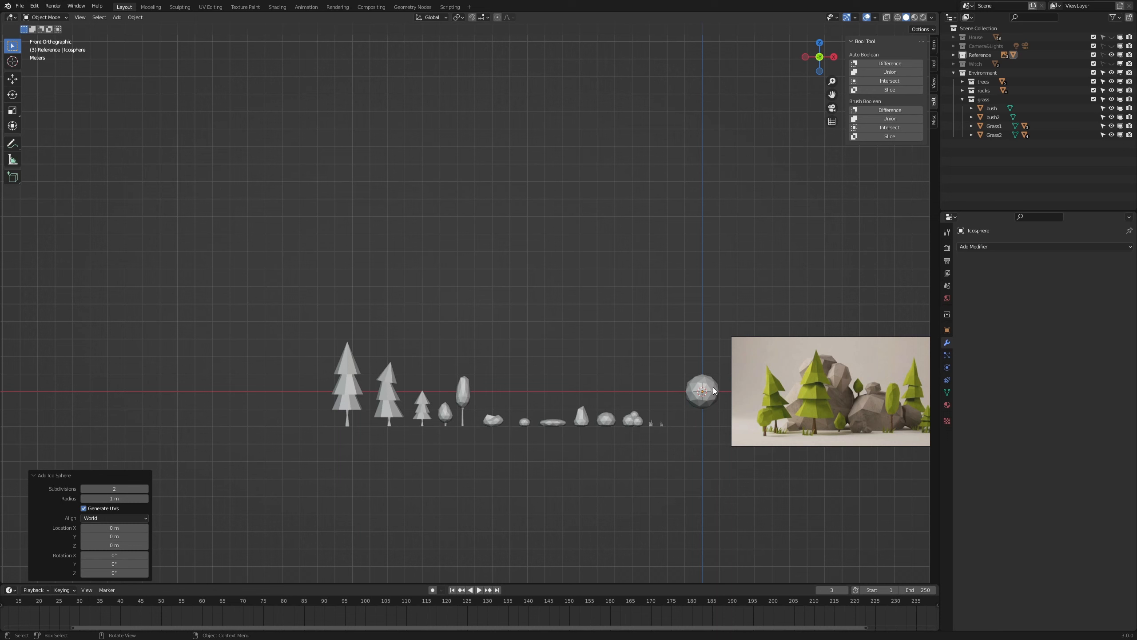
key(g)
key(ctrl+z)
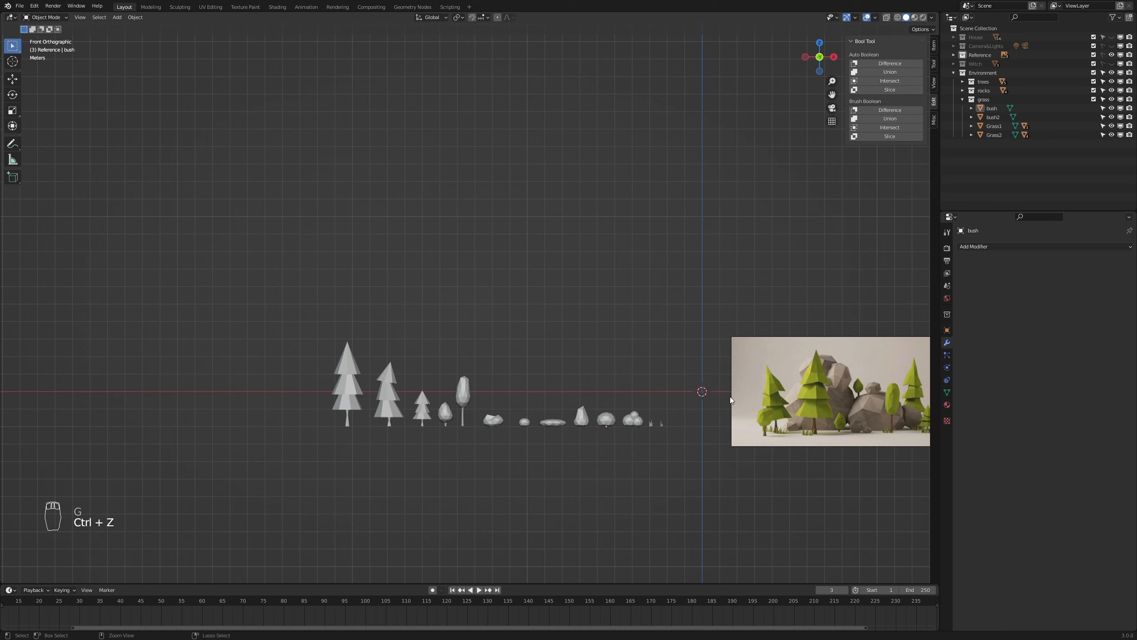
- Collapse the grass collection and create a new collection named clouds inside Environment
click(977, 102)
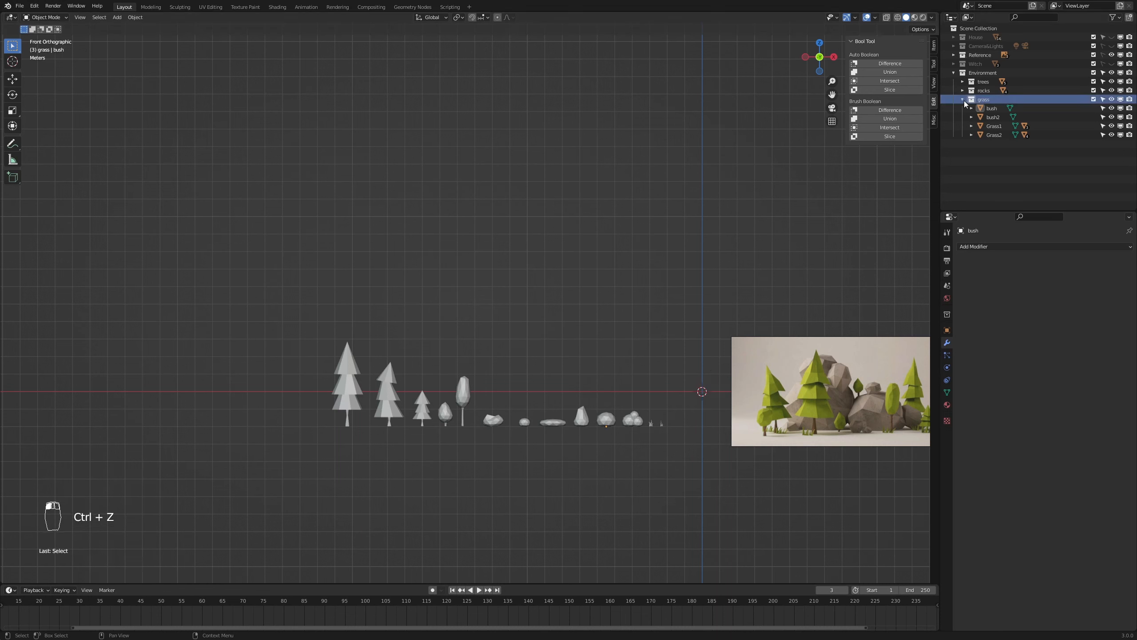
click(964, 100)
click(983, 72)
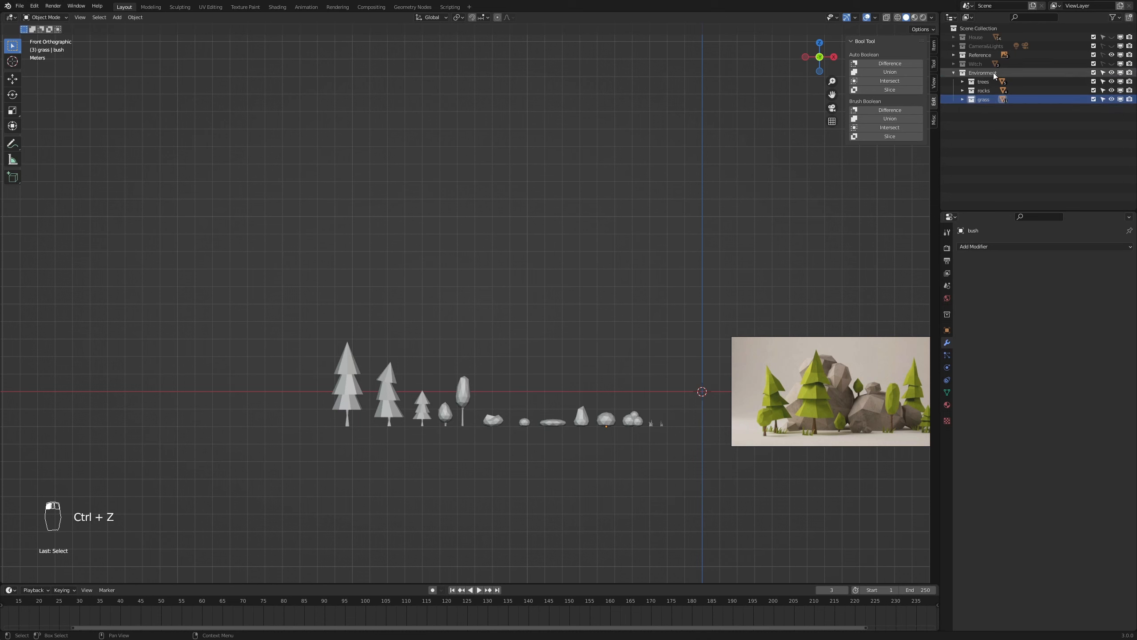
click(1133, 17)
double_click(985, 108)
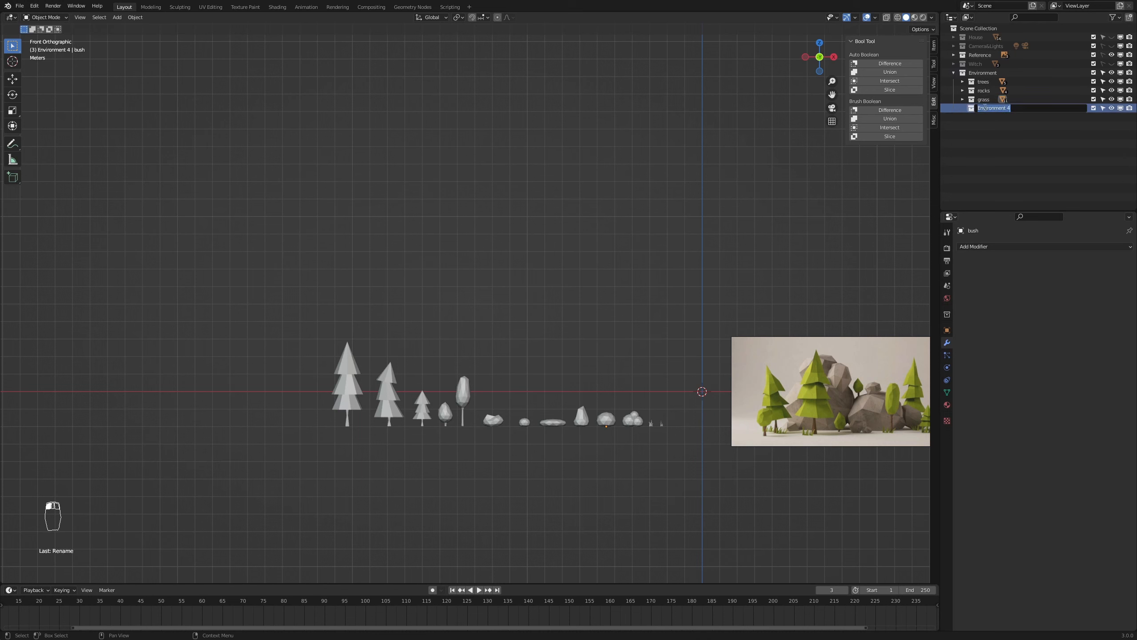
text(clouds)
key(Return)
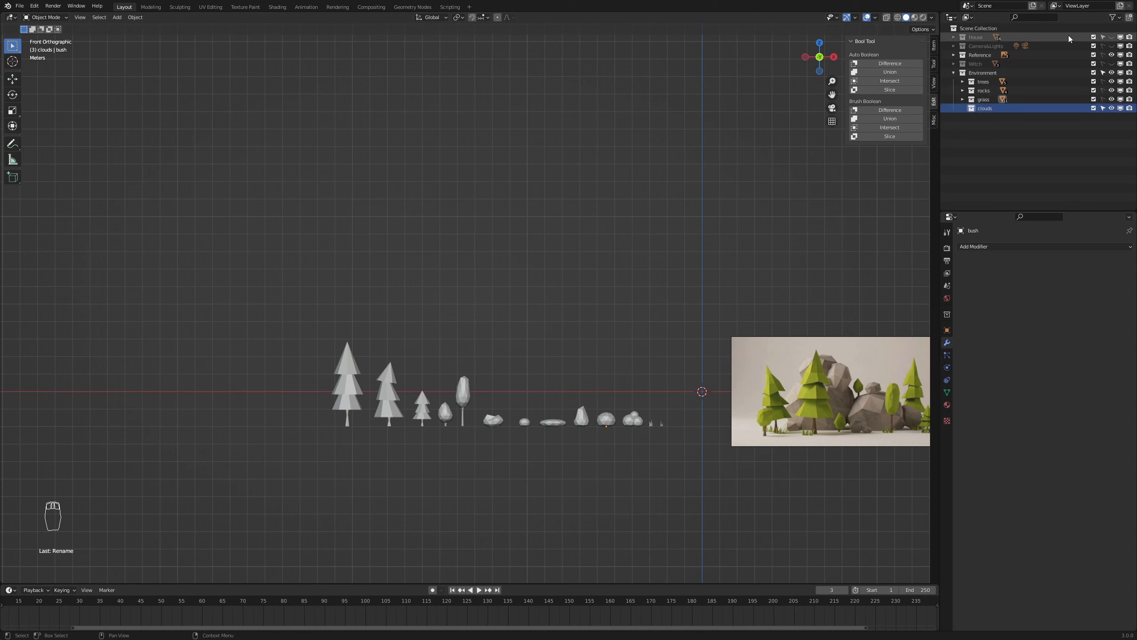
- Add an ico sphere to the clouds collection and move it about -11.9 m in X and 4.7 m in Z, above the assets
key(shift+a)
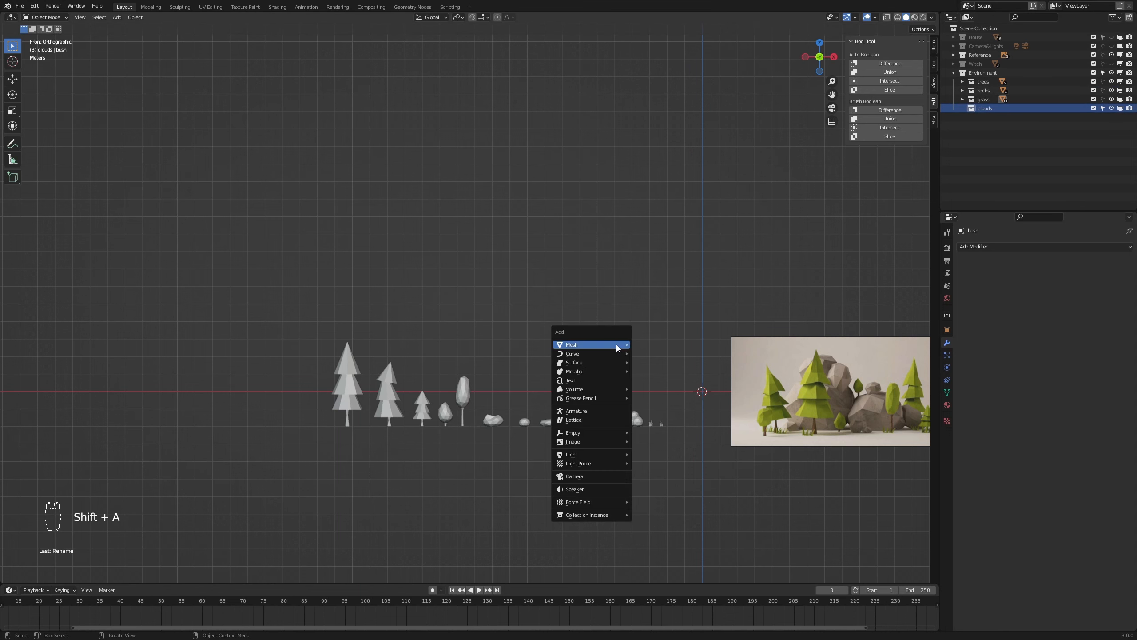
mouse_move(617, 345)
click(666, 380)
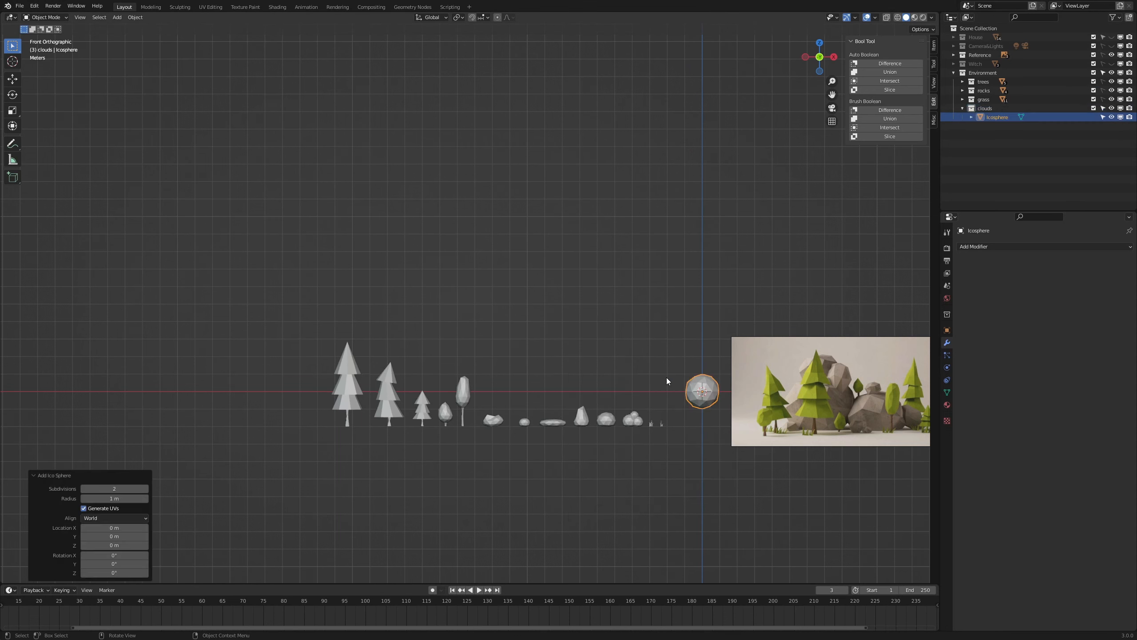
key(g)
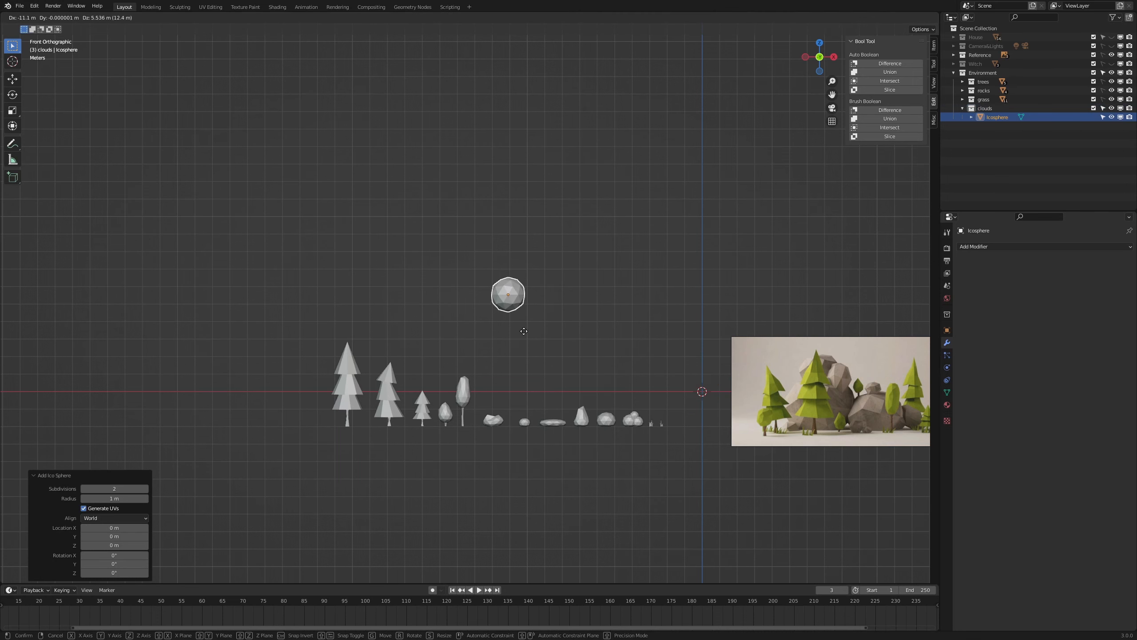
click(517, 342)
- Flatten the ico sphere's underside by raising its bottom vertex about 0.49 m along Z with smooth proportional editing, size about 2.14 m
scroll(543, 348, up, 4)
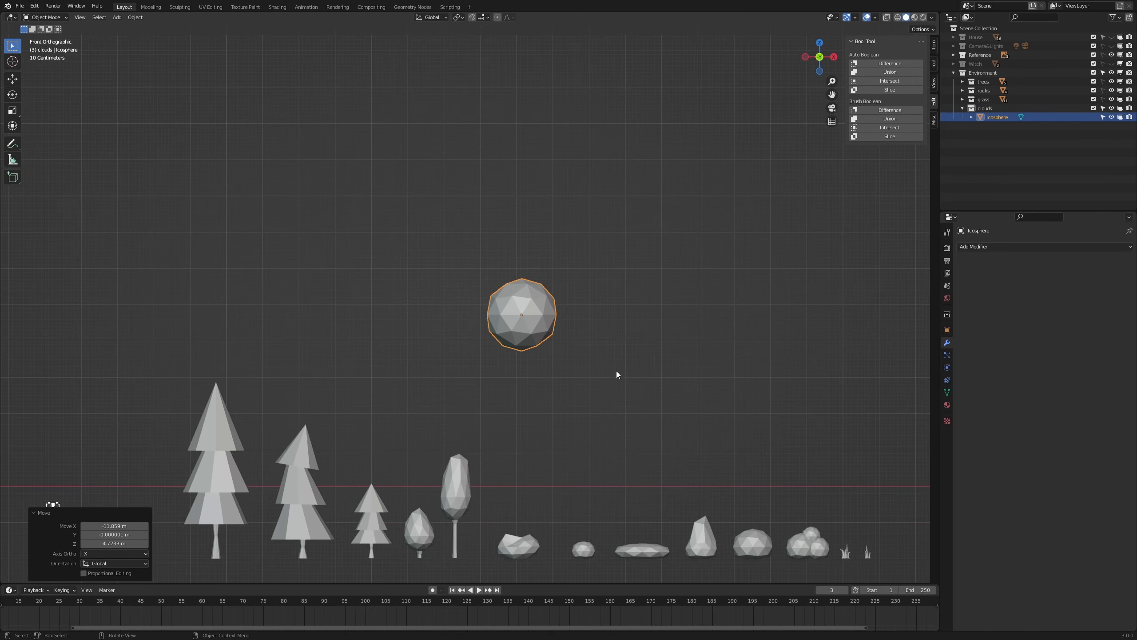
key(Tab)
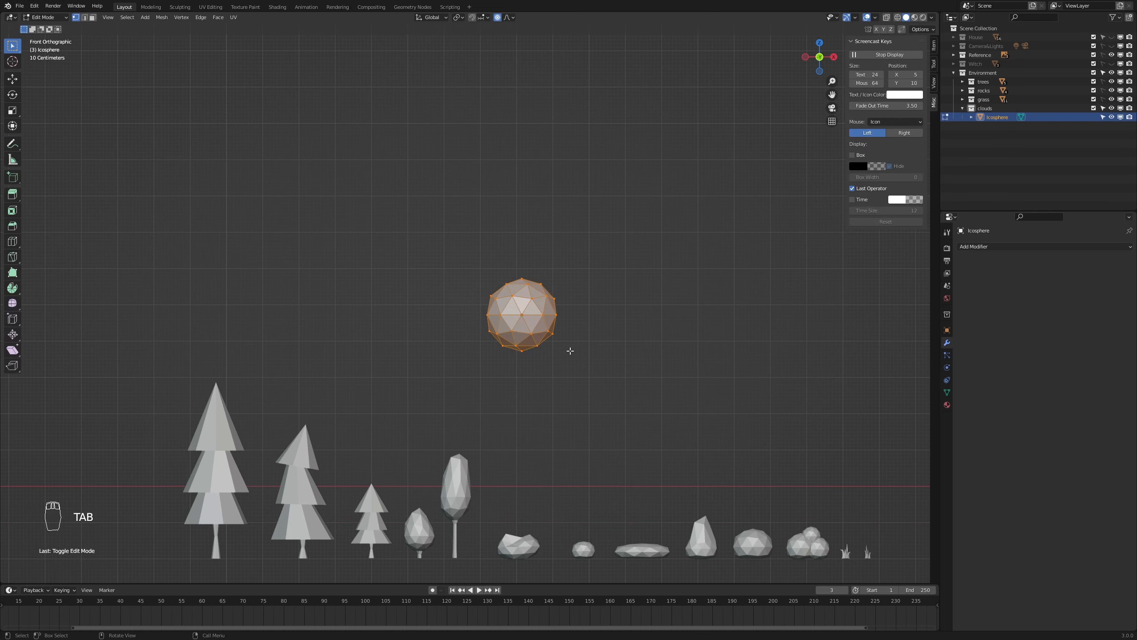
click(522, 354)
key(g)
key(z)
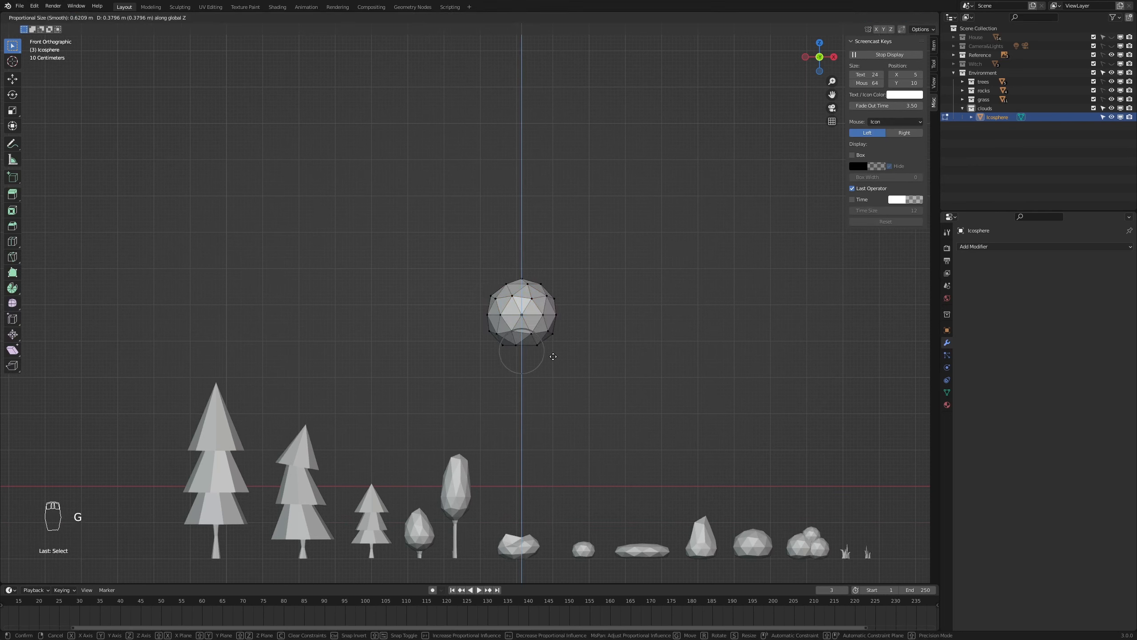
scroll(555, 353, down, 14)
scroll(555, 352, down, 7)
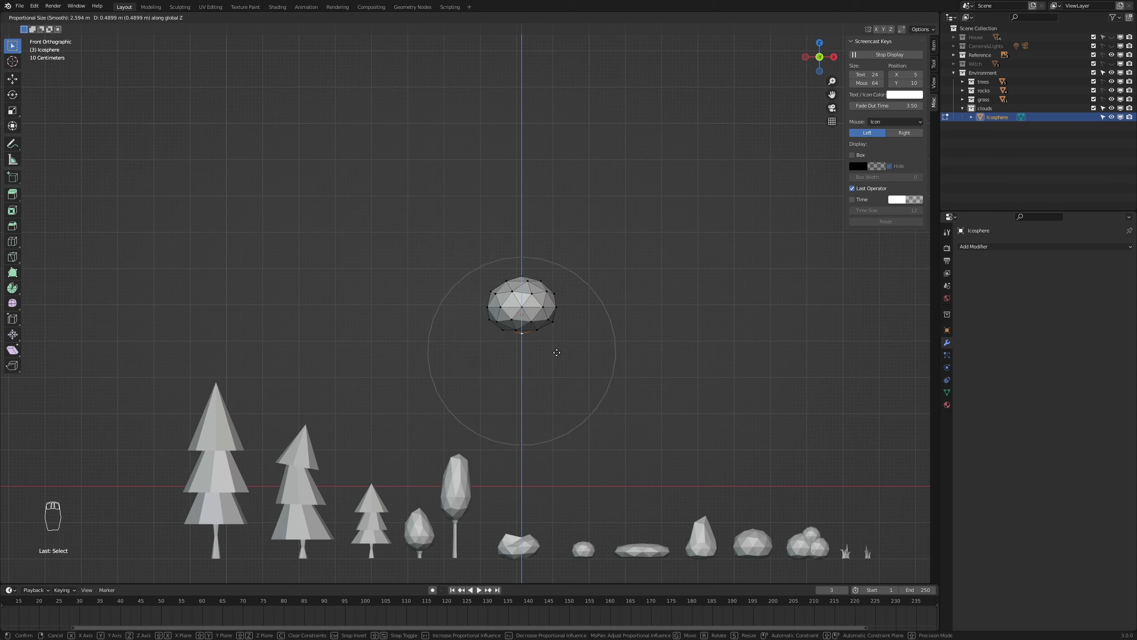
scroll(556, 353, up, 2)
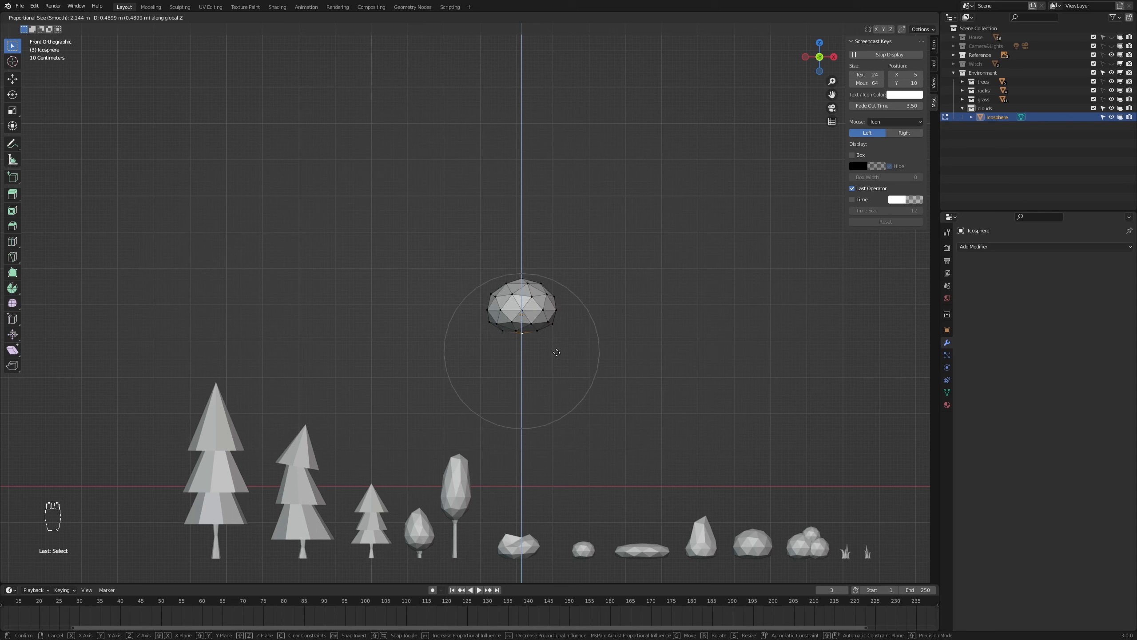
click(557, 352)
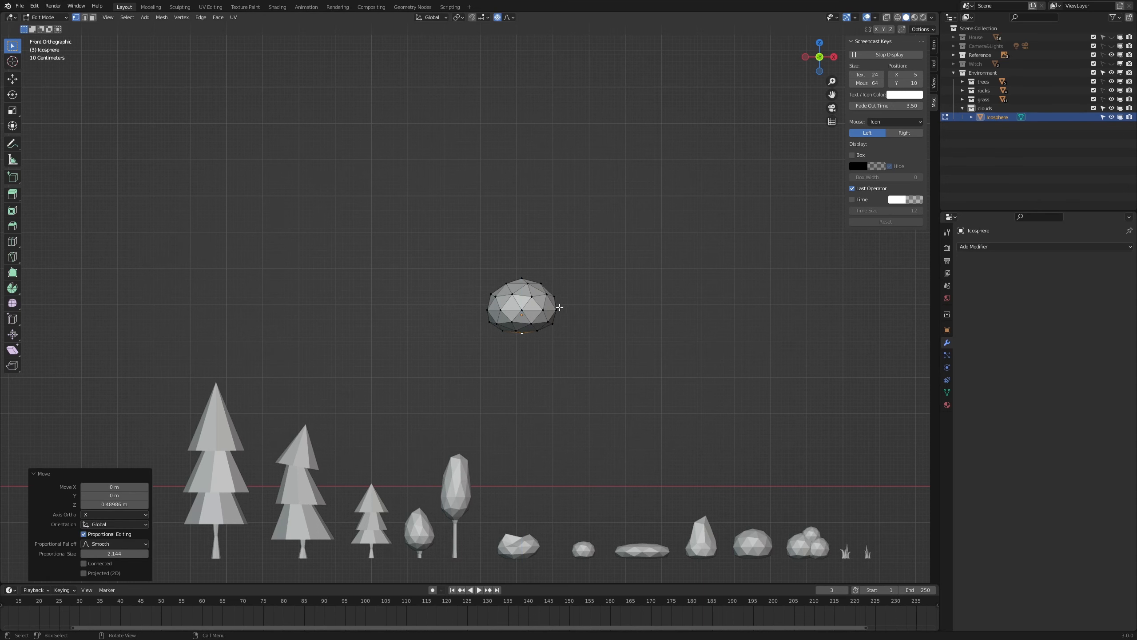
- Stretch the ico sphere sideways by moving its side vertex about 1.57 m along X with smooth proportional editing, size about 3.45 m
click(559, 308)
key(g)
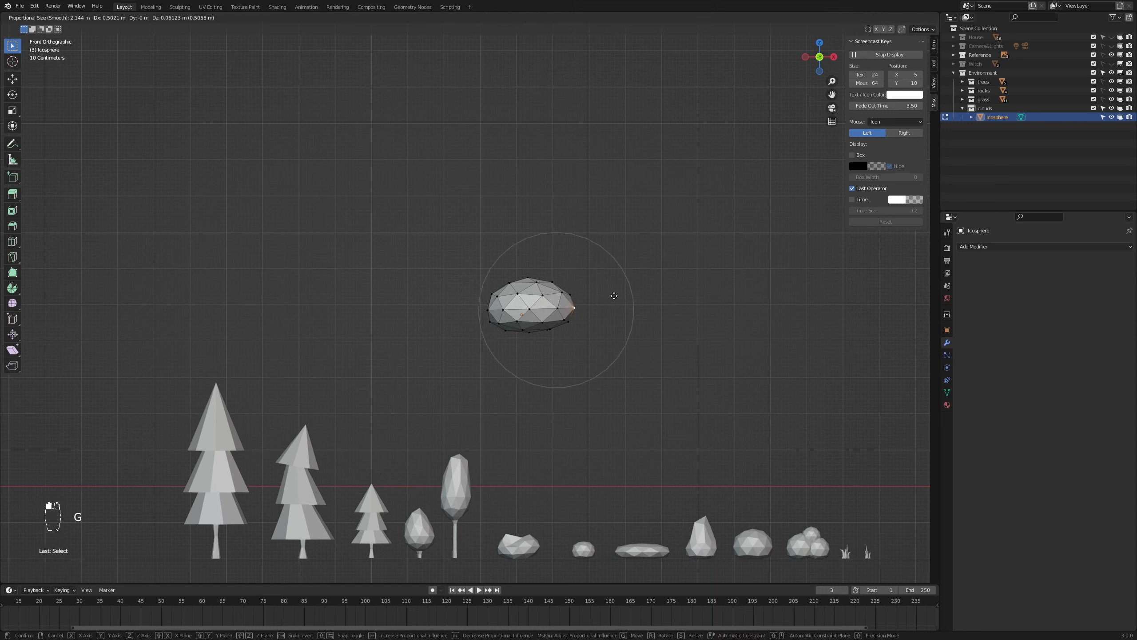
key(x)
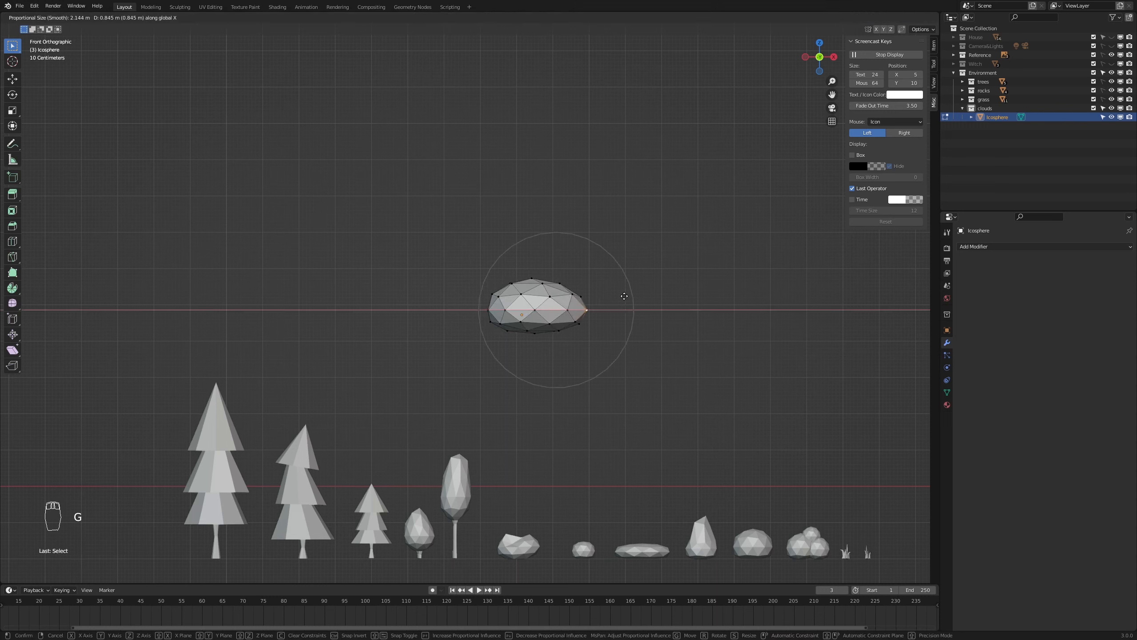
scroll(626, 297, up, 2)
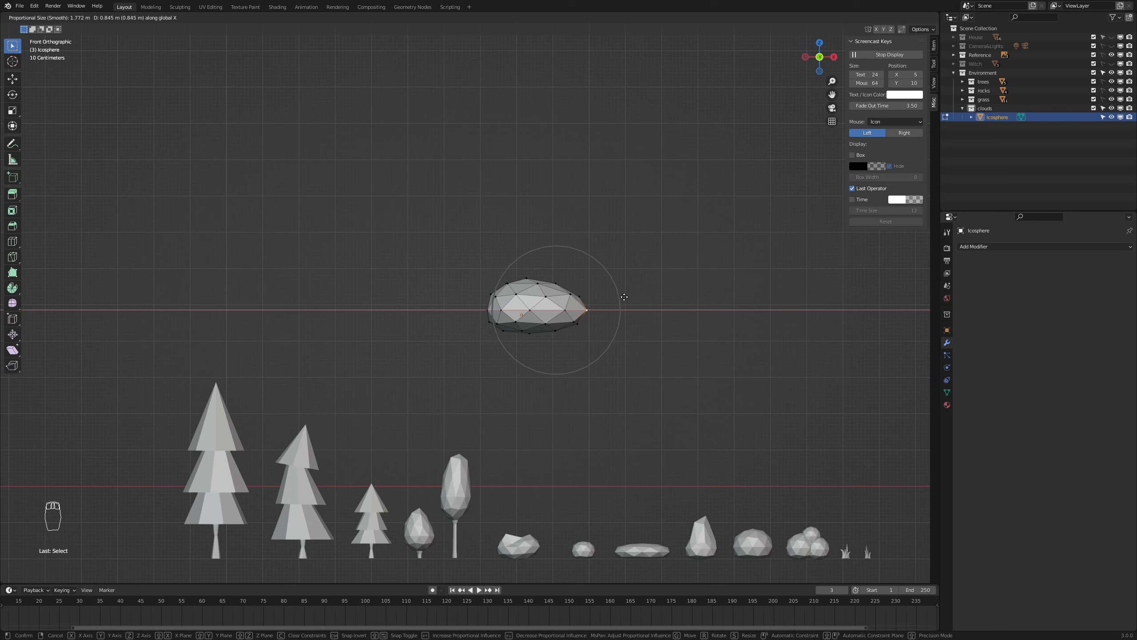
scroll(624, 297, down, 3)
scroll(627, 298, down, 4)
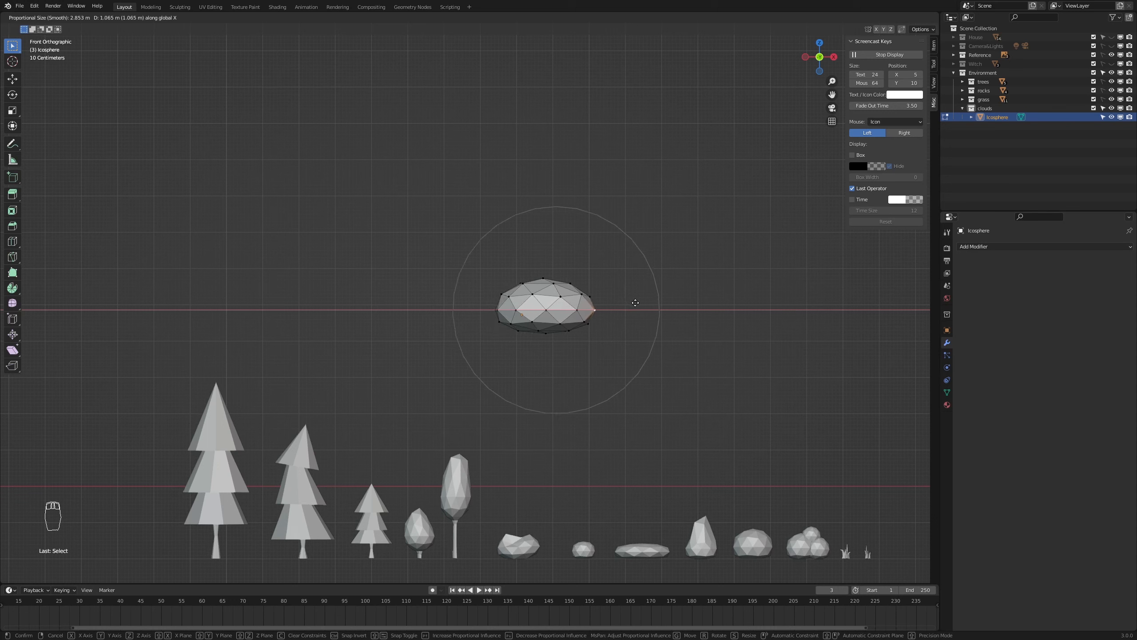
click(649, 312)
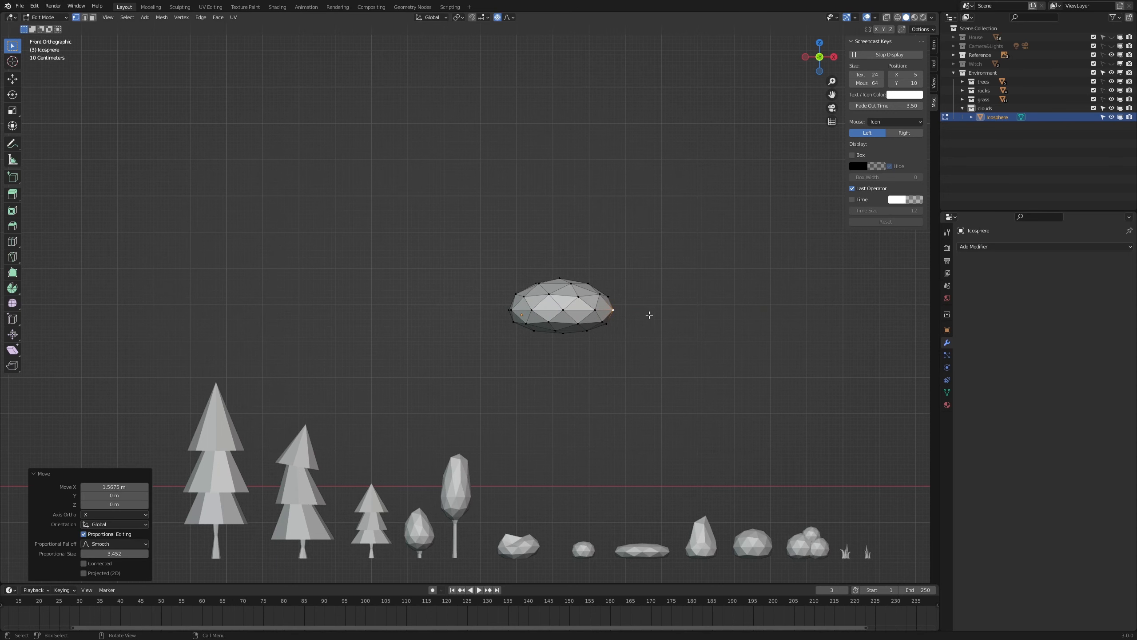
- Lower the cloud's top vertex about 0.07 m along Z with smooth proportional editing, size about 2.14 m
click(573, 285)
key(g)
key(z)
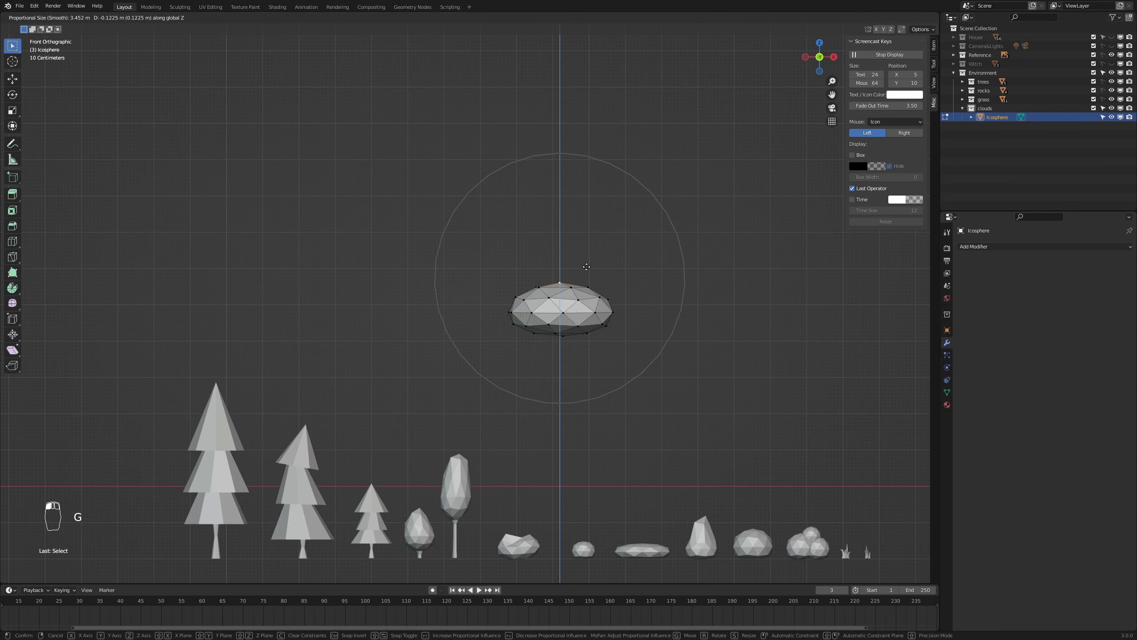
scroll(589, 265, up, 5)
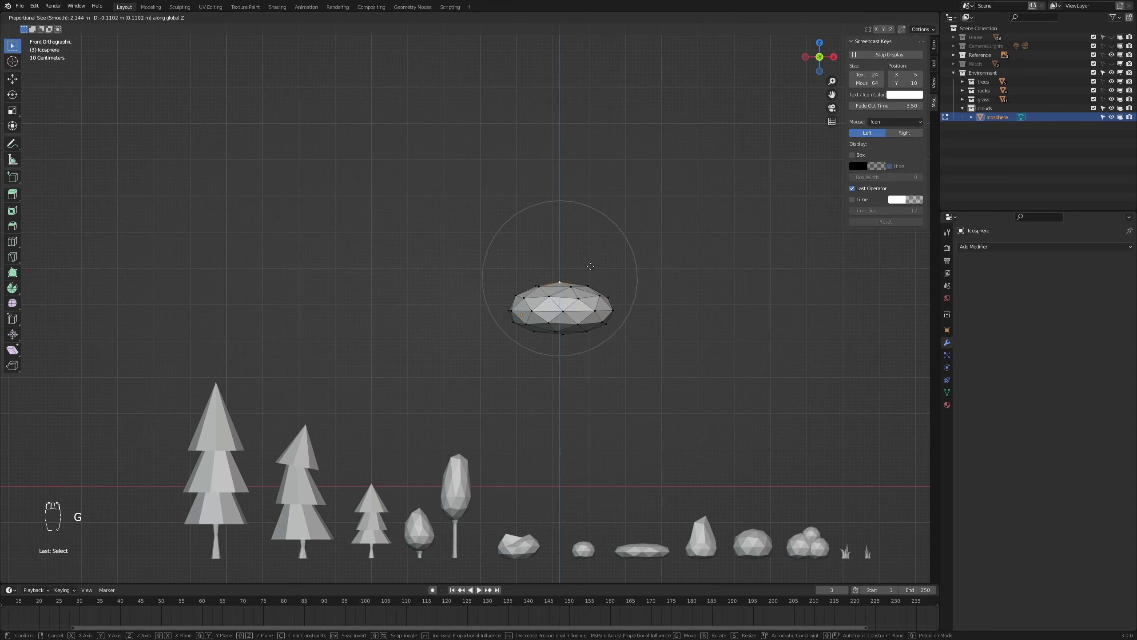
click(591, 265)
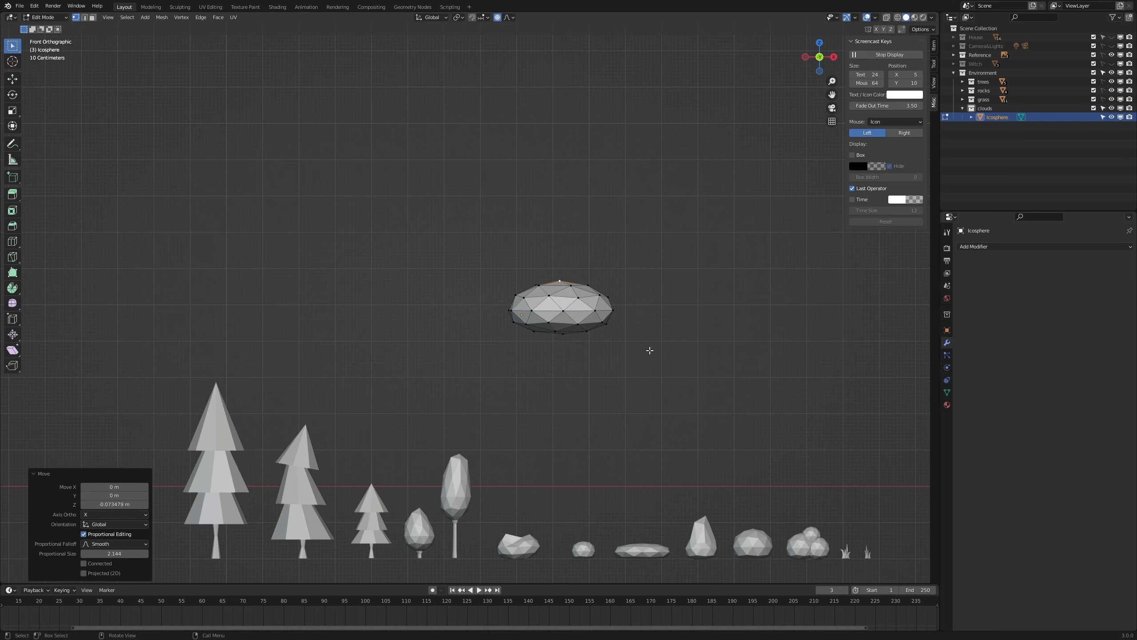
- Return to Object Mode and move the cloud about -3.97 m along X, above the trees
scroll(650, 351, down, 3)
key(Tab)
scroll(640, 350, up, 2)
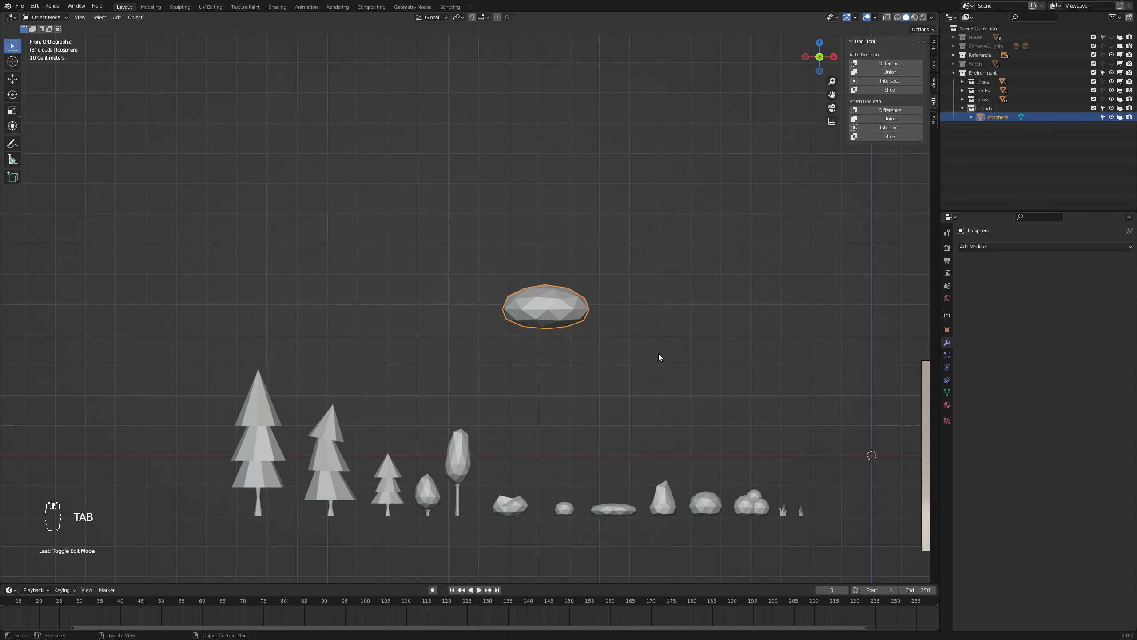
key(g)
key(x)
click(539, 350)
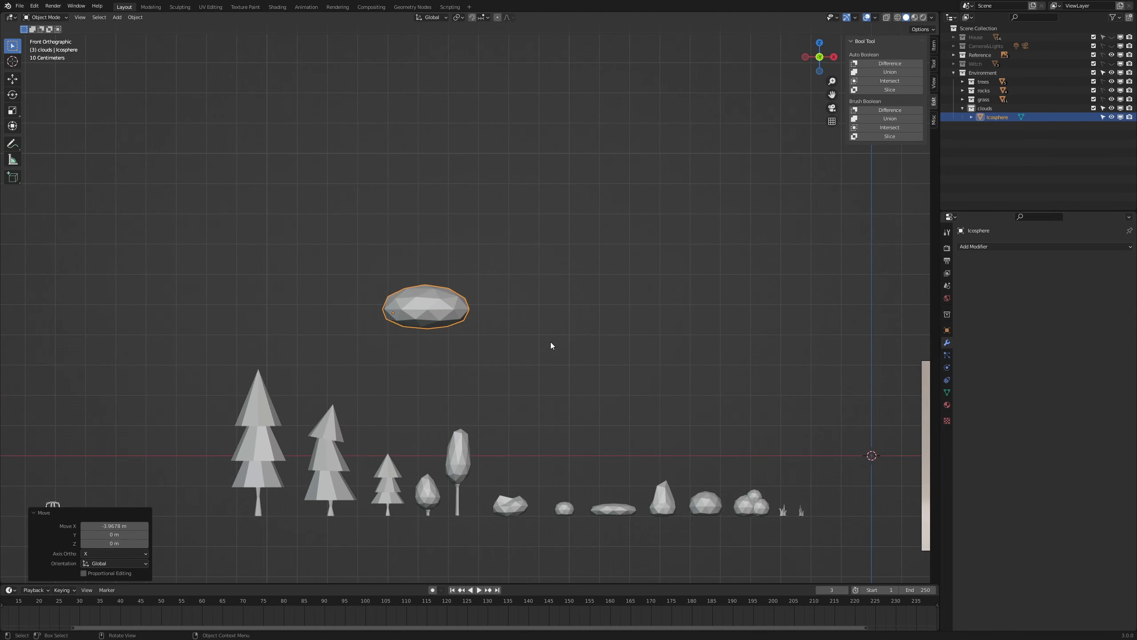
- Disable proportional editing and move the cloud's whole mesh about -1.29 m along X, plus about 0.24 m in X and 0.53 m in Z
key(Tab)
key(a)
key(a)
key(g)
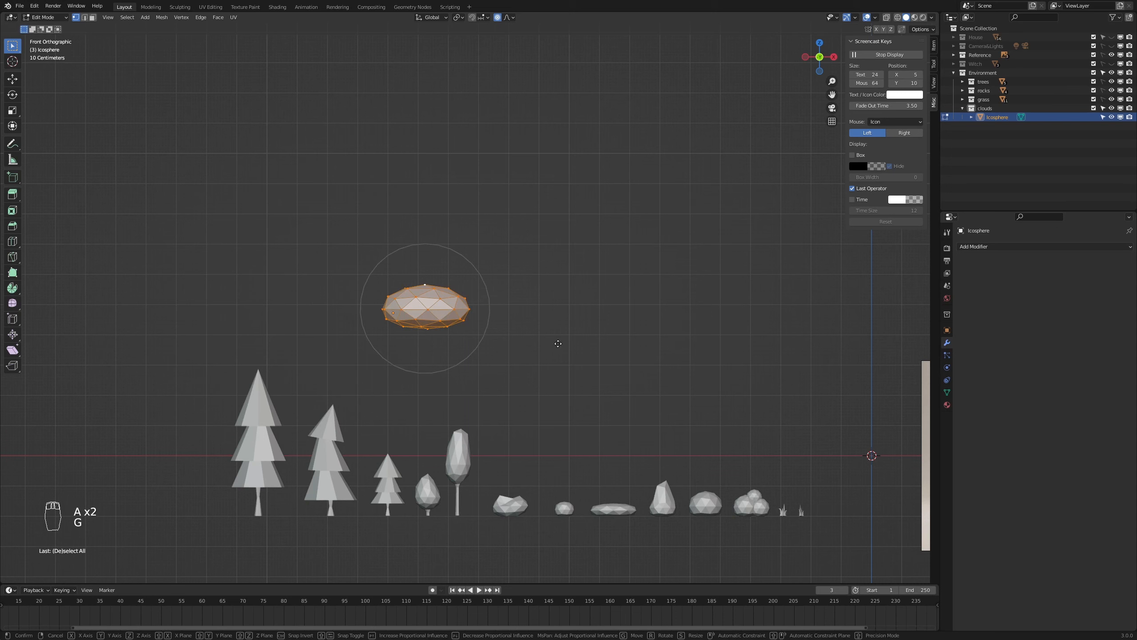
right_click(521, 336)
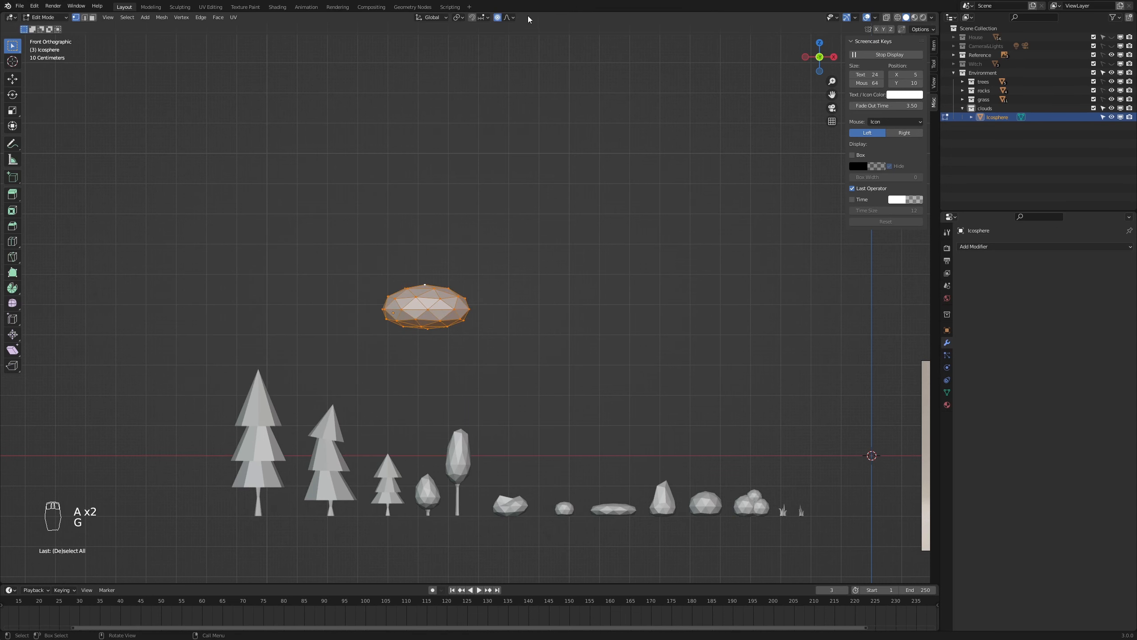
click(501, 17)
key(g)
key(x)
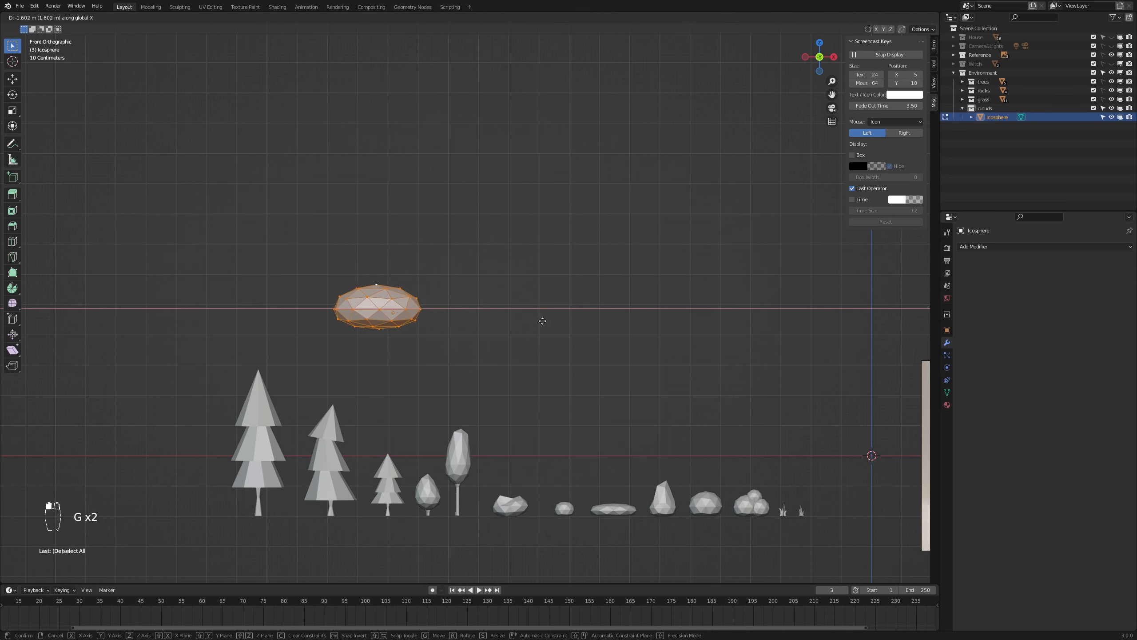
click(547, 317)
key(g)
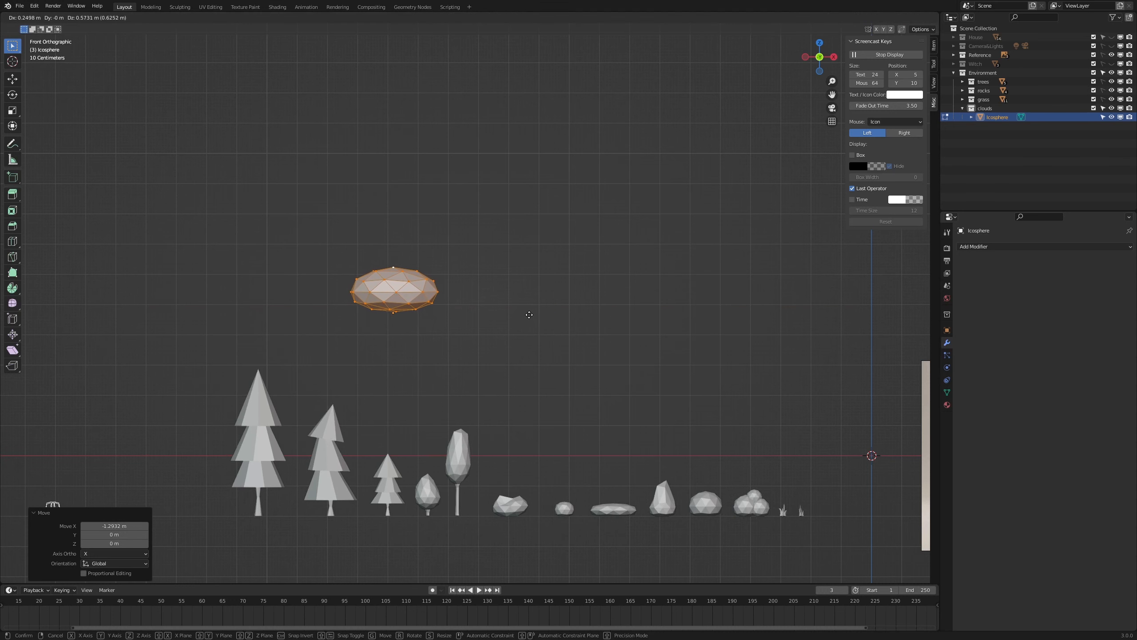
click(529, 316)
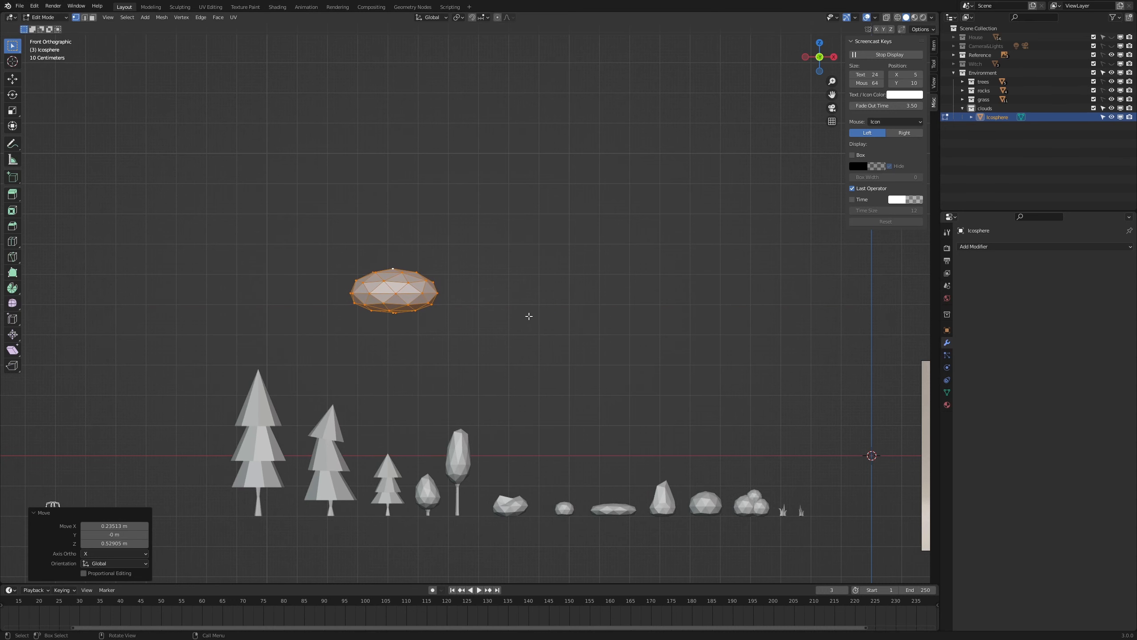
key(Tab)
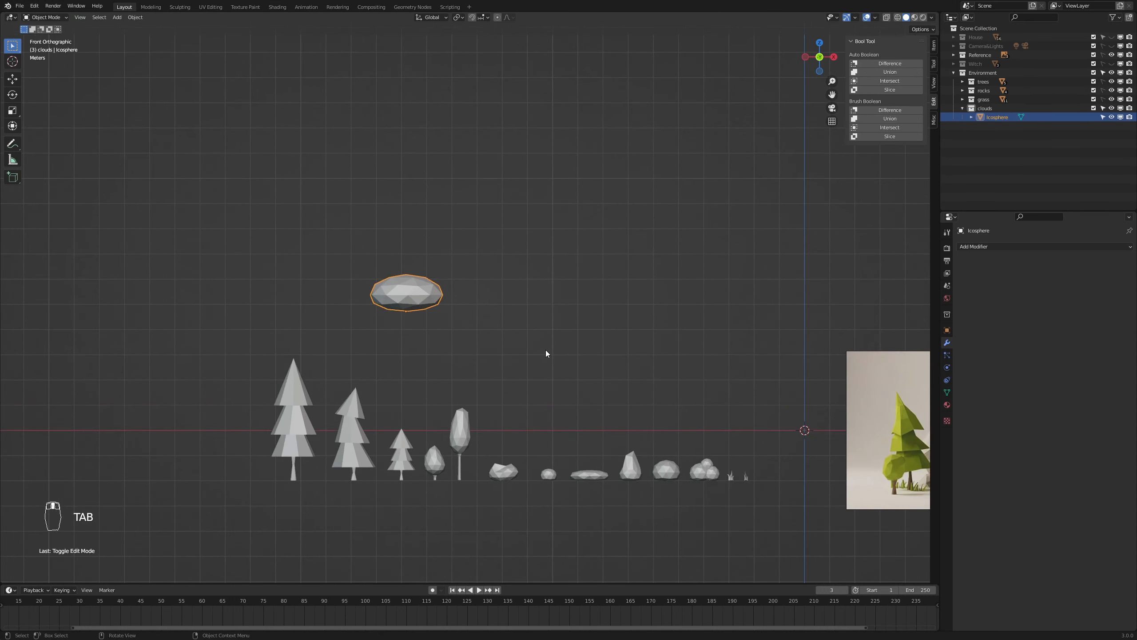
- Add a second ico sphere, move it about -10.3 m in X and 5.47 m in Z, and scale it to about 1.707 along X
scroll(534, 339, down, 1)
key(shift+a)
mouse_move(563, 309)
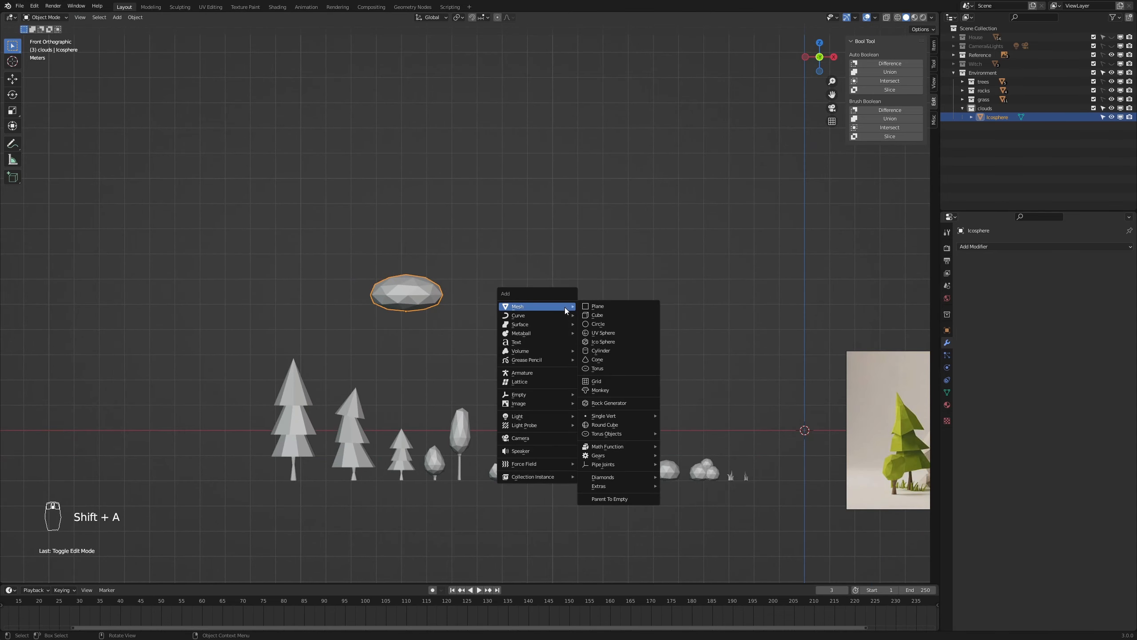
click(629, 342)
drag(792, 429, 533, 290)
key(s)
key(x)
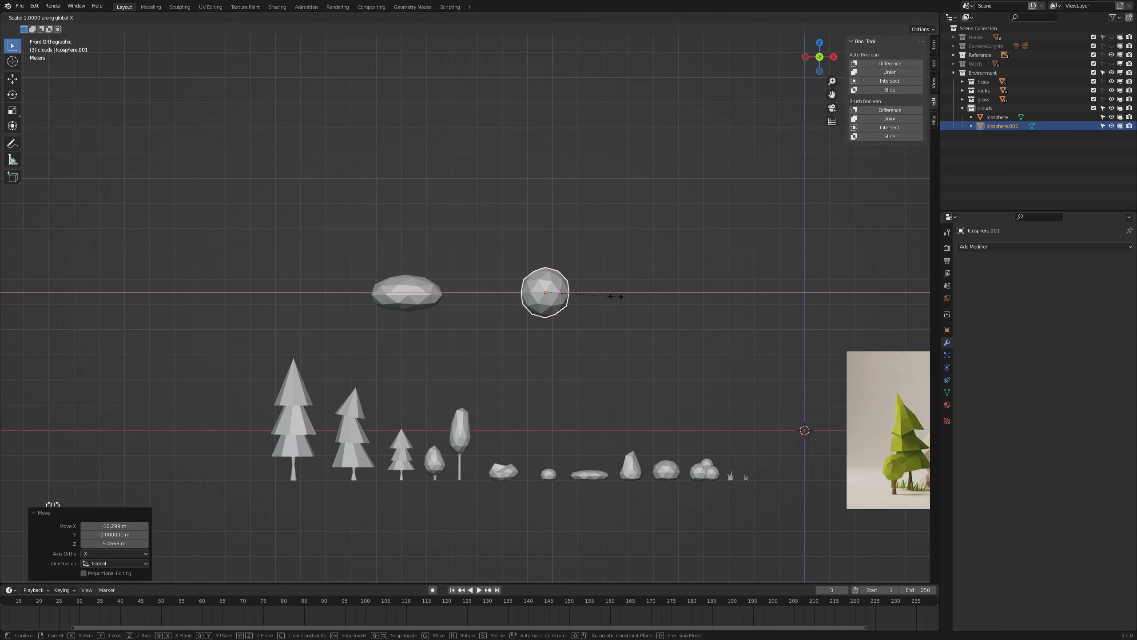
click(666, 309)
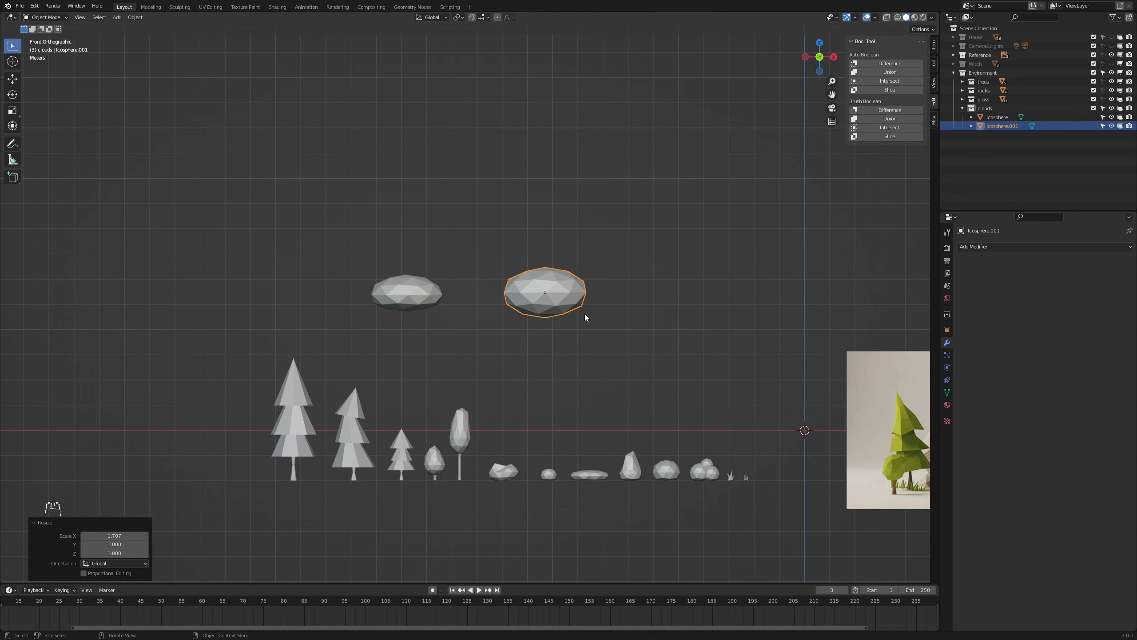
- Duplicate the second ico sphere onto its upper positive-X side, scale the copy to about 0.729 along X, and nudge it about -0.3 m in X
key(shift+d)
click(633, 302)
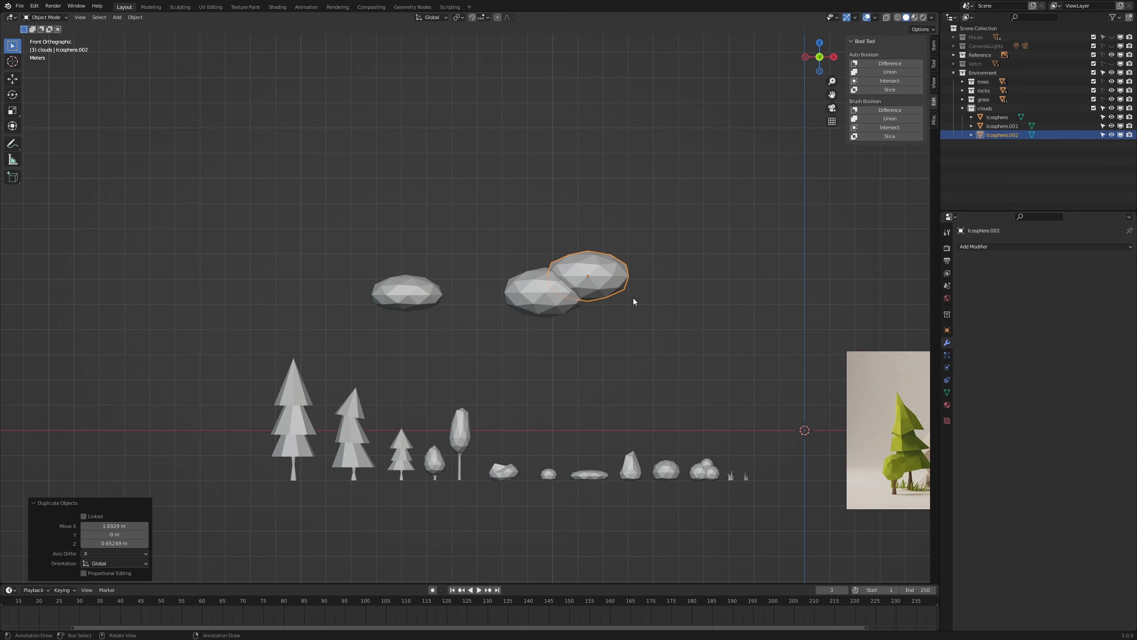
key(s)
key(x)
click(652, 298)
key(g)
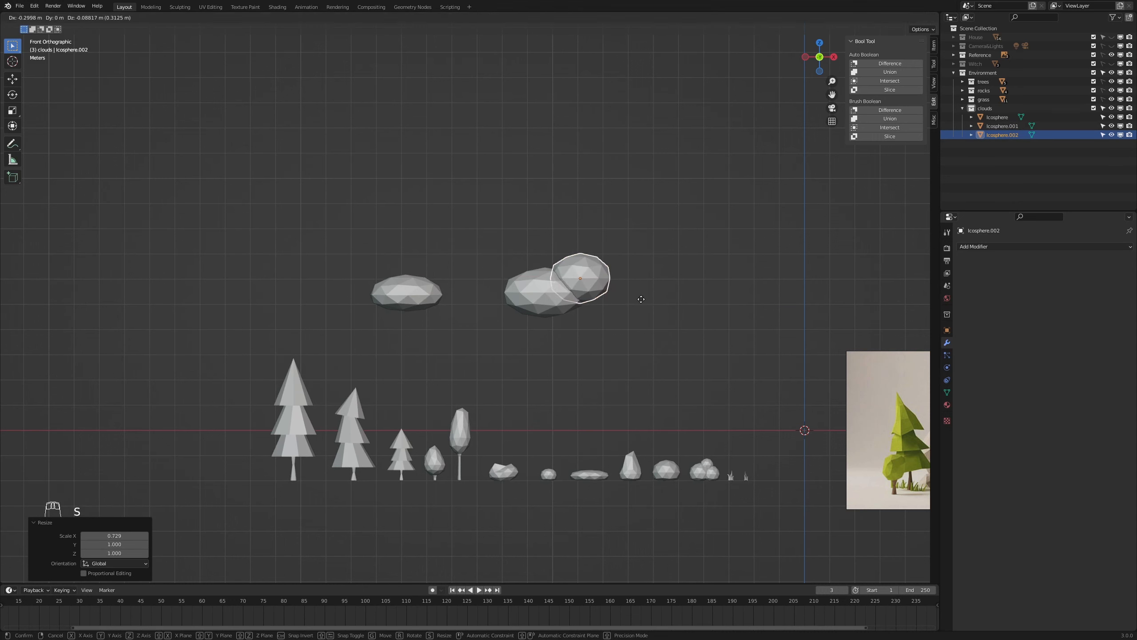
click(641, 299)
- Try scaling the duplicated ico sphere to about 0.665 along Y, and undo that scaling
scroll(666, 317, up, 3)
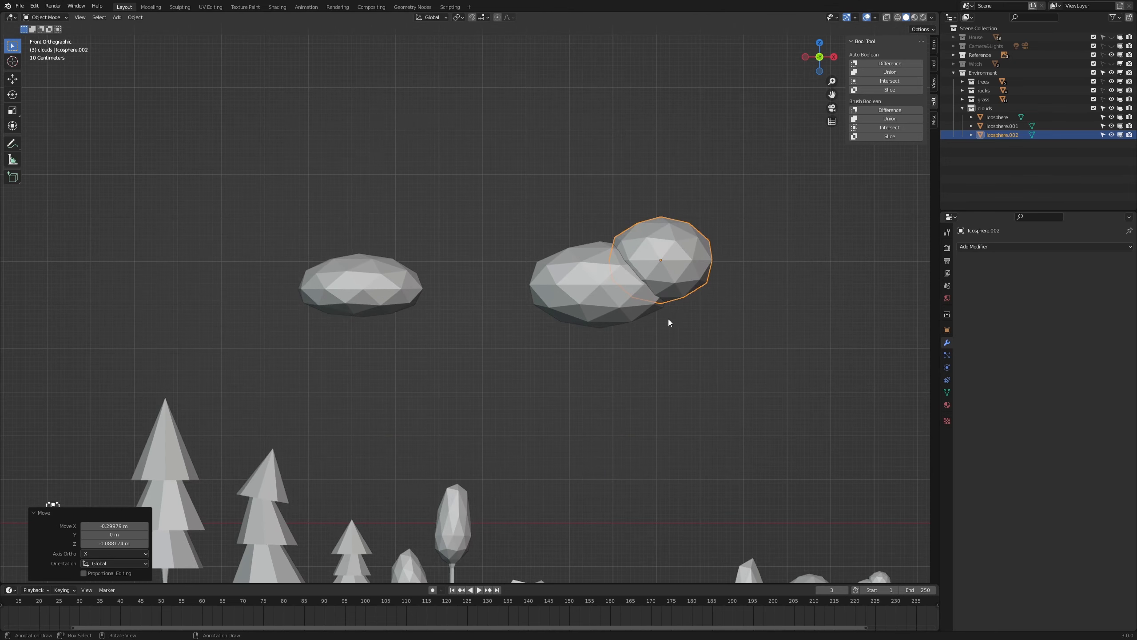
scroll(725, 310, down, 1)
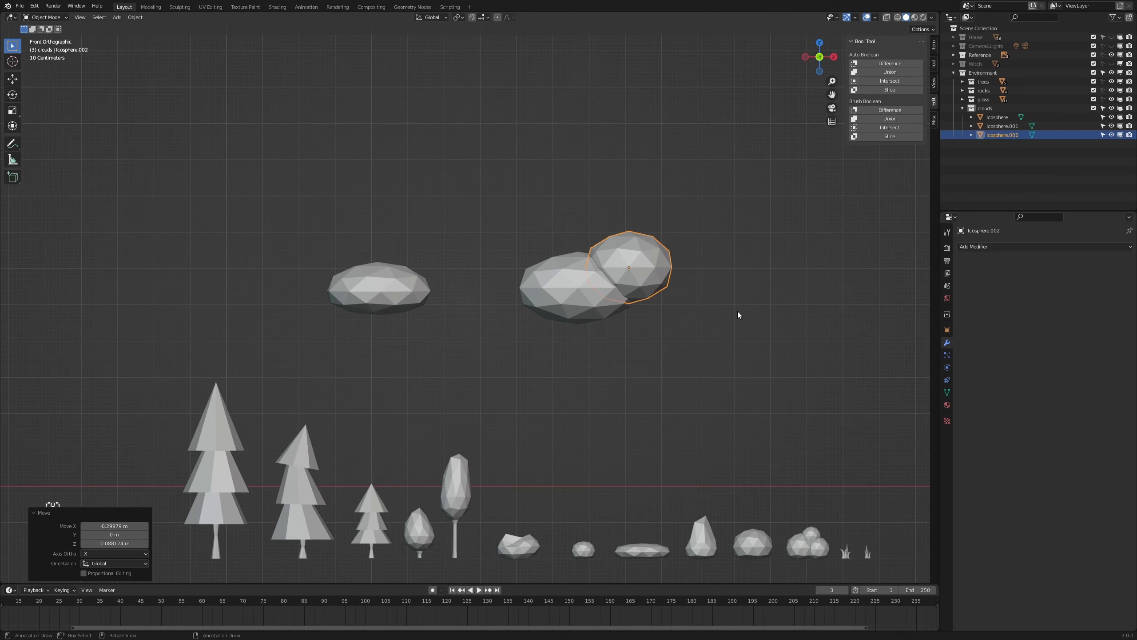
key(s)
click(716, 304)
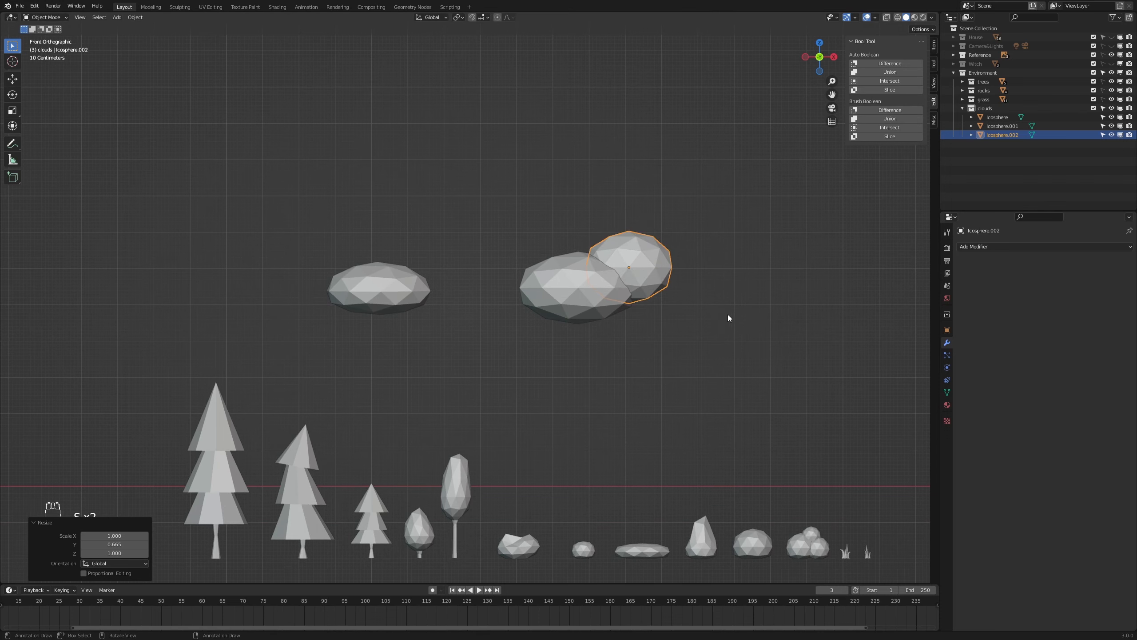
middle_drag(728, 314, 762, 362)
key(ctrl+z)
- Shrink the duplicated ico sphere uniformly to about 0.83 and flatten it to about 0.835 along Z
key(s)
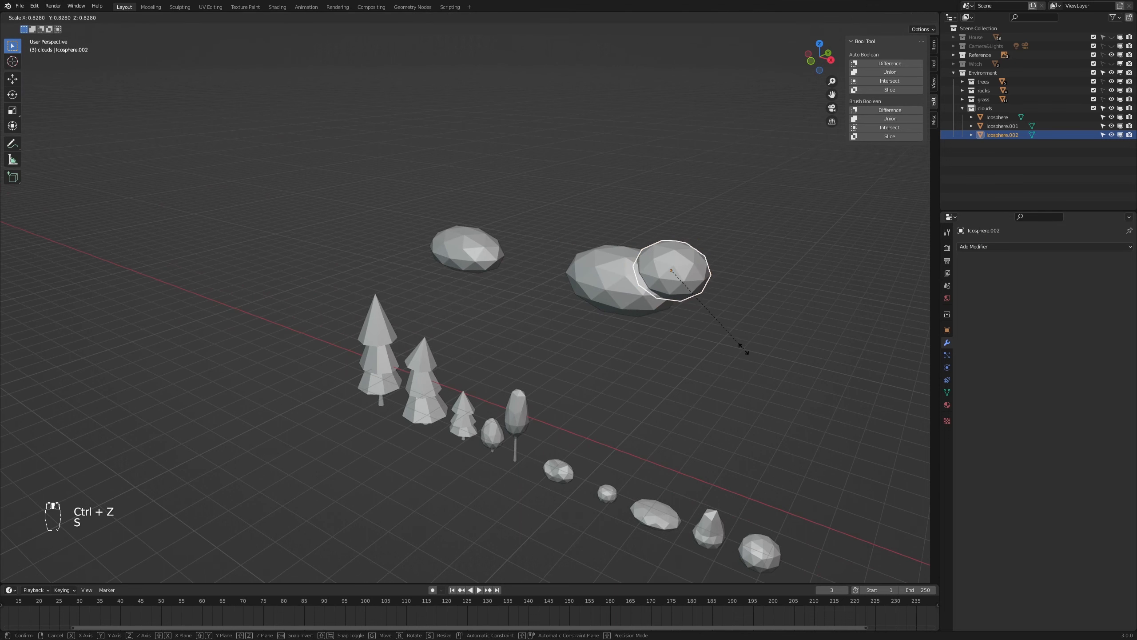
click(743, 348)
key(s)
key(z)
click(744, 345)
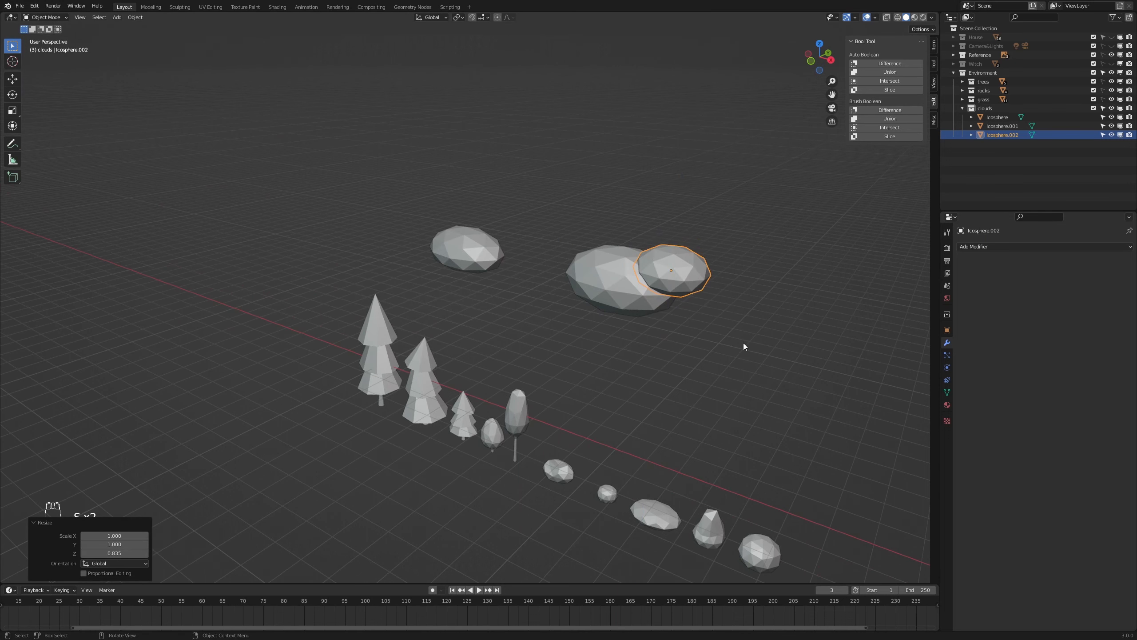
- In front view, scale both overlapping ico spheres together to about 0.831 and move them about -1.12 m along X
key(KP_1)
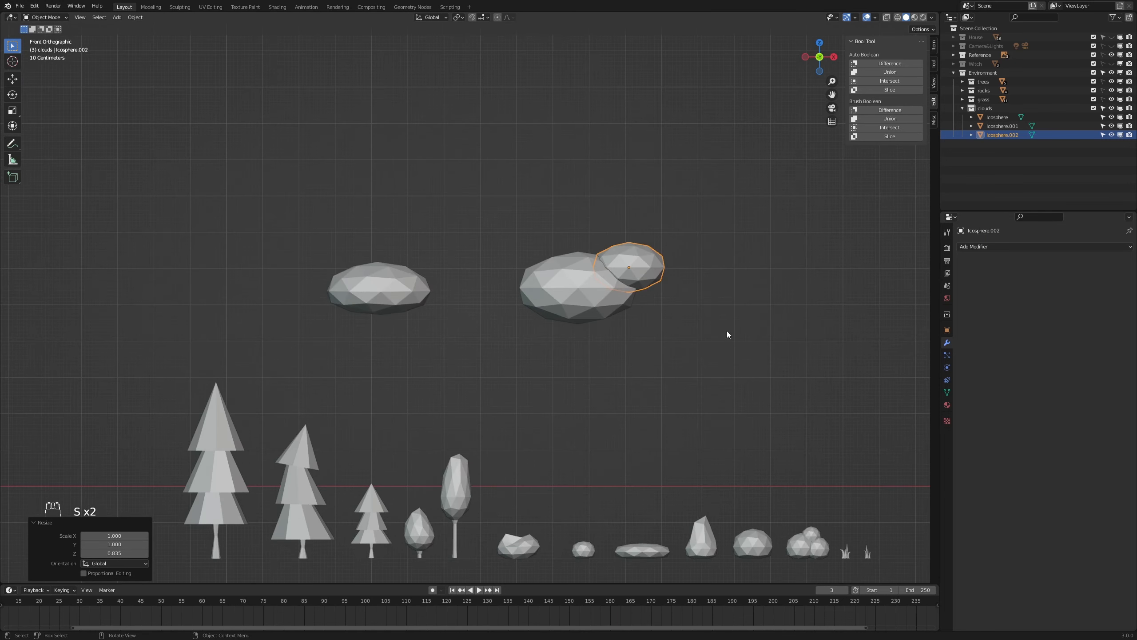
scroll(725, 327, down, 3)
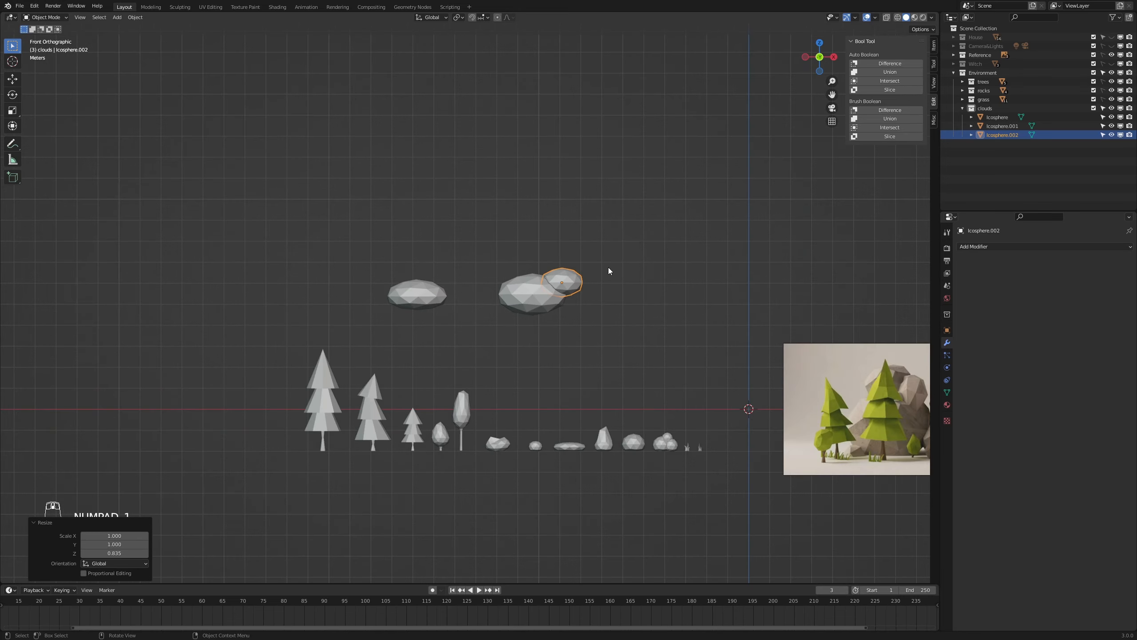
drag(601, 265, 497, 327)
key(s)
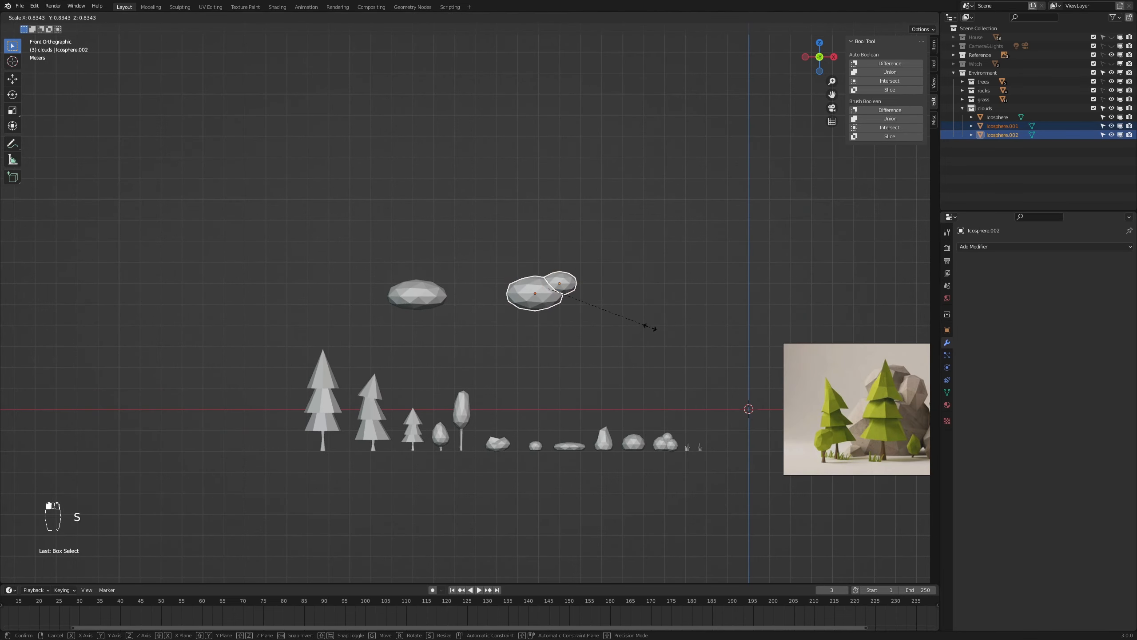
click(650, 330)
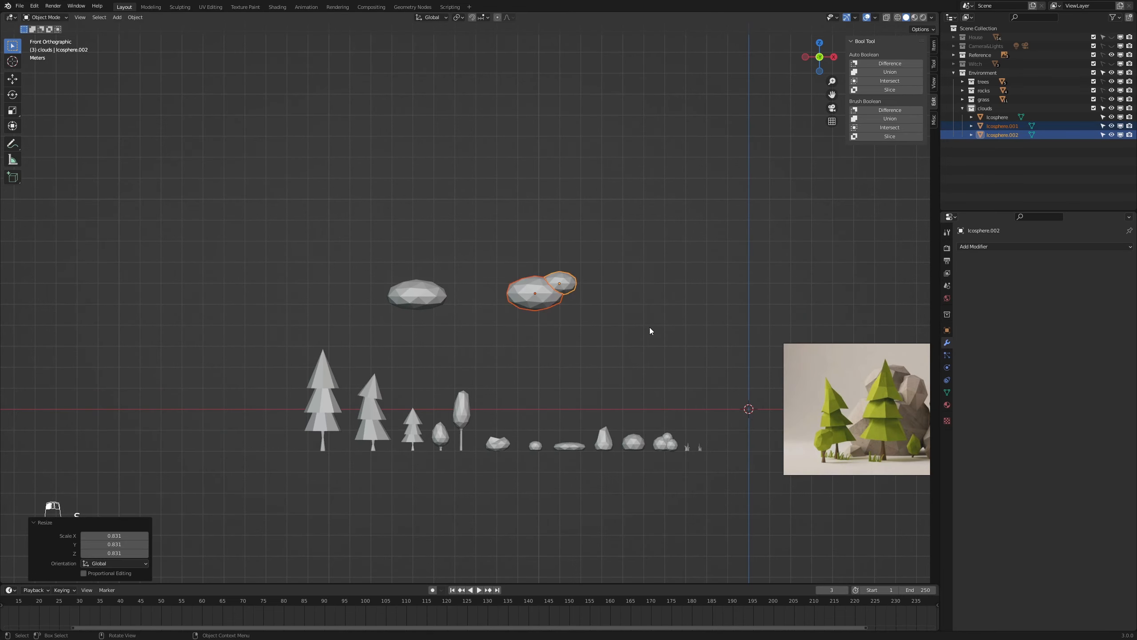
click(585, 325)
- Duplicate the two-sphere cloud and place the copy farther along positive X, level with the original
scroll(581, 318, up, 3)
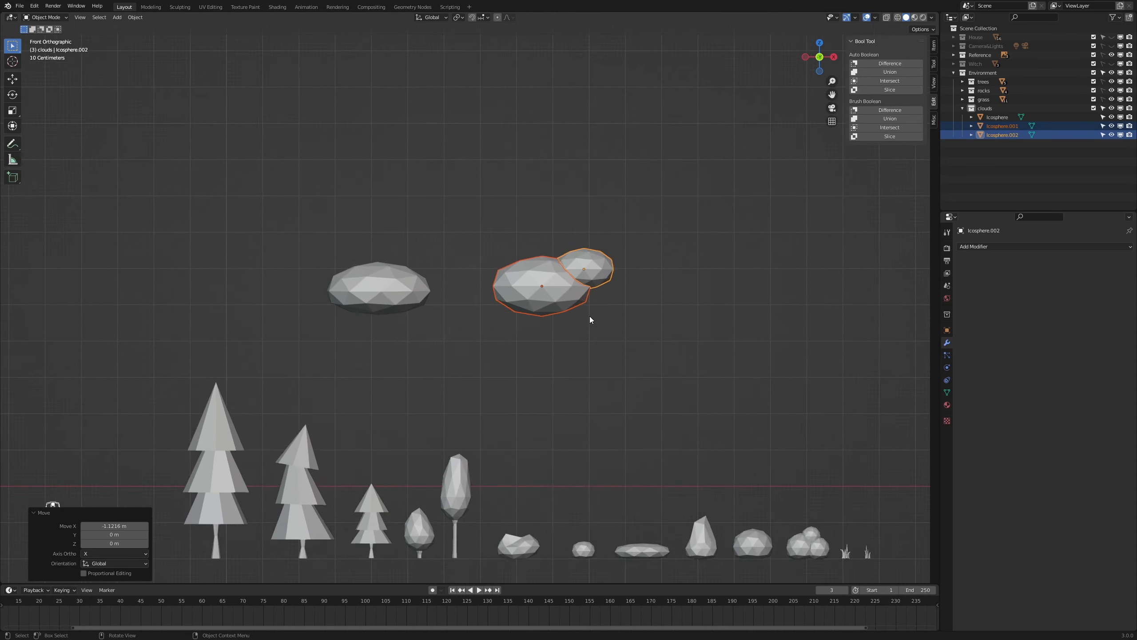
key(shift+d)
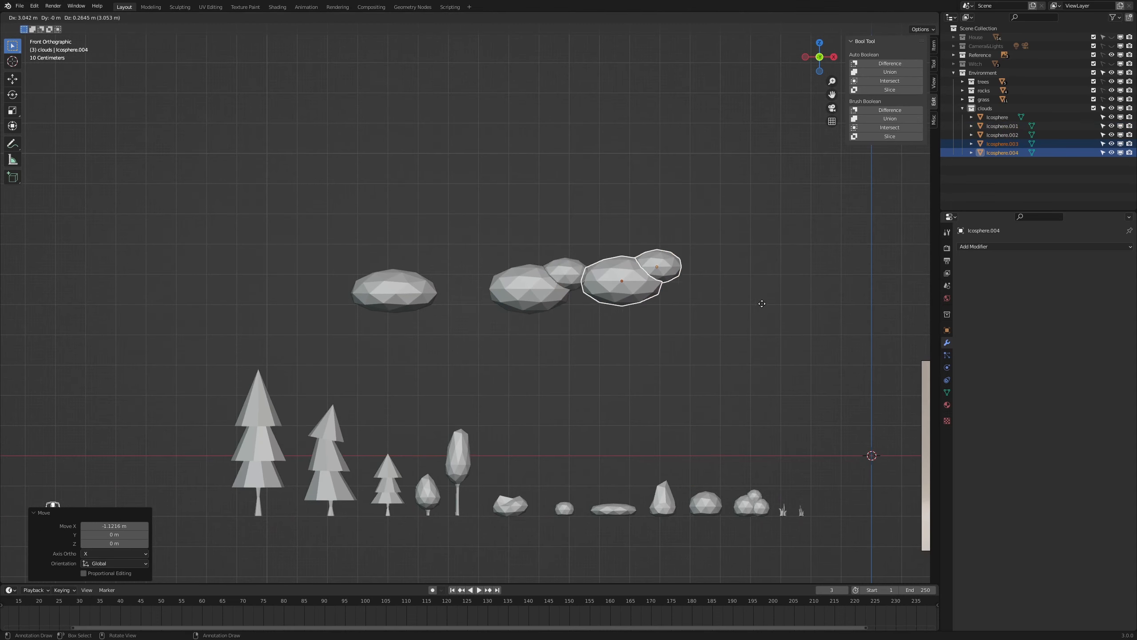
click(782, 317)
- Duplicate the third cloud's small upper sphere, place the copy at that cloud's lower-left edge and scale it to 0.724
click(710, 276)
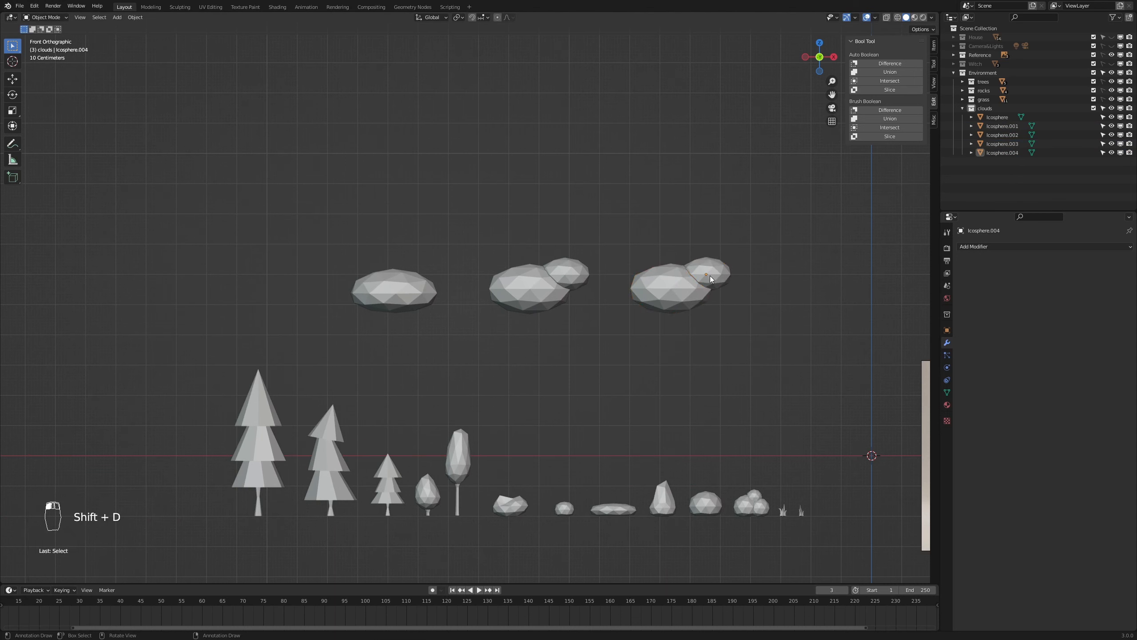
key(shift+d)
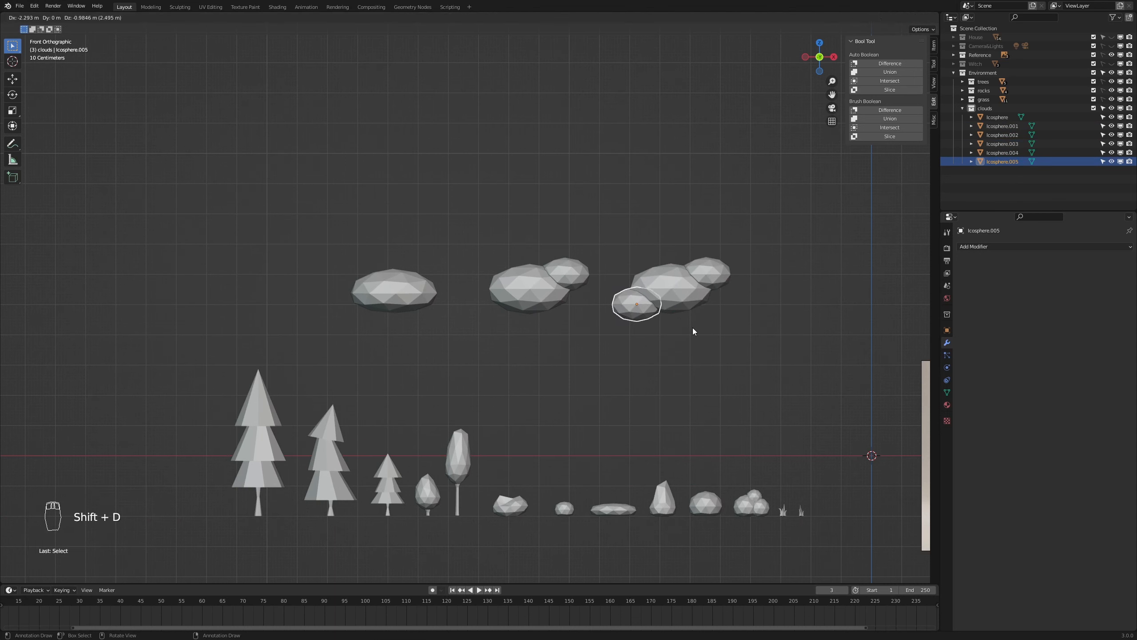
click(693, 327)
scroll(705, 331, down, 1)
key(s)
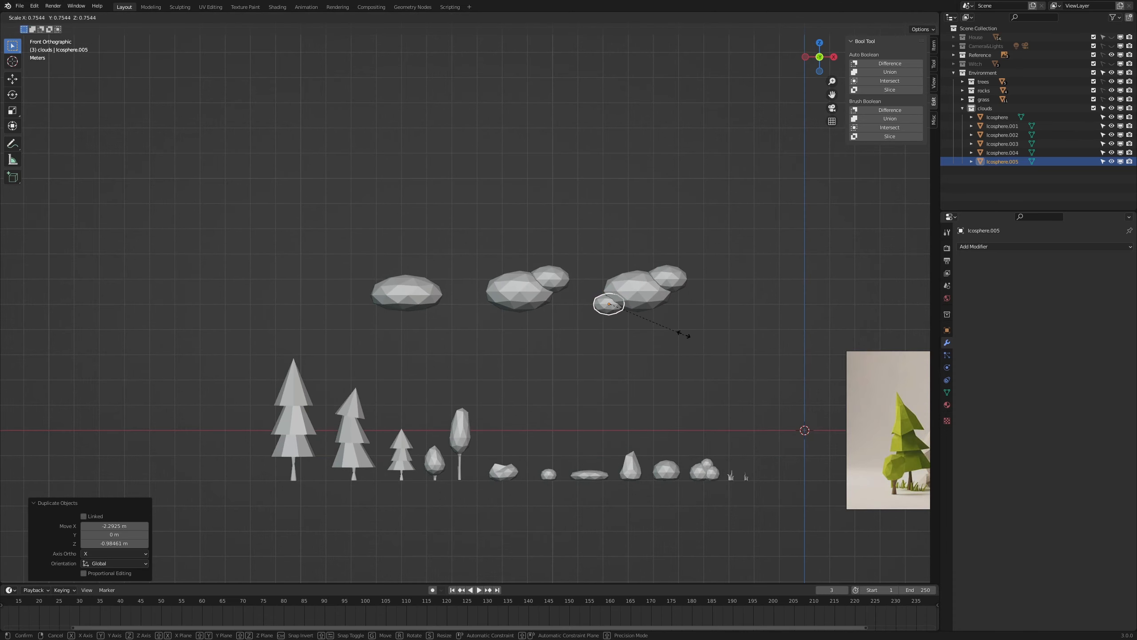
click(682, 334)
- Raise the new small sphere about 0.071 m along Z against the third cloud, and clear the selection
scroll(703, 354, up, 4)
key(g)
key(z)
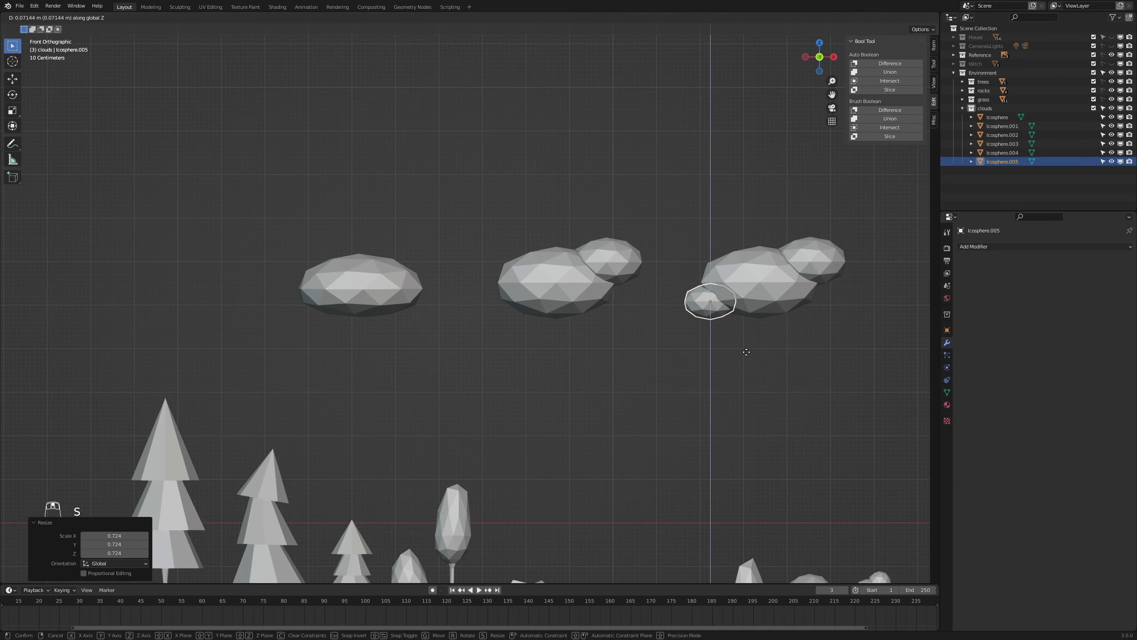
click(744, 355)
scroll(720, 350, down, 2)
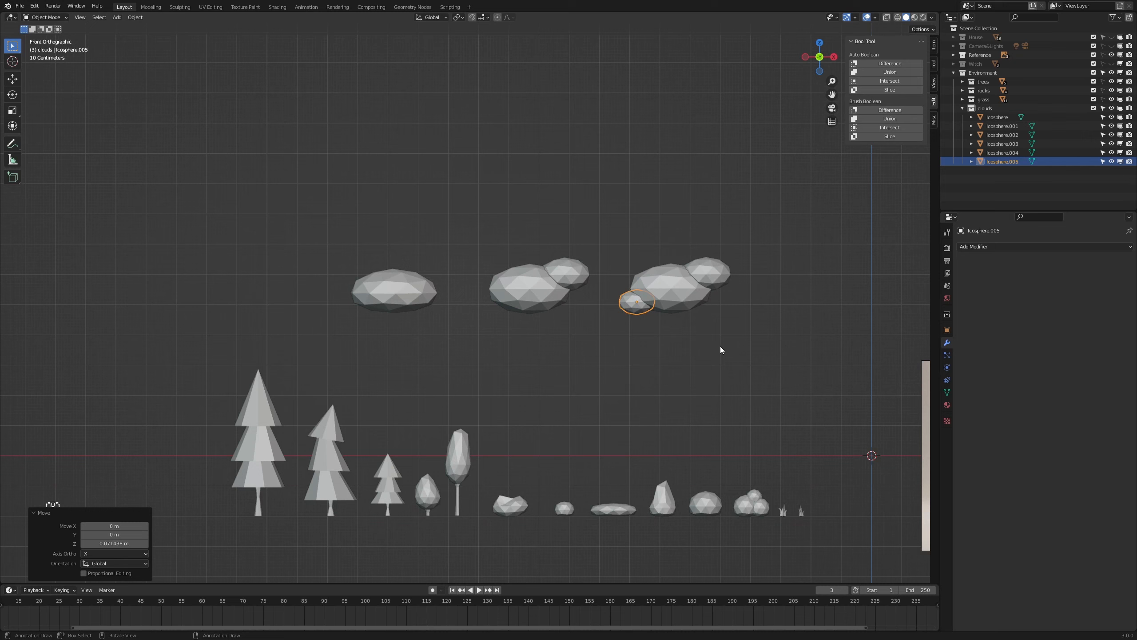
click(590, 331)
scroll(600, 329, down, 1)
scroll(600, 330, up, 1)
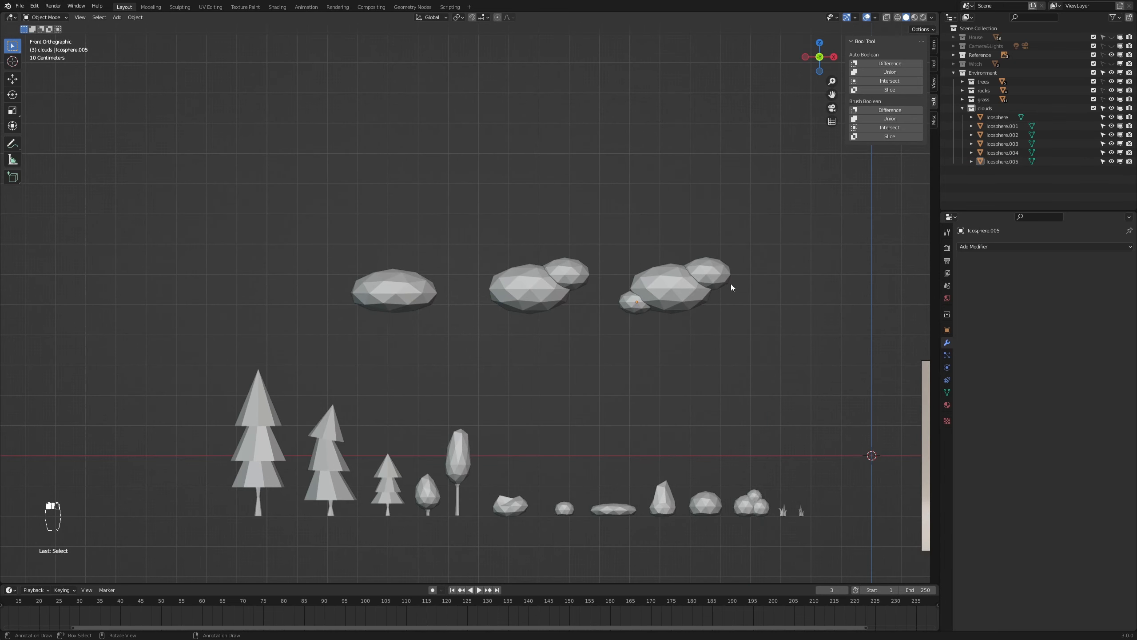
- Try to union the middle cloud's two overlapping ico spheres, and inspect their intersecting geometry in wireframe
drag(590, 250, 508, 306)
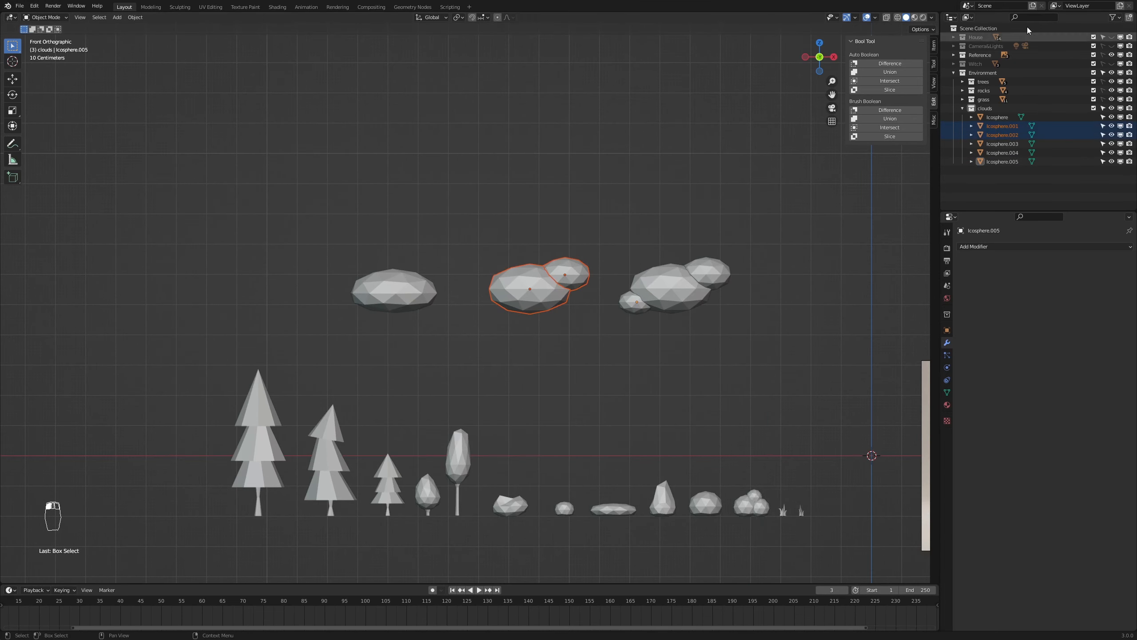
click(889, 72)
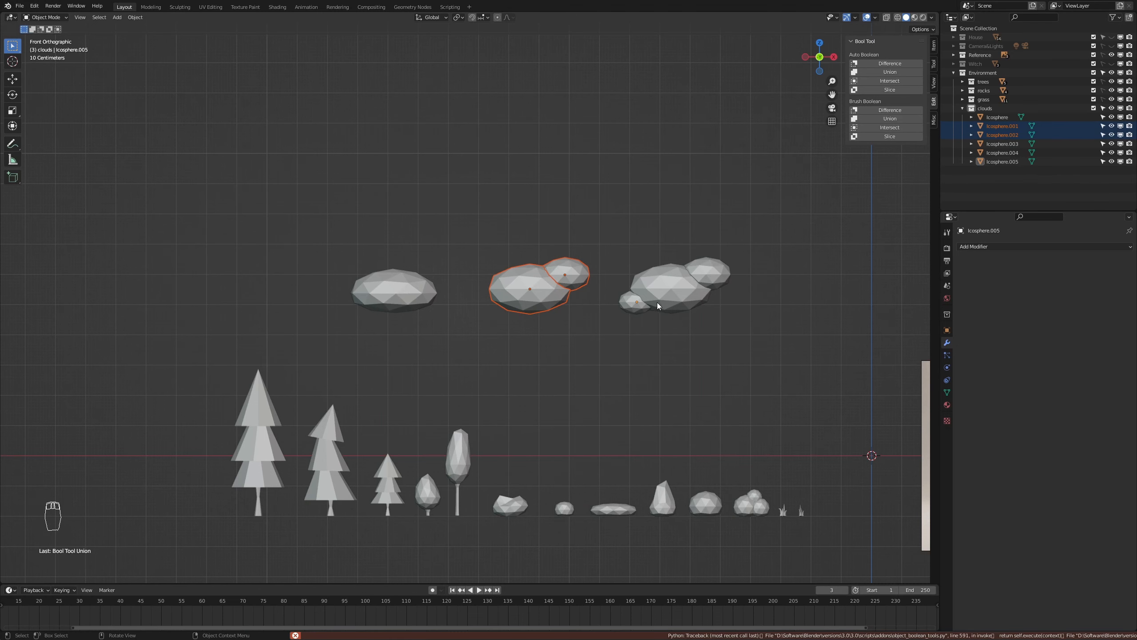
scroll(652, 310, up, 1)
key(Tab)
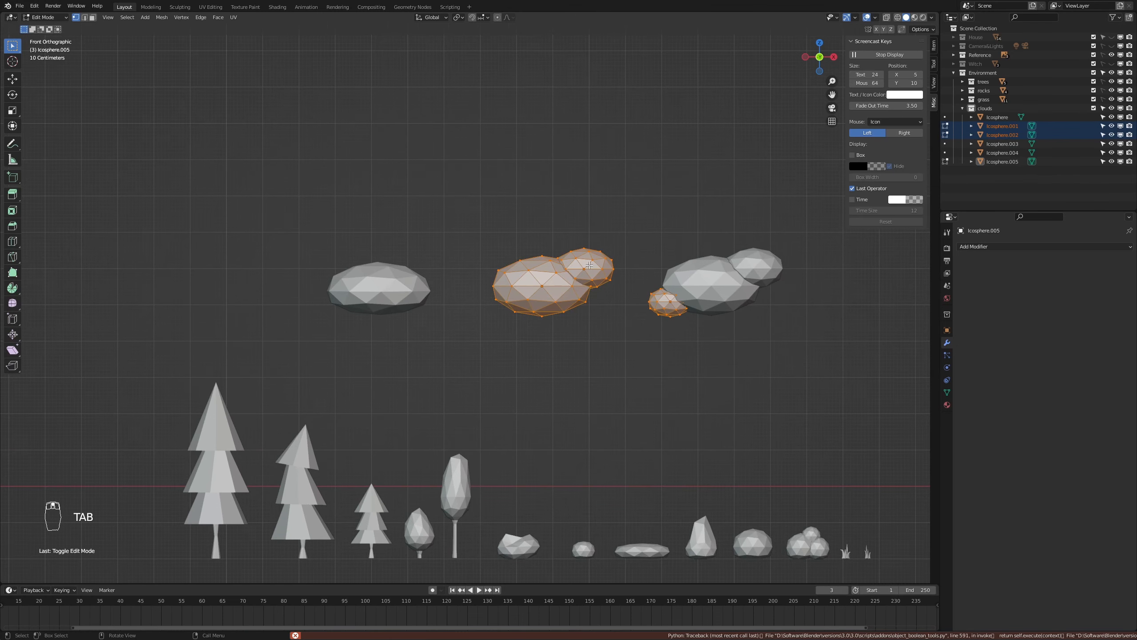
click(607, 301)
drag(636, 232, 473, 335)
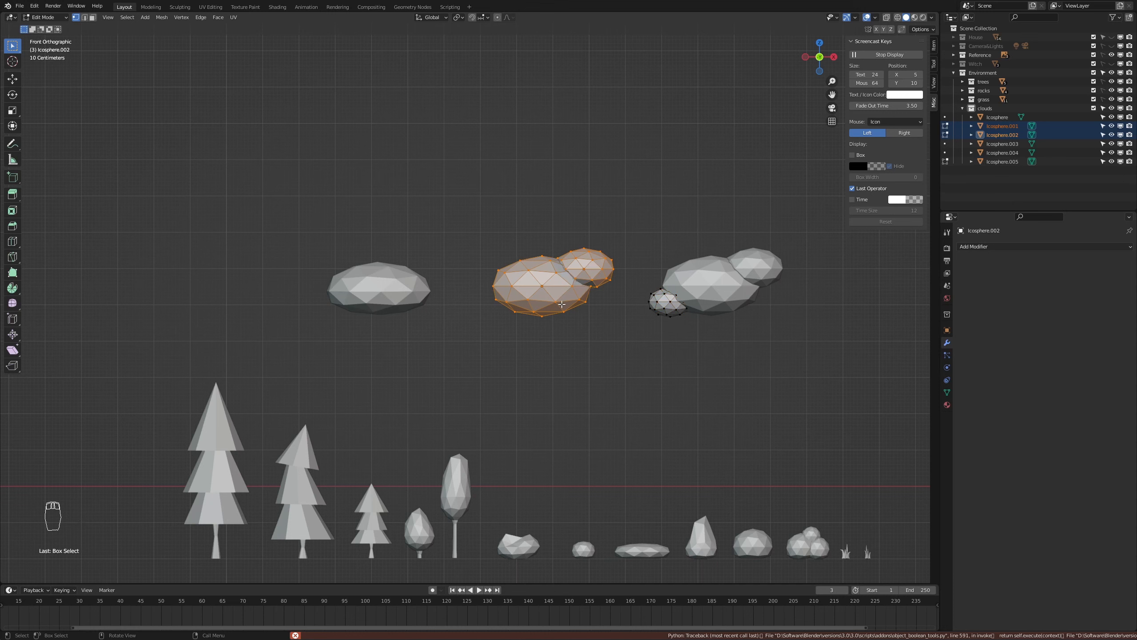
key(z)
key(z)
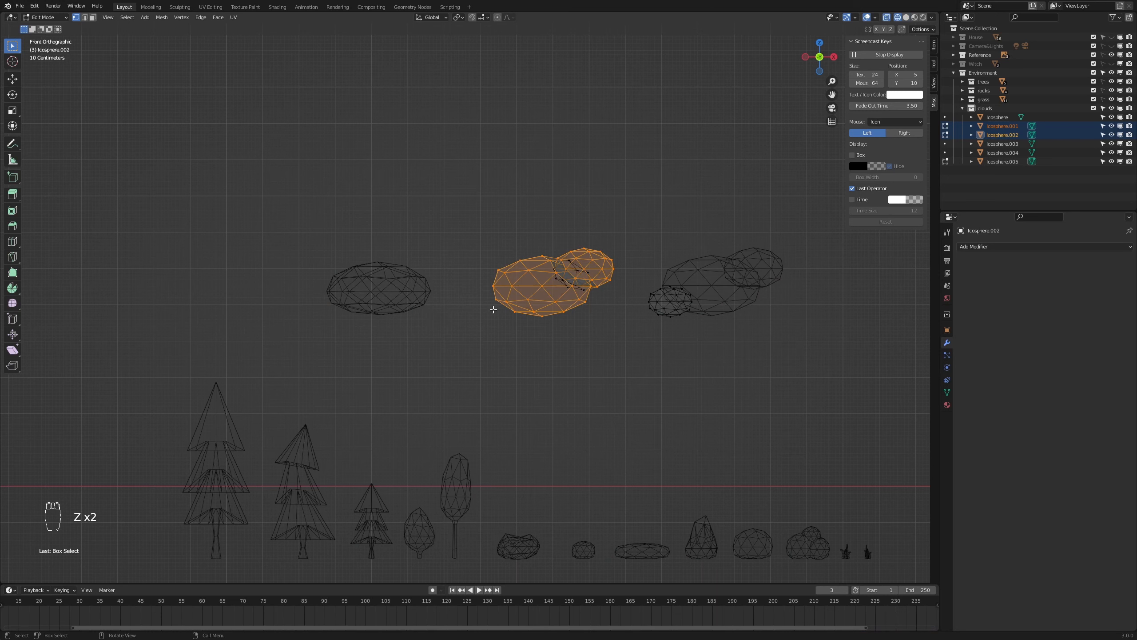
key(z)
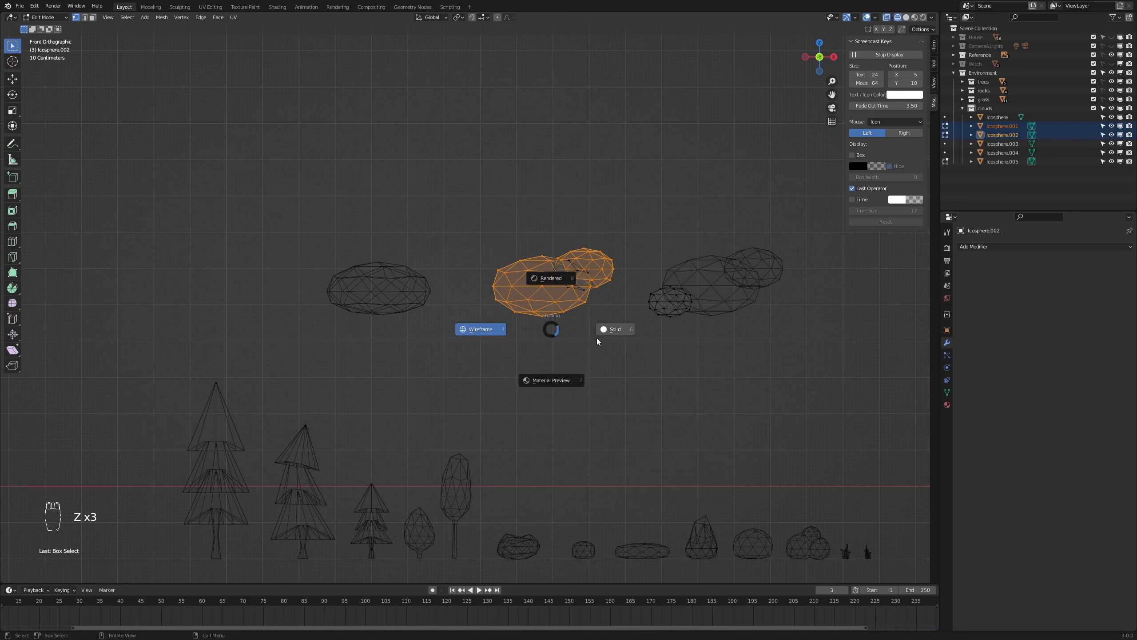
click(612, 326)
key(Tab)
- Reselect the middle cloud's two ico spheres and merge them with a Bool Tool Union
click(588, 333)
drag(500, 174, 593, 327)
click(890, 72)
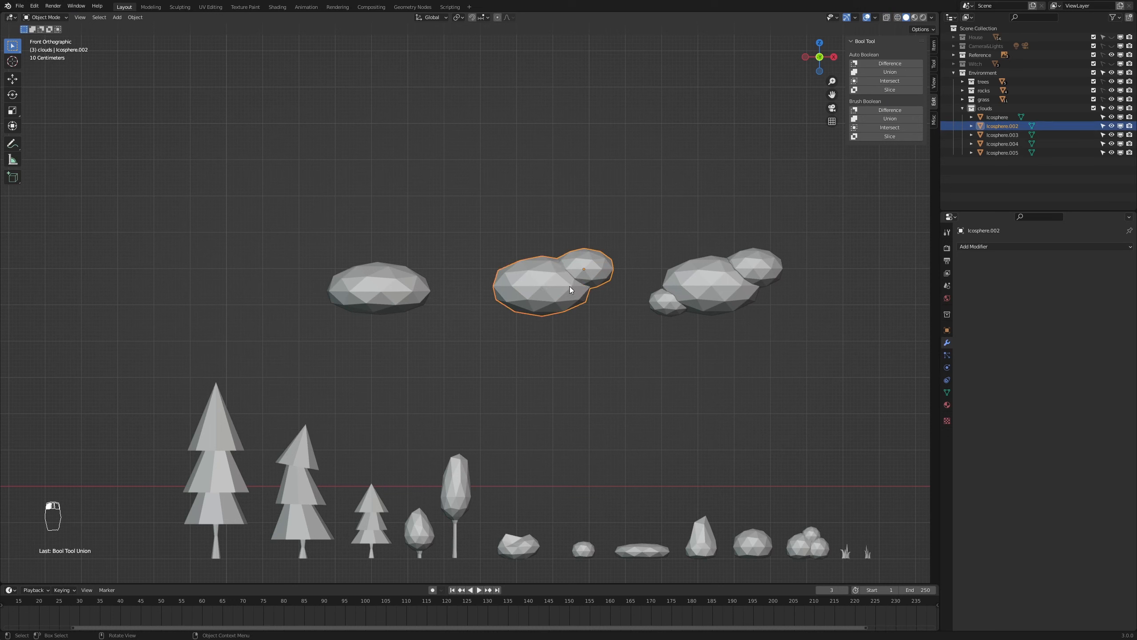
- Move the middle cloud's whole mesh about 1.15 m up in Edit Mode, then lower the object about 1.21 m back into the cloud row
key(Tab)
key(a)
key(a)
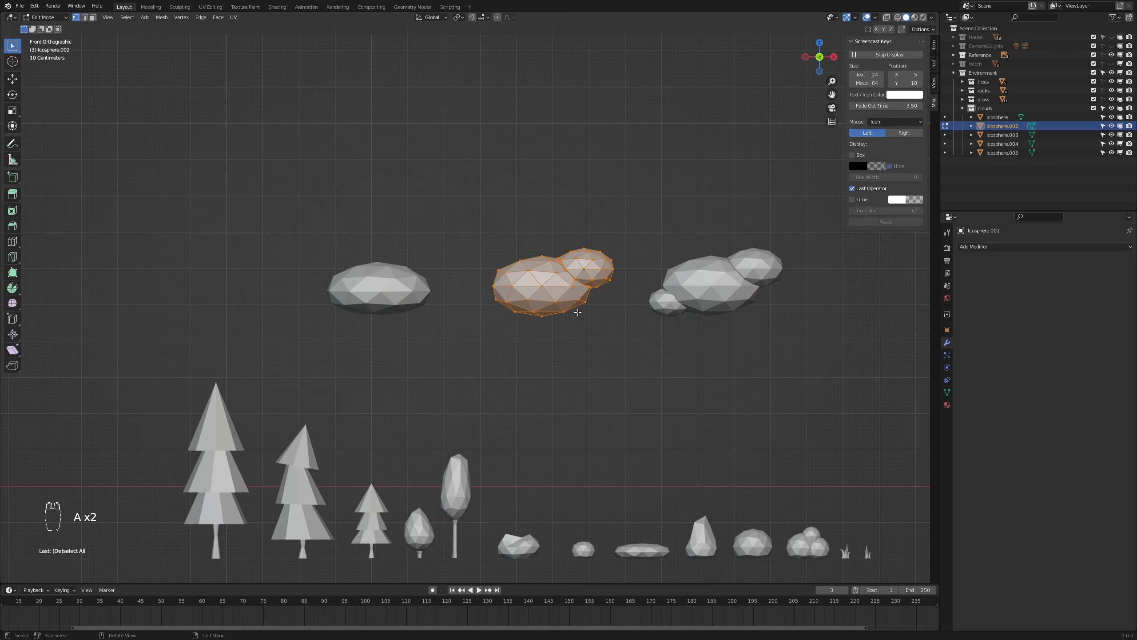
key(g)
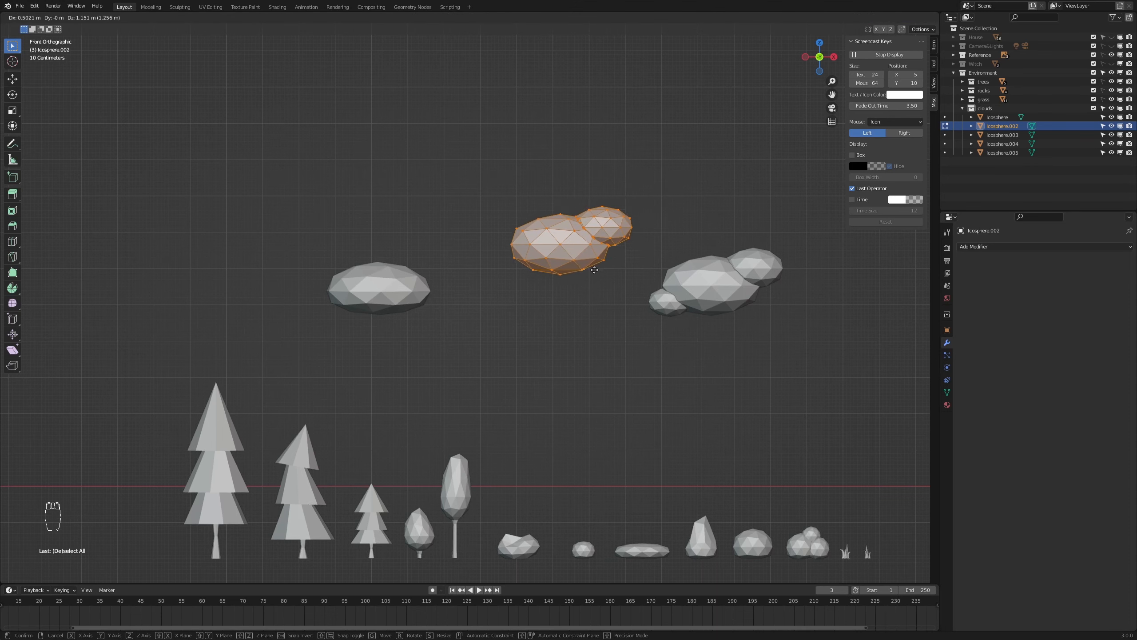
click(596, 269)
key(Tab)
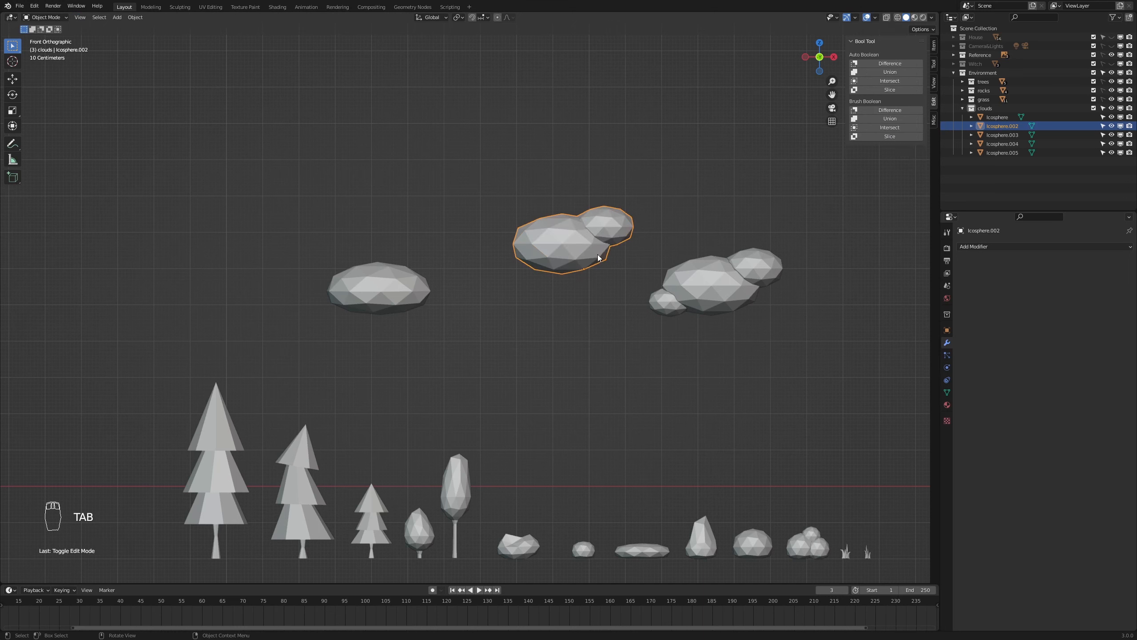
key(g)
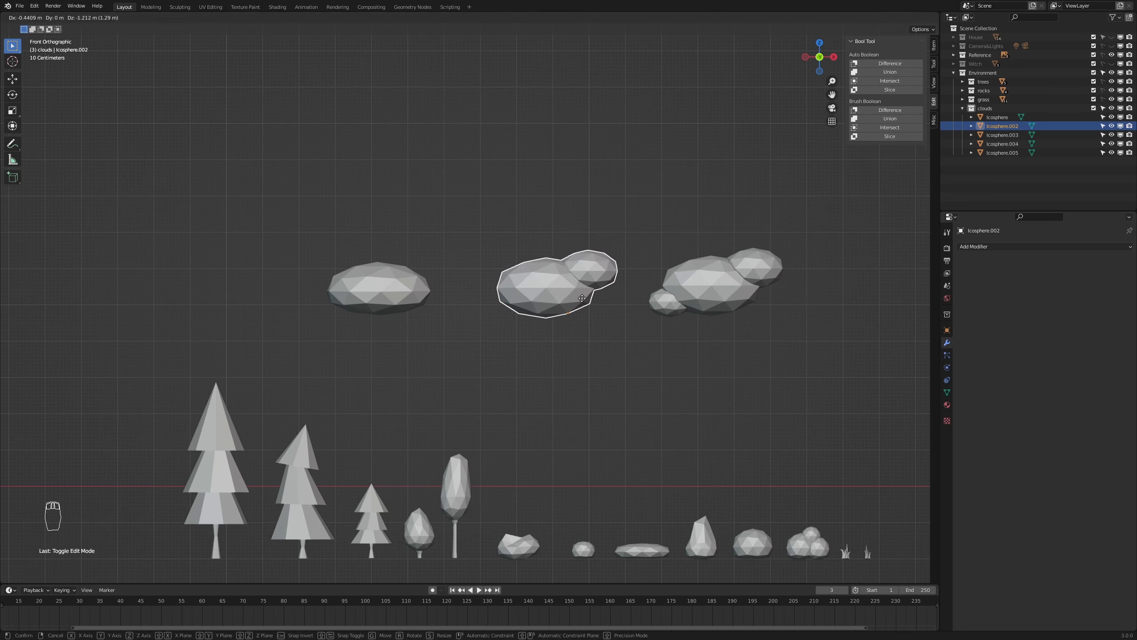
click(583, 297)
- Merge the third cloud's three overlapping ico spheres into one object with a Bool Tool Union
scroll(606, 307, down, 1)
shift+middle_drag(605, 347, 466, 339)
click(543, 291)
drag(620, 247, 489, 334)
click(890, 72)
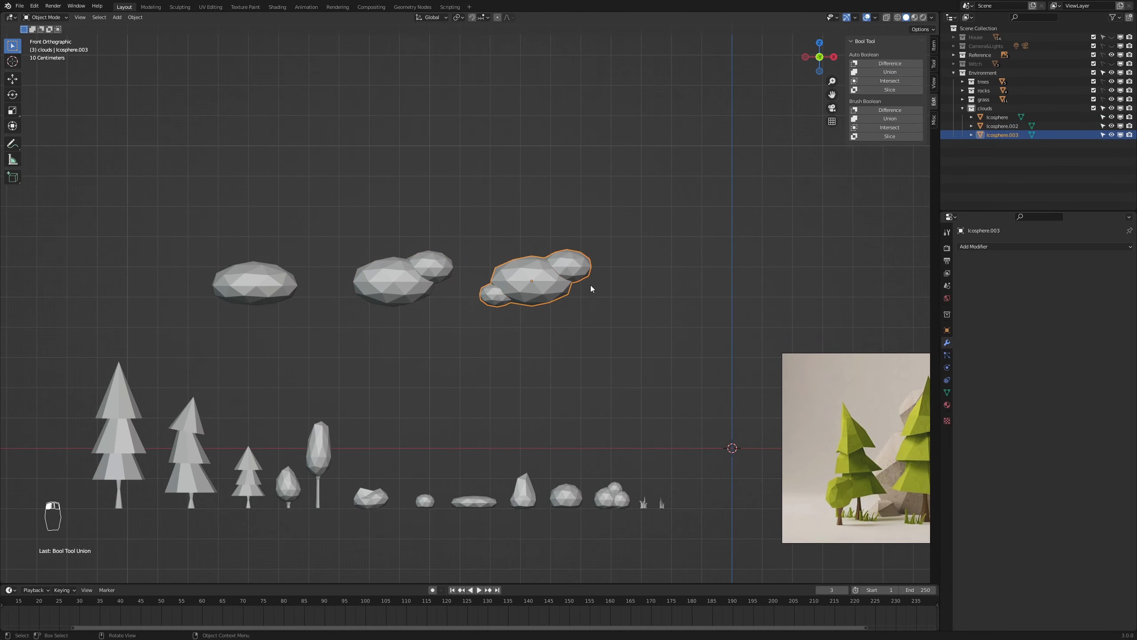
- Raise the third cloud's whole mesh about 0.84 m along Z in Edit Mode, then lower the object about 0.62 m in Object Mode
scroll(600, 285, up, 2)
key(Tab)
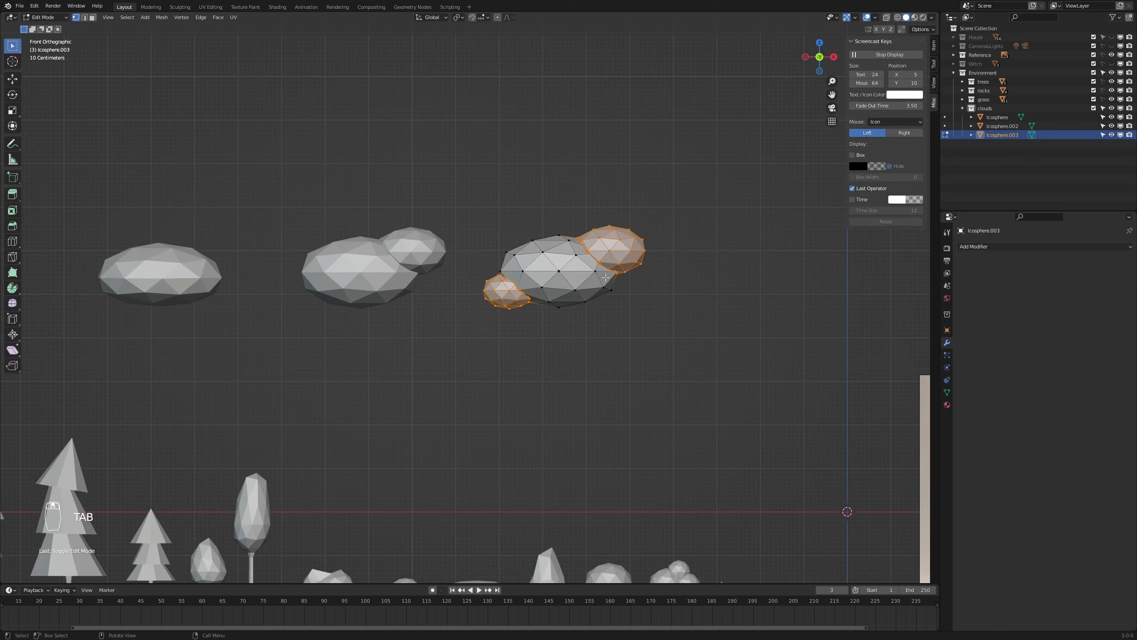
key(a)
key(a)
key(g)
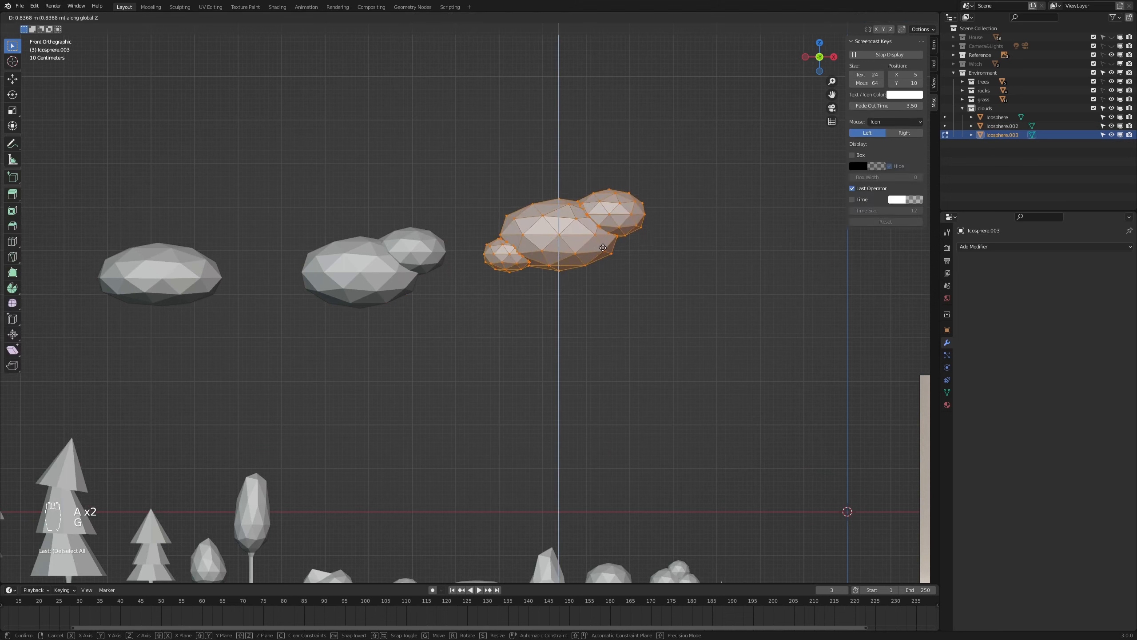
click(604, 248)
key(Tab)
key(g)
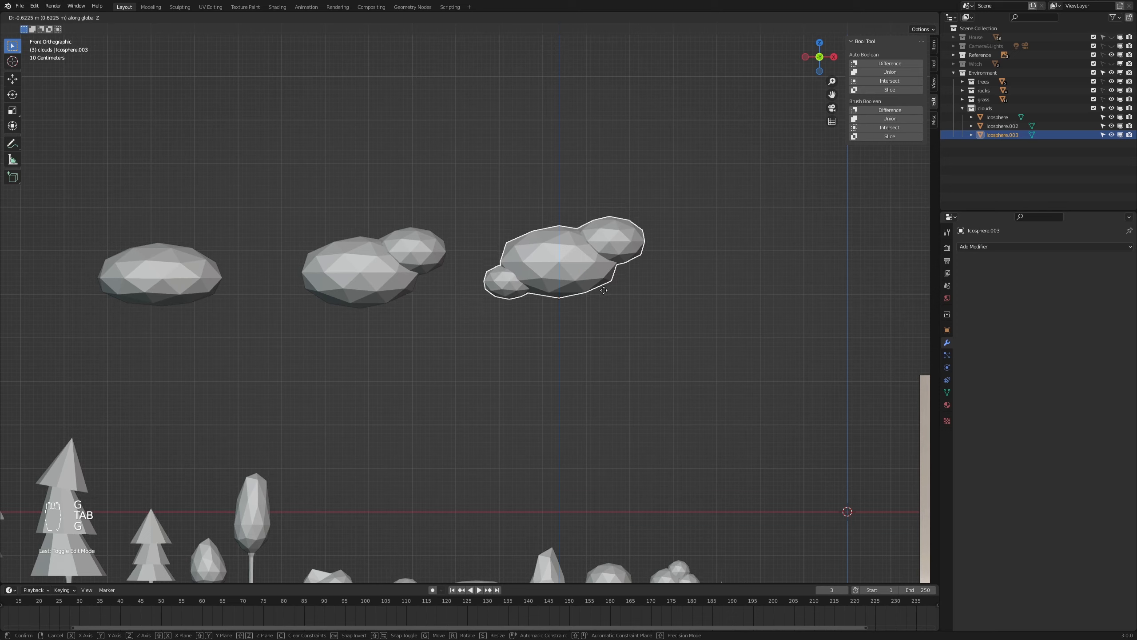
click(604, 291)
- Rename the single-sphere cloud object as cloud1
scroll(471, 301, down, 2)
double_click(997, 116)
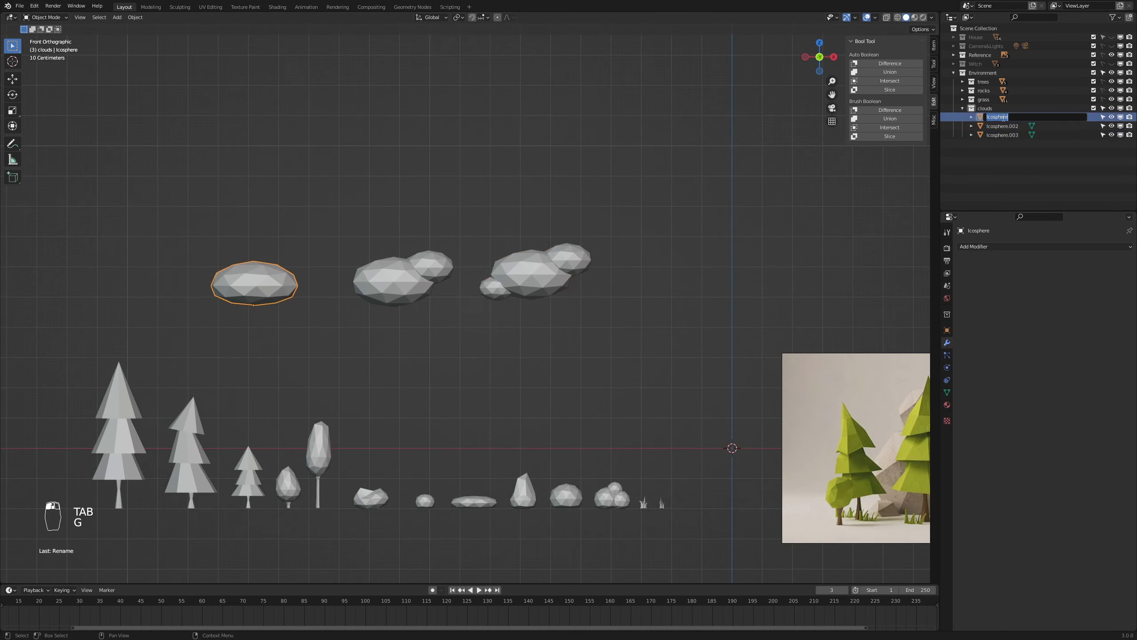
text(cloud1)
key(Return)
- Rename the merged two-sphere cloud object as cloud2
click(428, 294)
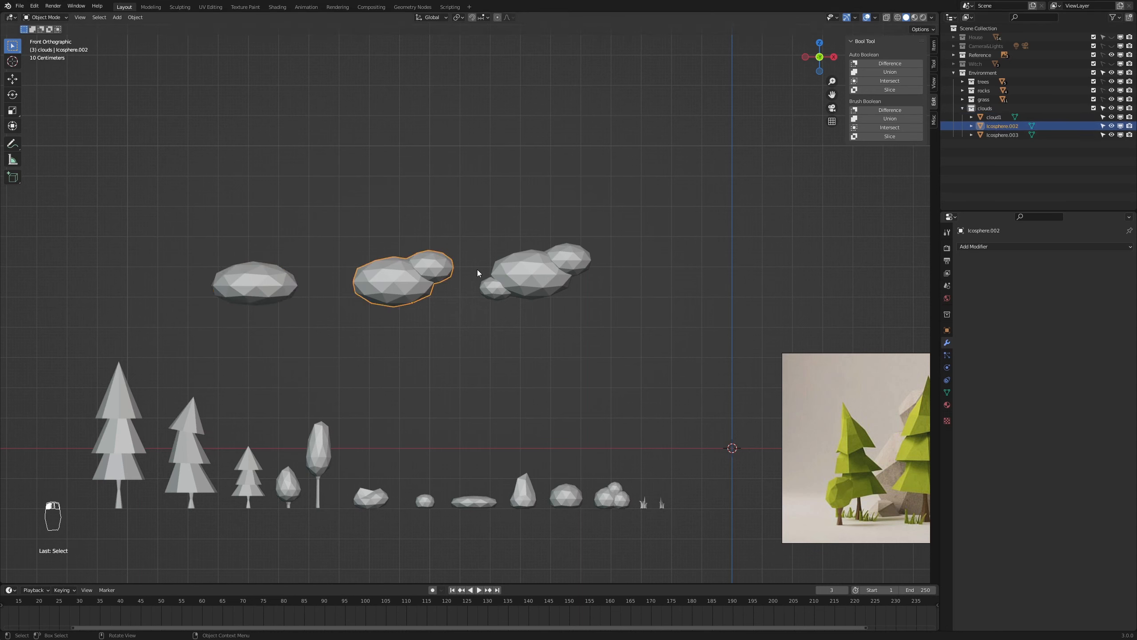
double_click(1003, 126)
text(cl)
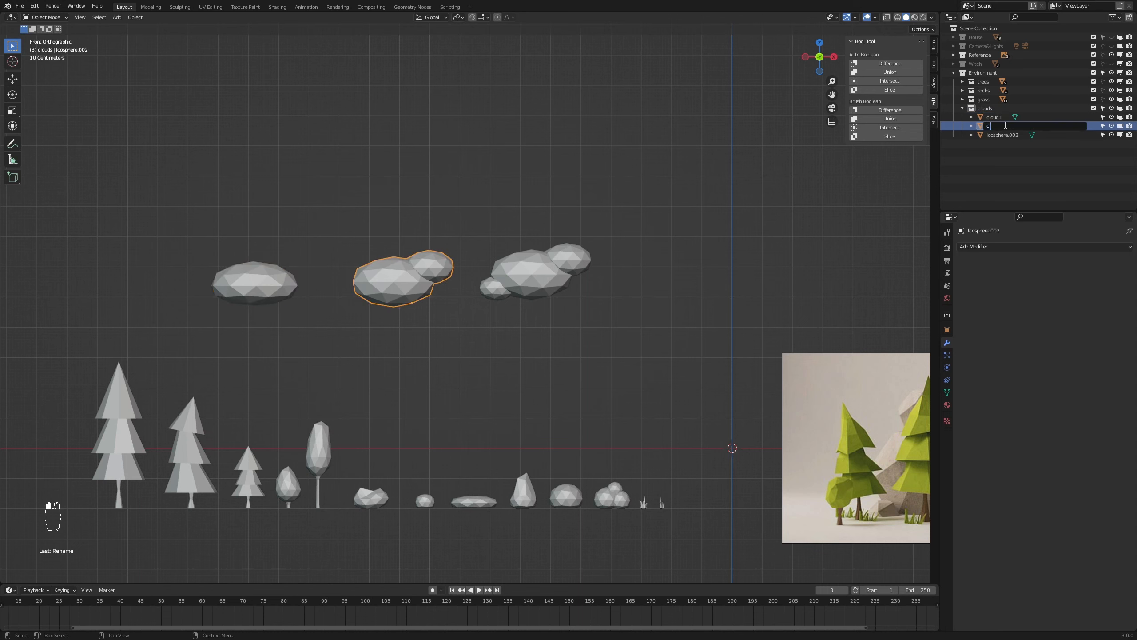
text(oud2)
key(Return)
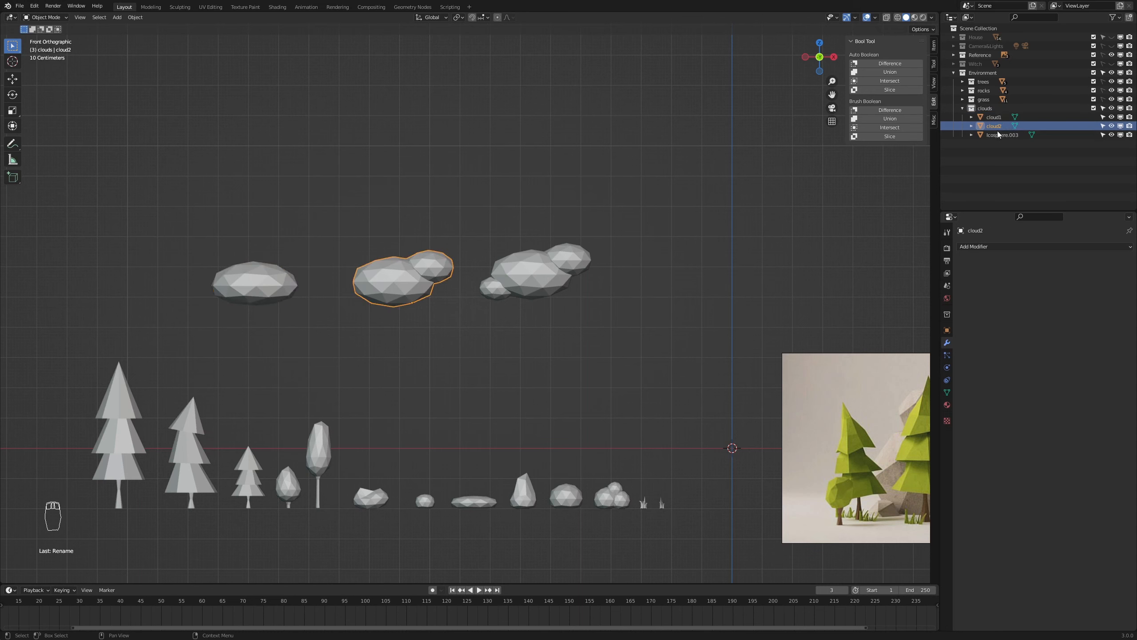
- Rename the merged three-sphere cloud object as cloud3
double_click(998, 135)
text(cloud)
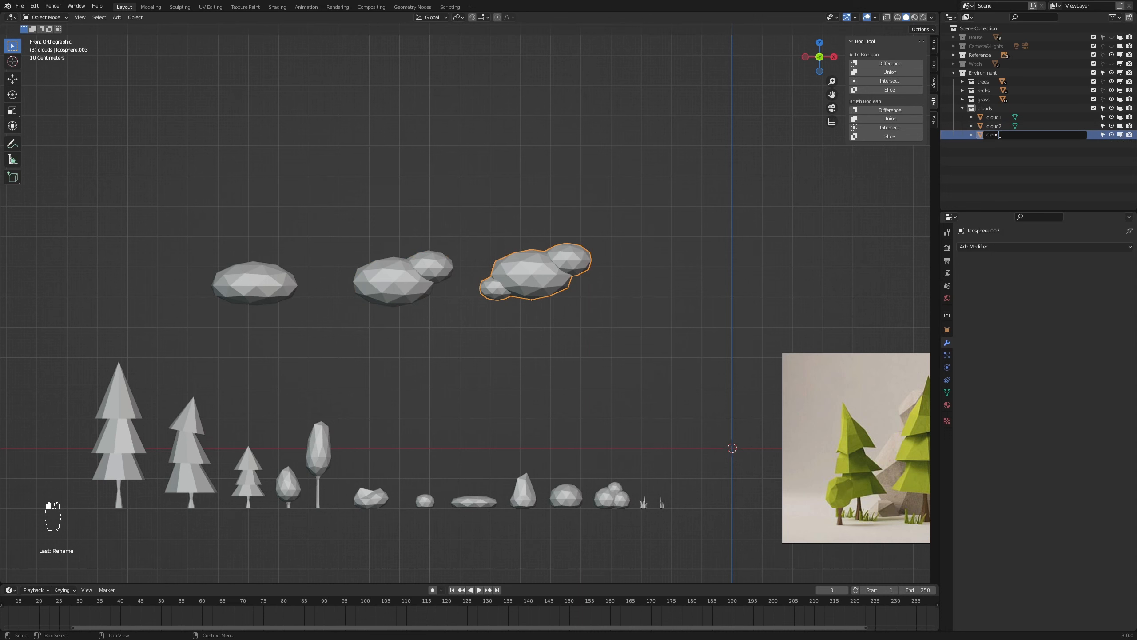
text(3)
key(Return)
- Move cloud3 about 0.305 m along X to even out the spacing of the cloud row
scroll(649, 291, down, 4)
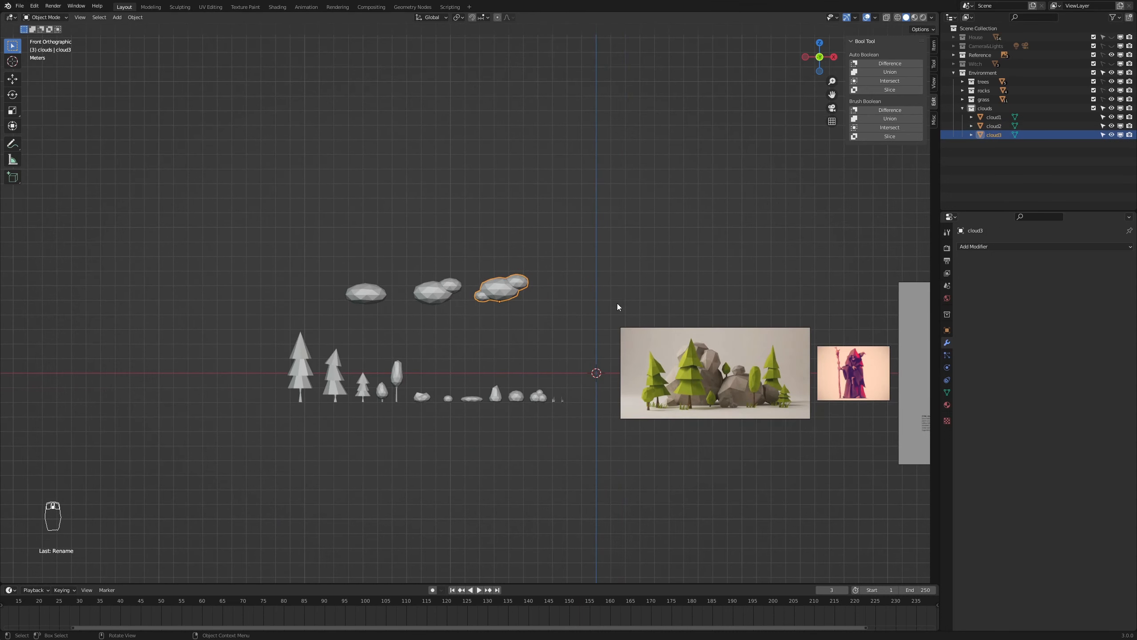
scroll(533, 295, up, 1)
key(g)
click(536, 296)
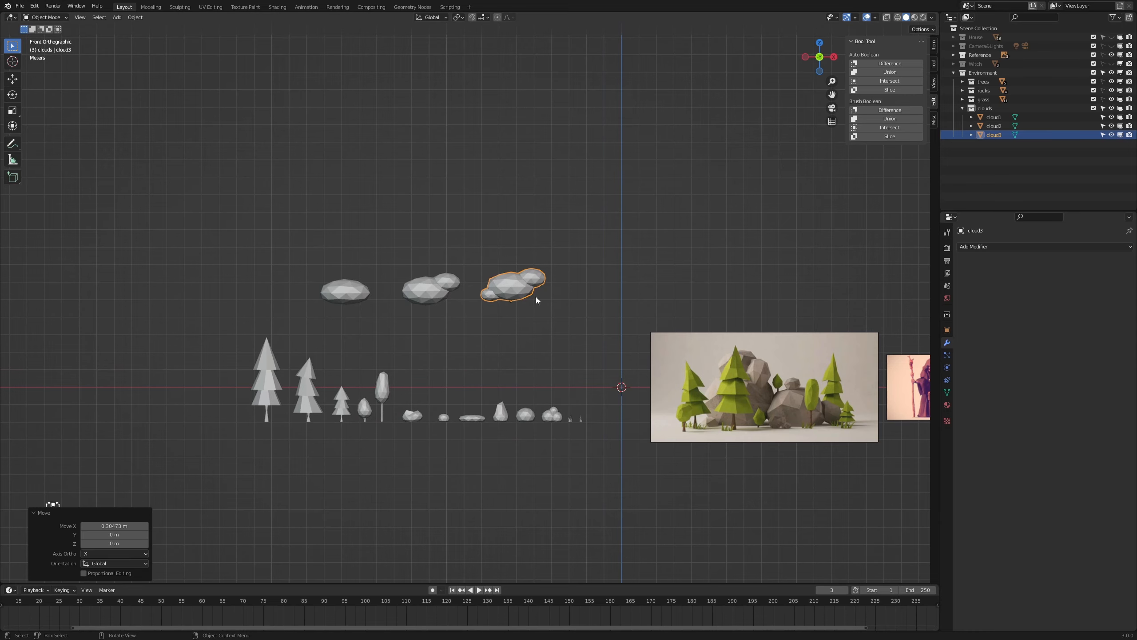
scroll(560, 316, down, 2)
scroll(707, 368, up, 2)
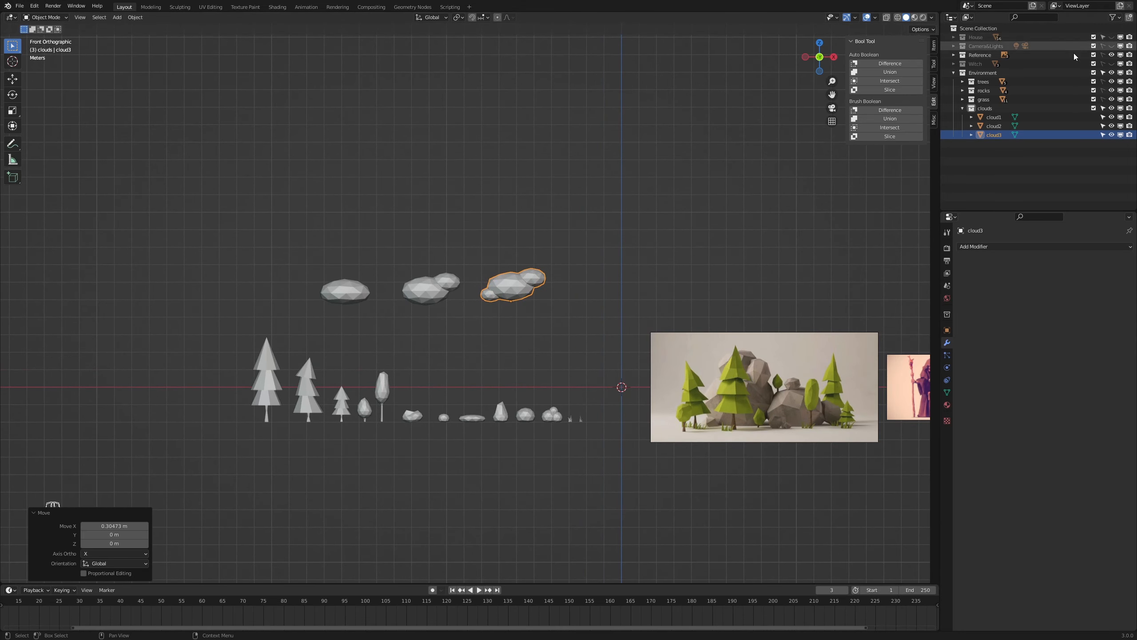
- Hide the Reference collection, and apply rotation and scale to all clouds, trees, rocks, bushes and grass
click(1111, 55)
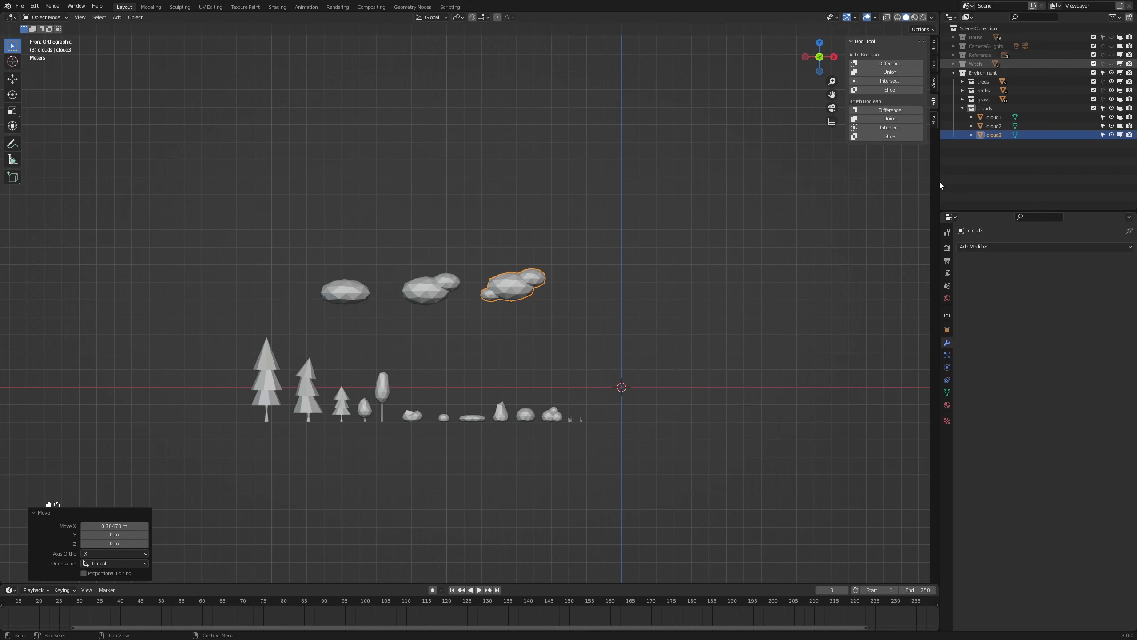
drag(664, 234, 201, 479)
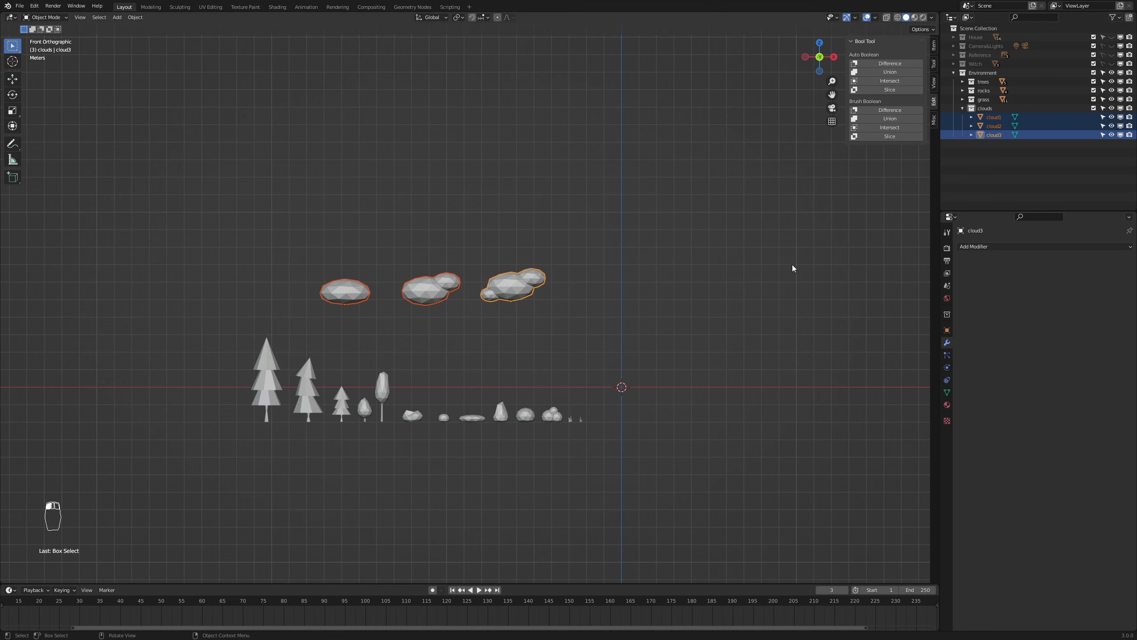
drag(707, 234, 176, 465)
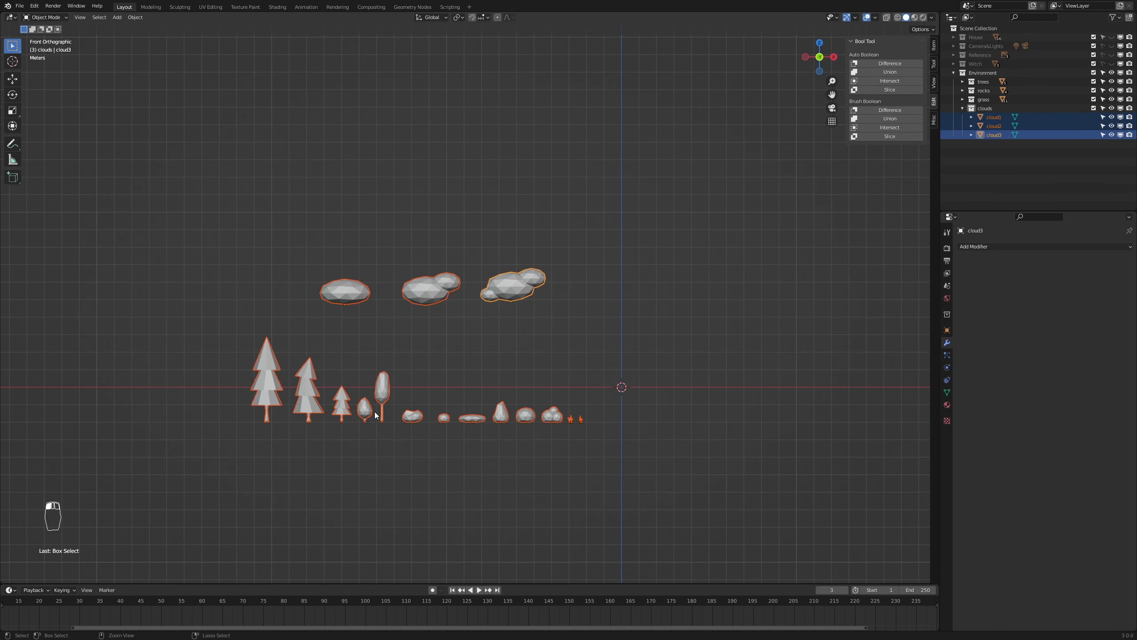
key(ctrl+a)
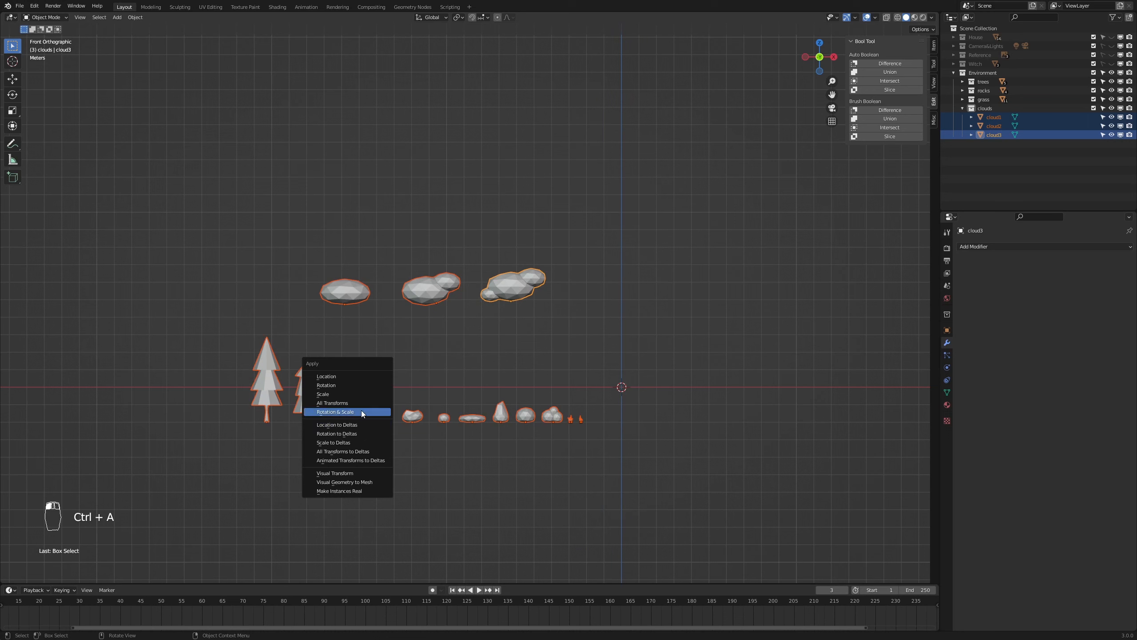
click(363, 411)
- Merge duplicate vertices by distance at 0.0001 m across the meshes of all clouds, trees, rocks, bushes and grass
key(Tab)
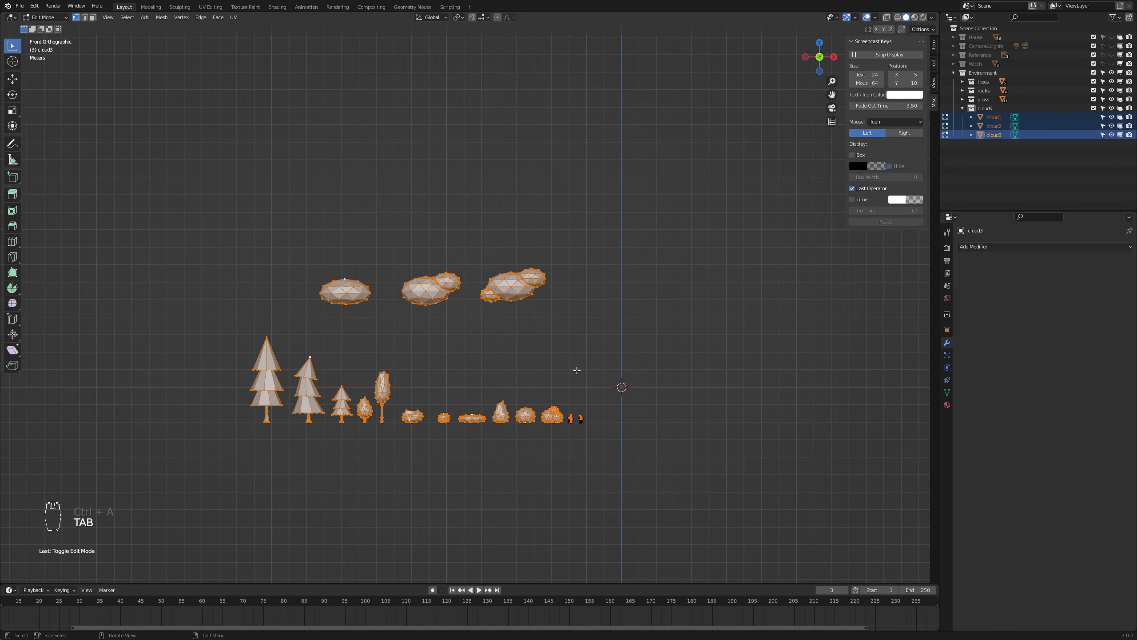
key(a)
key(a)
click(163, 17)
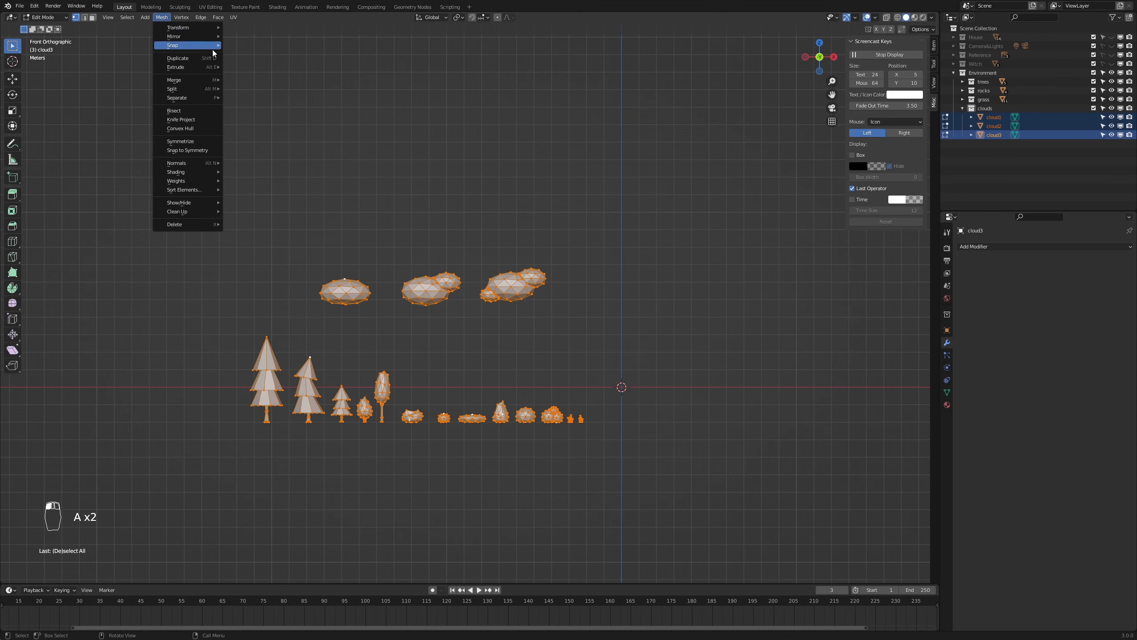
mouse_move(193, 79)
click(252, 113)
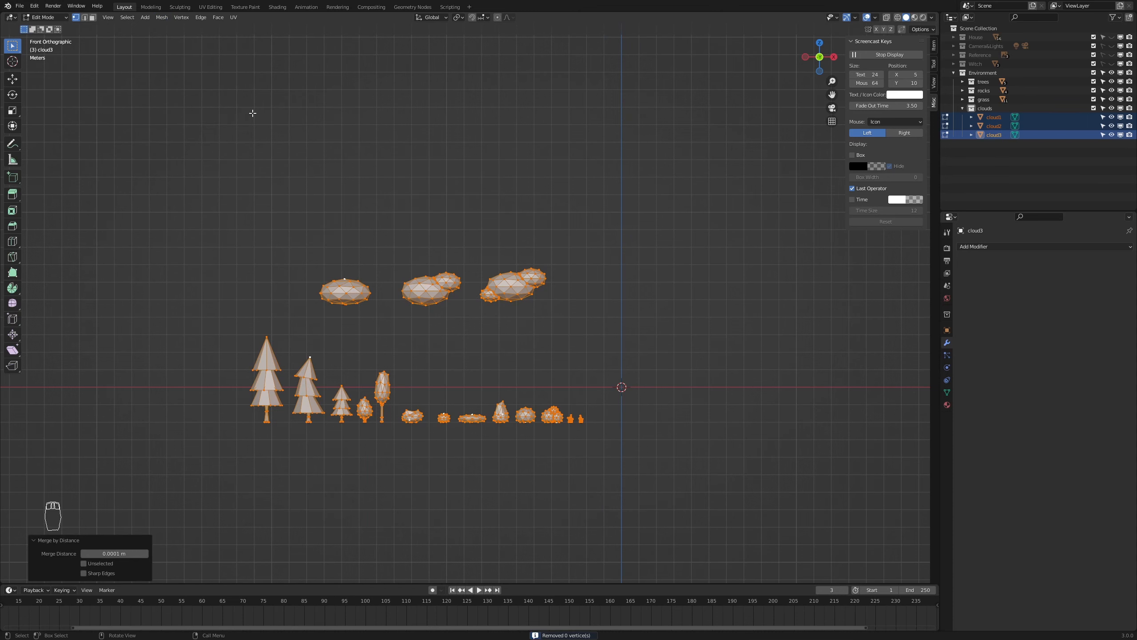
key(Tab)
- Move all the environment models together about 11.146 m along X to centre them around the world origin
scroll(633, 374, down, 3)
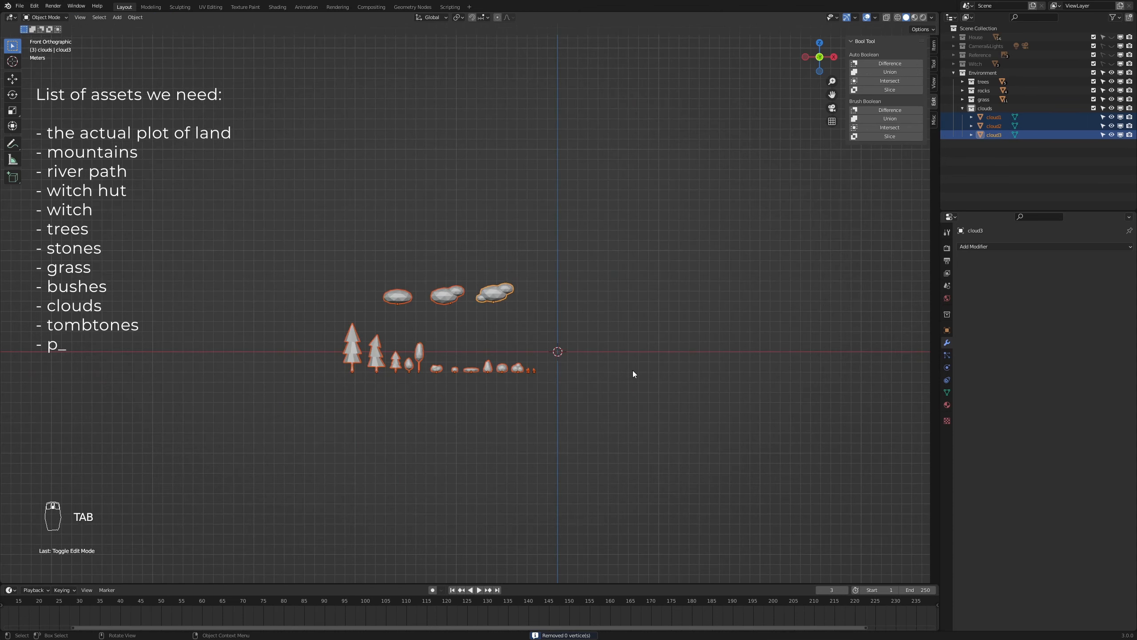
key(g)
key(x)
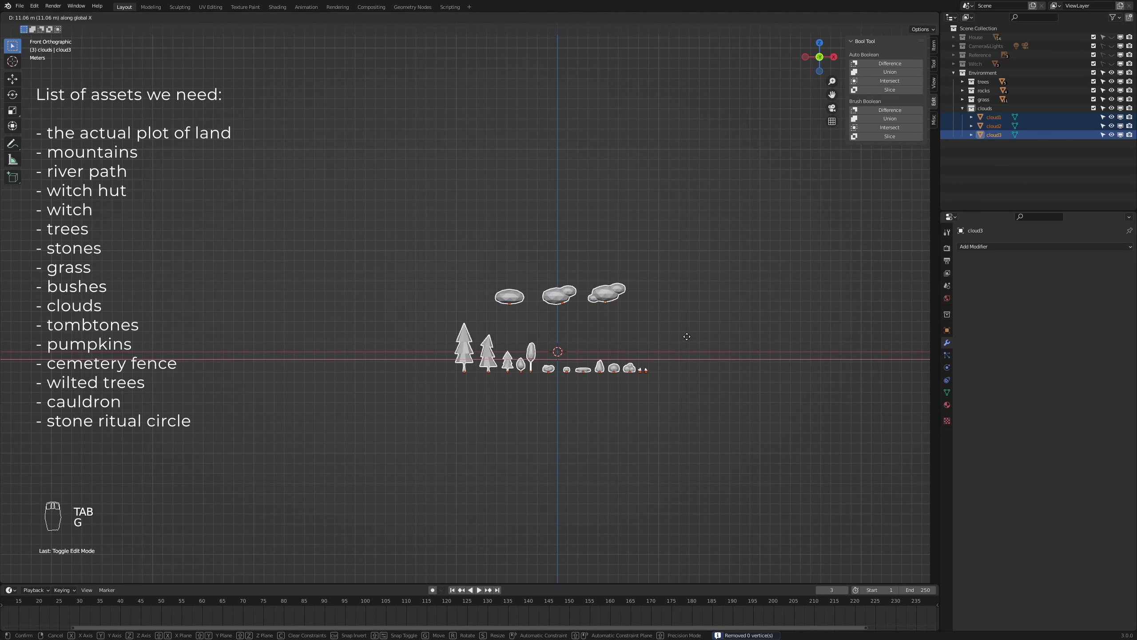
click(687, 336)
scroll(656, 370, up, 3)
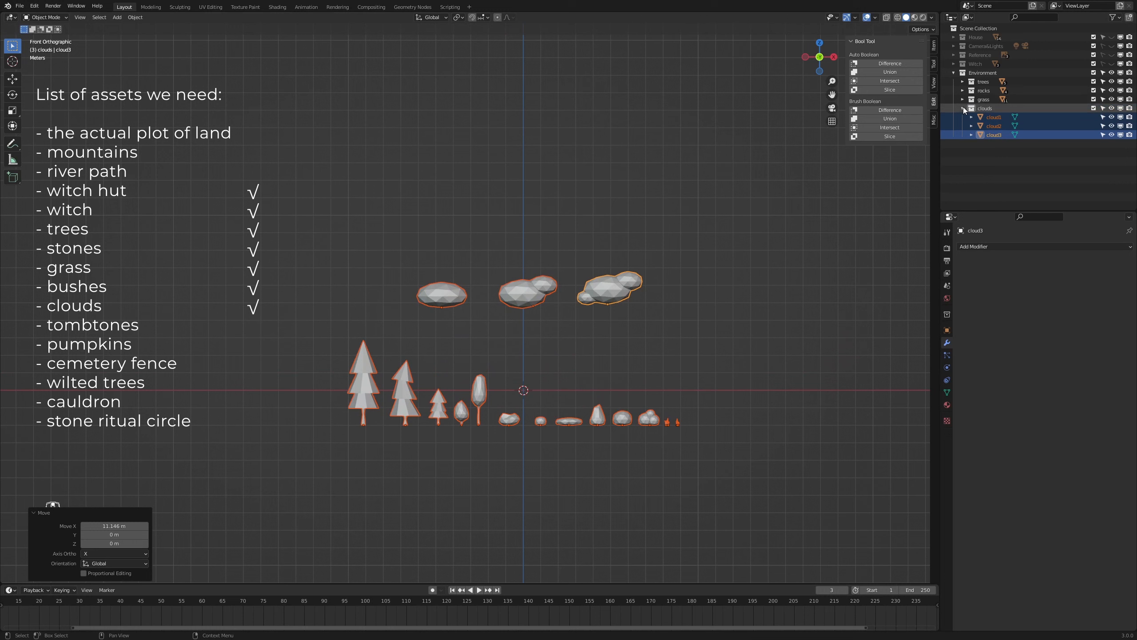
- Deselect all models, collapse the clouds collection and select the Environment collection
key(a)
key(a)
key(a)
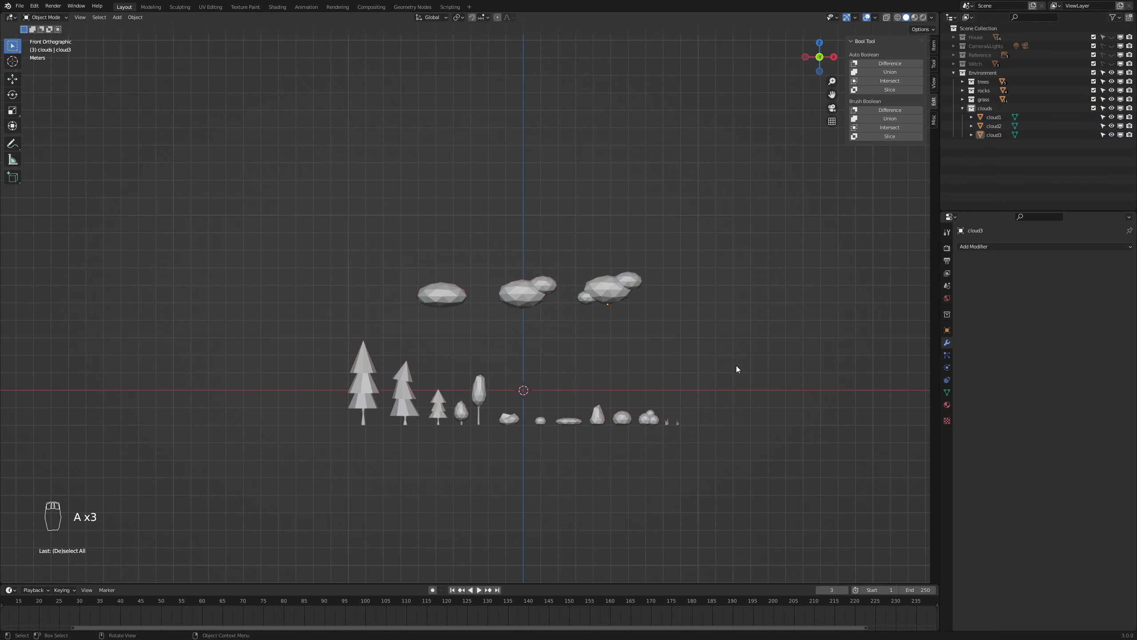
click(963, 109)
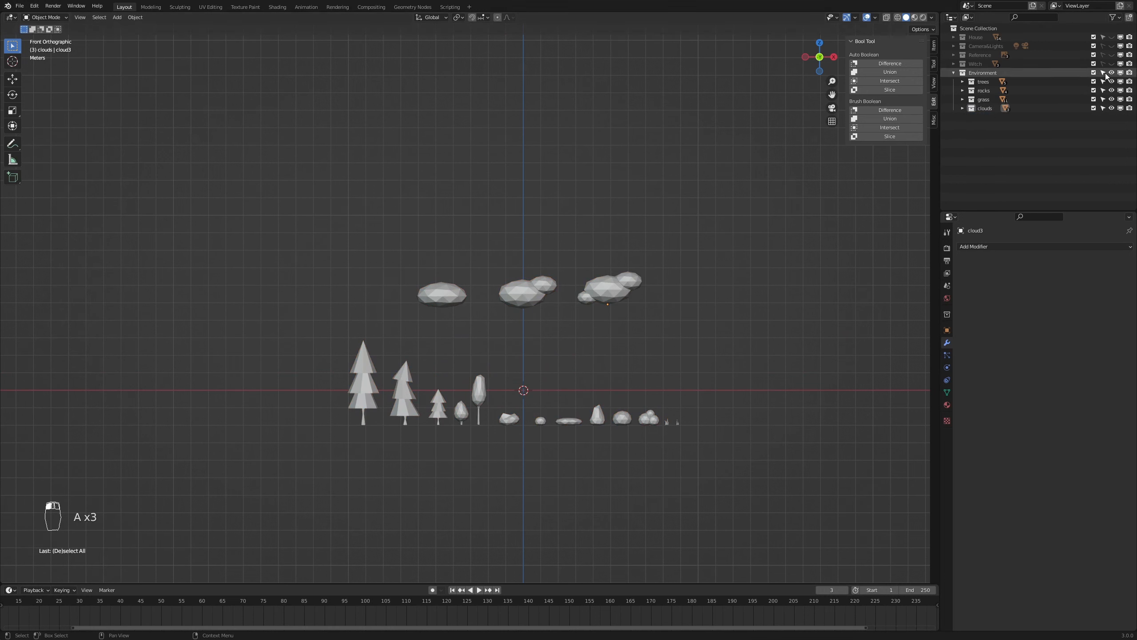
click(998, 73)
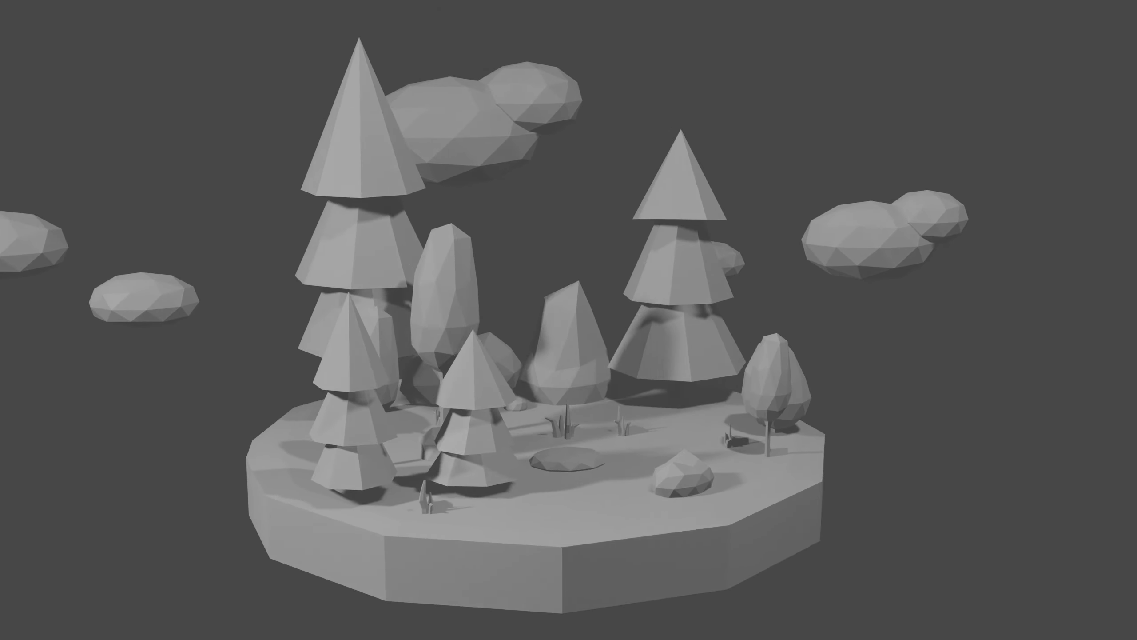